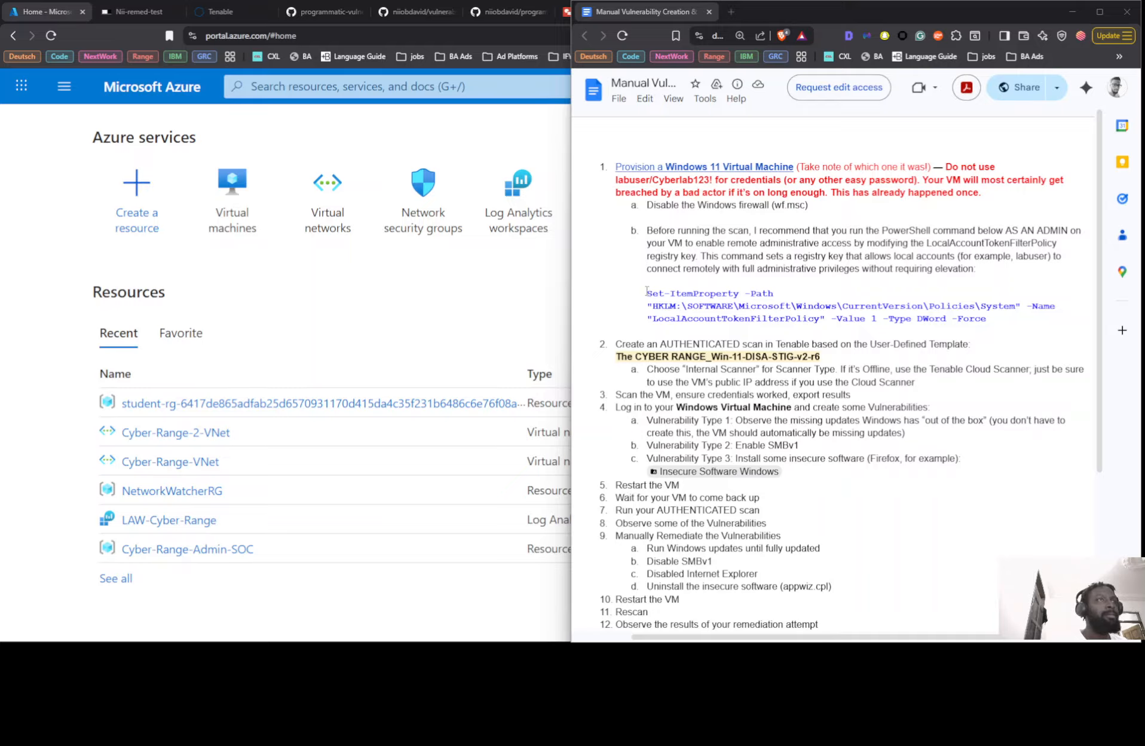
Review the lab instructions, including the PowerShell registry command, the authenticated scan setup and the manual remediation tasks.
drag(647, 291, 993, 322)
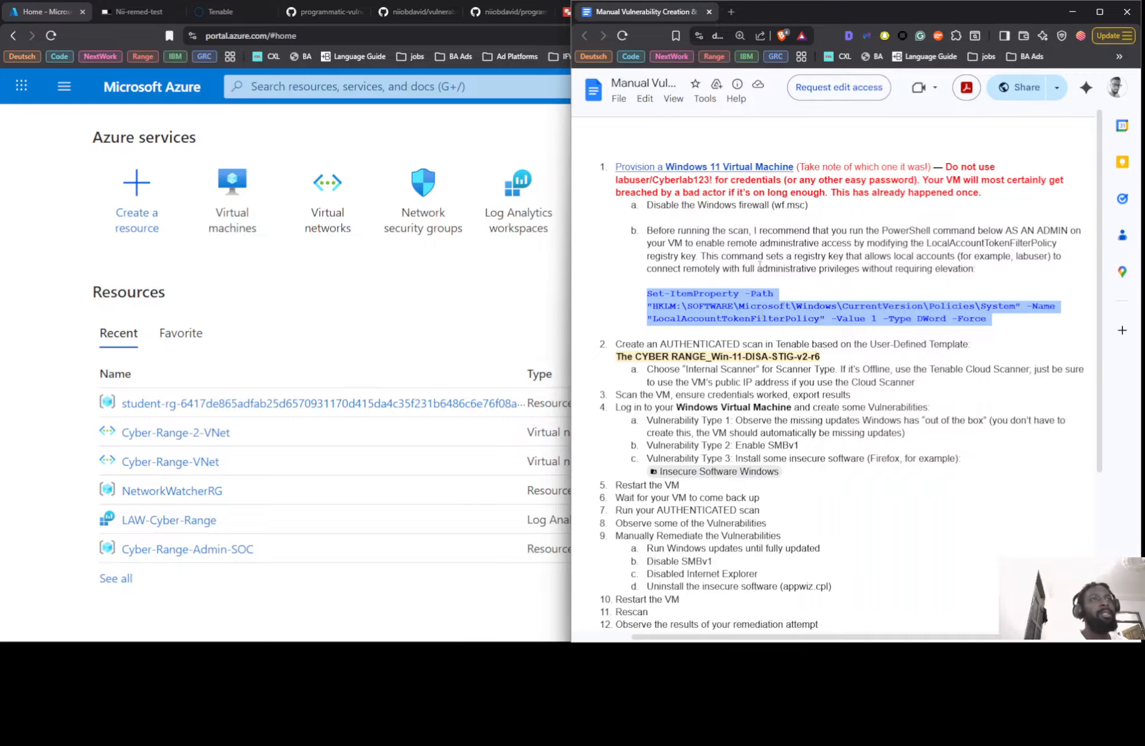
click(661, 373)
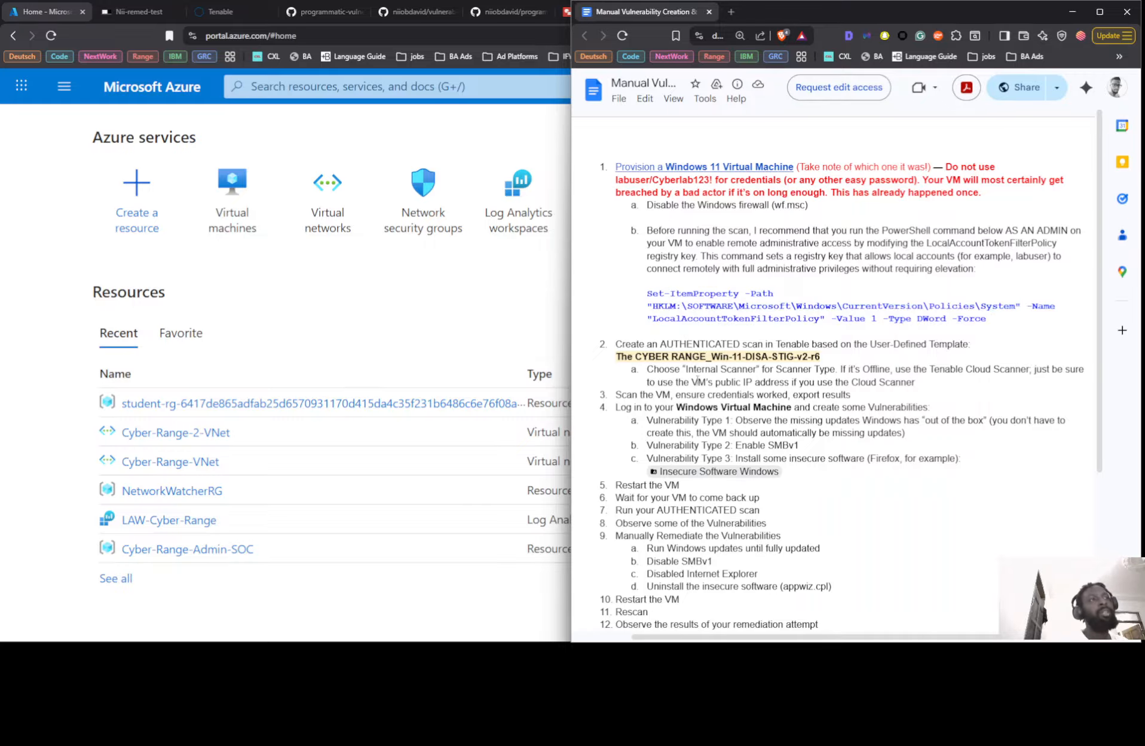
scroll(730, 357, down, 3)
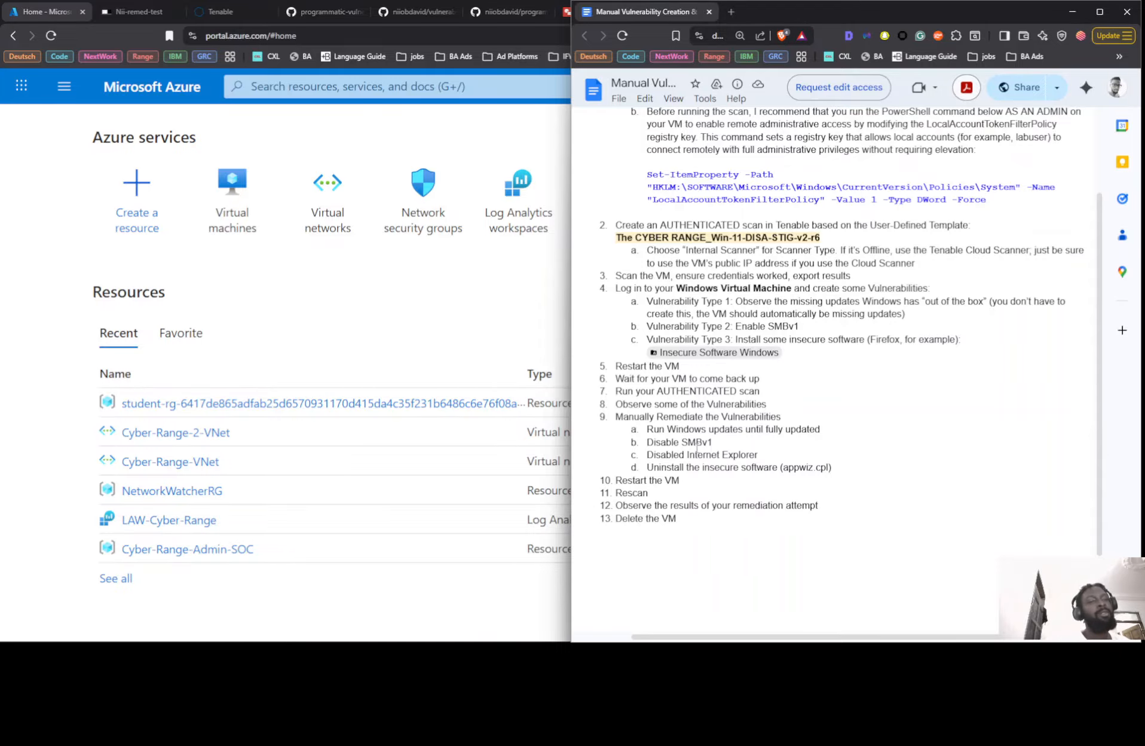
scroll(952, 330, up, 2)
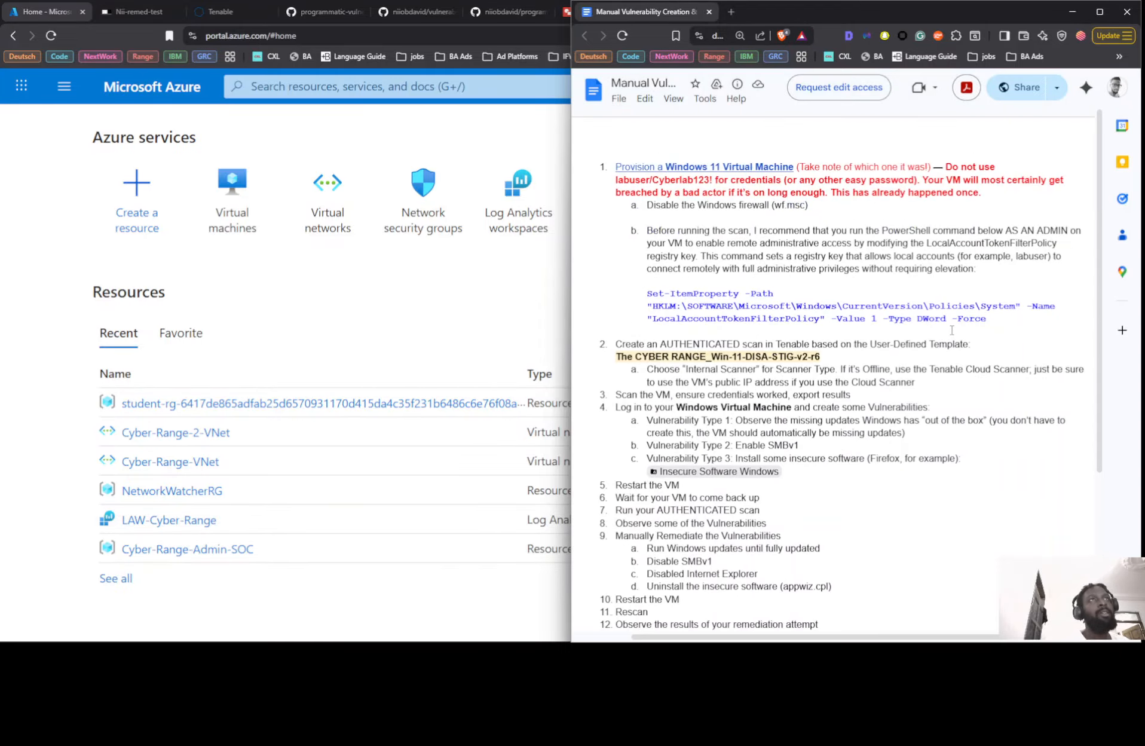
Start creating a new virtual machine in the Azure portal.
click(232, 182)
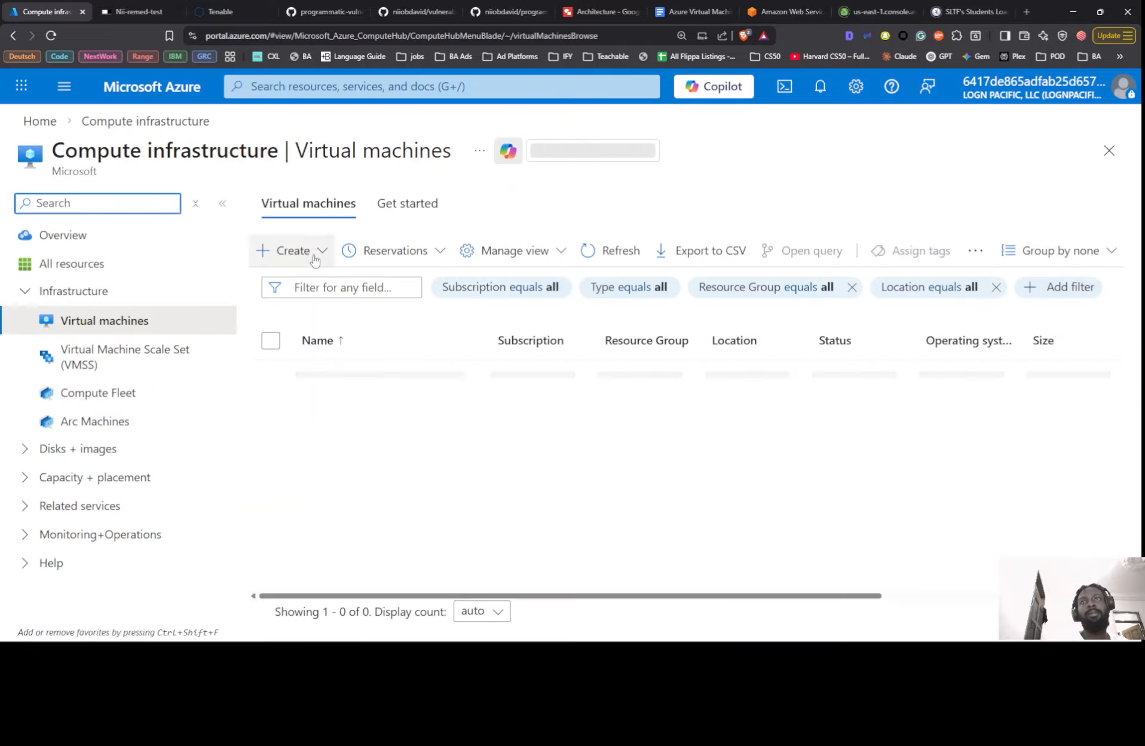
click(314, 257)
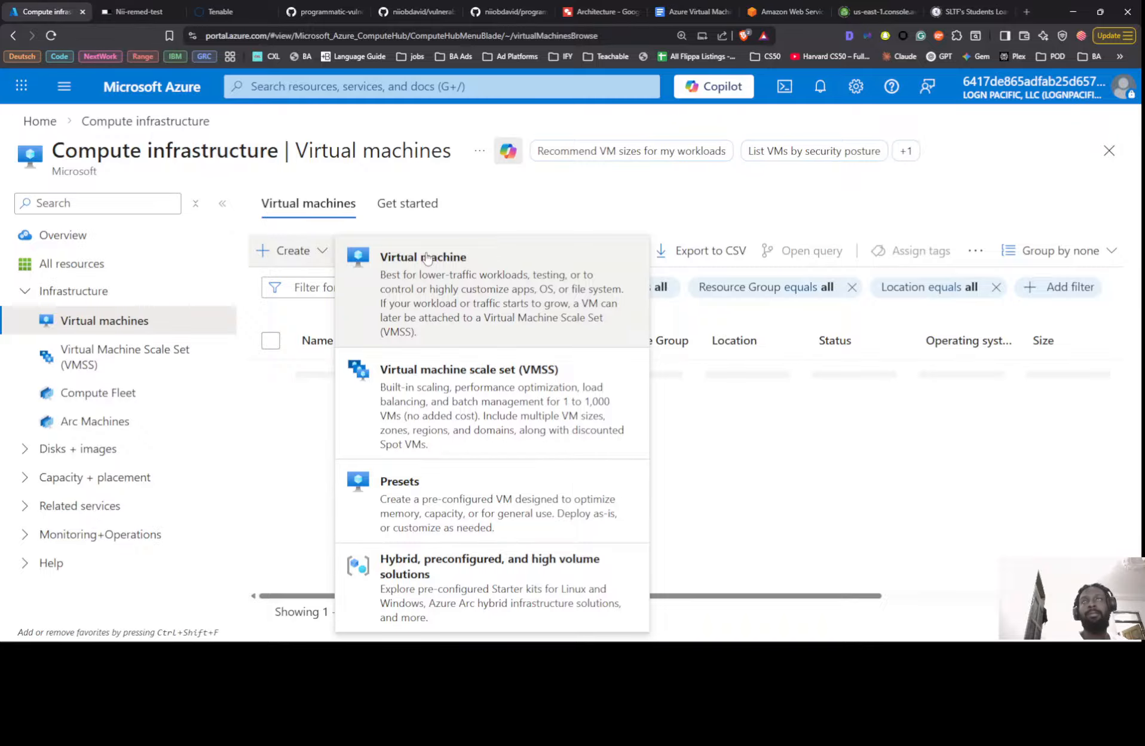
click(425, 312)
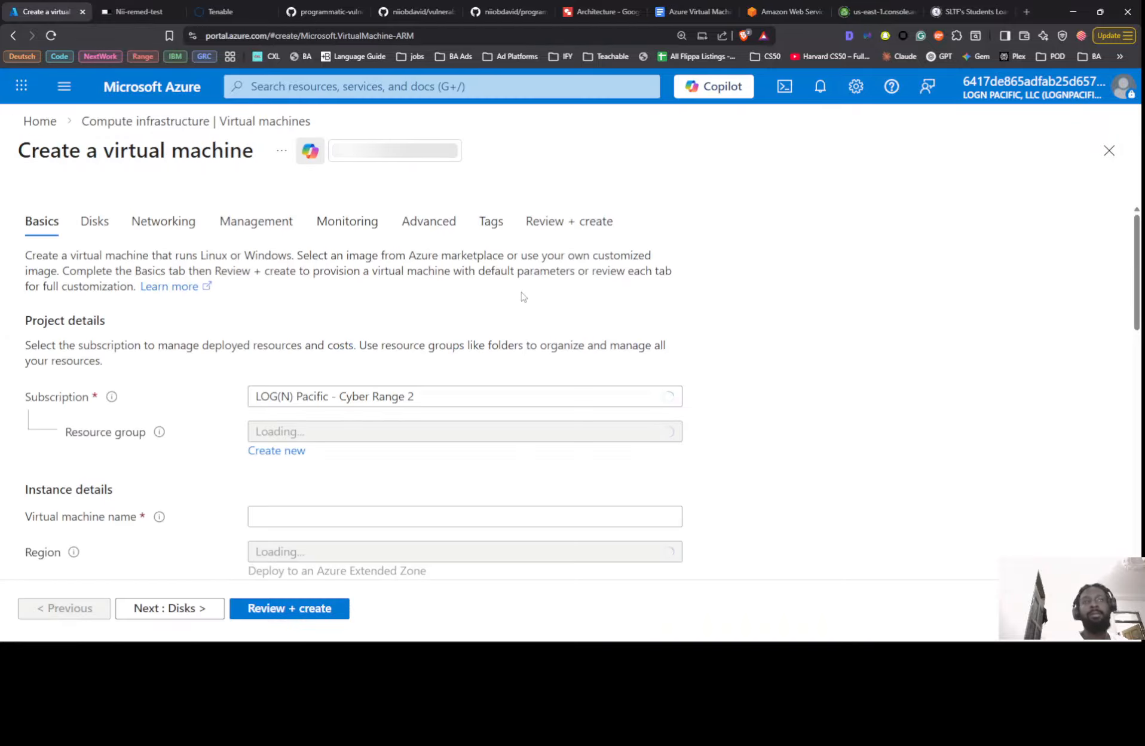
Assign the virtual machine to the existing student resource group and name it Nii-remed-test.
scroll(509, 318, down, 2)
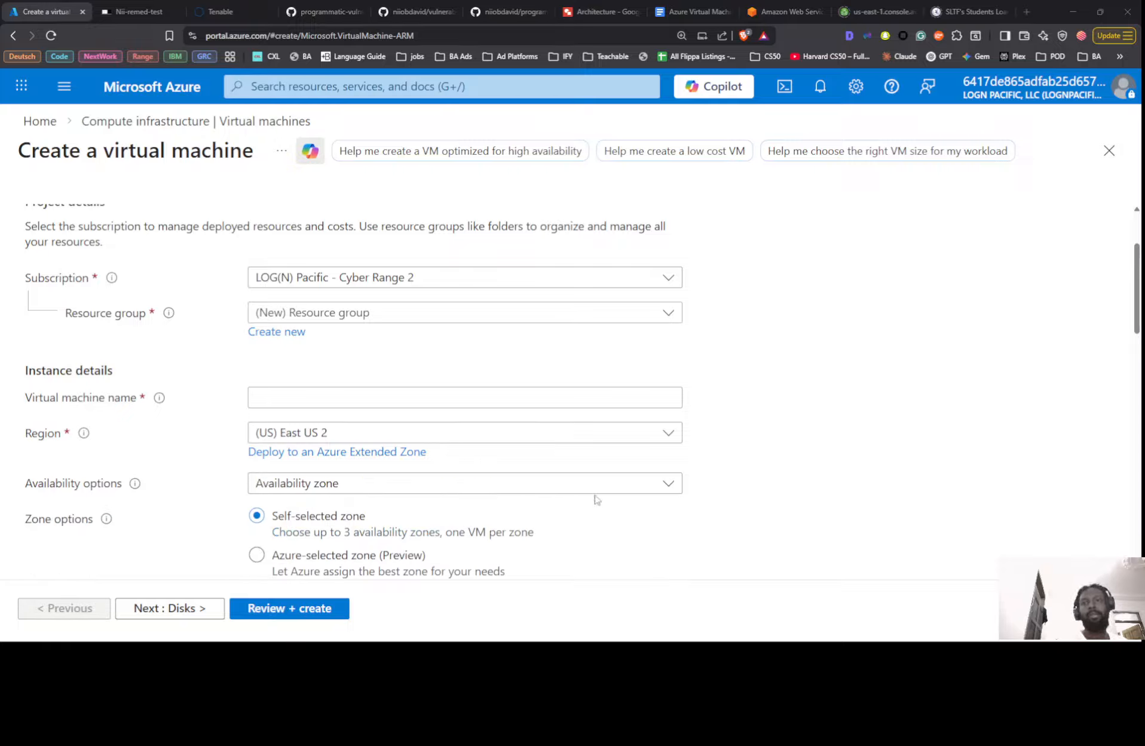
click(440, 313)
click(466, 373)
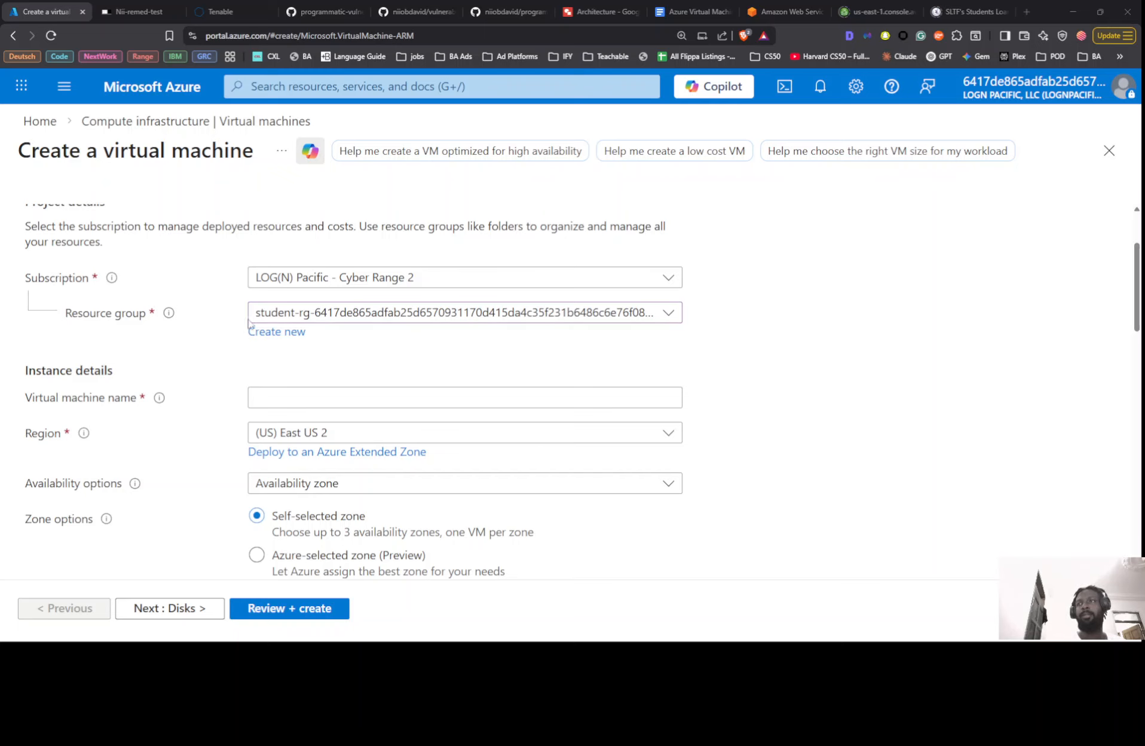
click(309, 399)
click(311, 420)
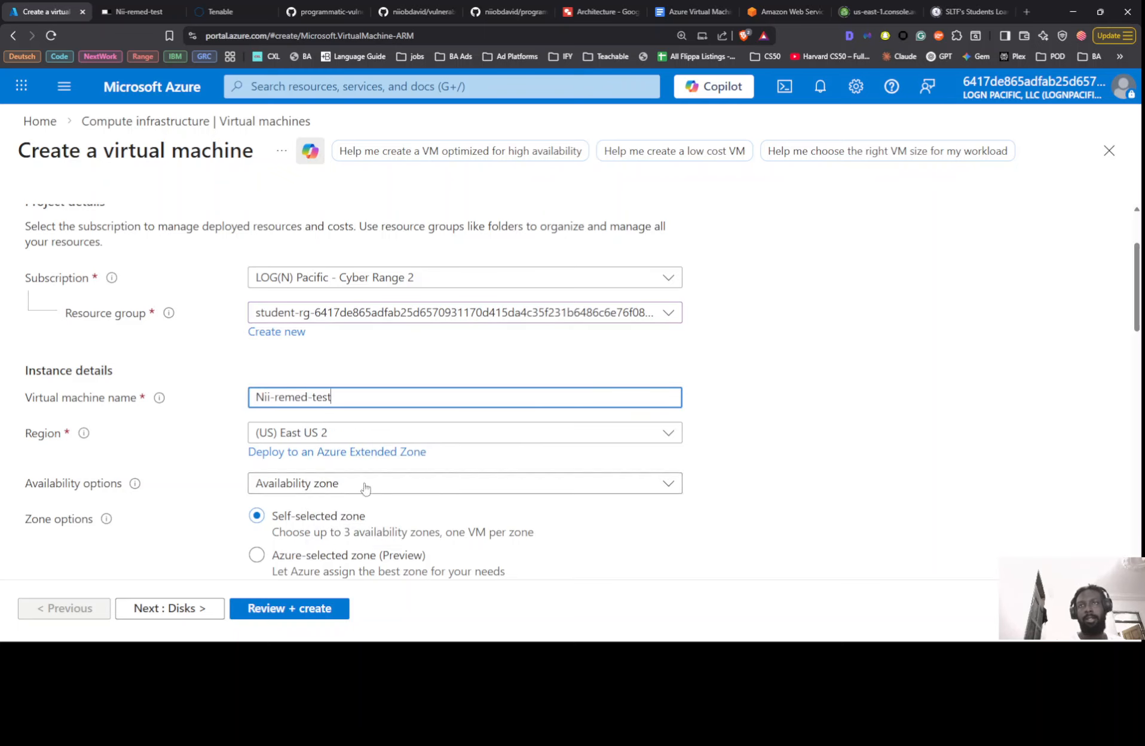
Set the administrator account's username to LabTestNii.
scroll(458, 373, down, 4)
scroll(431, 526, down, 1)
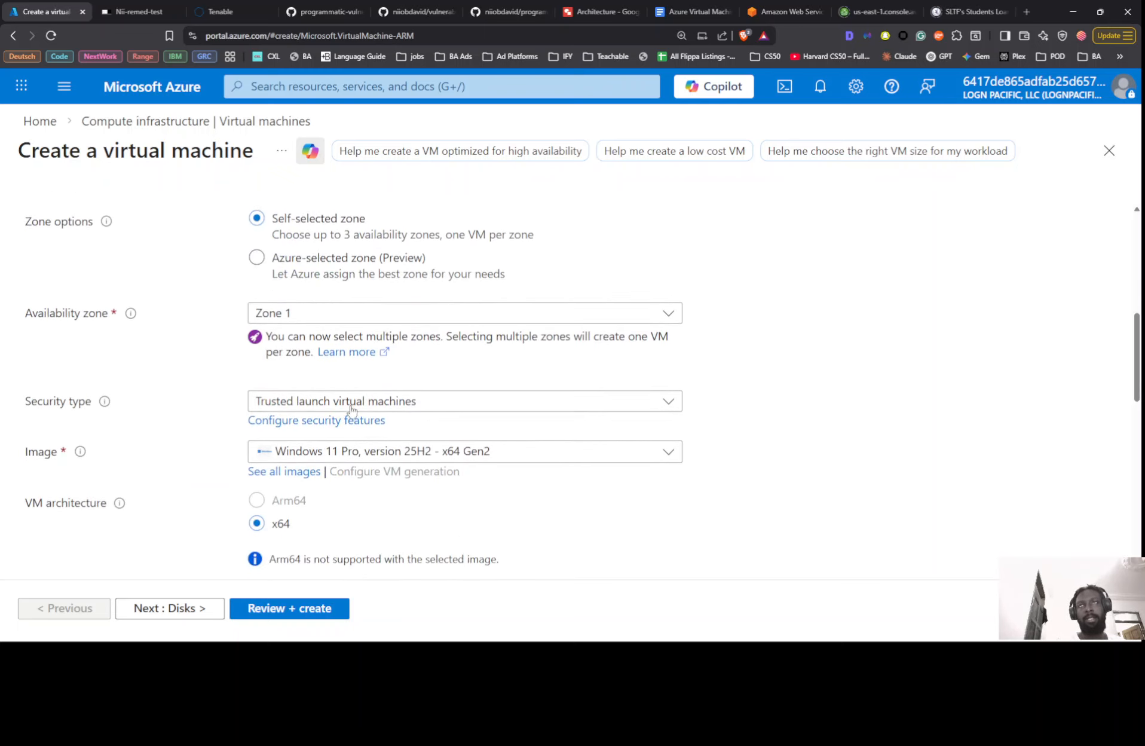
scroll(386, 466, down, 5)
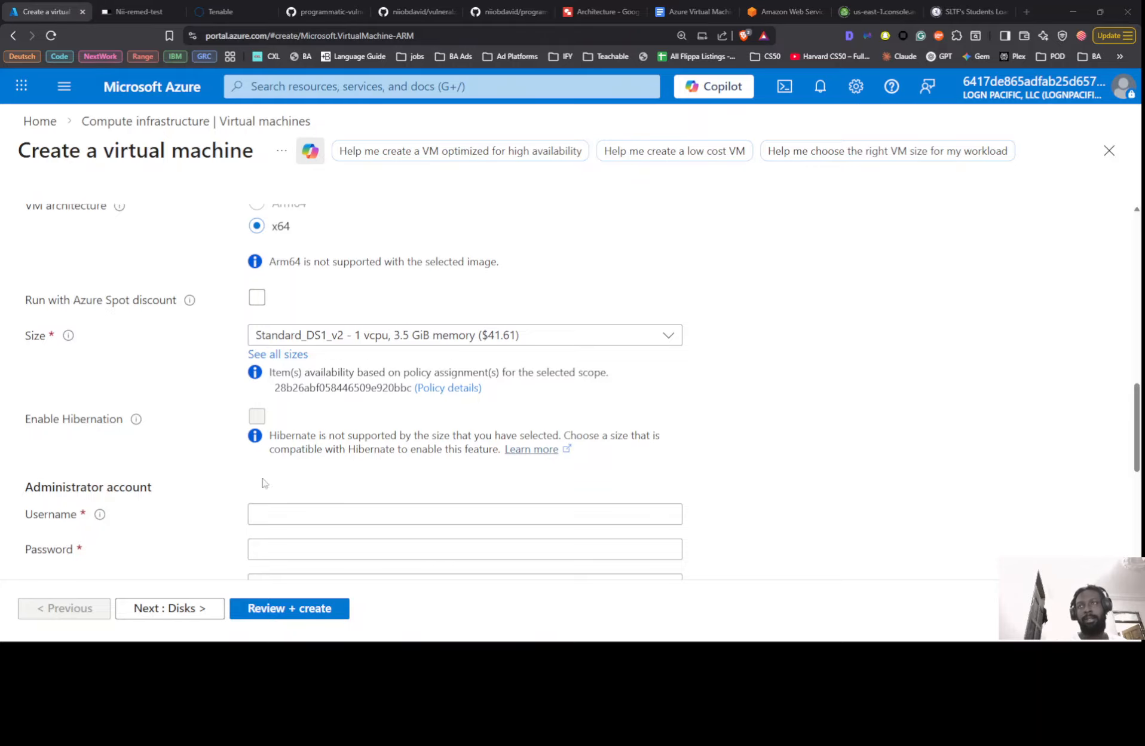
click(313, 514)
click(332, 377)
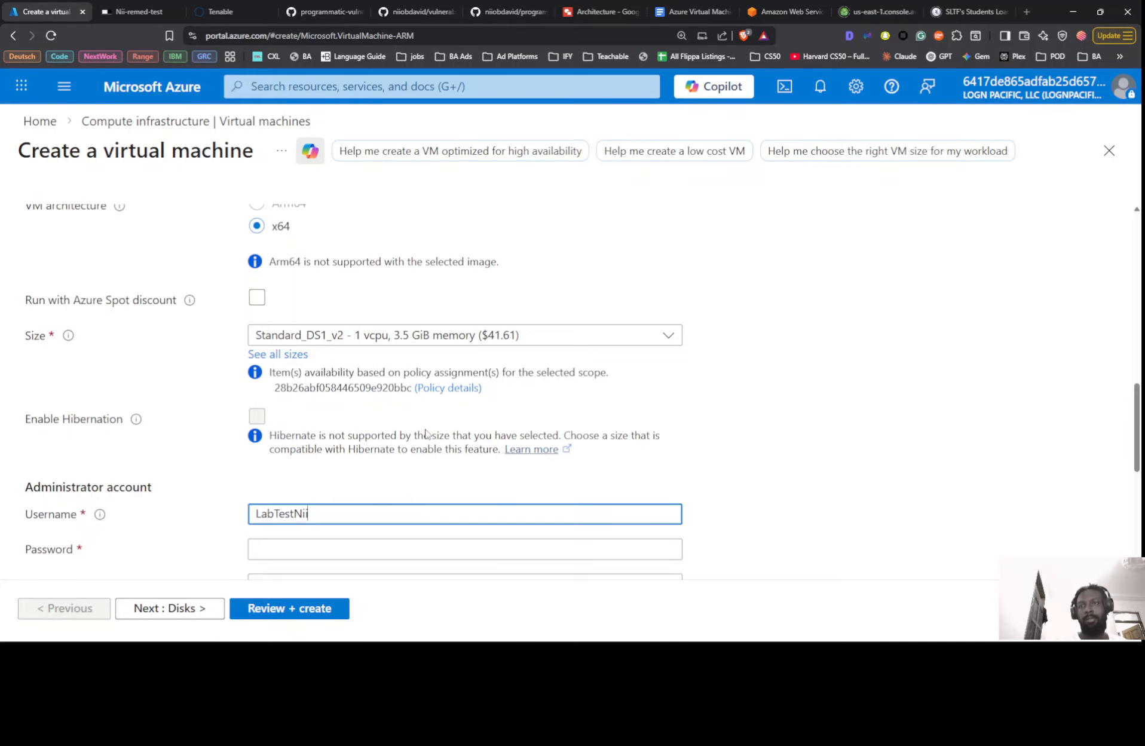
Paste the administrator account's password into both the password and the confirm password fields.
scroll(299, 377, down, 3)
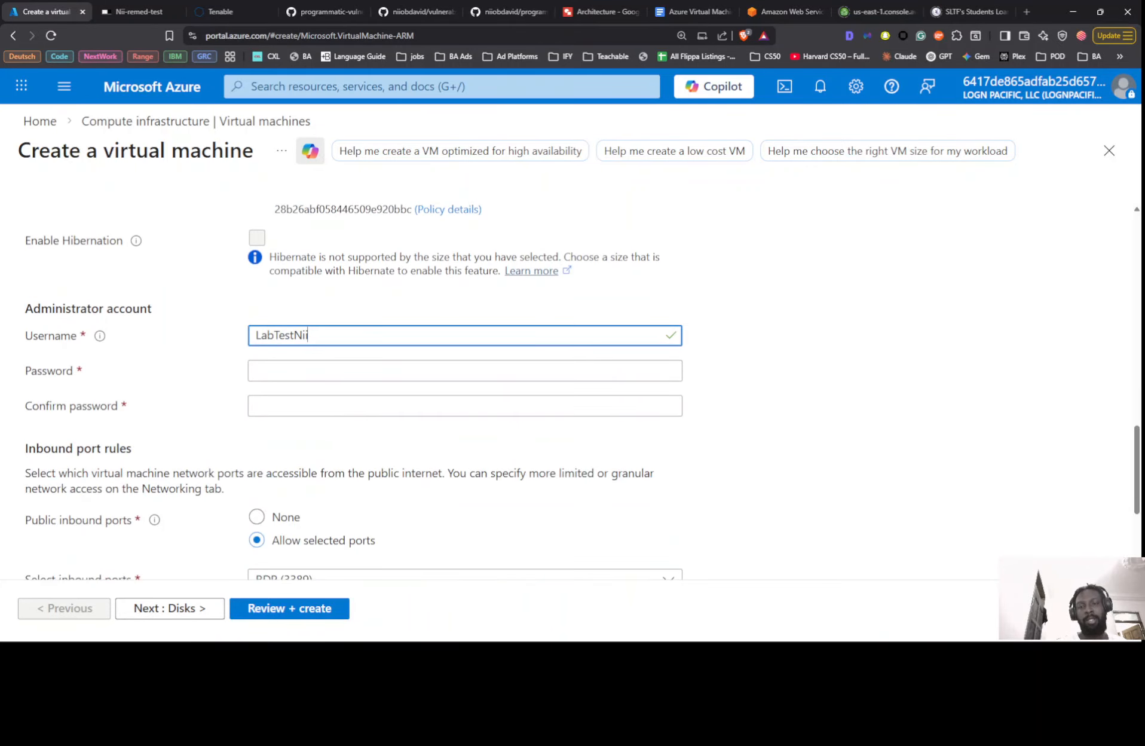
key(alt+Tab)
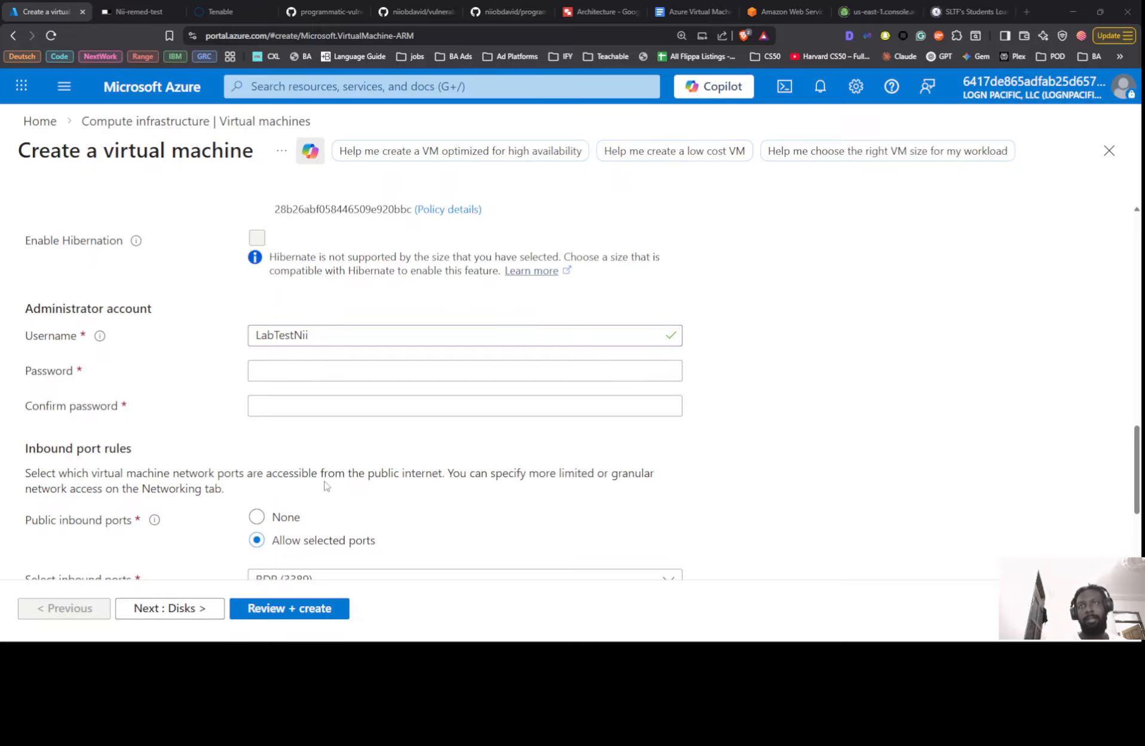
click(305, 372)
key(ctrl+v)
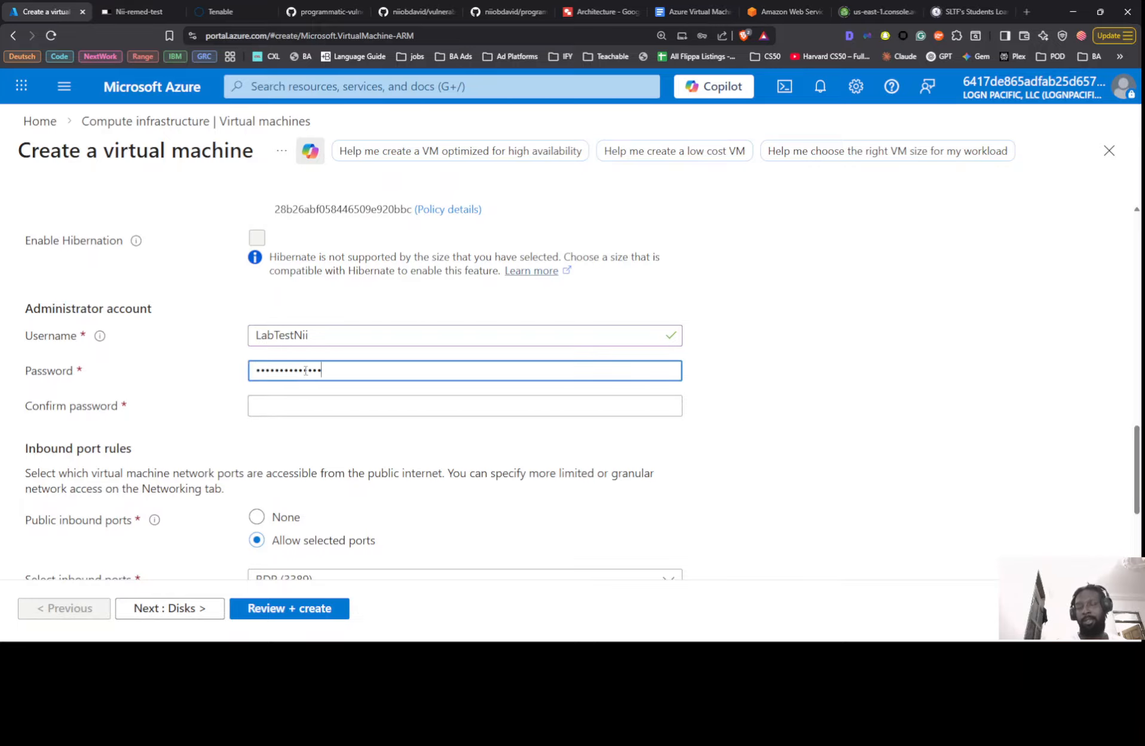
click(309, 407)
key(ctrl+v)
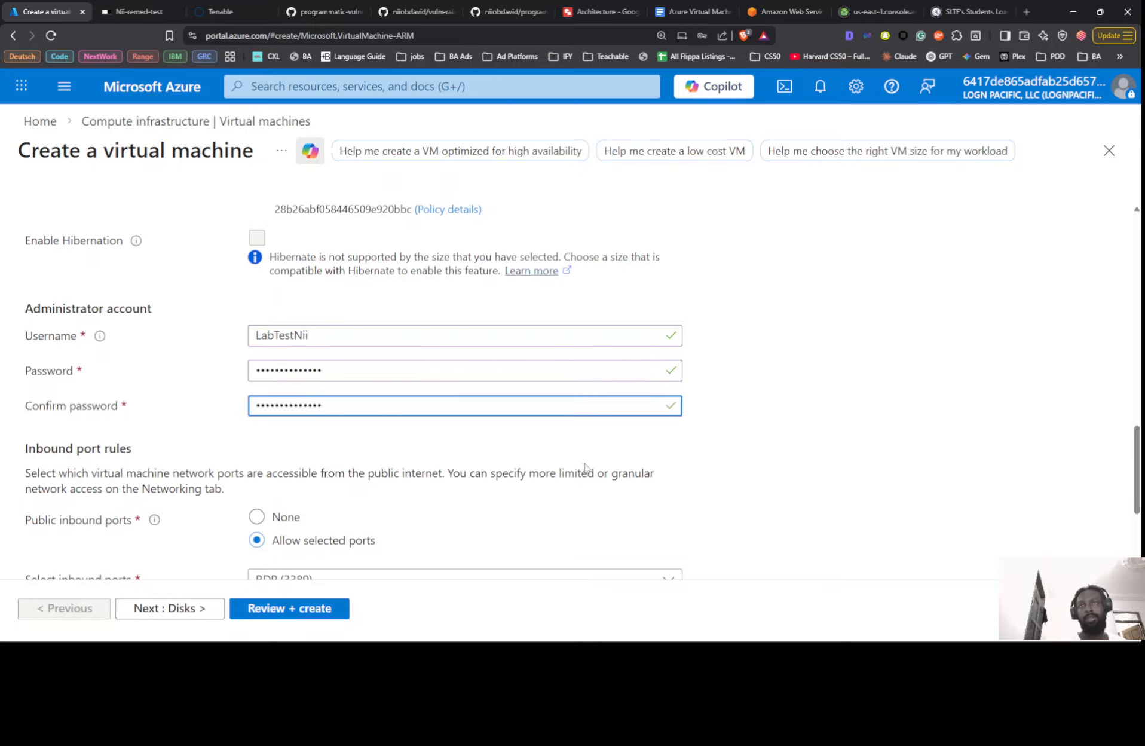
click(598, 467)
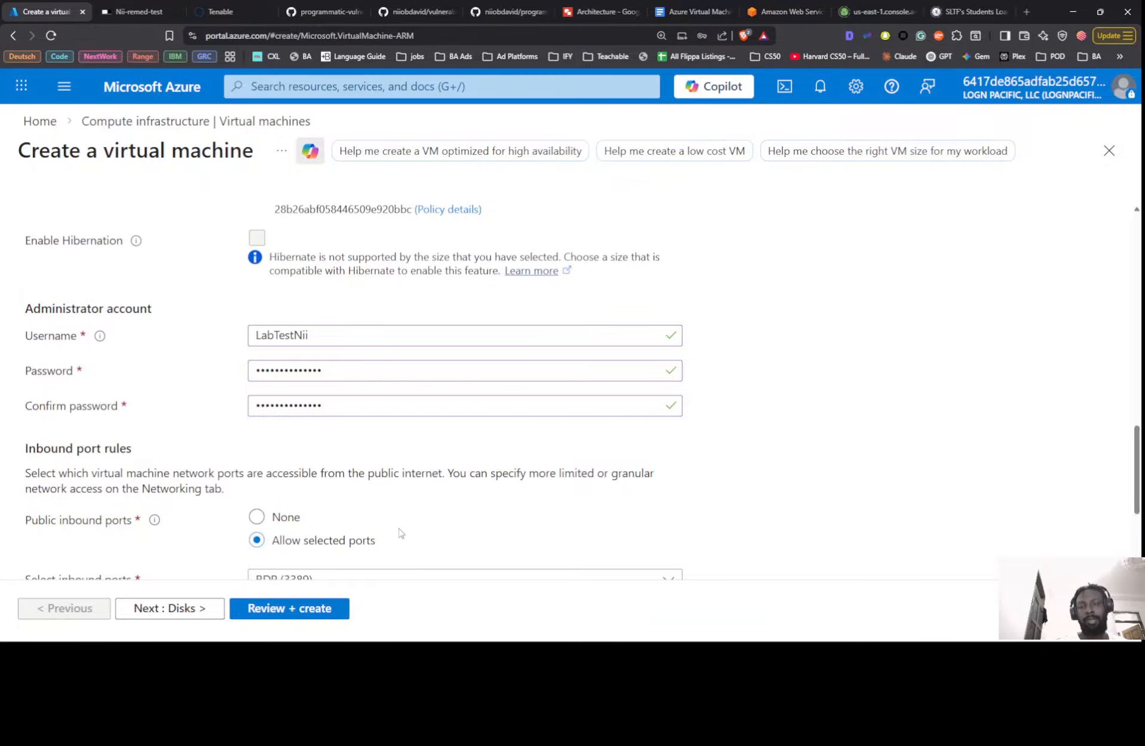
Confirm the eligible Windows 10/11 license with multi-tenant hosting rights and continue to the disk settings.
scroll(400, 533, down, 4)
click(120, 511)
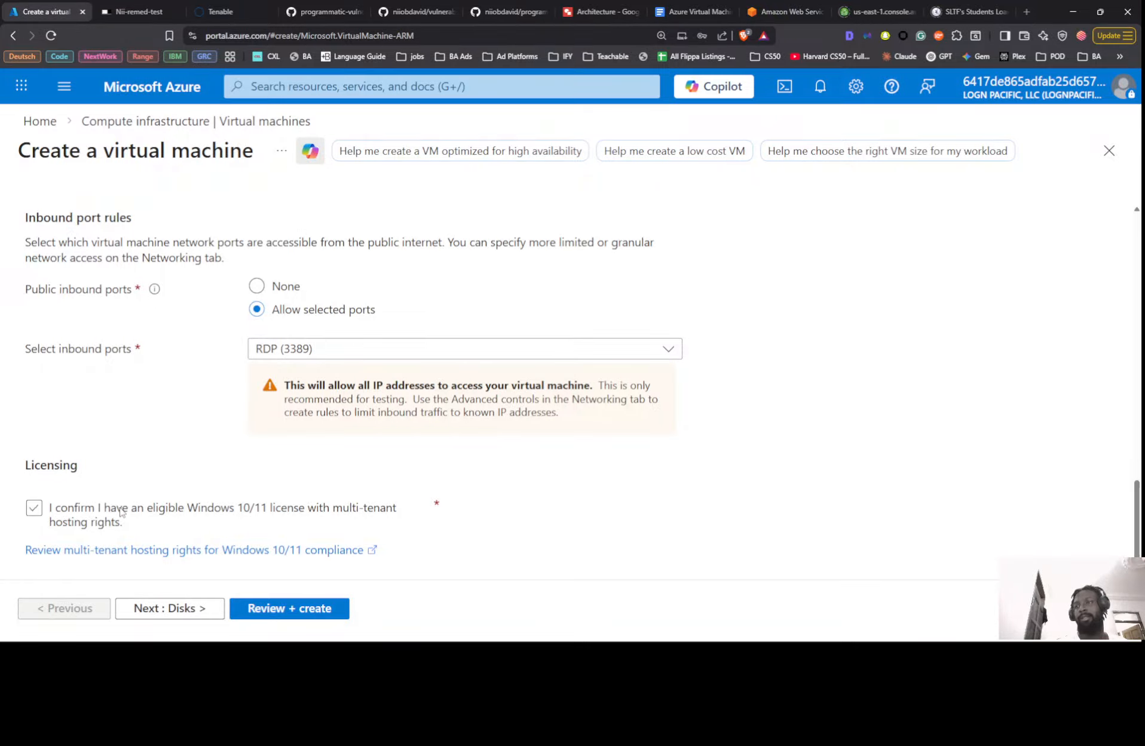
click(170, 613)
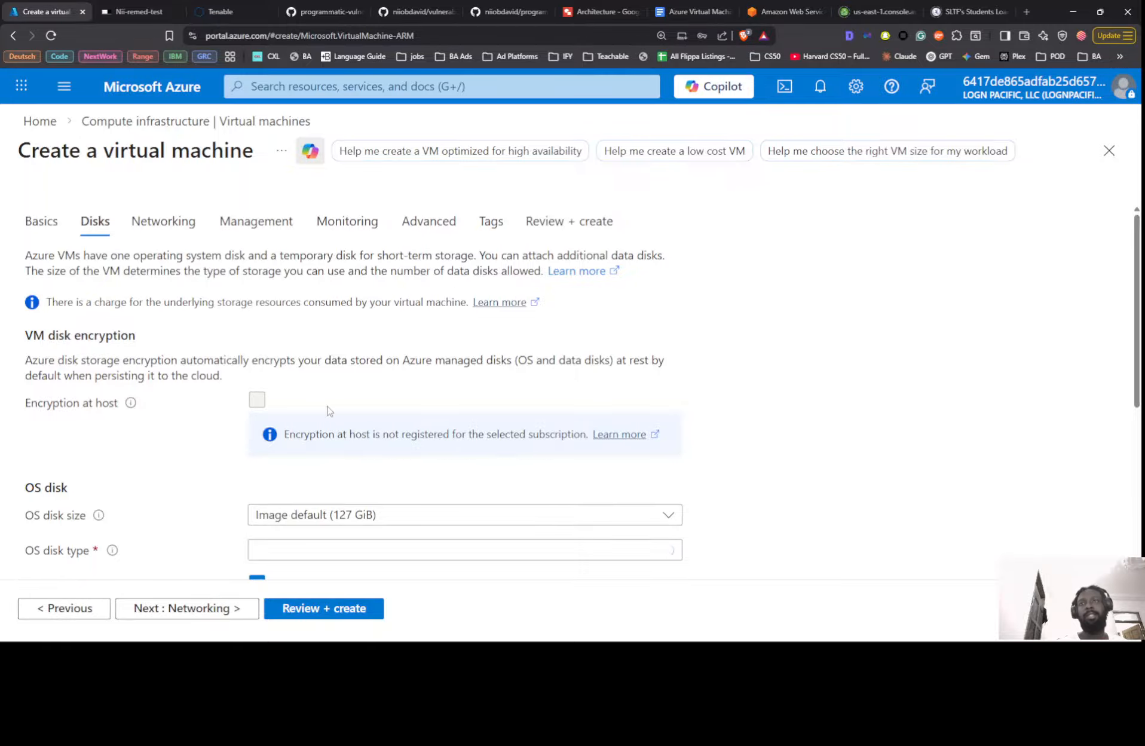
Set the OS disk type to Standard SSD (locally-redundant storage) and continue to the networking settings.
scroll(329, 411, down, 4)
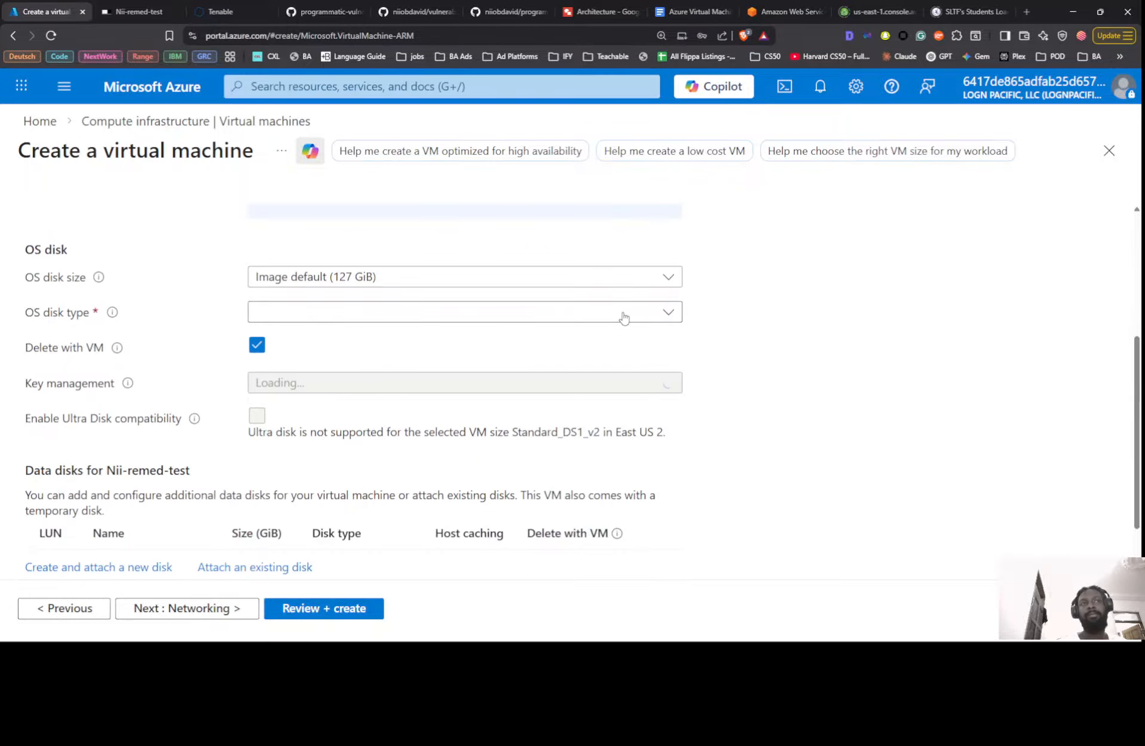
click(625, 316)
click(573, 328)
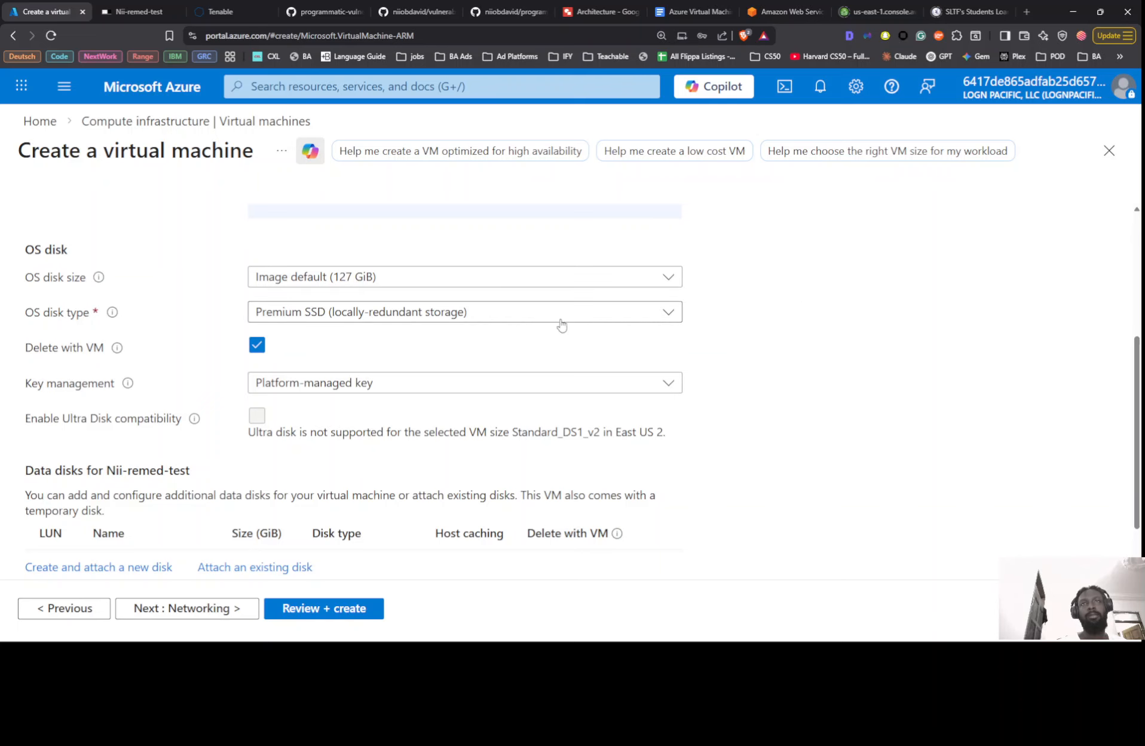
click(561, 323)
click(451, 406)
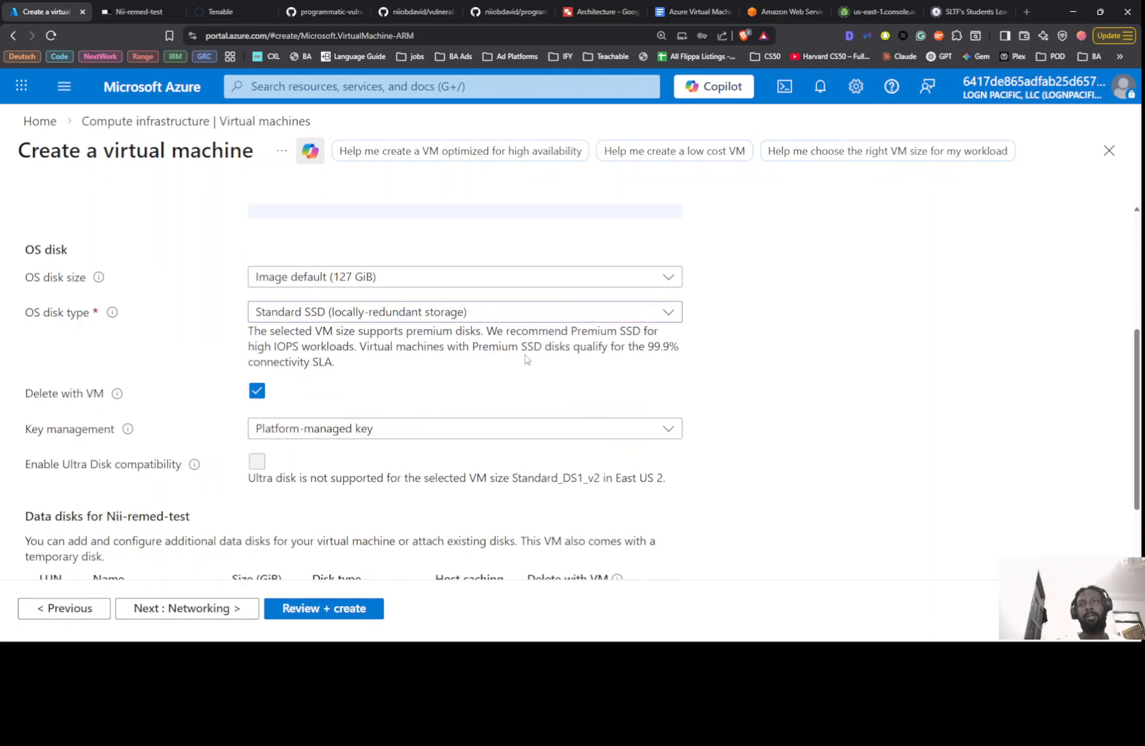
scroll(526, 358, down, 2)
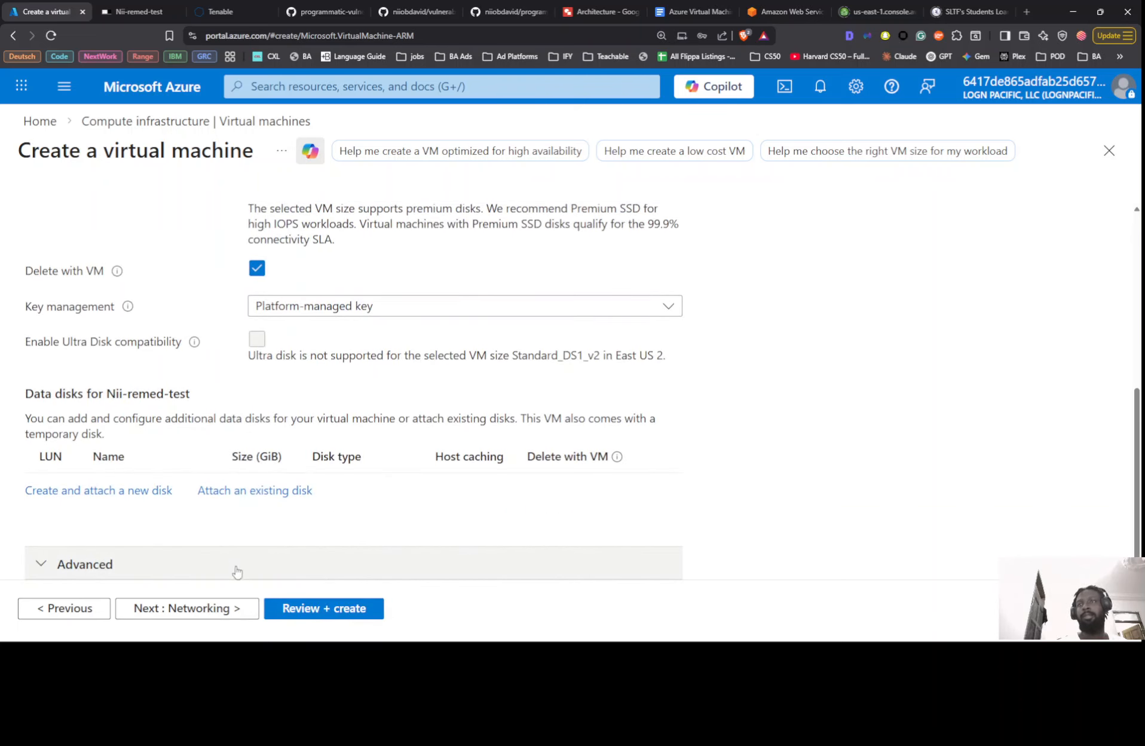
click(149, 608)
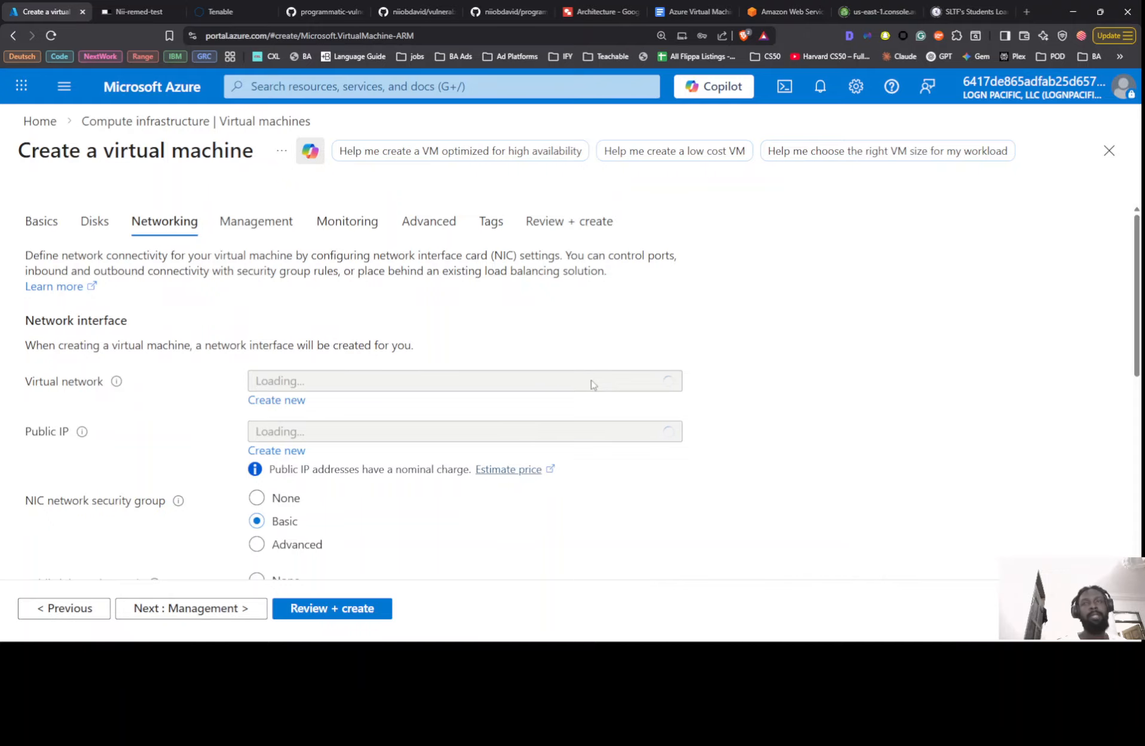
Connect the virtual machine to the Cyber-Range-2-VNet virtual network and keep the new public IP selected.
click(562, 388)
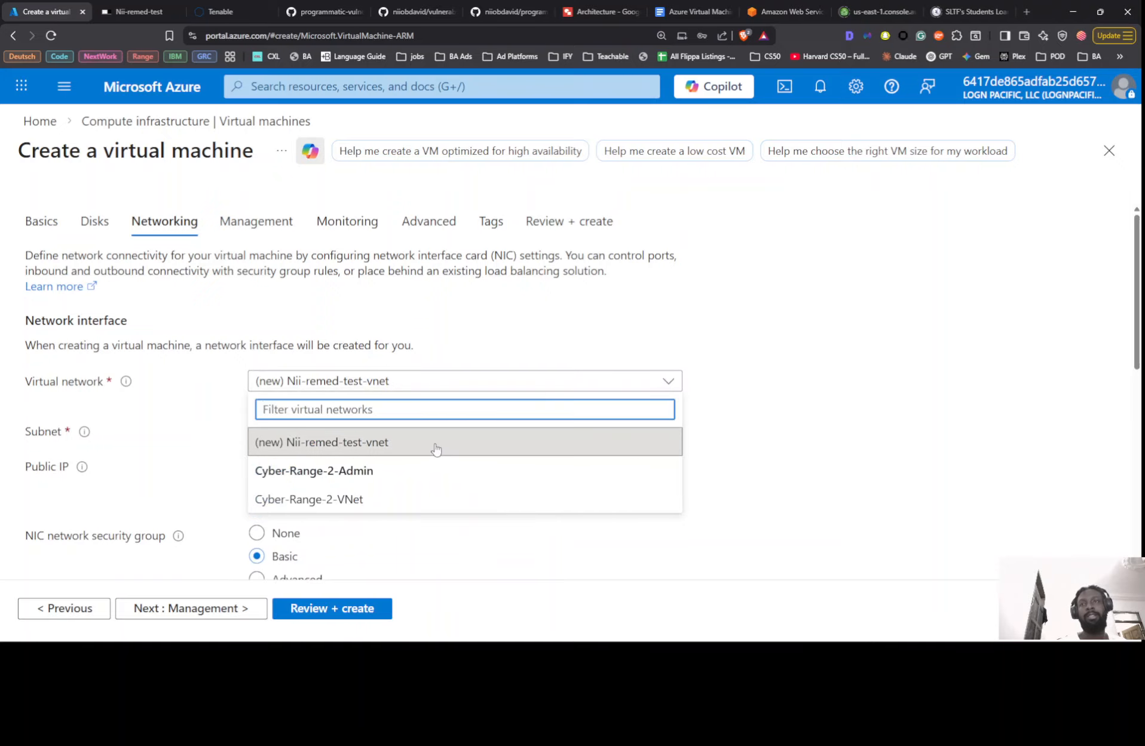
click(410, 490)
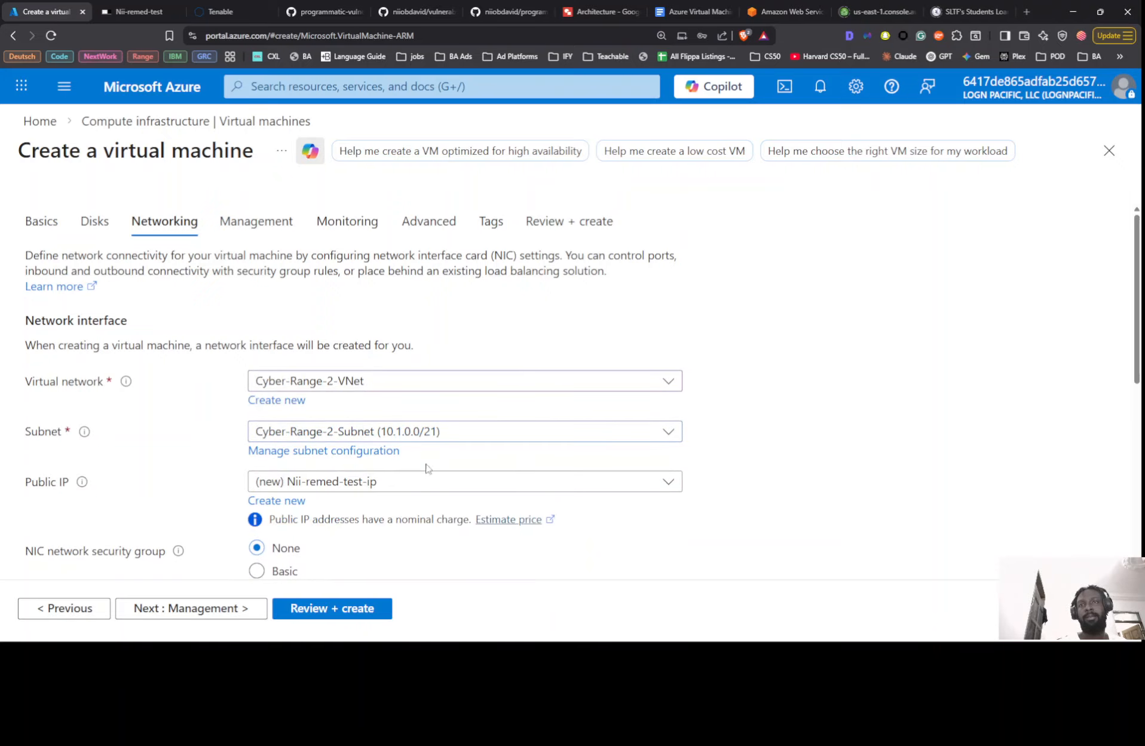
scroll(741, 345, down, 3)
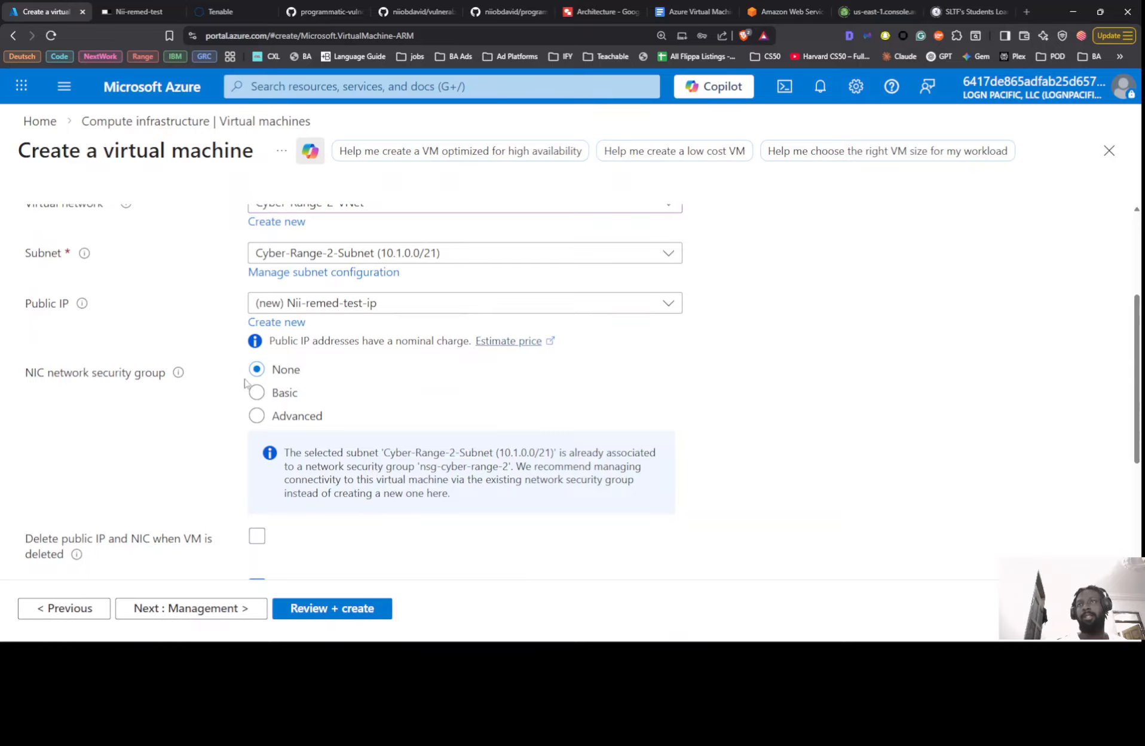
click(313, 302)
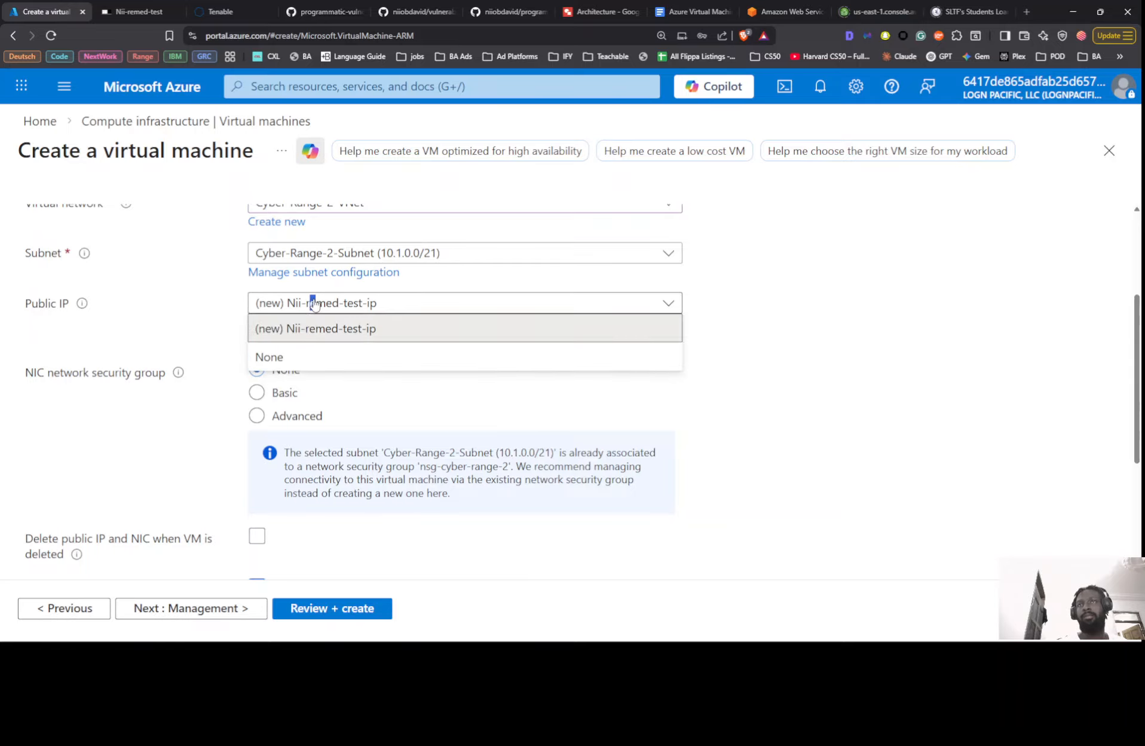
click(314, 303)
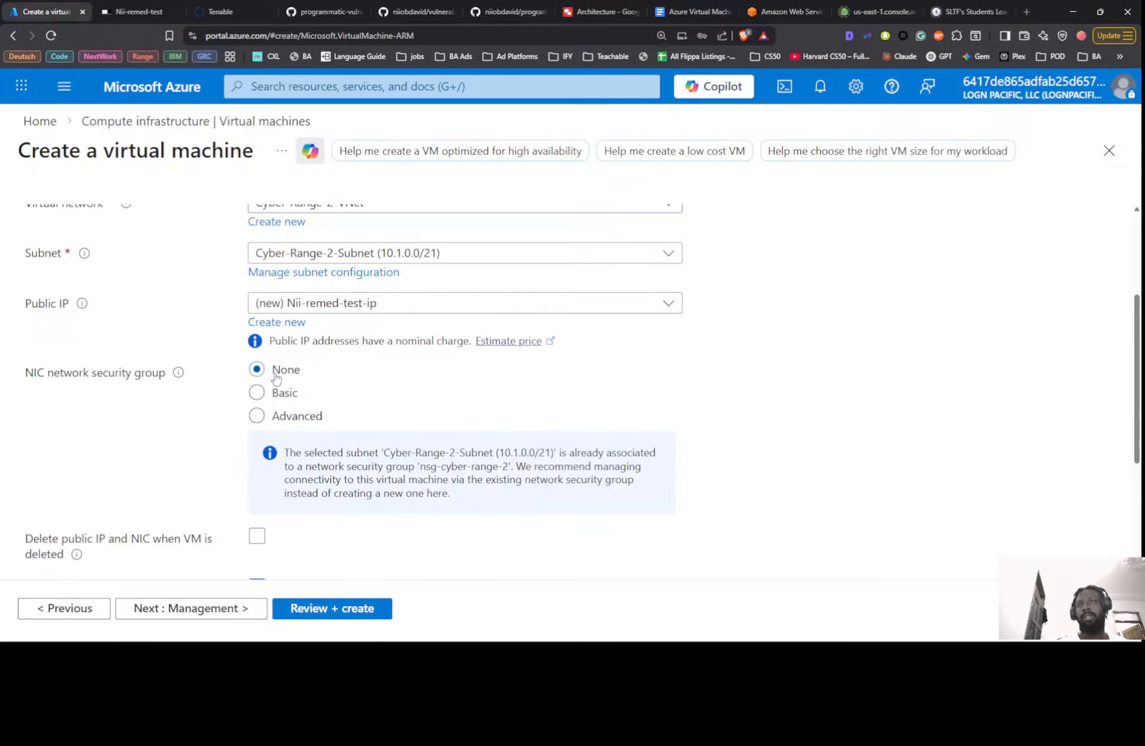
Enable deletion of the public IP and NIC together with the VM and continue to the management settings.
scroll(276, 377, down, 2)
click(258, 417)
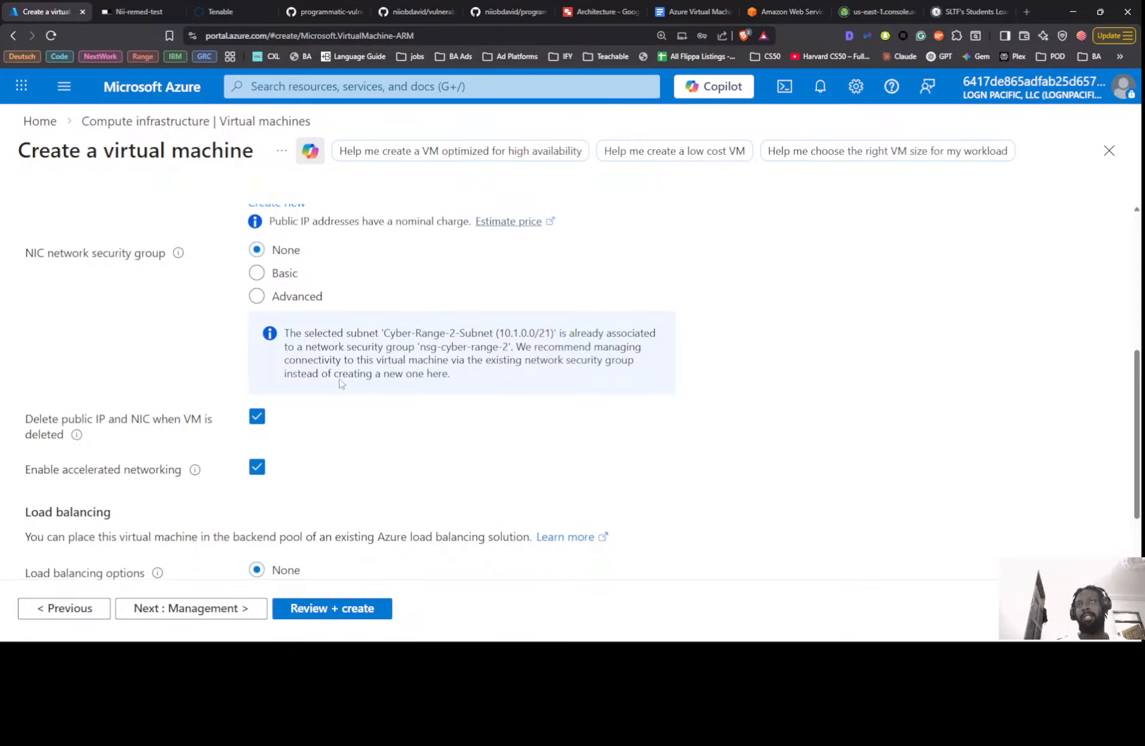
scroll(341, 383, down, 2)
click(172, 608)
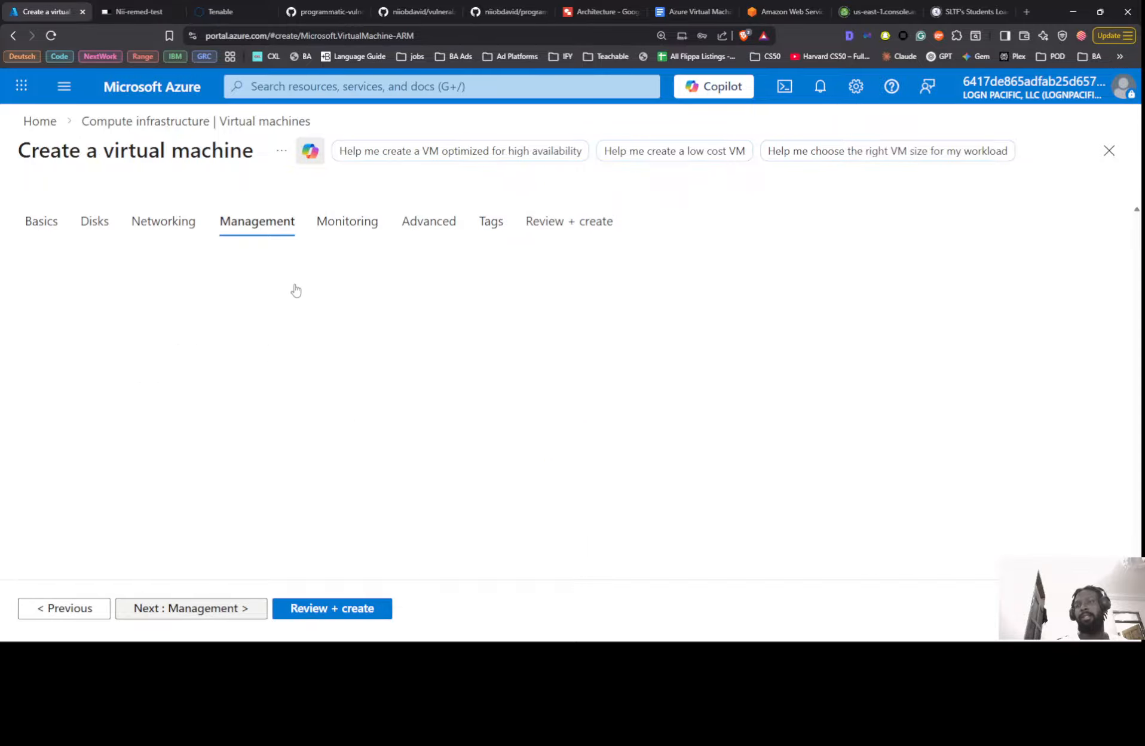
Keep the default management settings and disable boot diagnostics in the monitoring settings.
scroll(336, 365, down, 4)
scroll(336, 368, up, 4)
scroll(336, 357, down, 1)
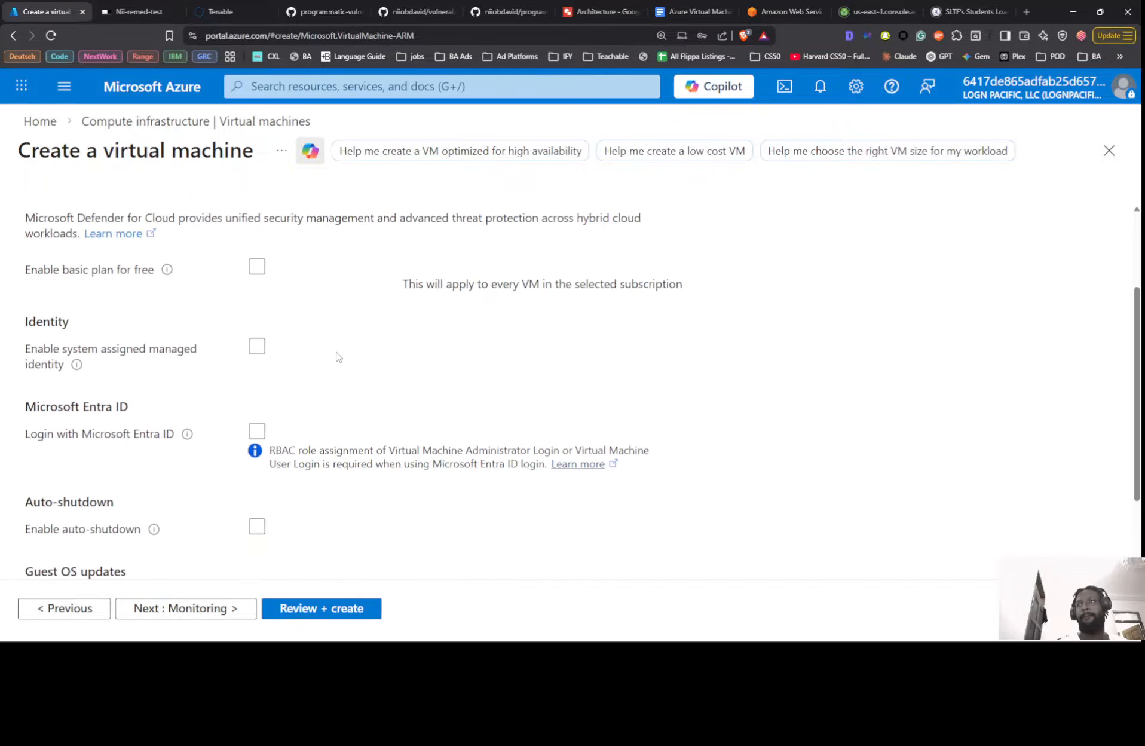
scroll(337, 359, down, 3)
click(162, 608)
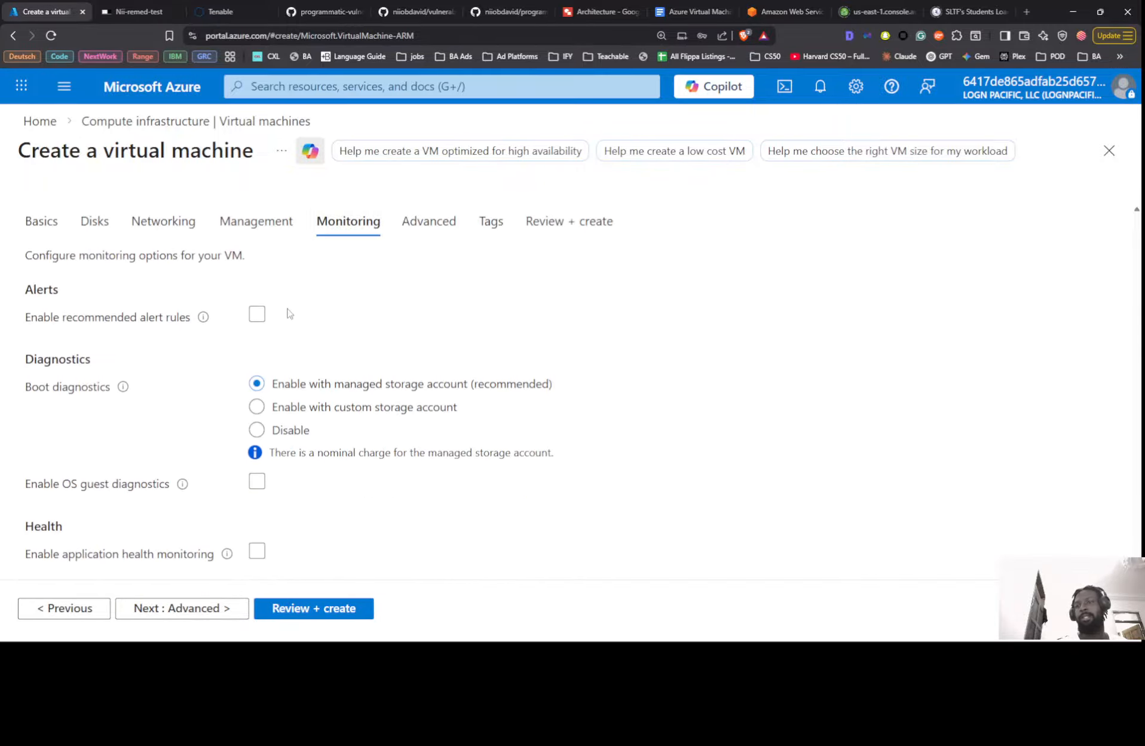
click(274, 432)
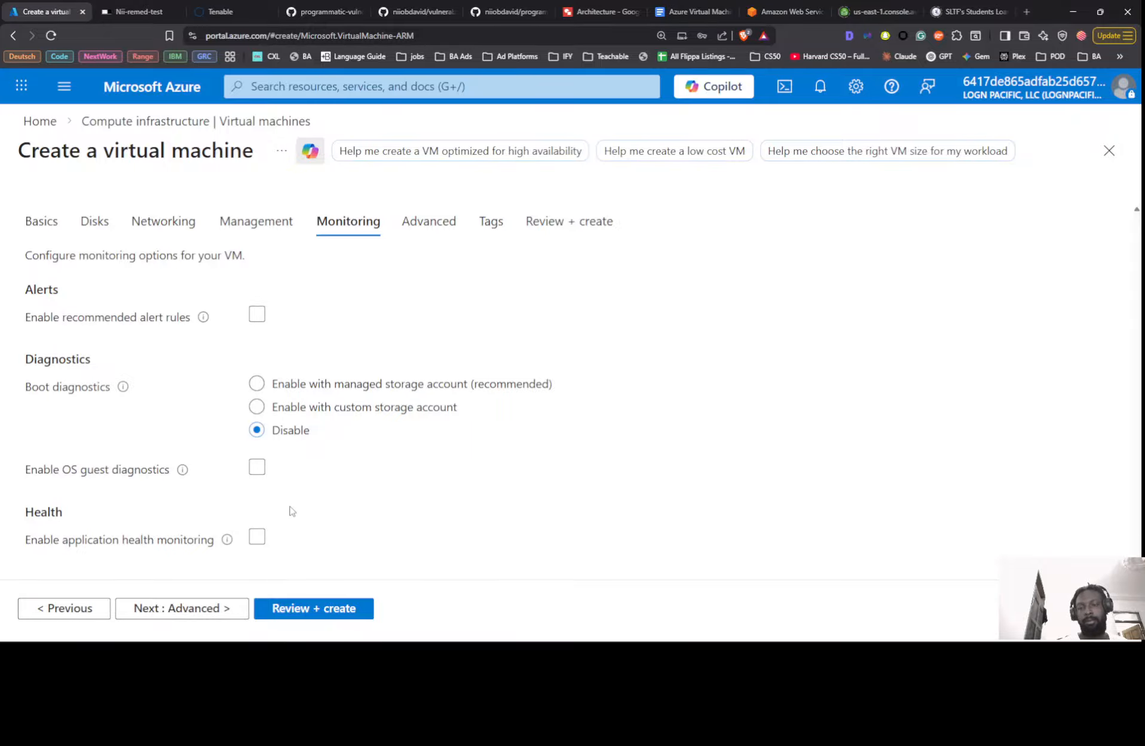
Run the final validation of the virtual machine configuration, create the VM and bring up the lab instructions.
click(288, 610)
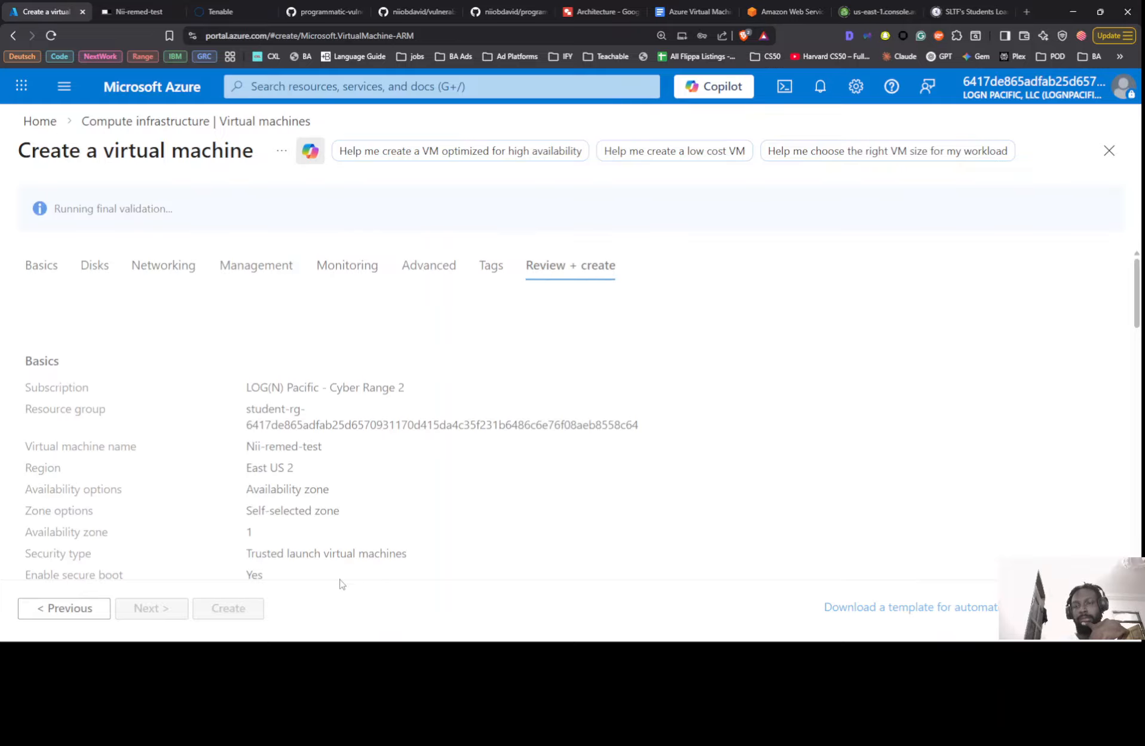
click(246, 609)
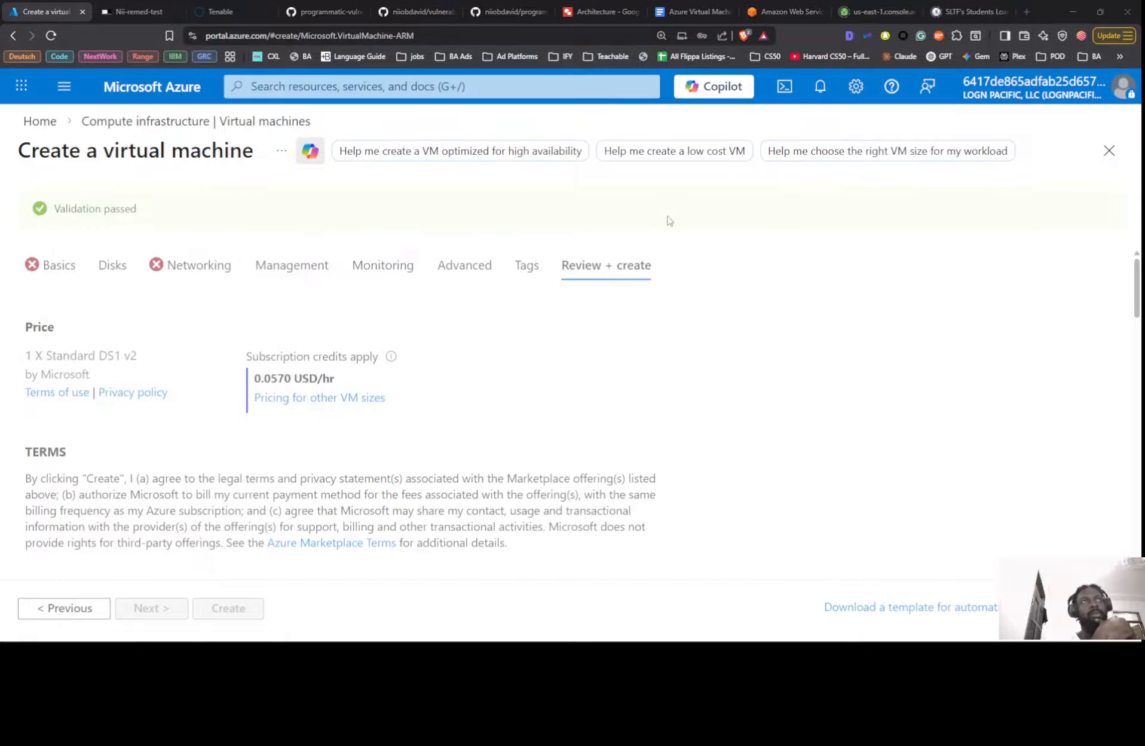
key(alt+Tab)
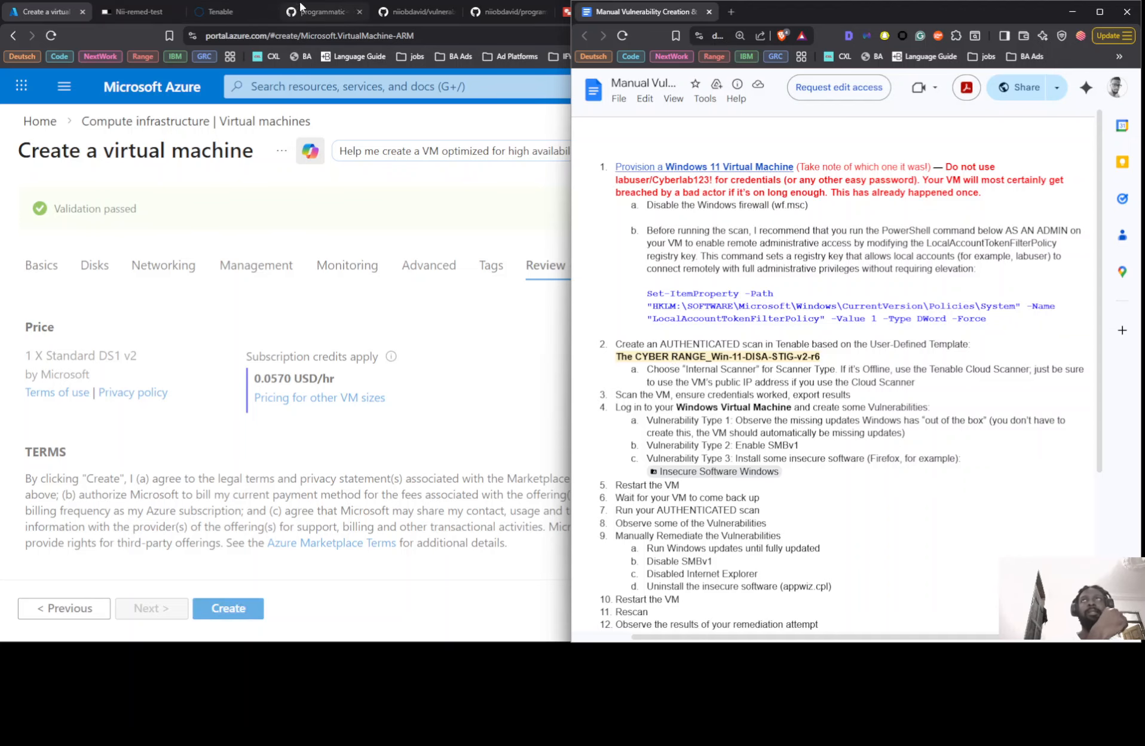
Switch to Tenable and sign in with the prefilled username and the account password.
click(224, 11)
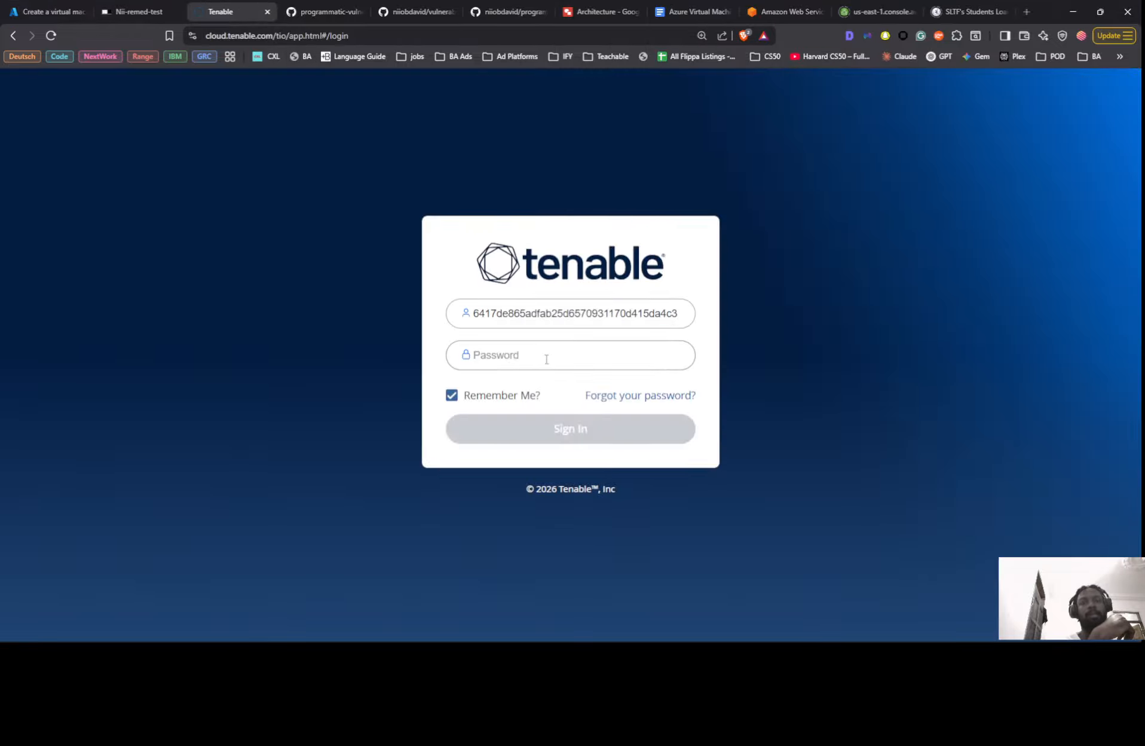
click(547, 359)
click(557, 396)
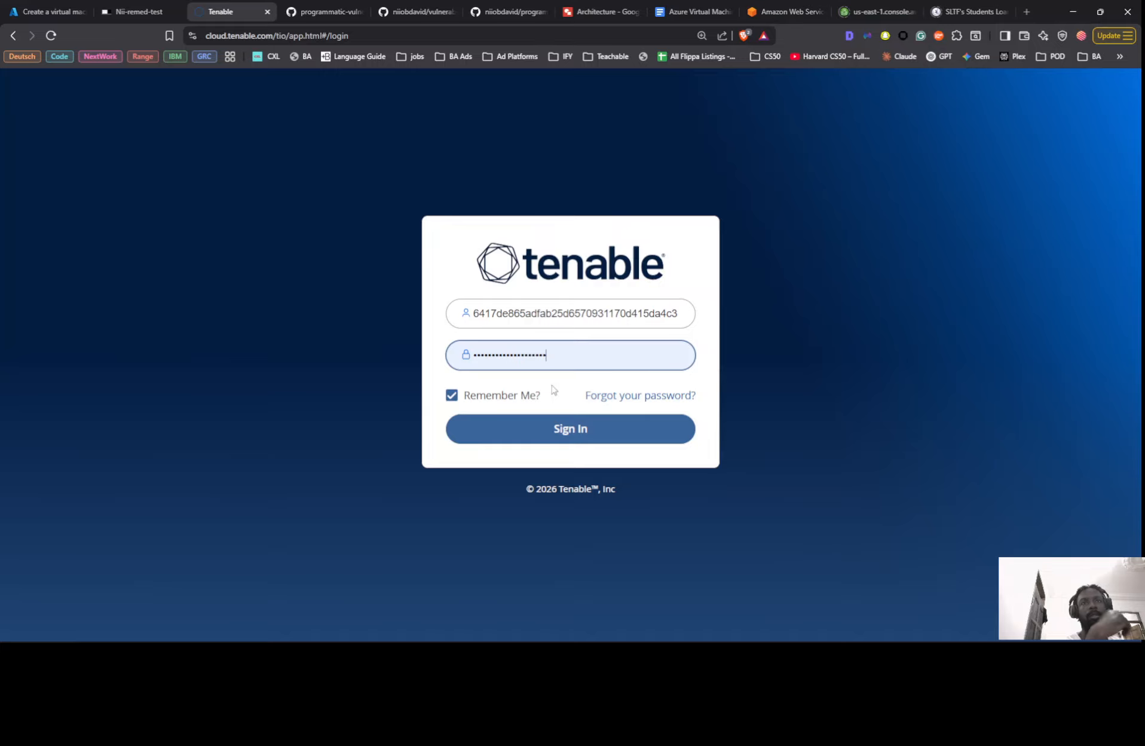
click(569, 426)
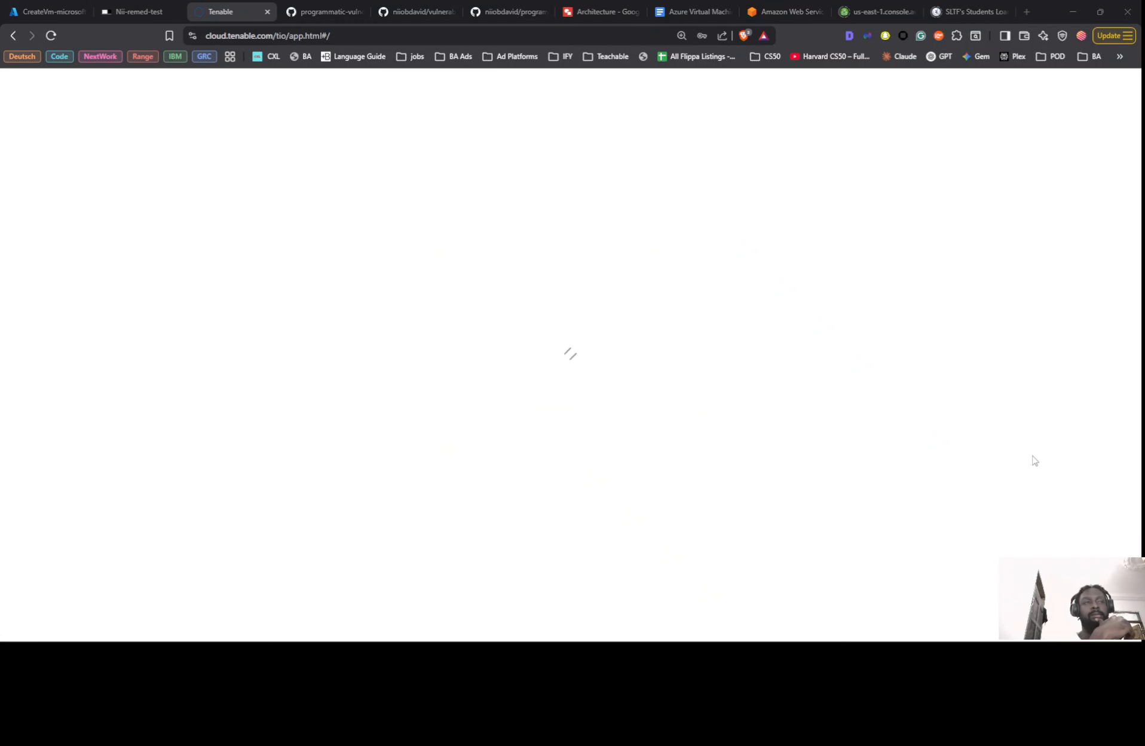
Open Tenable Vulnerability Management and go to the list of existing scans.
key(alt+Tab)
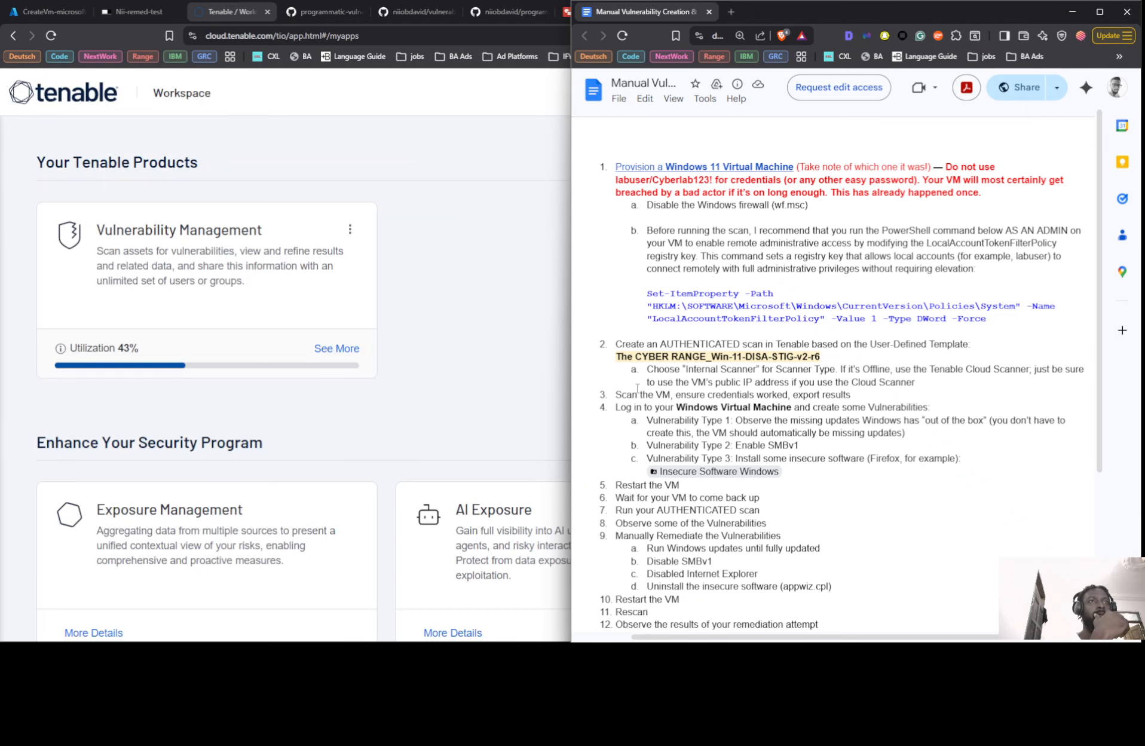
click(161, 274)
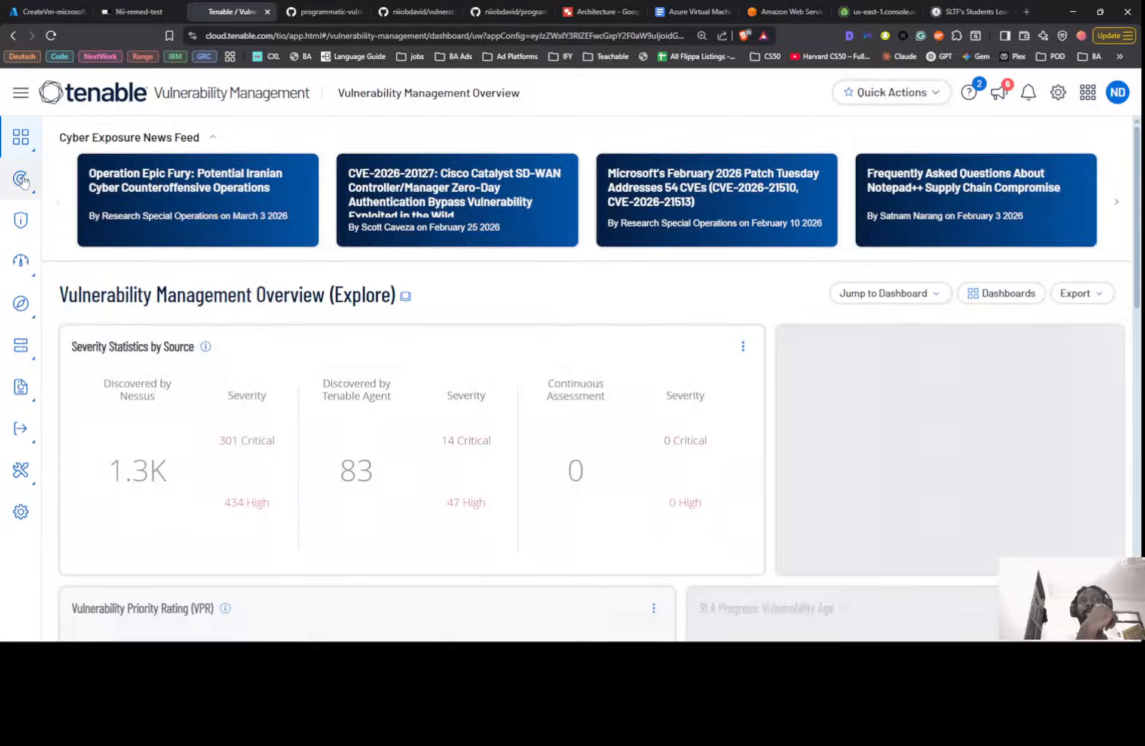
mouse_move(24, 182)
click(73, 180)
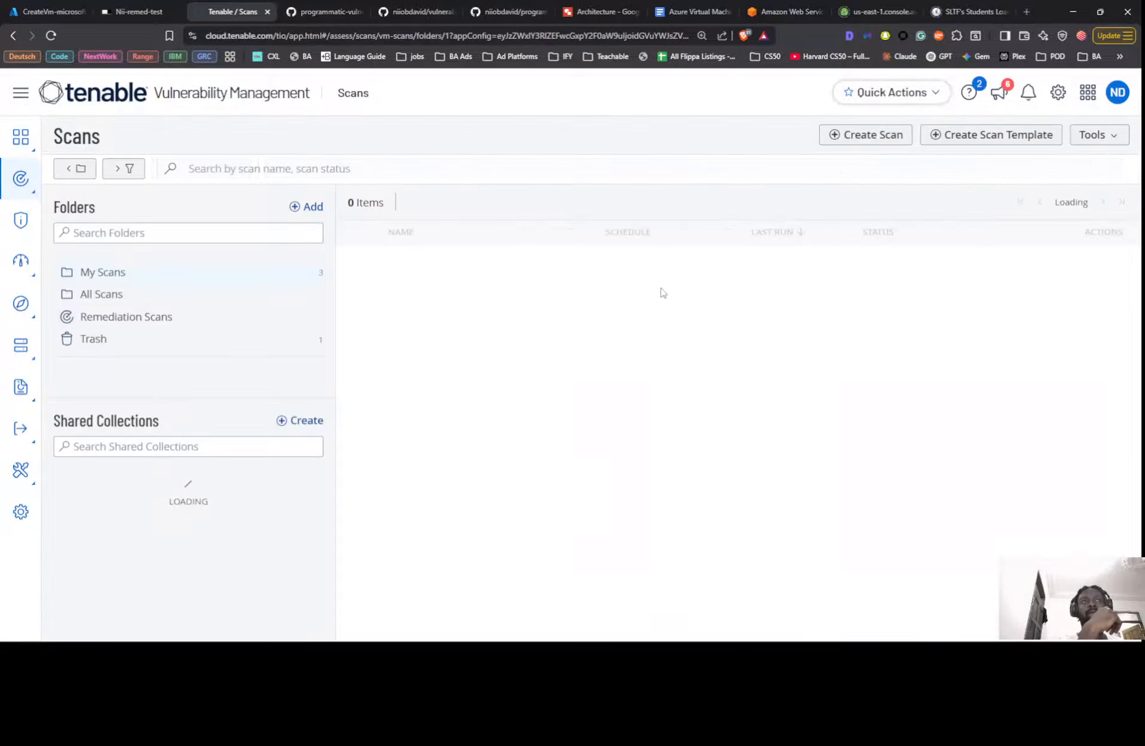
click(885, 136)
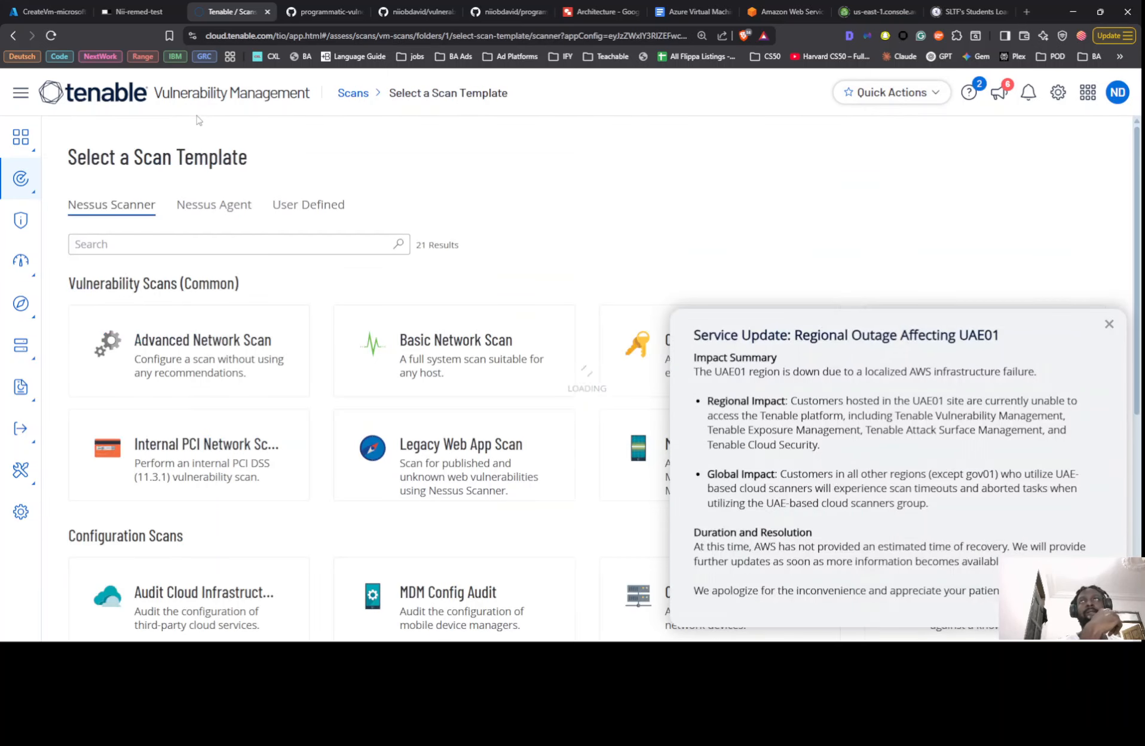
click(352, 94)
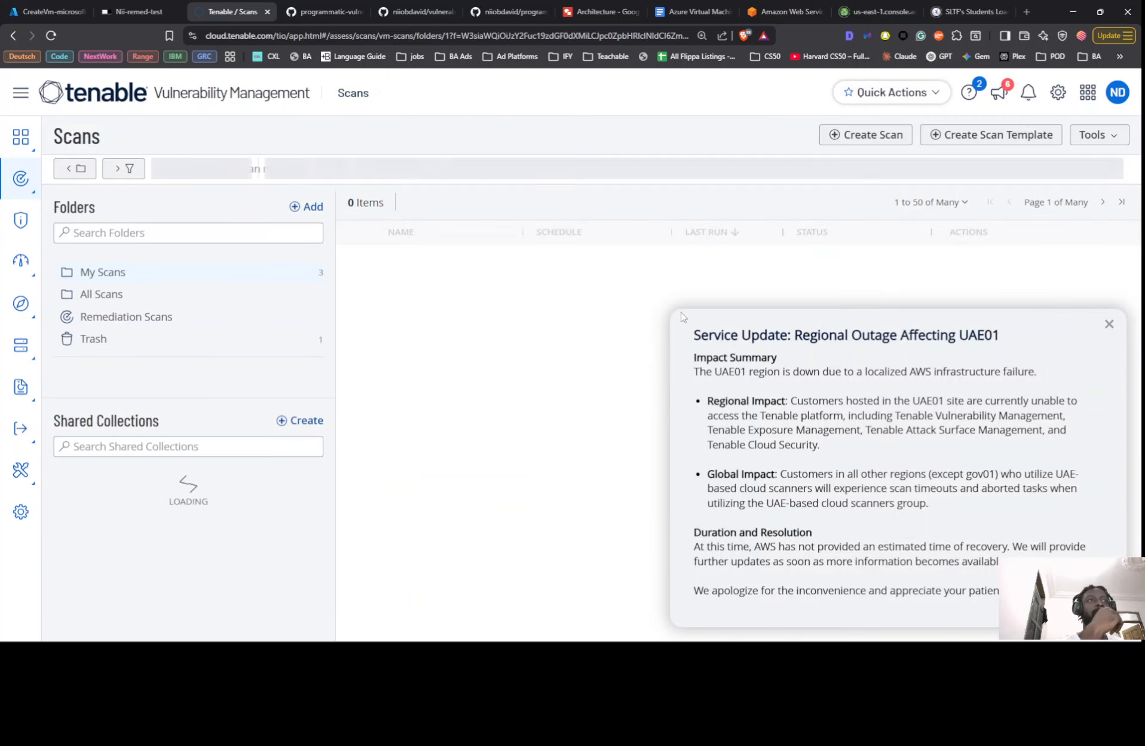
Dismiss the service outage notice and move the WIn11-Nii-remed-test scan to the trash.
click(1109, 323)
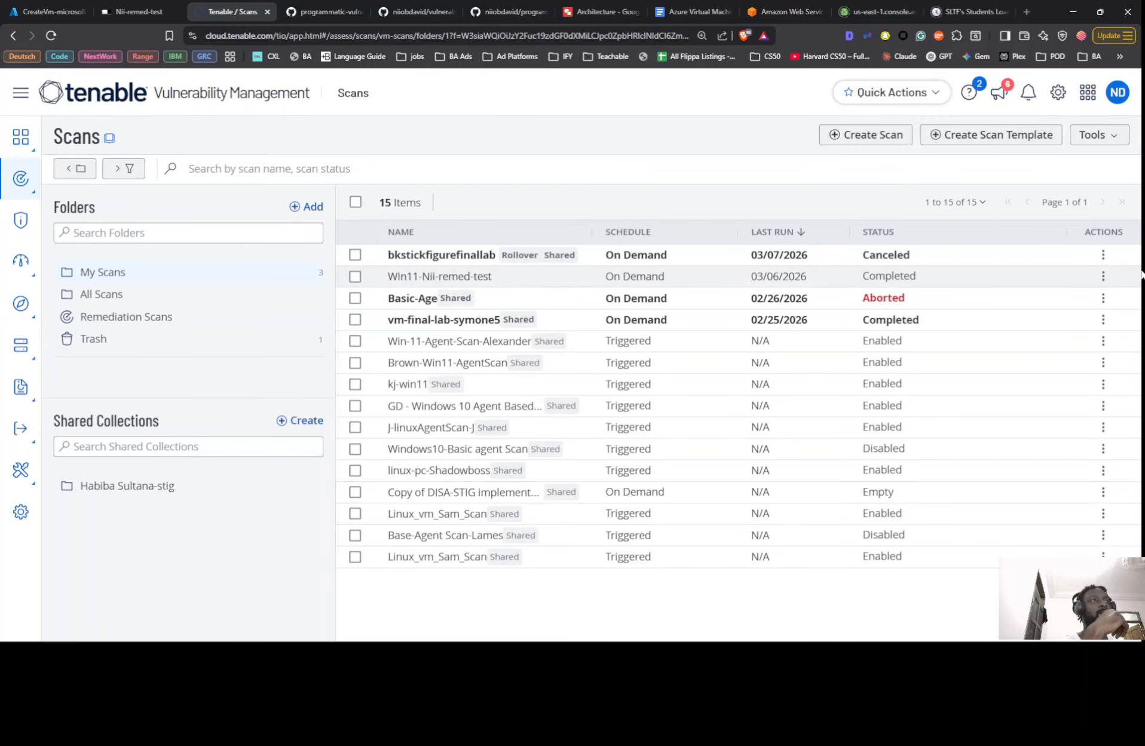
click(1103, 276)
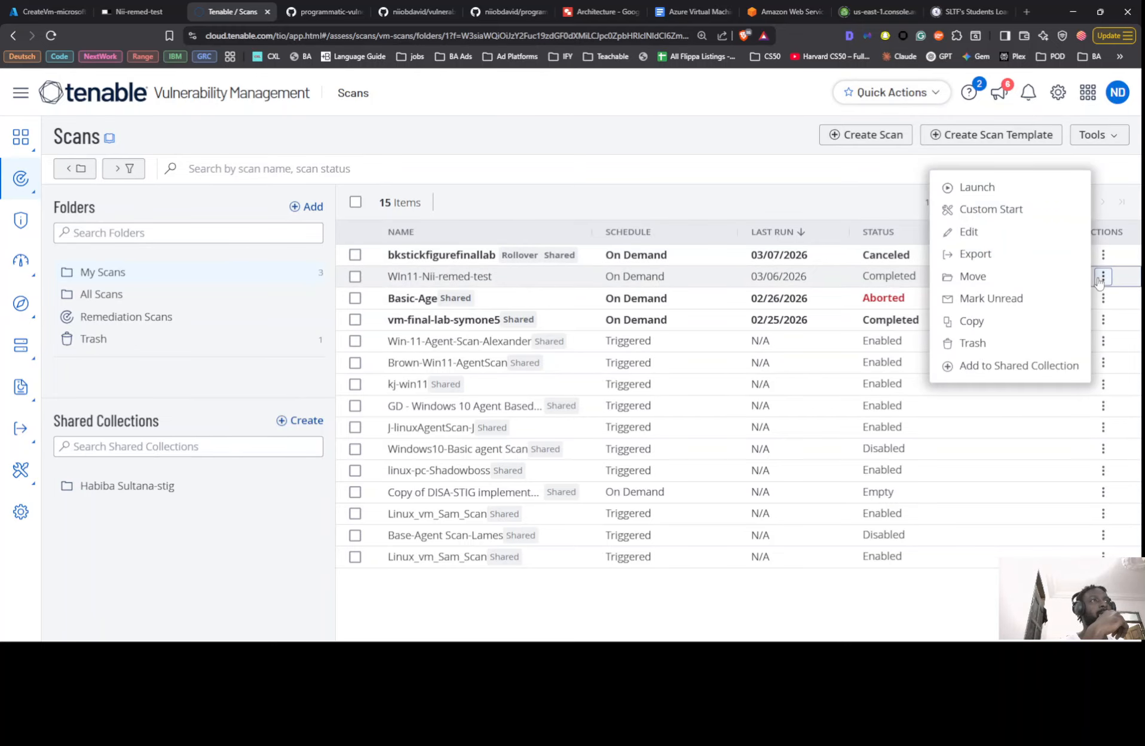
click(969, 347)
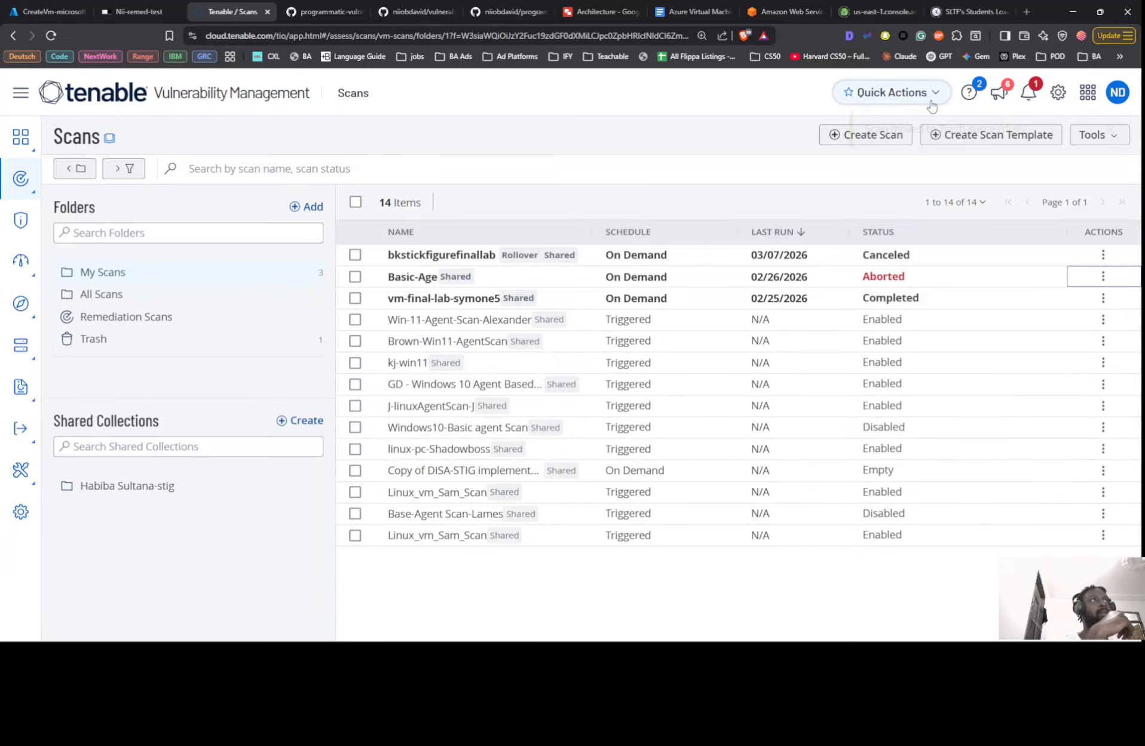
Start a new scan from the user-defined template The CYBER RANGE_Win-11-DISA-STIG-v2-r6 named in the lab instructions.
click(866, 134)
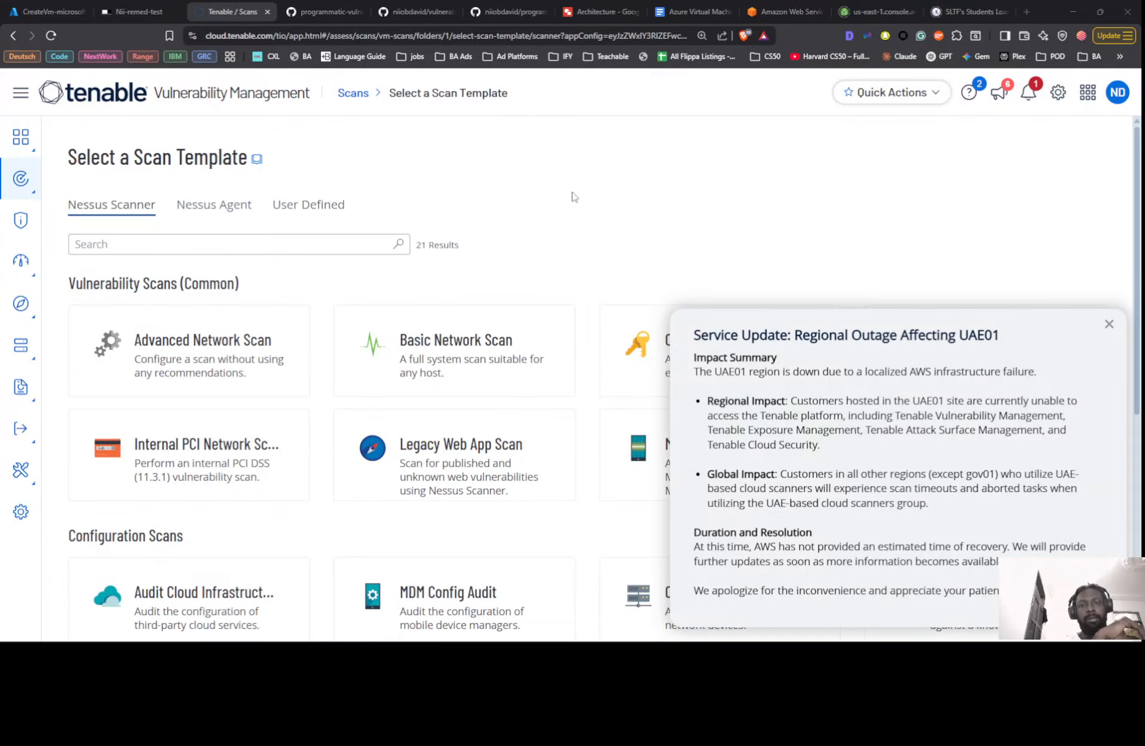
key(alt+Tab)
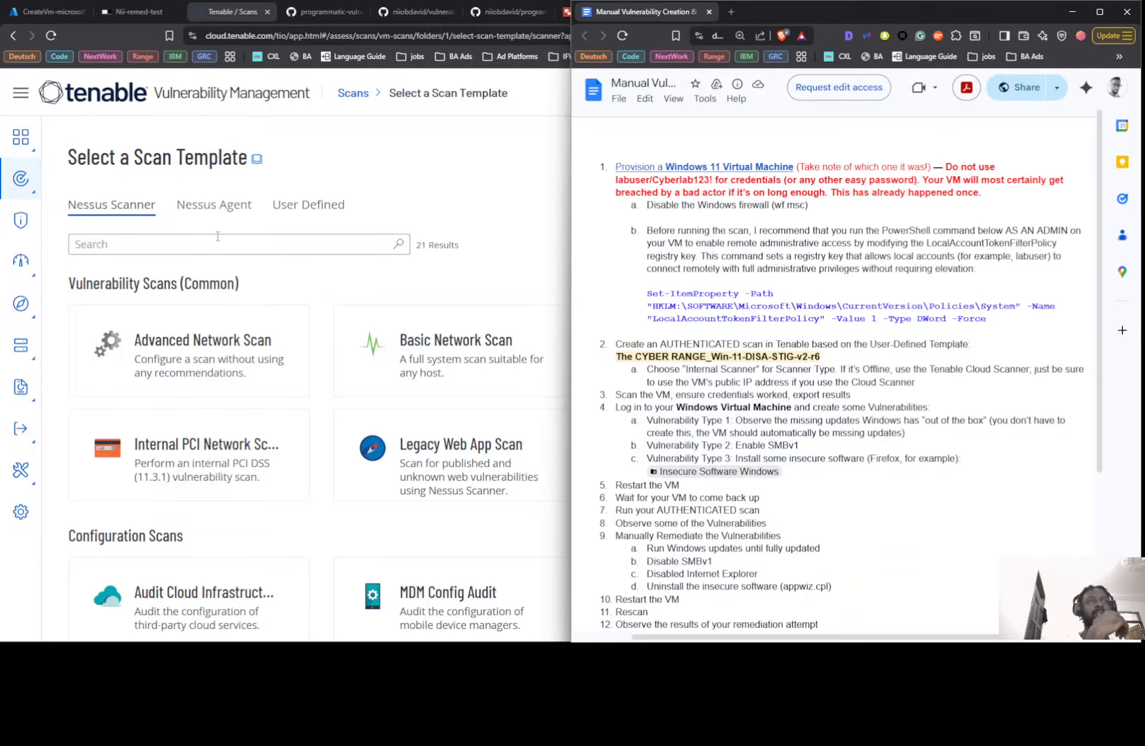
click(312, 204)
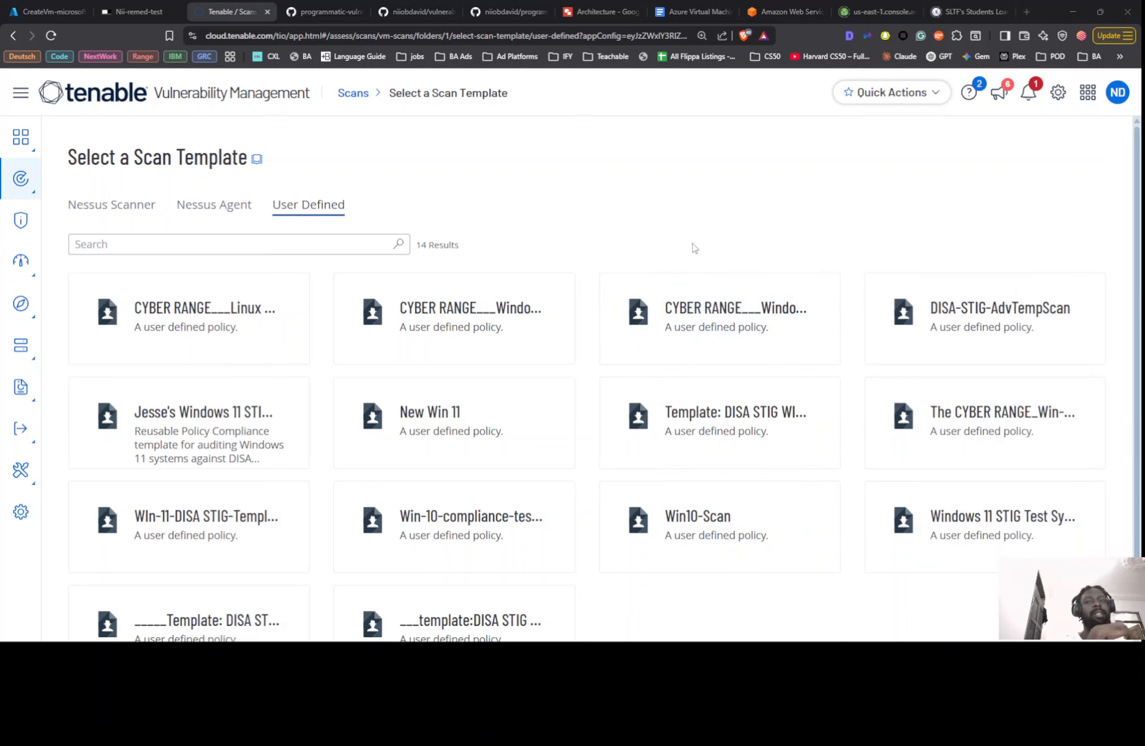
key(alt+Tab)
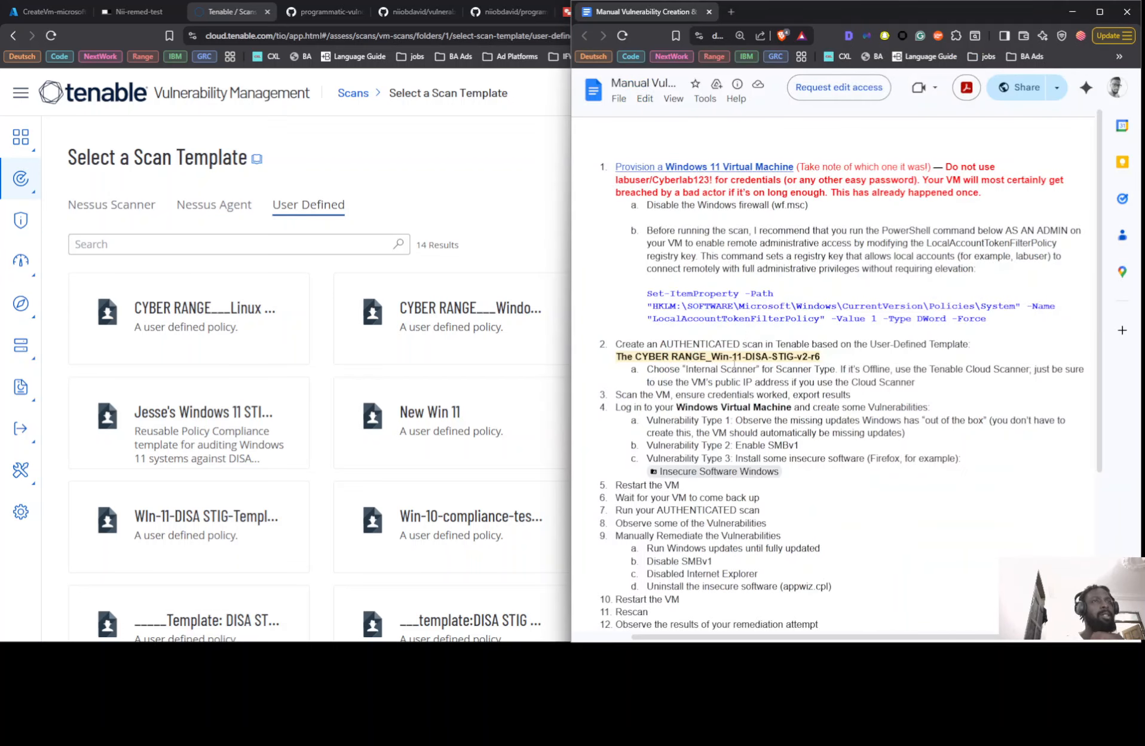
click(485, 170)
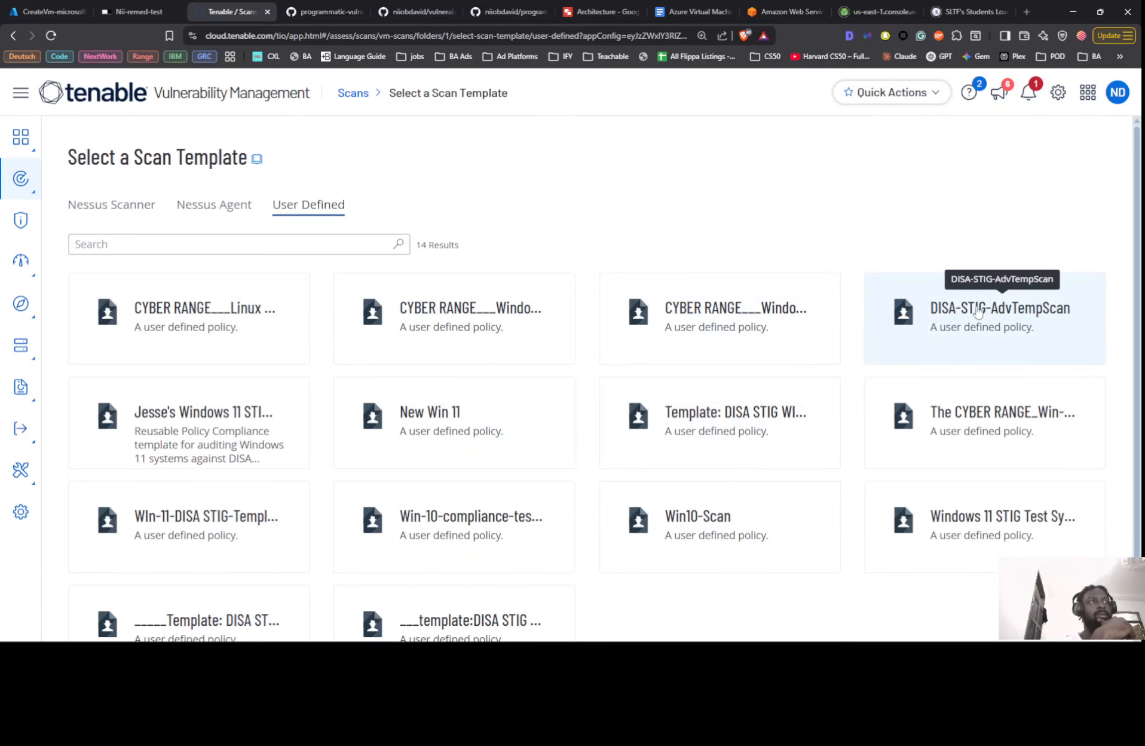
click(1019, 415)
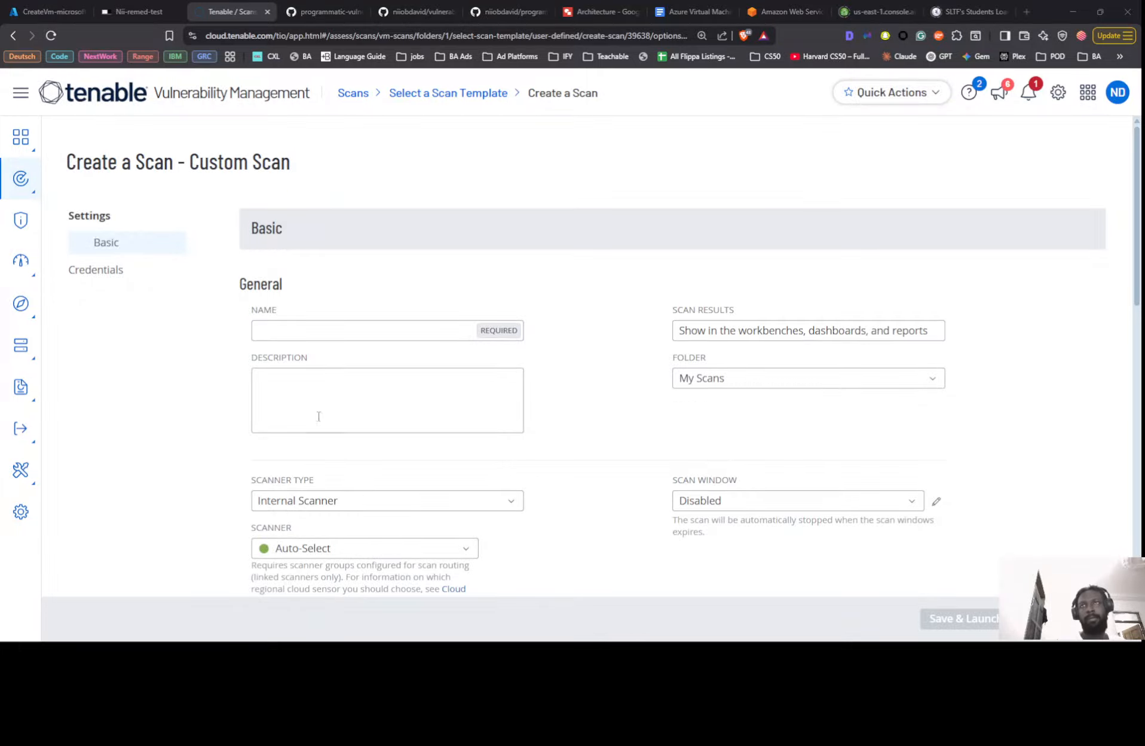
Name the scan Win-11-STIG-test-Nii and select LOCAL-SCAN-ENGINE-01 as its internal scanner.
click(313, 335)
click(339, 381)
scroll(556, 226, down, 4)
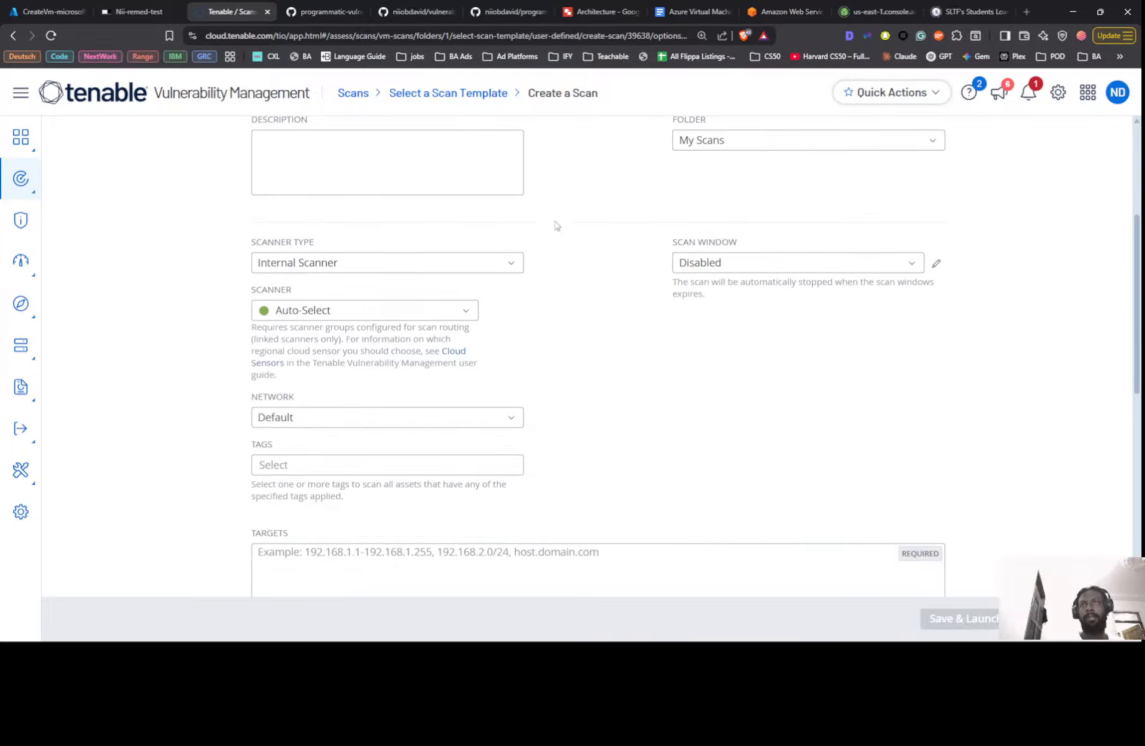
click(289, 315)
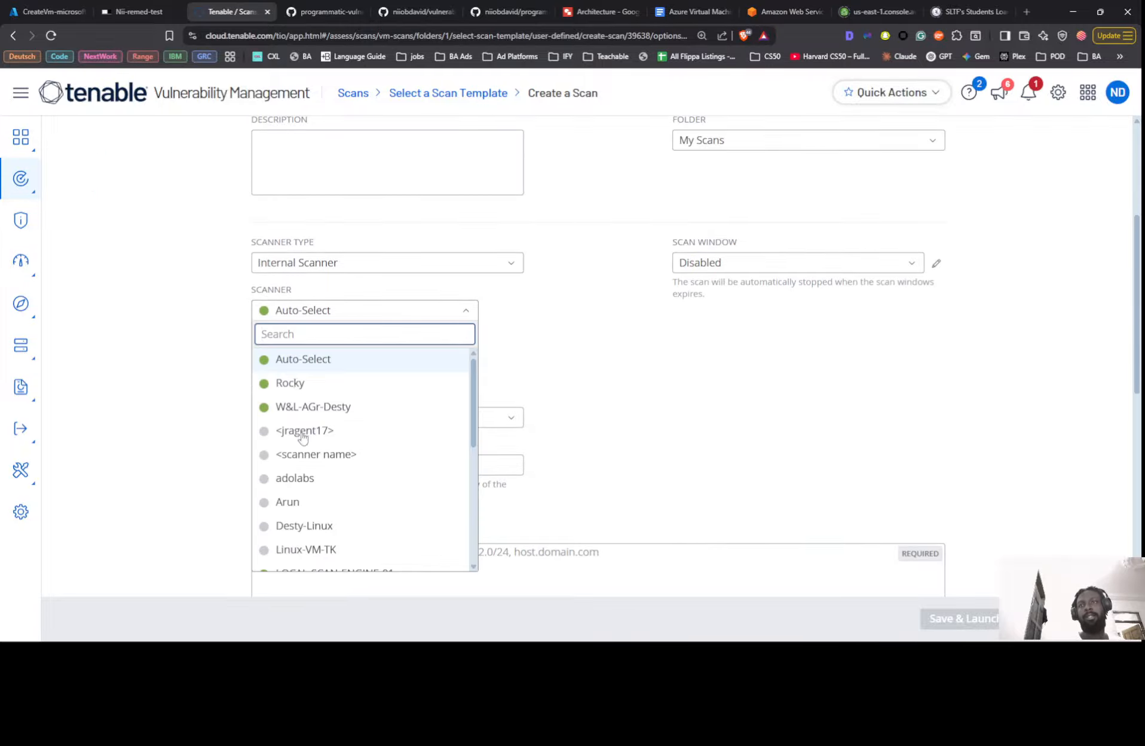
scroll(303, 438, down, 3)
click(325, 395)
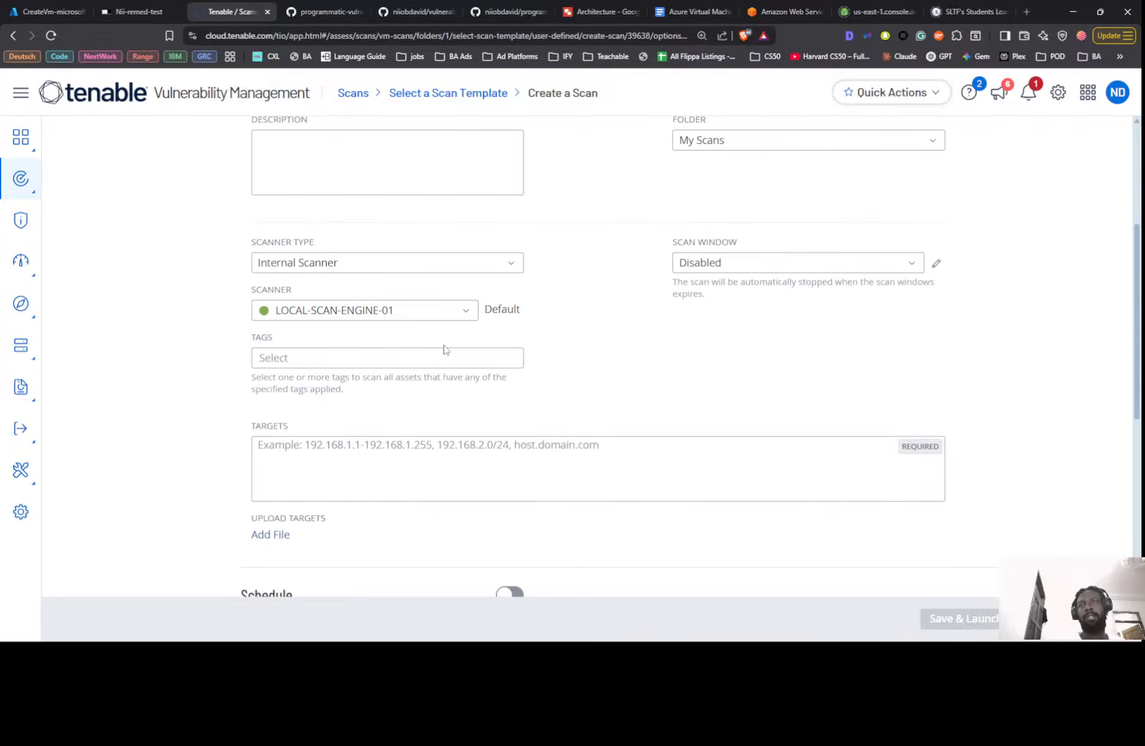
Switch to Azure, open the deployed Nii-remed-test virtual machine and copy its private IP address.
click(48, 12)
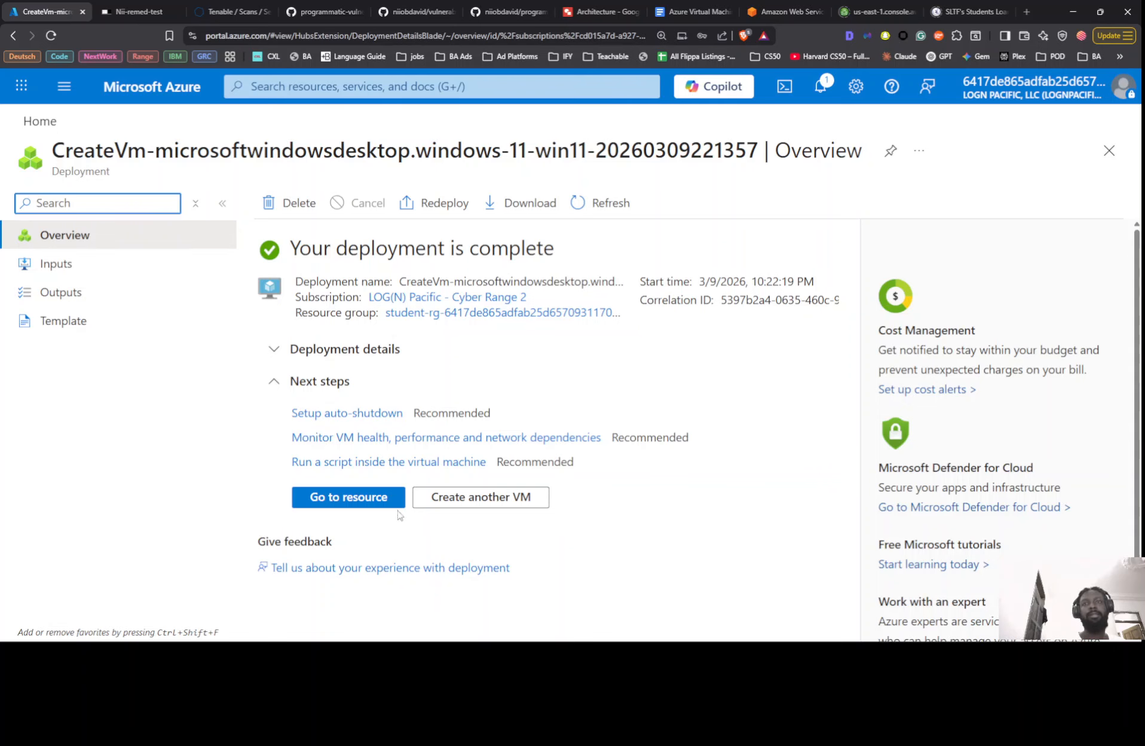
click(383, 500)
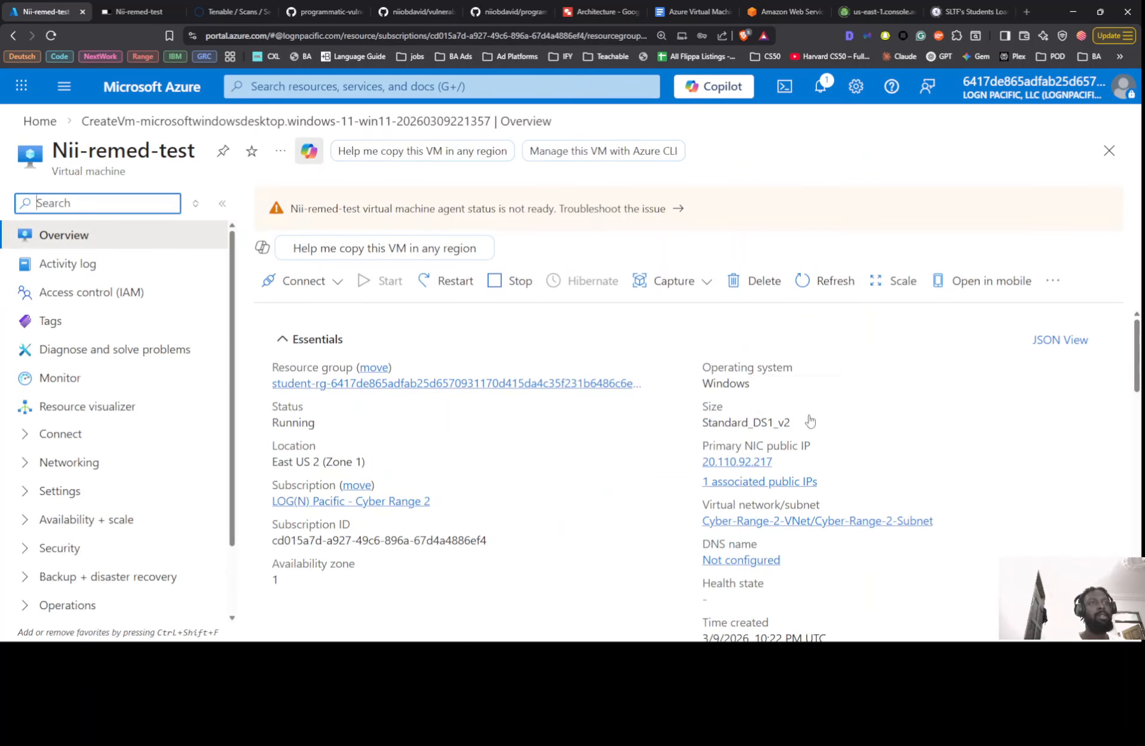
scroll(789, 406, down, 1)
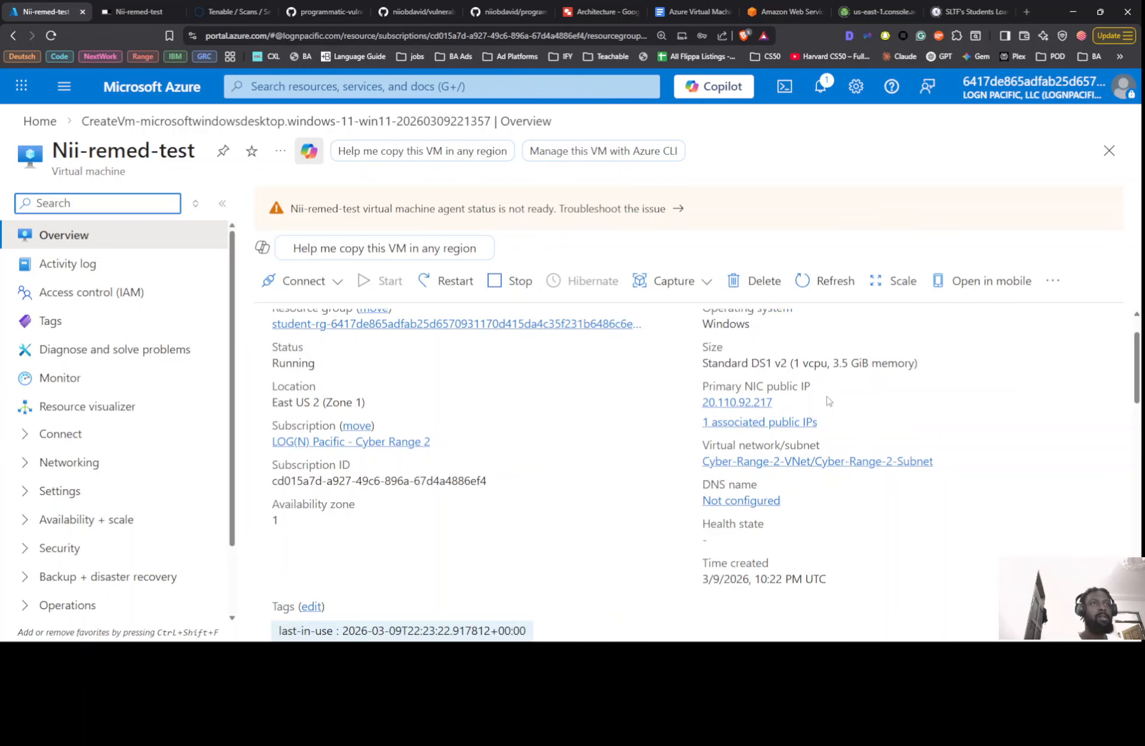
scroll(805, 385, down, 2)
scroll(805, 385, down, 7)
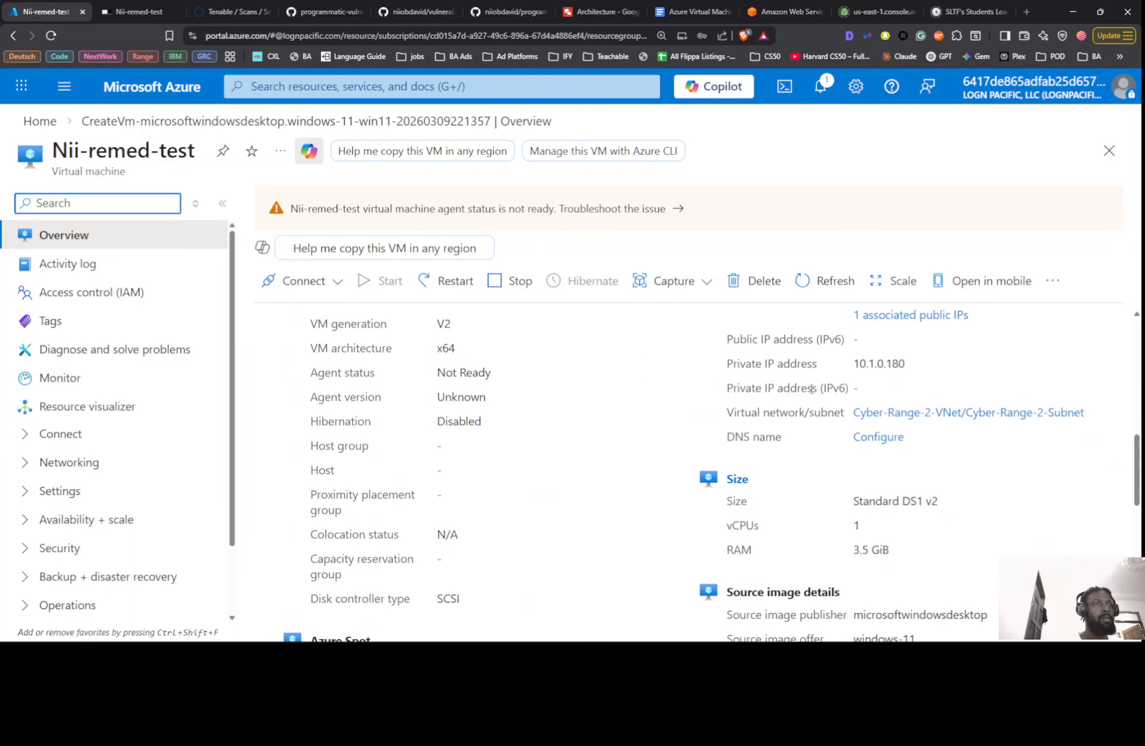
double_click(871, 363)
key(ctrl+c)
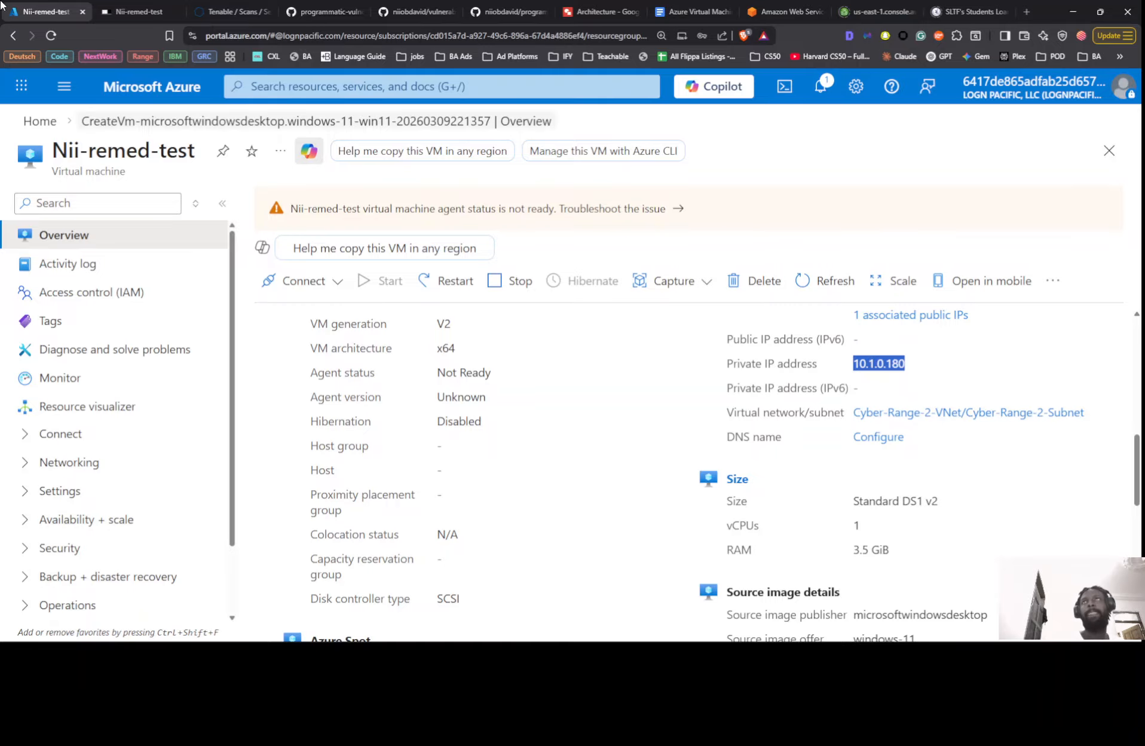
Return to the Tenable scan setup and enter the VM's private IP 10.1.0.180 as the scan target.
click(235, 13)
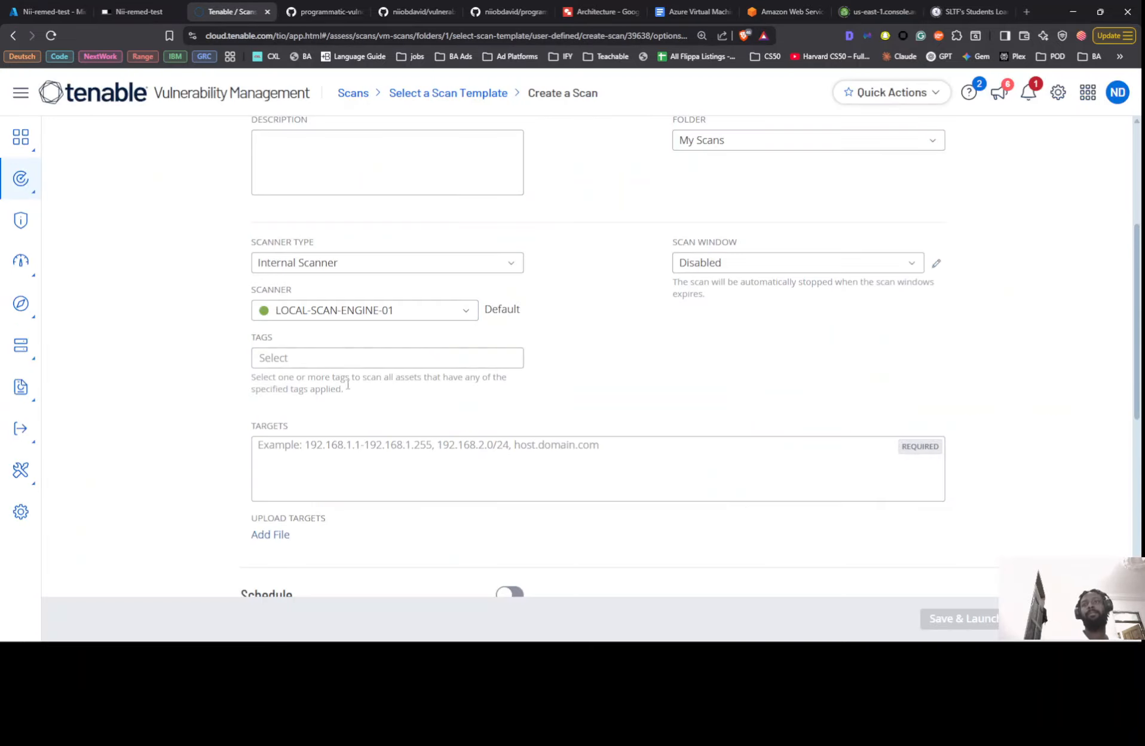
click(342, 443)
key(ctrl+v)
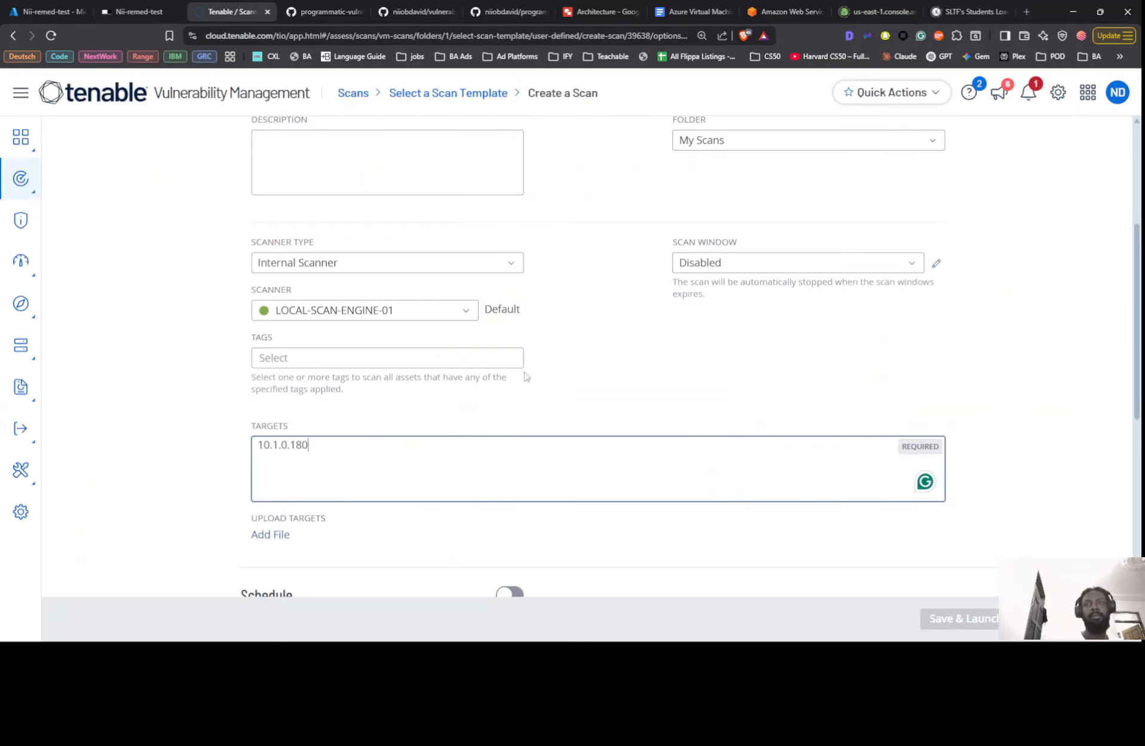
scroll(692, 382, down, 5)
scroll(412, 301, up, 12)
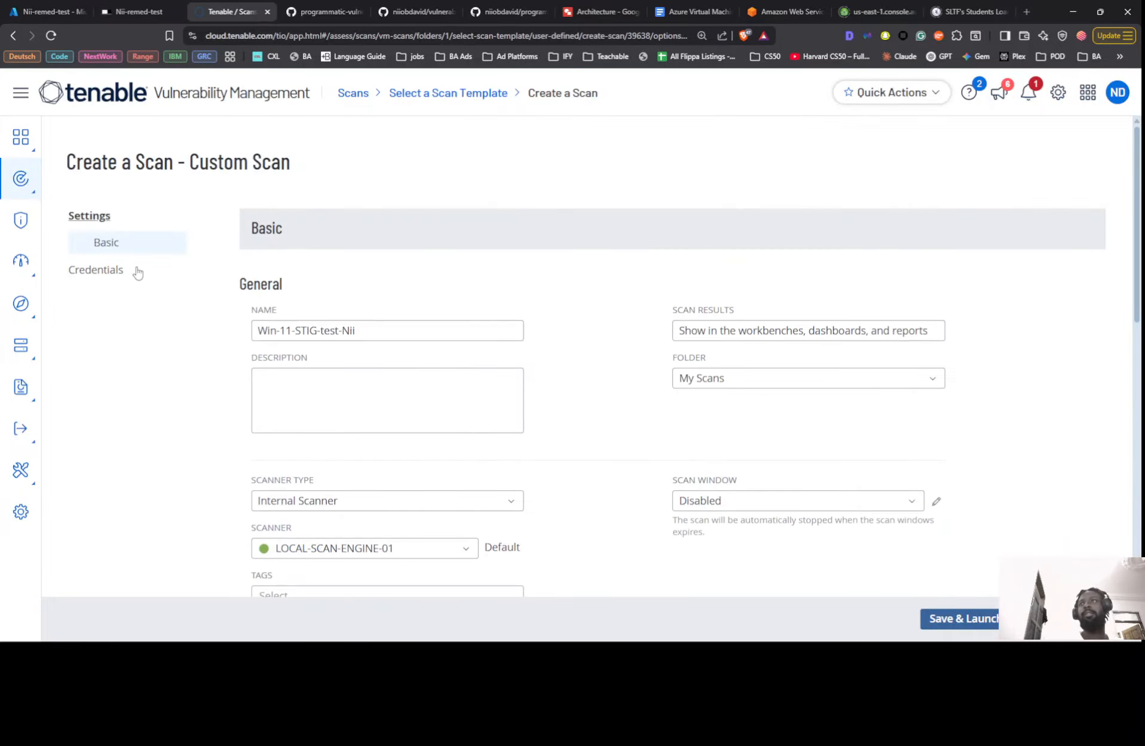
Add a Windows host credential to the scan, keeping Password as the authentication method.
click(119, 274)
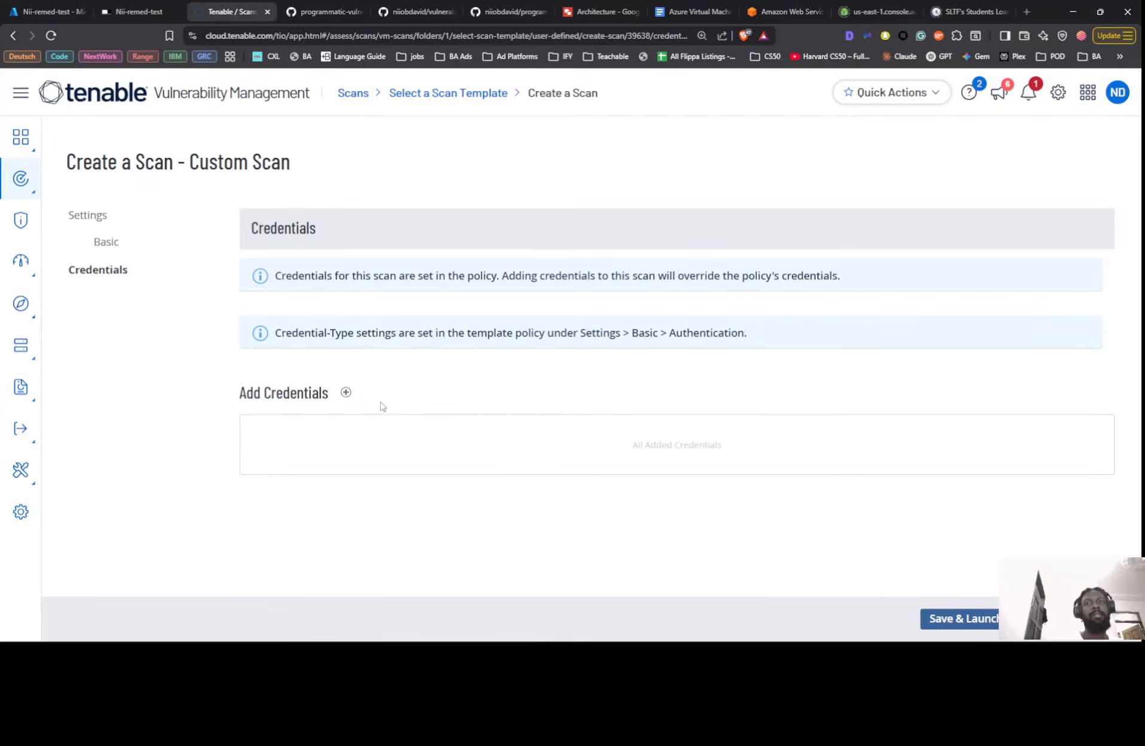
click(346, 393)
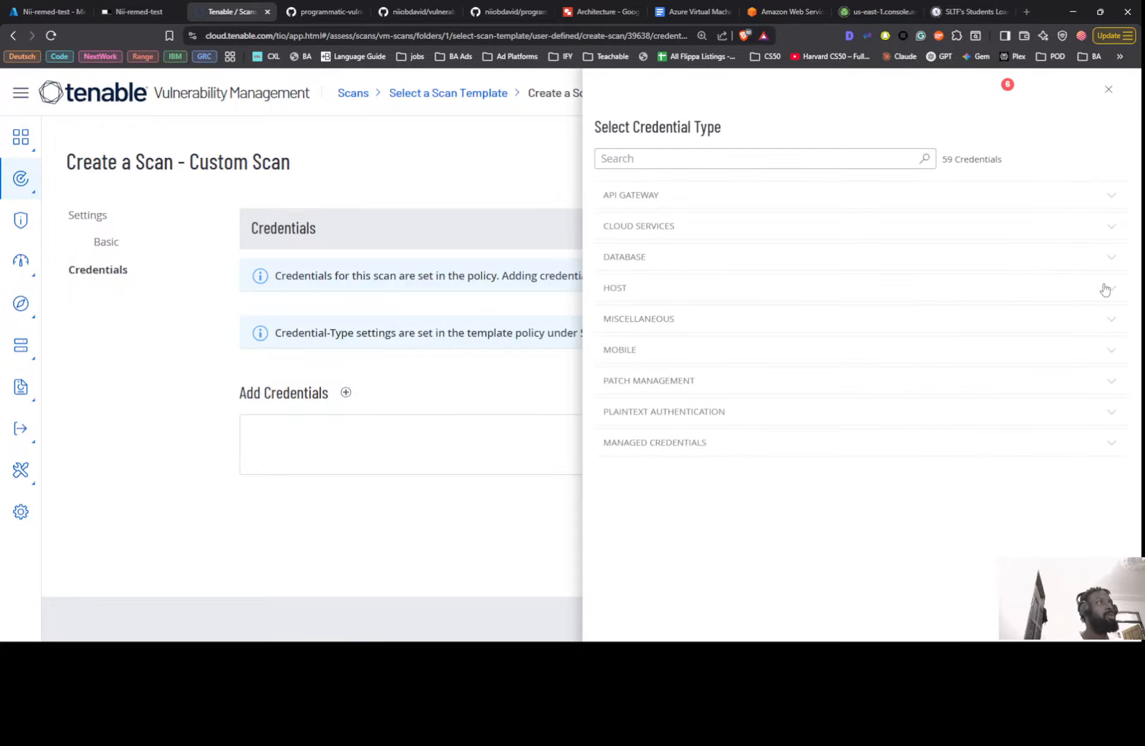
click(1105, 290)
click(636, 365)
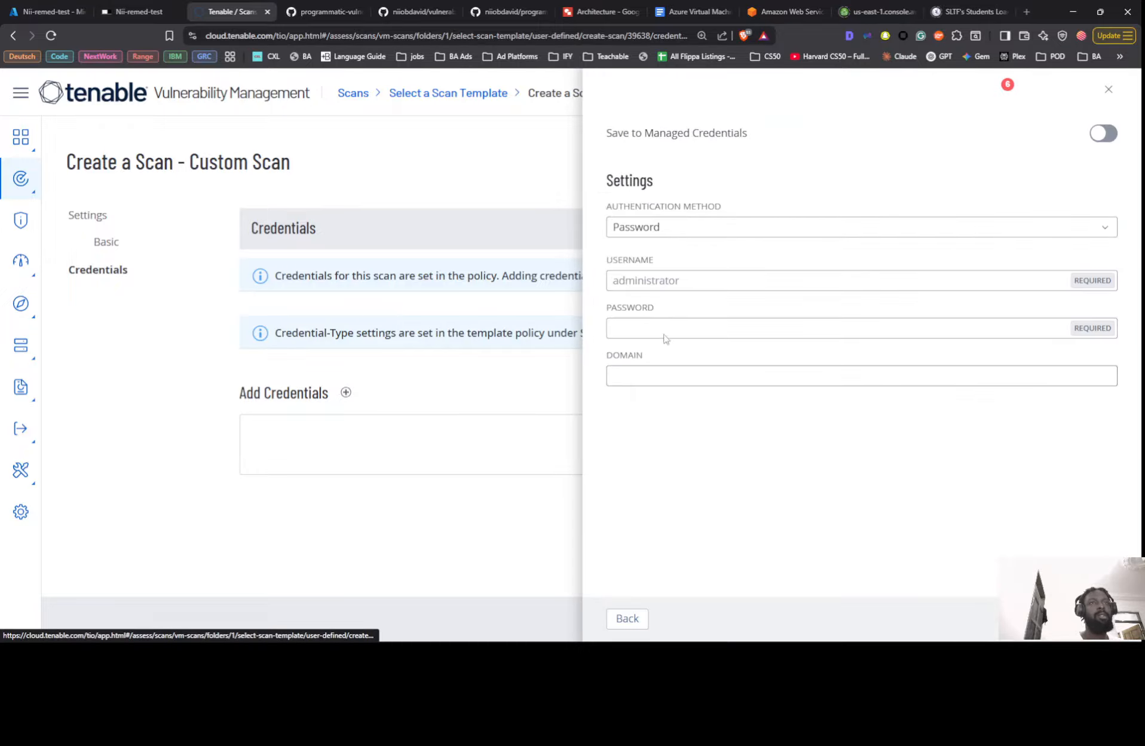
click(662, 227)
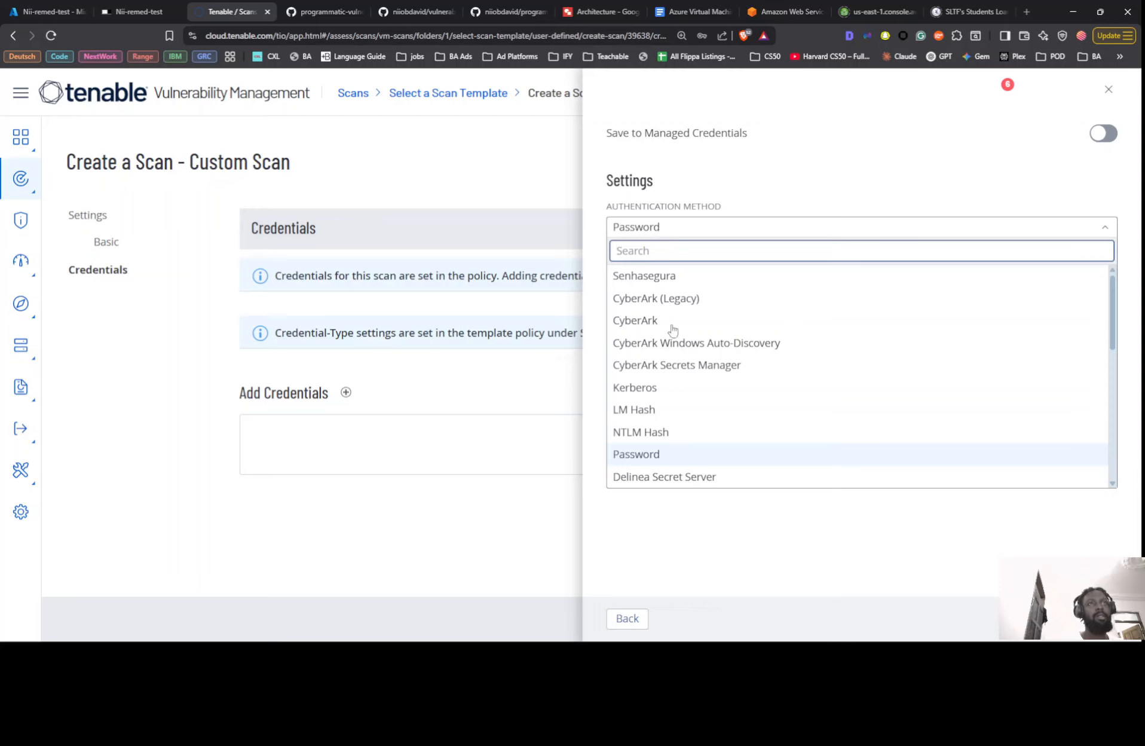
click(770, 172)
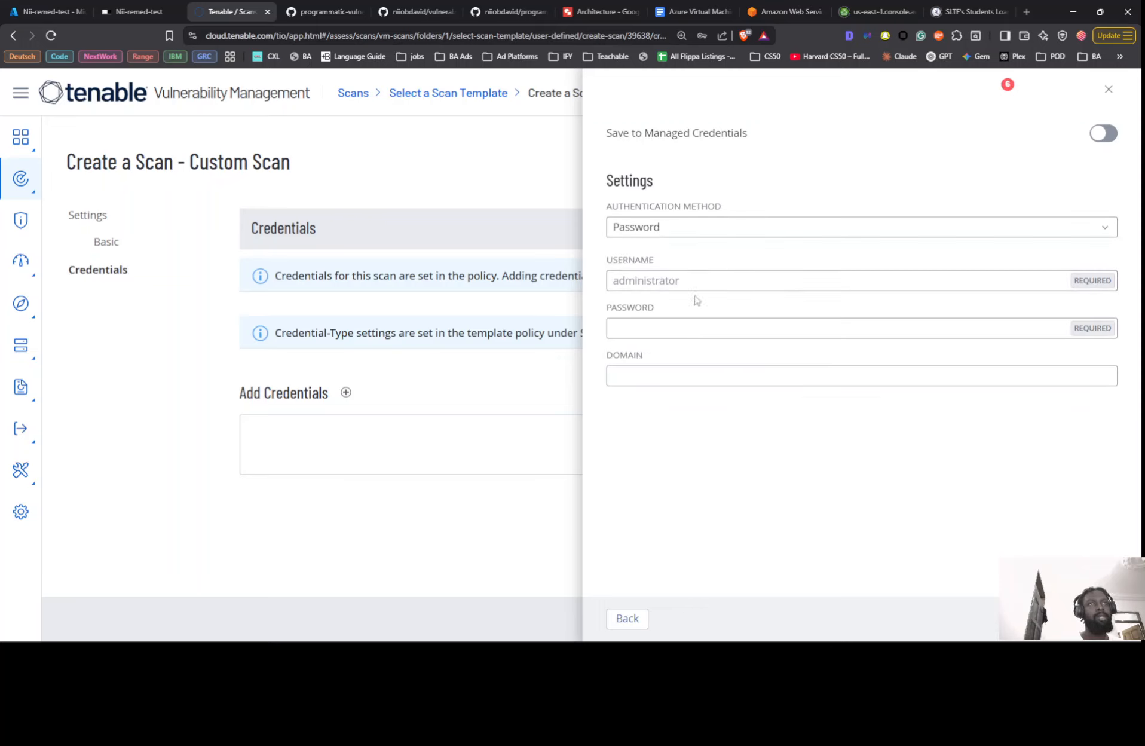
Enter LabTestNii as the Windows credential's username, fill in the VM account password and save the credential.
click(690, 284)
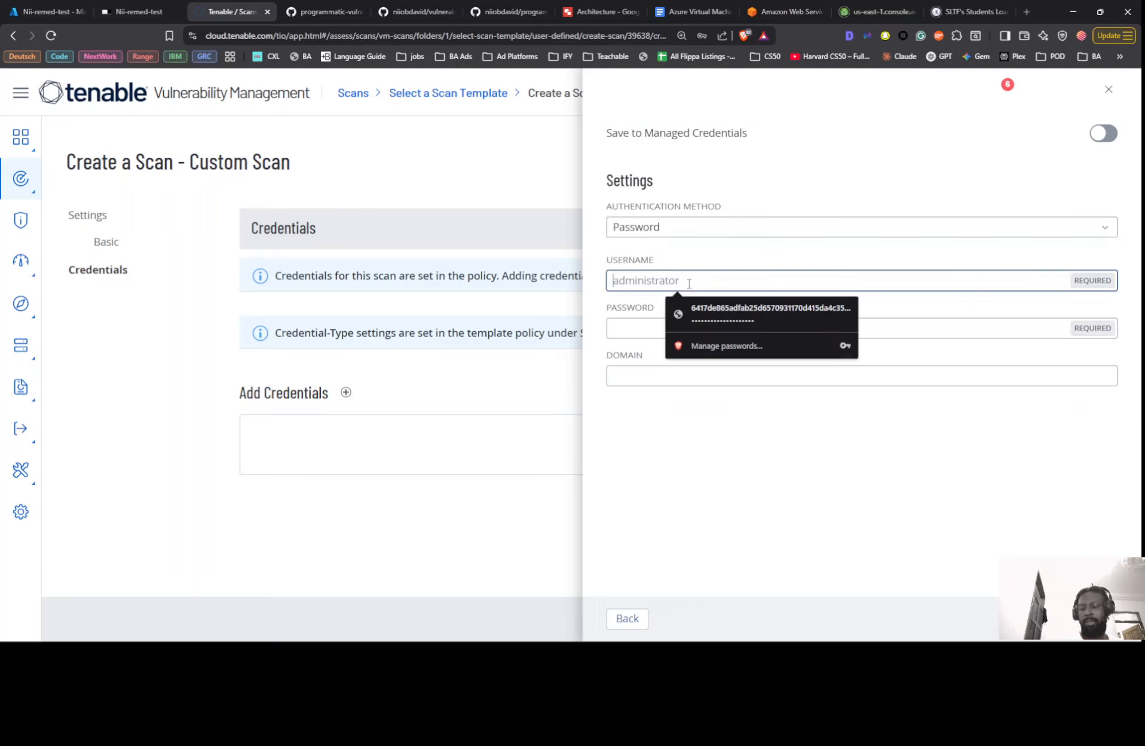
click(718, 312)
key(super+period)
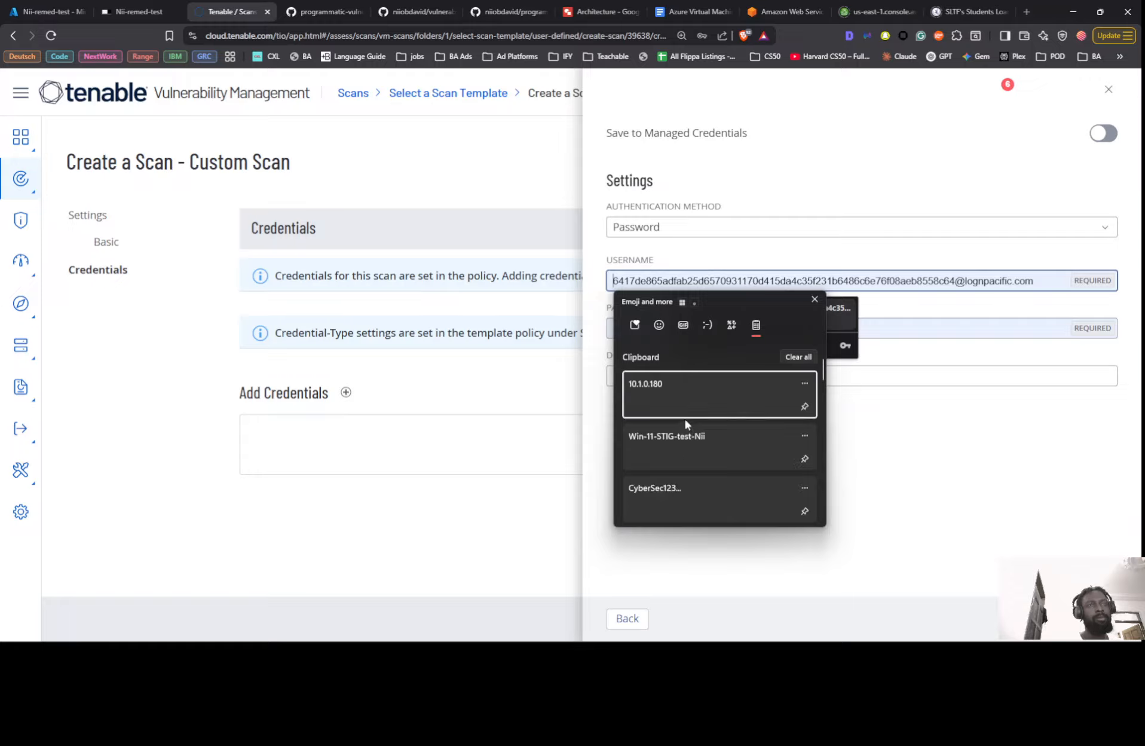
scroll(729, 478, down, 1)
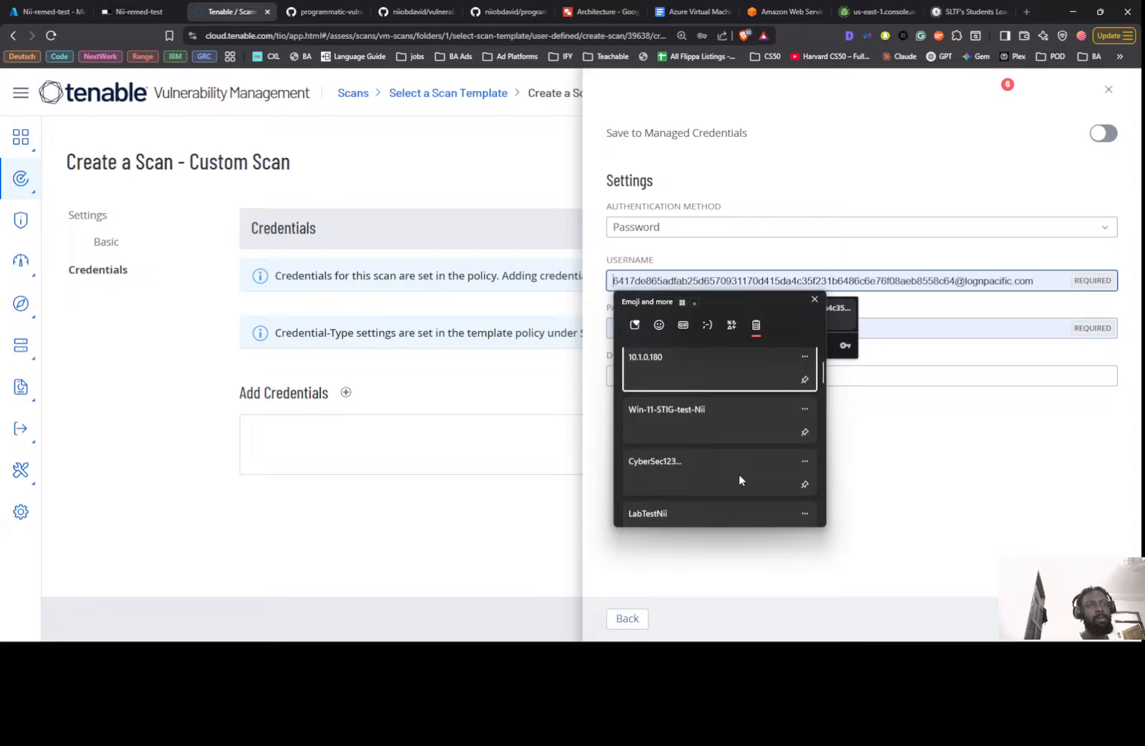
click(696, 502)
click(698, 328)
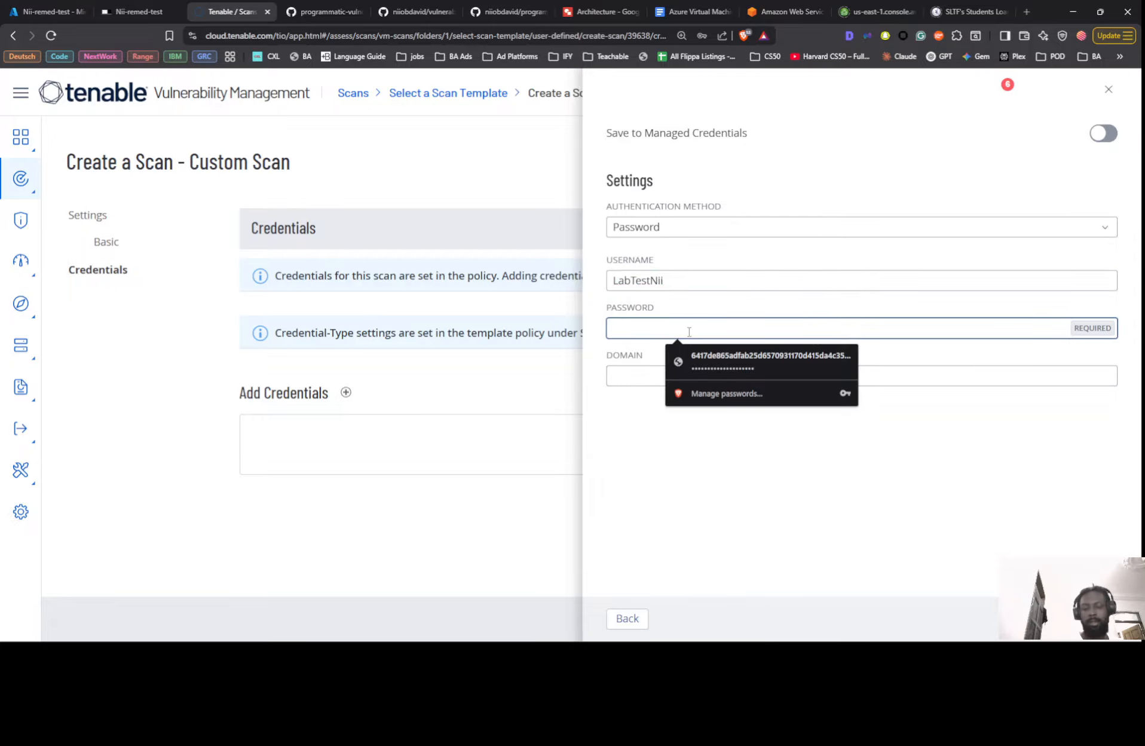
key(super+v)
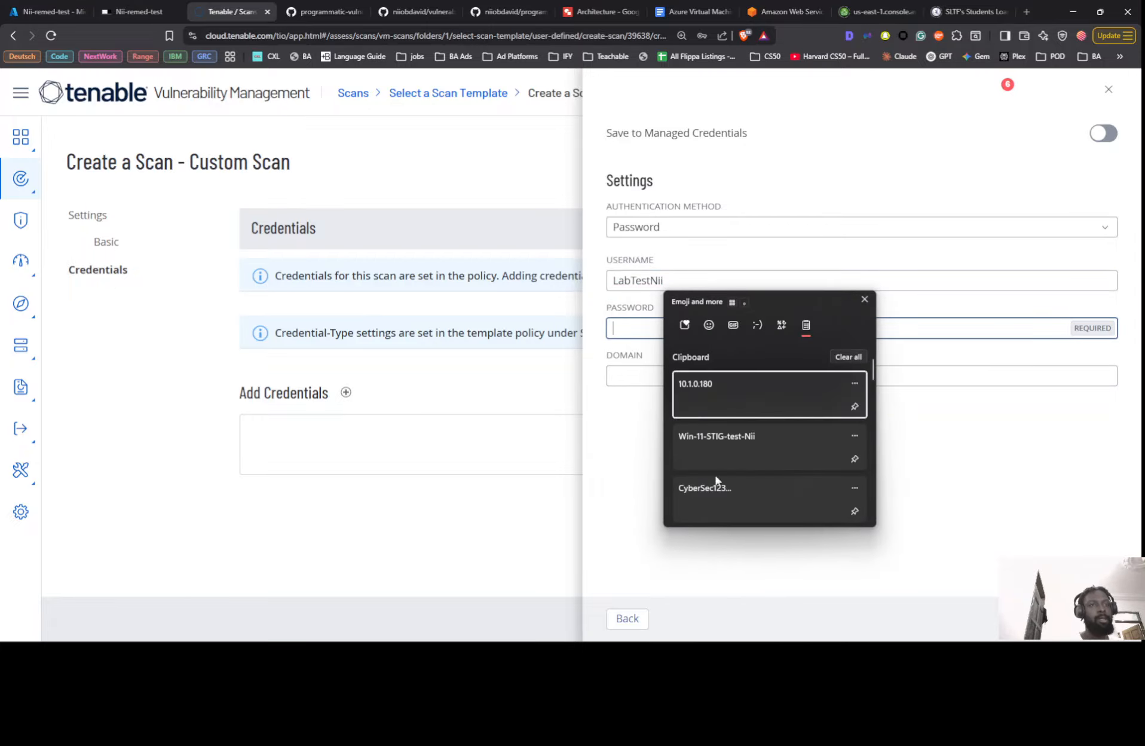
click(719, 487)
click(651, 452)
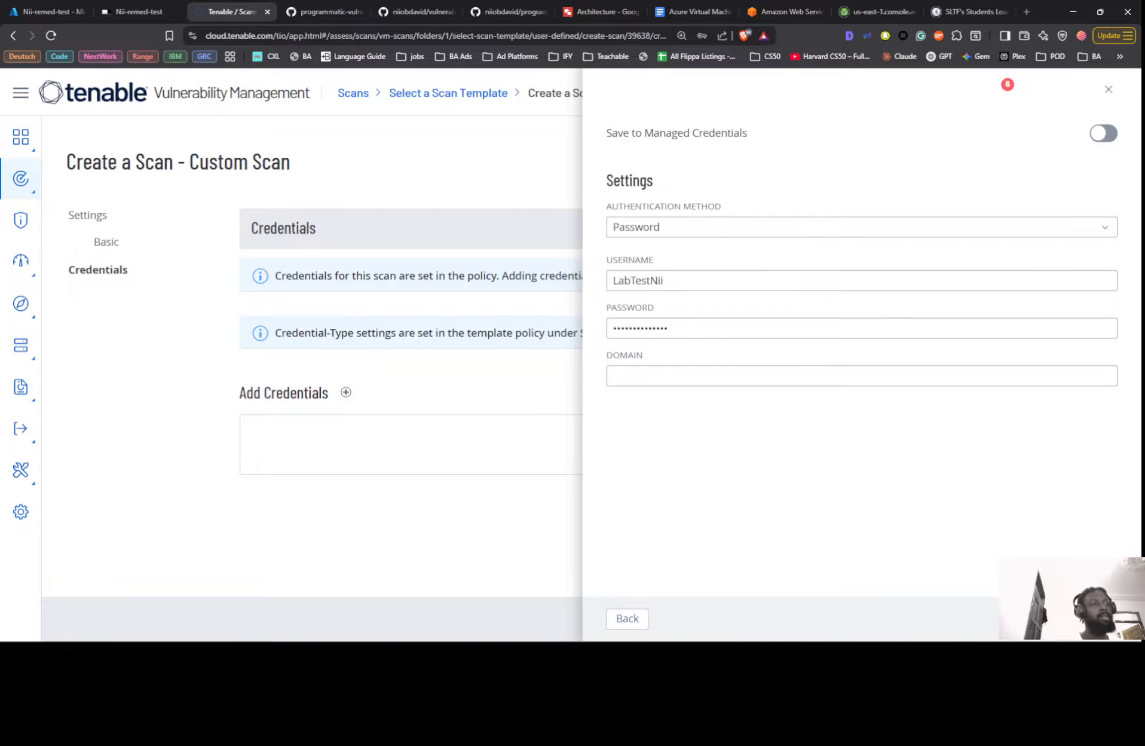
click(1099, 618)
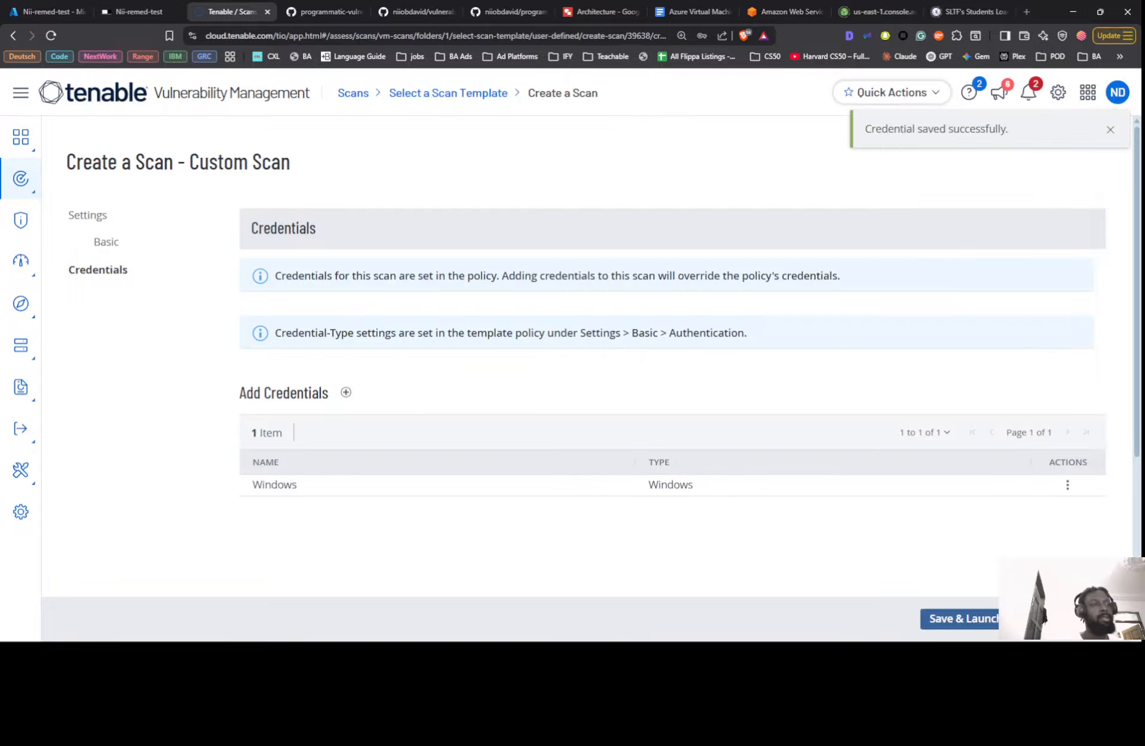
Switch to Azure and open the Bastion connection page for the Nii-remed-test virtual machine.
click(30, 9)
click(305, 280)
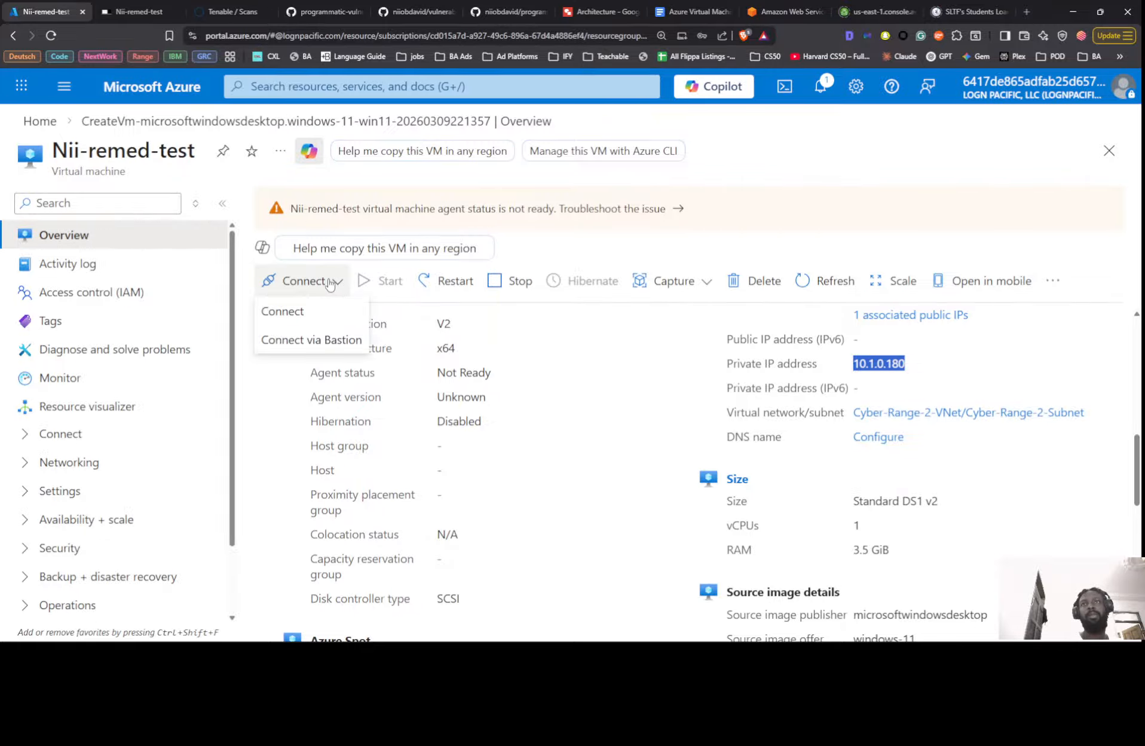
click(339, 335)
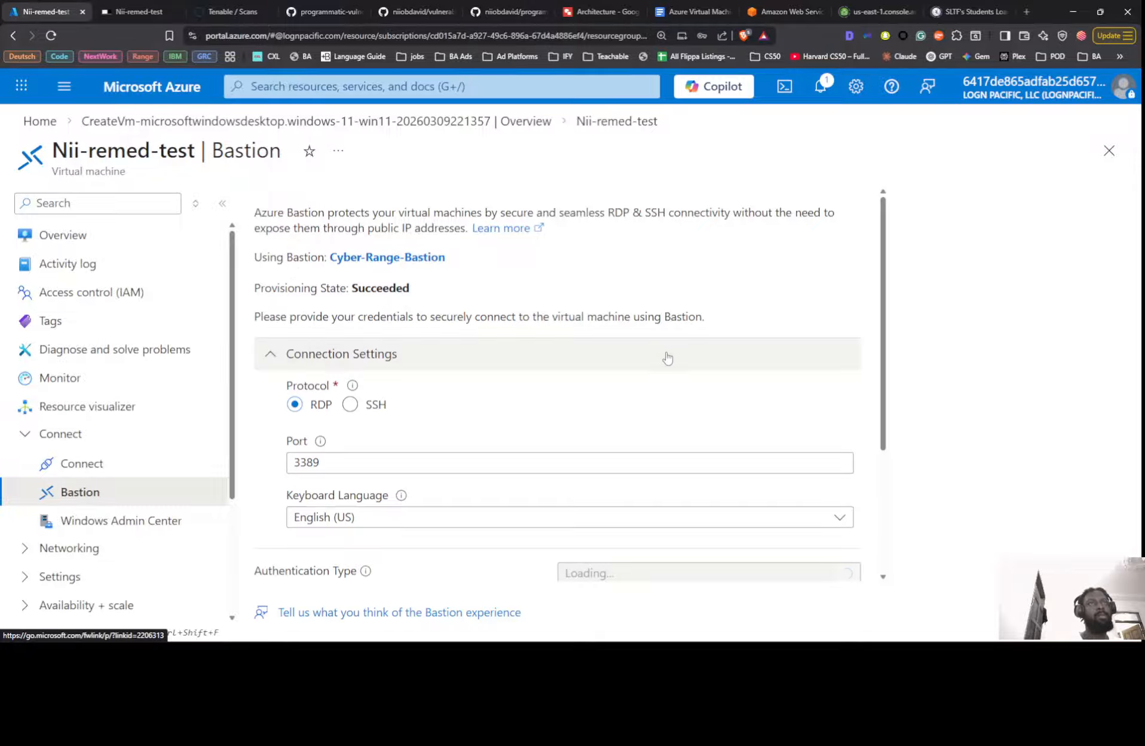
Enter username LabTestNii and the VM password, and connect to the virtual machine through Bastion over RDP.
scroll(699, 395, down, 3)
click(620, 421)
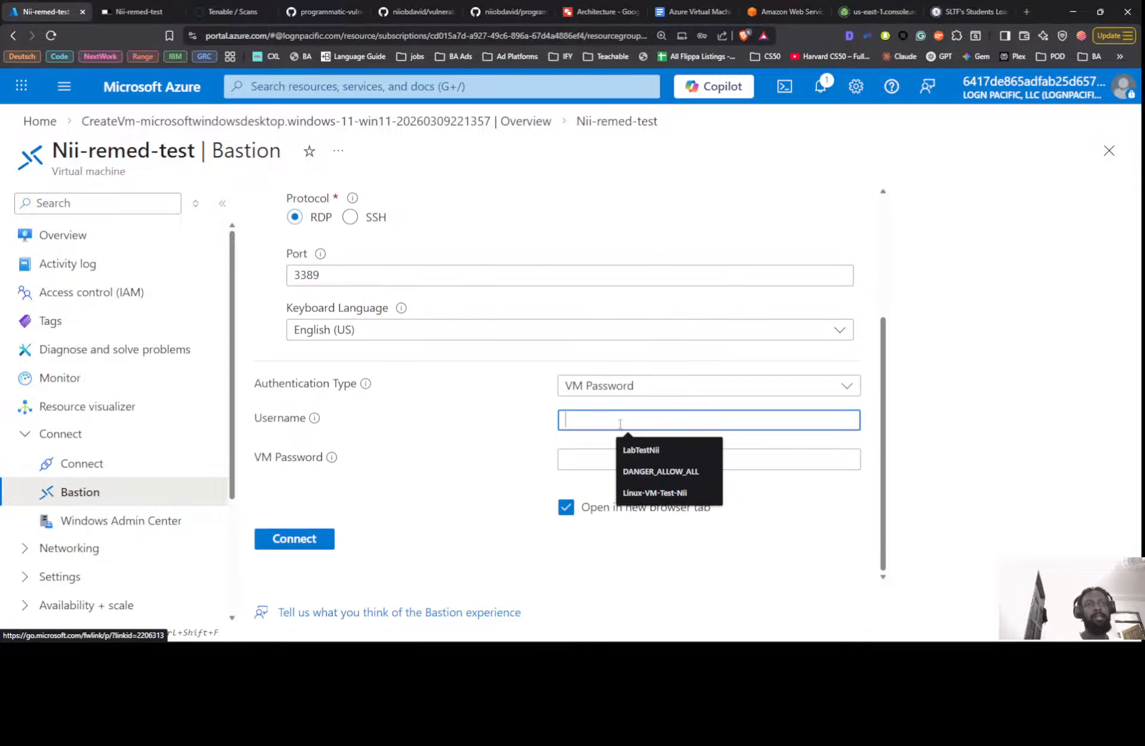
click(632, 451)
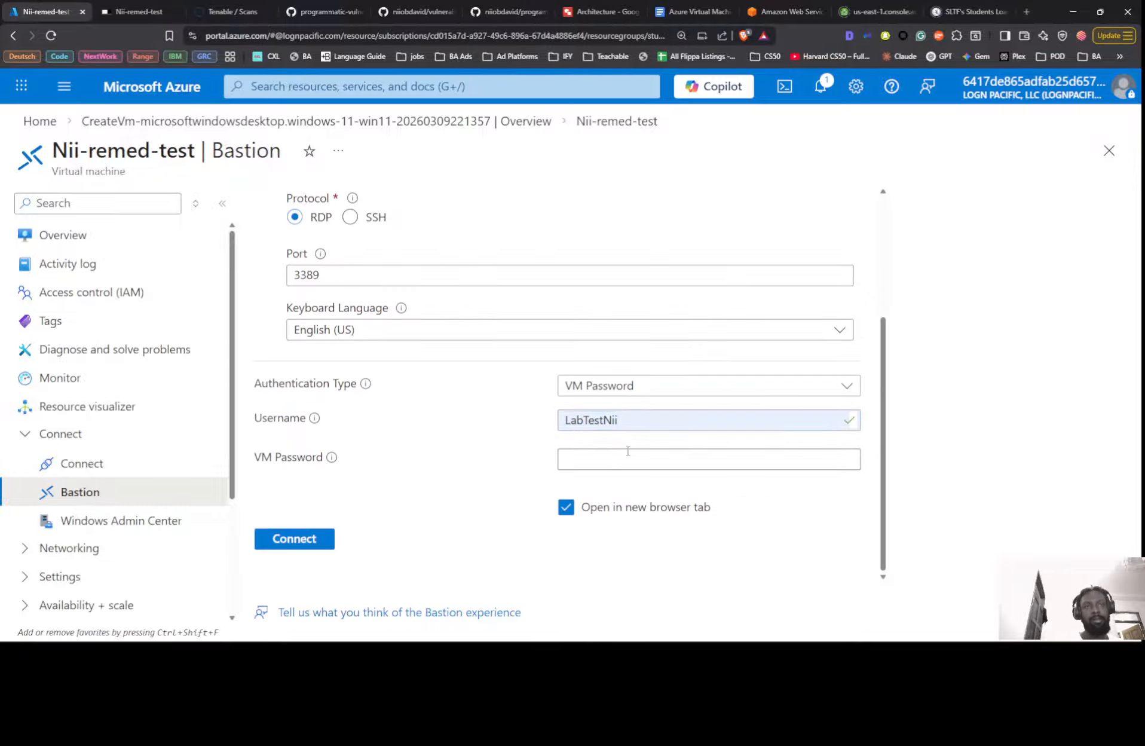
click(628, 452)
key(super+v)
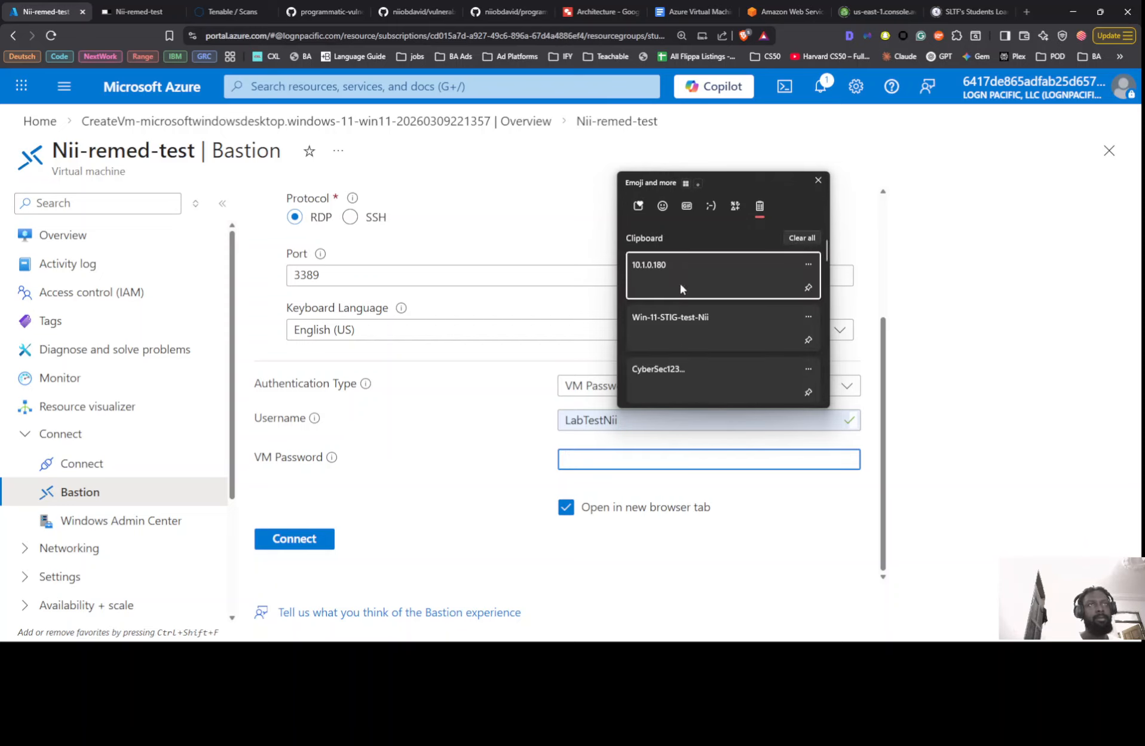
click(686, 389)
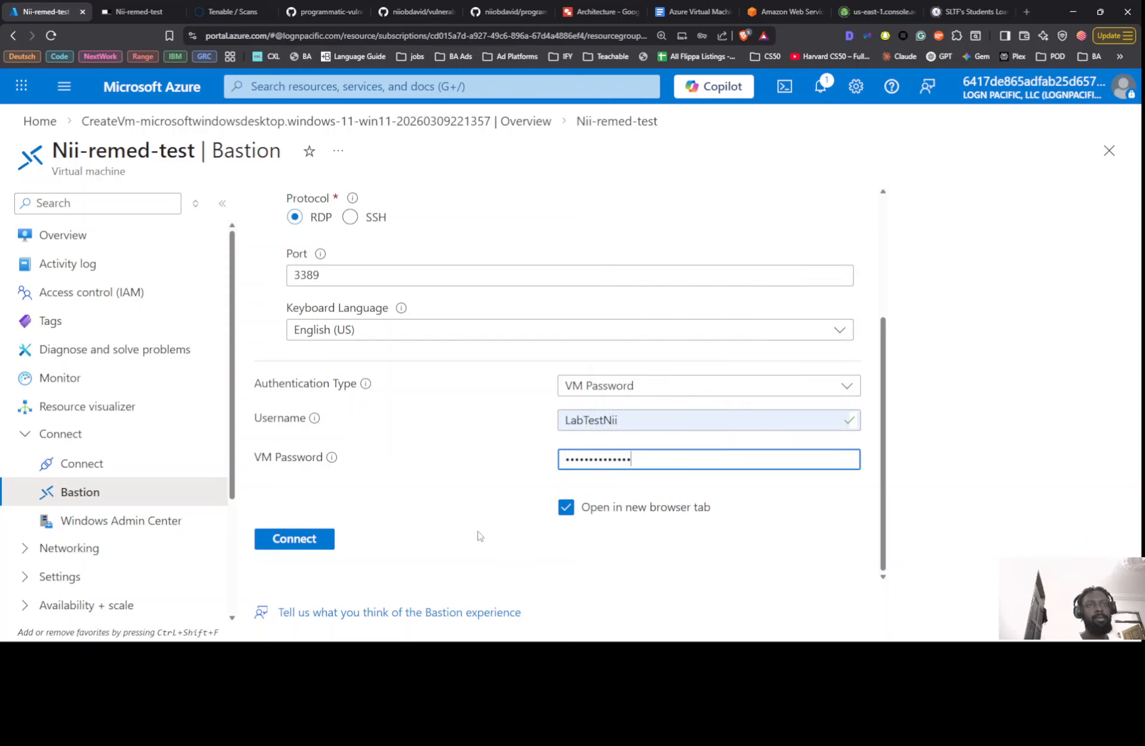
click(314, 548)
click(295, 541)
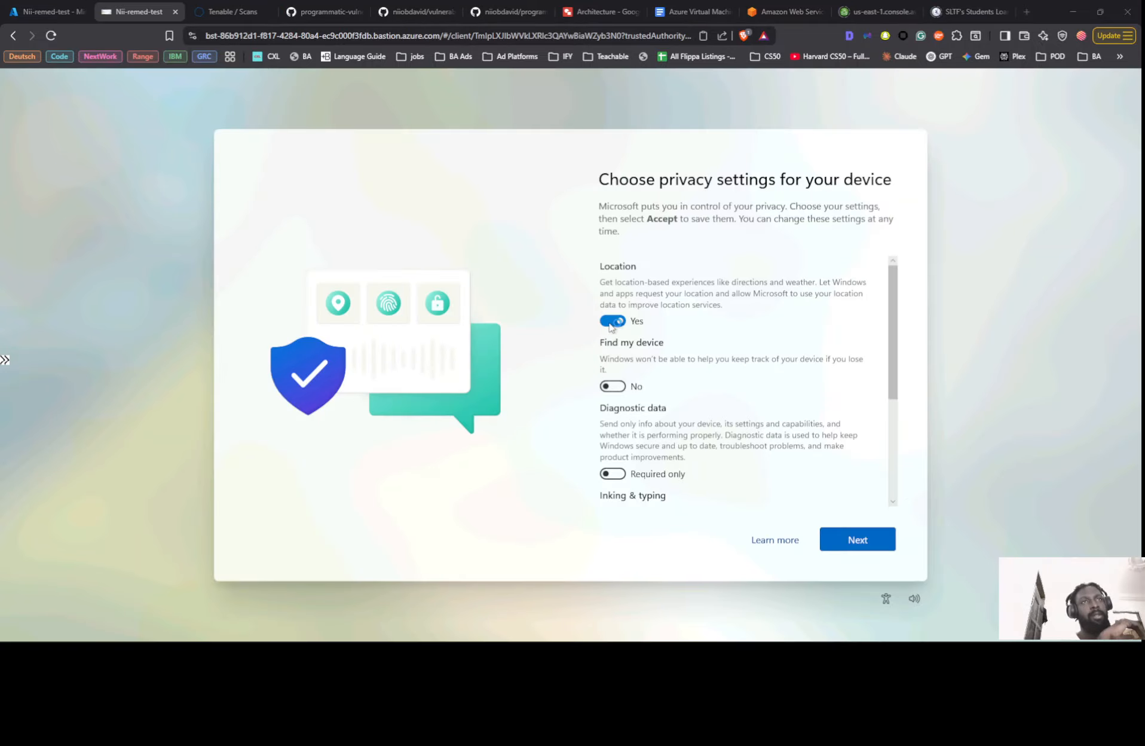
Turn off Inking & typing and Tailored experiences in the VM's privacy settings and accept them.
scroll(691, 382, down, 3)
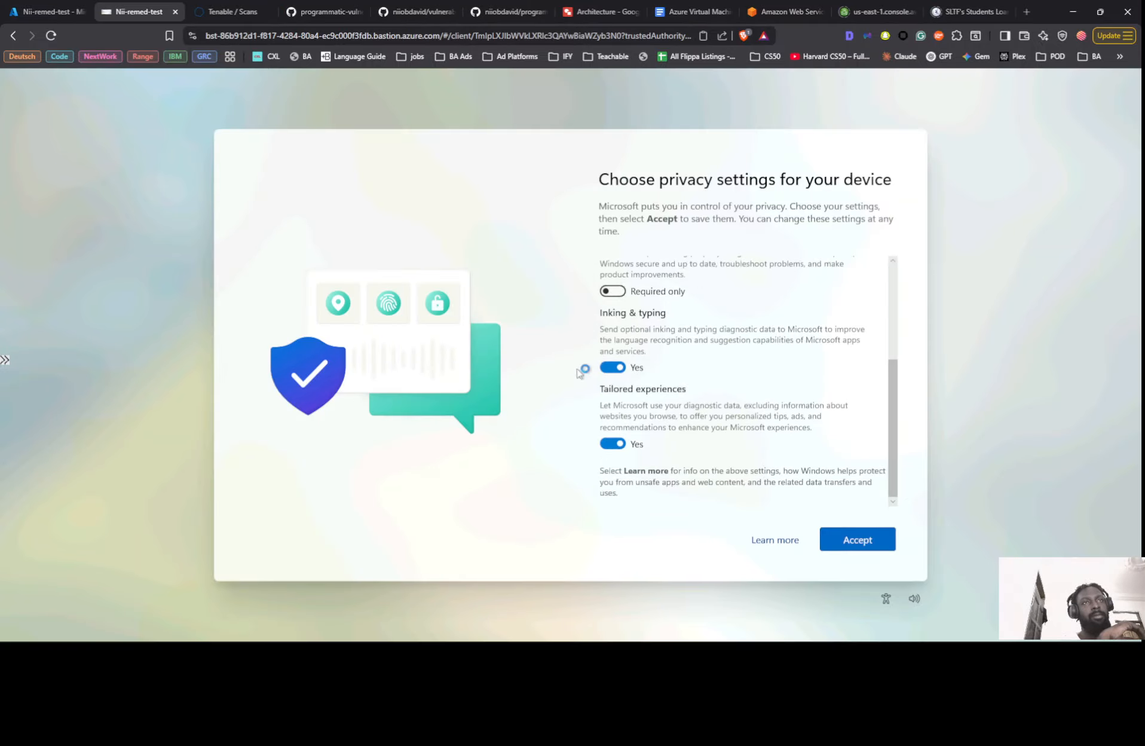
click(605, 368)
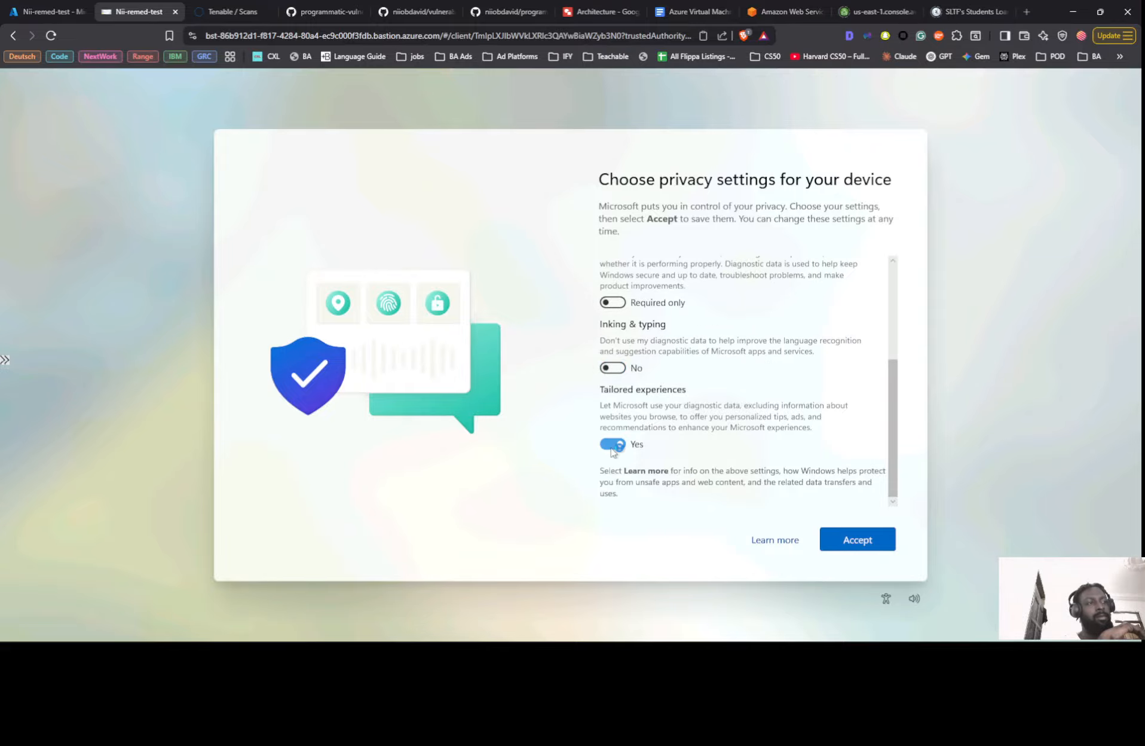
click(613, 444)
click(857, 541)
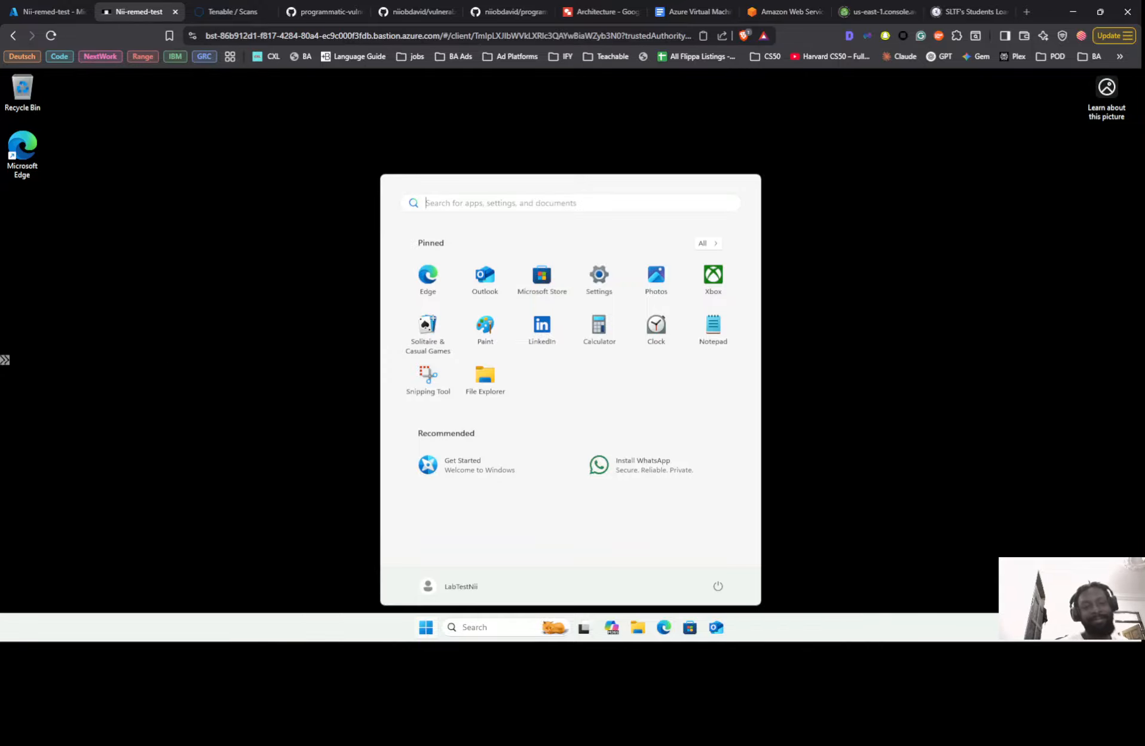
Launch Windows Defender Firewall with Advanced Security on the VM by running wf.msc.
key(super+x)
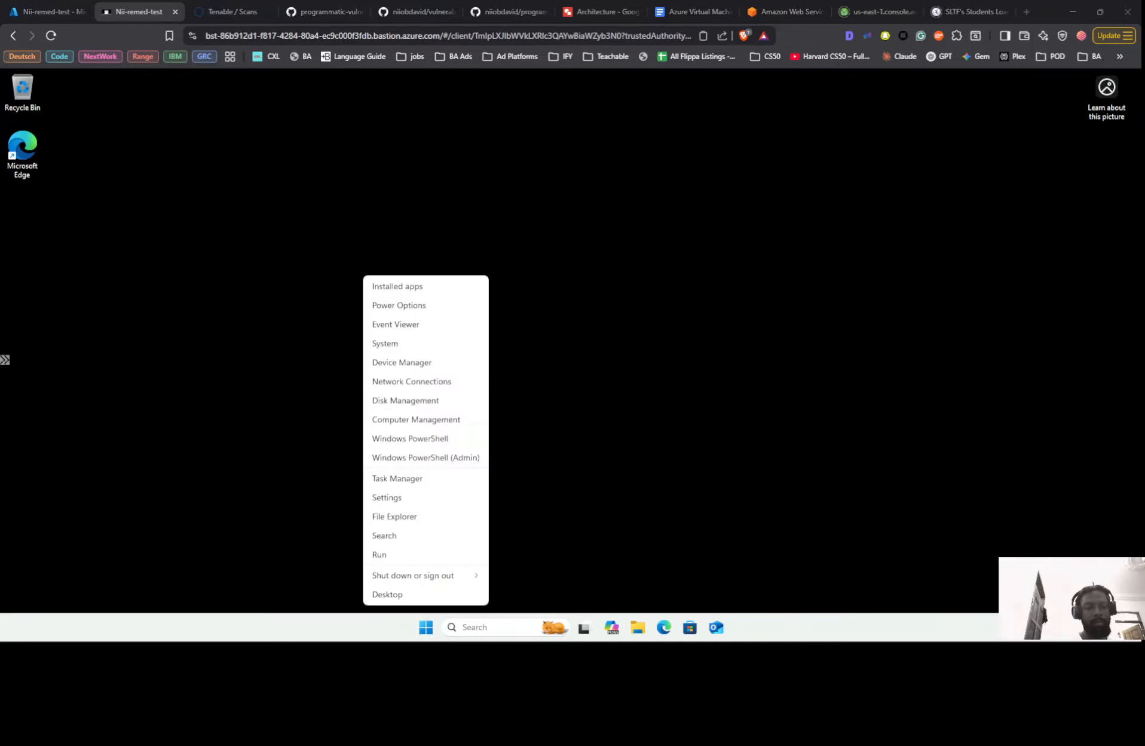
click(386, 557)
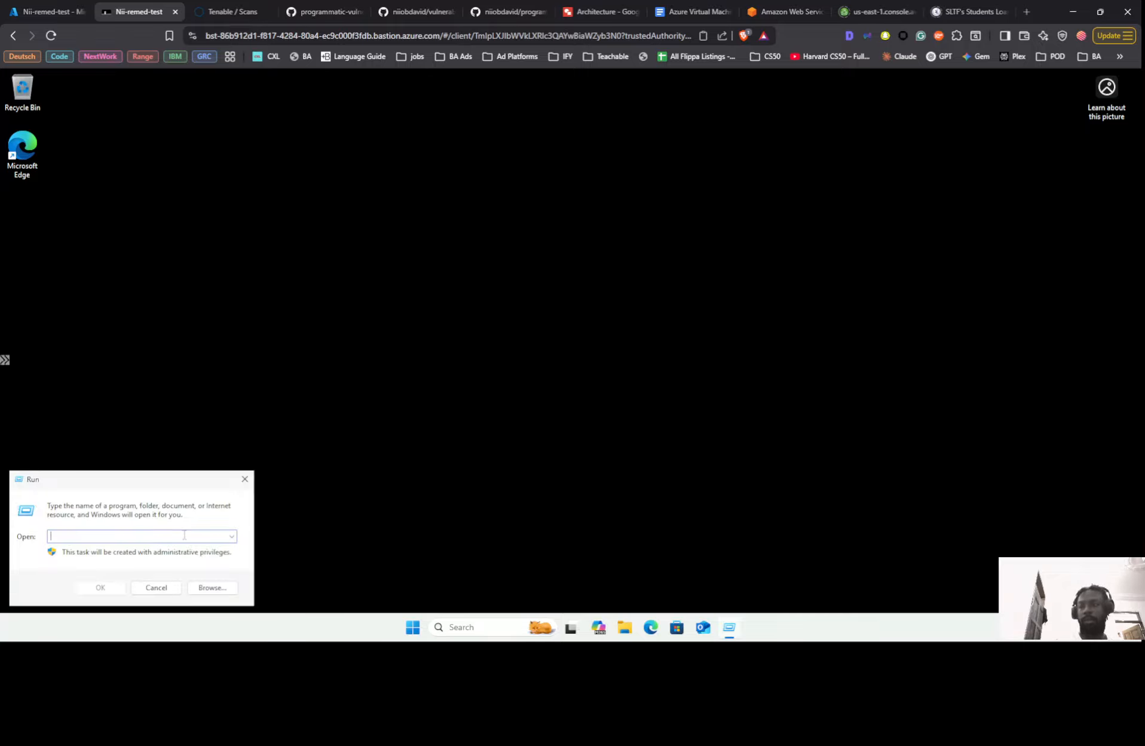
text(wf)
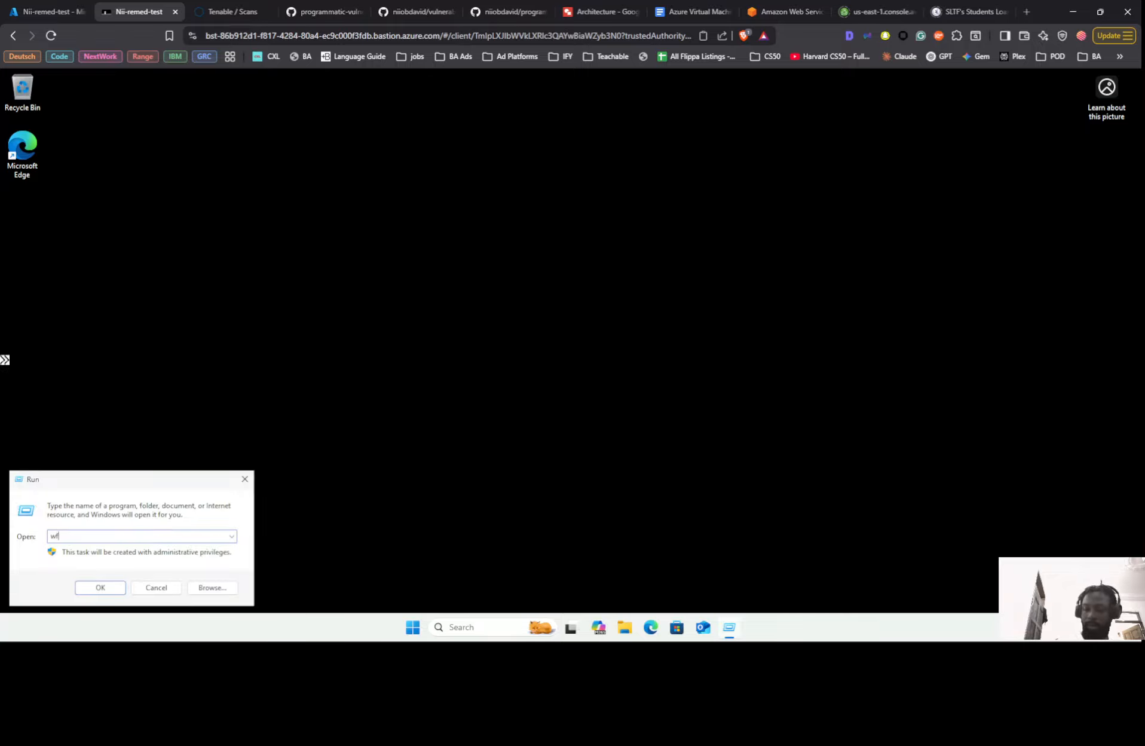
text(.msc)
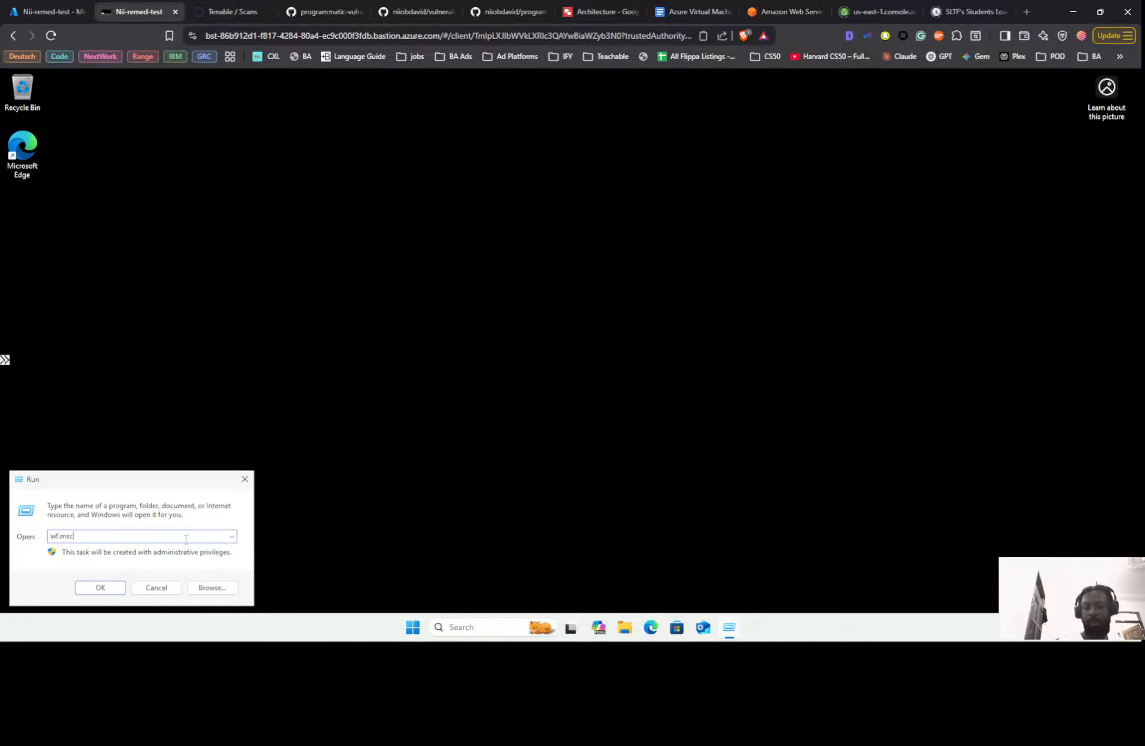
key(Return)
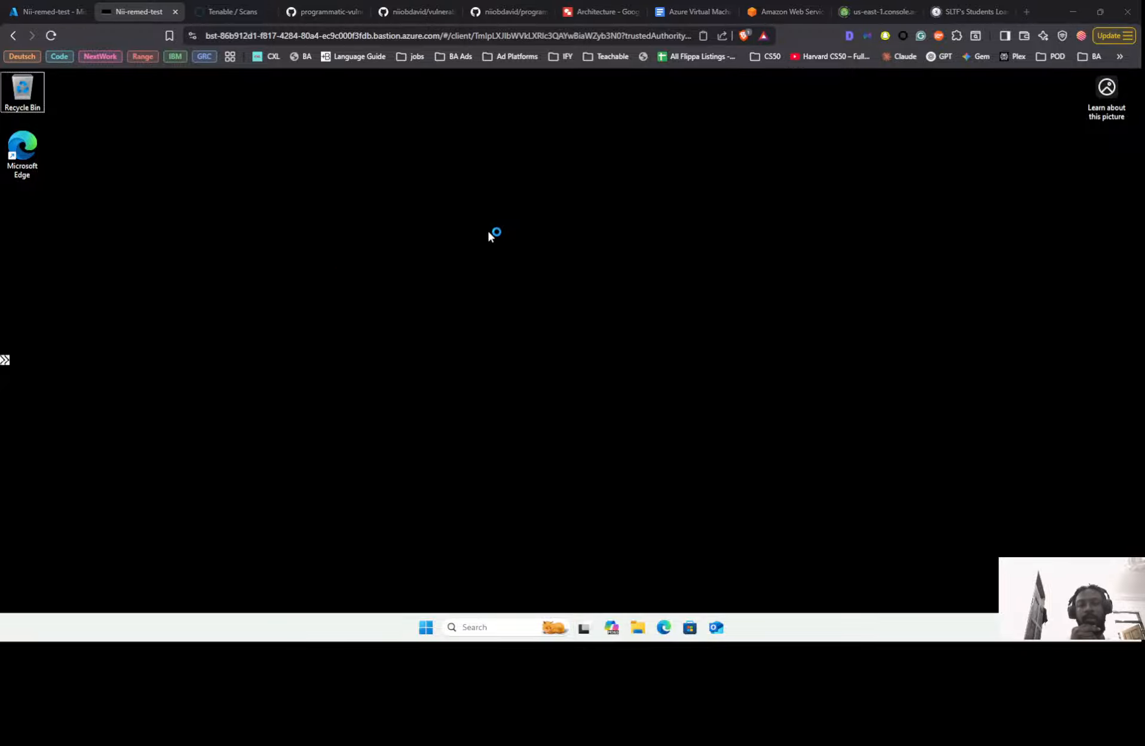
Switch to the lab instructions, copy the Set-ItemProperty command that sets LocalAccountTokenFilterPolicy to 1, and return to the VM.
key(alt+Tab)
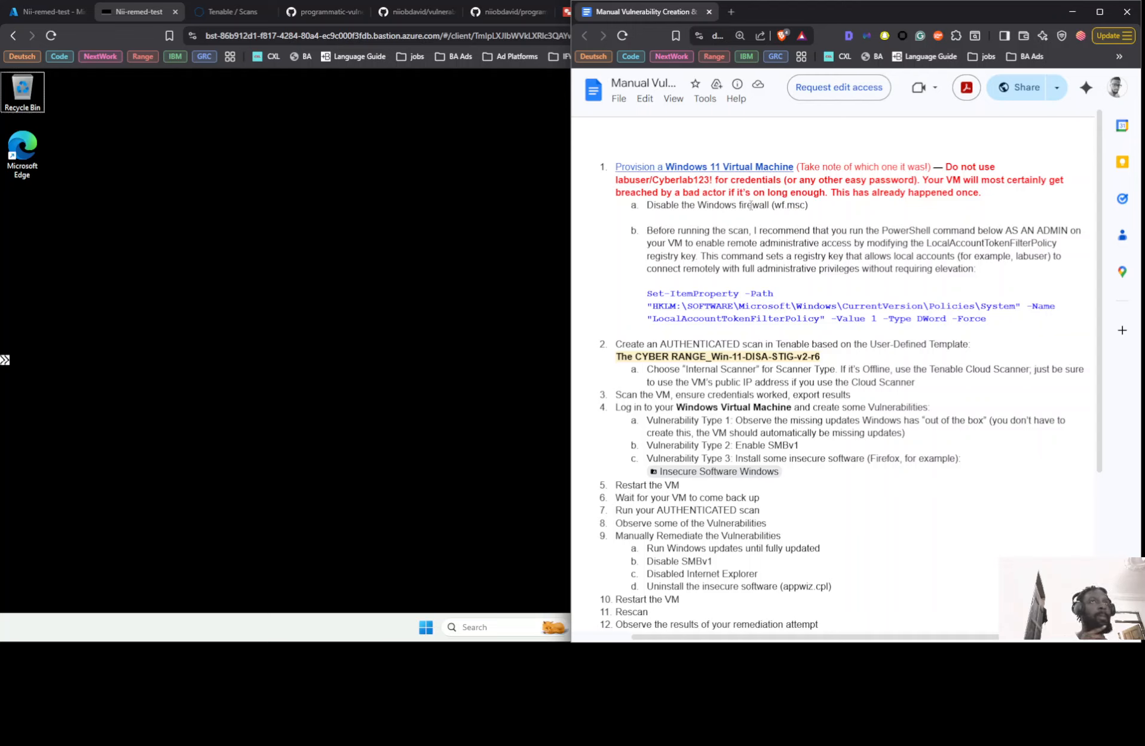
drag(991, 324, 621, 297)
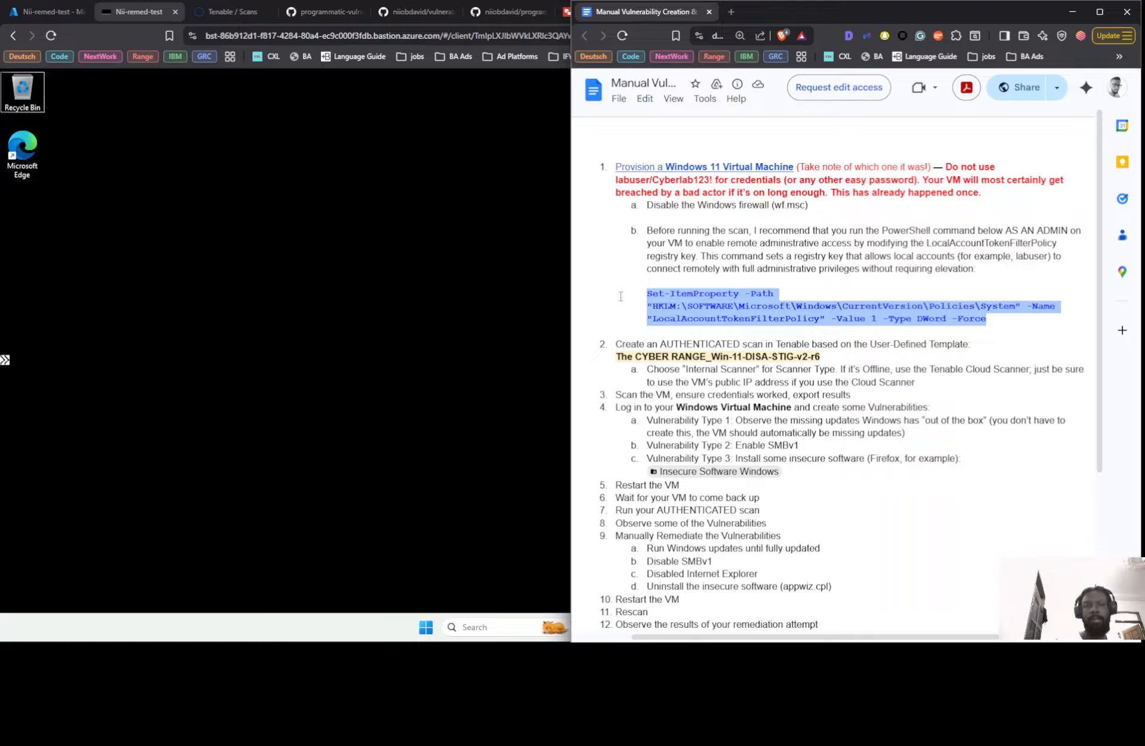
click(237, 327)
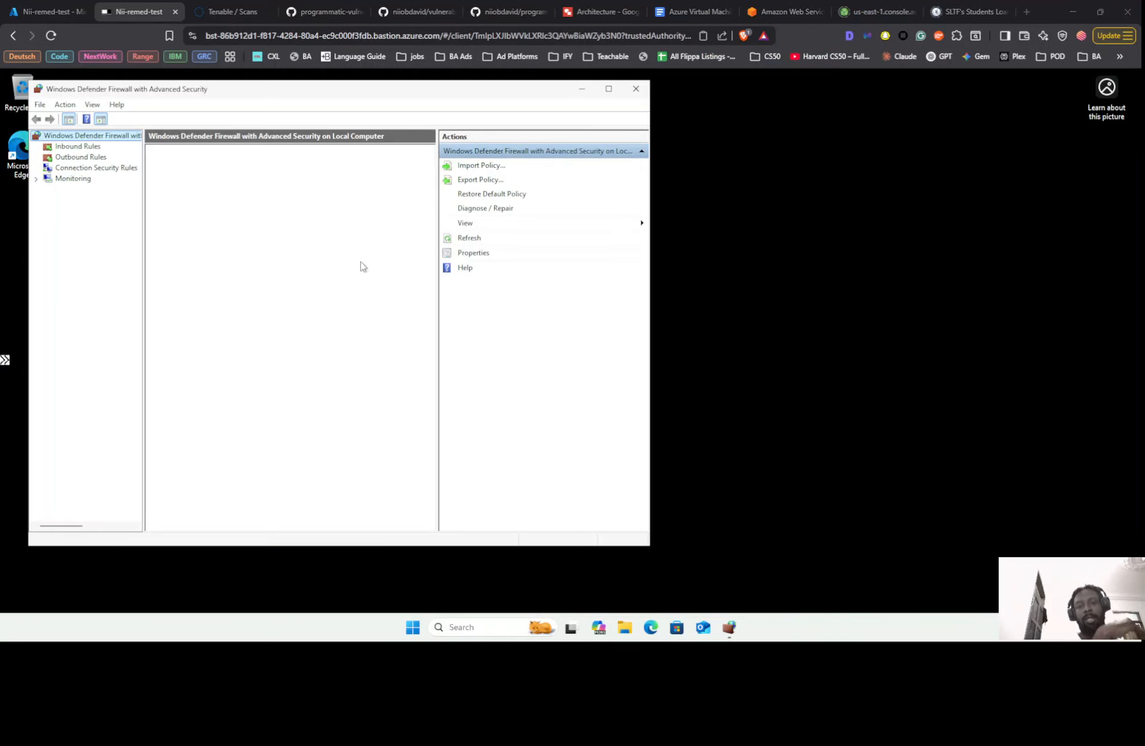
Find Windows PowerShell on the VM and run it as administrator.
key(super)
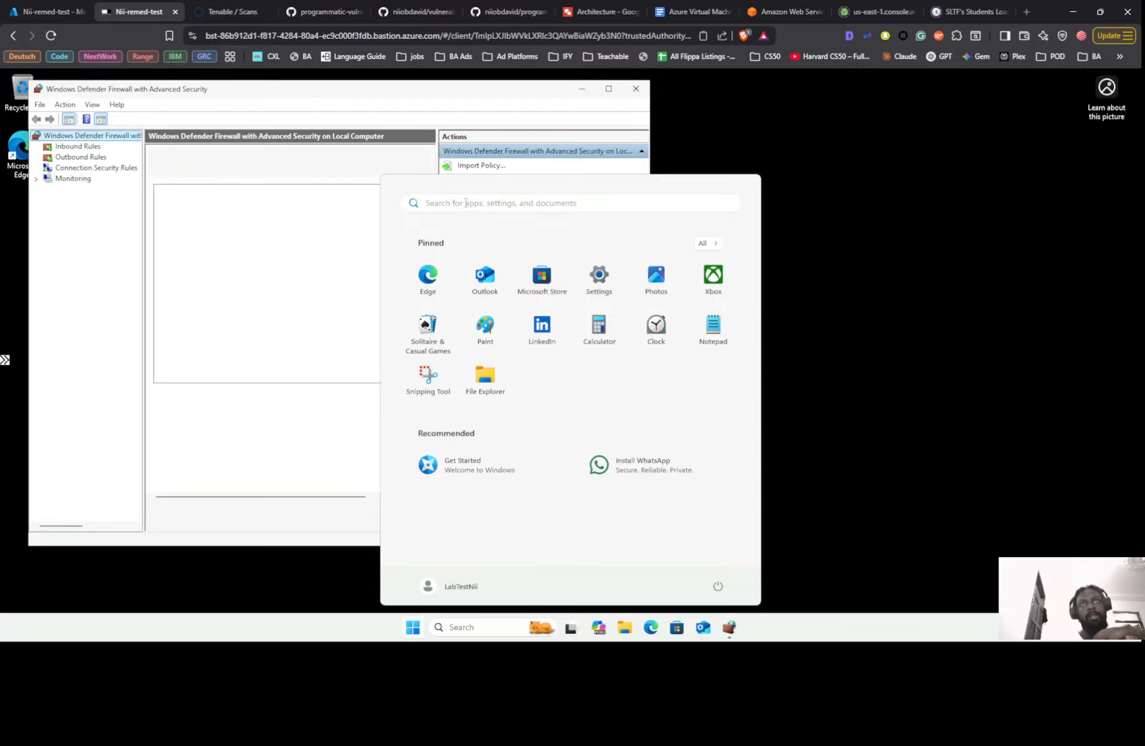
click(466, 203)
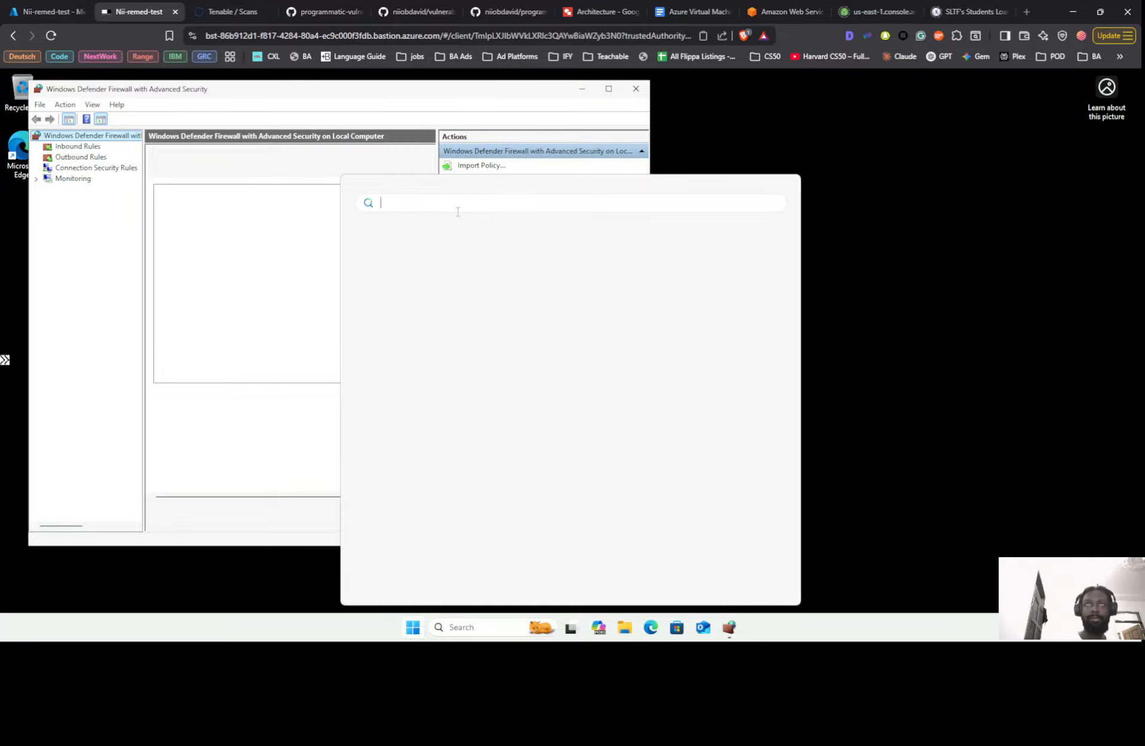
text(poer)
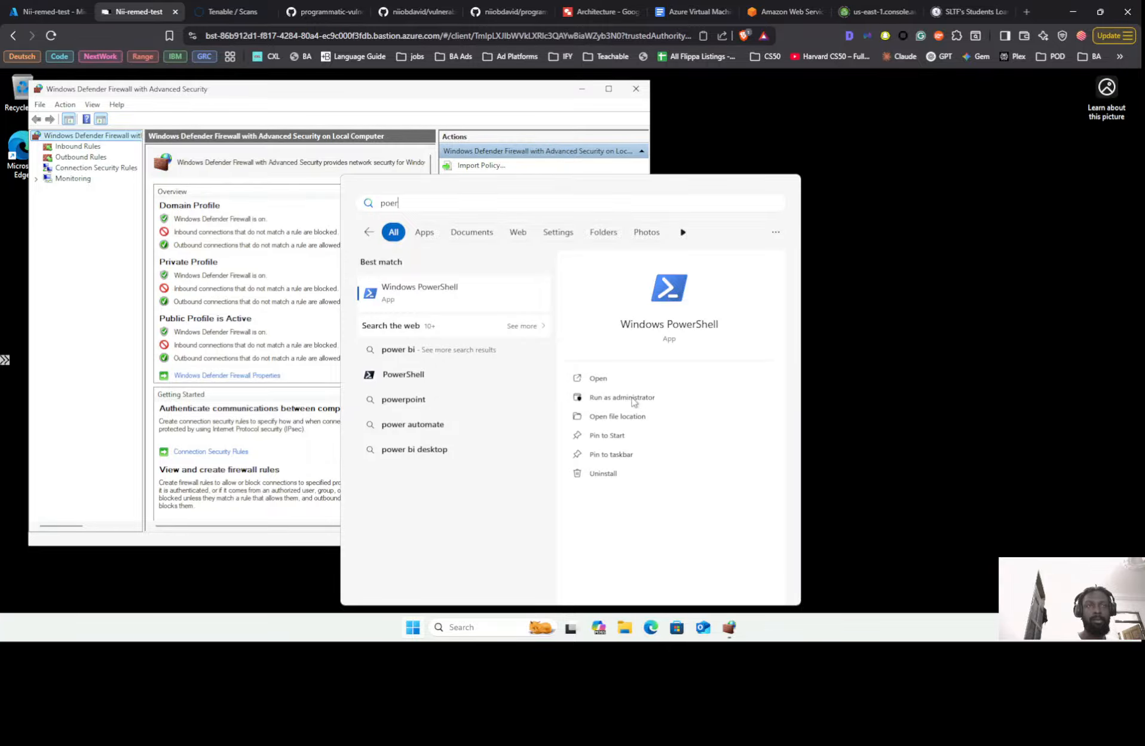
click(632, 399)
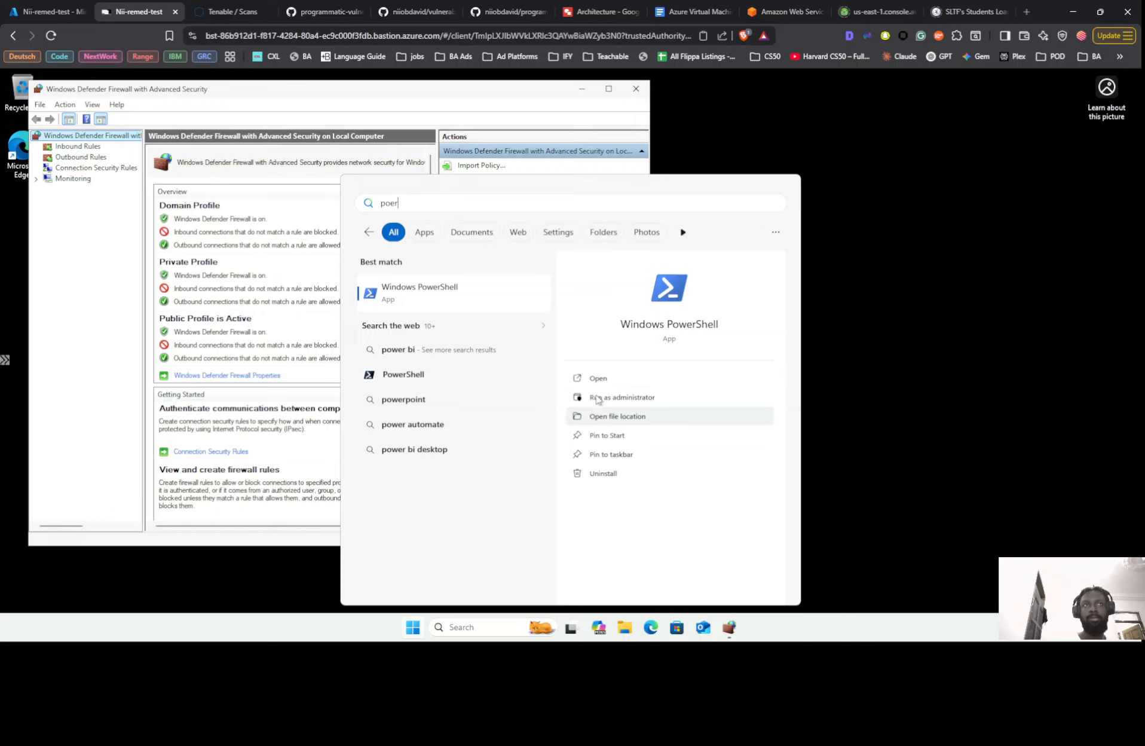
click(598, 399)
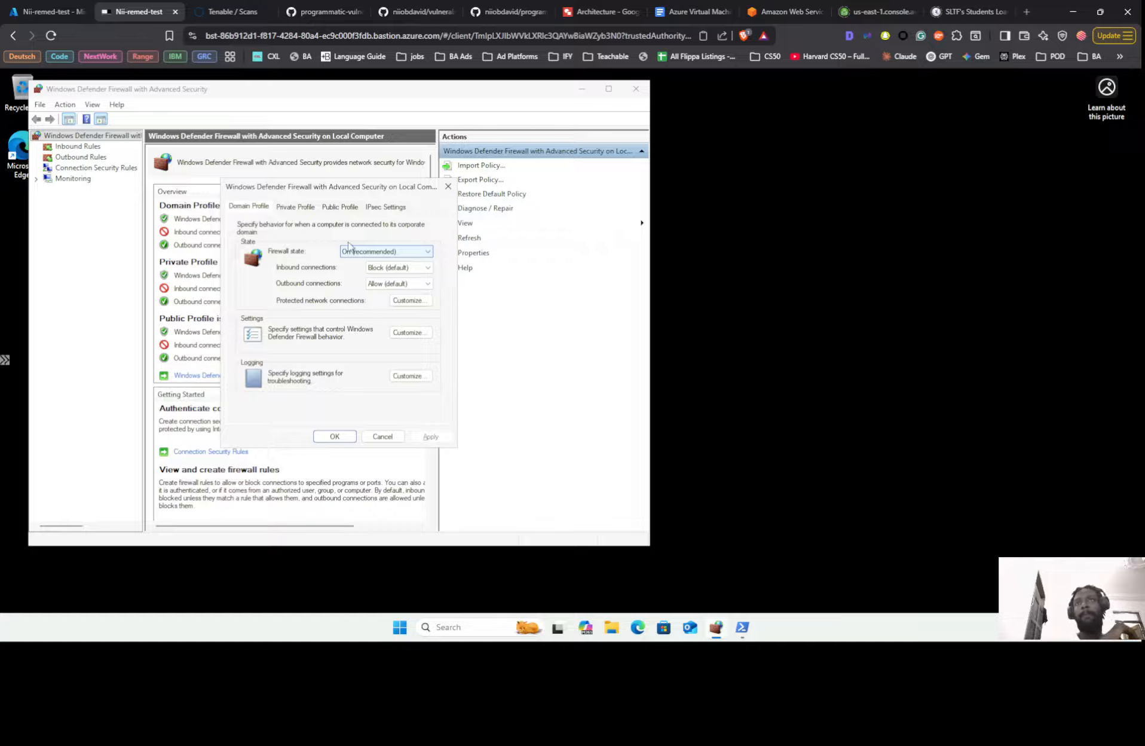
Turn off the Windows Defender Firewall for the domain, private and public profiles and apply the changes.
click(295, 207)
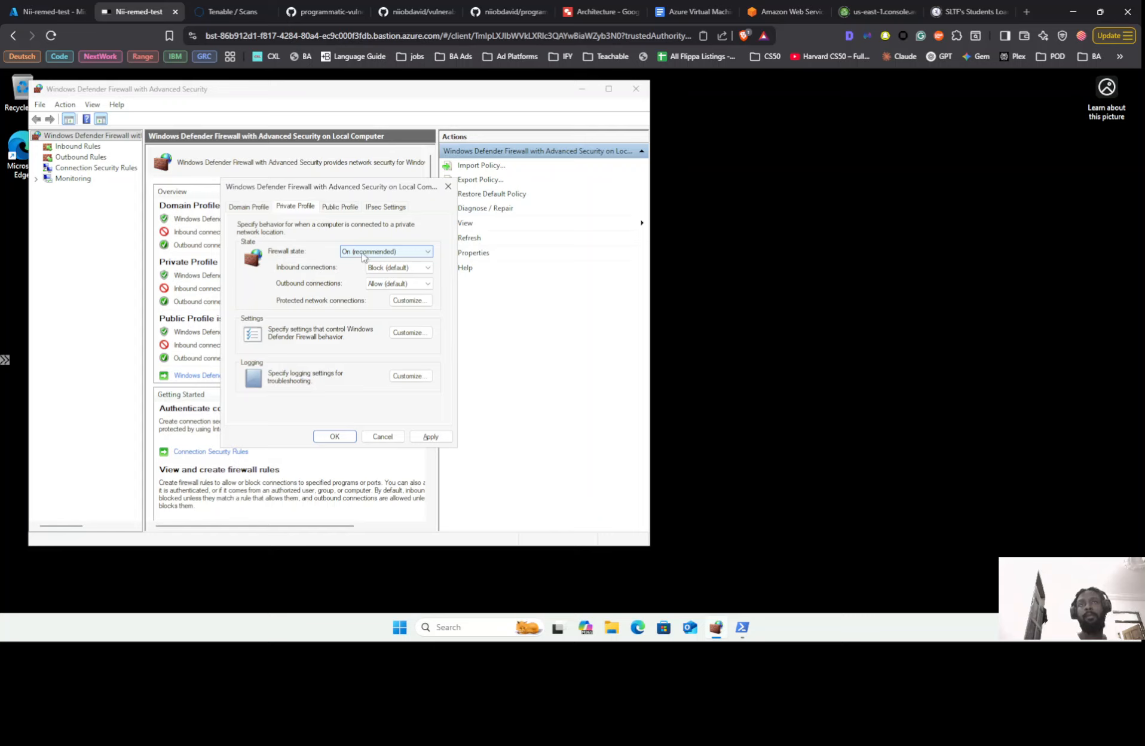
click(363, 256)
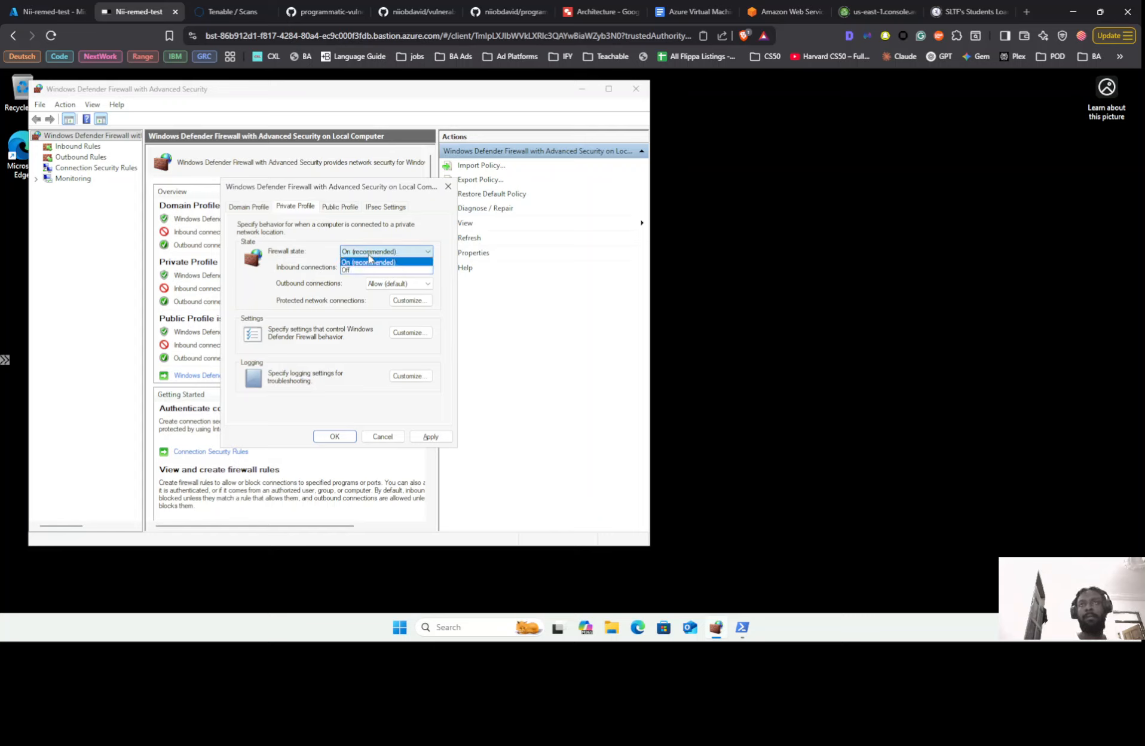
click(365, 270)
click(249, 206)
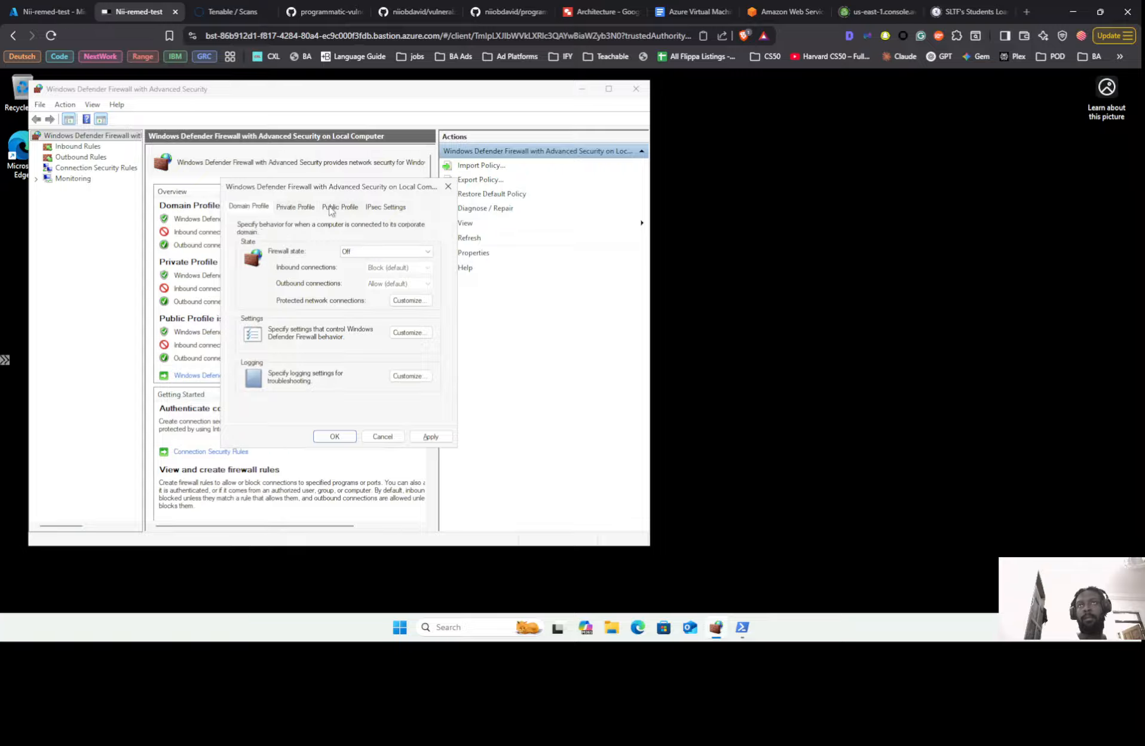
click(330, 207)
click(361, 256)
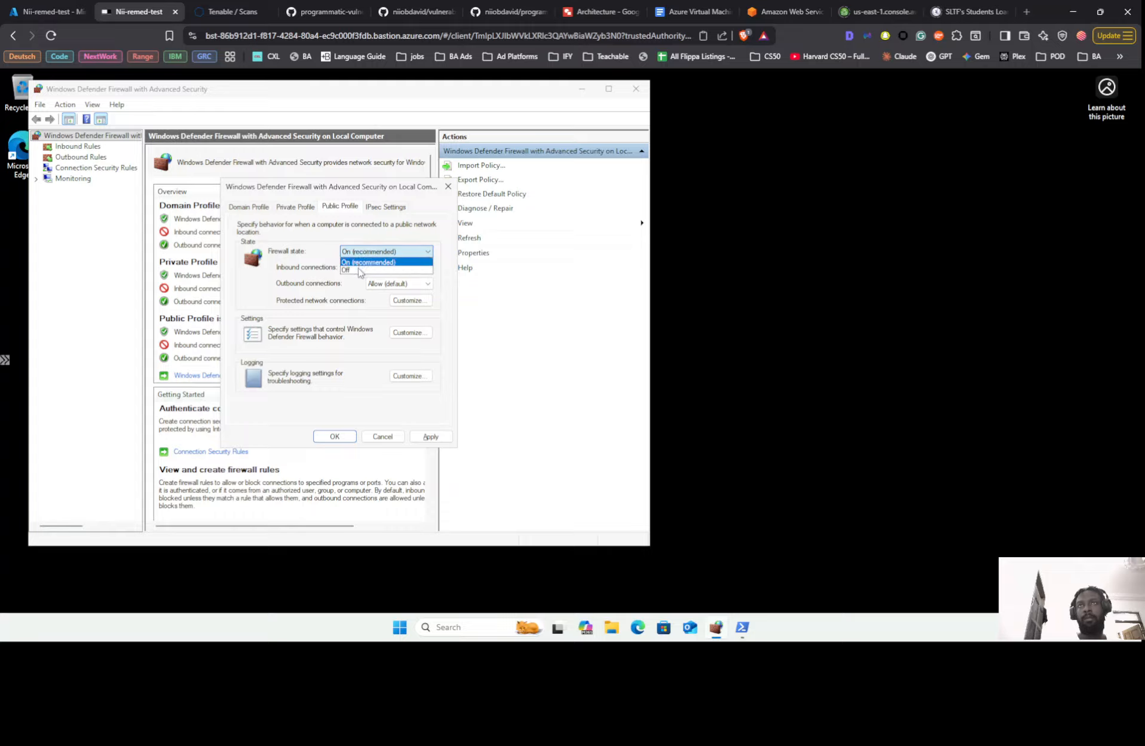
click(362, 272)
click(248, 207)
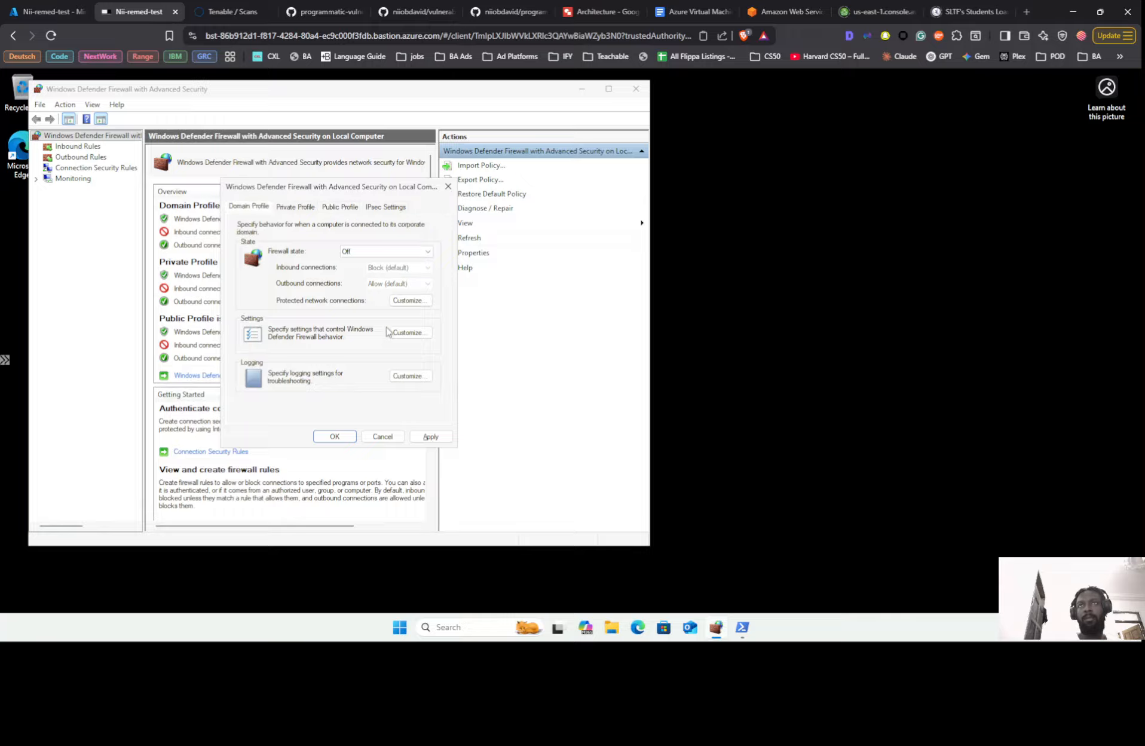
click(425, 434)
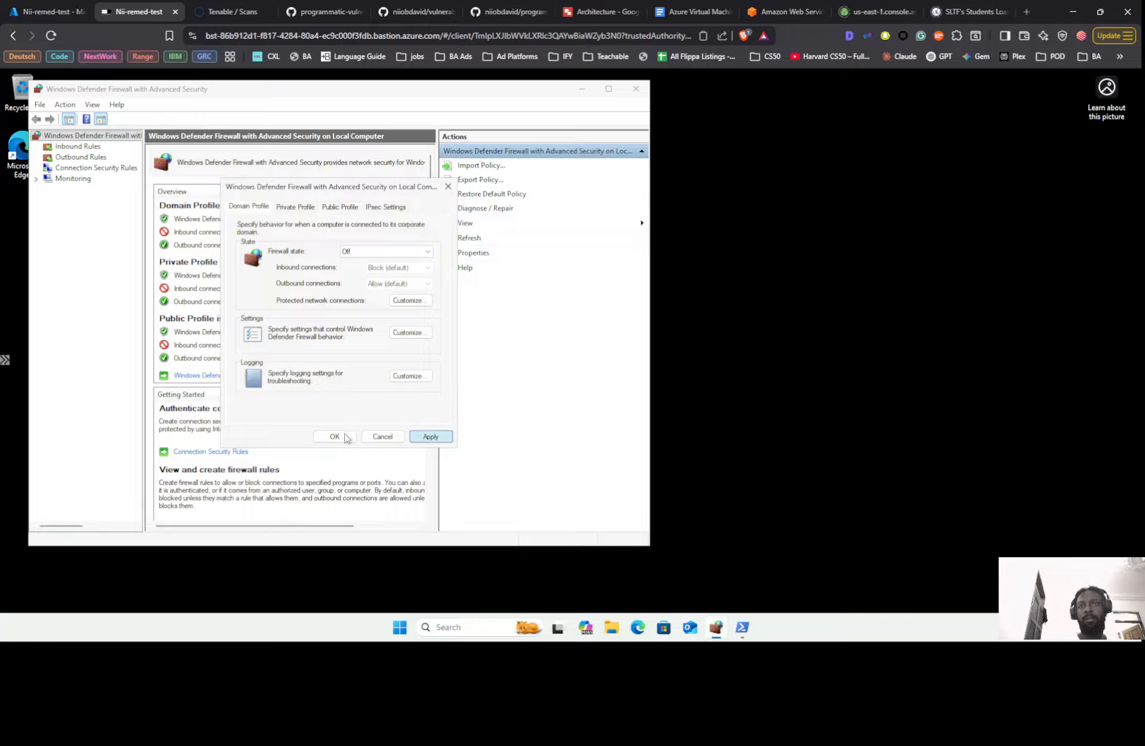
click(433, 437)
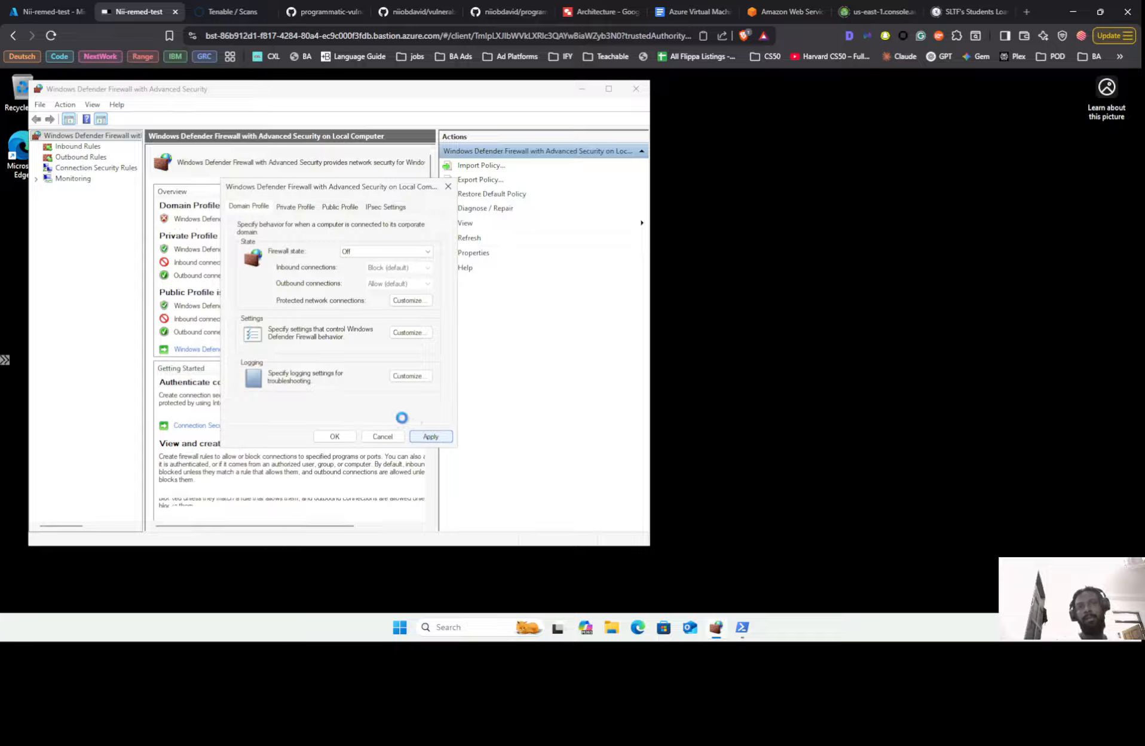
click(336, 436)
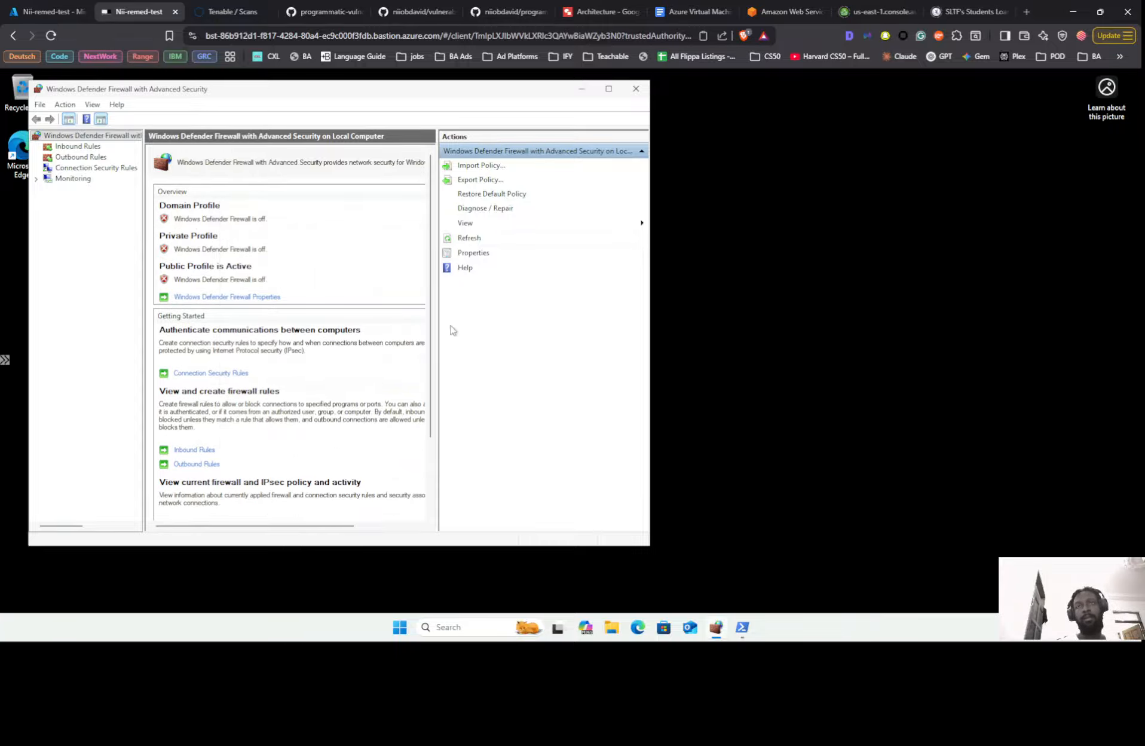
Run the copied Set-ItemProperty command in the administrator PowerShell to set LocalAccountTokenFilterPolicy to 1.
click(742, 628)
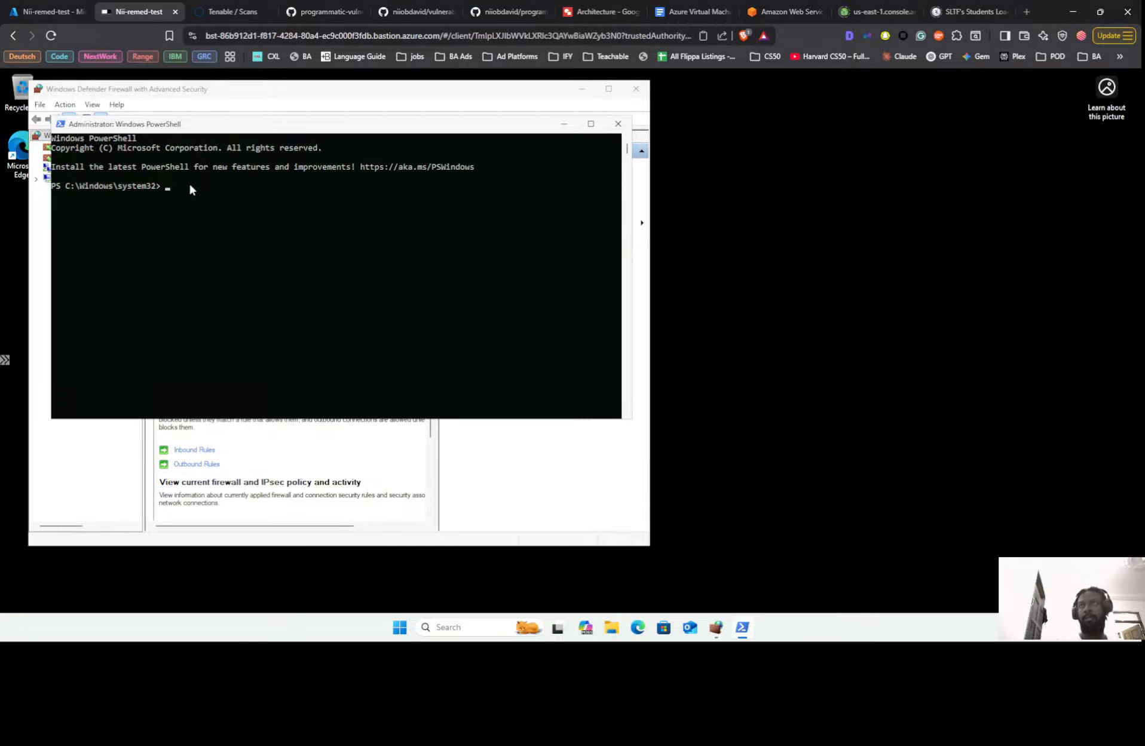
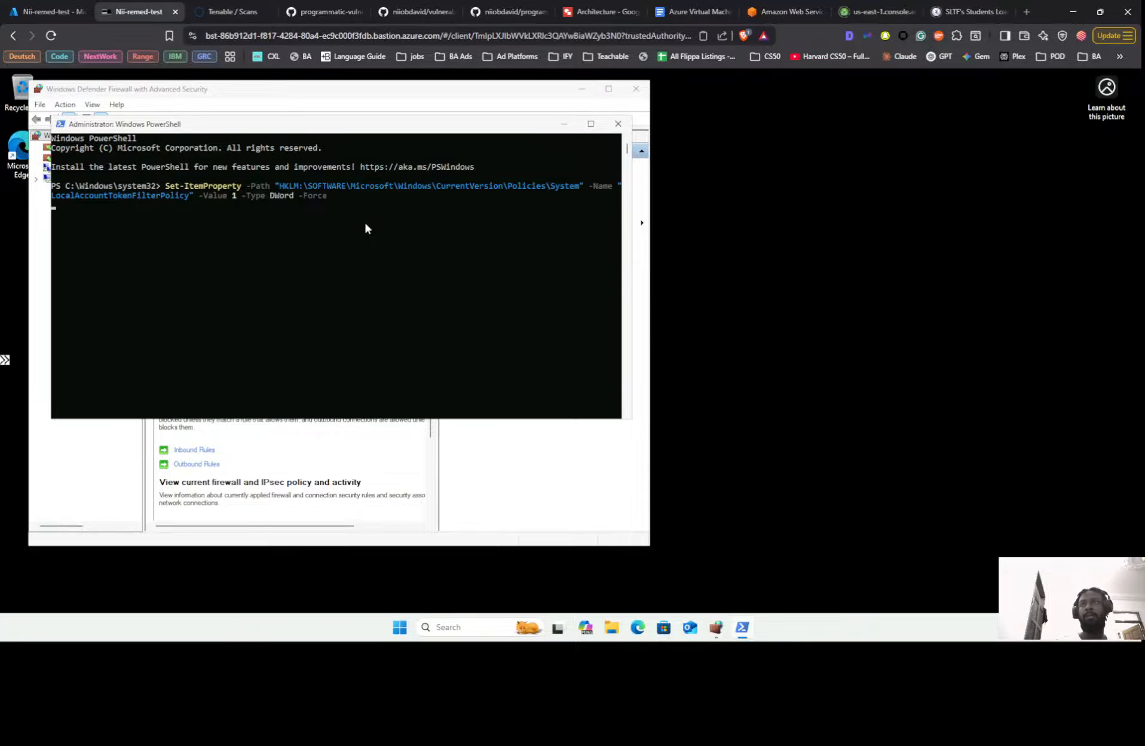
Switch to Tenable and launch the on-demand Windows 11 STIG test scan from My Scans.
click(225, 12)
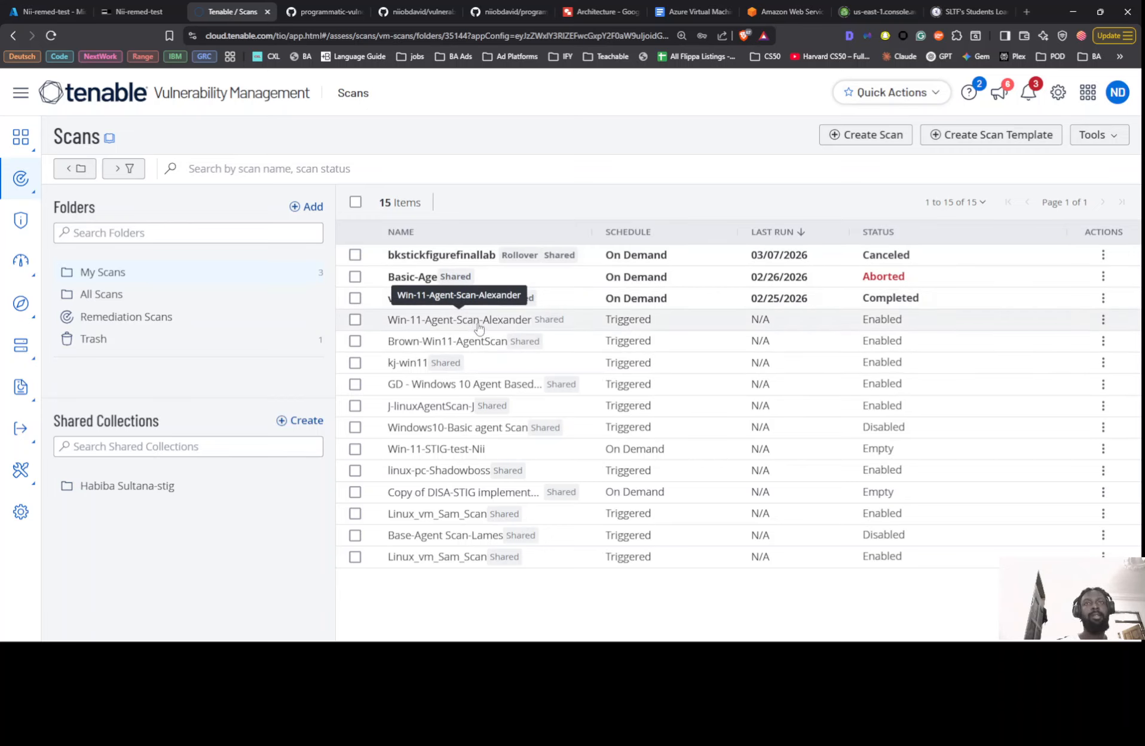
click(507, 449)
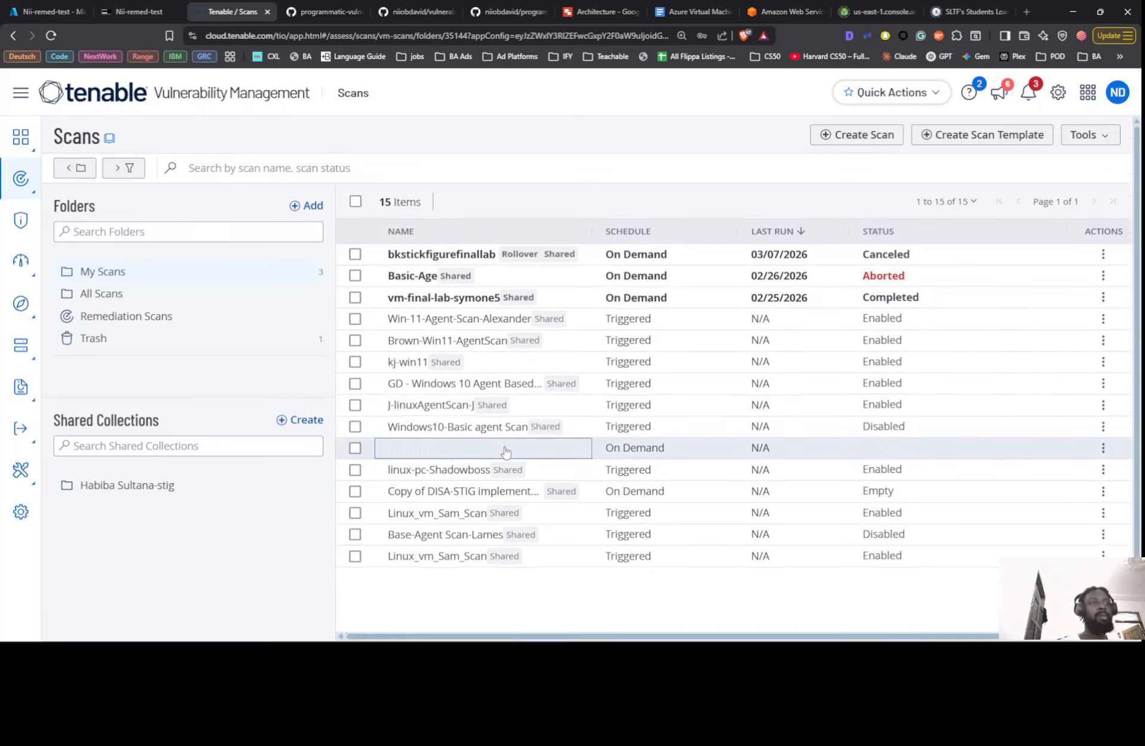
scroll(977, 311, down, 3)
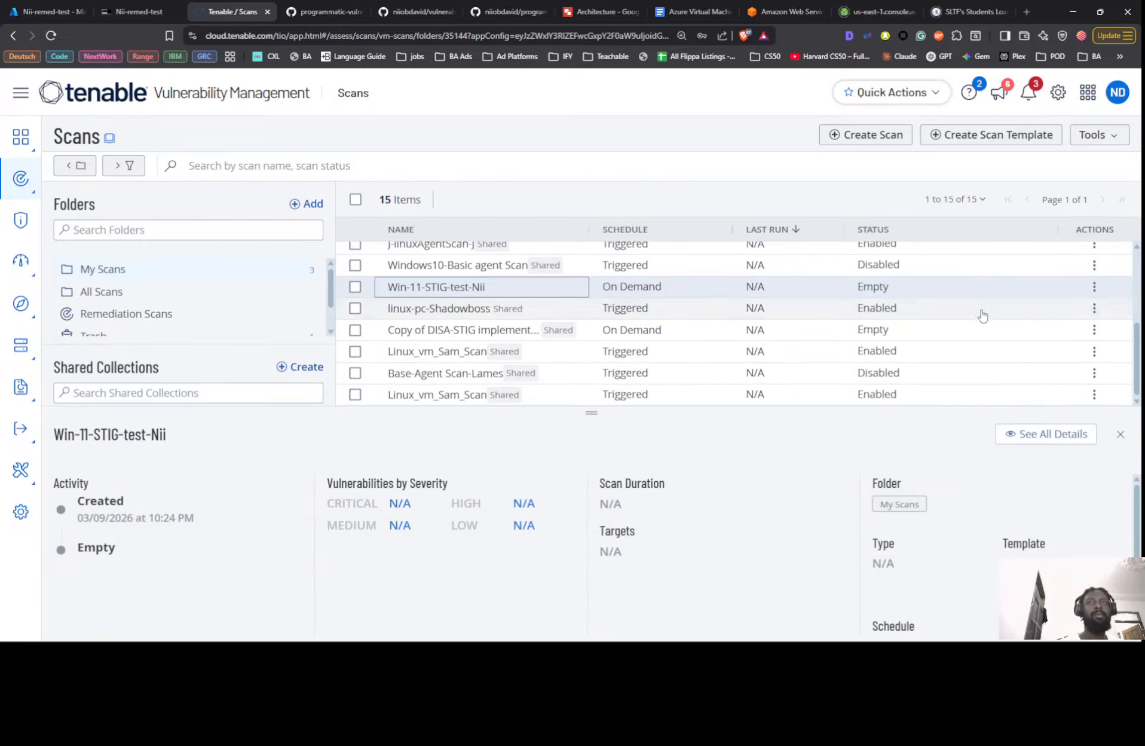
click(1118, 434)
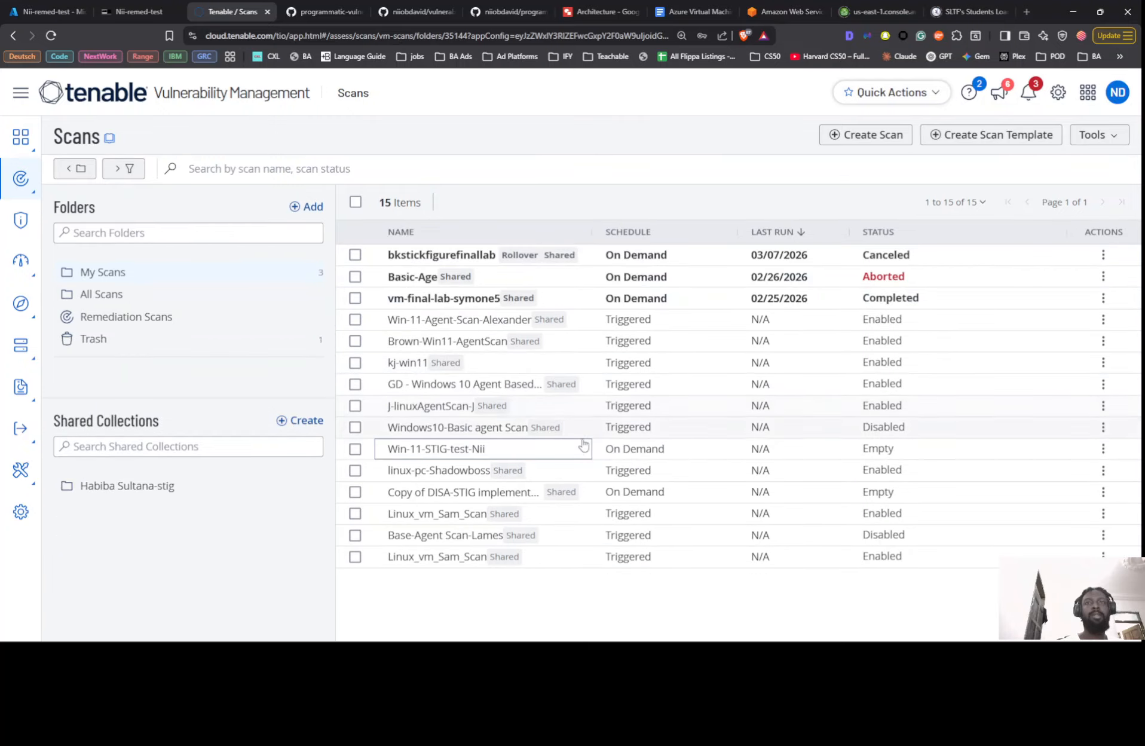
click(1104, 449)
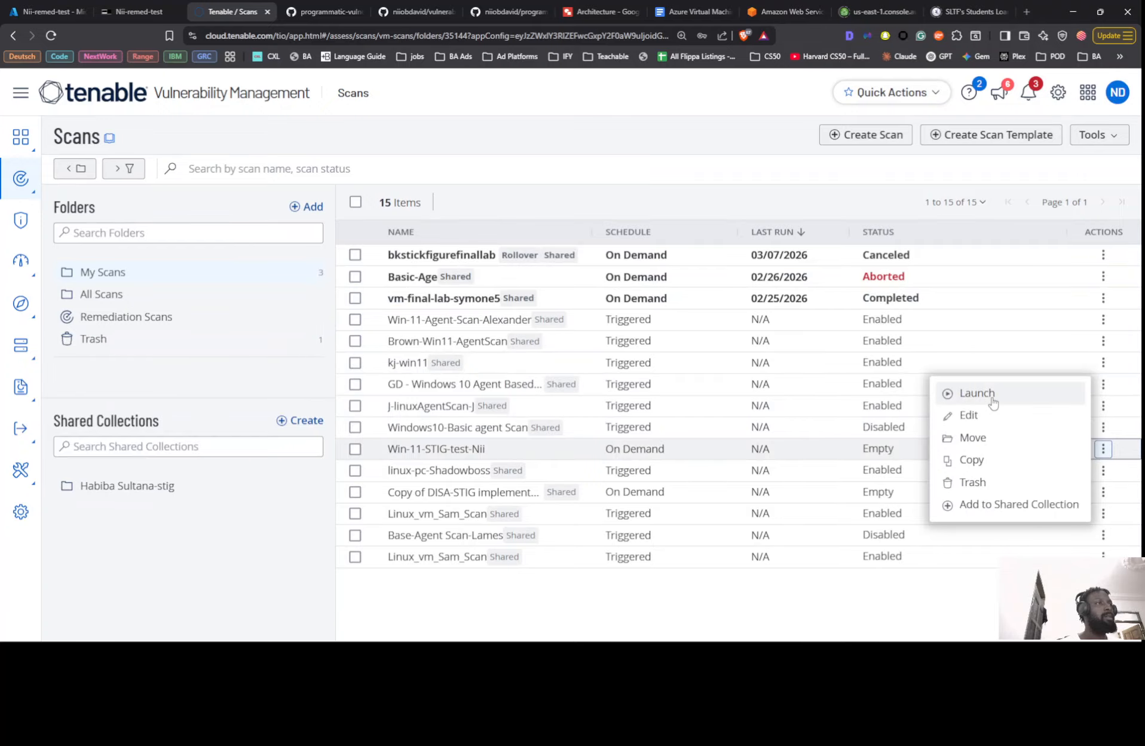
click(975, 393)
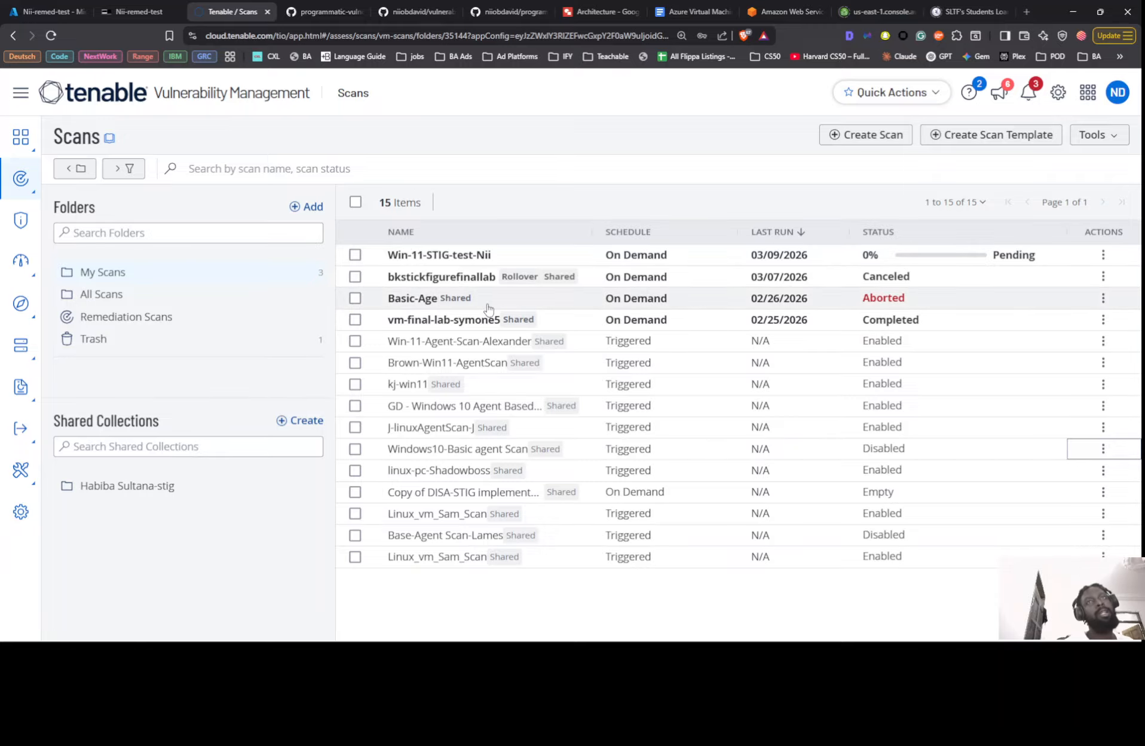
Check the launched scan's status, read The Cyber Range community post about Tenable issues, and return to Tenable.
mouse_move(502, 318)
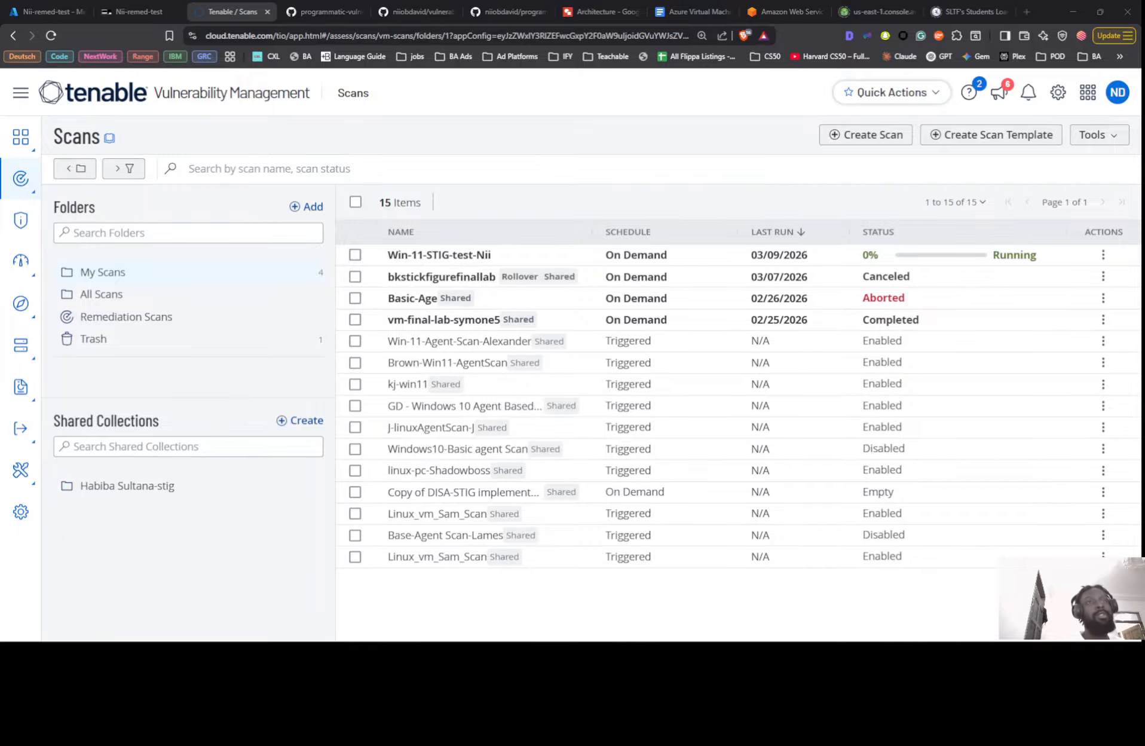
mouse_move(1003, 257)
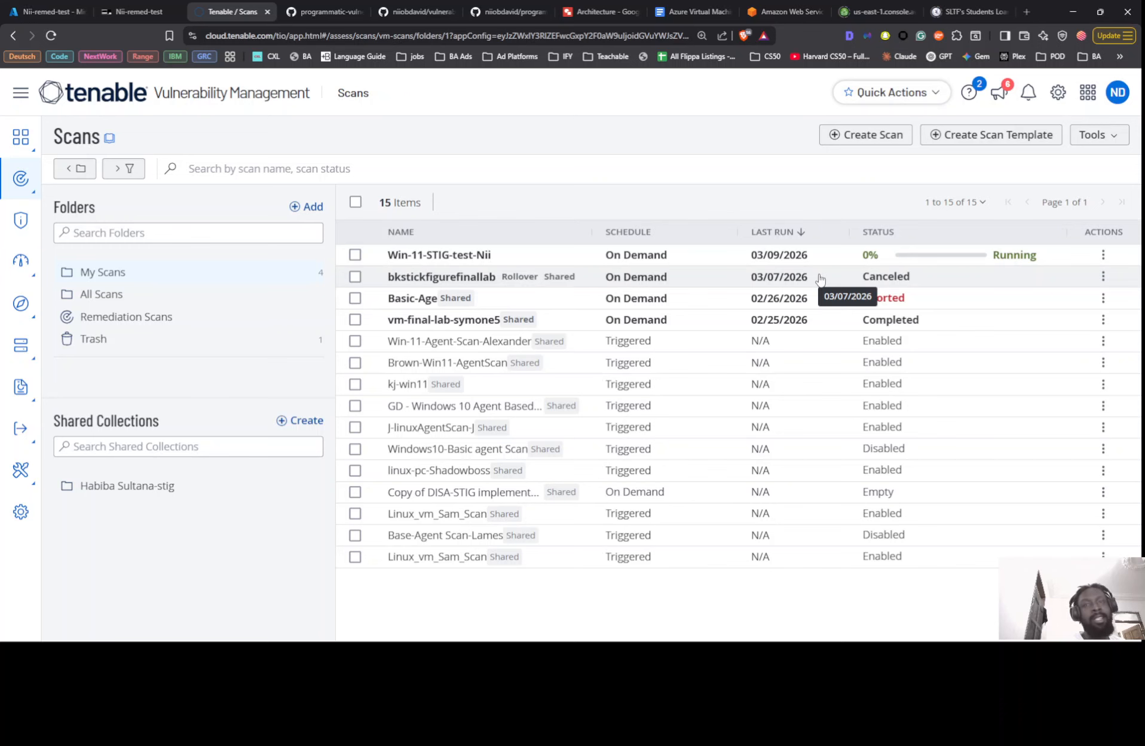
key(alt+Tab)
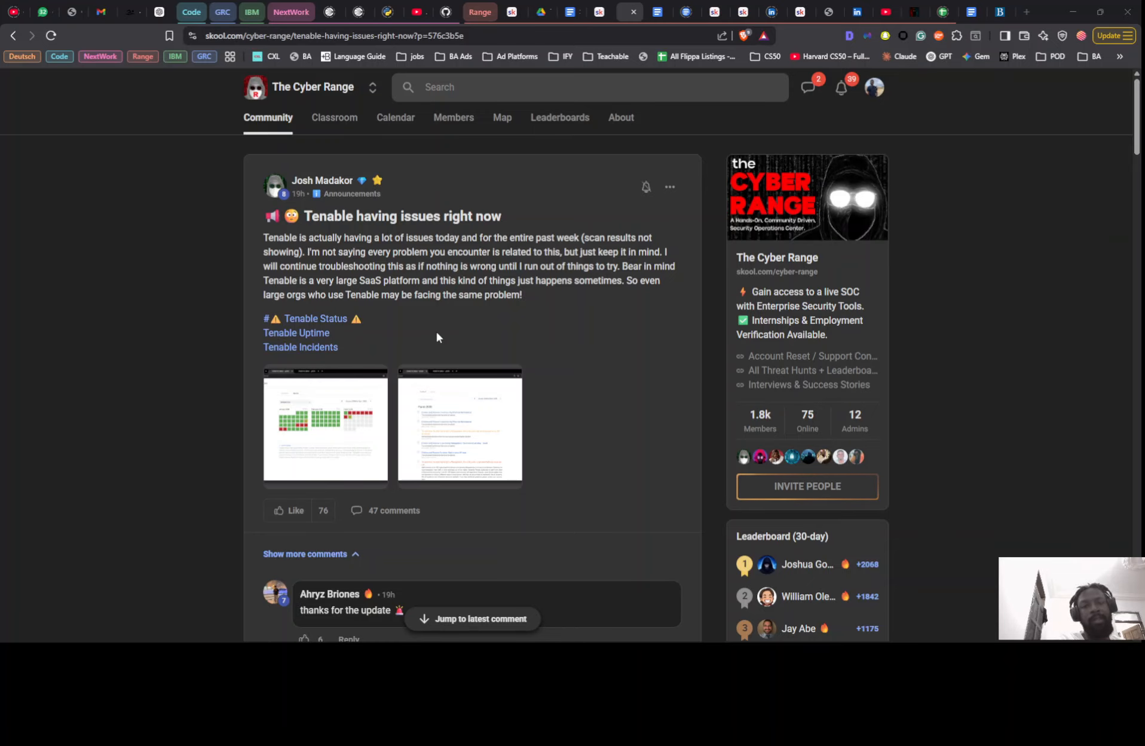
key(alt+Tab)
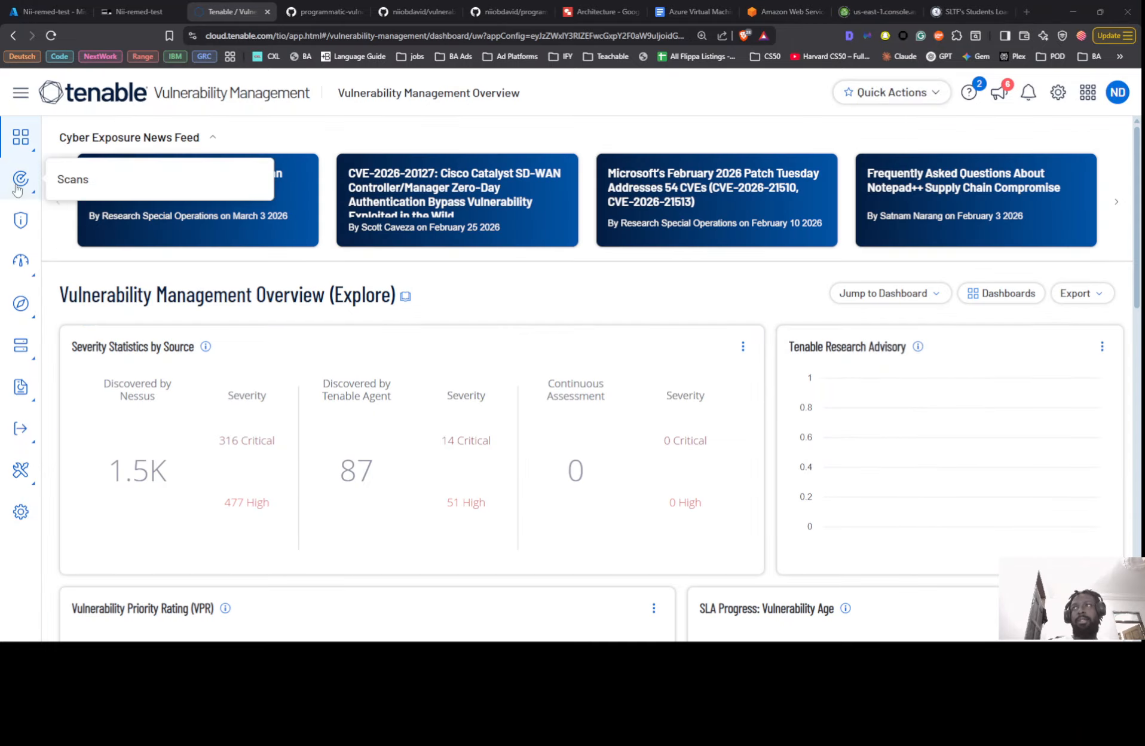
Open the full details of the Windows 11 STIG test scan from the scans list and examine its vulnerabilities by plugin.
click(17, 190)
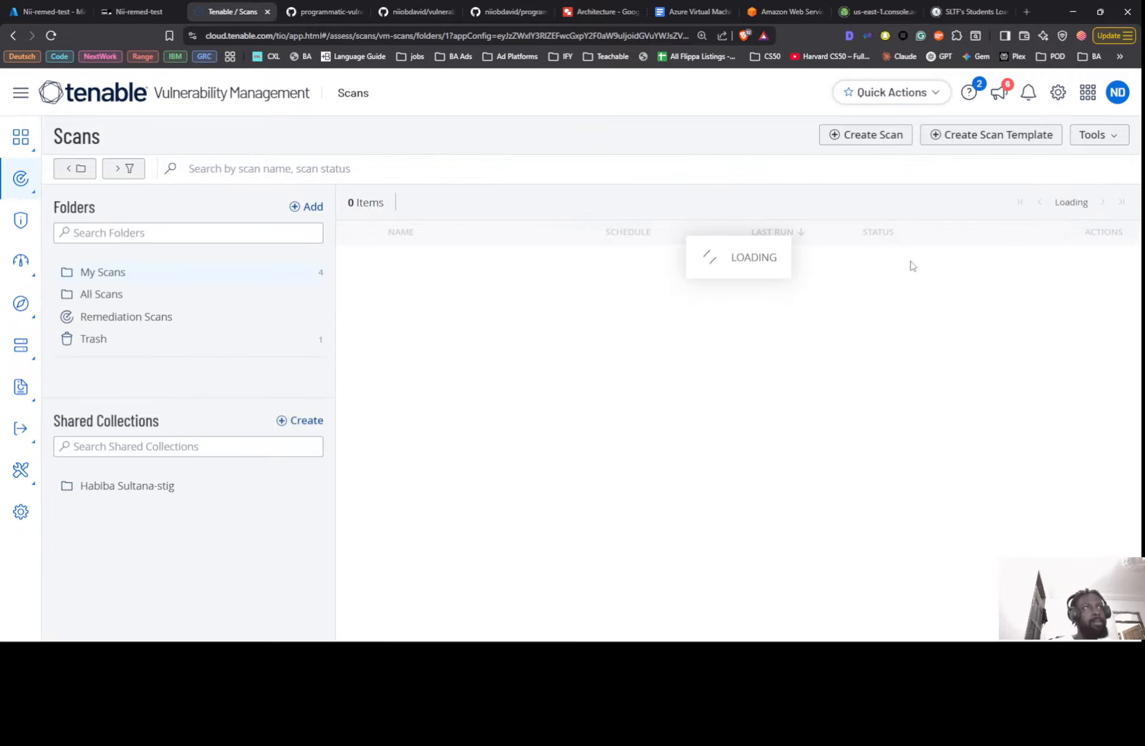
mouse_move(940, 263)
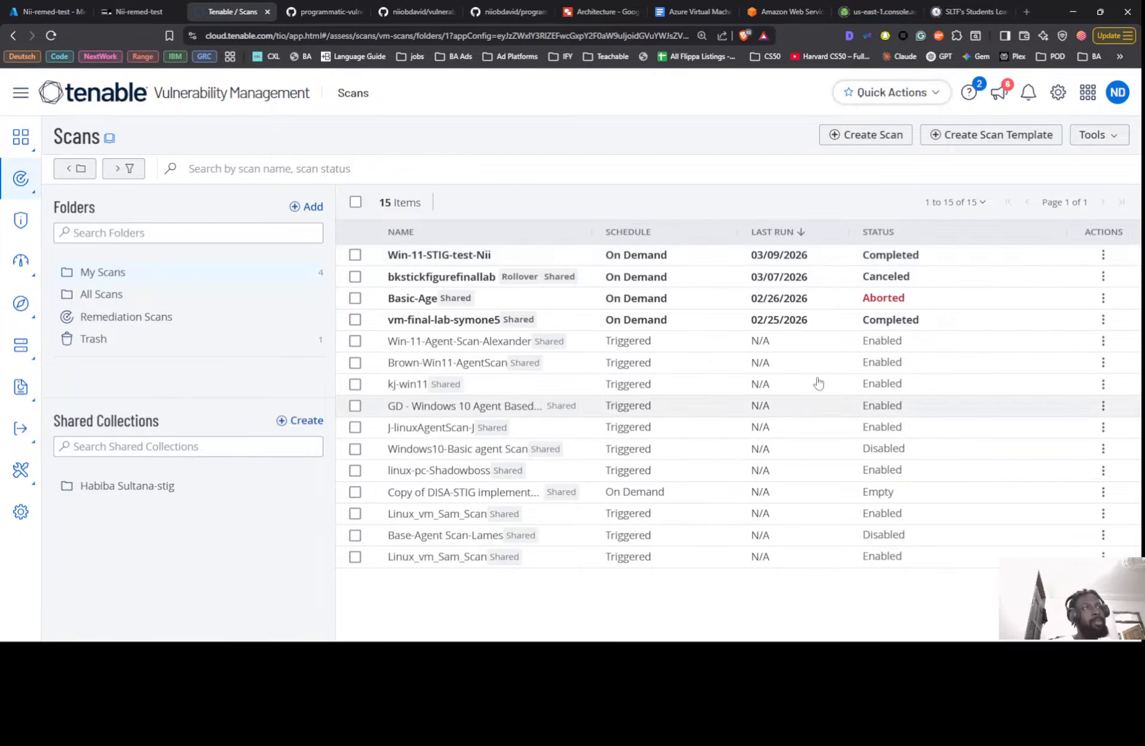
click(843, 258)
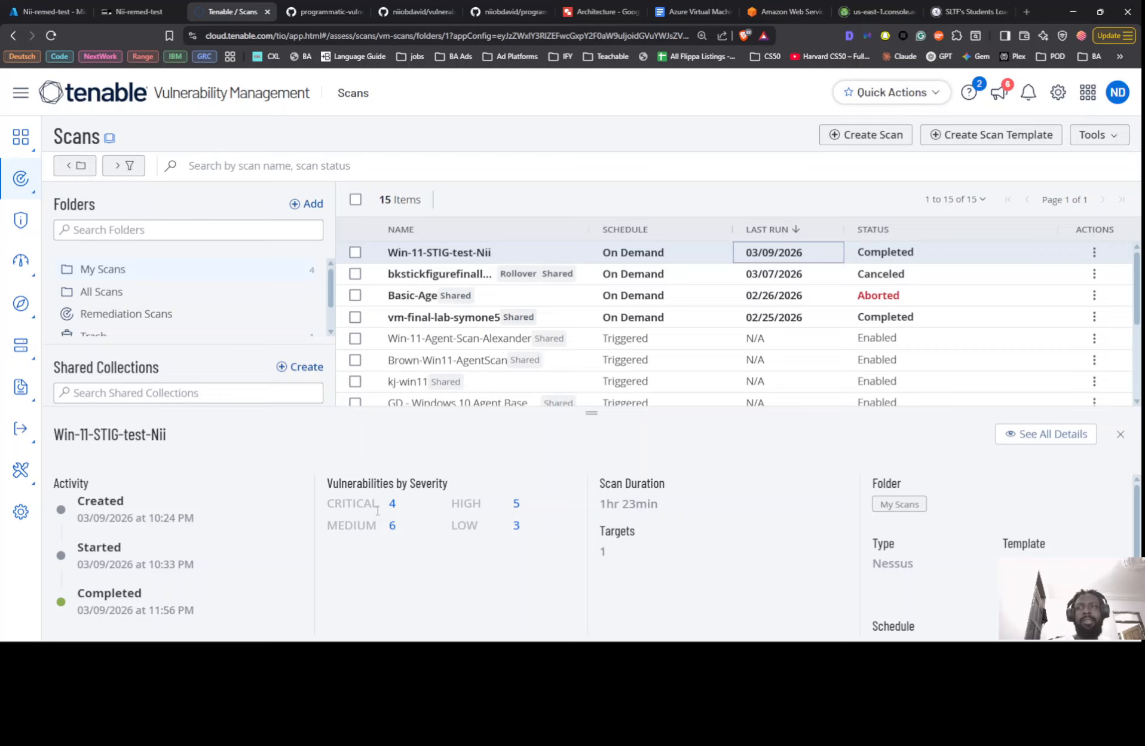
click(1032, 437)
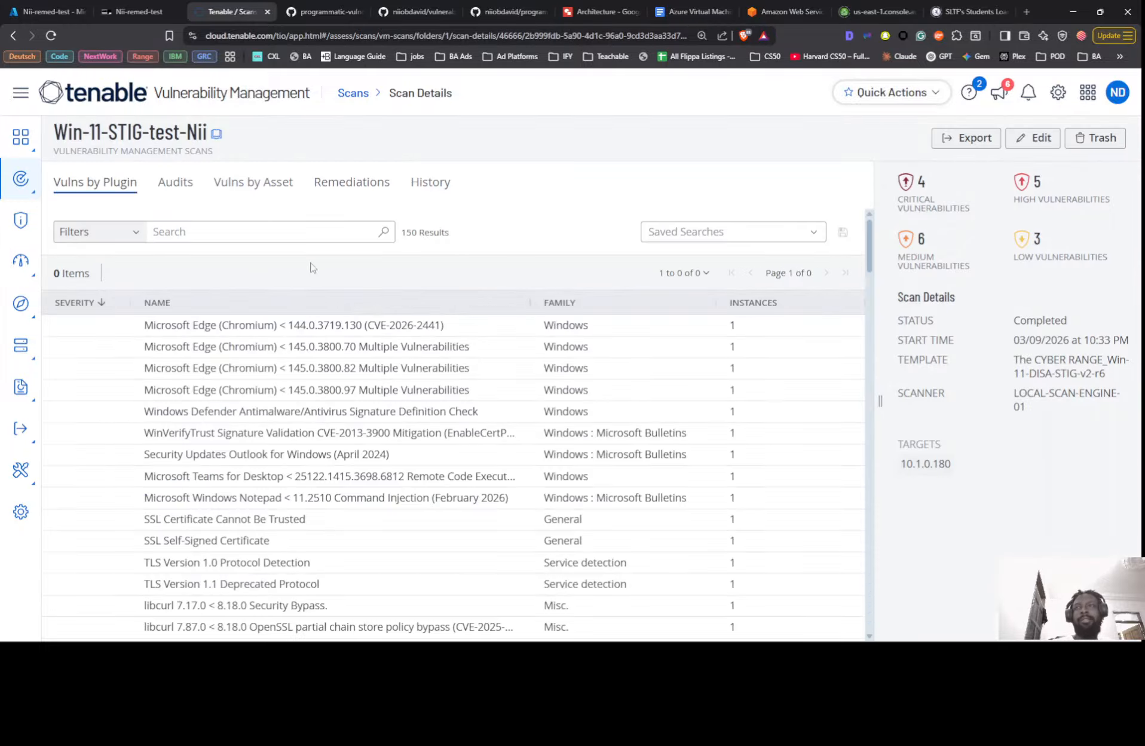
scroll(282, 322, down, 2)
scroll(282, 322, up, 2)
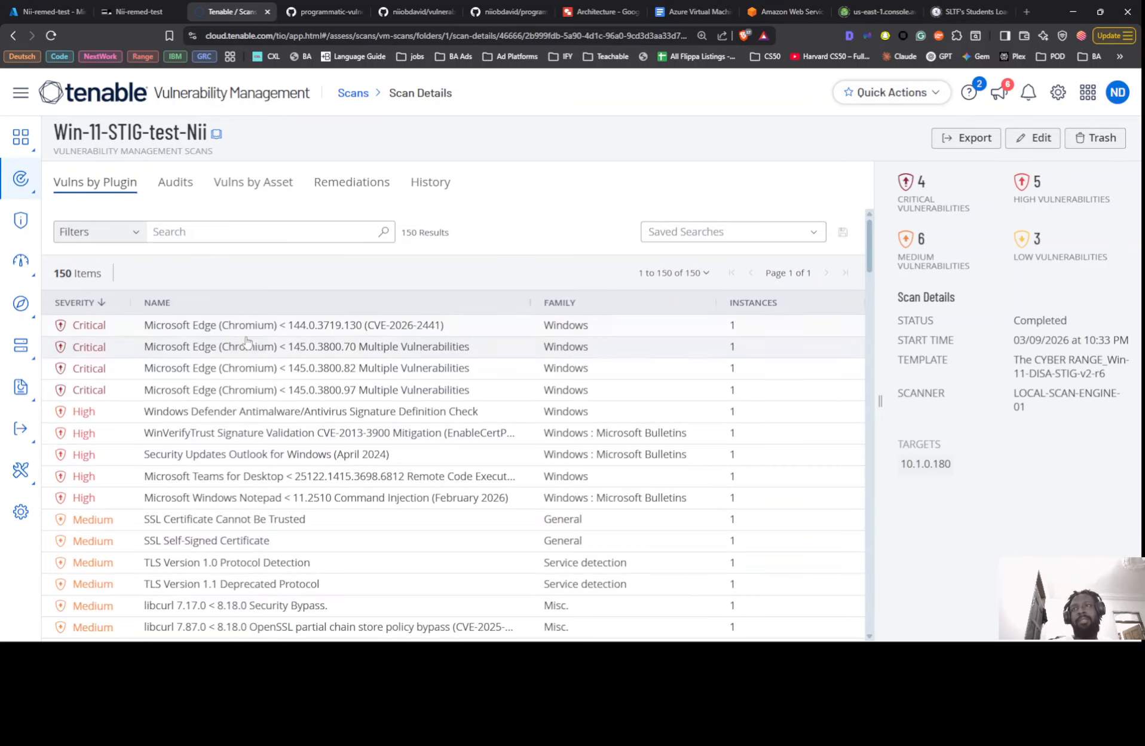
scroll(204, 359, down, 2)
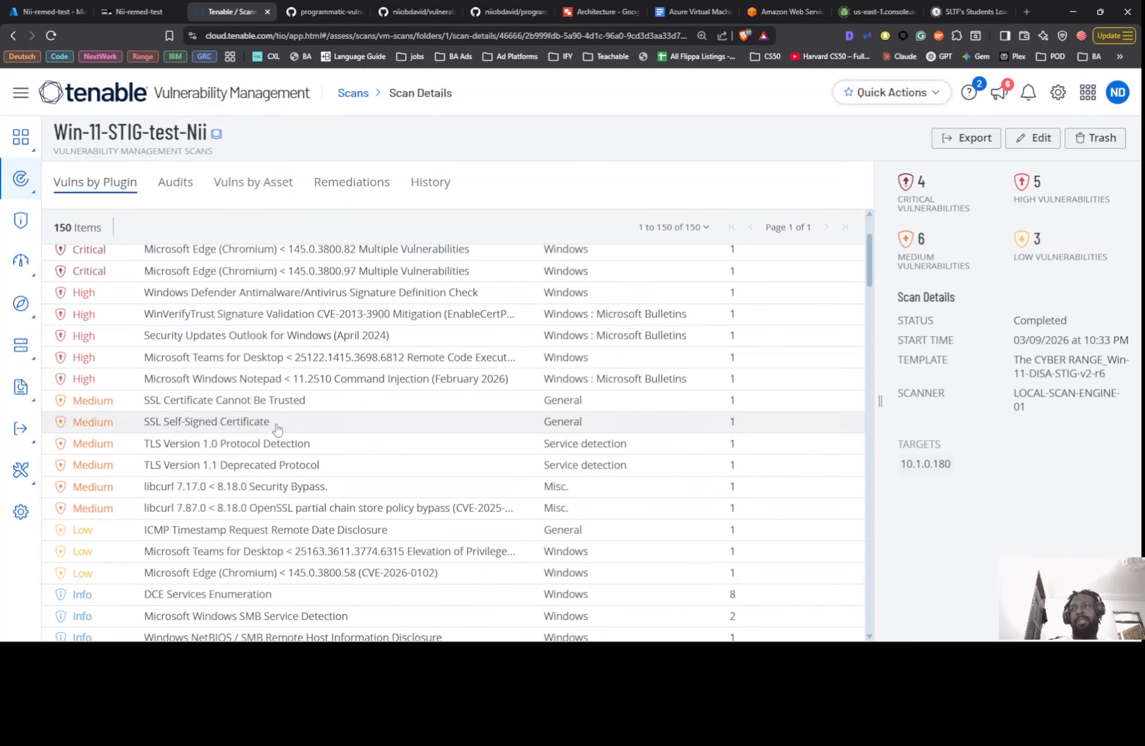
scroll(275, 335, down, 4)
scroll(276, 315, down, 3)
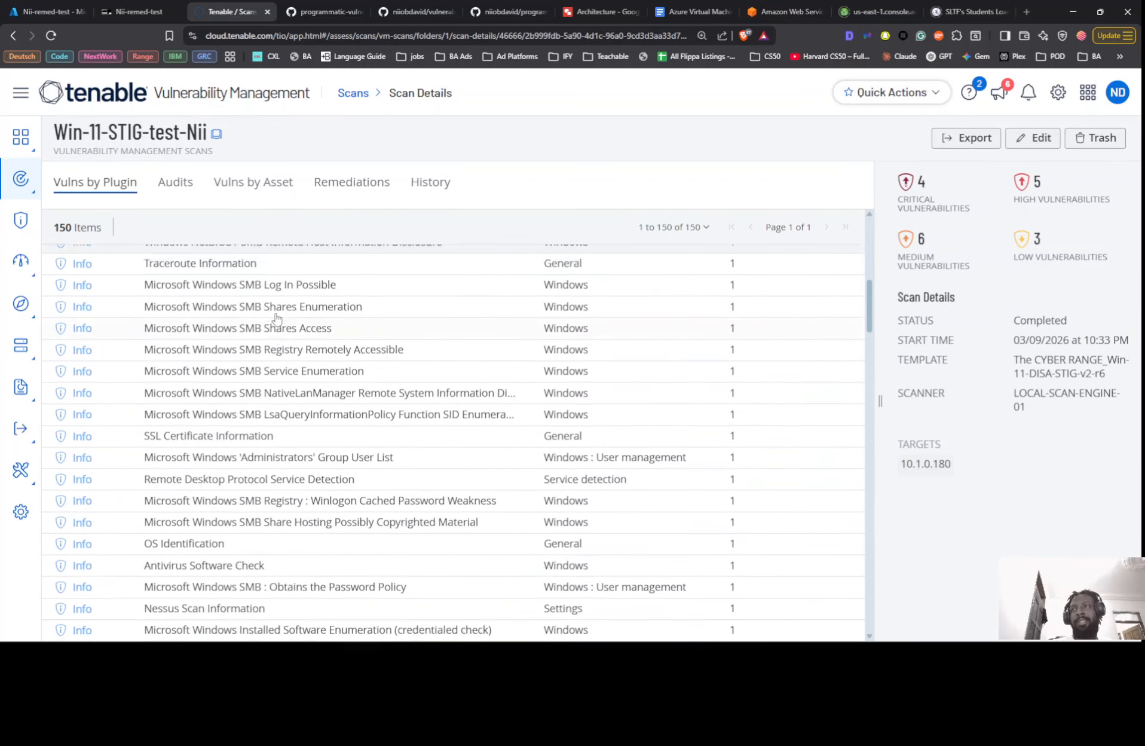
scroll(276, 316, up, 10)
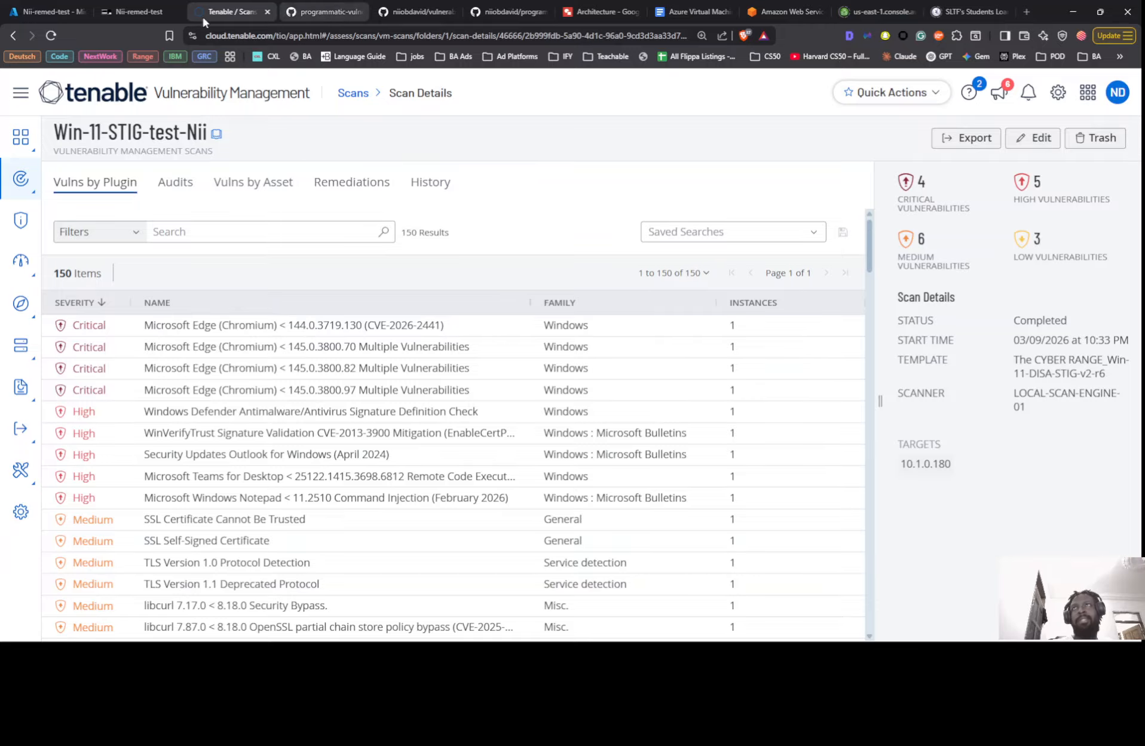
Return to the VM, launch Microsoft Edge and complete its first-run setup, starting without your data and keeping regular browser data import enabled.
click(116, 12)
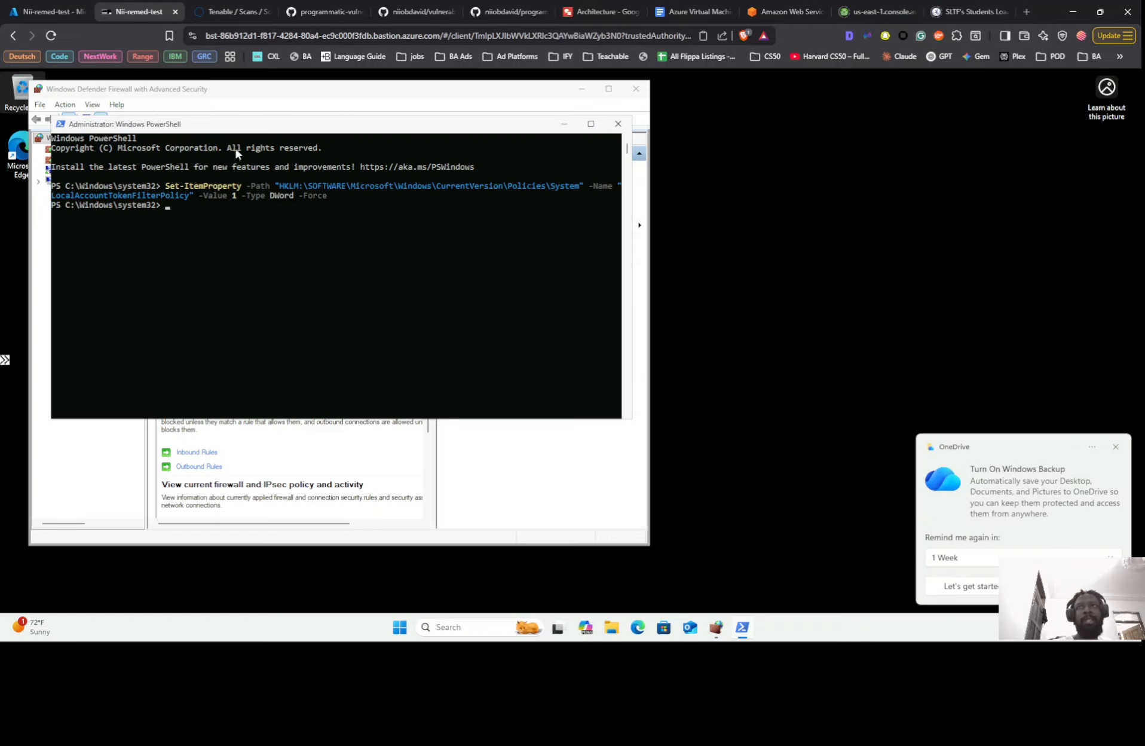
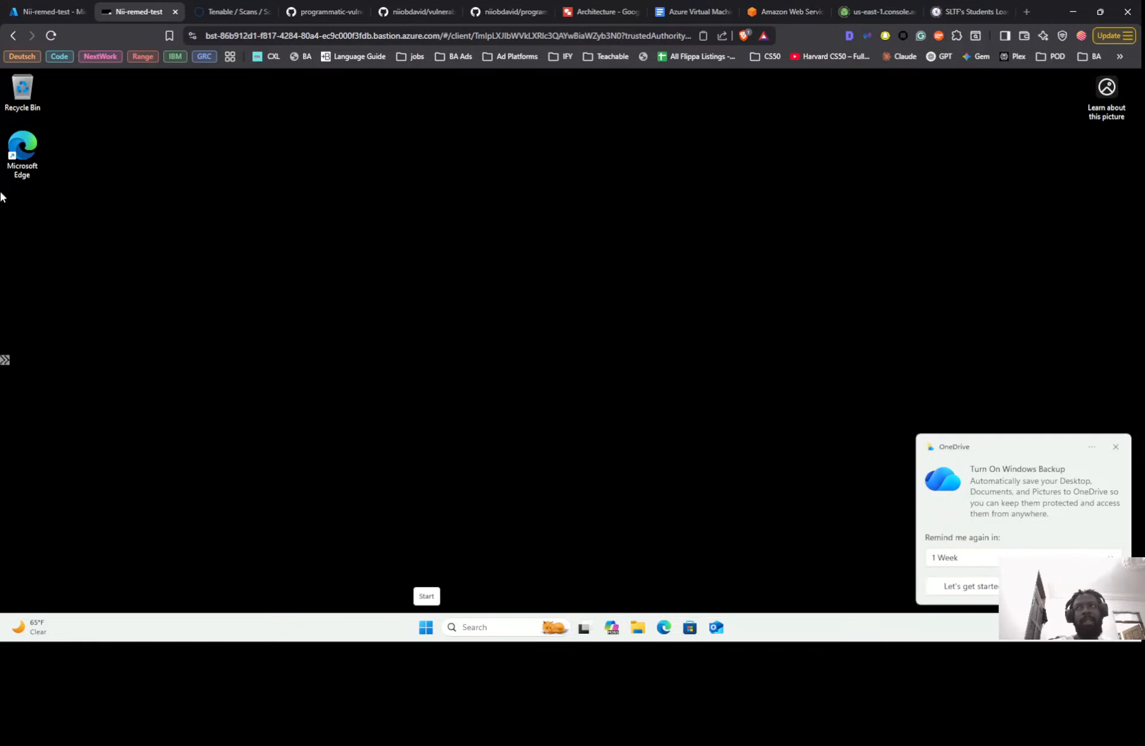
double_click(25, 158)
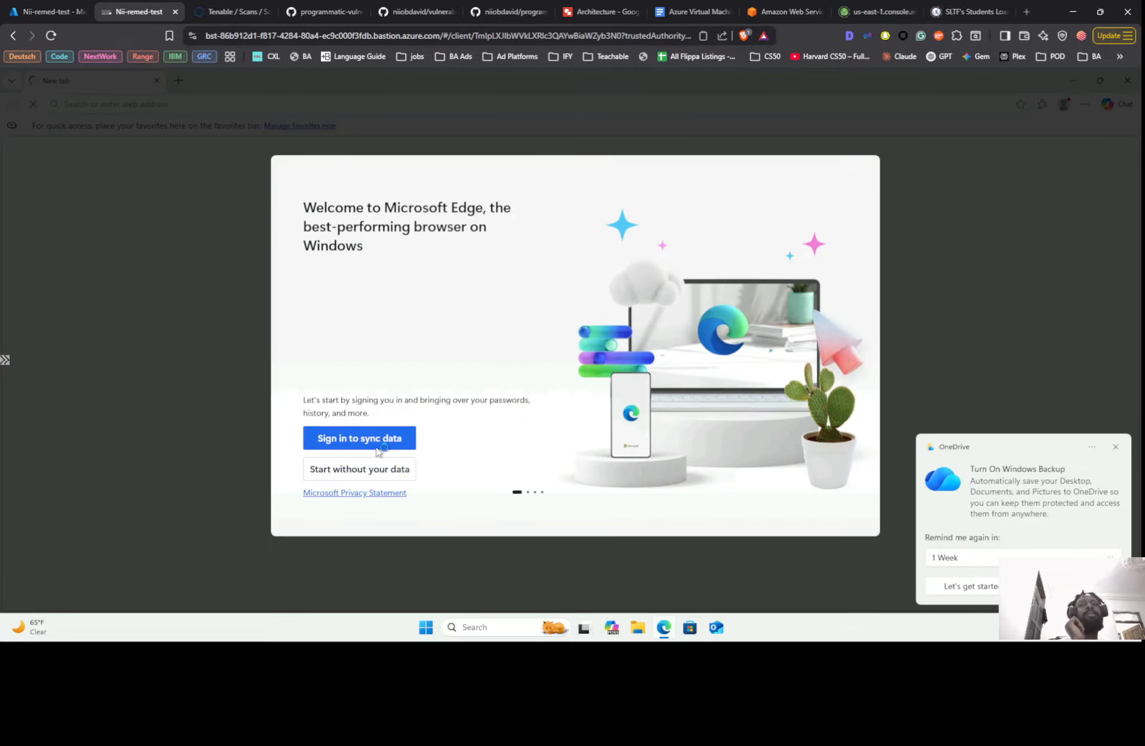
click(359, 469)
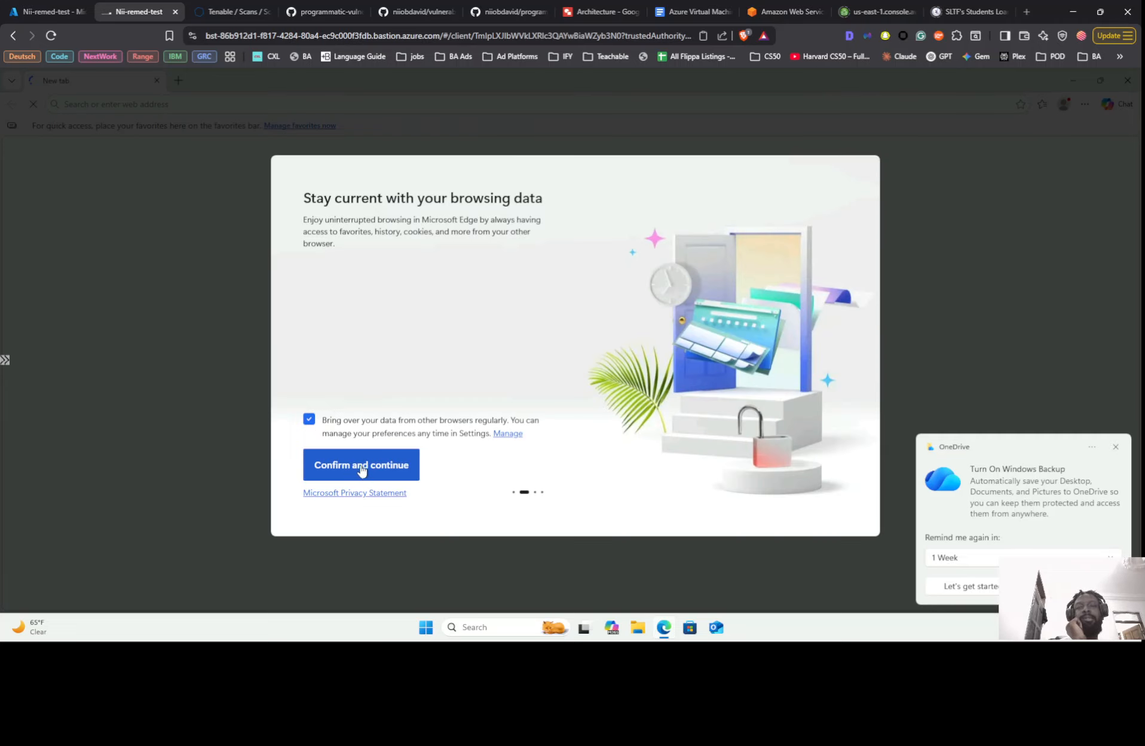
click(360, 467)
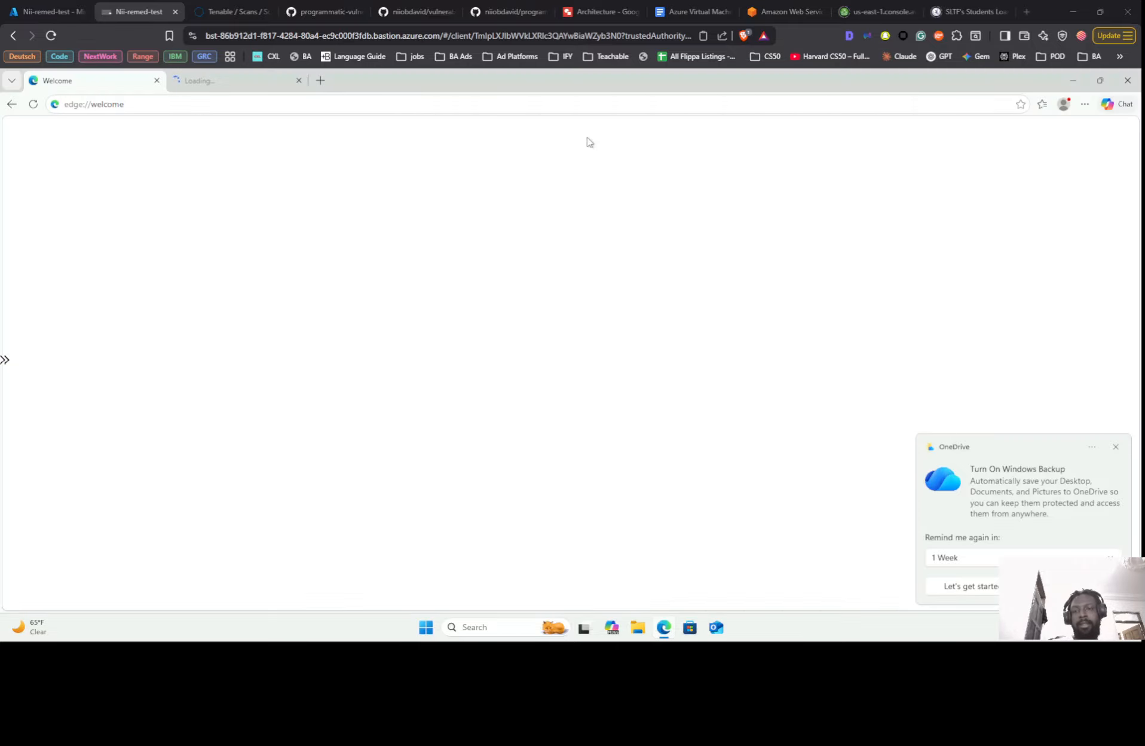
Copy the Insecure Software Windows folder link from the lab document, open it in the VM's browser and decline the Chrome suggestion.
key(alt+Tab)
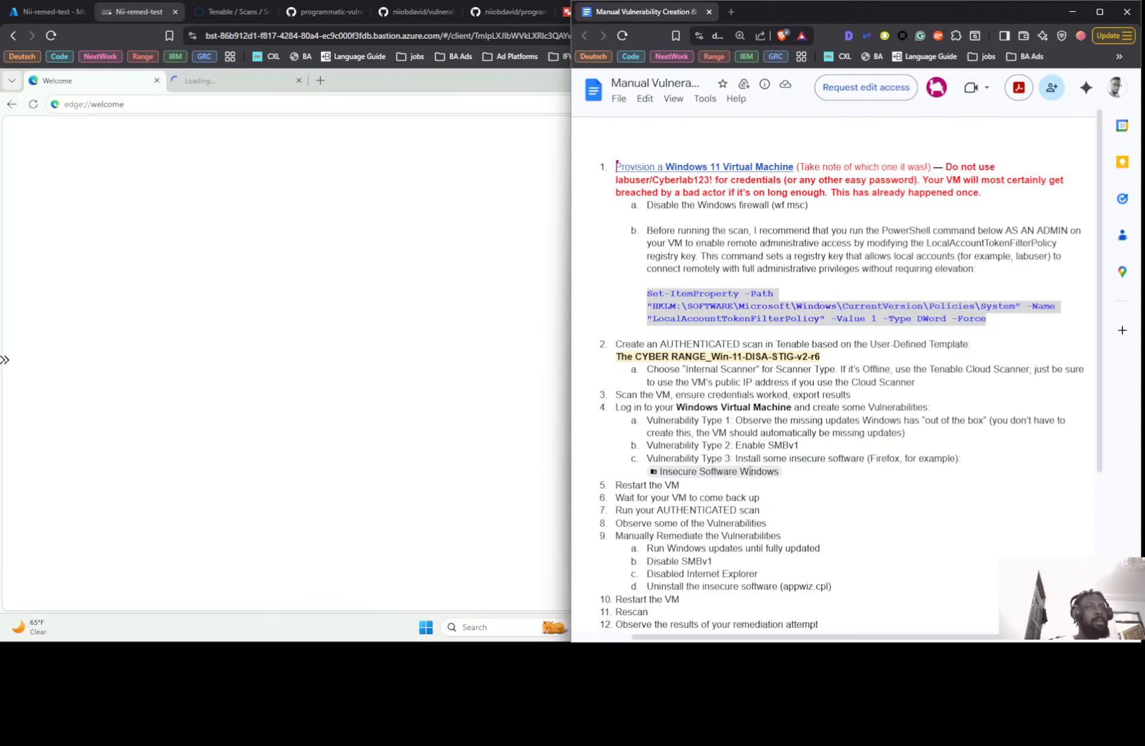
mouse_move(741, 479)
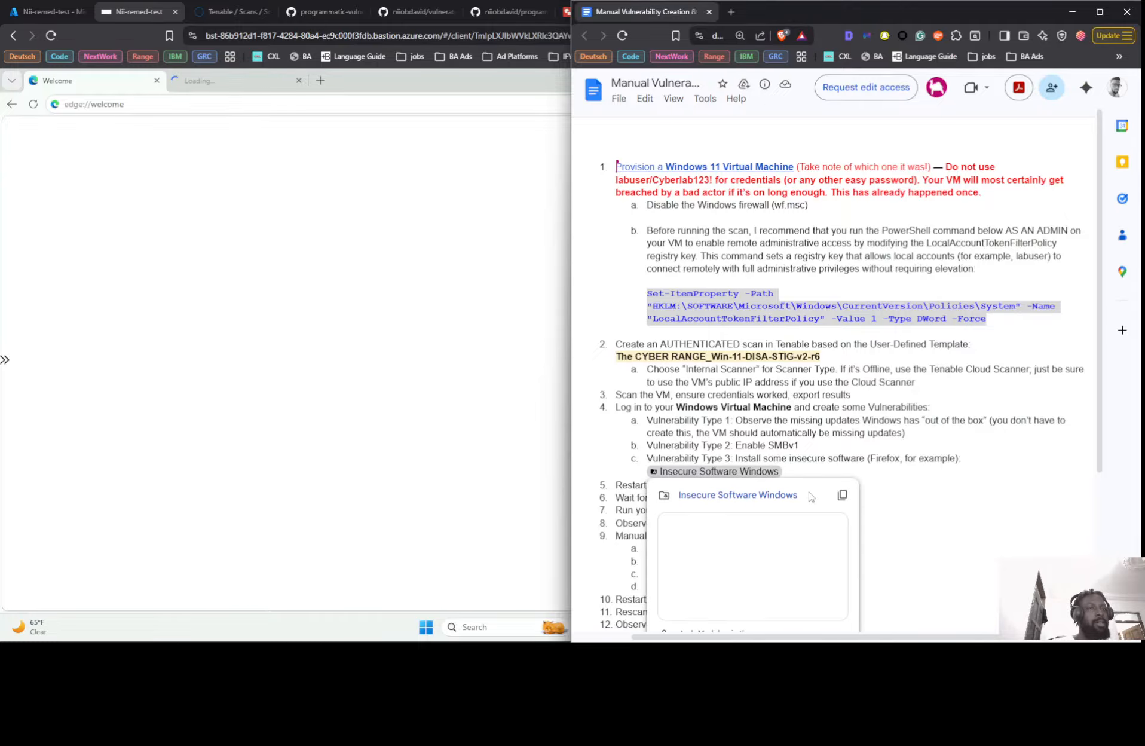
click(844, 496)
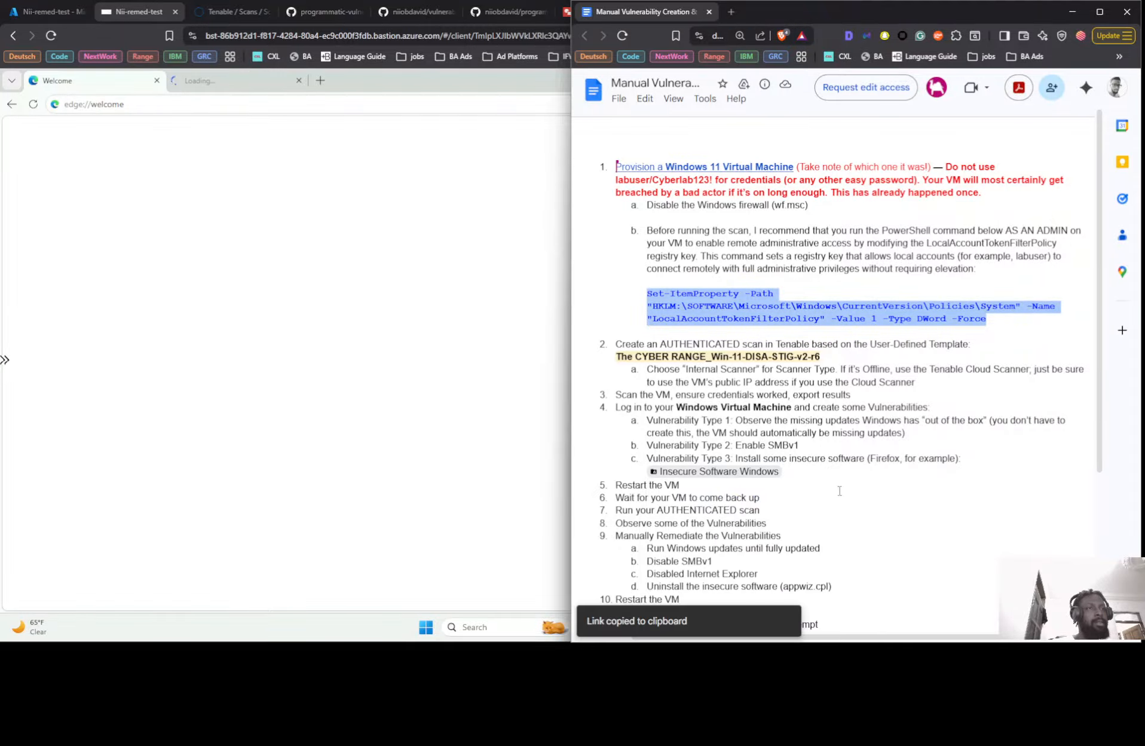
click(137, 105)
click(137, 105)
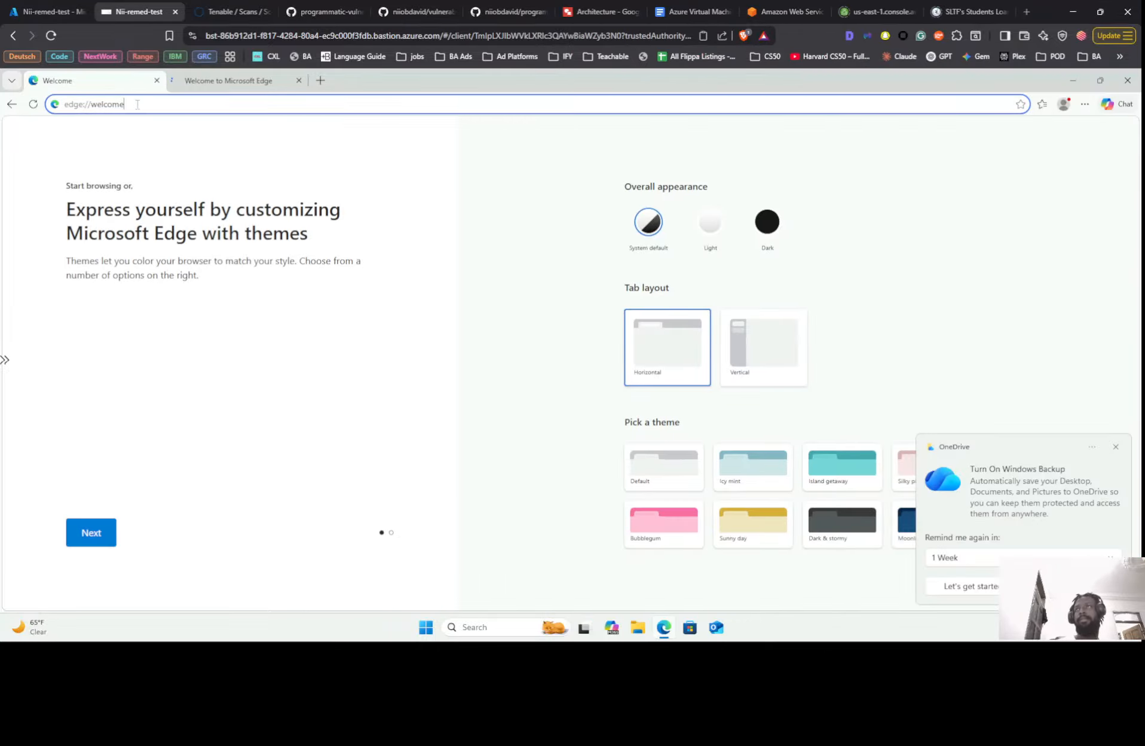
key(ctrl+a)
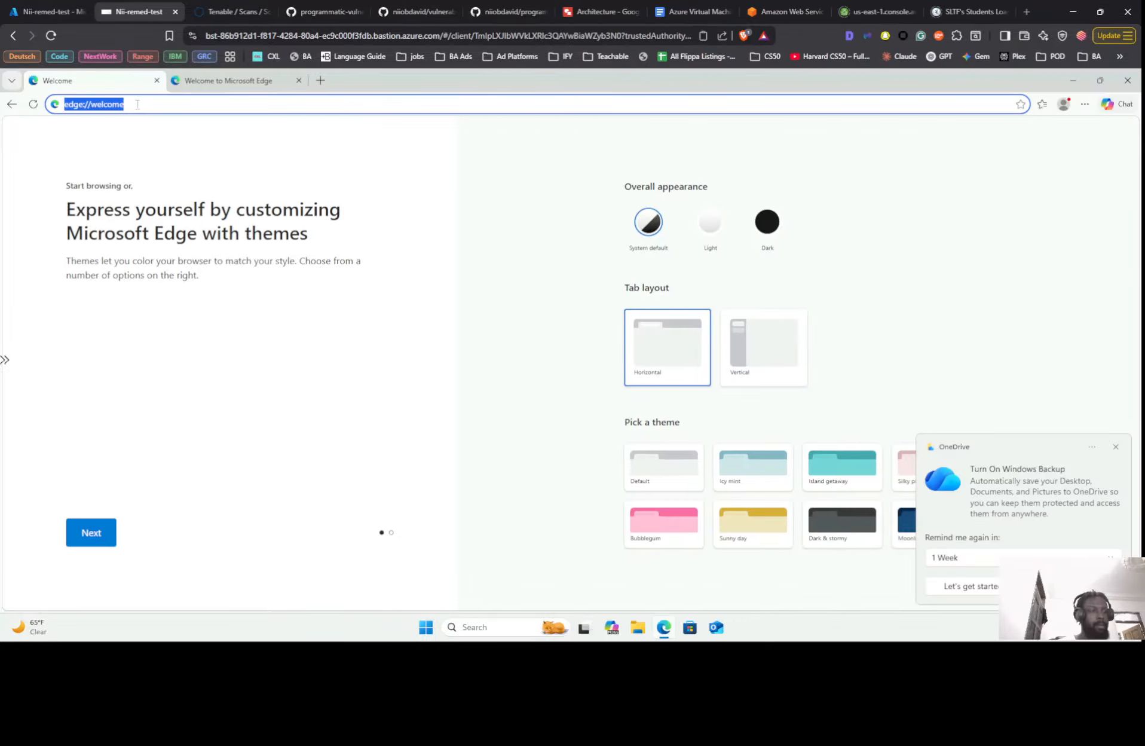
key(ctrl+v)
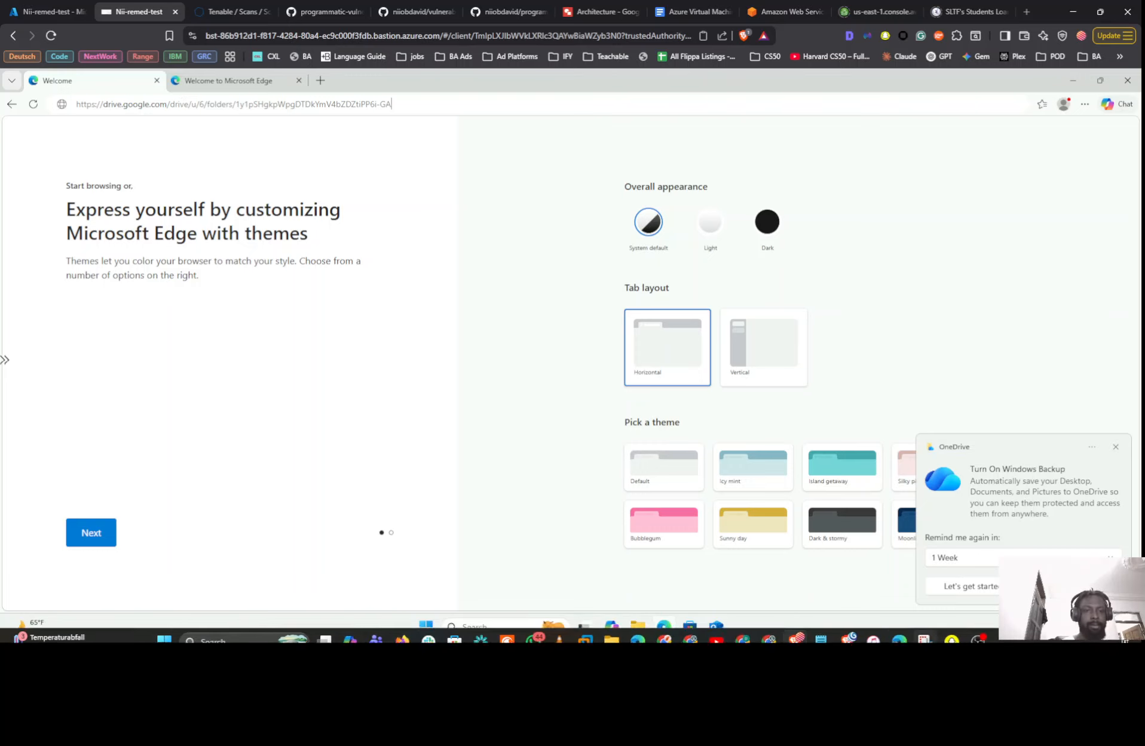
key(Return)
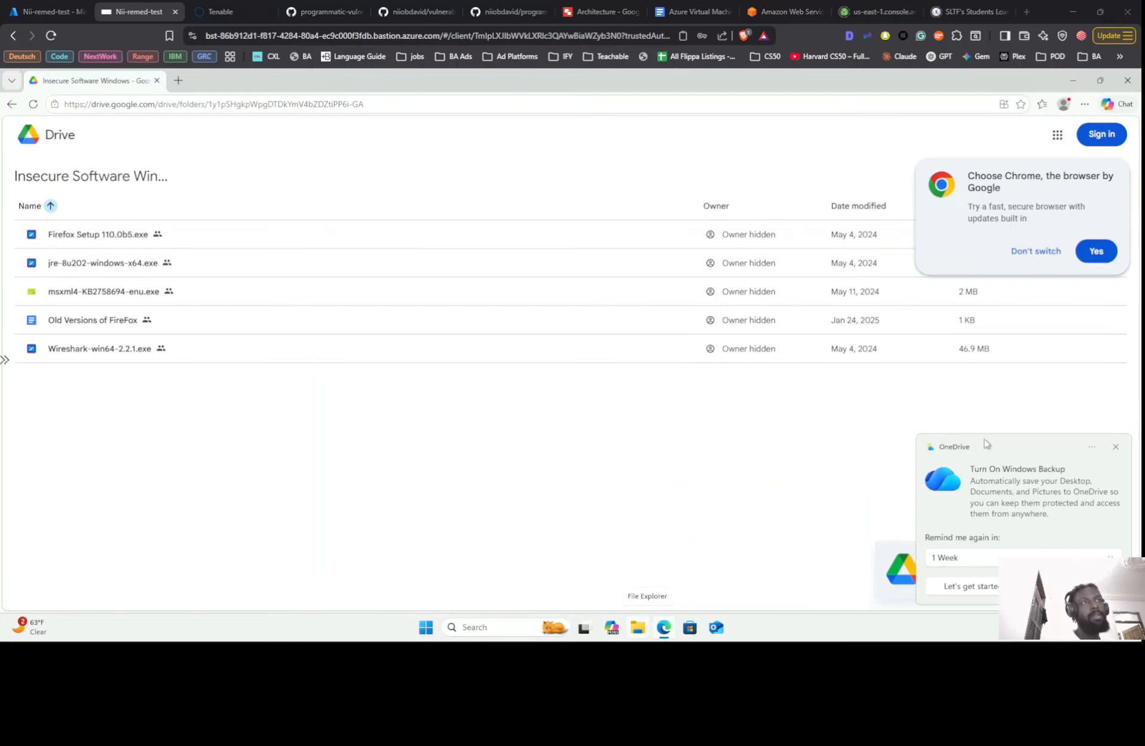
click(1027, 255)
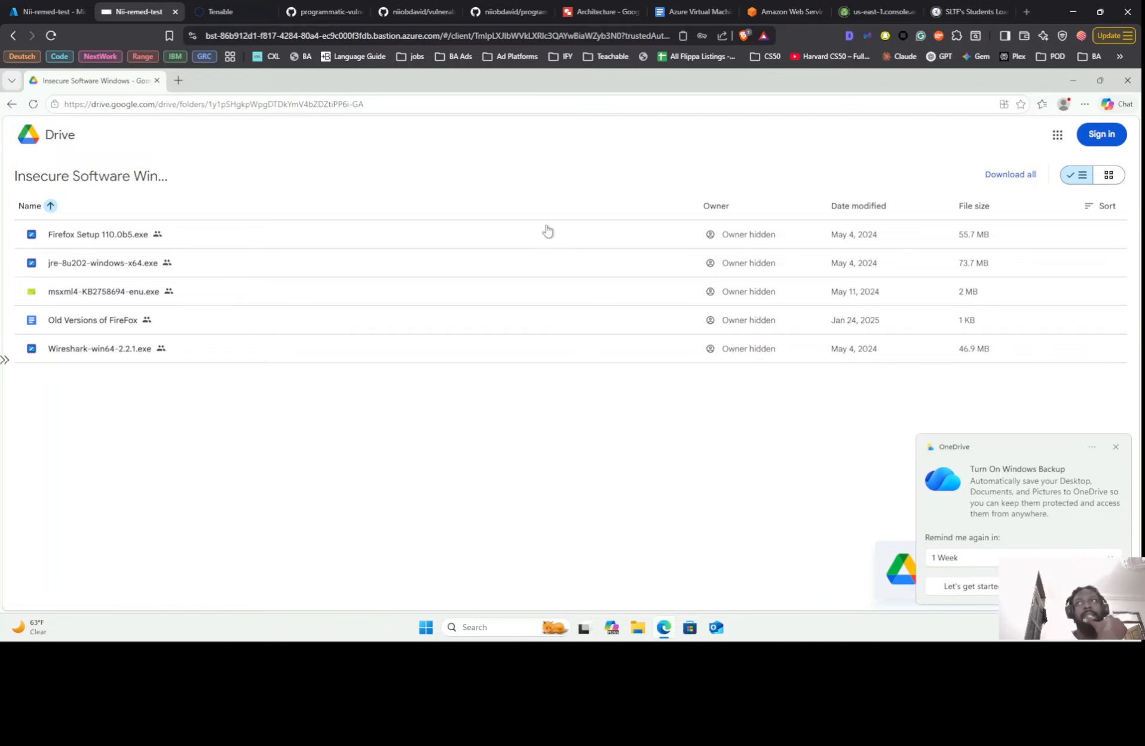
Download Firefox Setup 110.0b5.exe from the shared folder despite the file-type warning, and dismiss the OneDrive backup notification.
mouse_move(1042, 239)
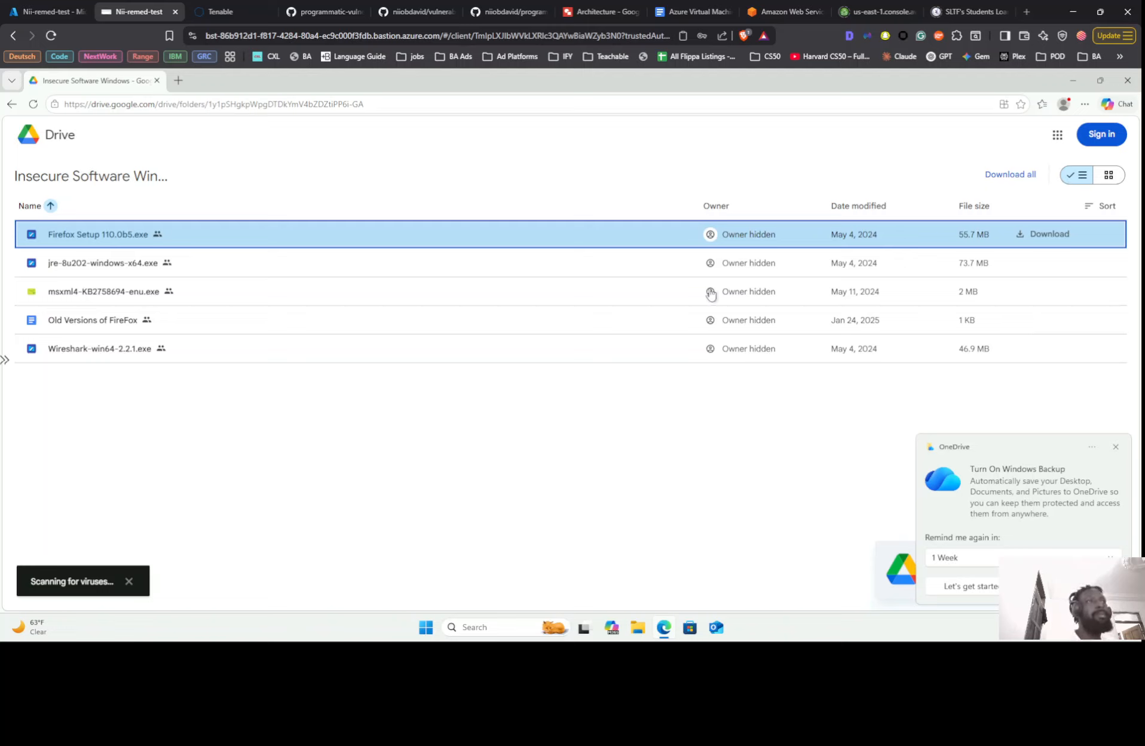
click(1117, 447)
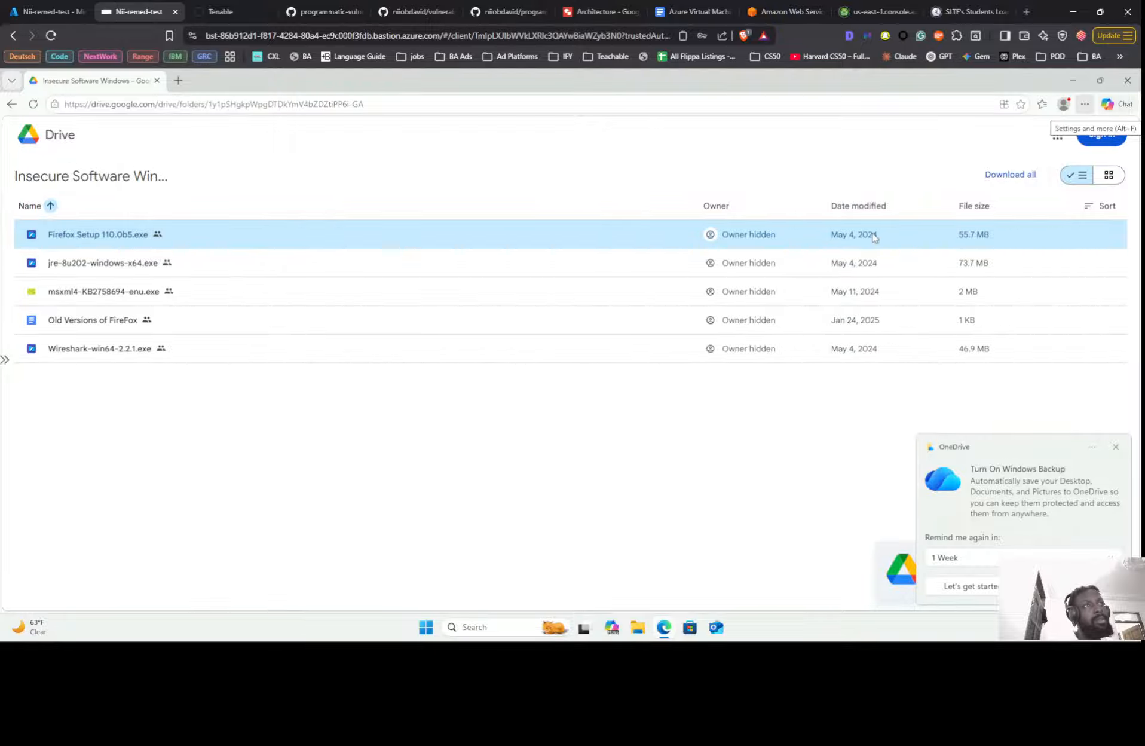
double_click(828, 235)
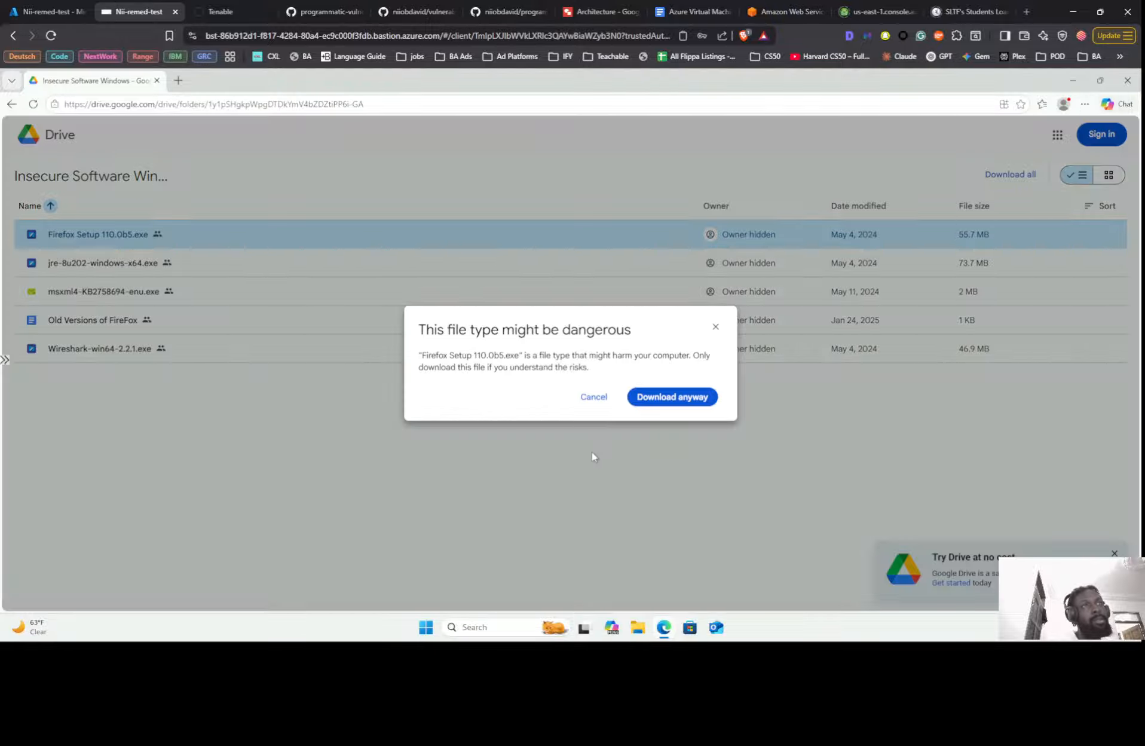
click(679, 399)
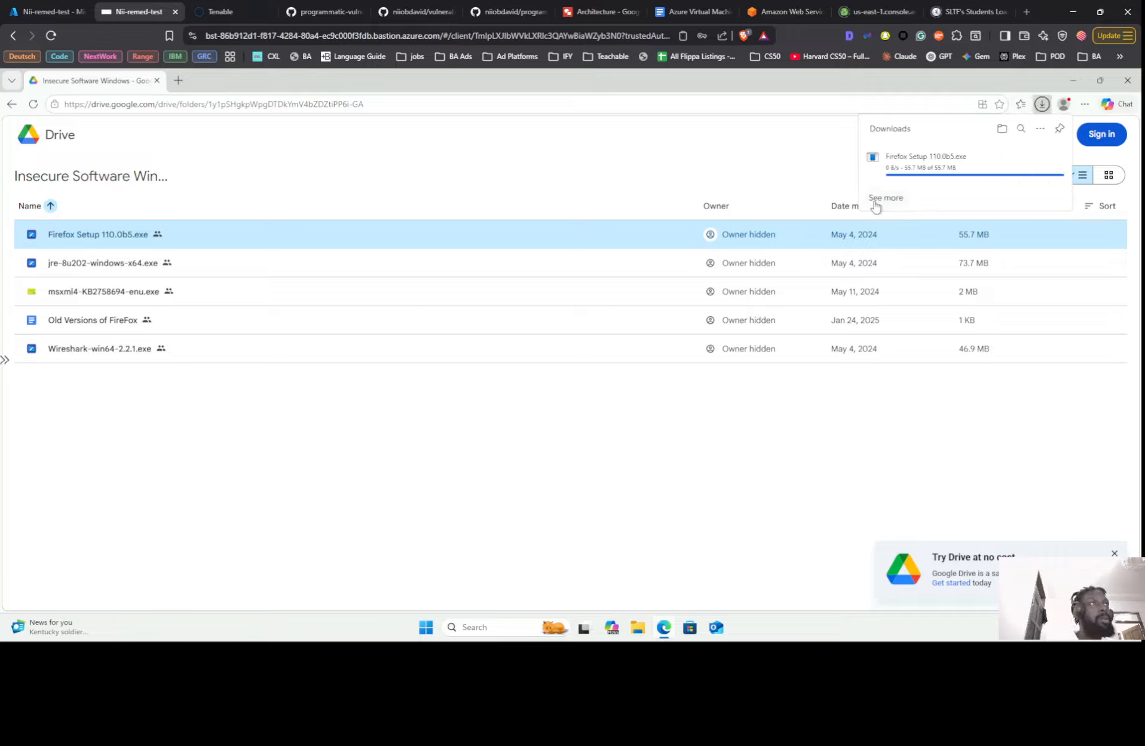
mouse_move(983, 186)
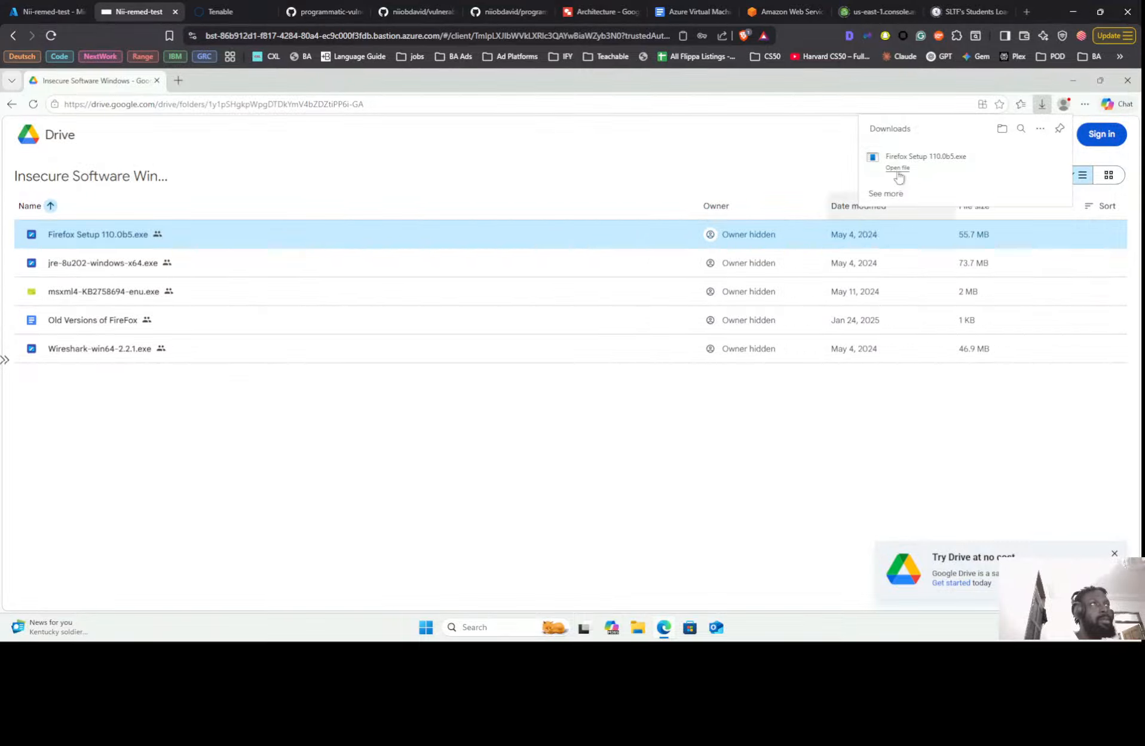
Run the downloaded Firefox setup, launch Control Panel in the VM, and install Firefox with the Standard setup type in the default location.
click(898, 171)
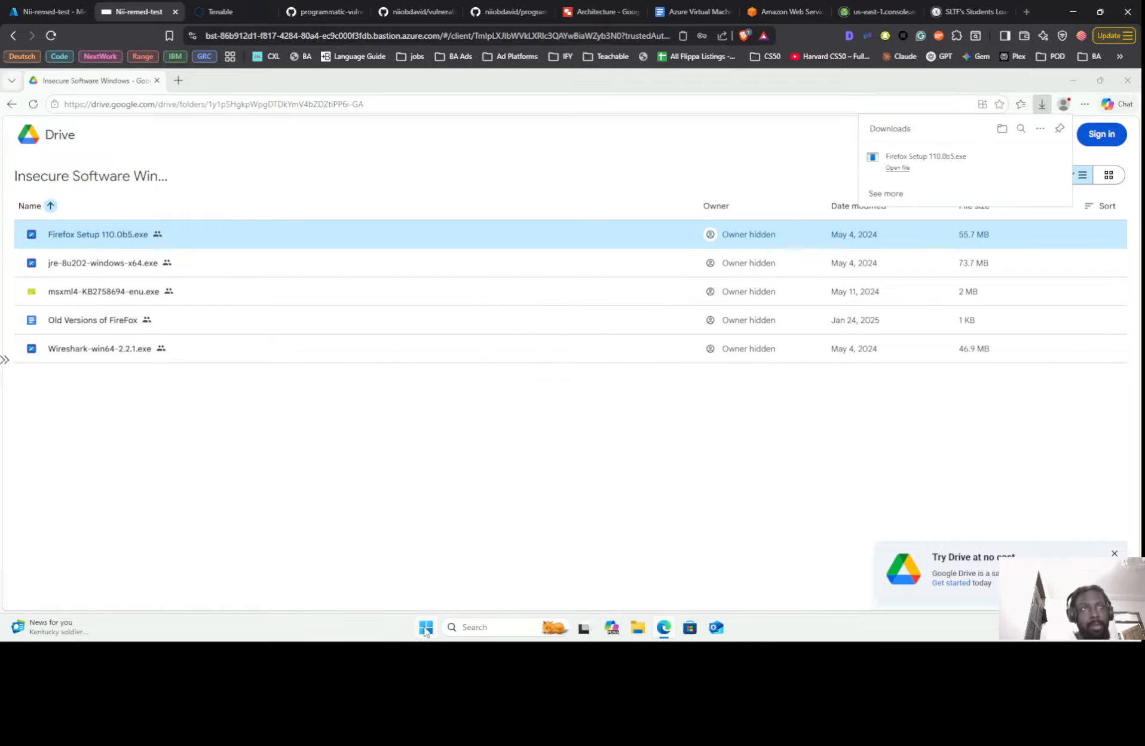
click(426, 628)
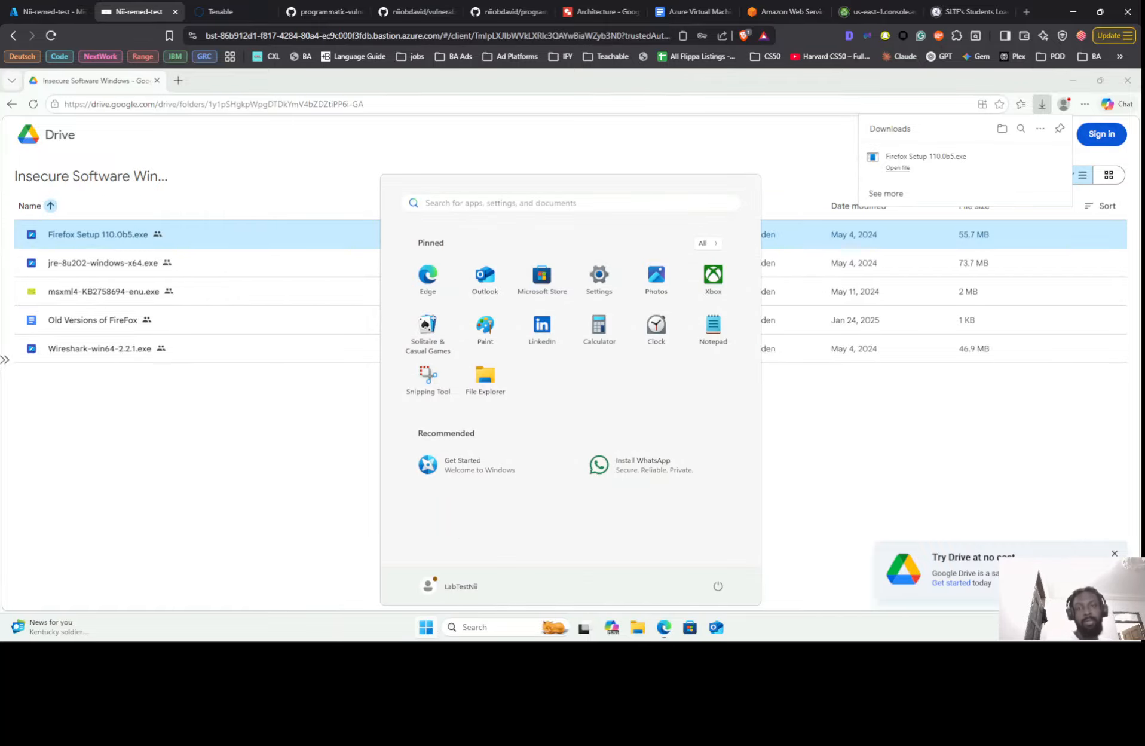
text(con)
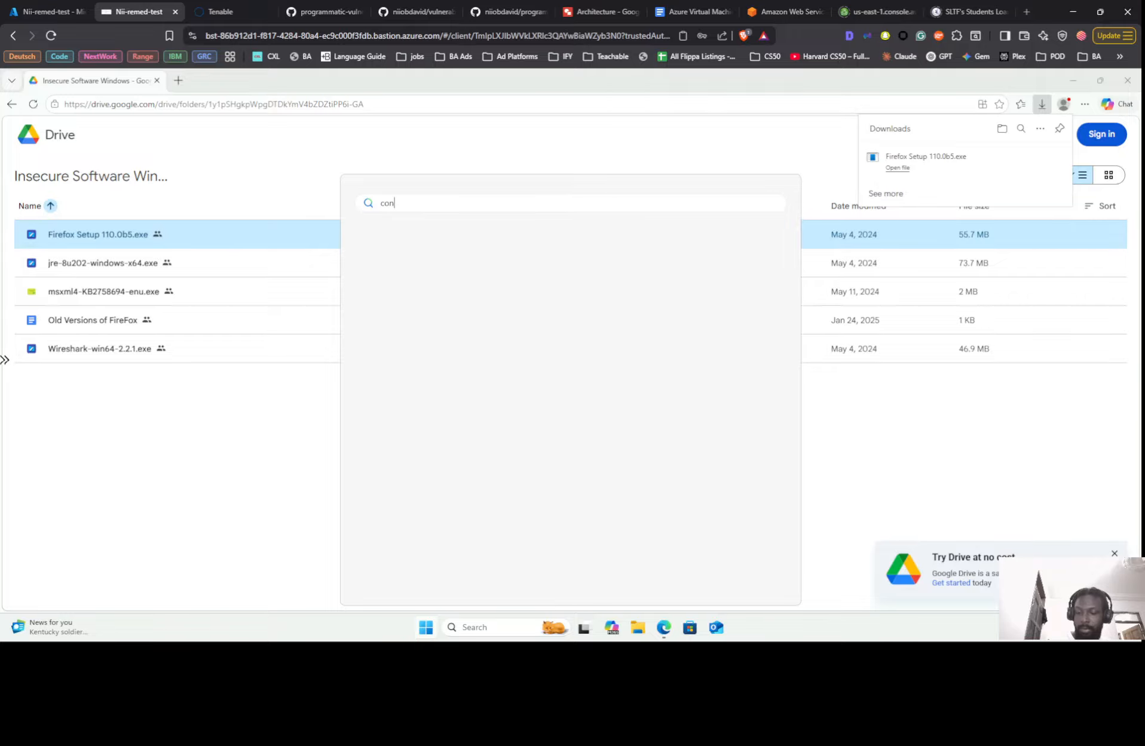
text(trol)
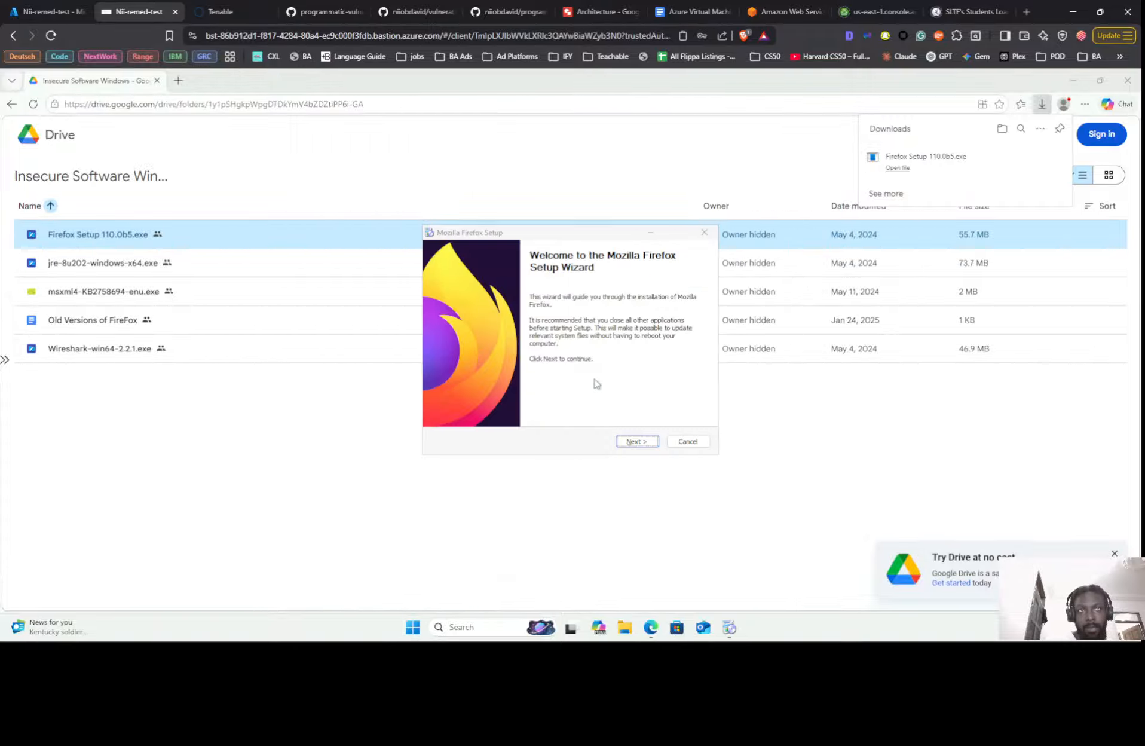
click(648, 447)
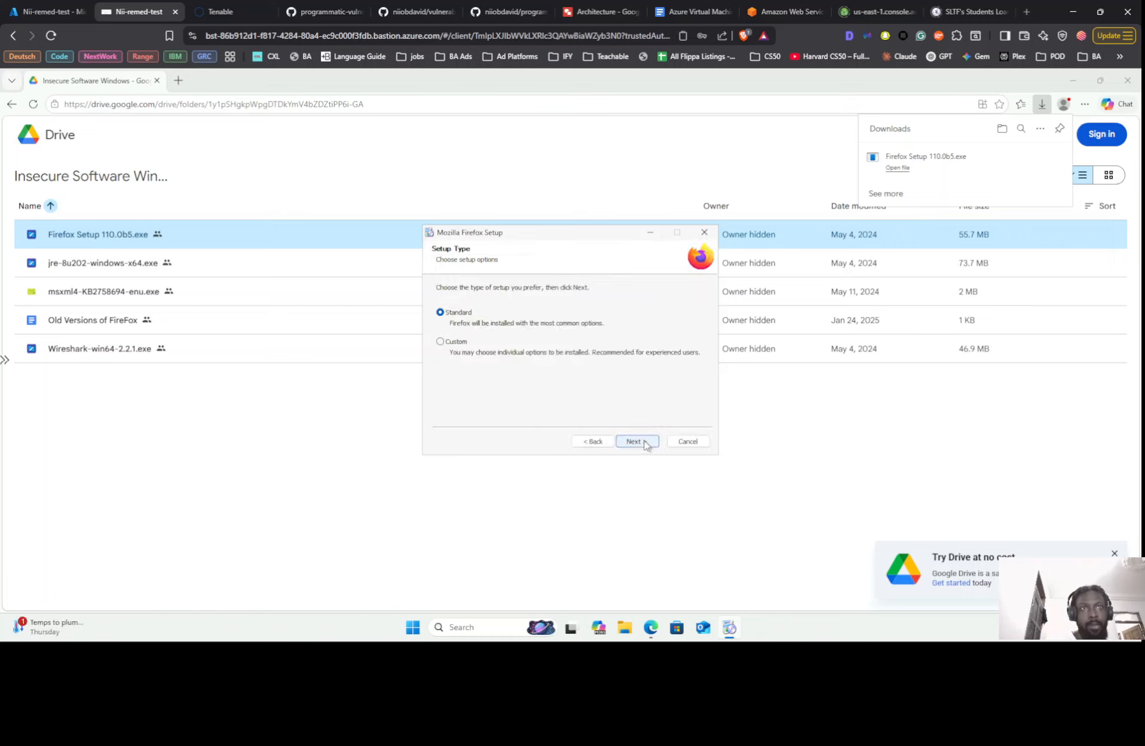
click(637, 442)
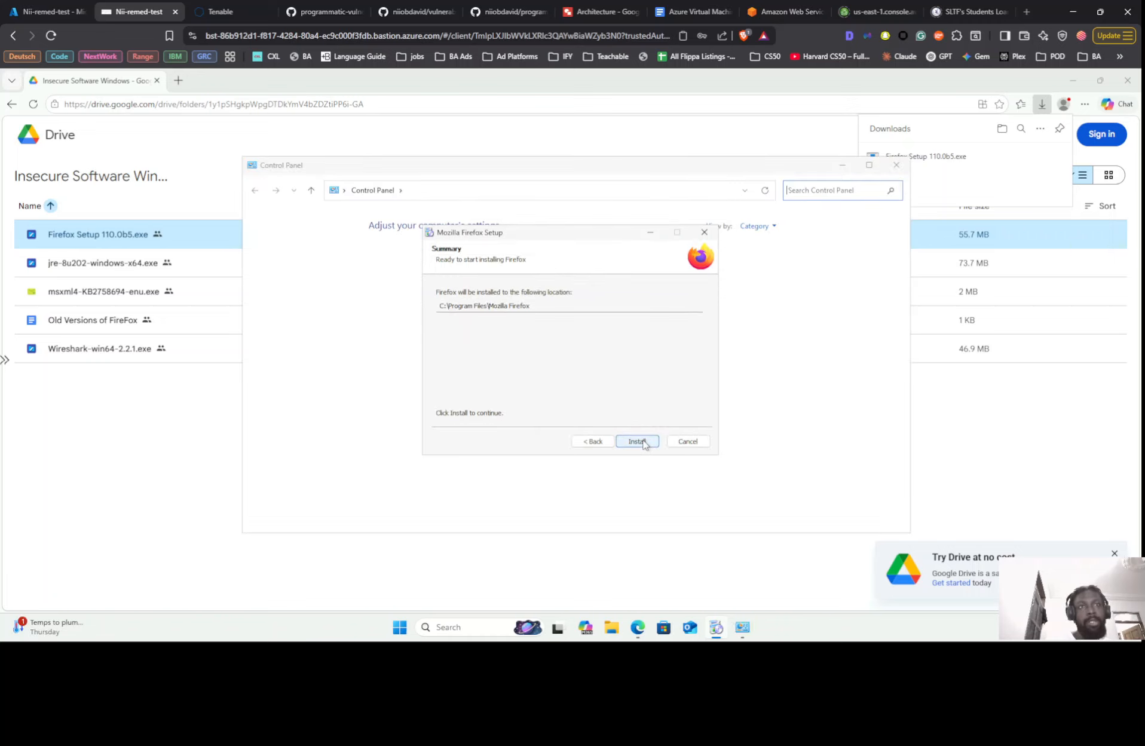
click(637, 442)
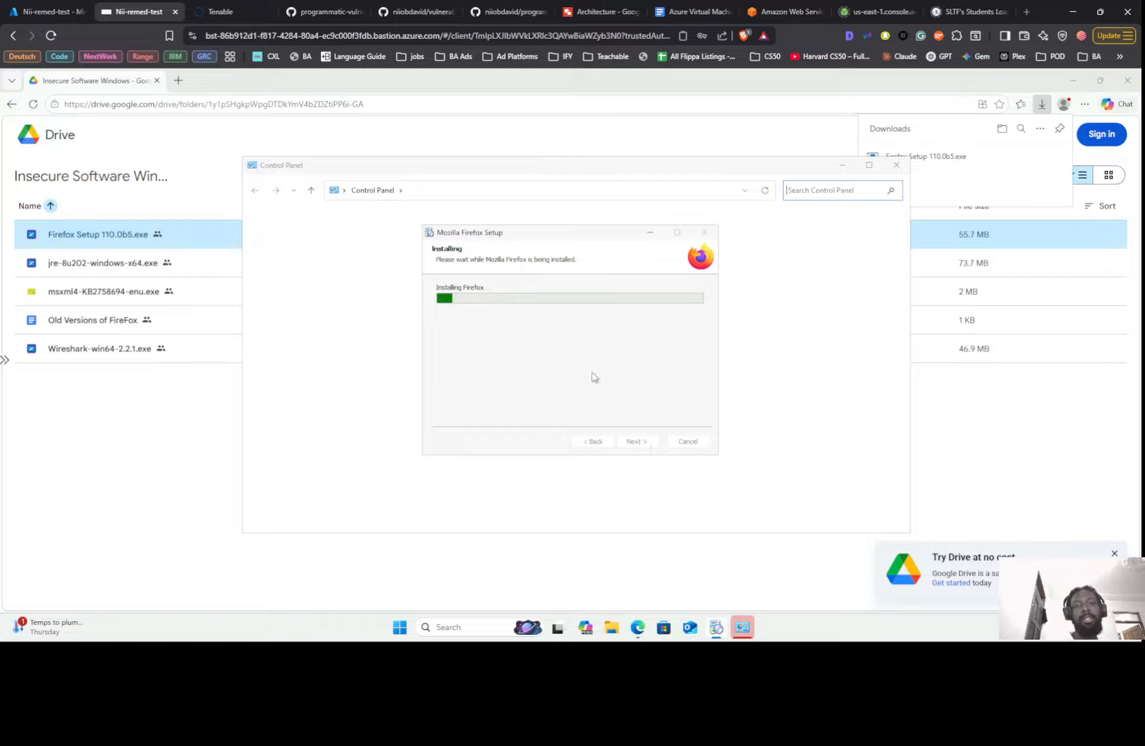
Open the Windows Features dialog from Control Panel's Programs settings and review the remaining vulnerability steps in the lab document.
click(302, 331)
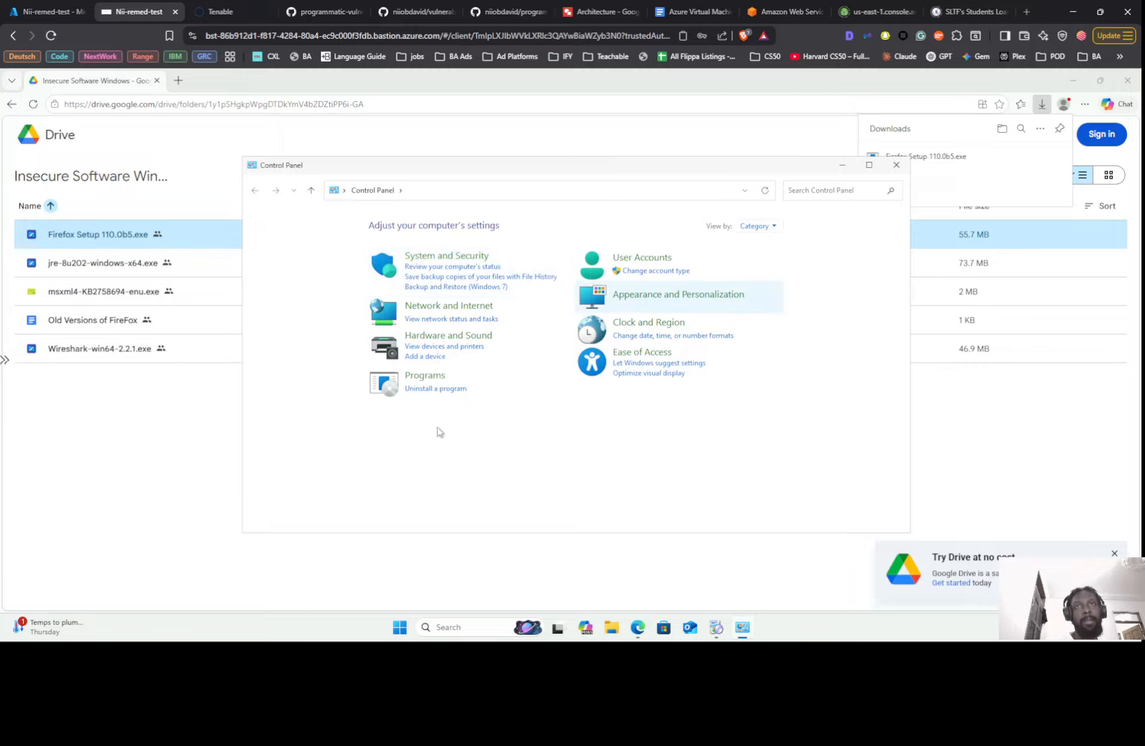
click(426, 376)
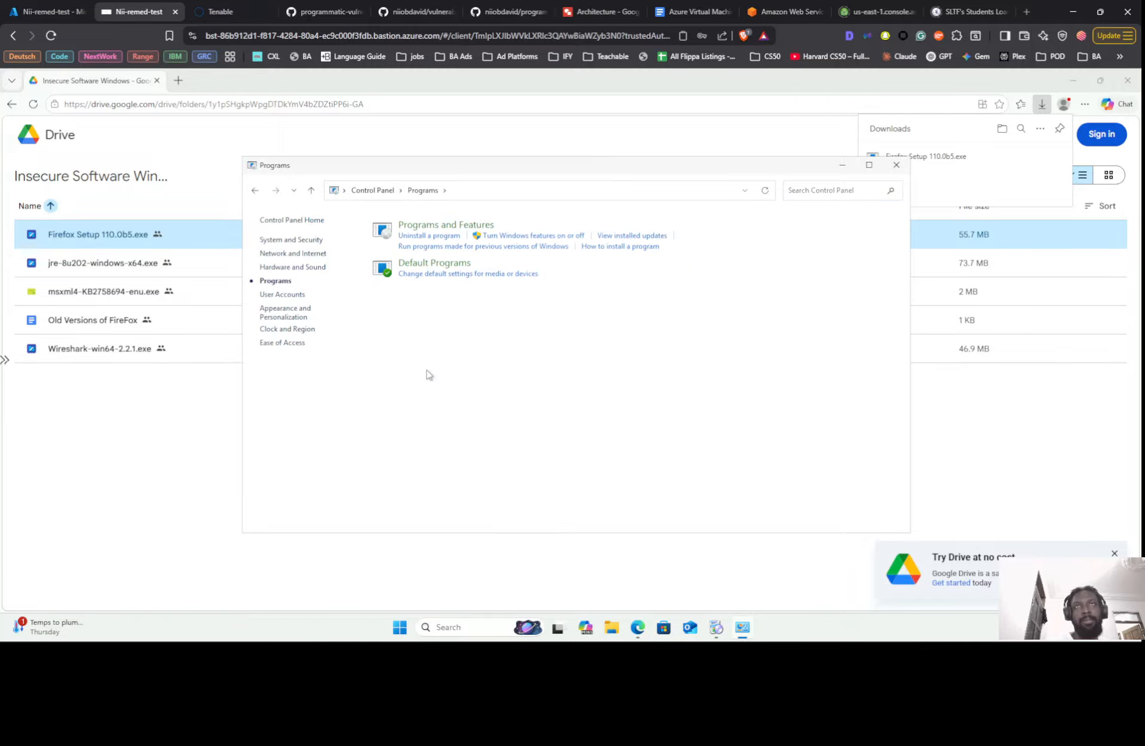
click(512, 241)
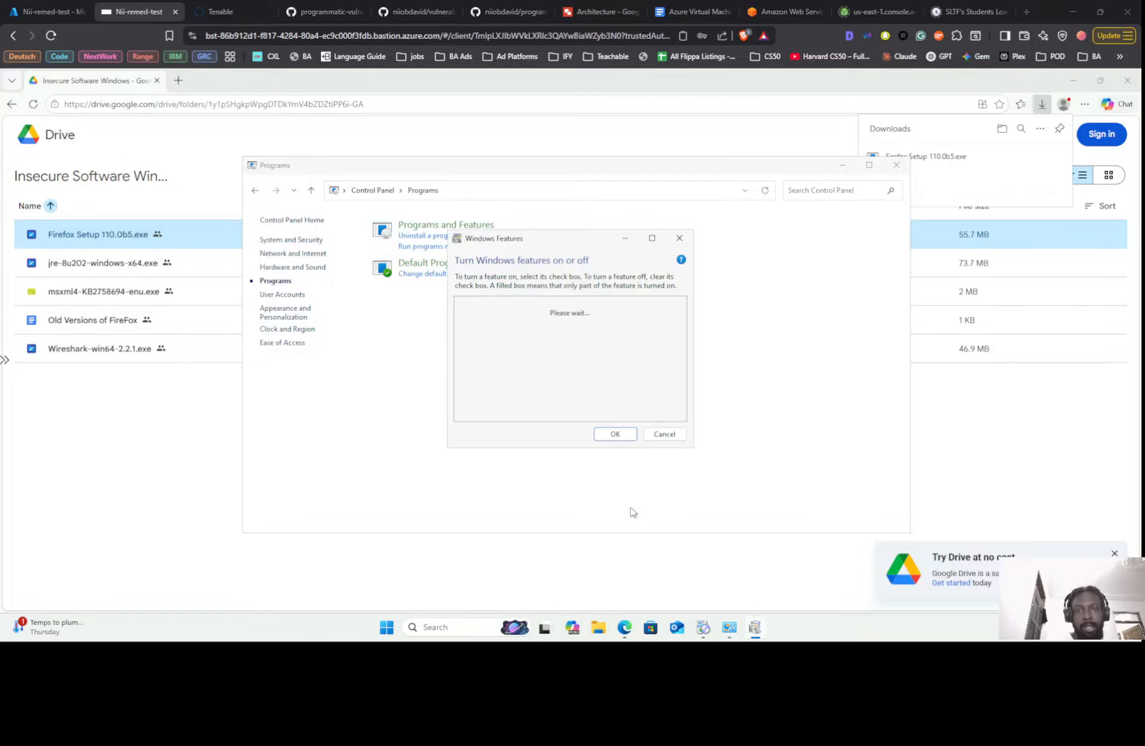
key(alt+Tab)
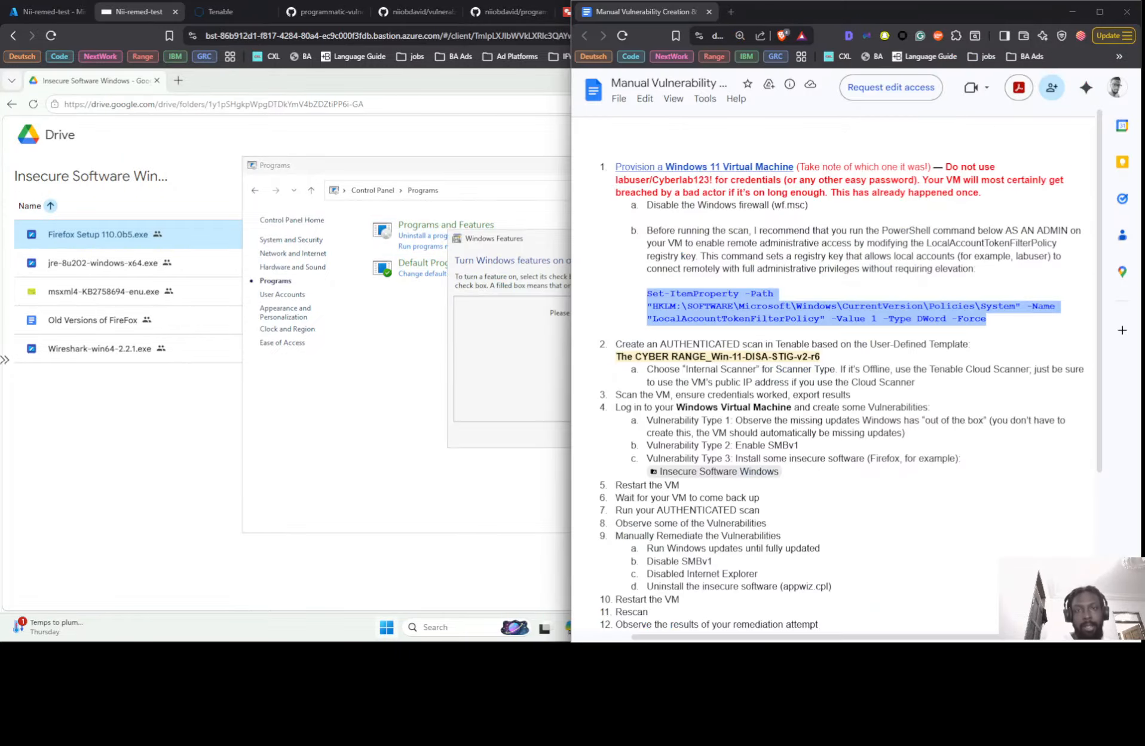
scroll(726, 425, down, 4)
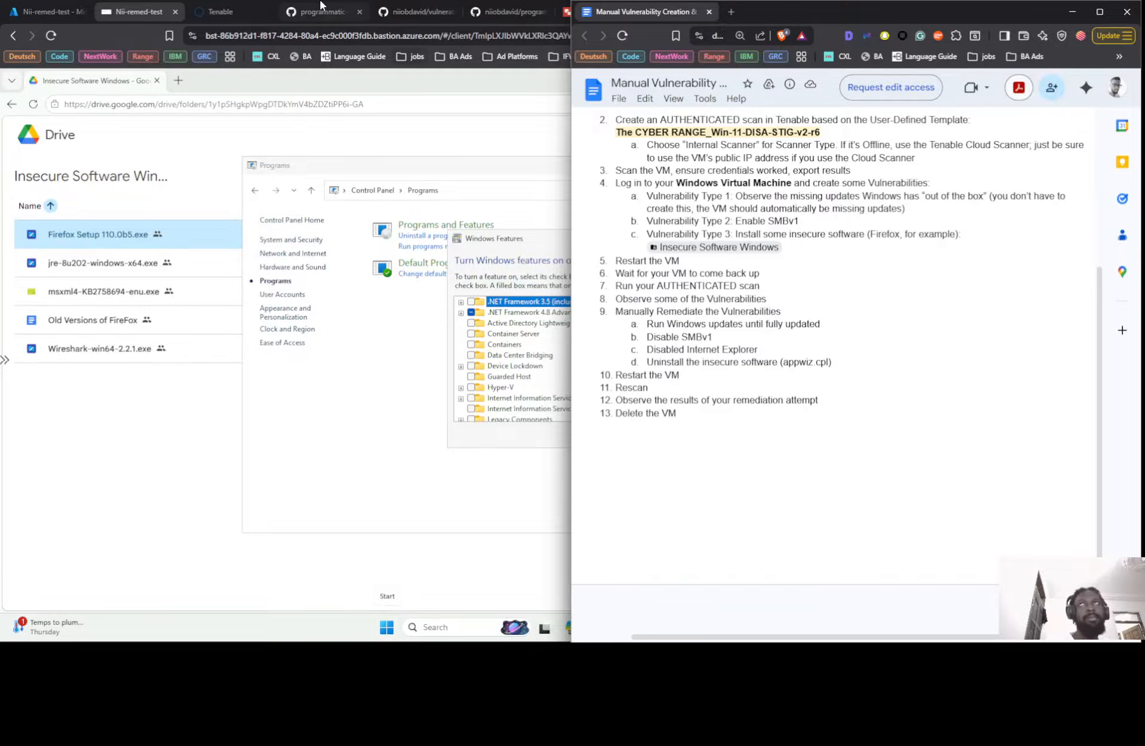
Switch to Tenable and sign back in with the saved account password.
click(254, 9)
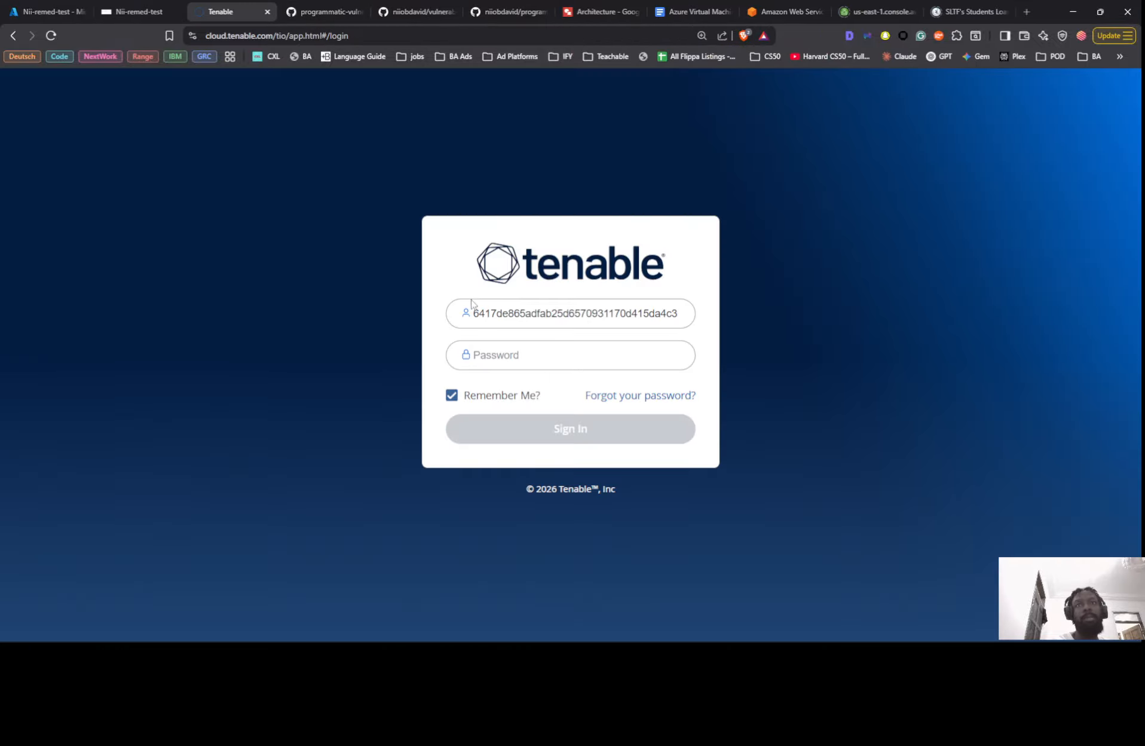
click(518, 344)
click(538, 395)
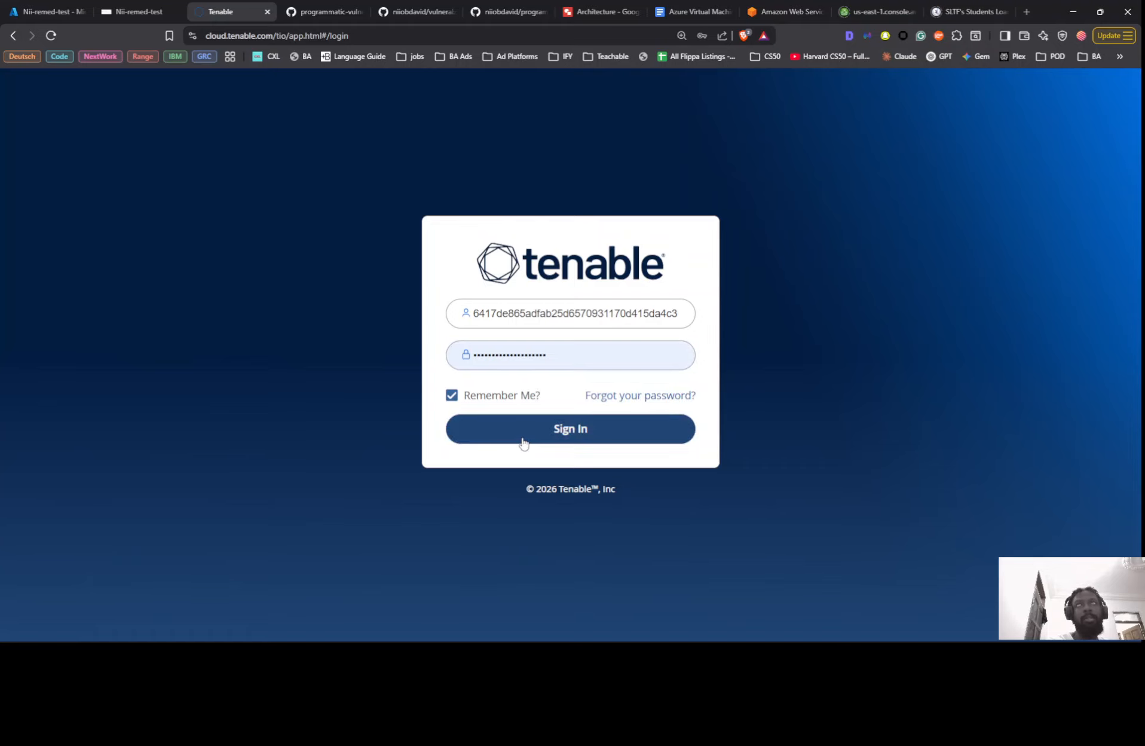
click(523, 442)
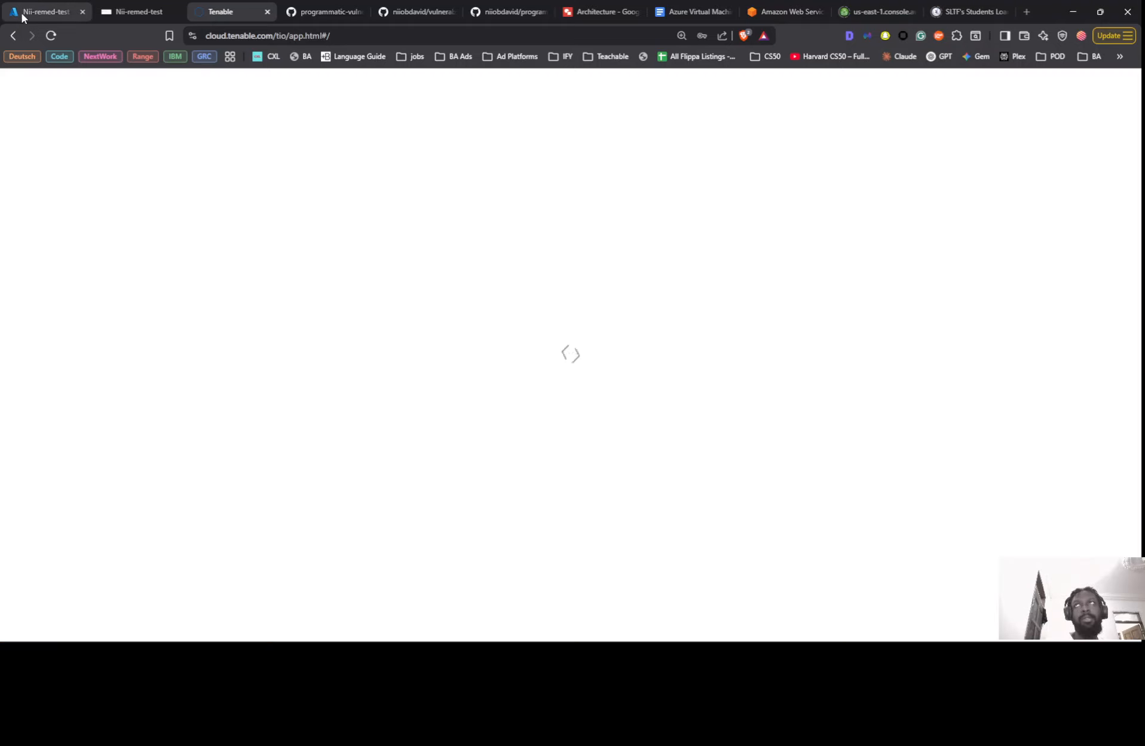
Return to the VM and expand SMB 1.0/CIFS File Sharing Support in the Windows Features list.
click(146, 11)
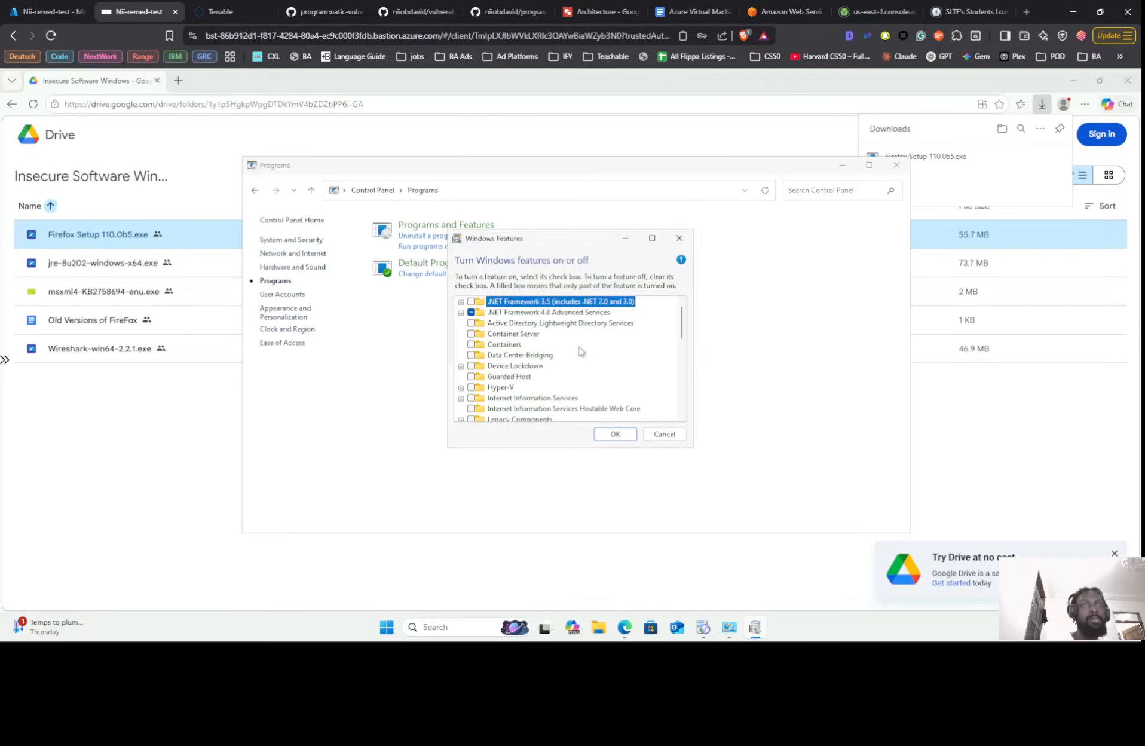
scroll(517, 366, down, 6)
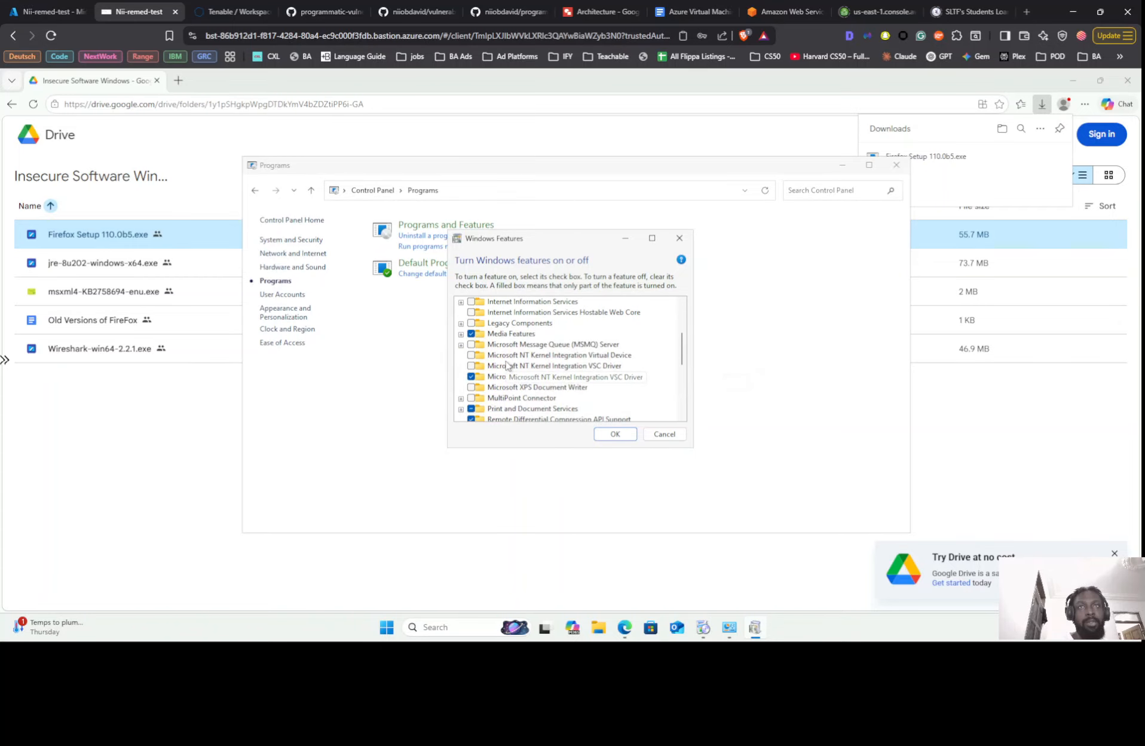
scroll(507, 366, down, 2)
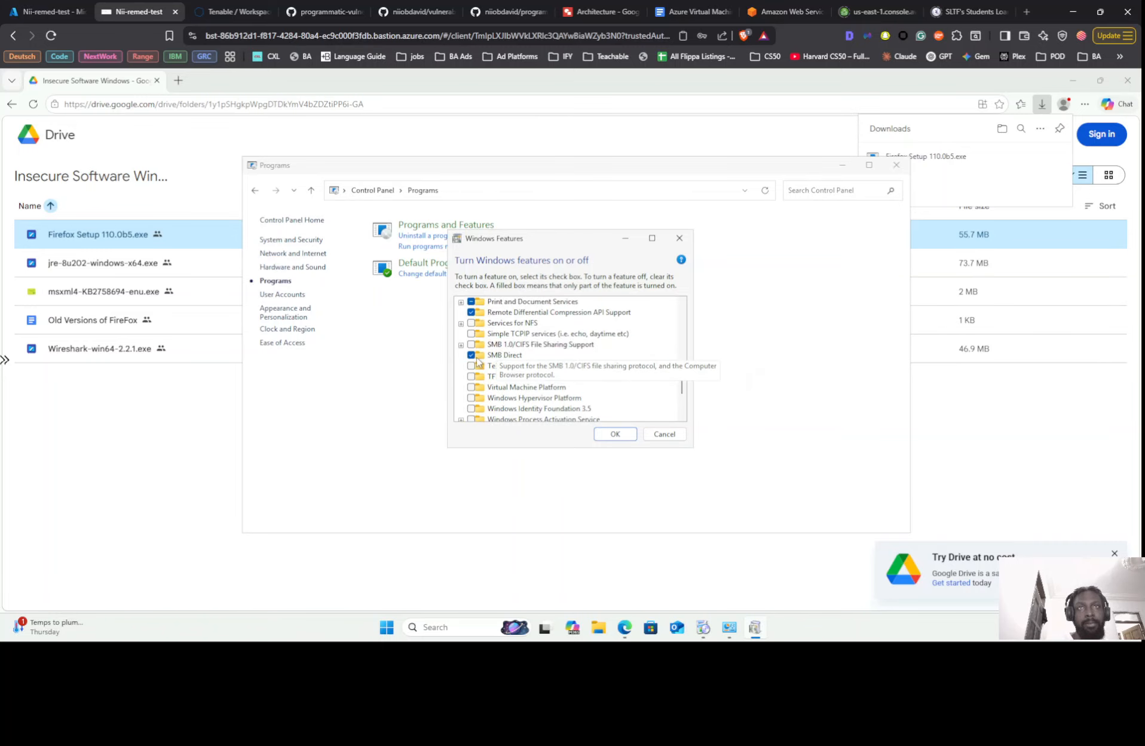
click(461, 346)
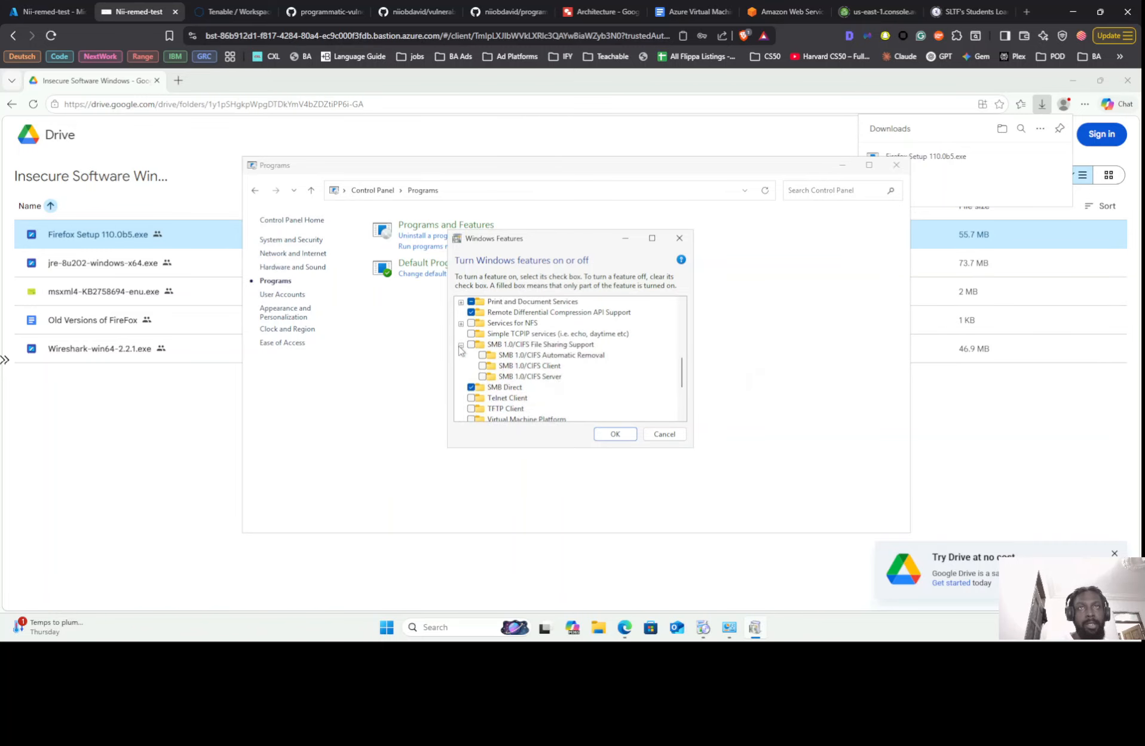
Switch to Tenable, open the scans list in Vulnerability Management and check the status of the Windows 11 STIG test scan.
click(227, 11)
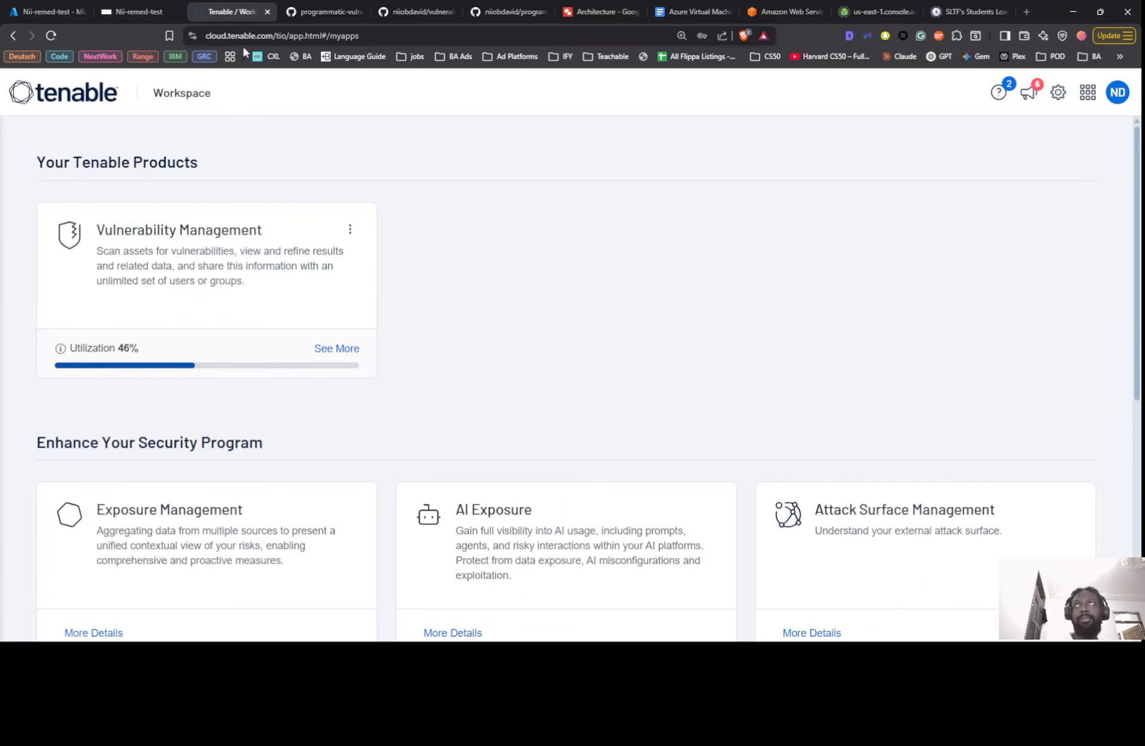
click(193, 253)
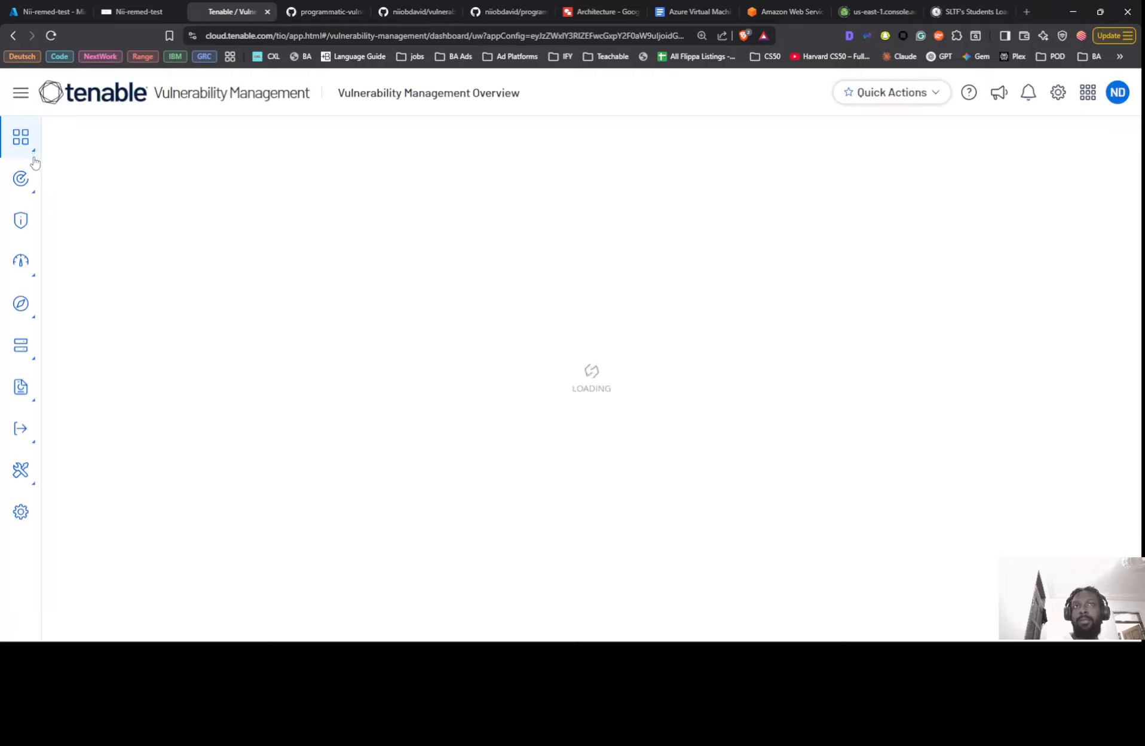
click(30, 183)
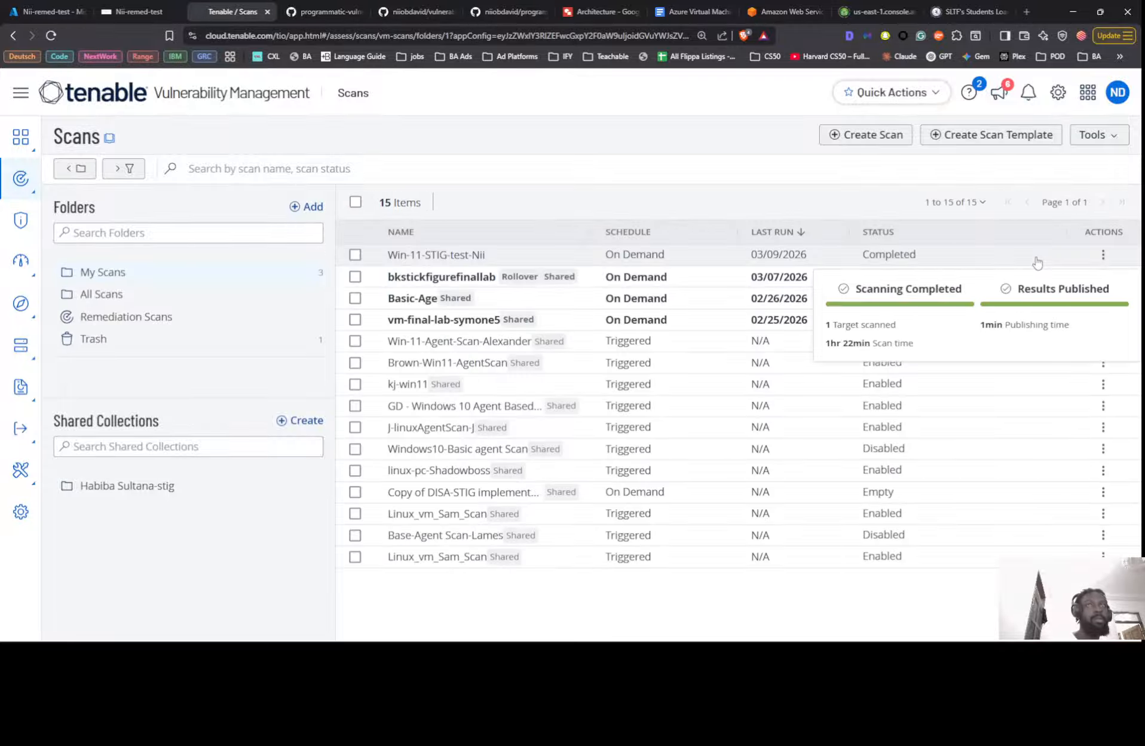
Open the full details of the Windows 11 STIG test scan and export its results as a PDF.
click(1037, 262)
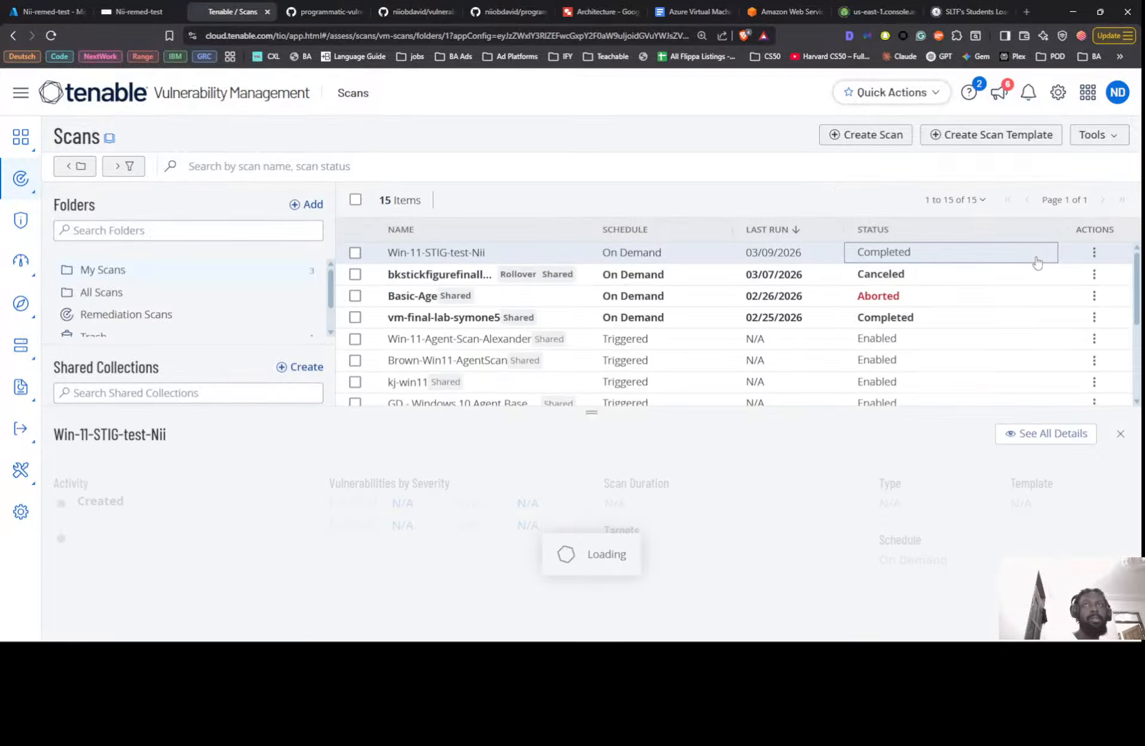
click(1056, 438)
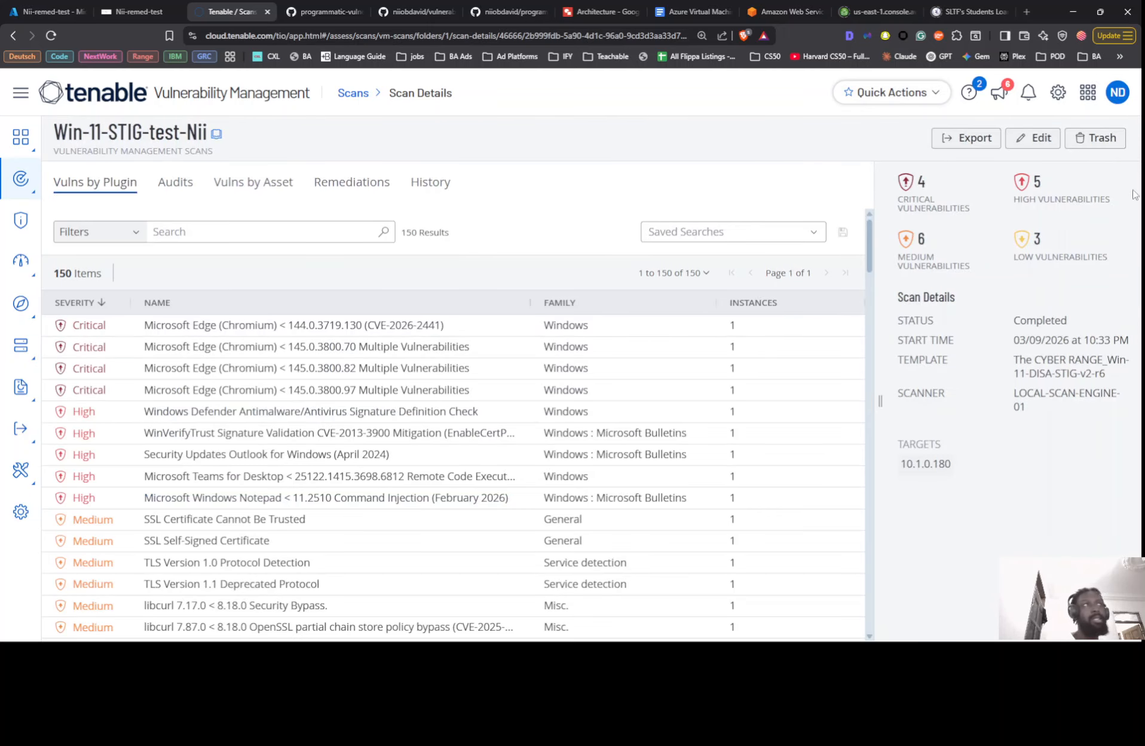
click(978, 139)
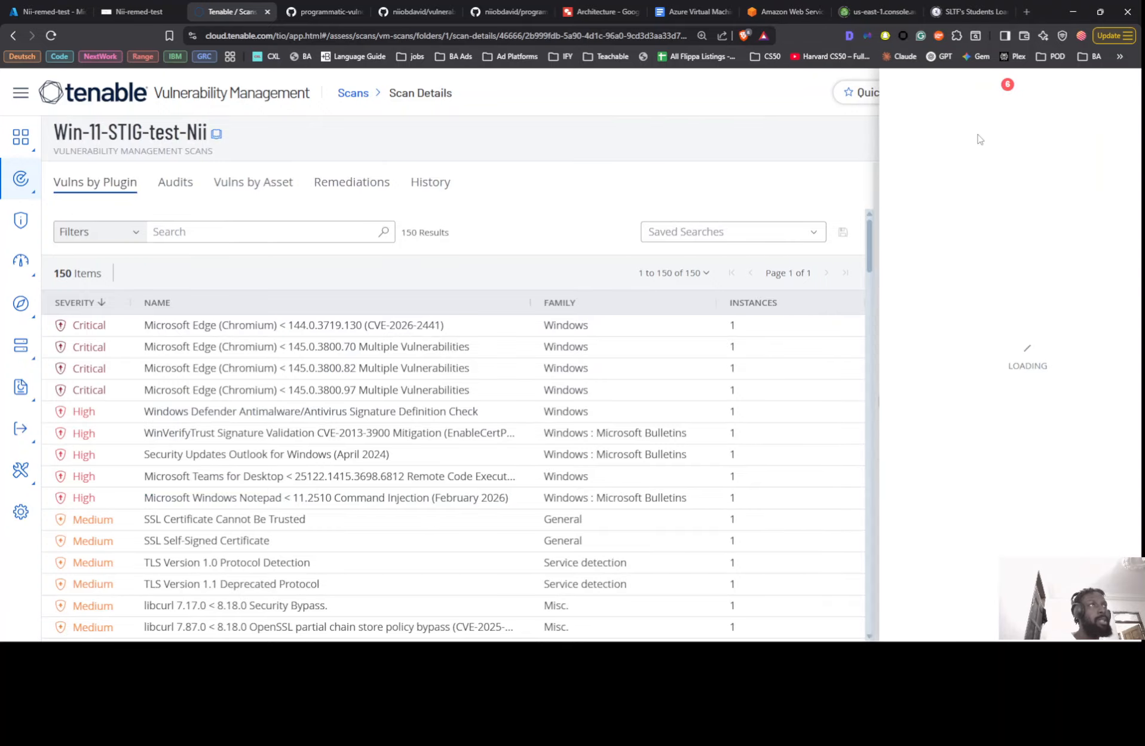
click(888, 257)
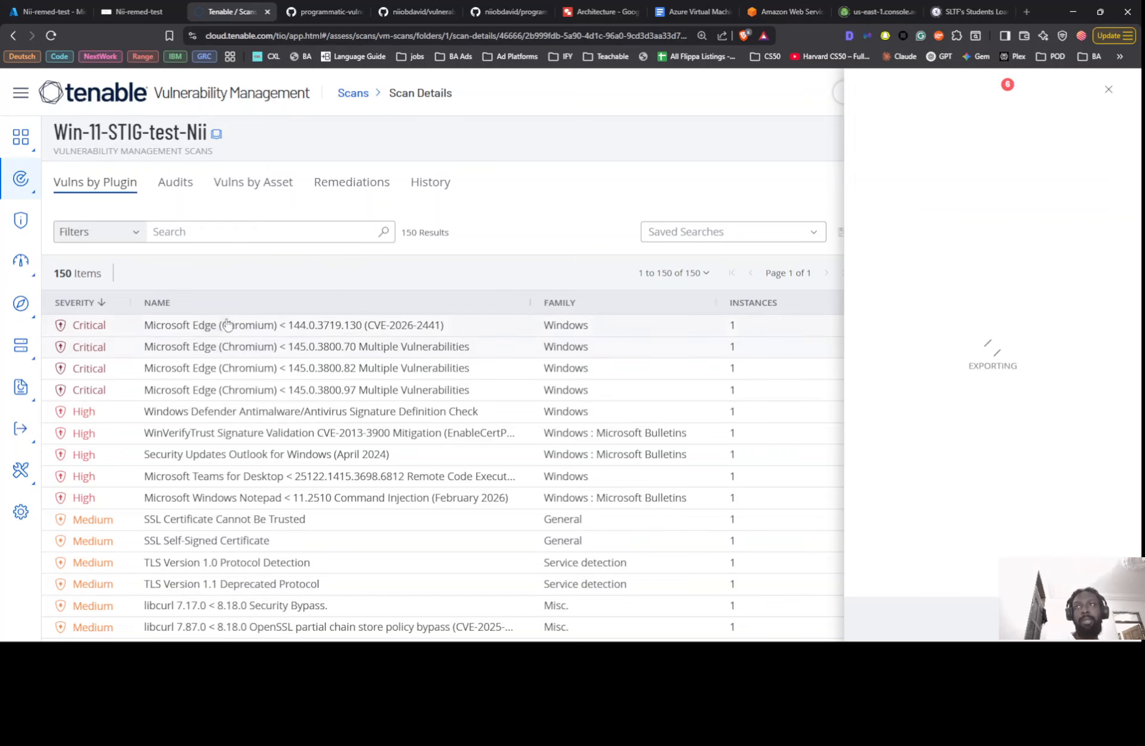
Save the exported report as Scan 1.pdf in the Manual Remediation Scan folder, replacing the existing file.
key(alt+Tab)
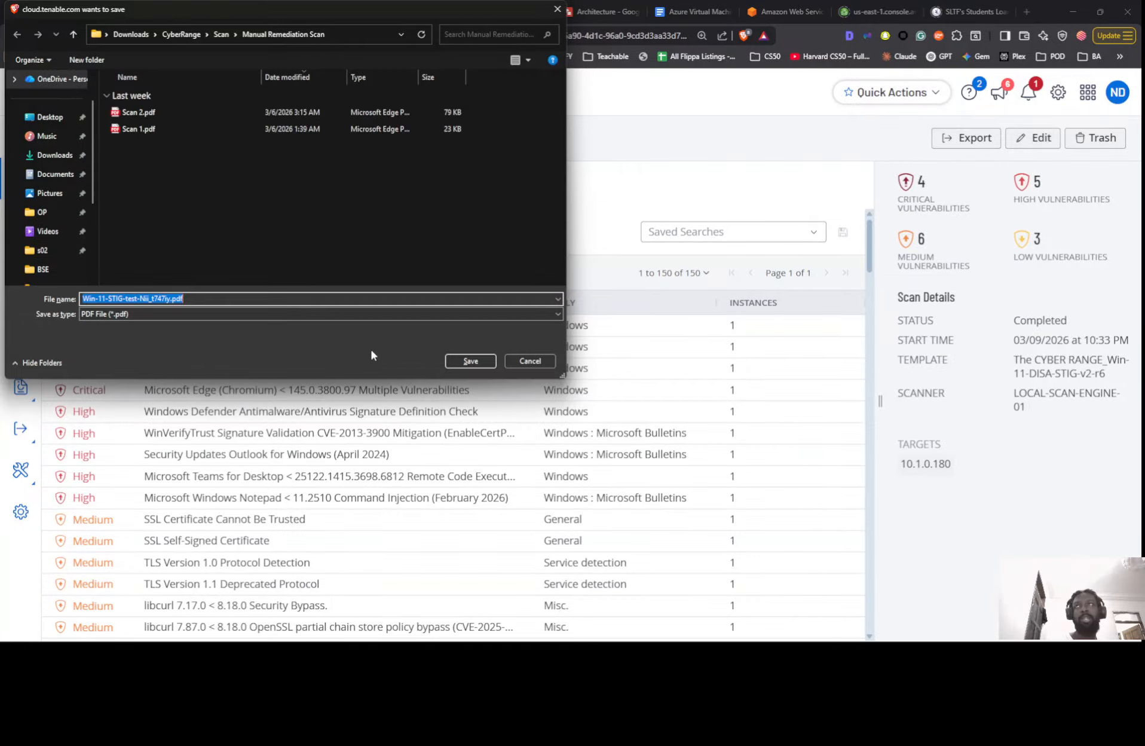
click(183, 157)
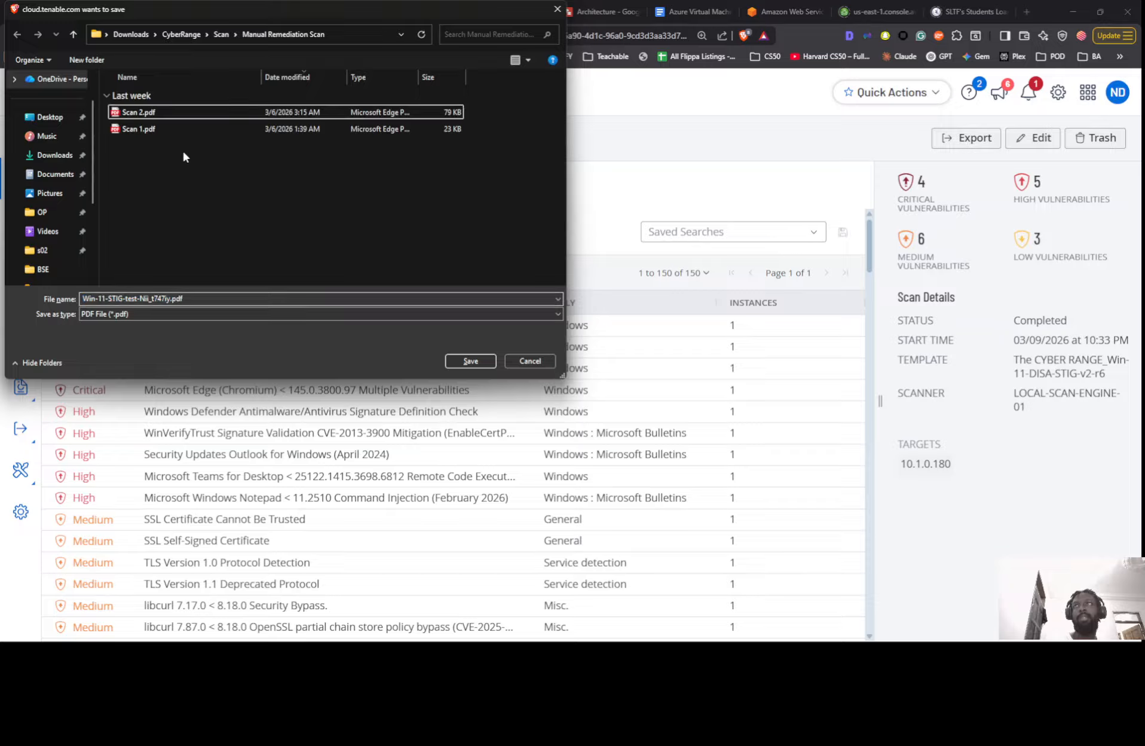
click(133, 129)
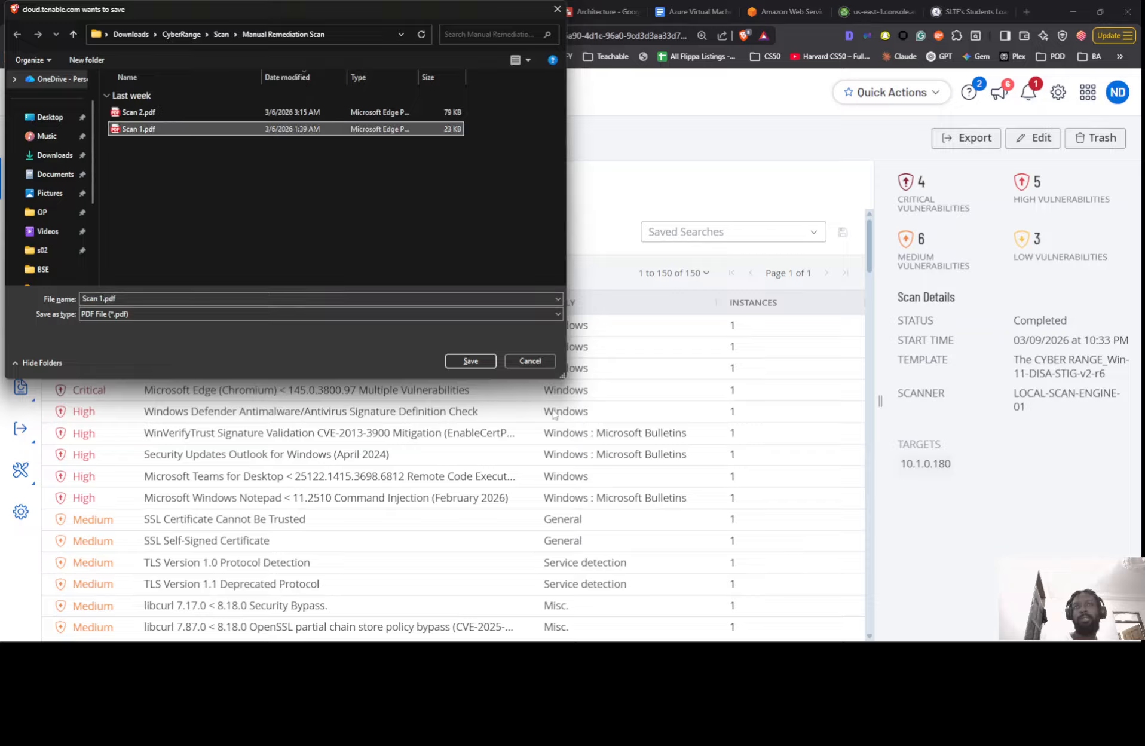
click(471, 361)
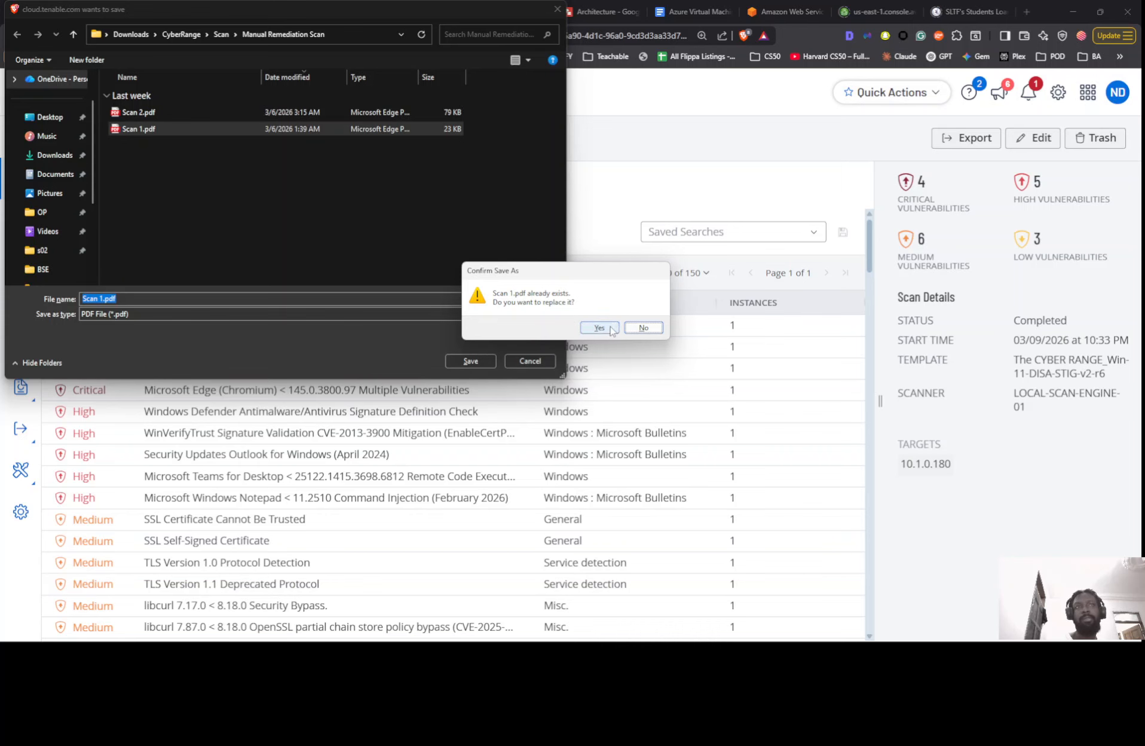
click(599, 327)
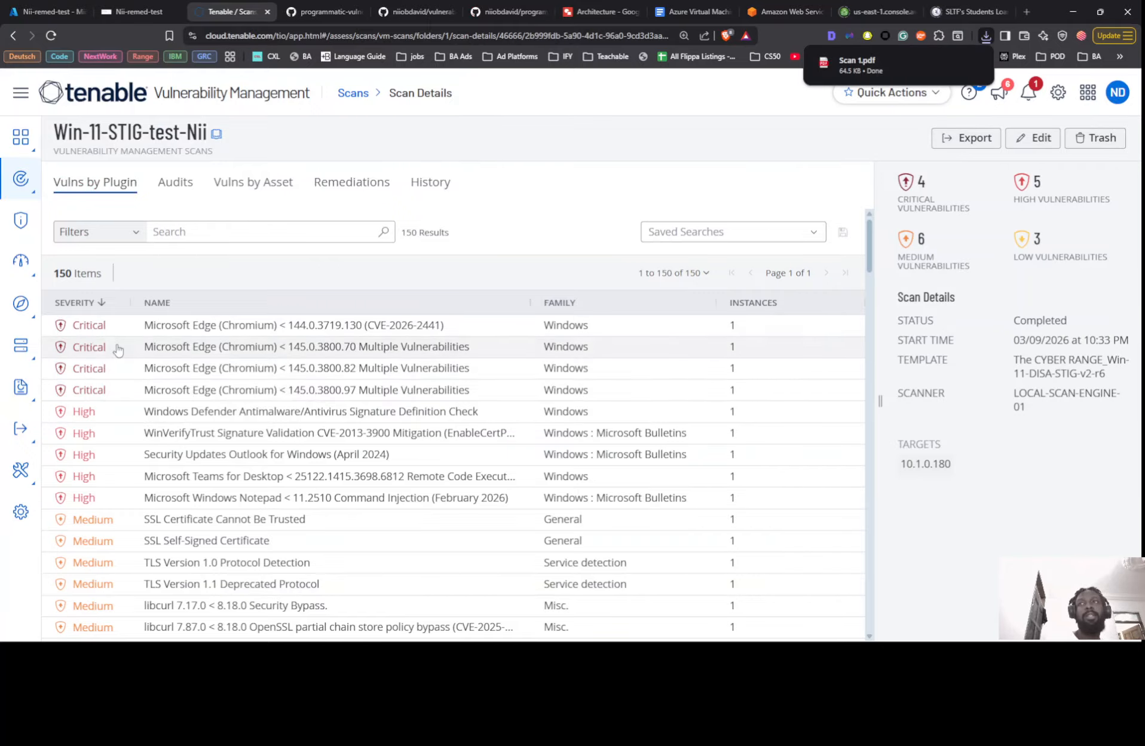
Review the scan's vulnerabilities by plugin and check the vulnerability creation steps in the lab document.
scroll(199, 271, down, 3)
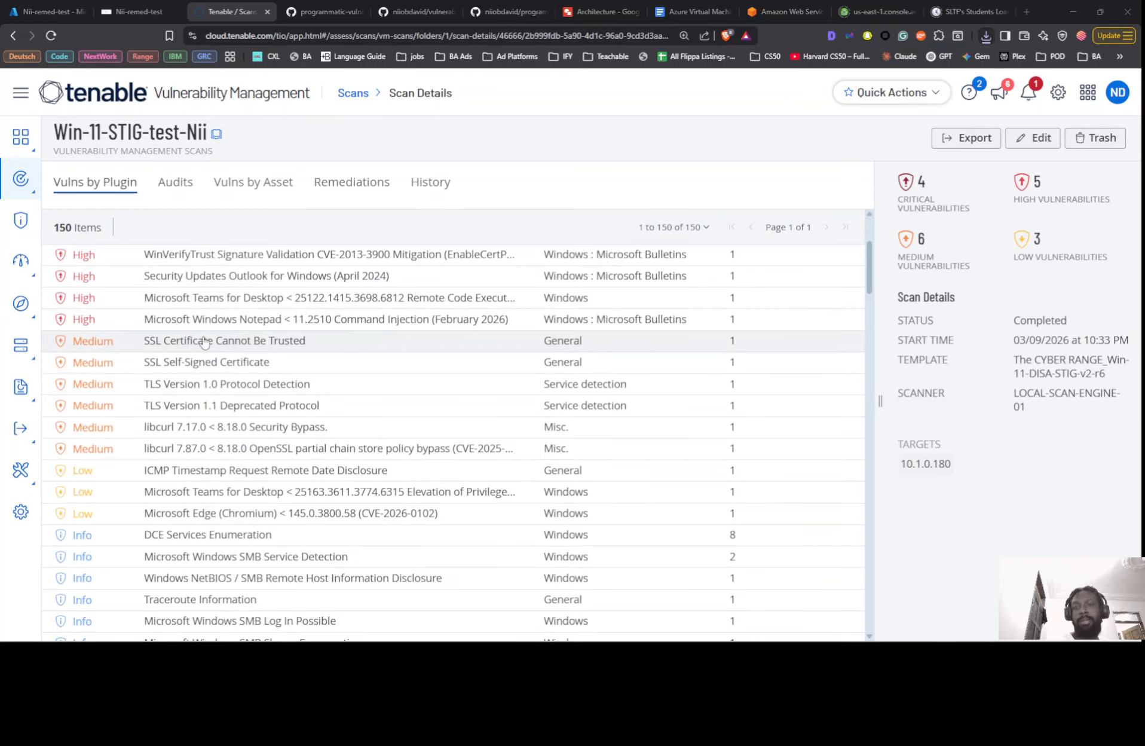
key(alt+Tab)
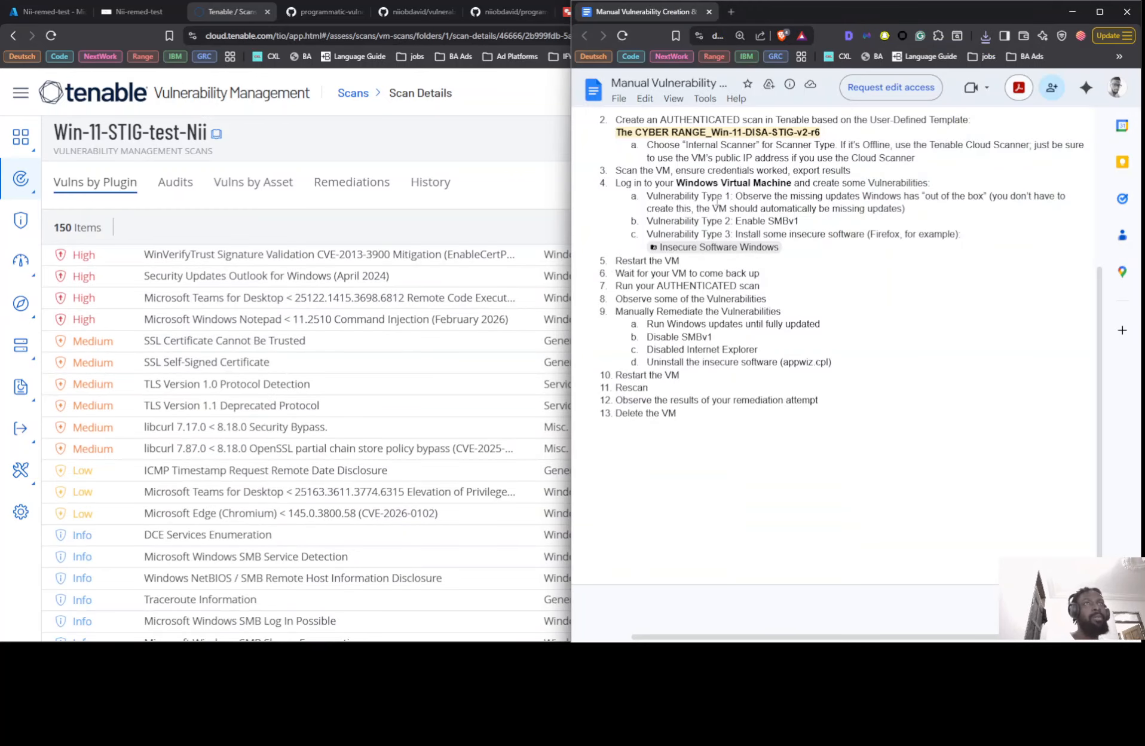
scroll(164, 382, down, 4)
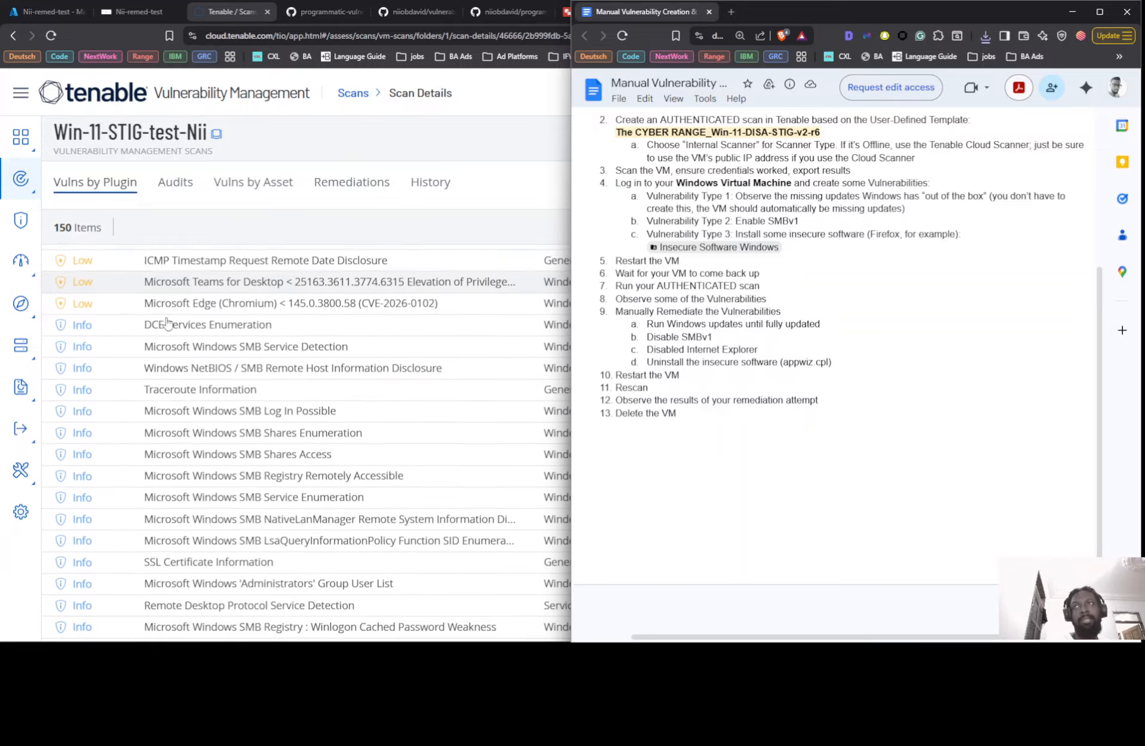
scroll(166, 324, up, 8)
click(135, 12)
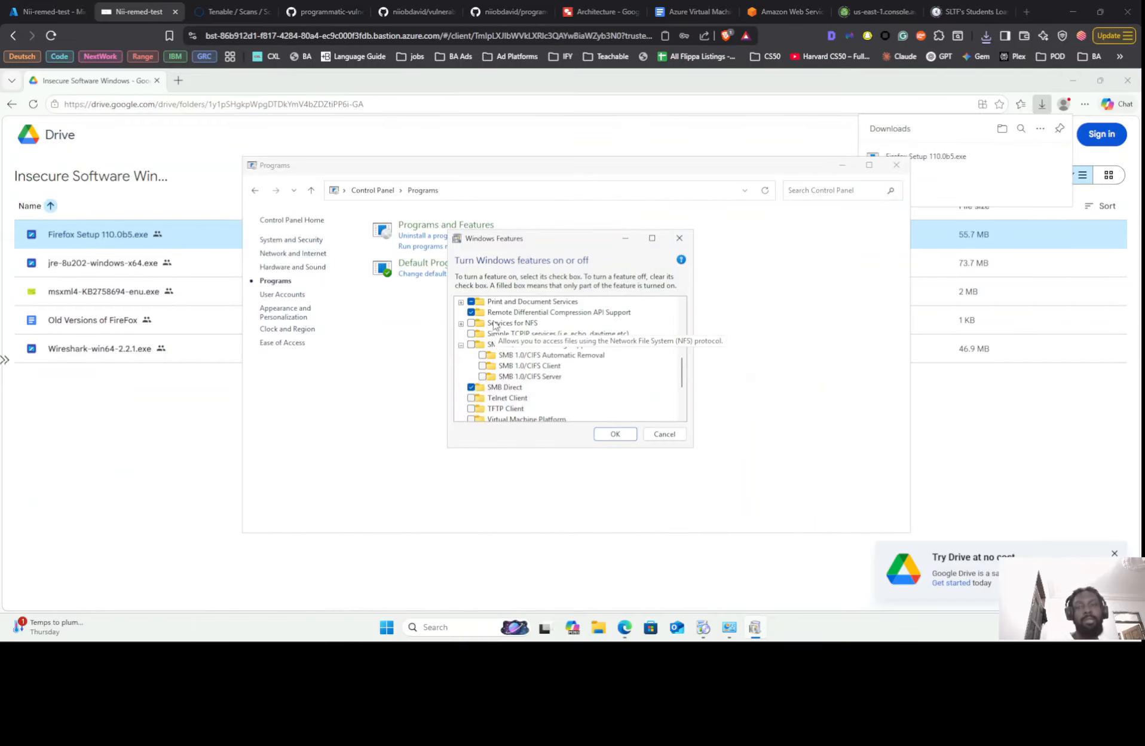
key(alt+Tab)
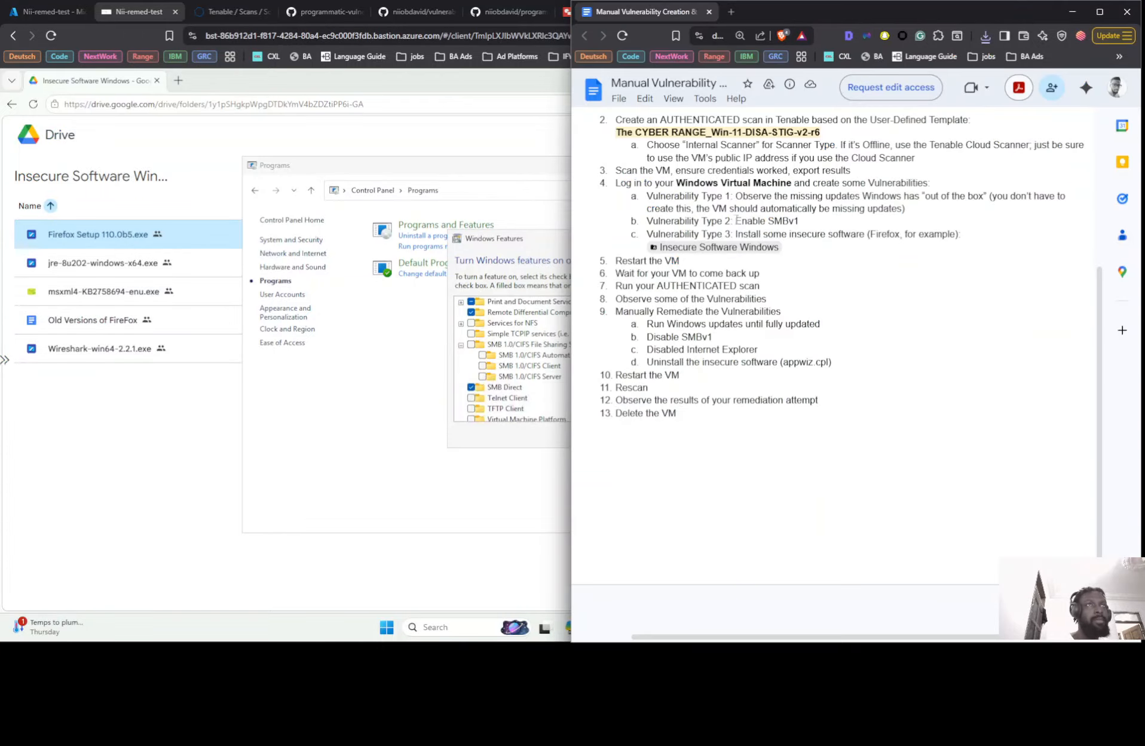
Return to the VM and turn on SMB 1.0/CIFS File Sharing Support with all its subfeatures, applying the change.
key(alt+Tab)
click(471, 346)
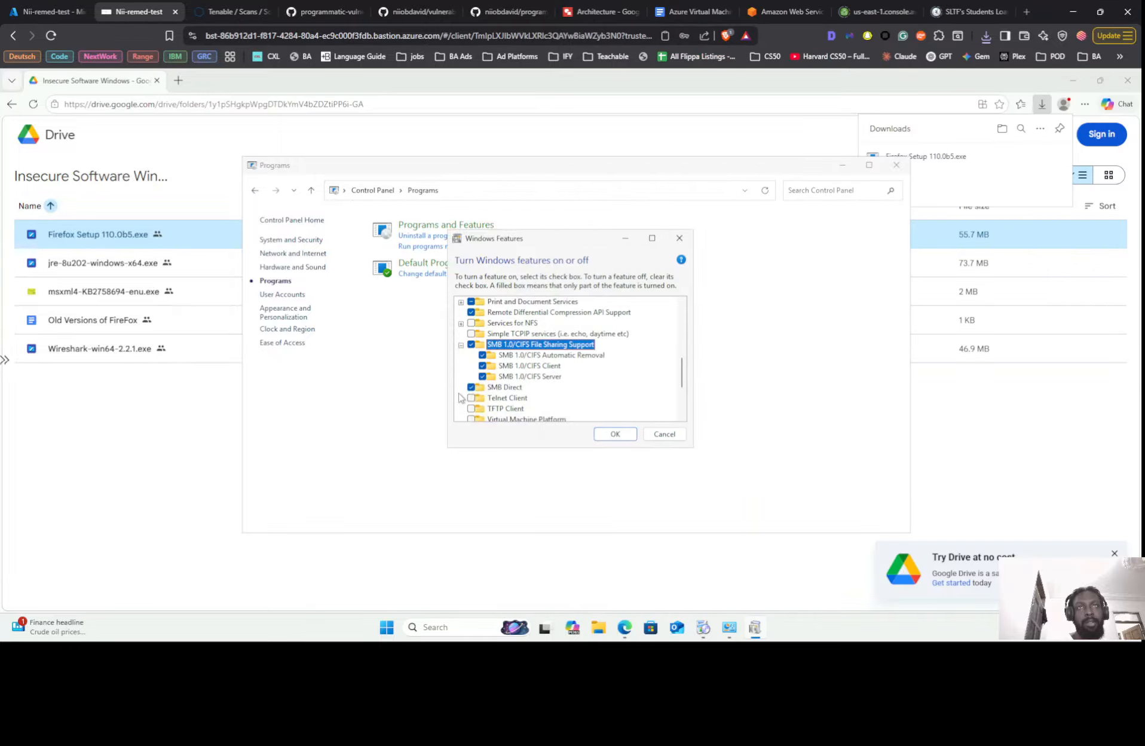
click(615, 434)
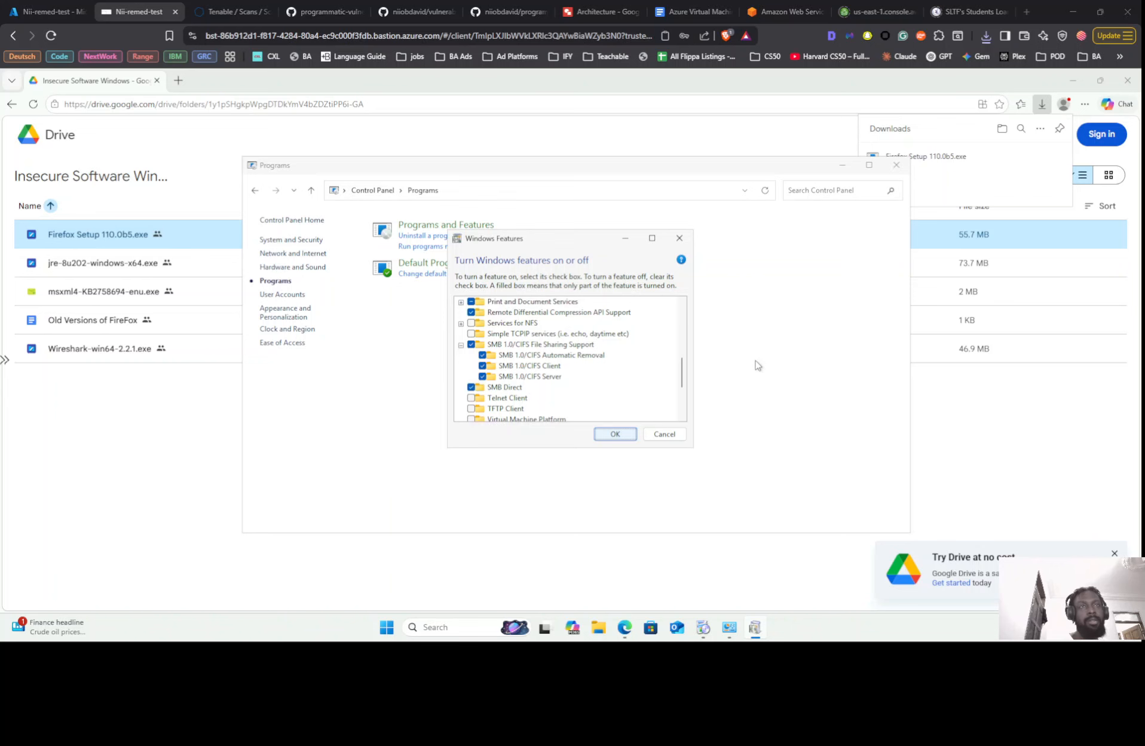
key(alt+Tab)
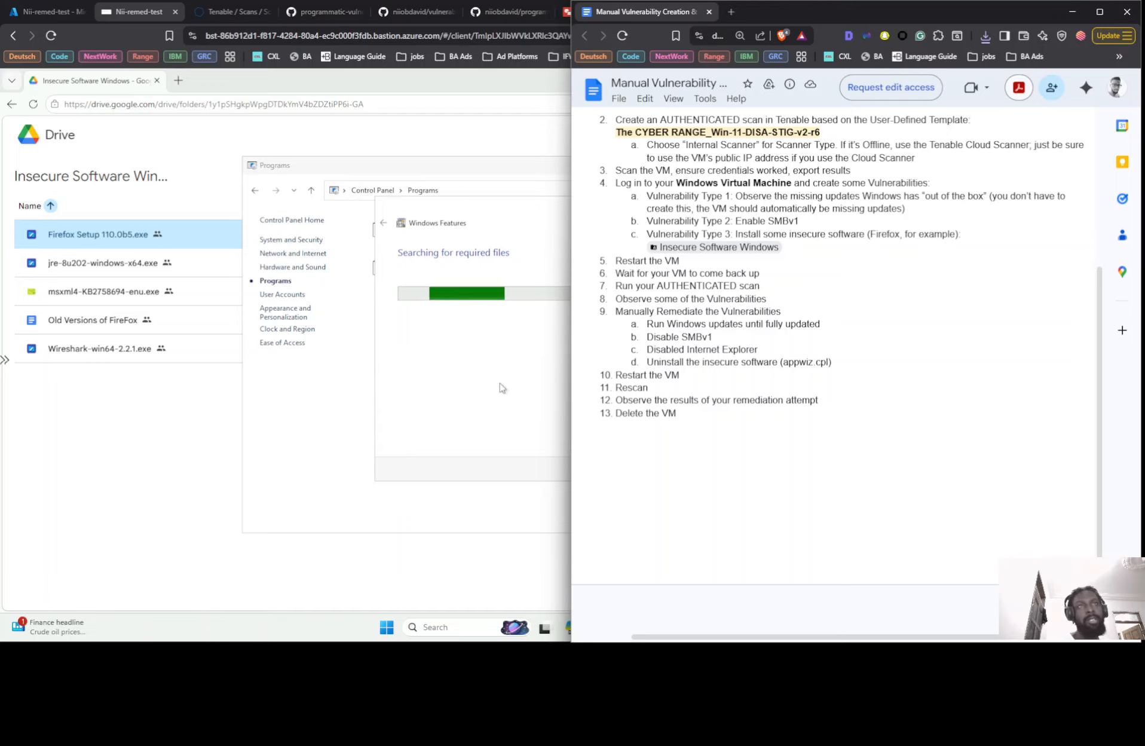
click(502, 212)
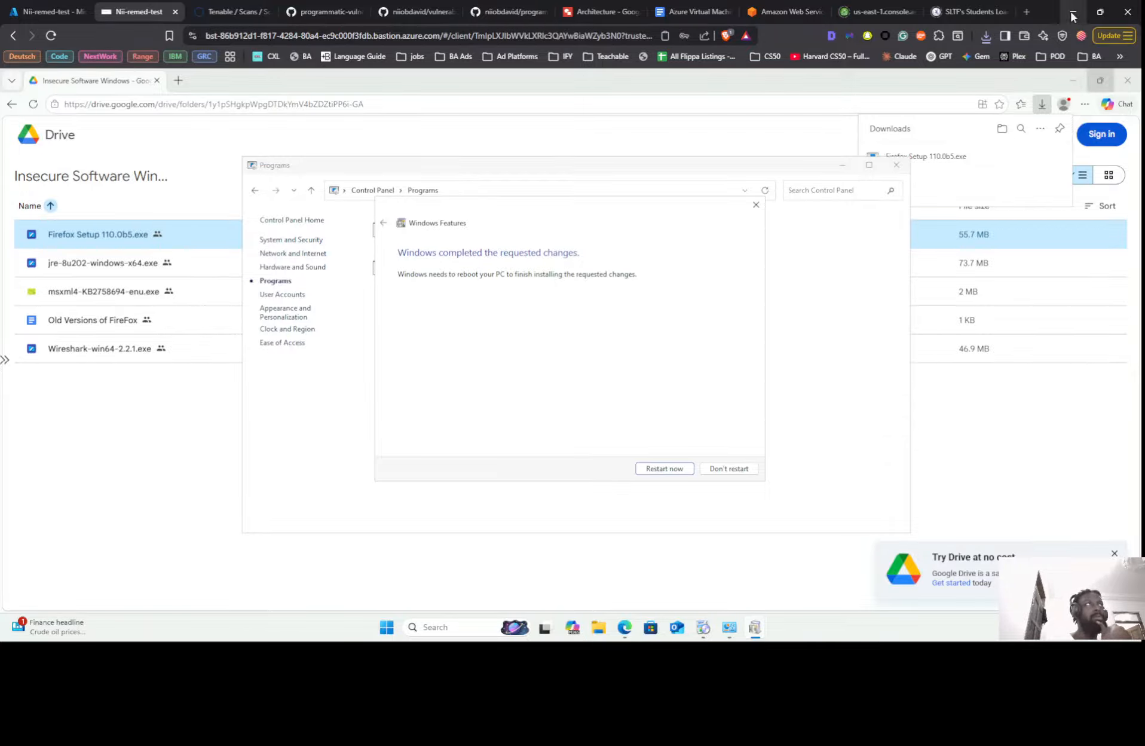
Close the VM's browser window showing the Insecure Software Windows folder, keeping the host browser open.
click(1127, 12)
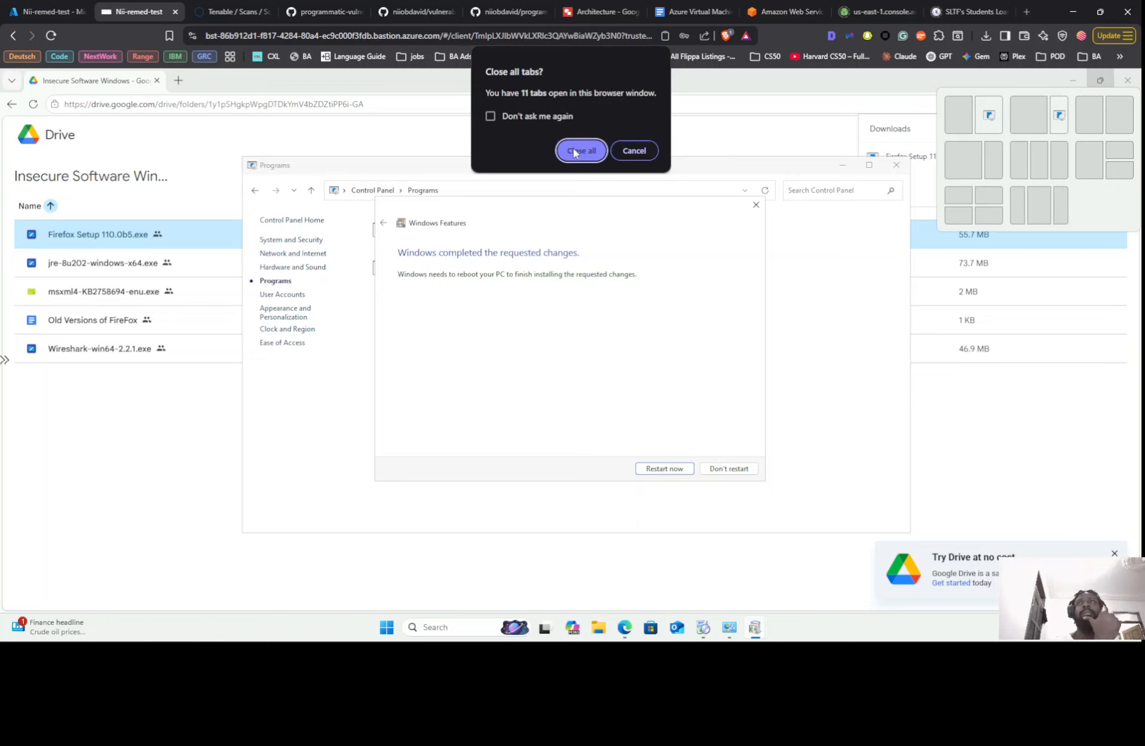
click(635, 150)
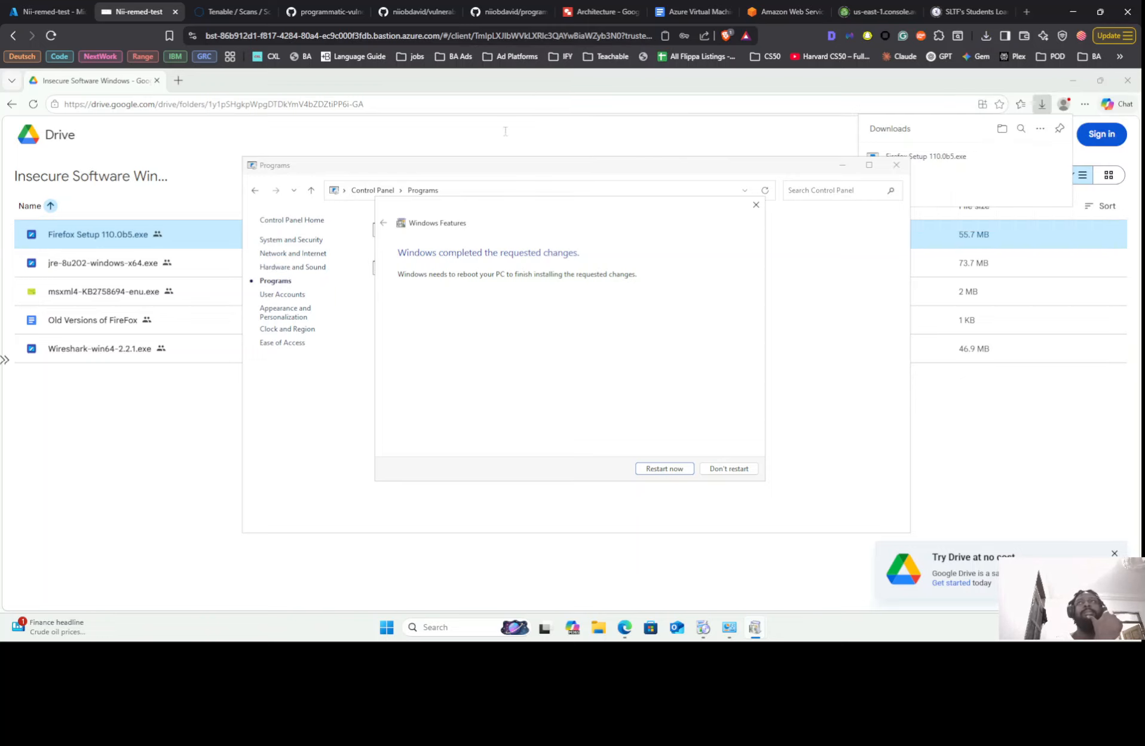
click(1128, 80)
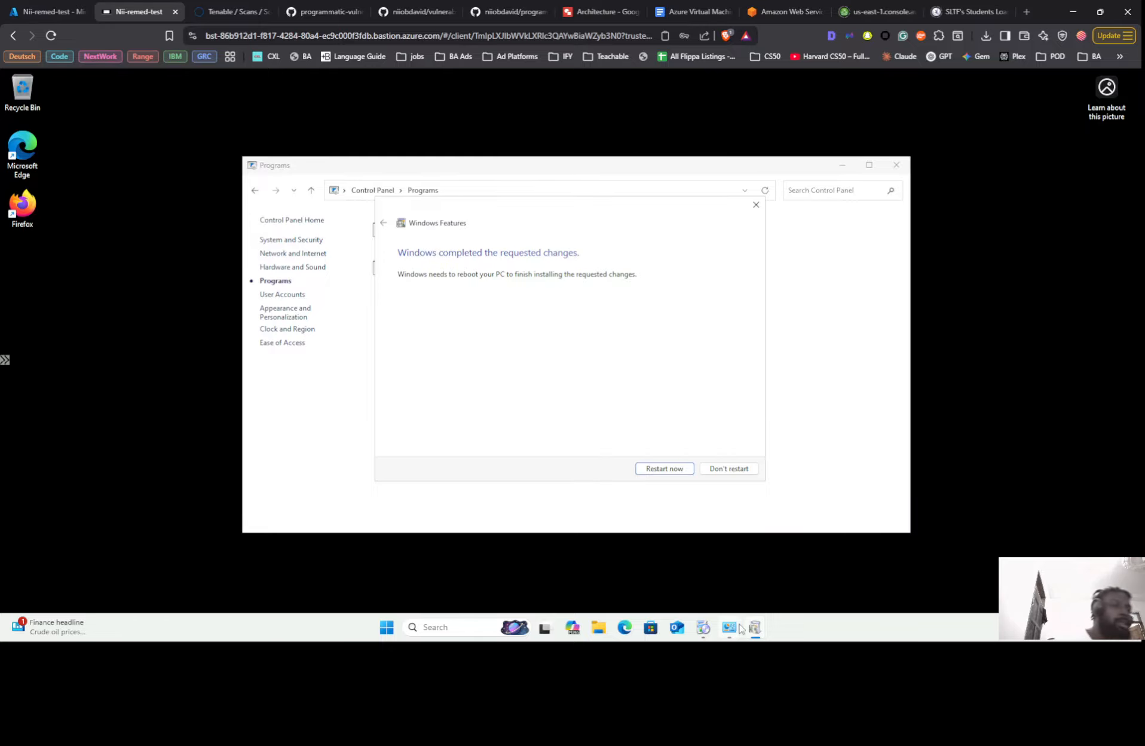
Bring up the Mozilla Firefox Setup wizard and finish it without launching Firefox.
mouse_move(700, 632)
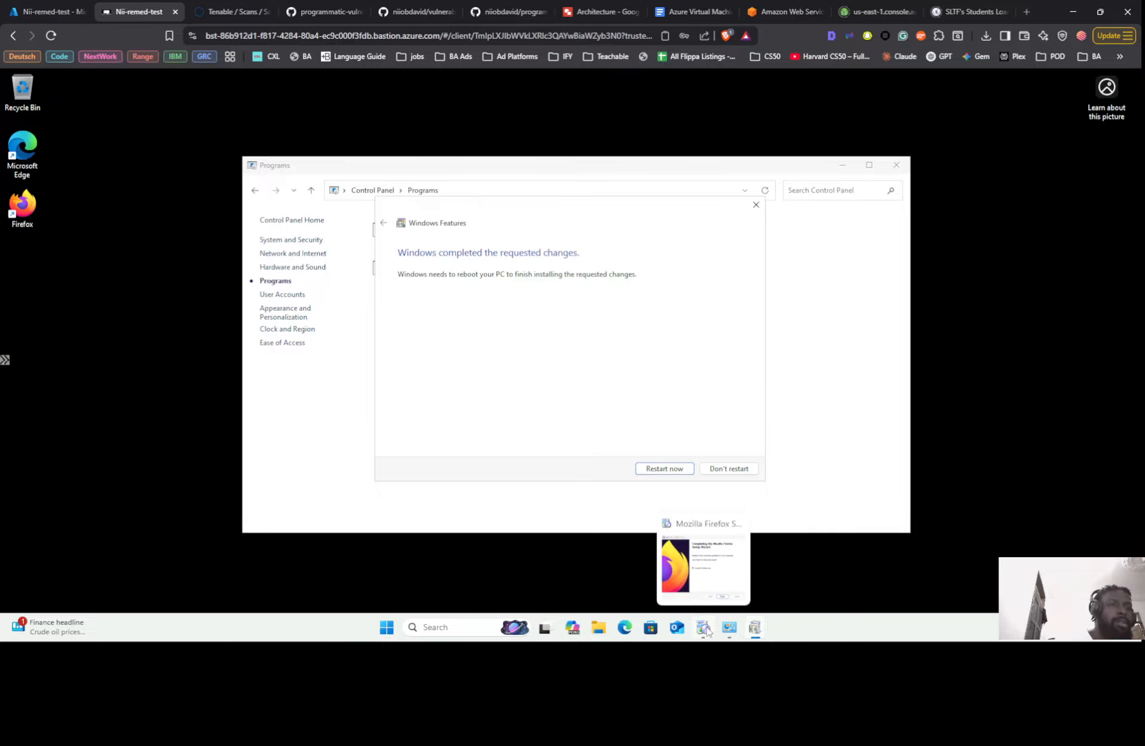
click(705, 631)
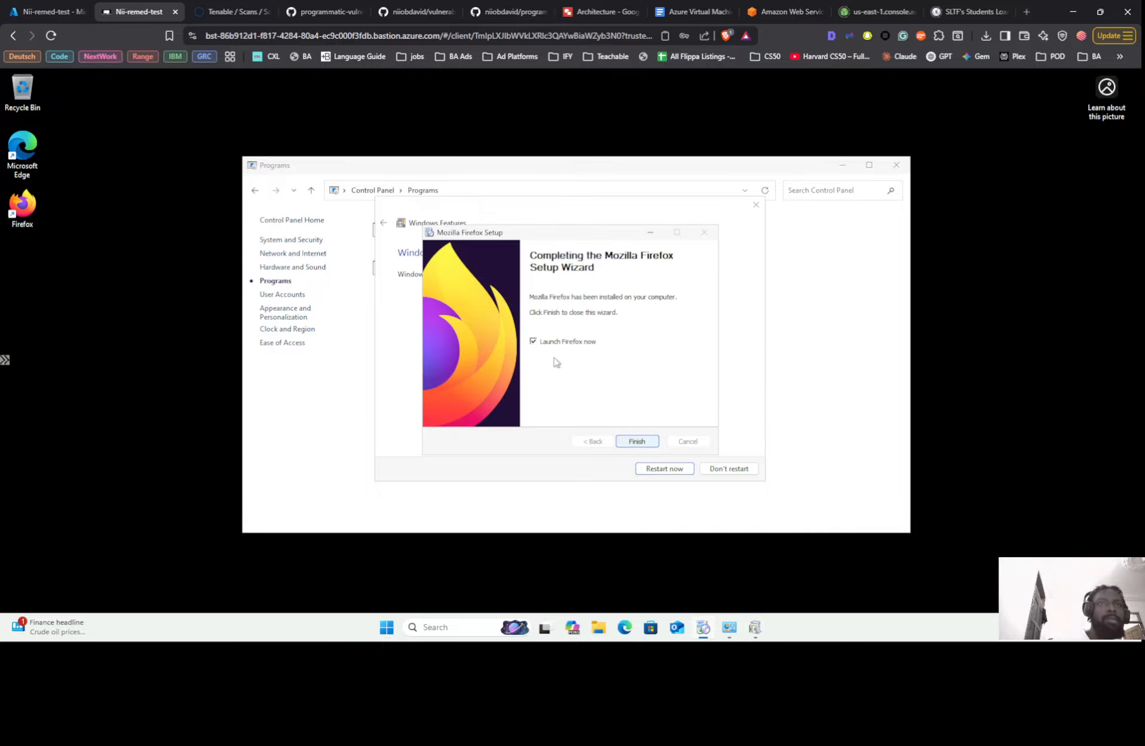
click(534, 342)
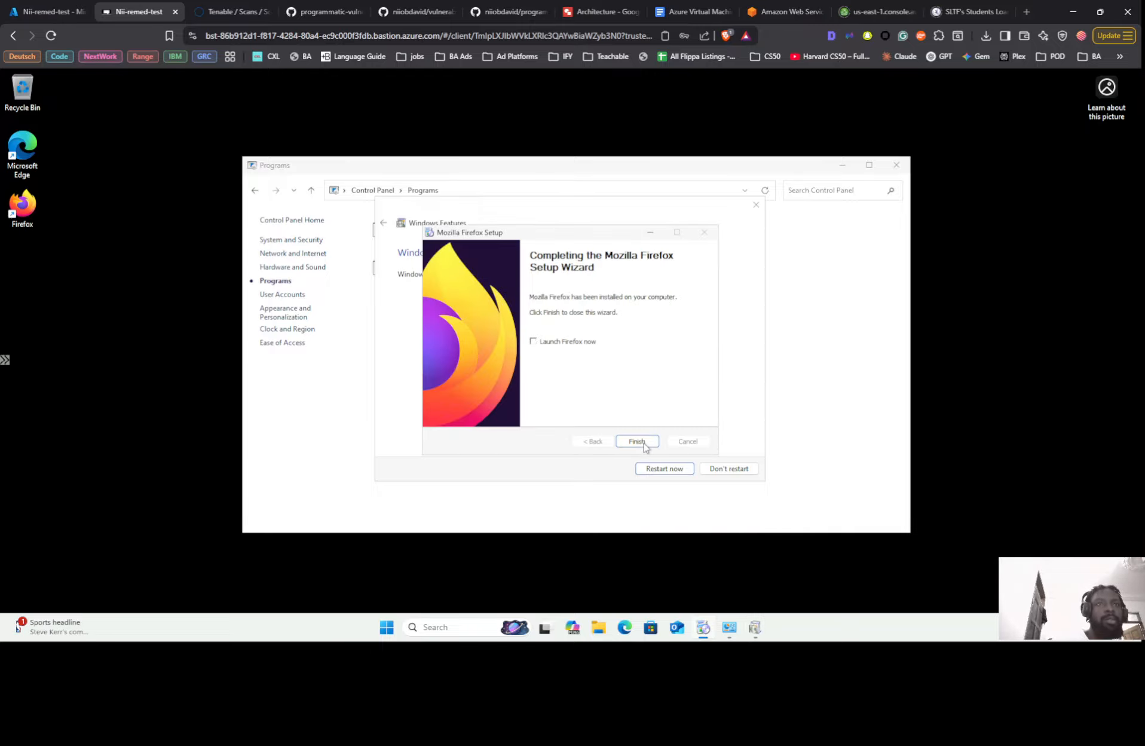
click(637, 441)
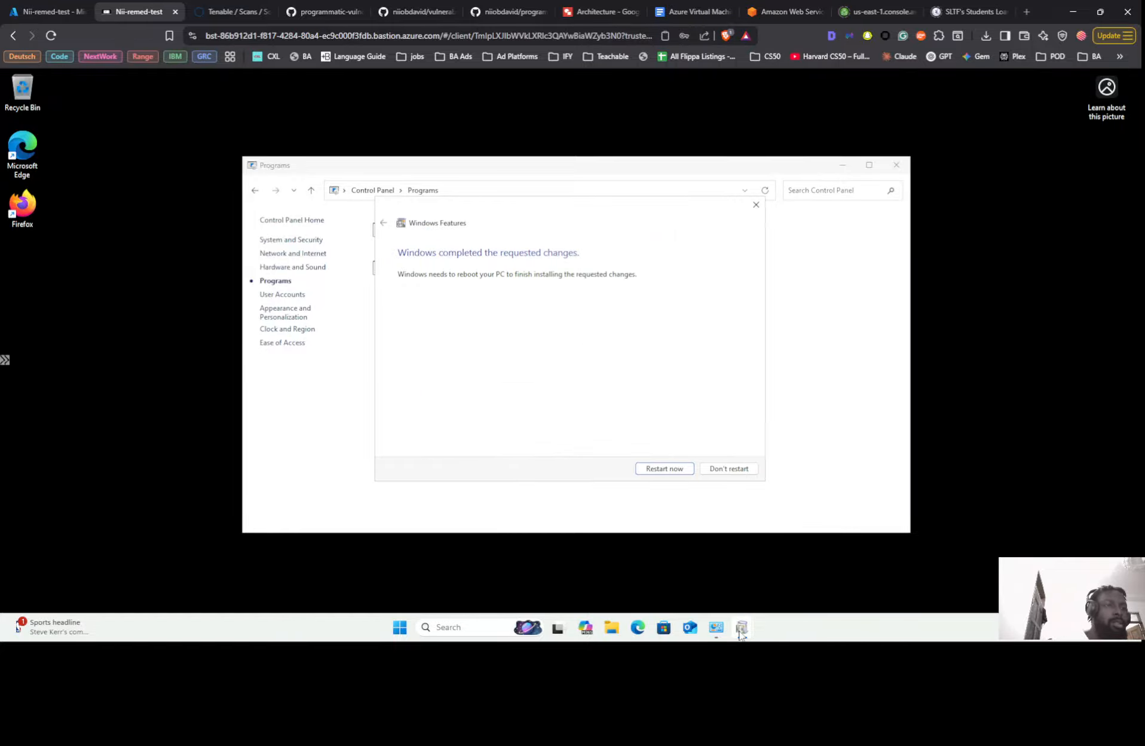
Restart the VM to complete the Windows feature installation and reconnect to its remote session.
mouse_move(741, 634)
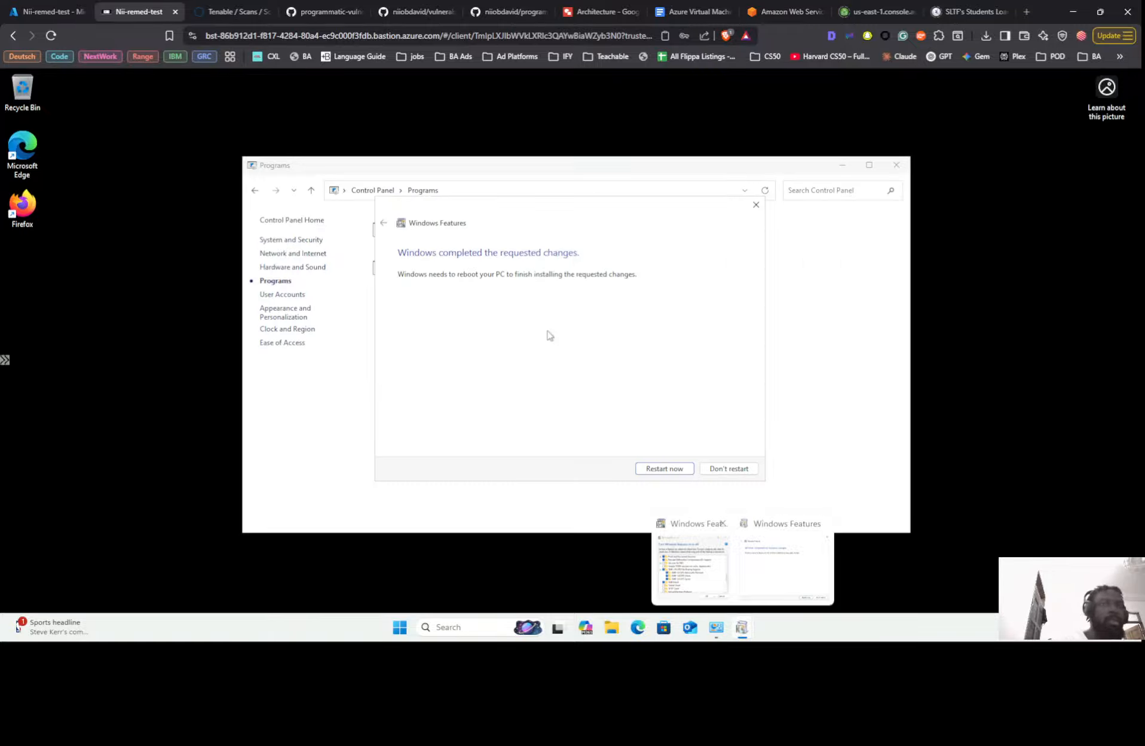
click(664, 469)
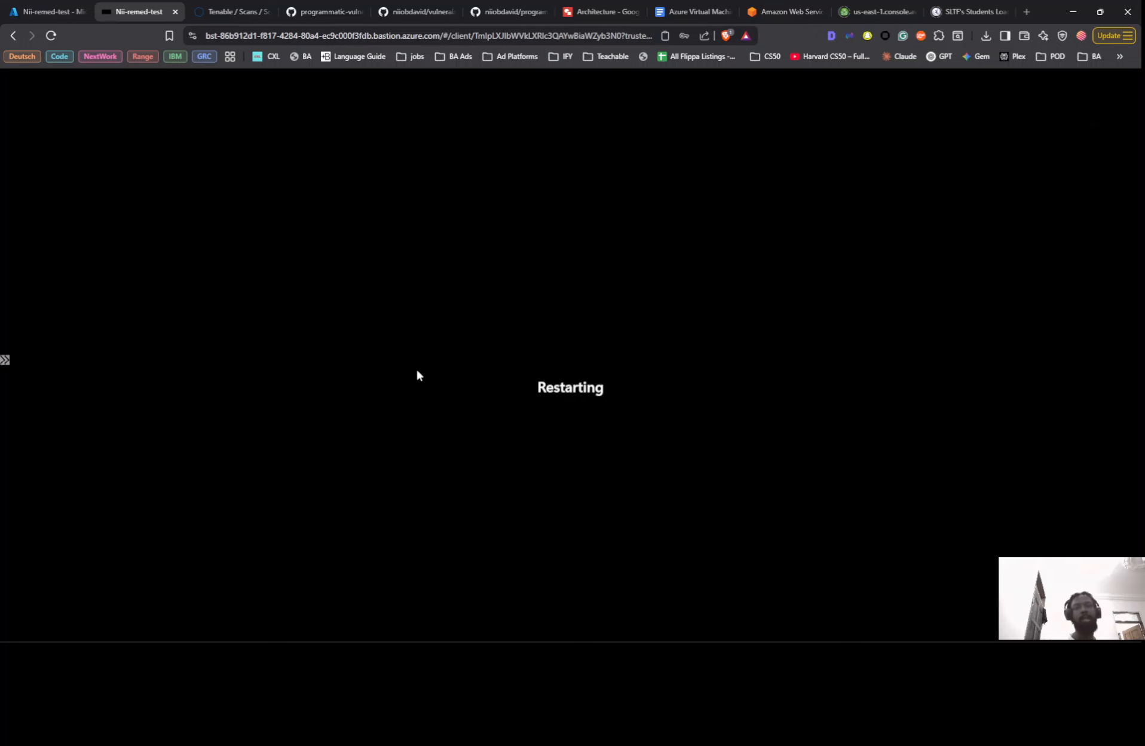
key(alt+Tab)
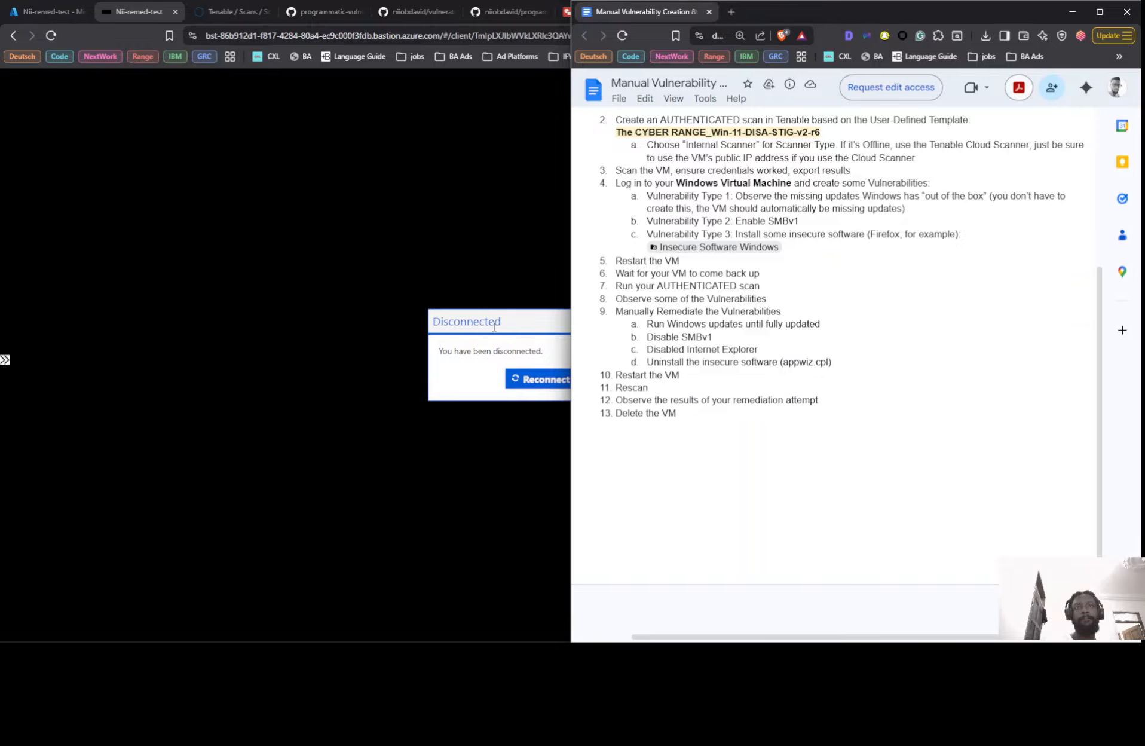
click(494, 327)
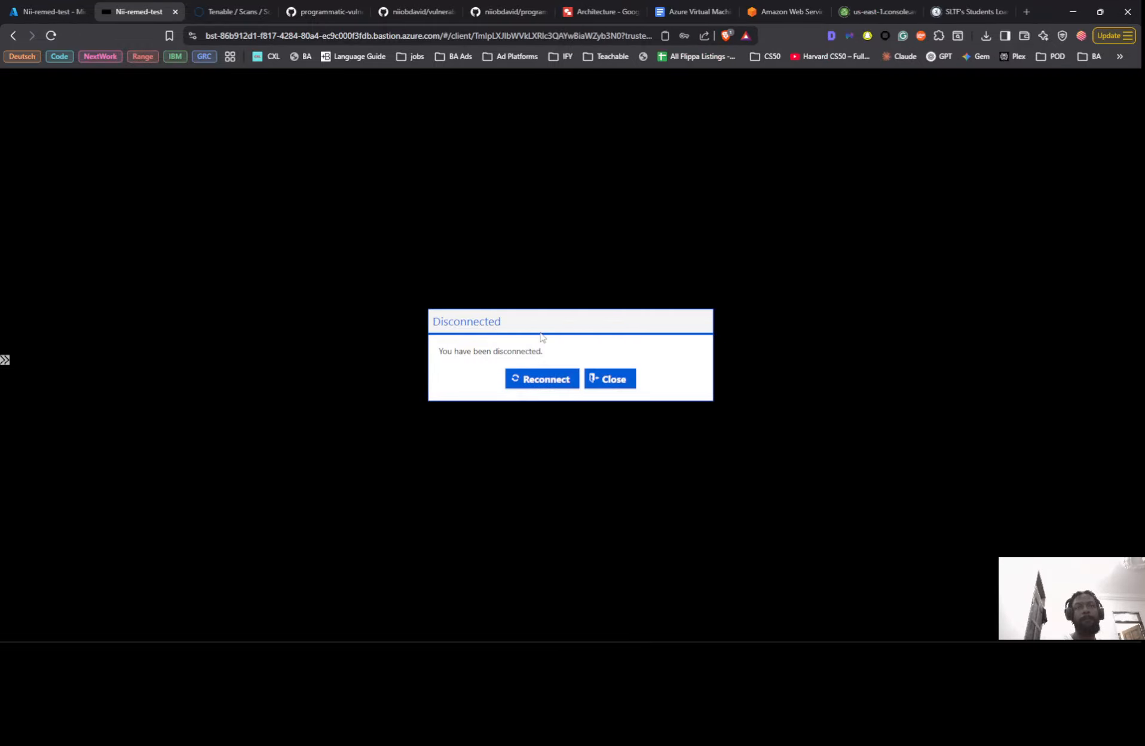
click(537, 381)
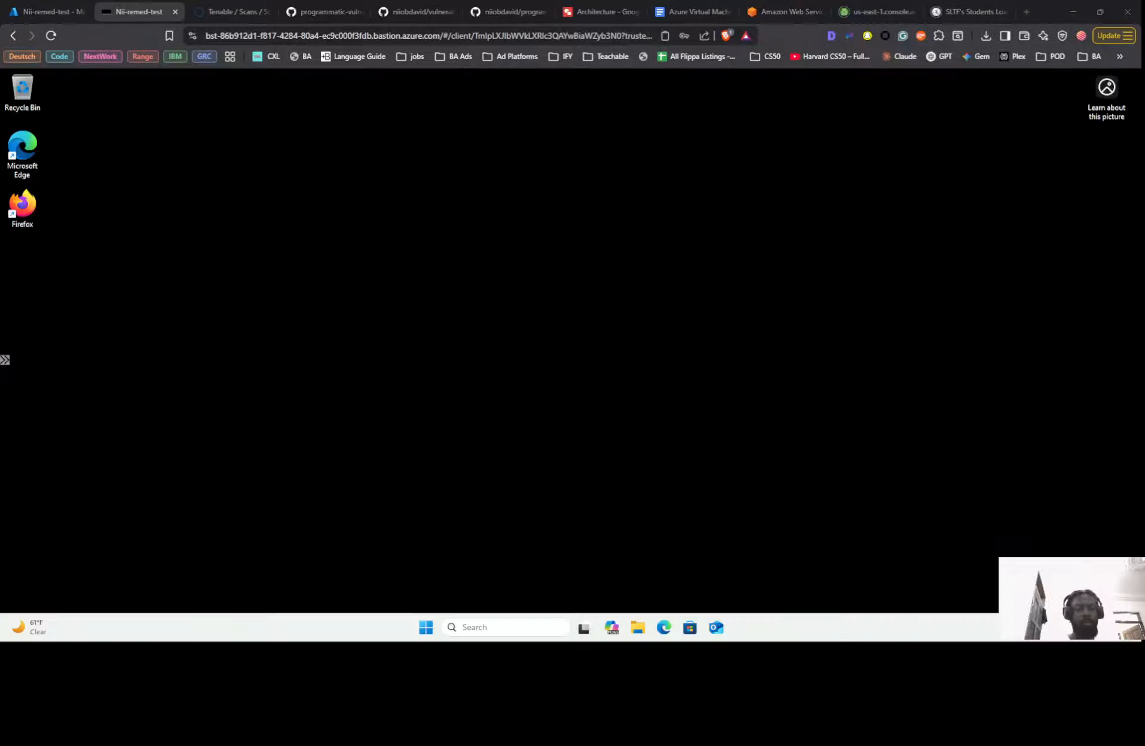
Switch to Tenable, return to the scans list and relaunch the Windows 11 STIG test scan.
click(234, 8)
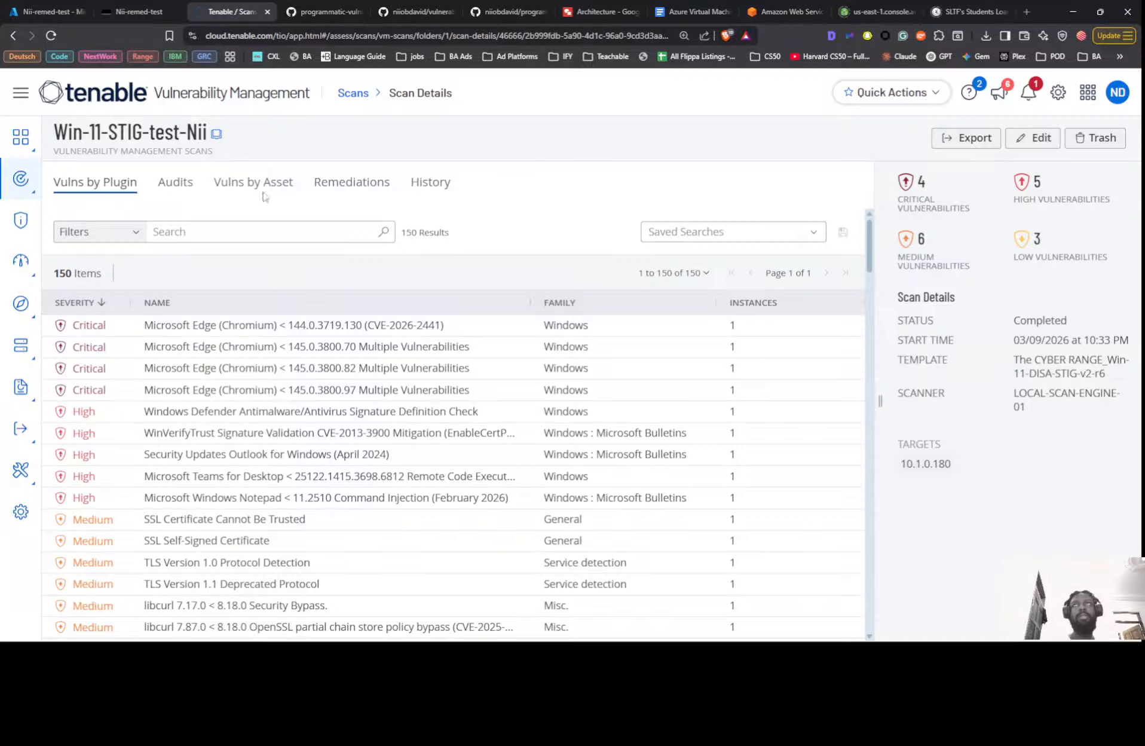
click(139, 11)
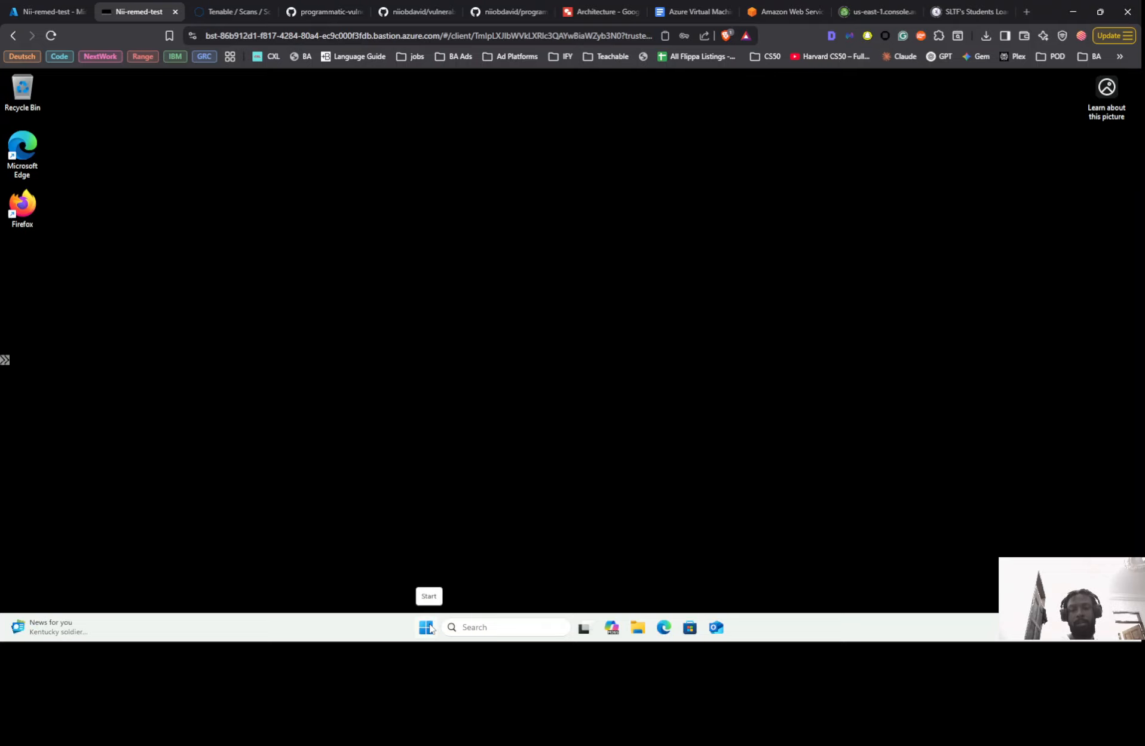
click(234, 11)
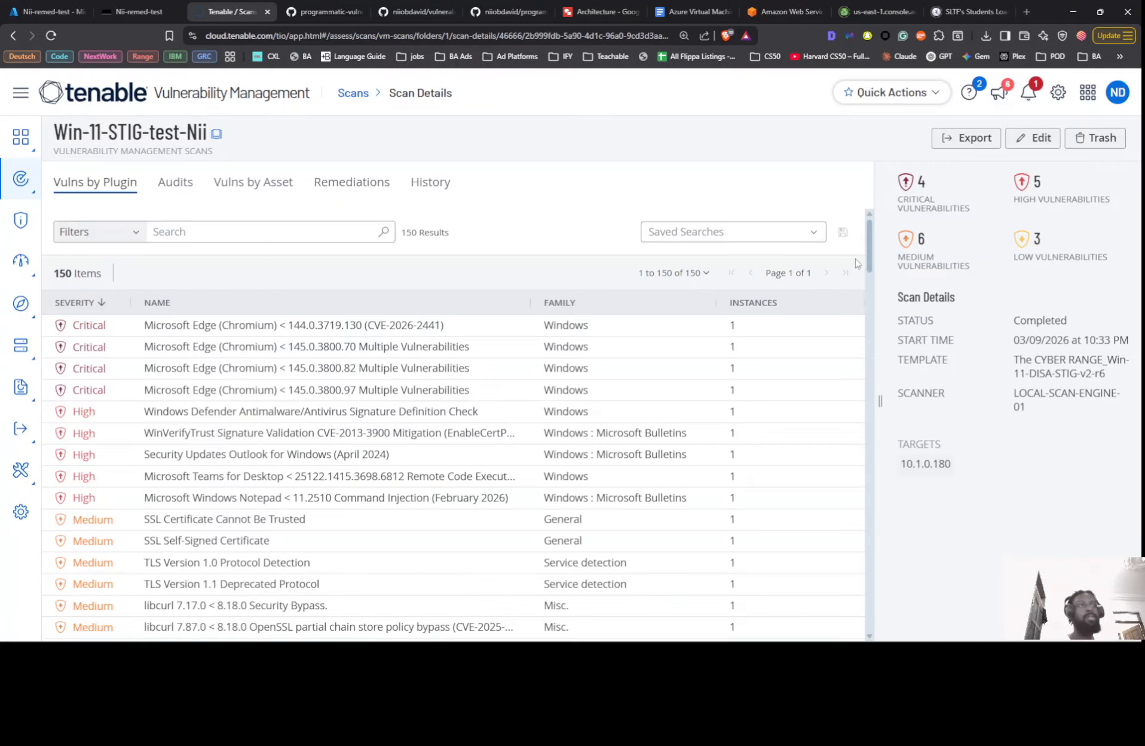
click(355, 94)
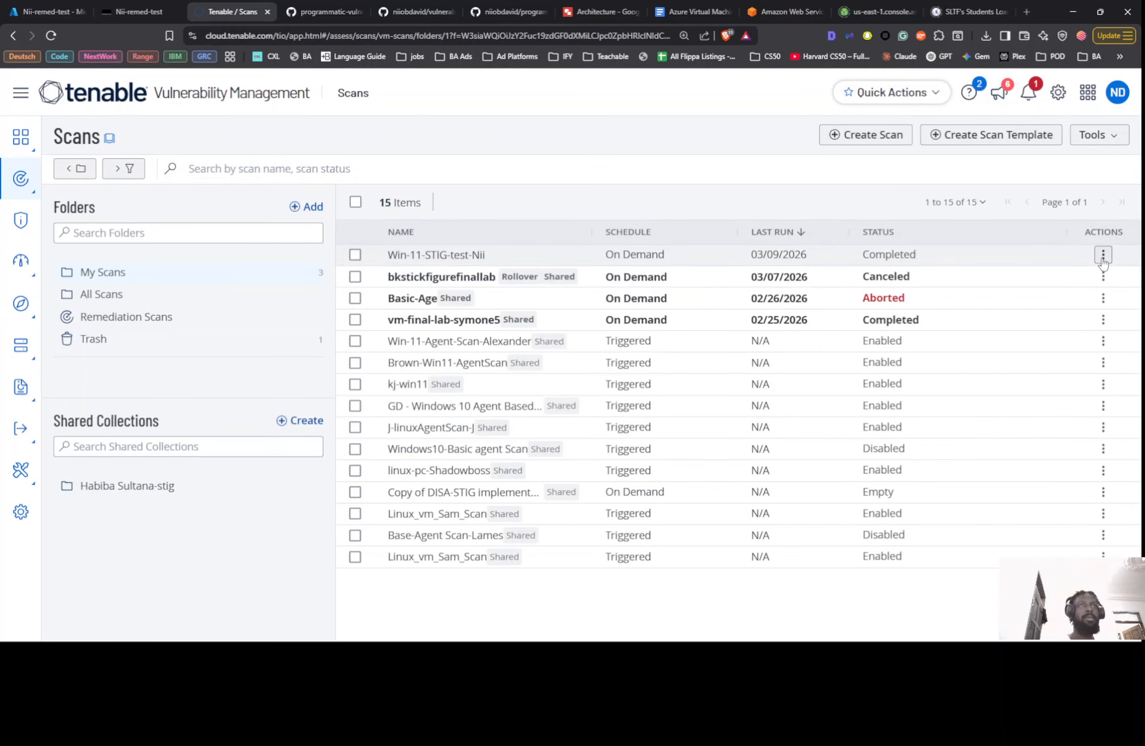
click(1104, 256)
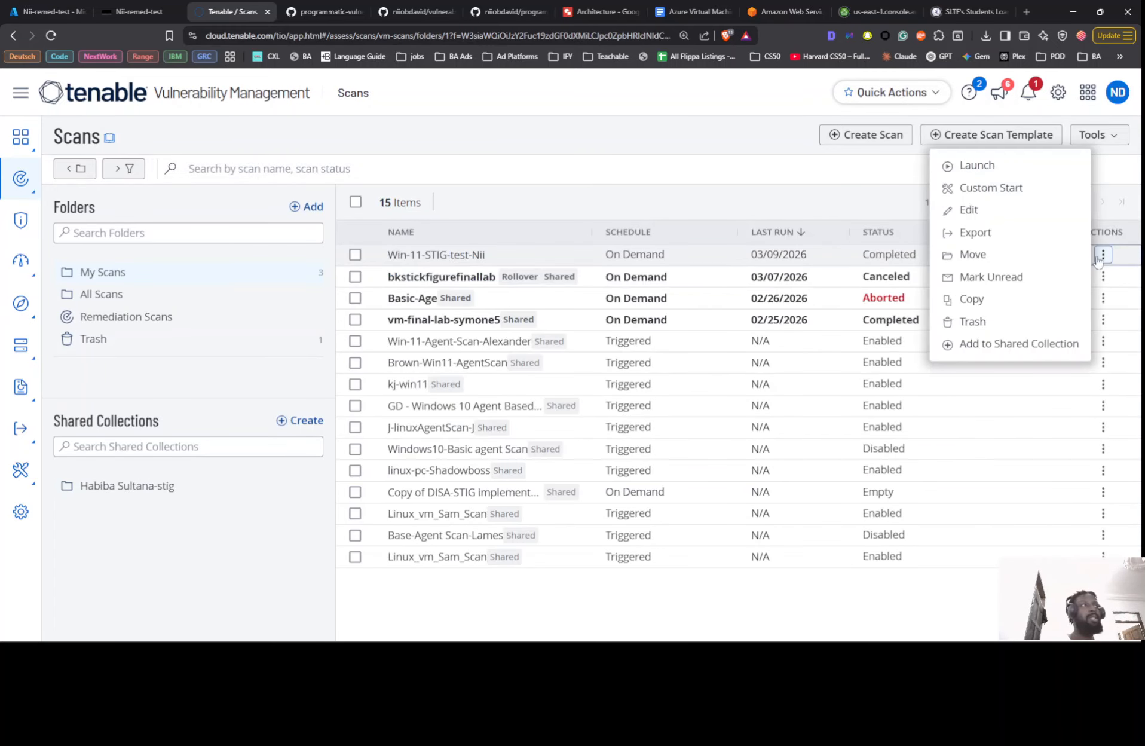
click(978, 166)
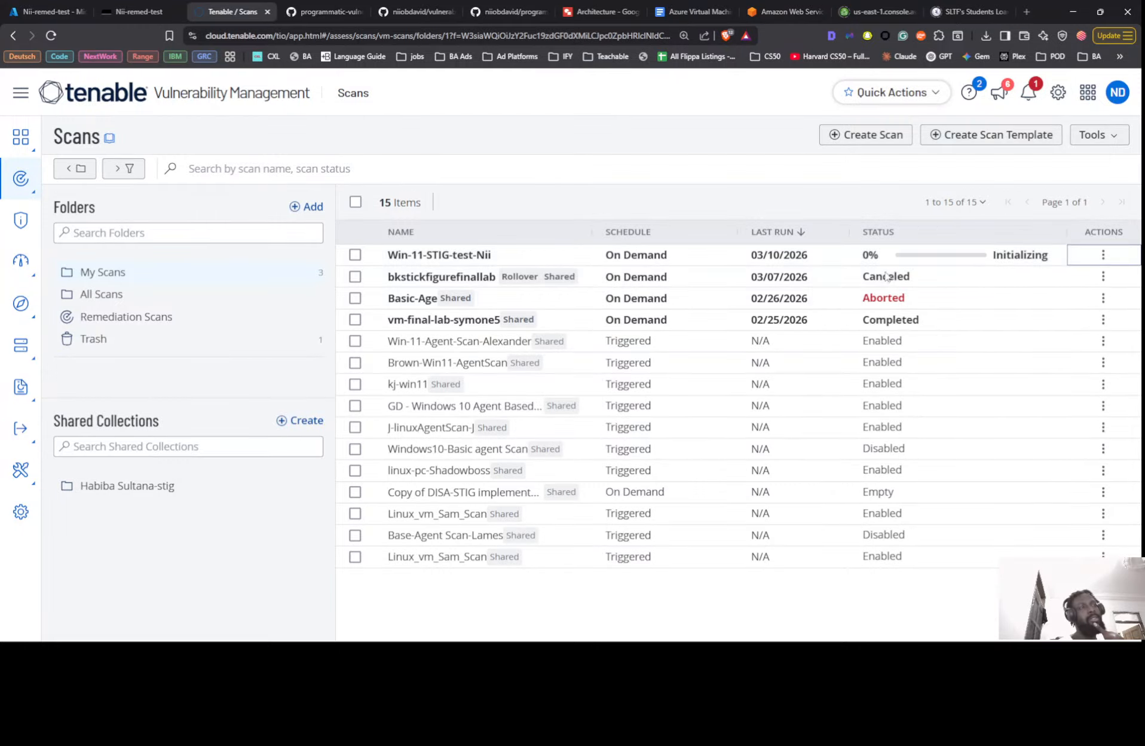
mouse_move(969, 320)
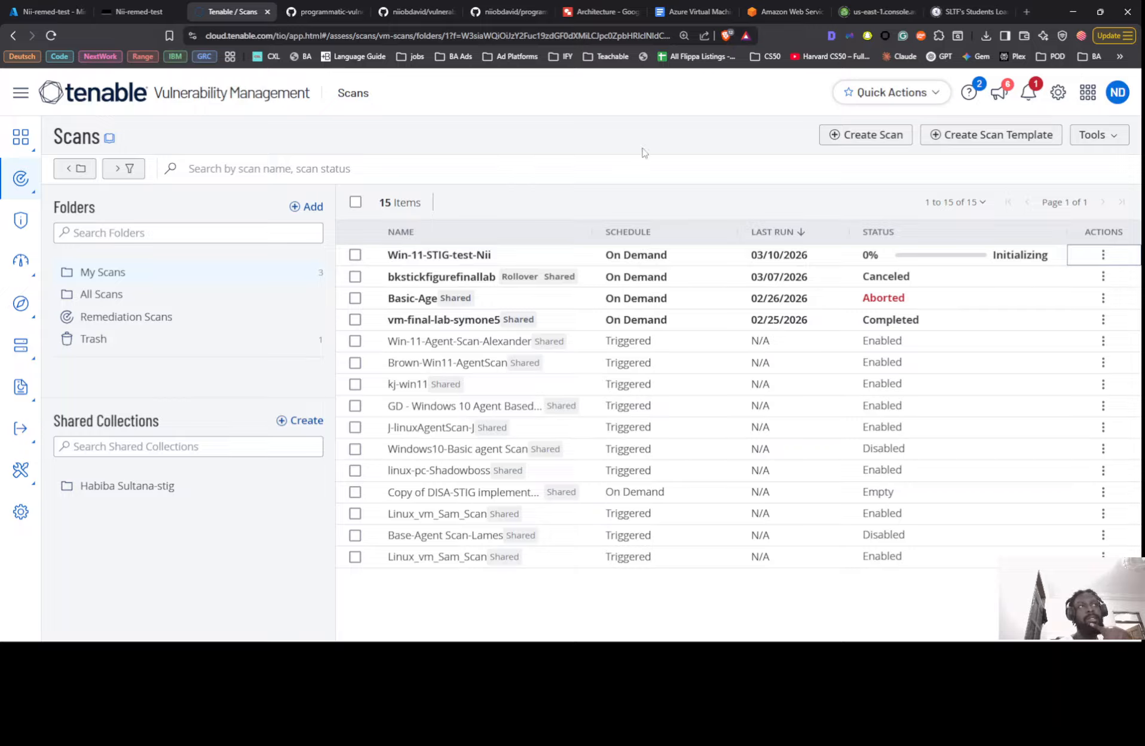
Check the rescan's status in Tenable and open the summary of the 03/10/2026 run.
click(173, 9)
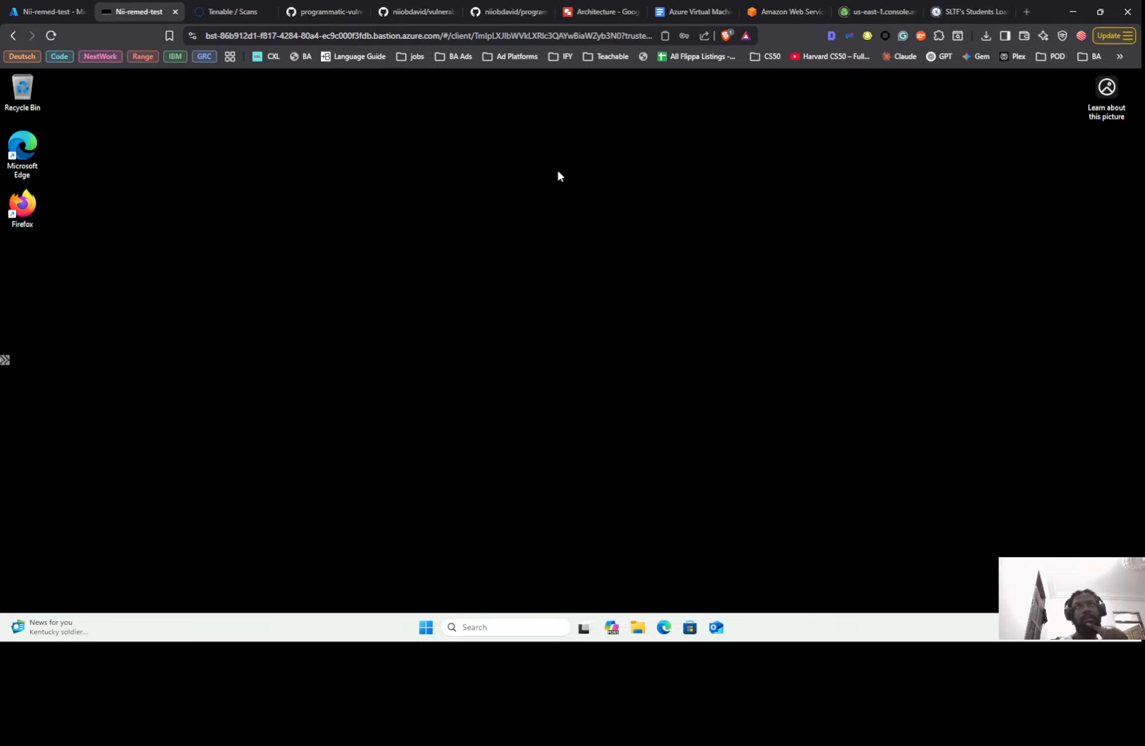
click(248, 15)
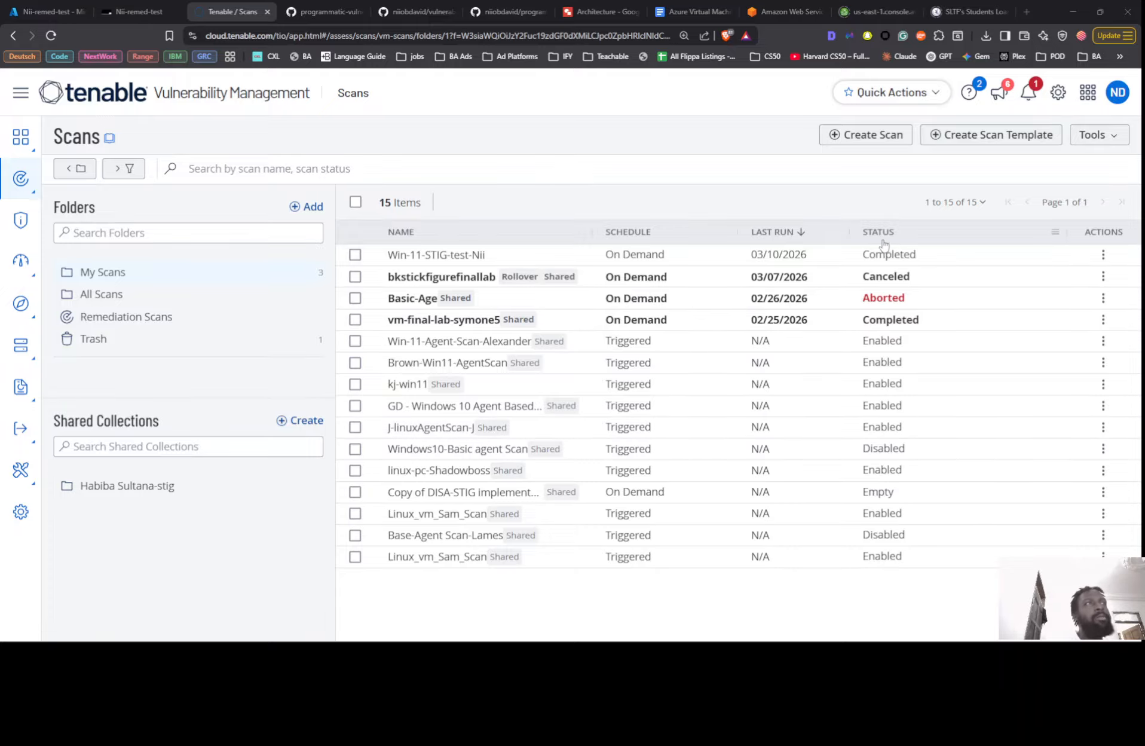
click(898, 254)
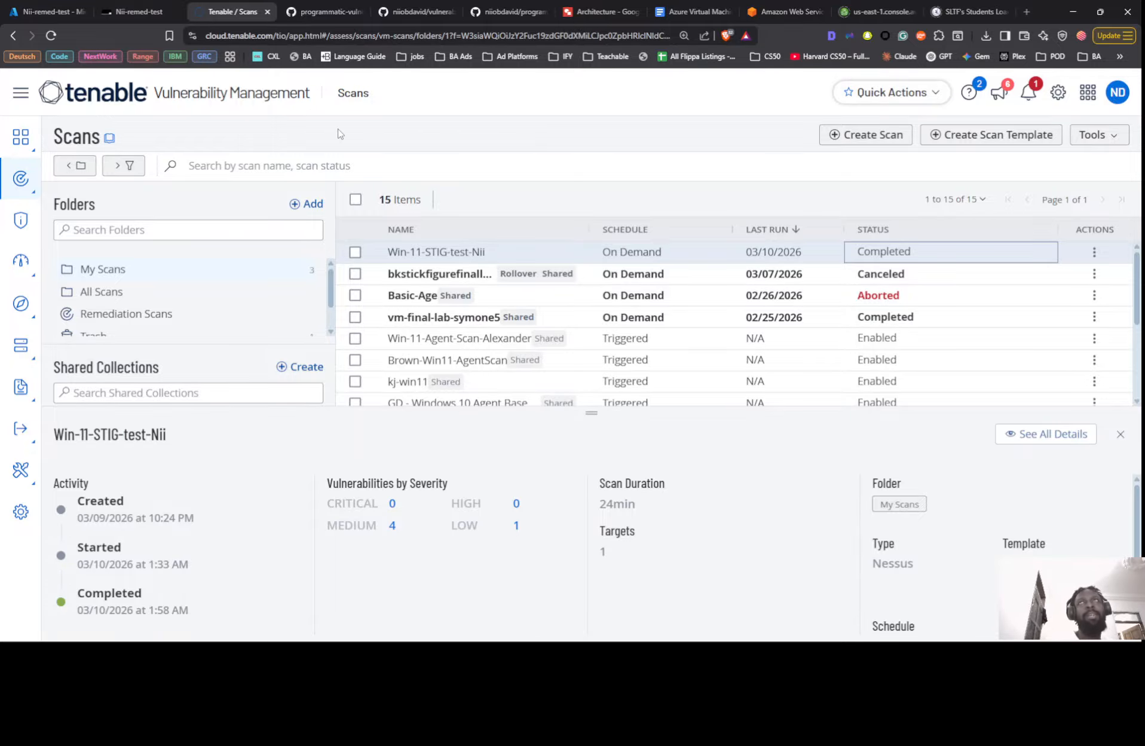
Switch to the VM session and open the Windows Settings app.
click(121, 5)
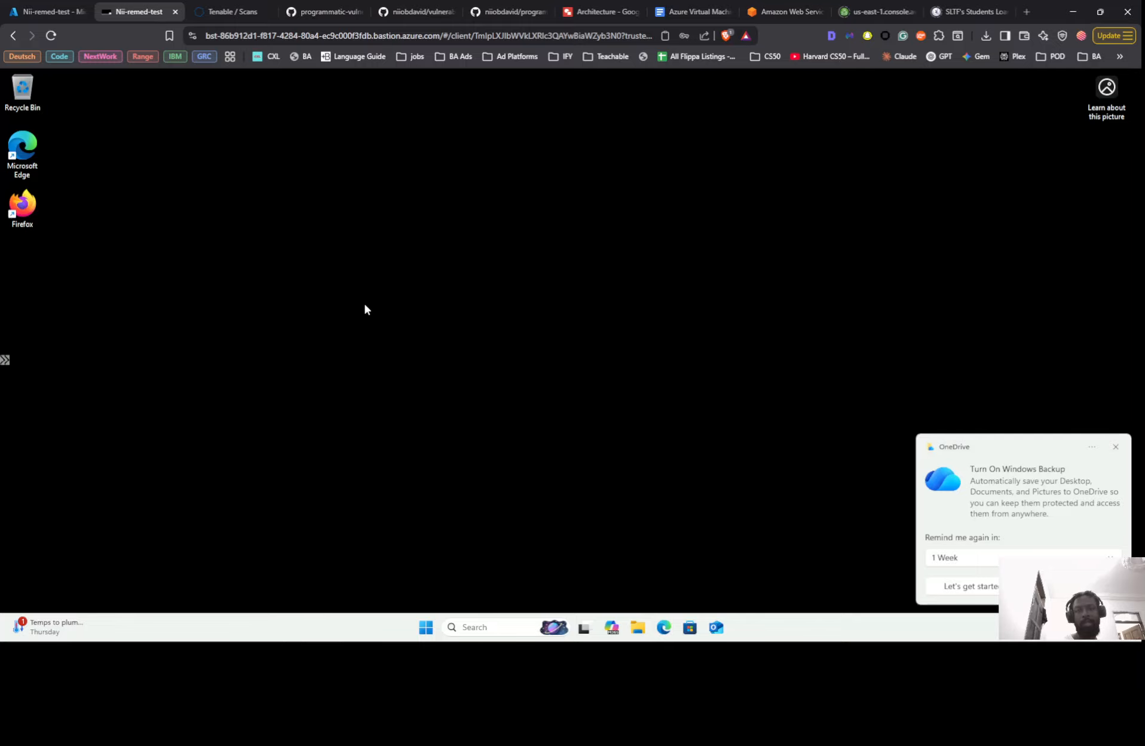
click(429, 624)
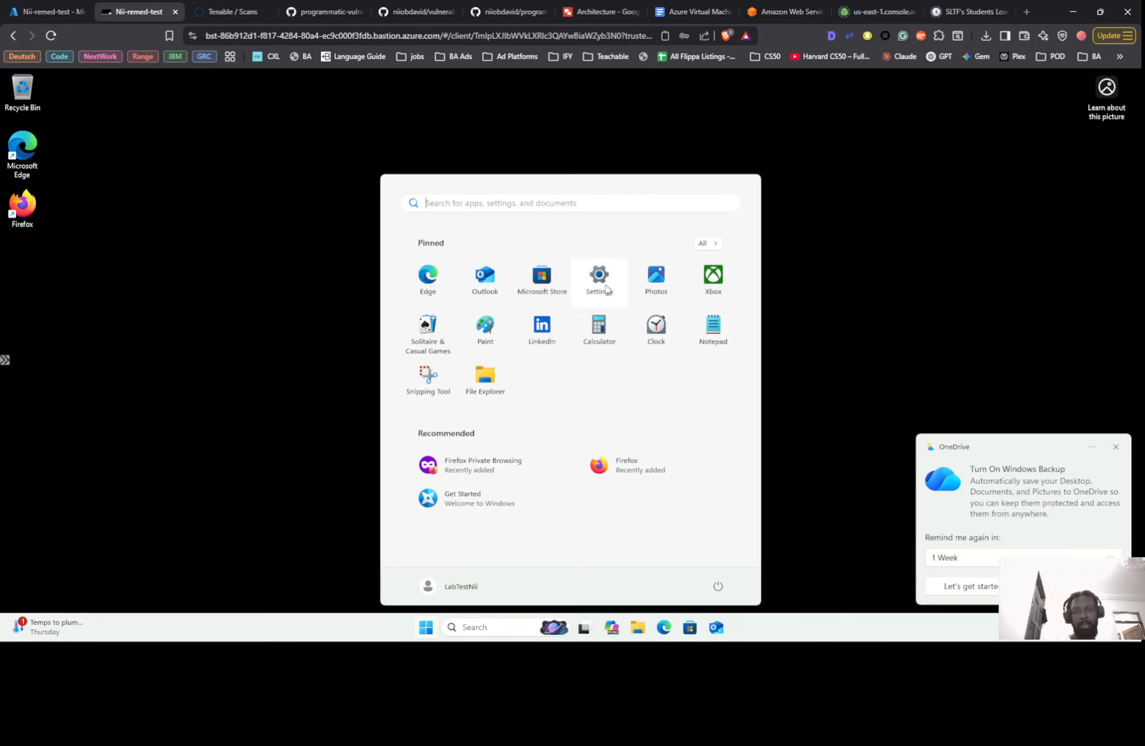
click(590, 295)
Open the rescan's full details in Tenable and load the 03/09/2026 10:33 PM run from the scan history.
key(ctrl+Tab)
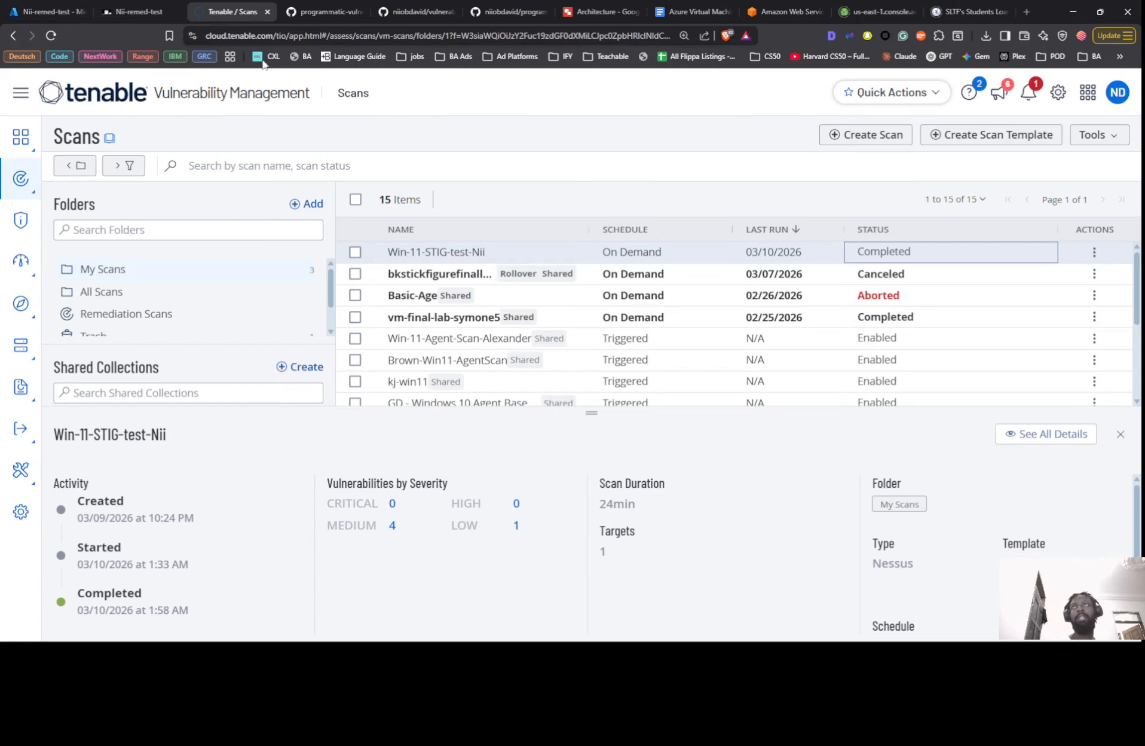
click(1089, 440)
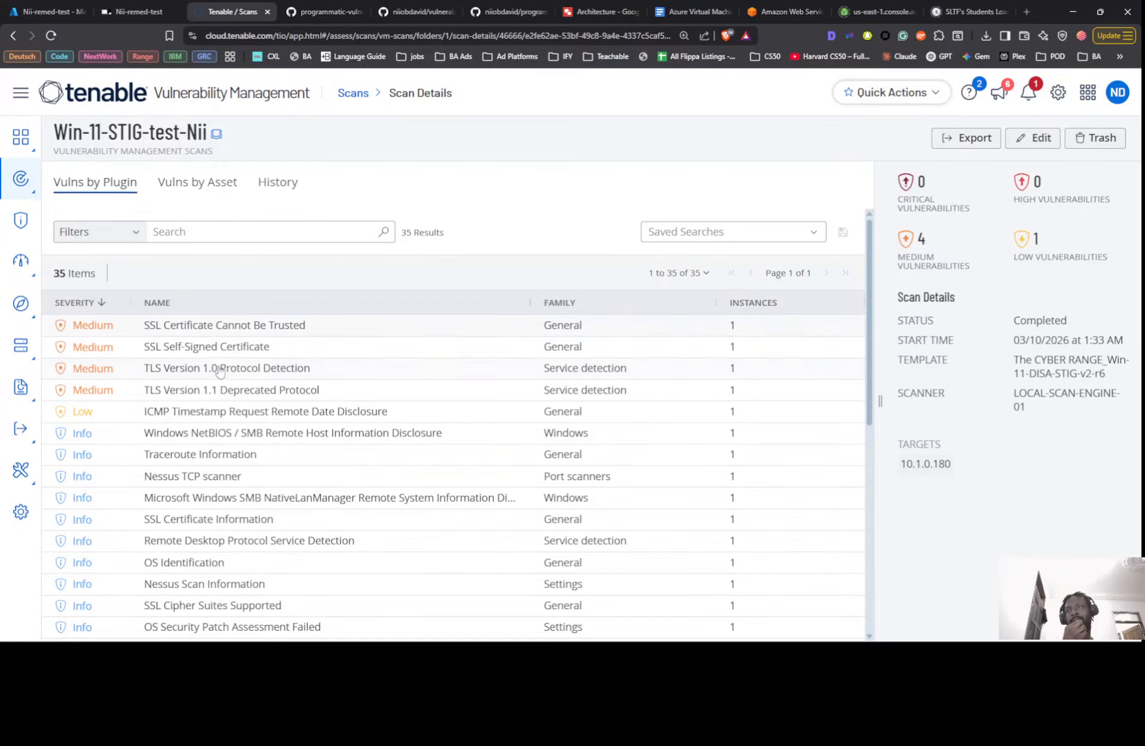
click(269, 189)
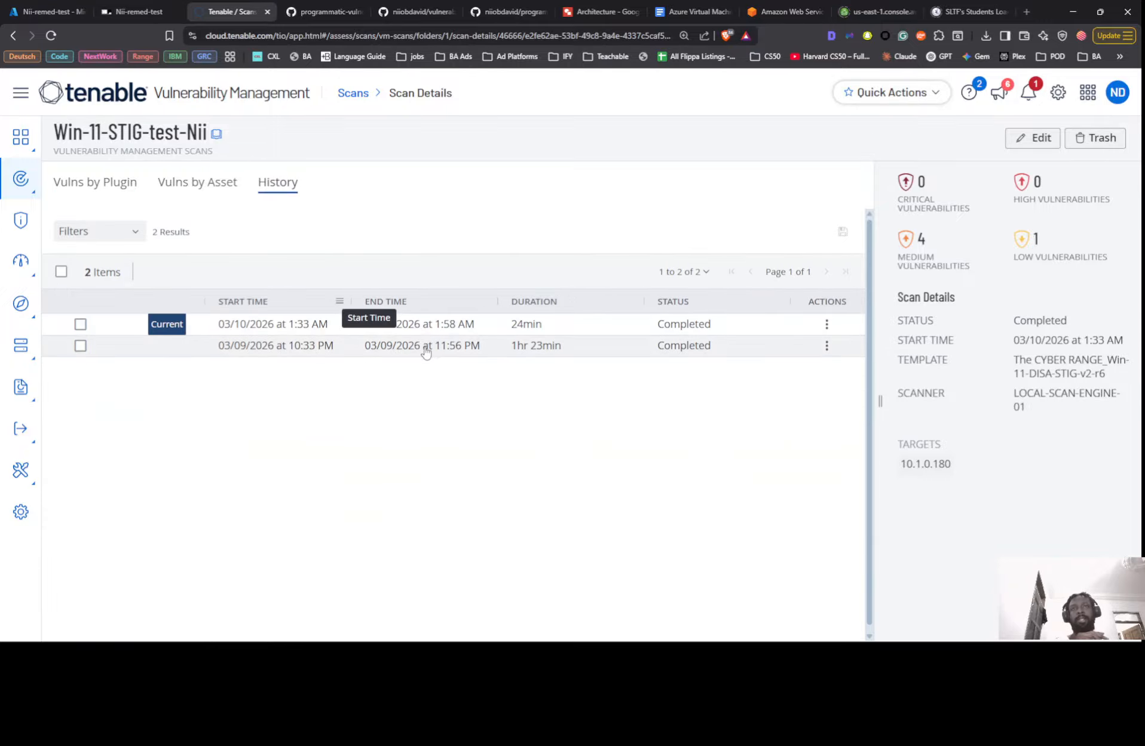
click(423, 348)
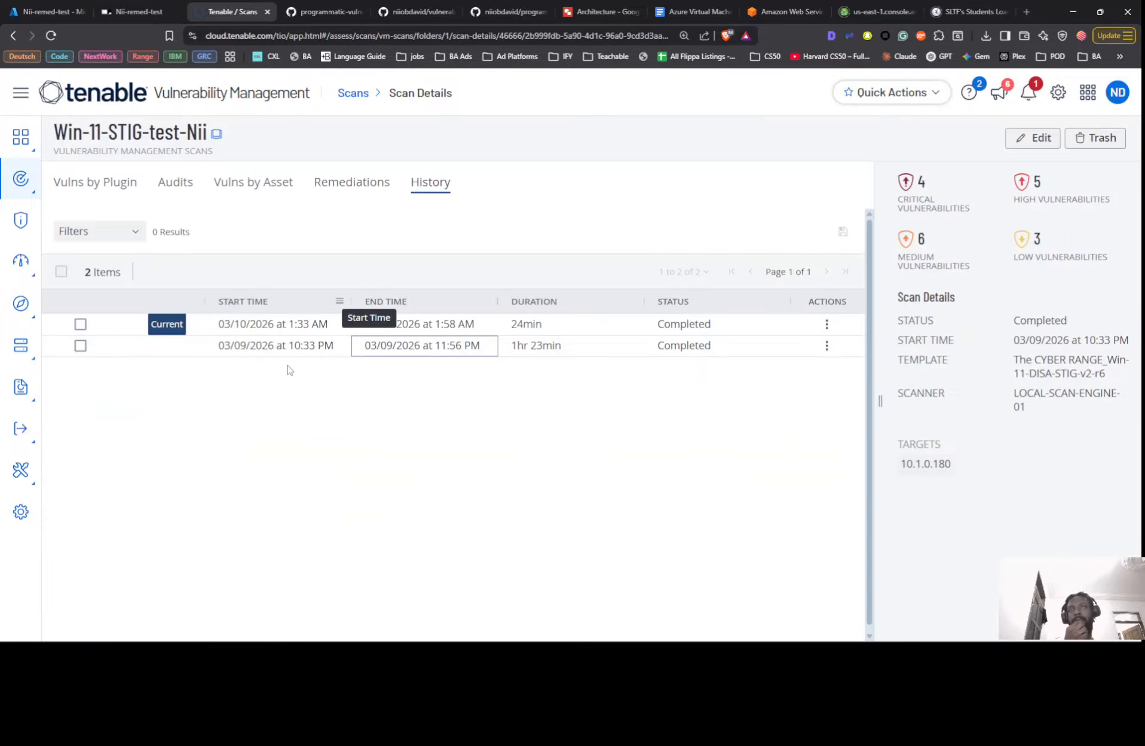
Examine the 03/09/2026 run's vulnerabilities by plugin, from the critical findings through the informational ones.
click(132, 186)
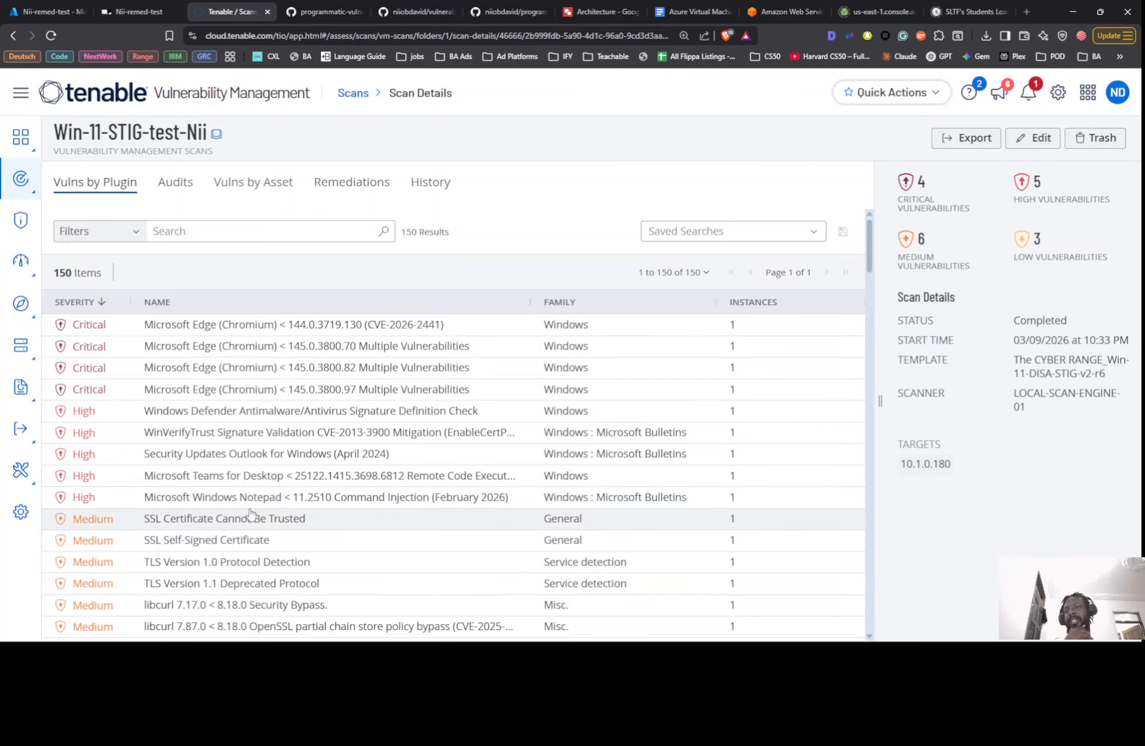
scroll(250, 508, down, 3)
scroll(254, 503, up, 3)
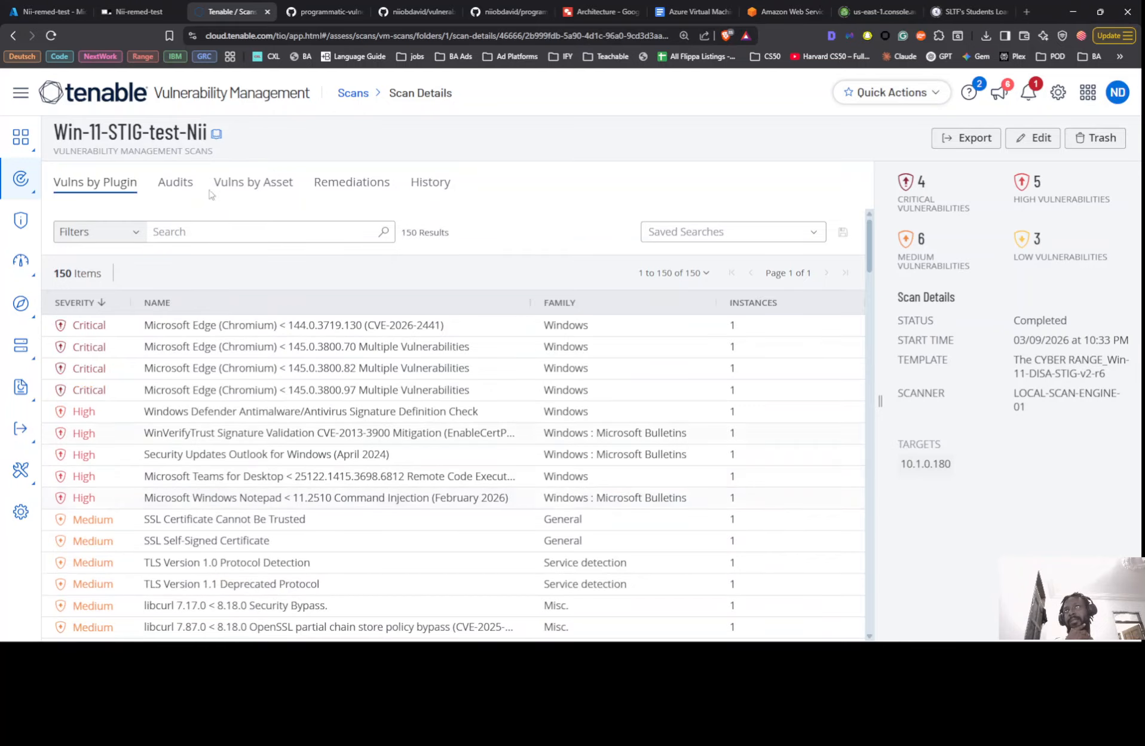
click(142, 5)
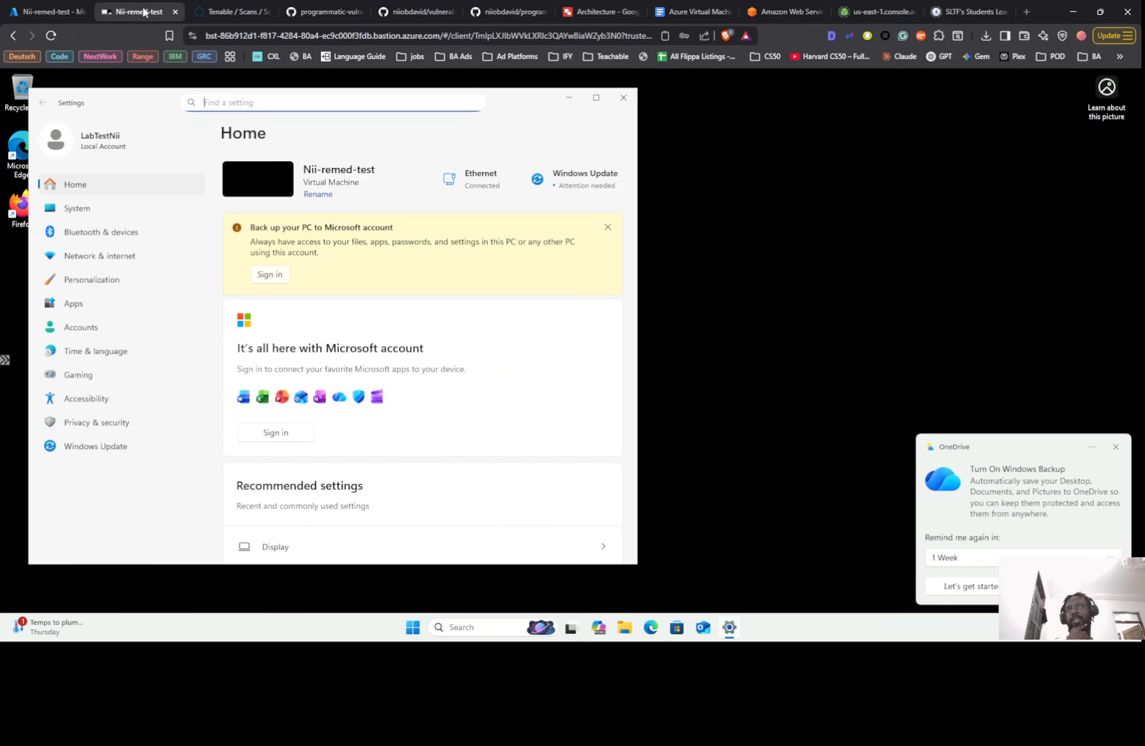
click(230, 11)
scroll(335, 331, down, 10)
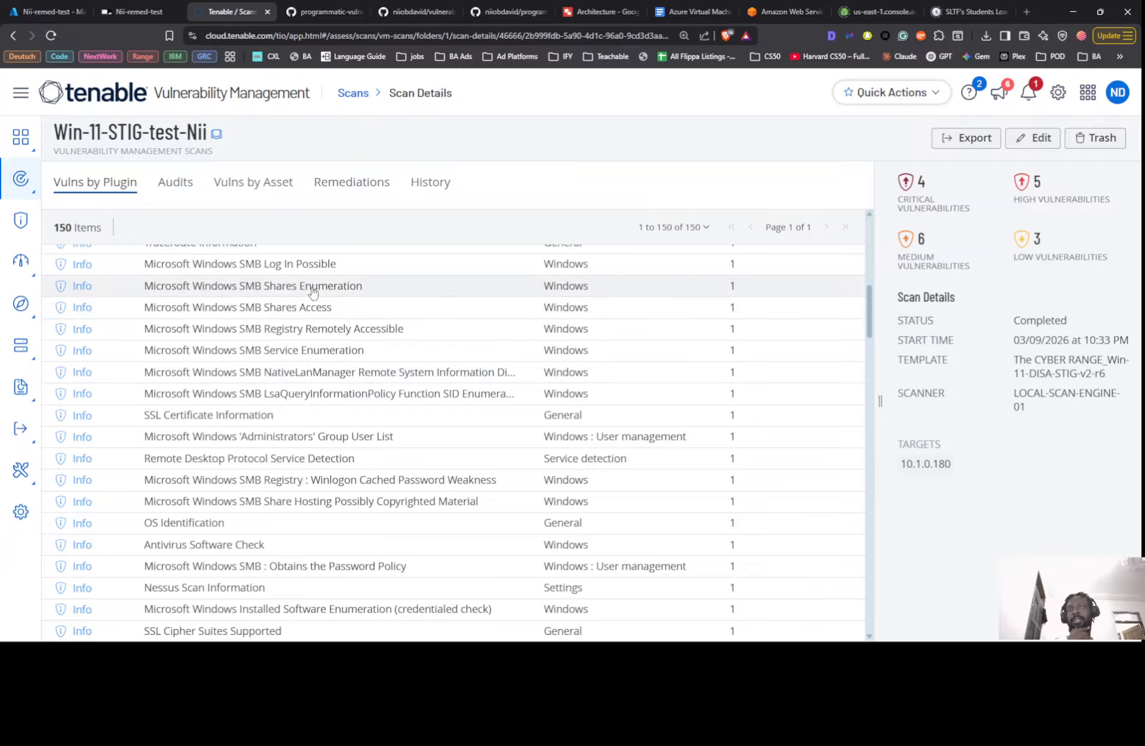
scroll(305, 372, up, 2)
scroll(308, 370, down, 3)
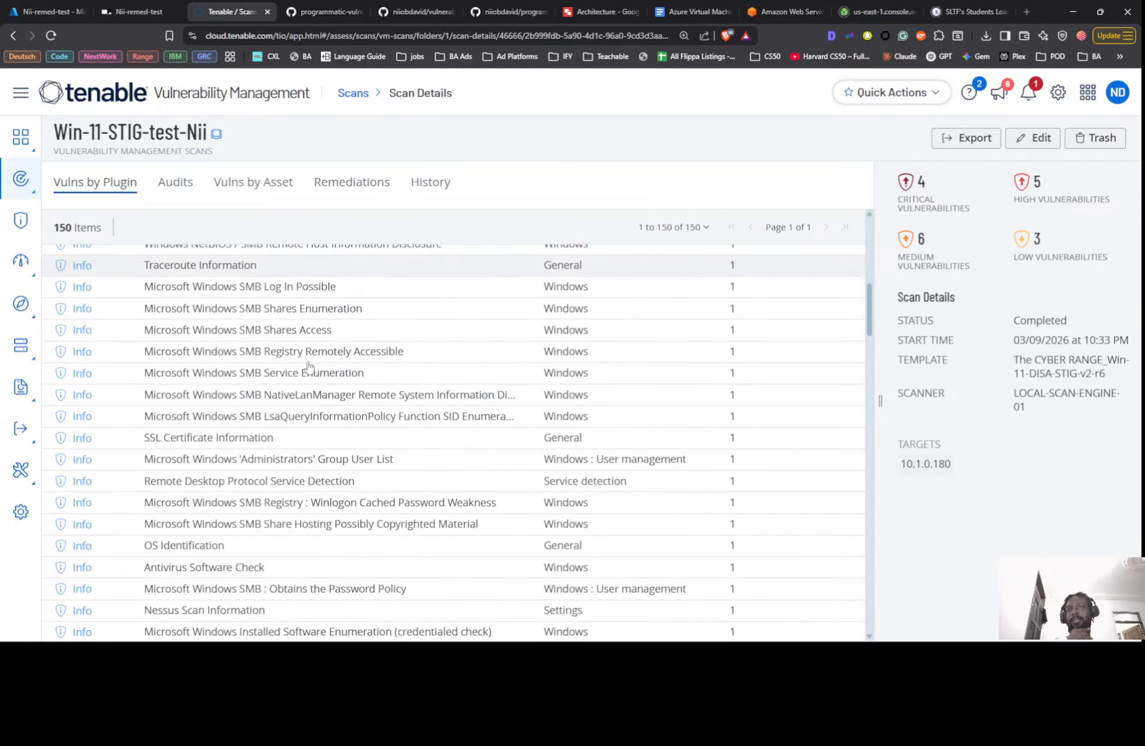
scroll(310, 365, down, 3)
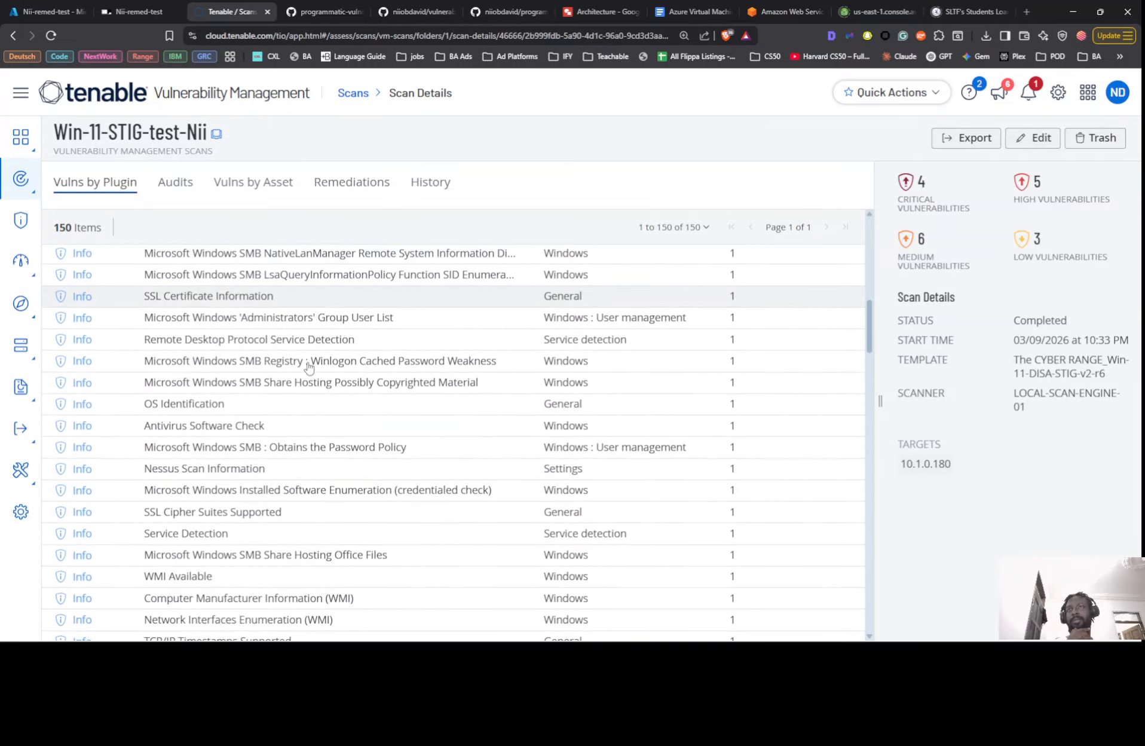
scroll(314, 355, down, 5)
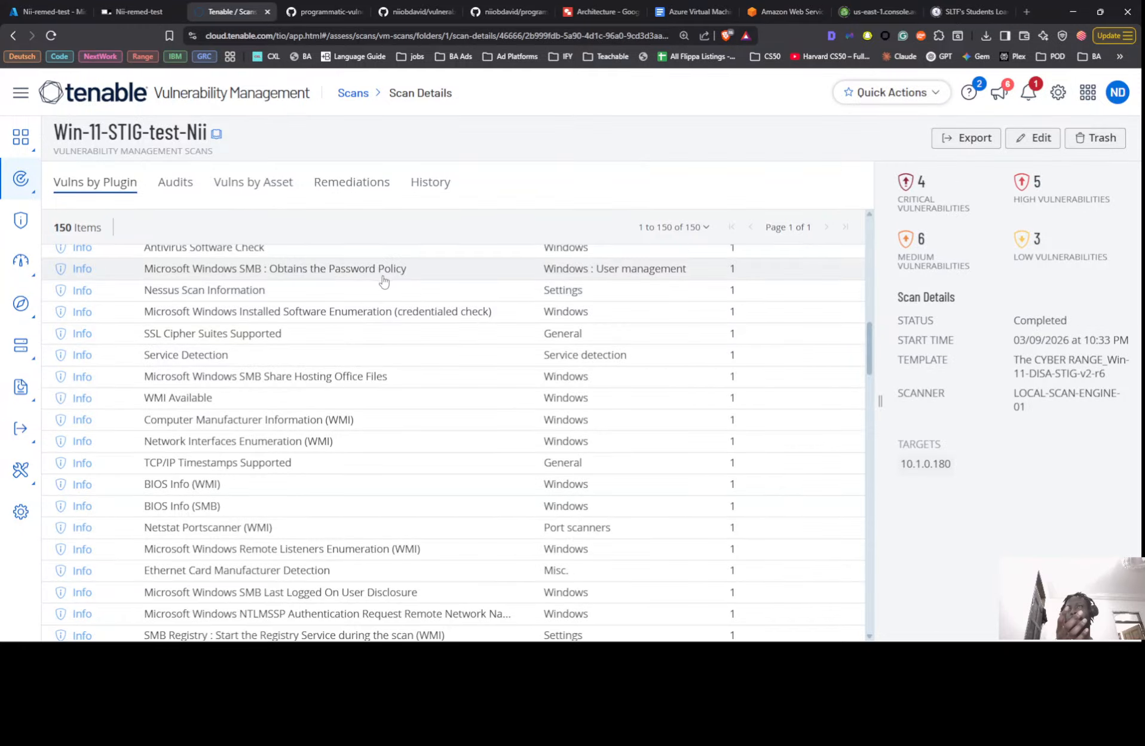
scroll(359, 353, down, 4)
scroll(362, 353, down, 10)
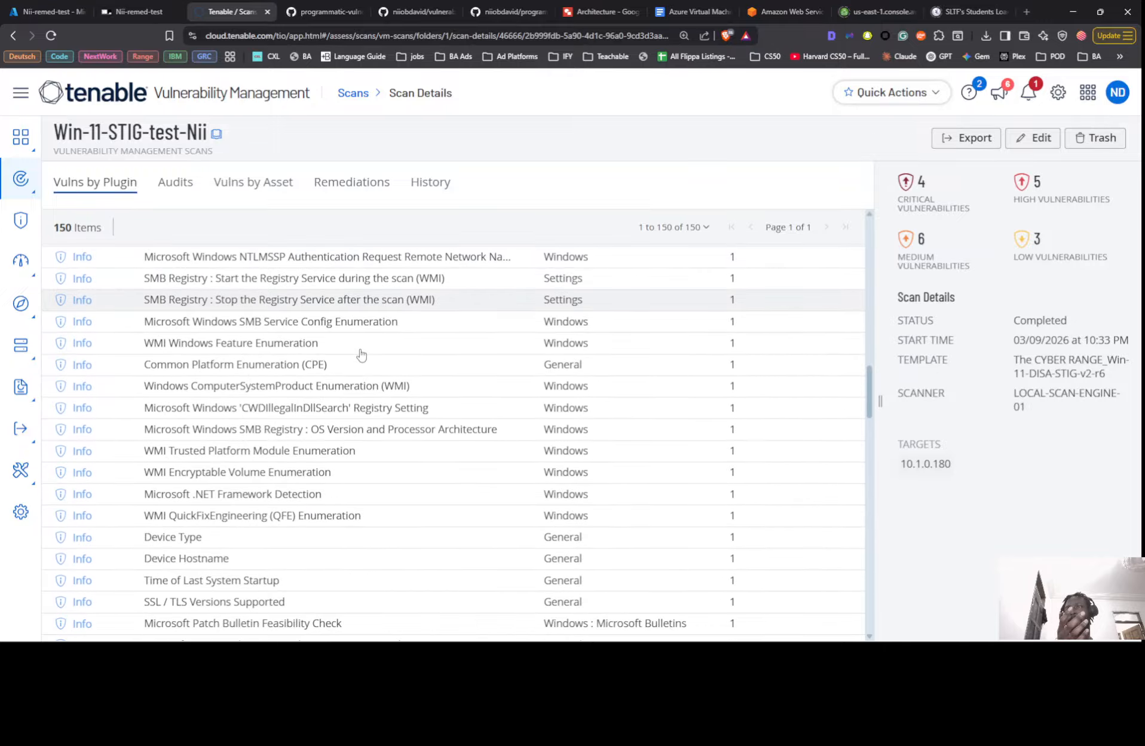
scroll(361, 355, down, 15)
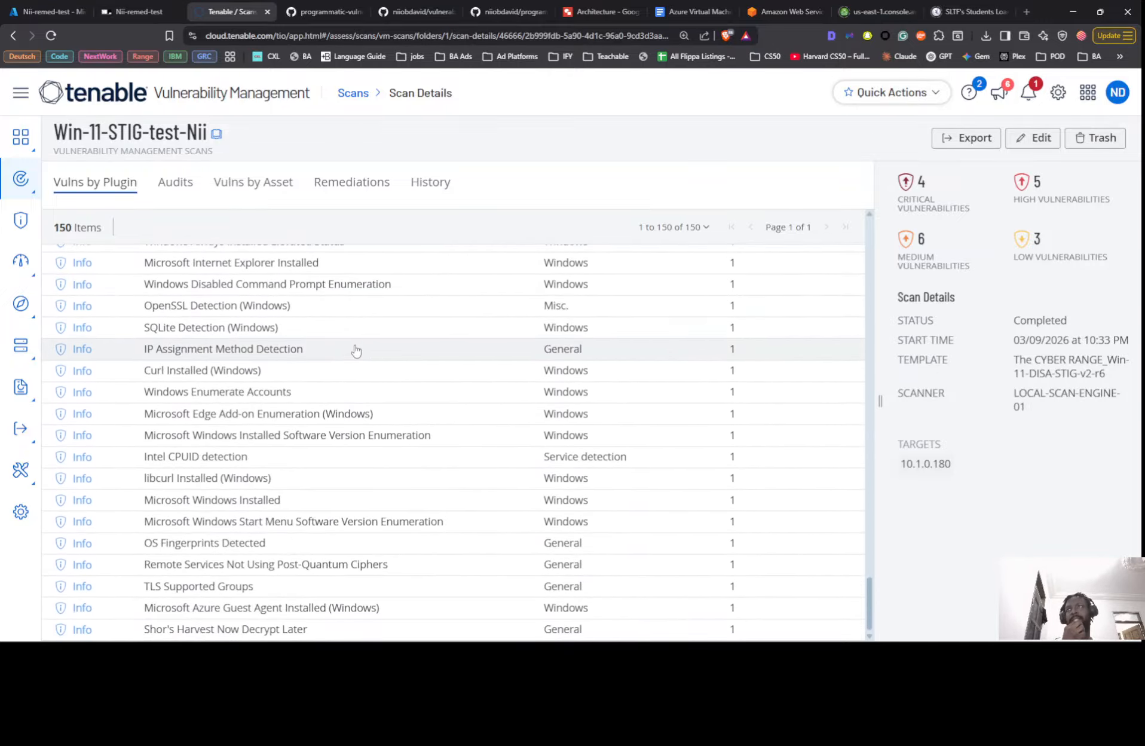
scroll(359, 348, up, 20)
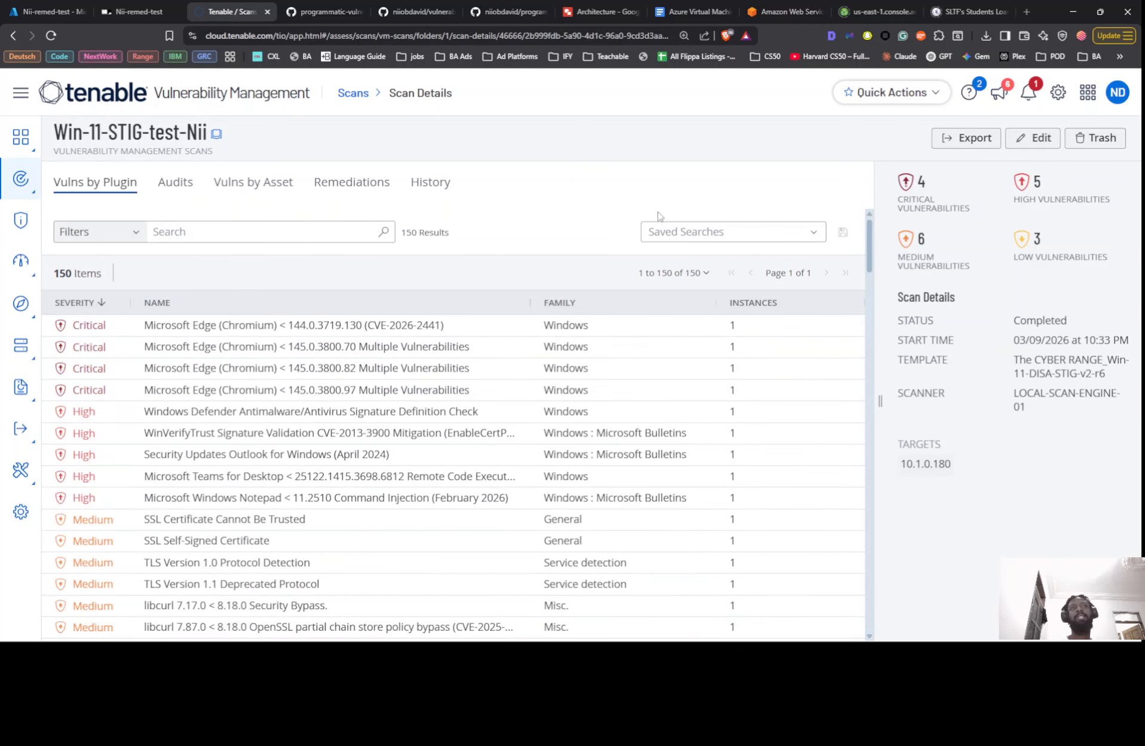
Load the 03/10/2026 1:33 AM run from the scan history and show its vulnerabilities by plugin.
click(420, 183)
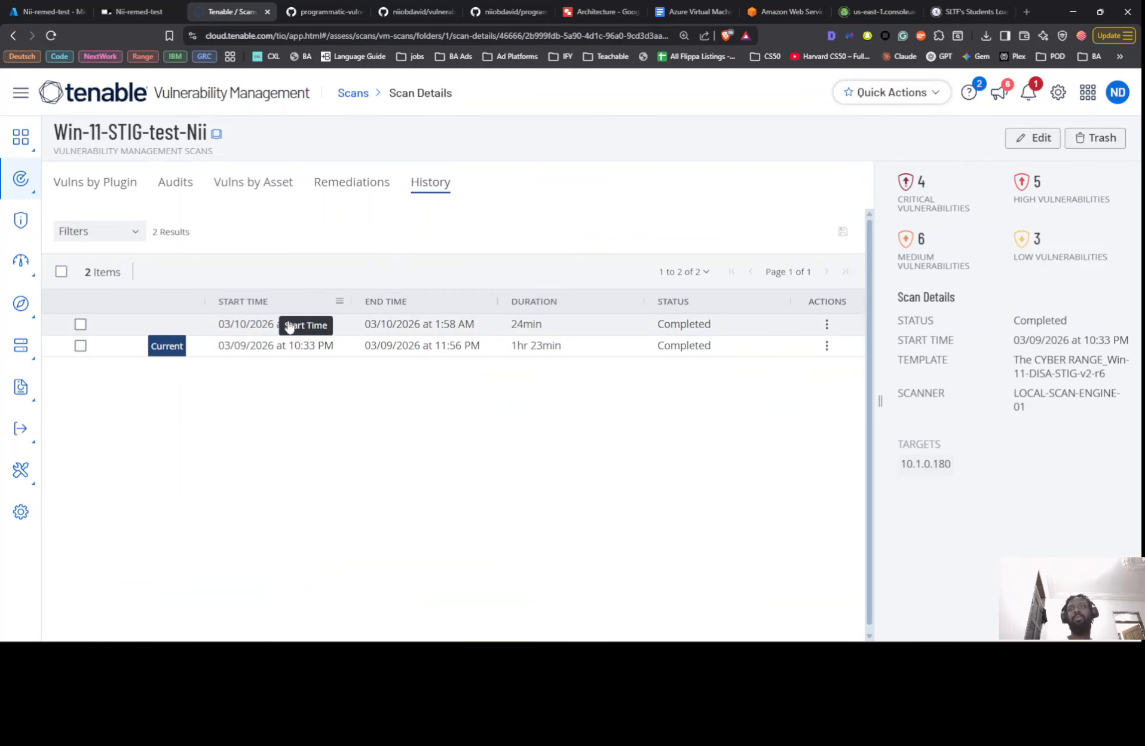
click(289, 325)
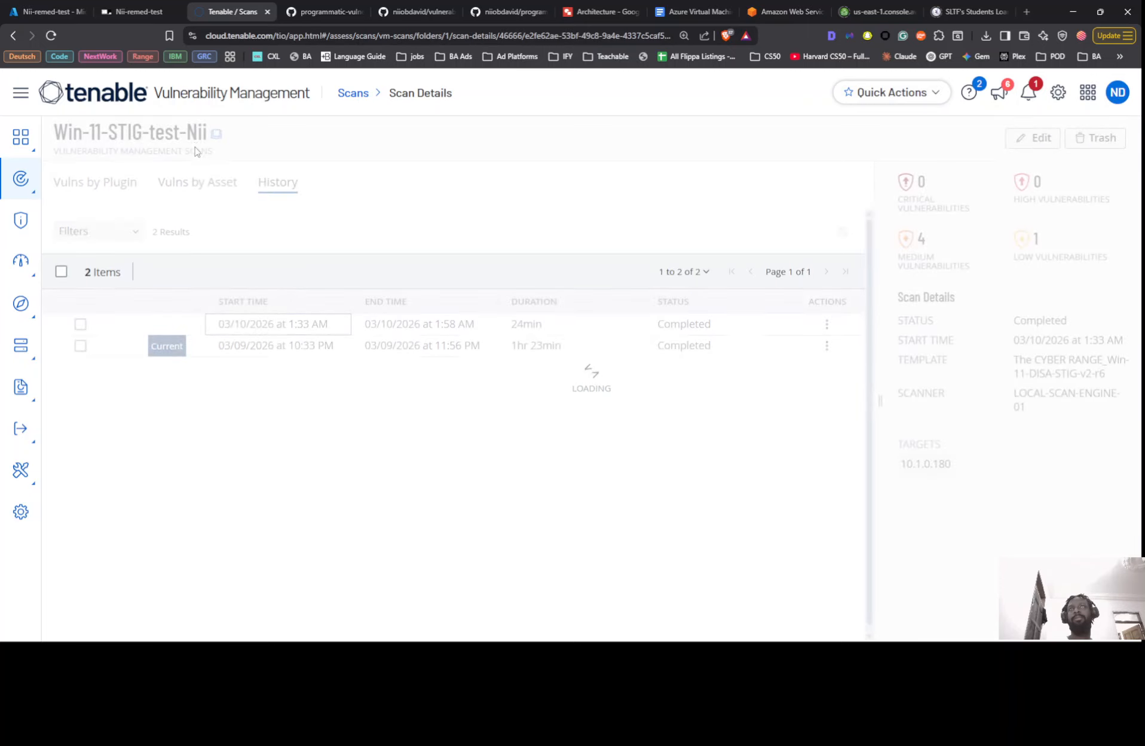
click(122, 183)
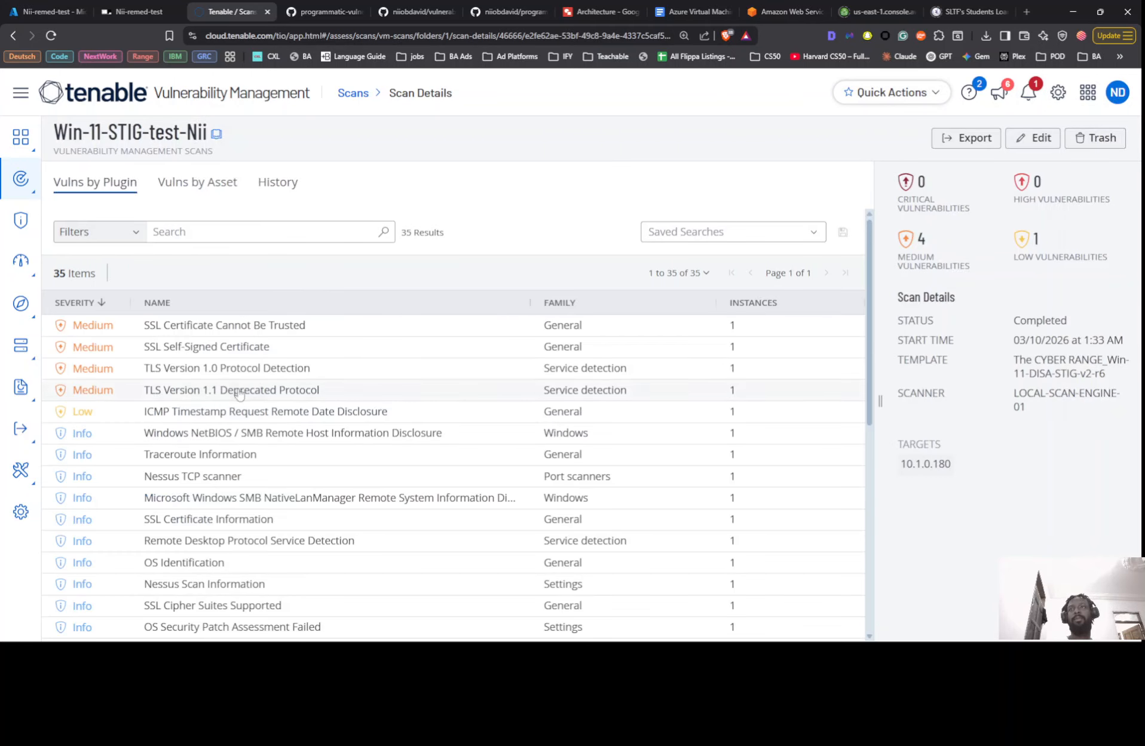
On the VM, go to Windows Update and install the Windows Security platform update KB5007651.
click(121, 11)
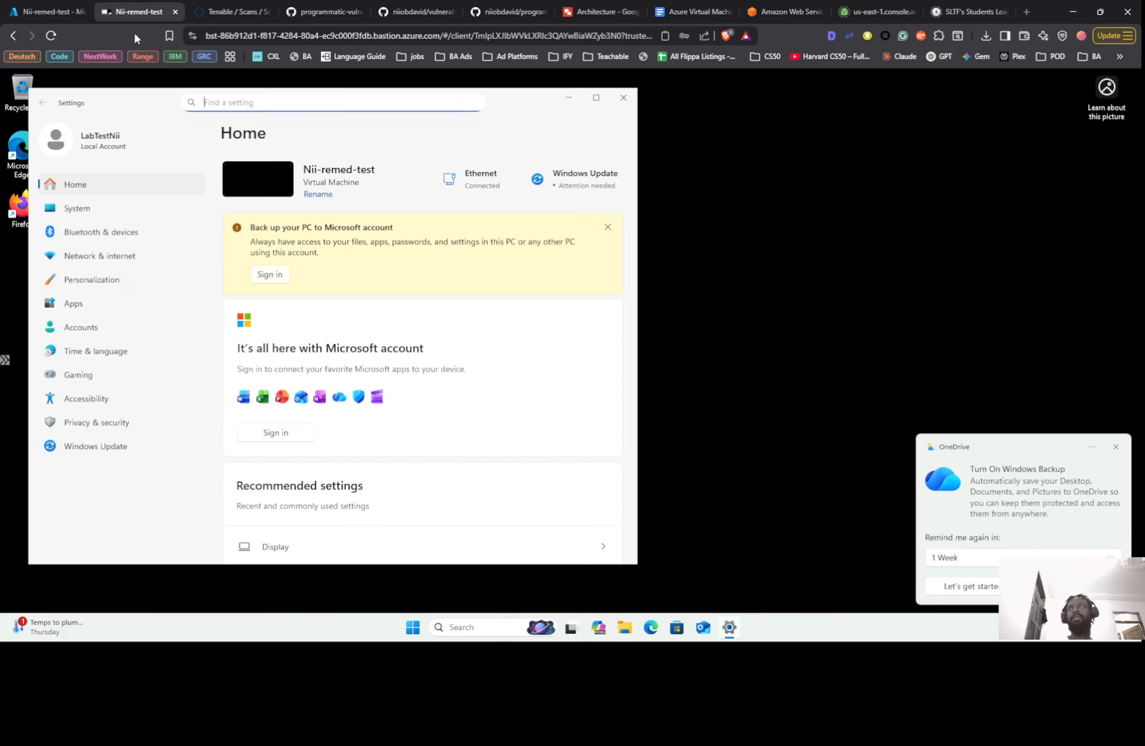
click(96, 448)
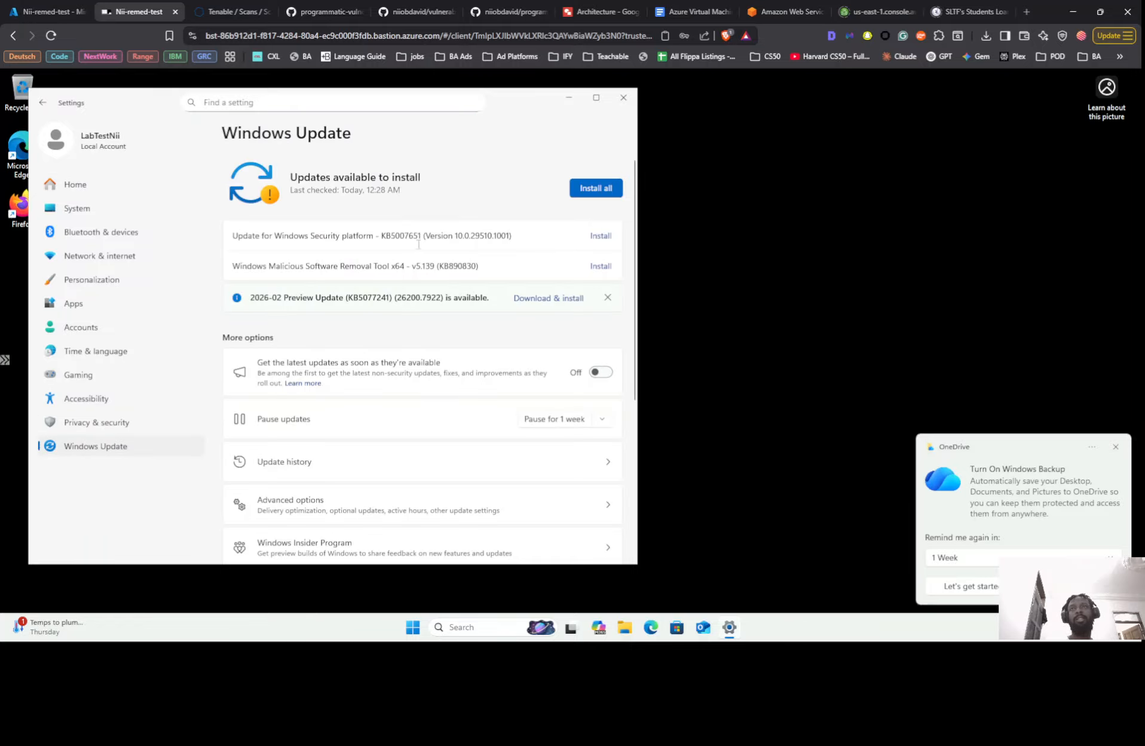
click(601, 236)
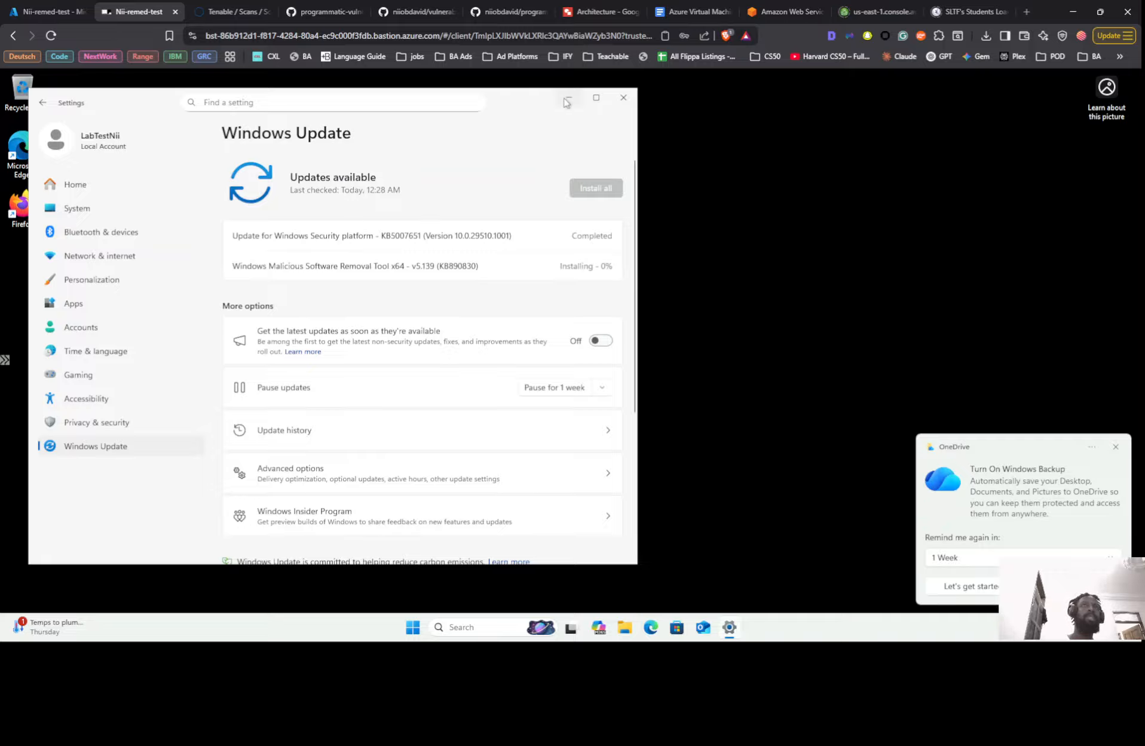
Review the rescan's plugin findings in Tenable and check the update progress on the VM.
click(215, 5)
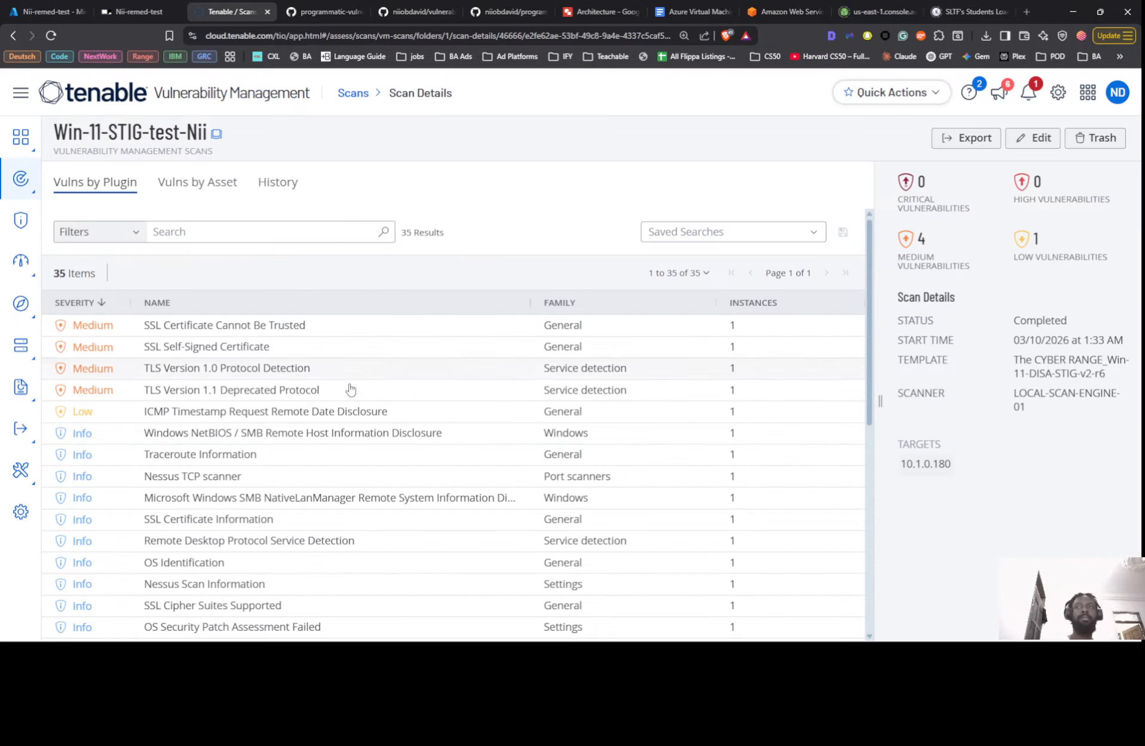
click(147, 5)
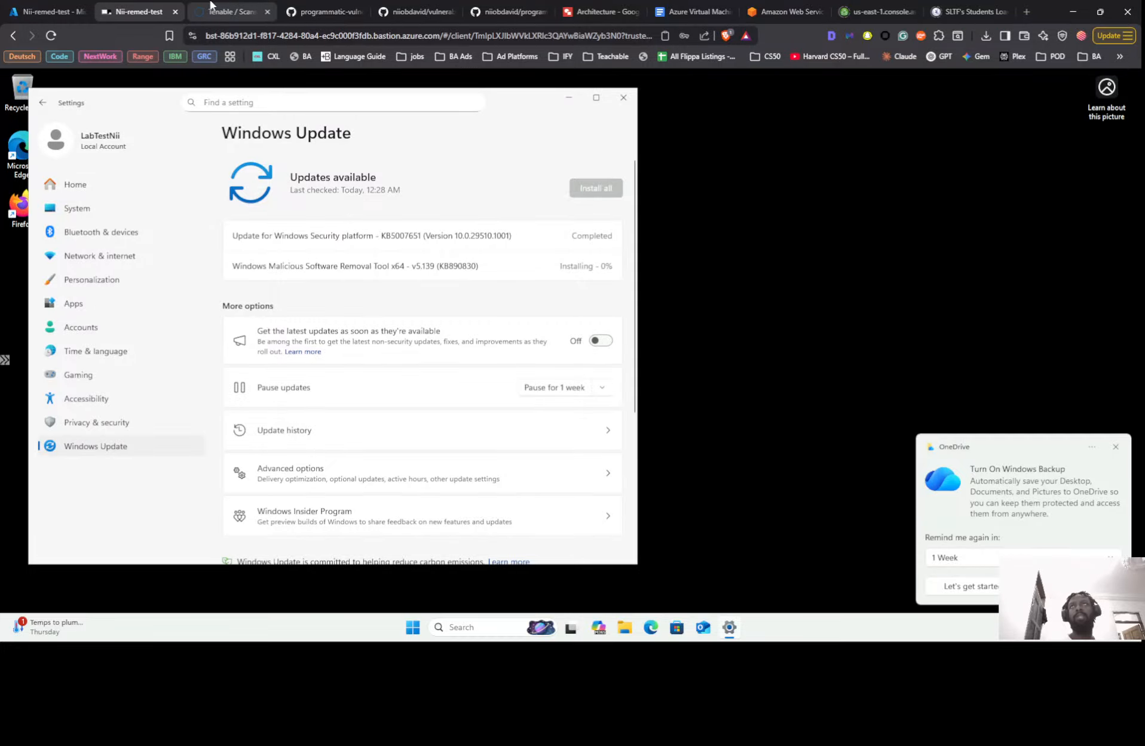
click(233, 11)
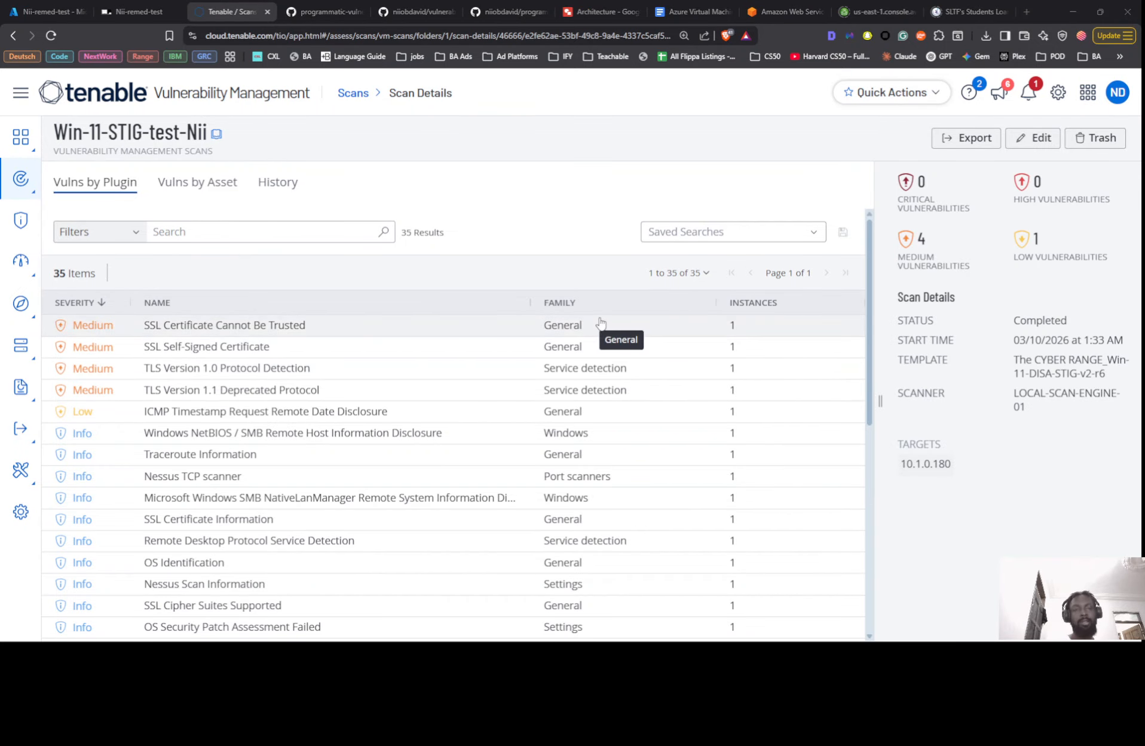
Consult the lab document's manual remediation steps, return to Tenable's scan list, and check the Windows Update progress on the VM.
key(alt+Tab)
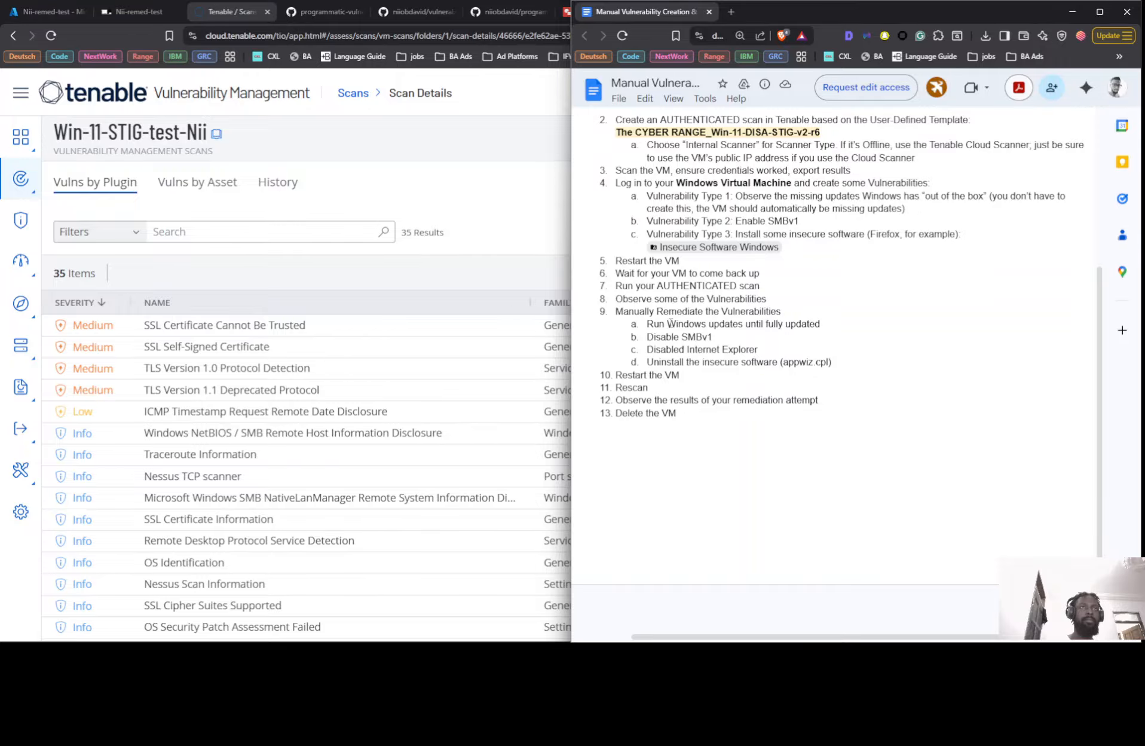
click(532, 227)
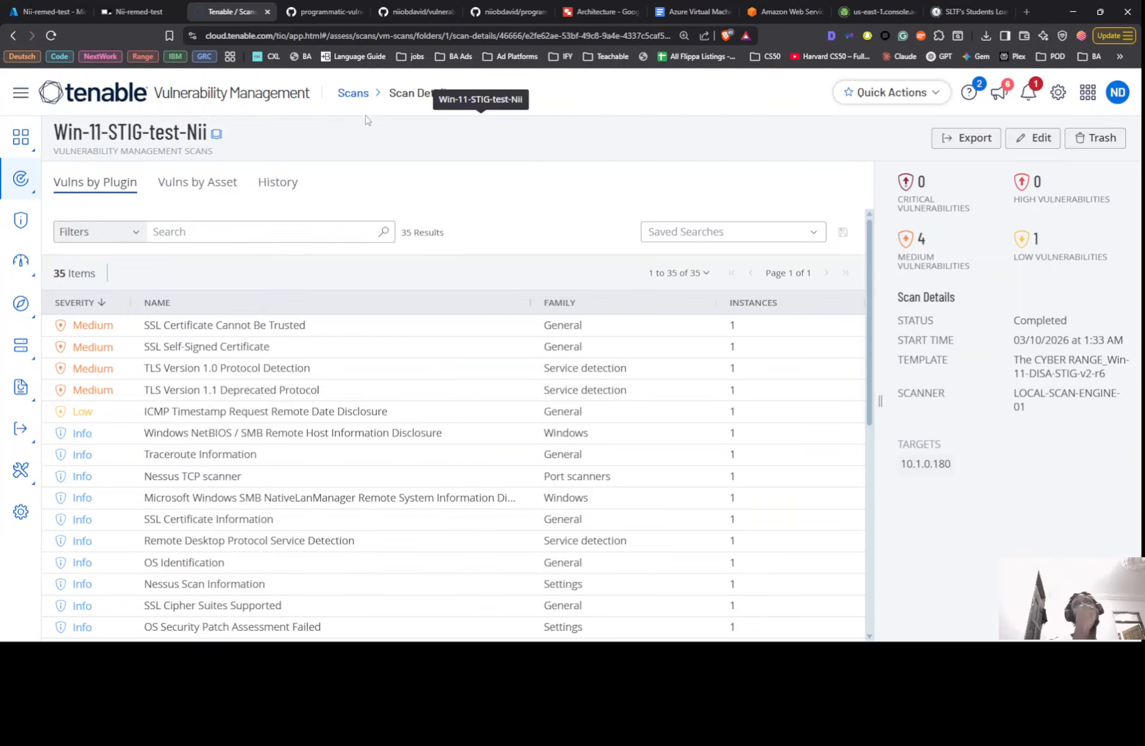
click(355, 94)
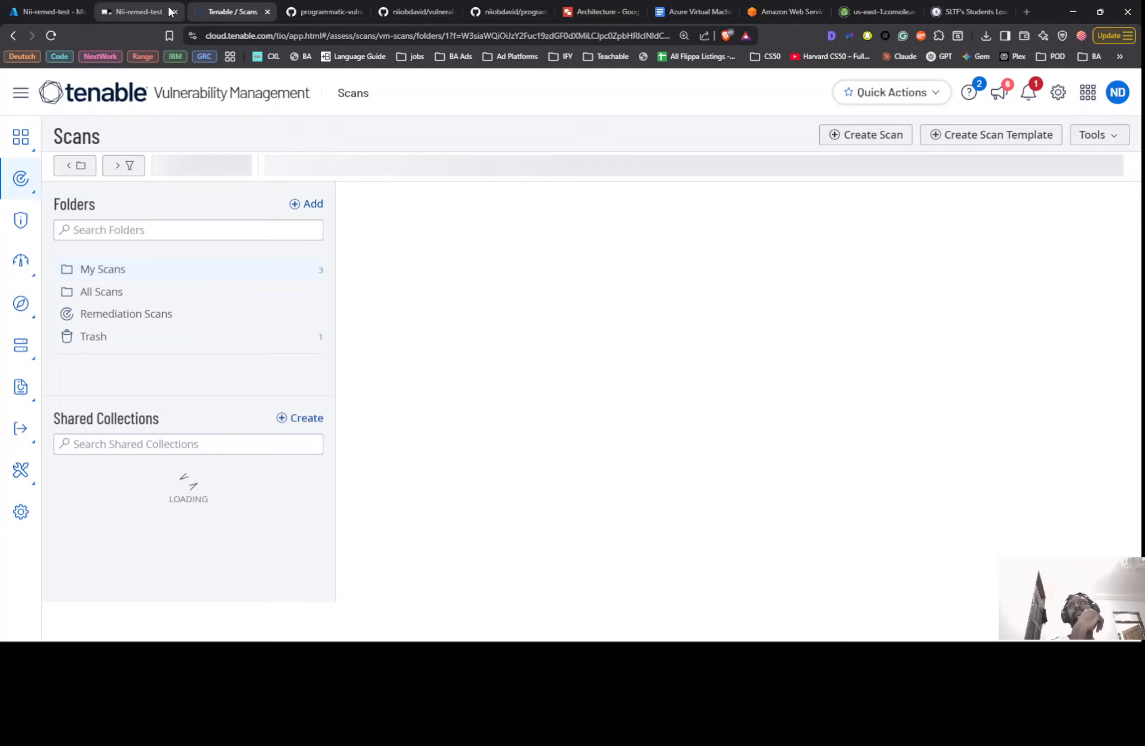
click(160, 7)
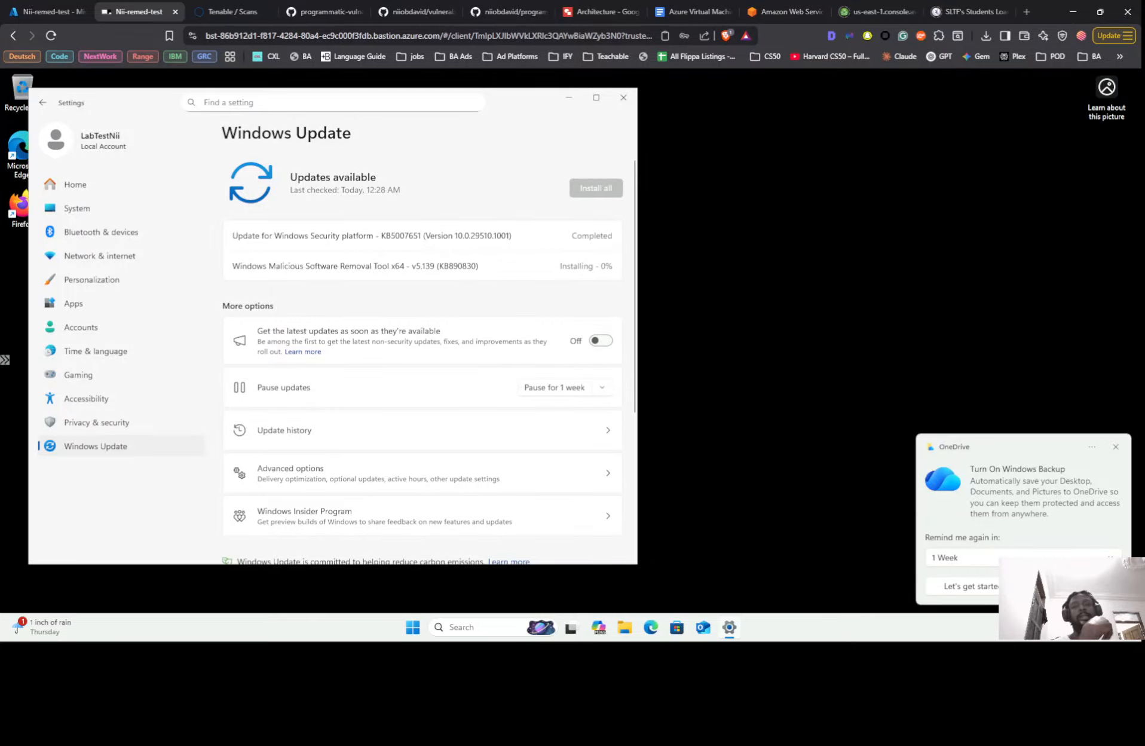
In Tenable, open the full details of the Windows 11 STIG test scan and examine its vulnerabilities by plugin.
click(228, 12)
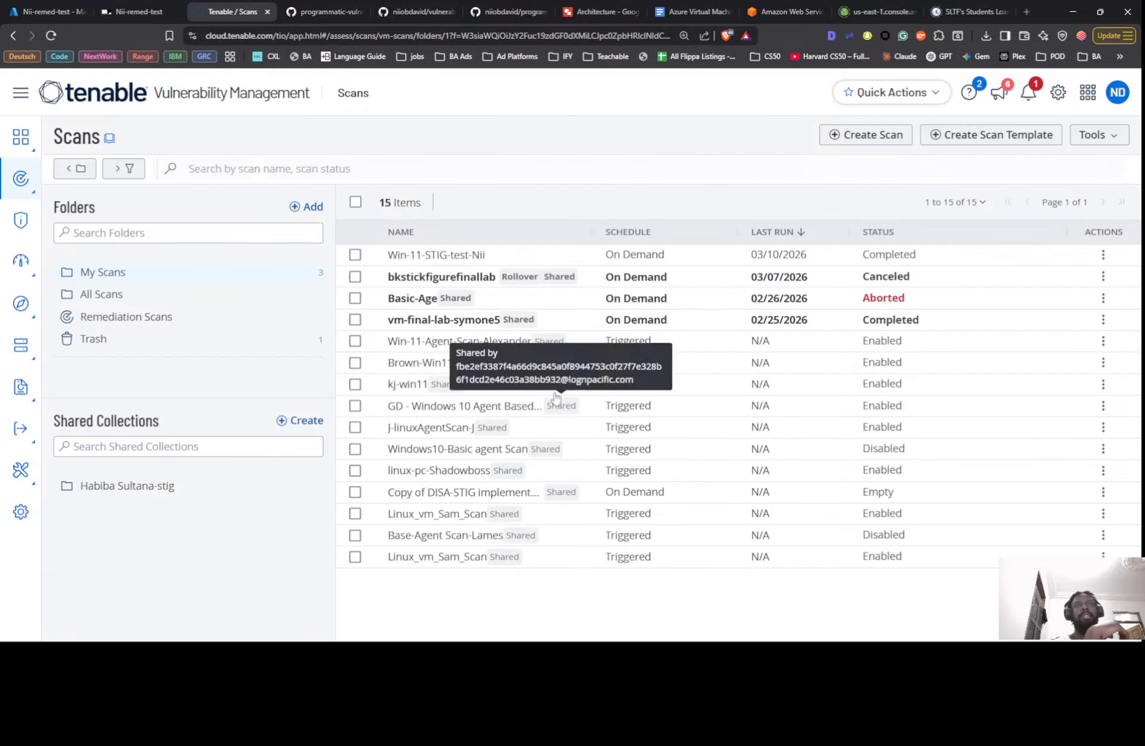
click(624, 258)
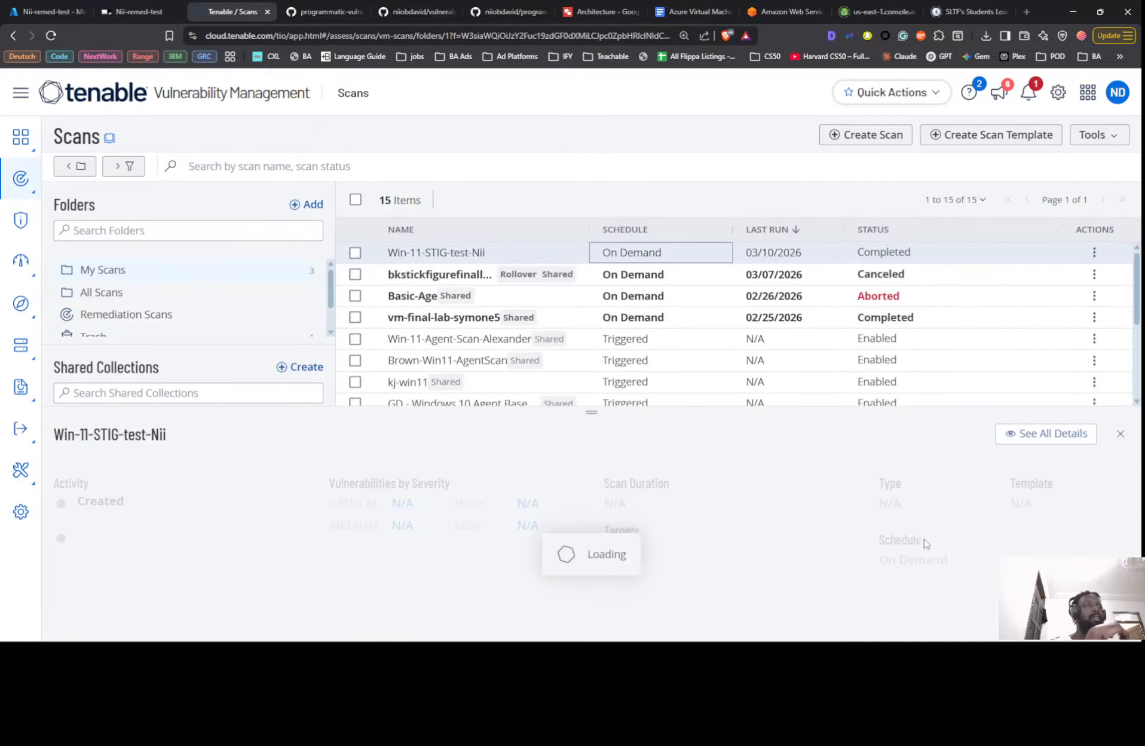
click(1040, 435)
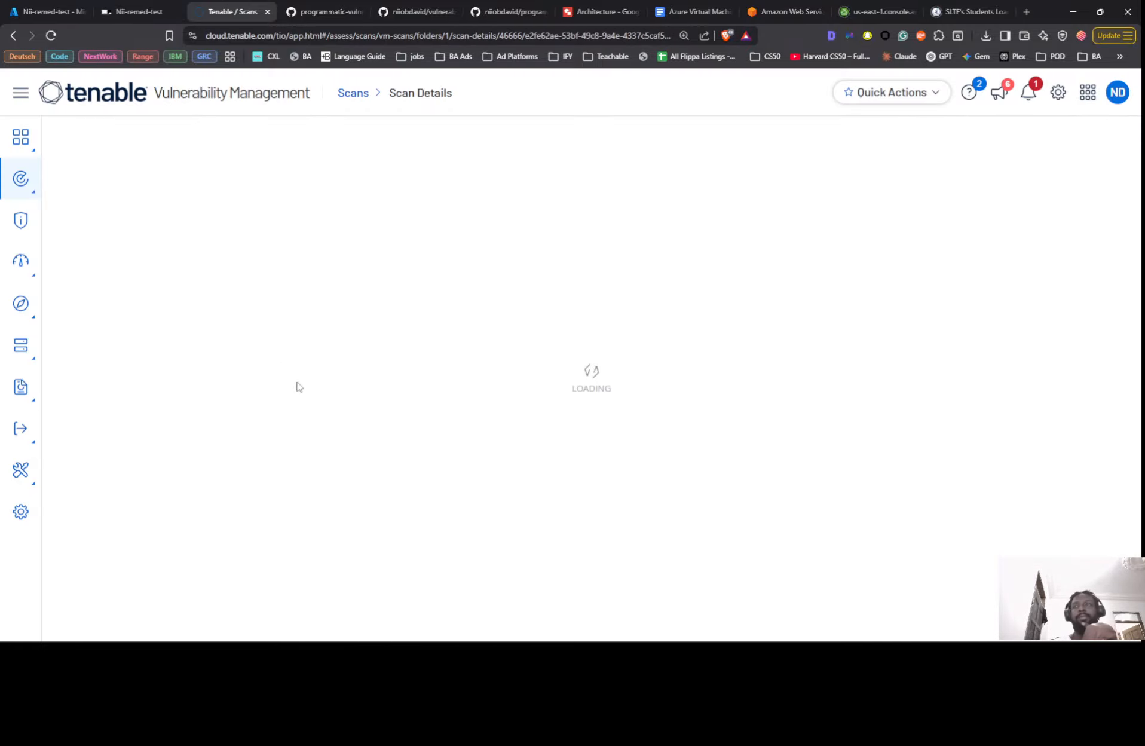
scroll(359, 406, down, 3)
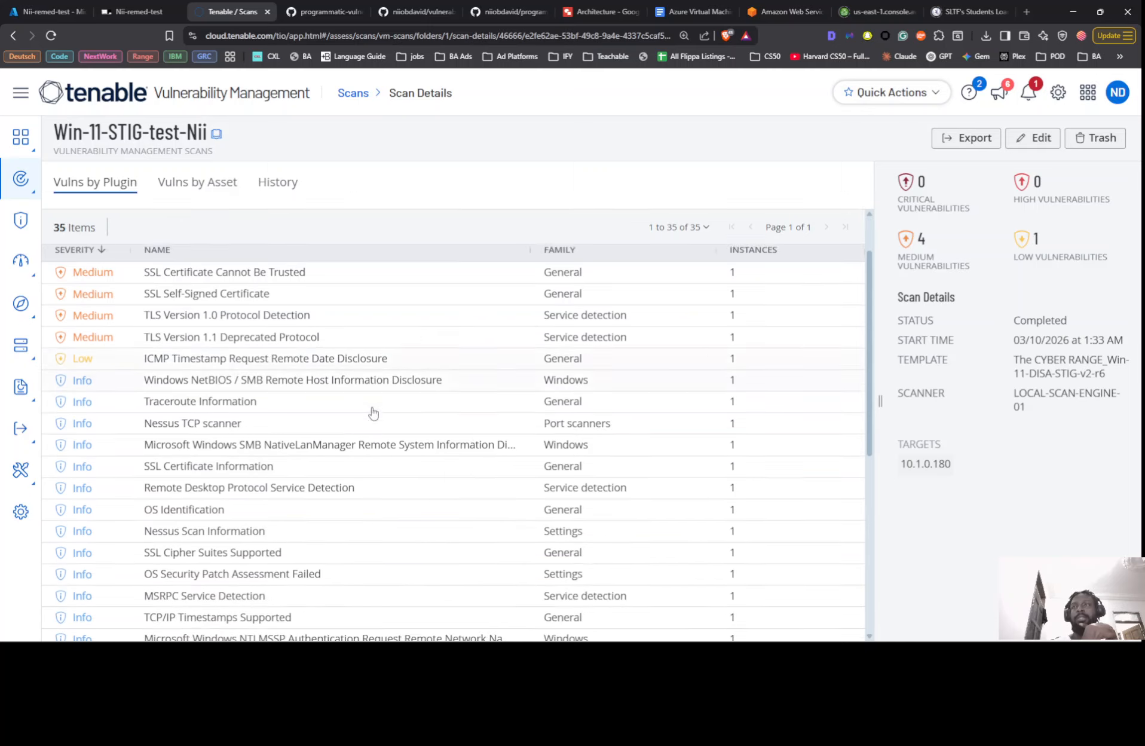
scroll(302, 427, down, 4)
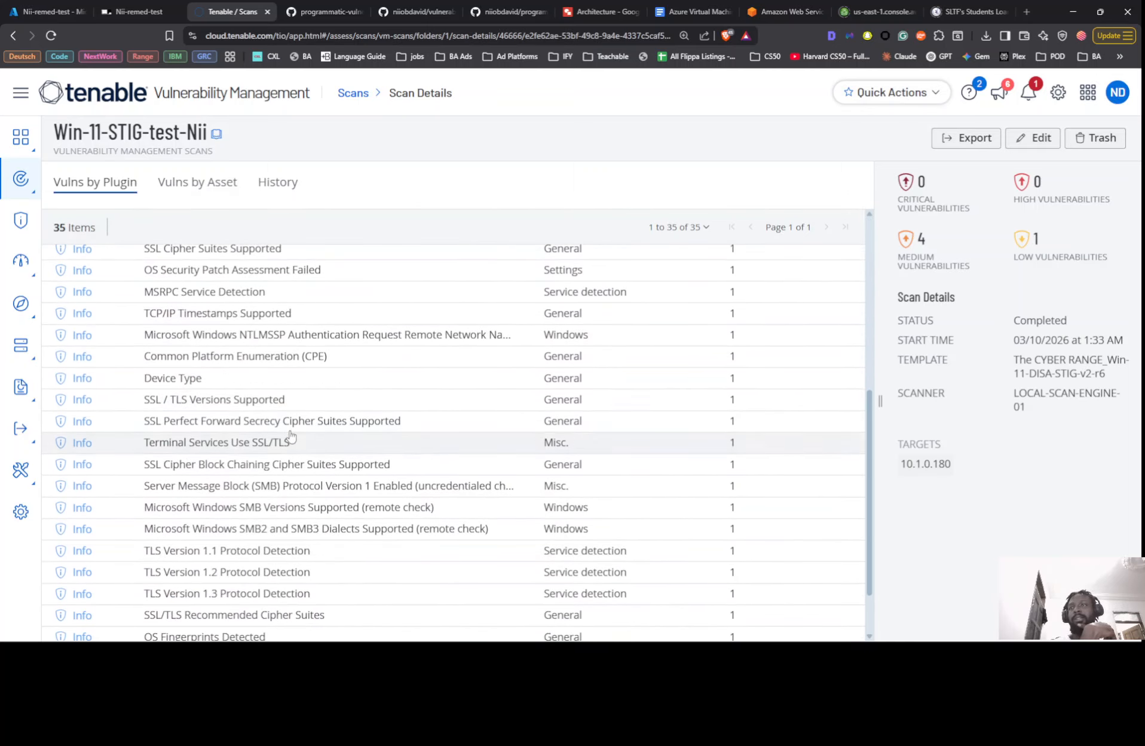
scroll(290, 466, down, 3)
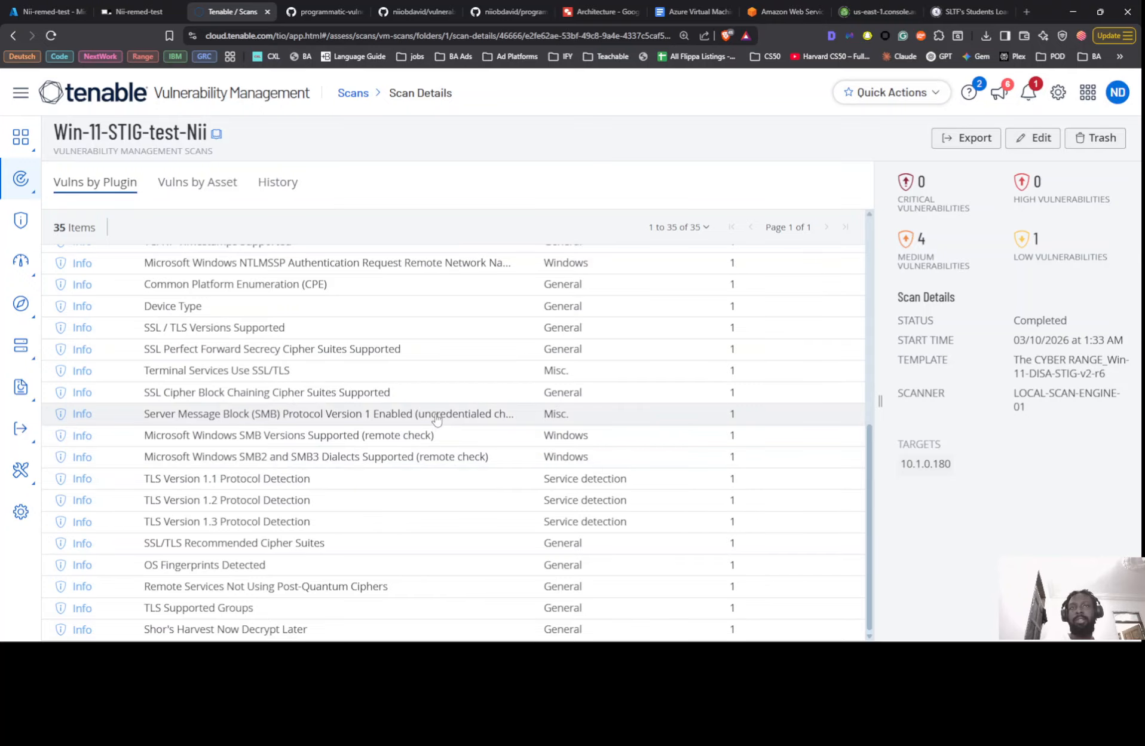
scroll(568, 287, up, 10)
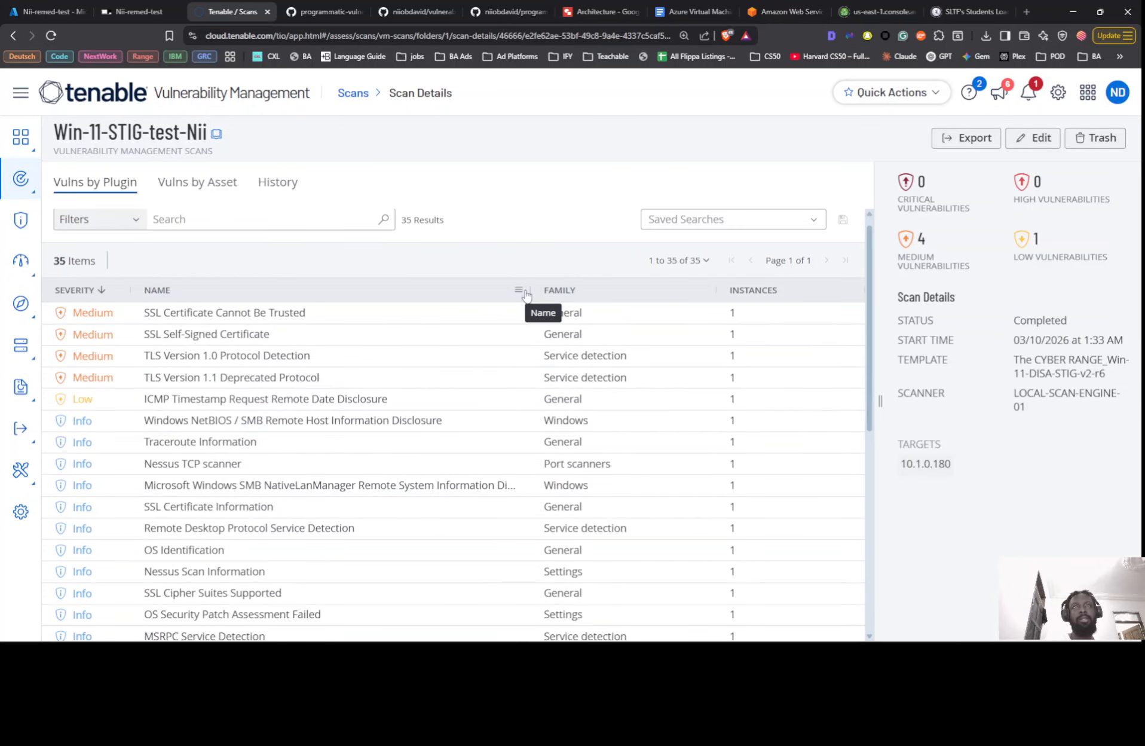
Widen the Name column to show full plugin names and reread the findings, from the medium-severity ones through the informational ones.
double_click(526, 293)
double_click(529, 292)
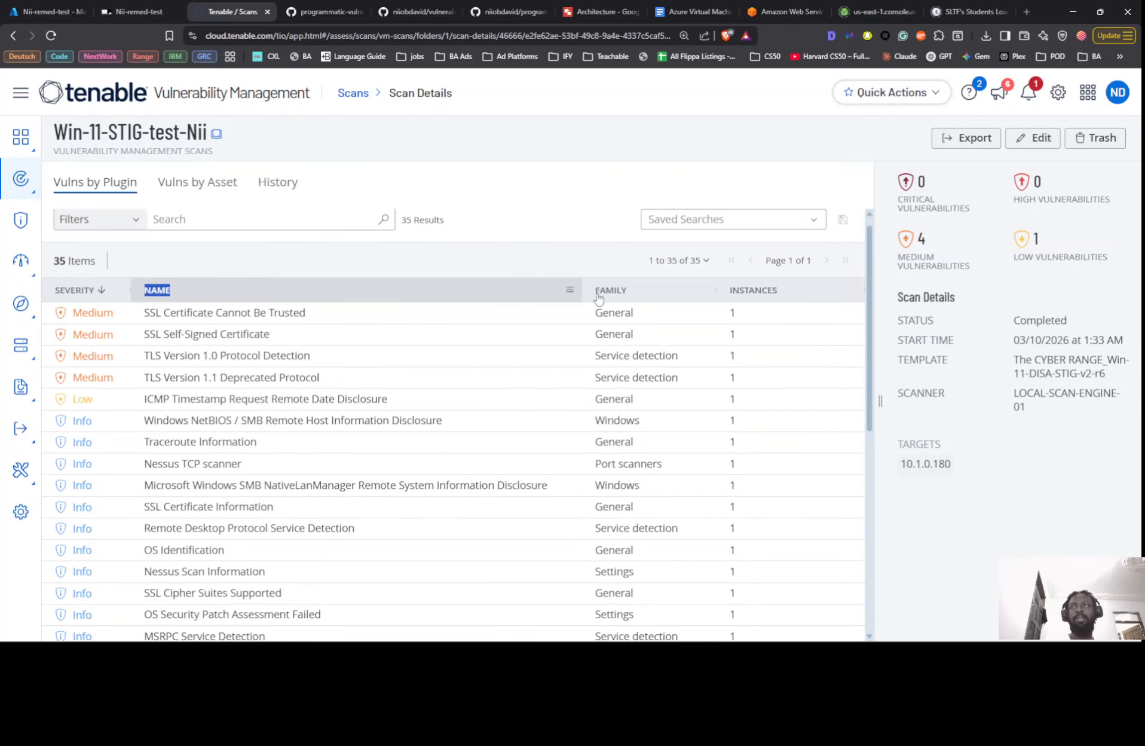
scroll(513, 403, down, 5)
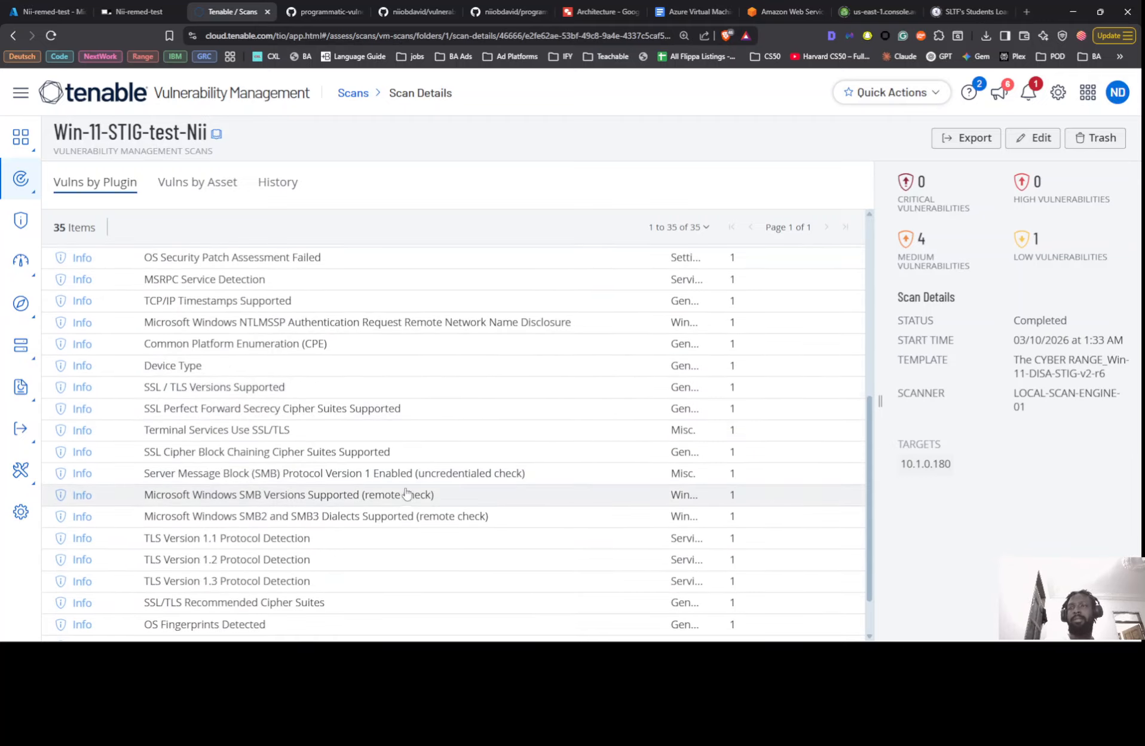
scroll(281, 475, down, 1)
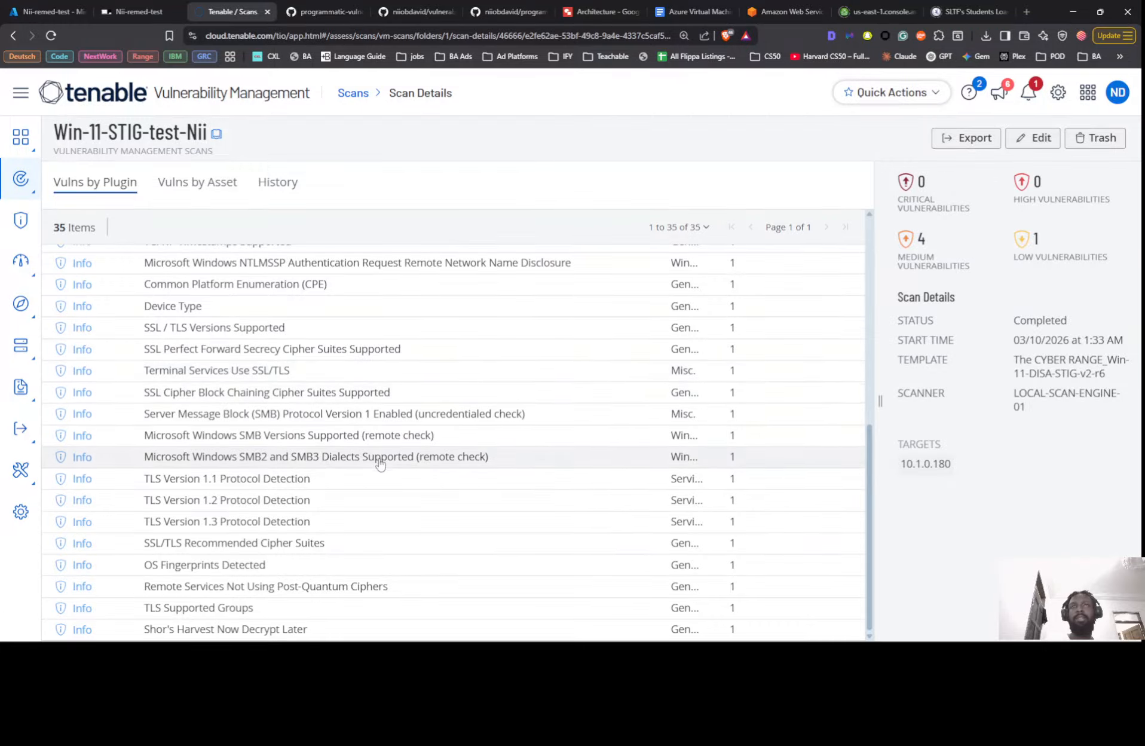
scroll(381, 464, up, 10)
scroll(380, 464, up, 1)
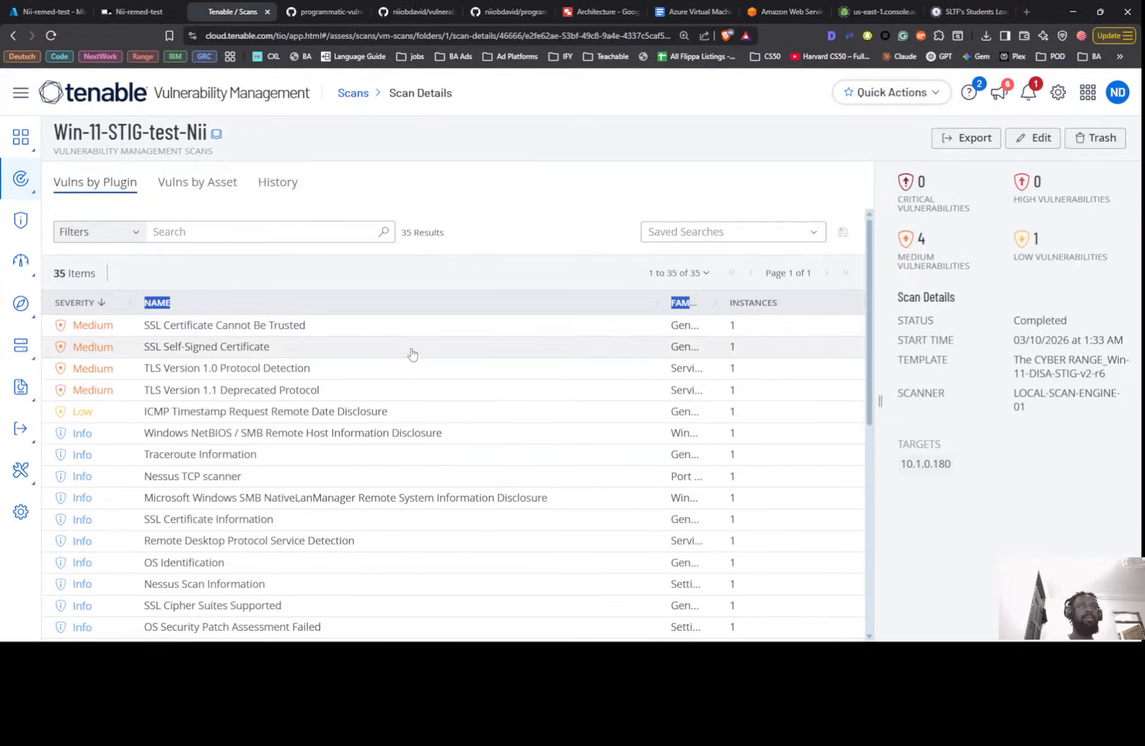
scroll(312, 396, down, 3)
scroll(312, 396, down, 4)
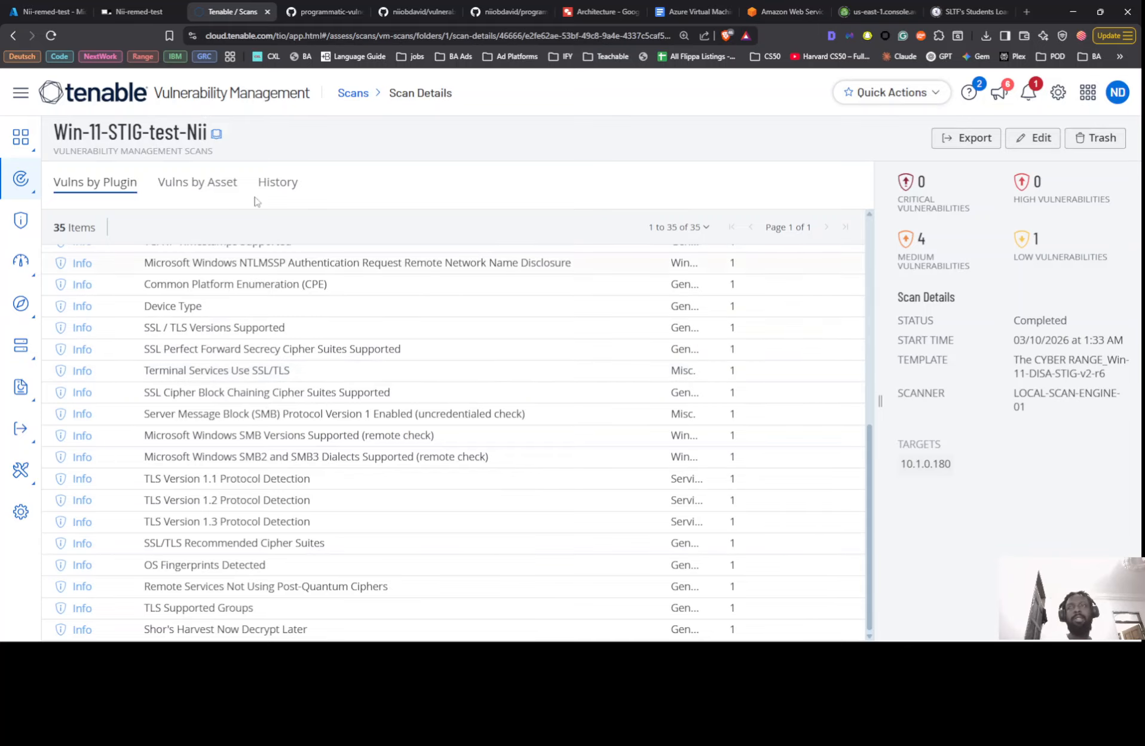
Check the update progress on the VM and open its Privacy & security settings.
click(132, 7)
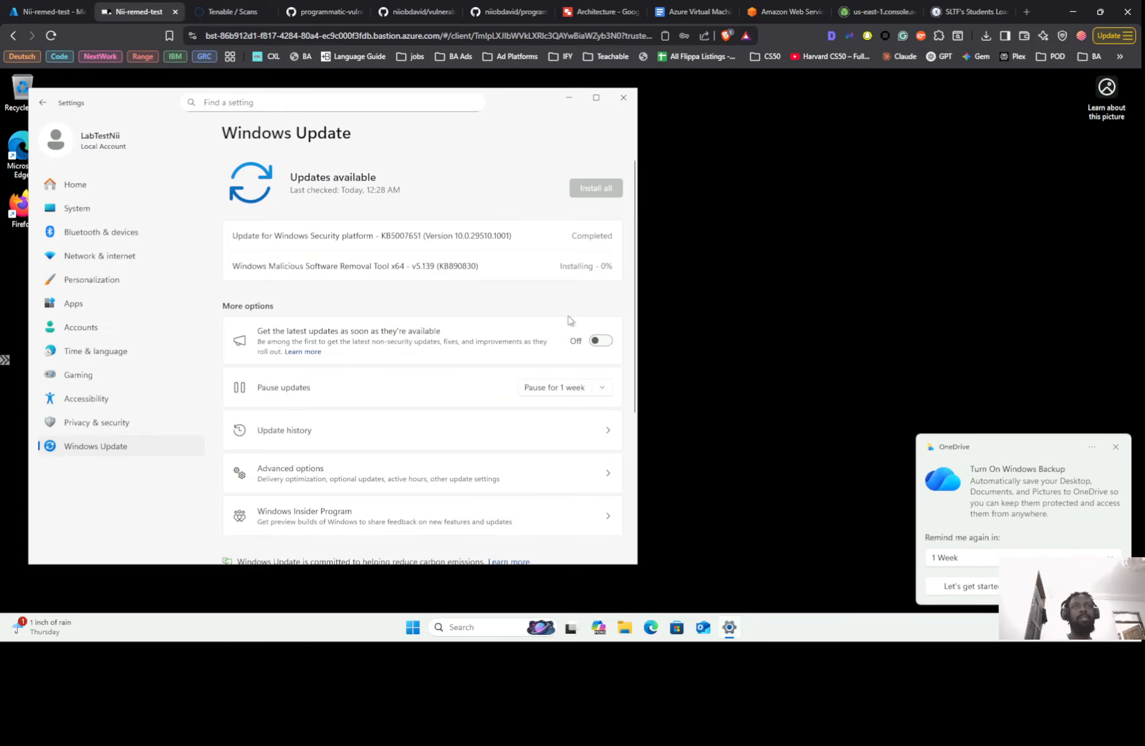
click(74, 426)
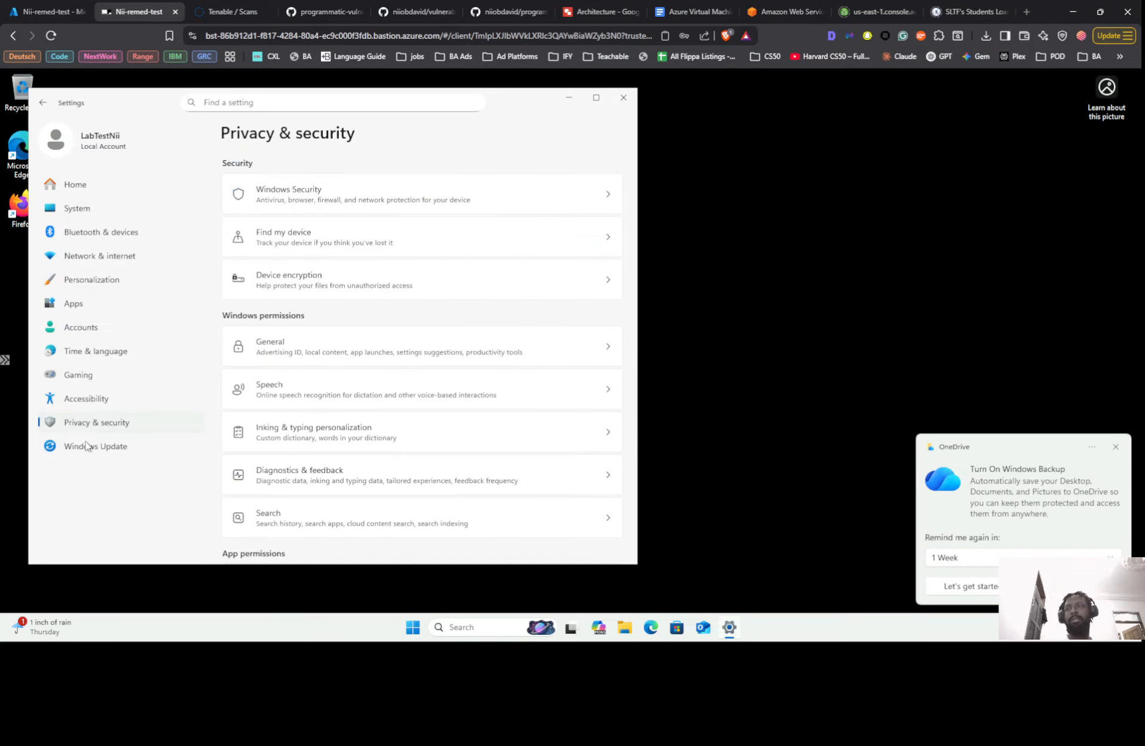
Start downloading and installing the 2026-02 Preview Update (KB5077241) through Windows Update.
click(88, 446)
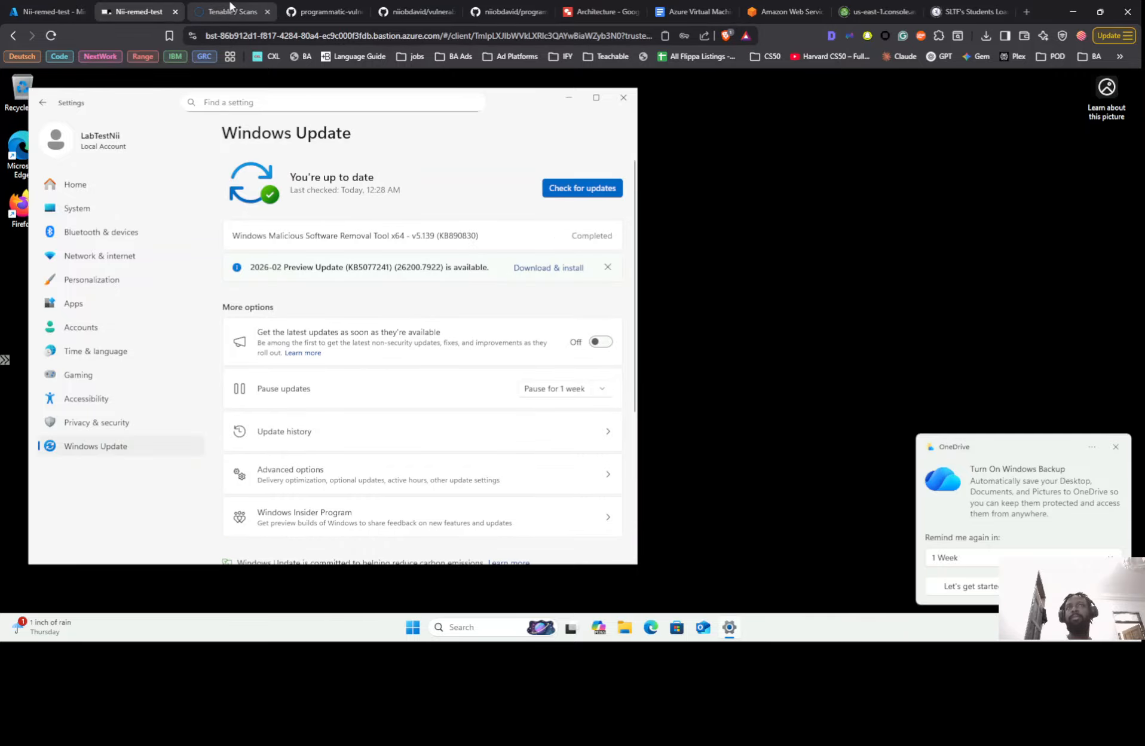
click(551, 269)
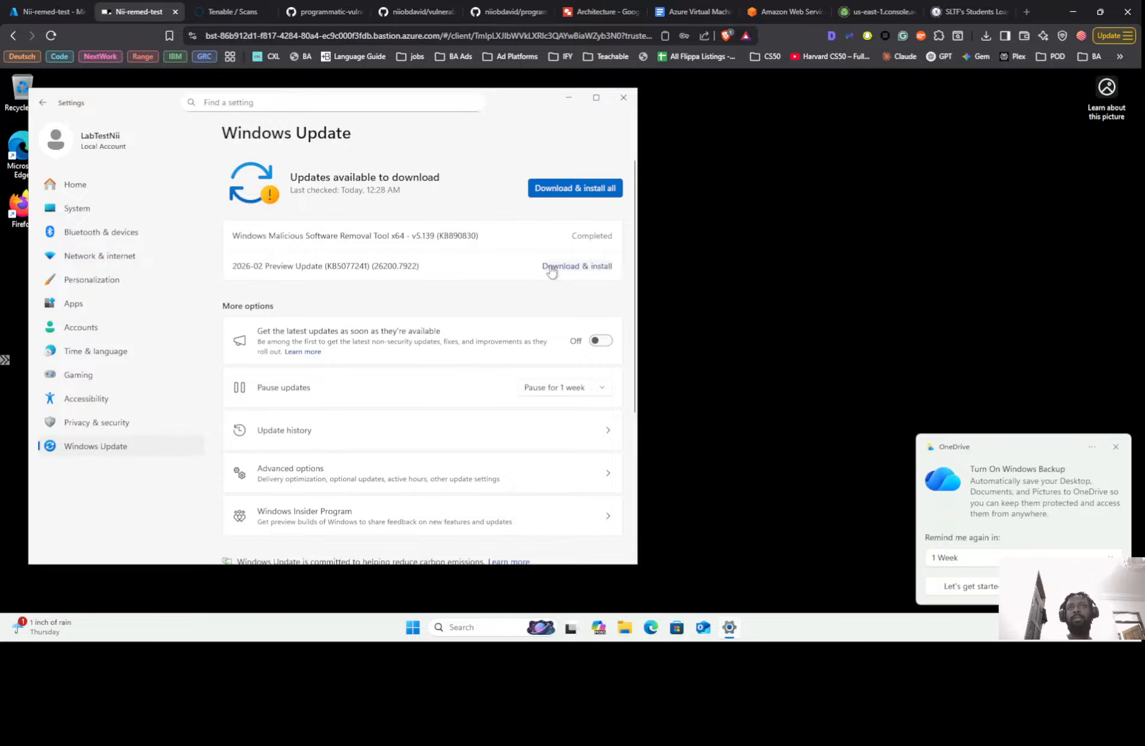
click(550, 269)
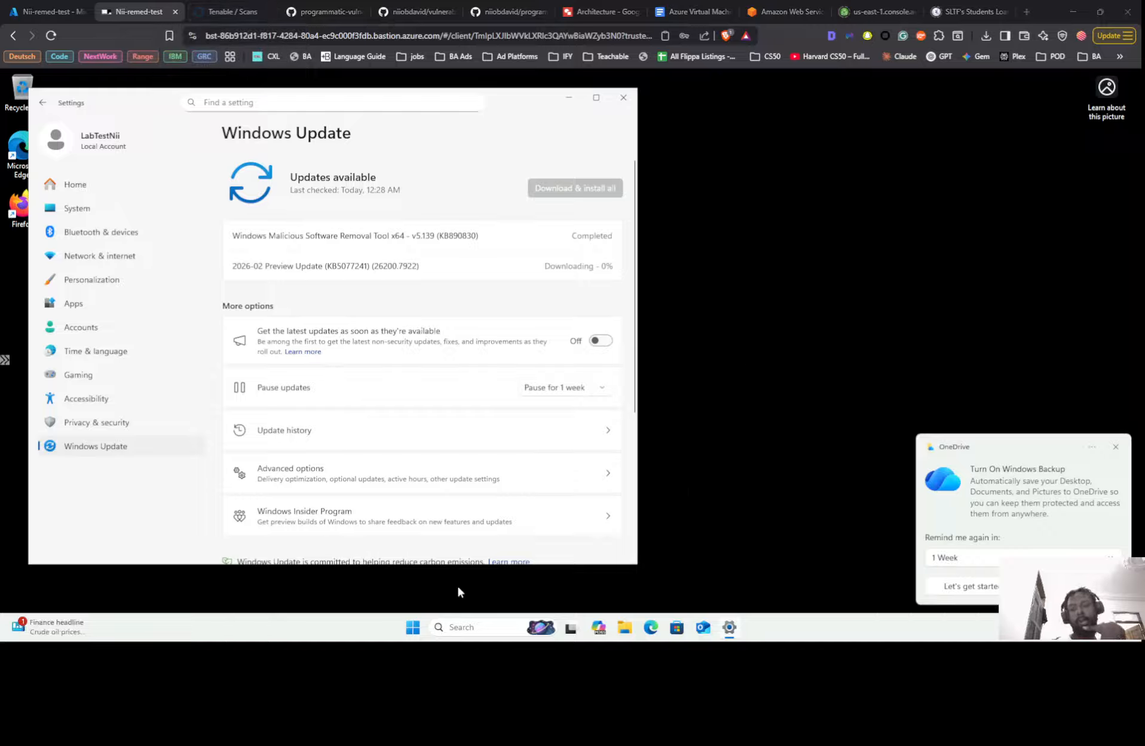
Open the Windows Features dialog from Control Panel's Programs section and review which optional features are enabled, including the SMB and Telnet entries.
click(416, 630)
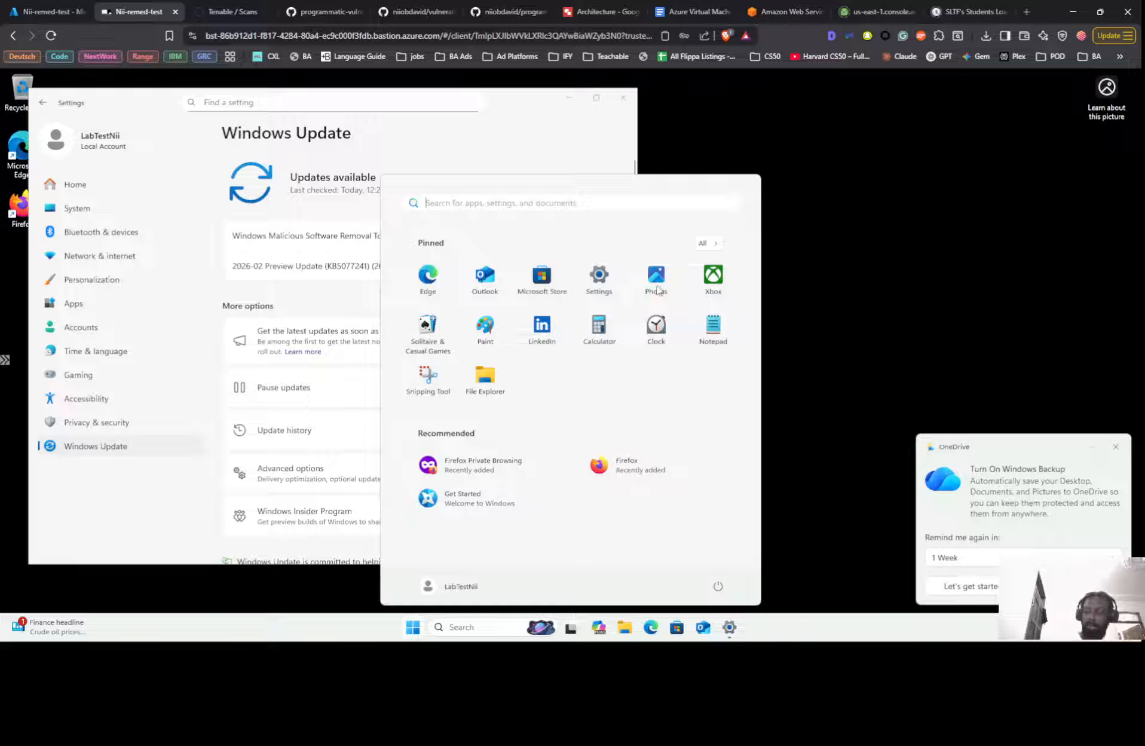
text(control Panel)
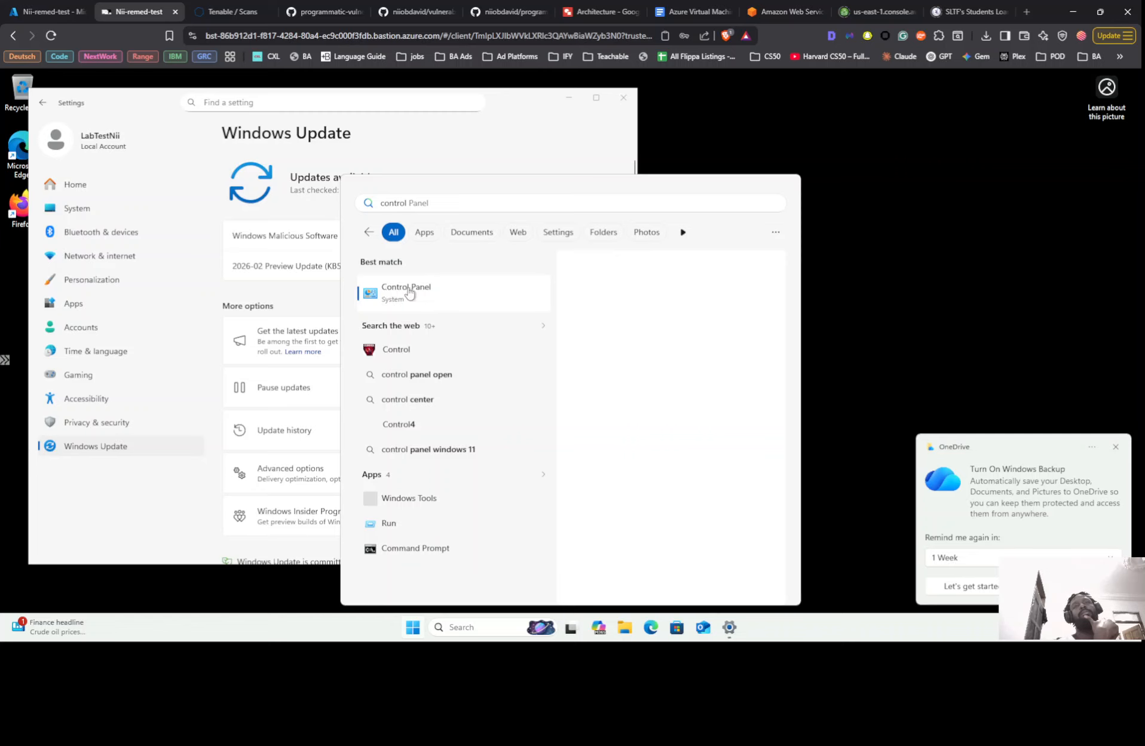
click(407, 289)
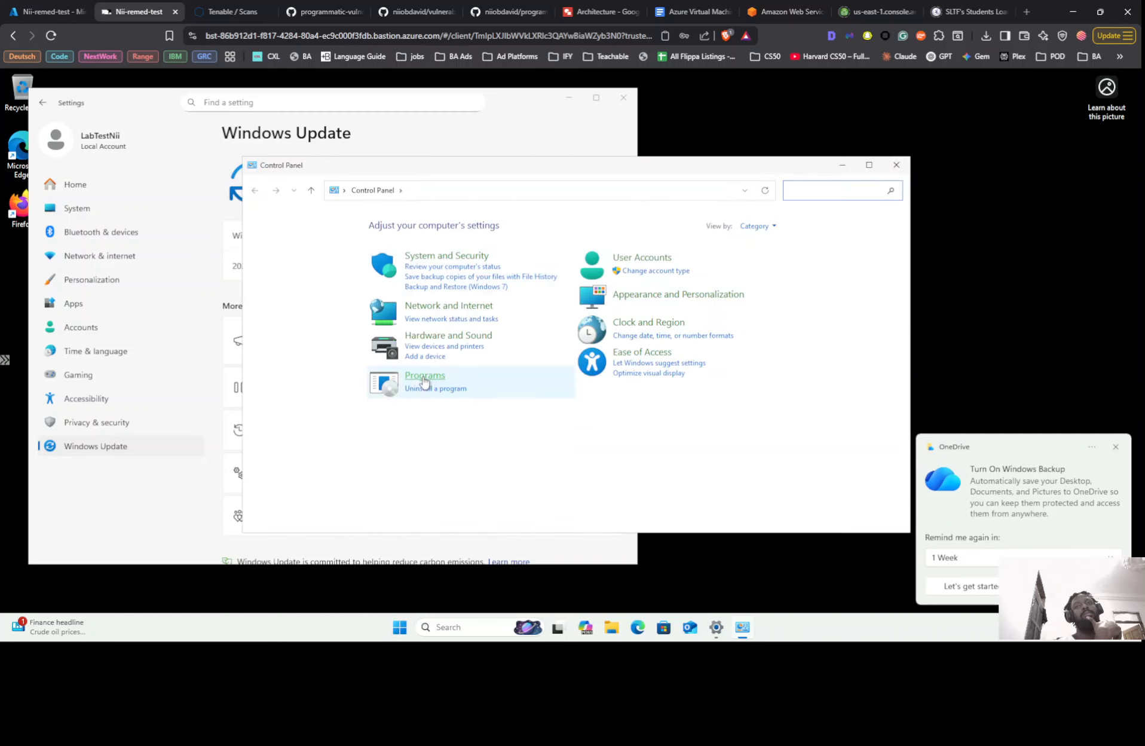
click(425, 377)
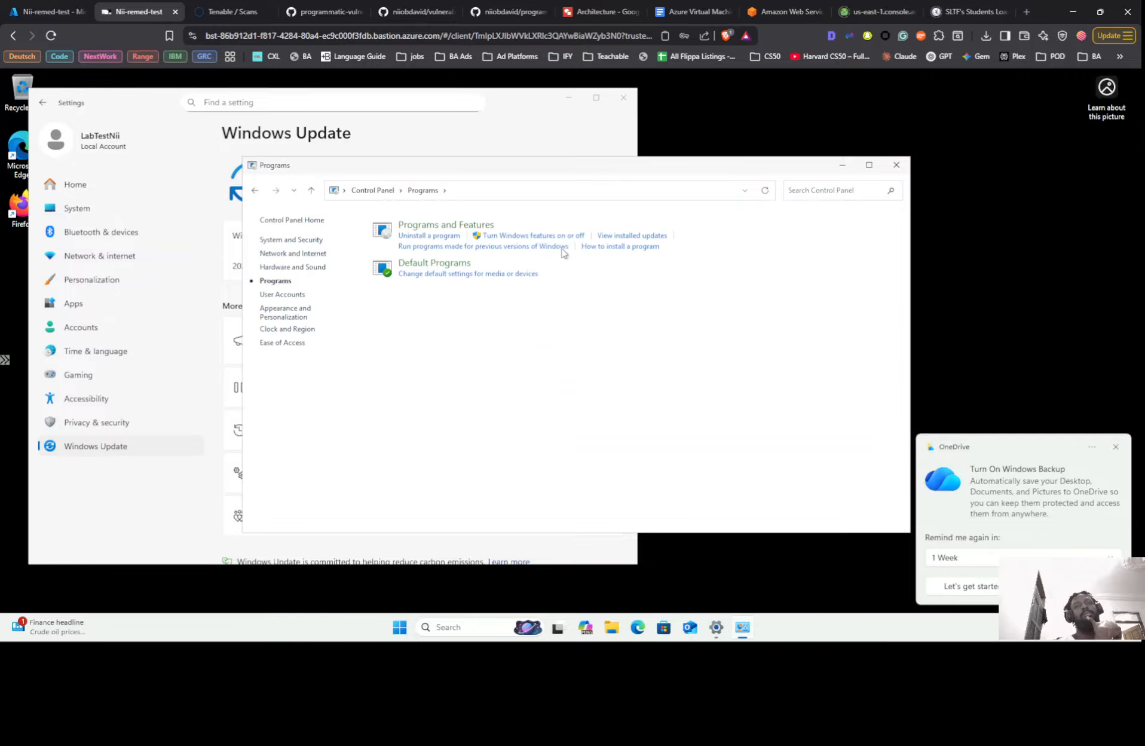
click(528, 236)
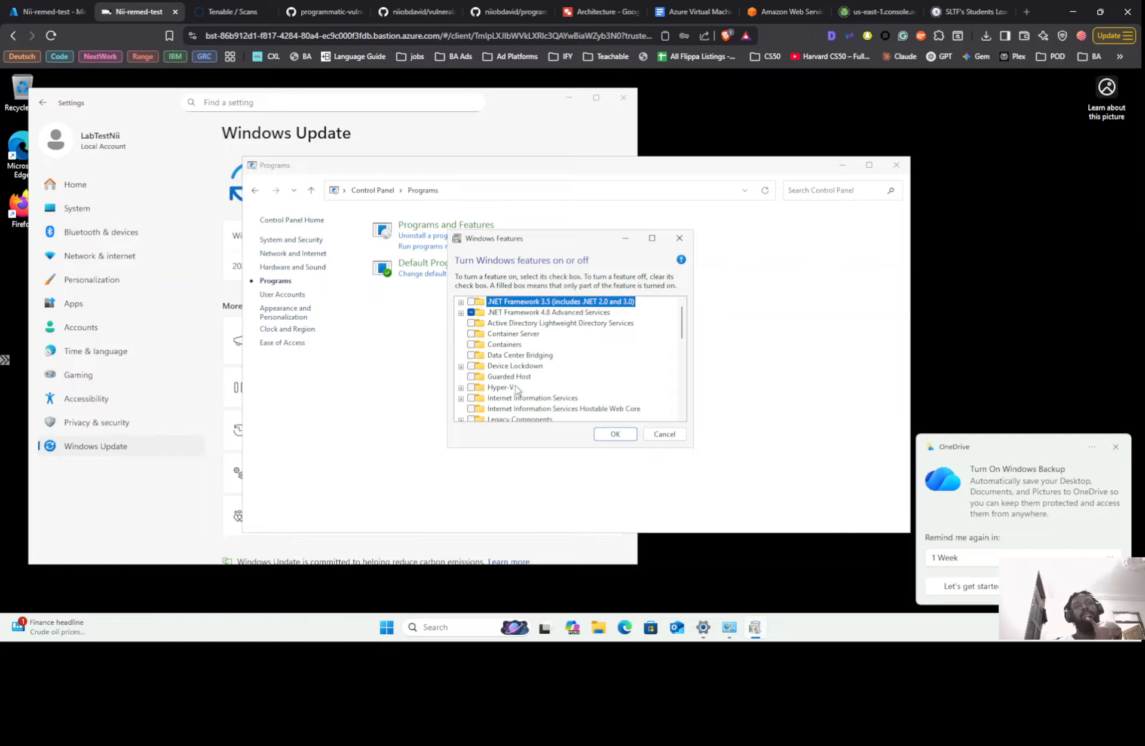
scroll(504, 369, down, 6)
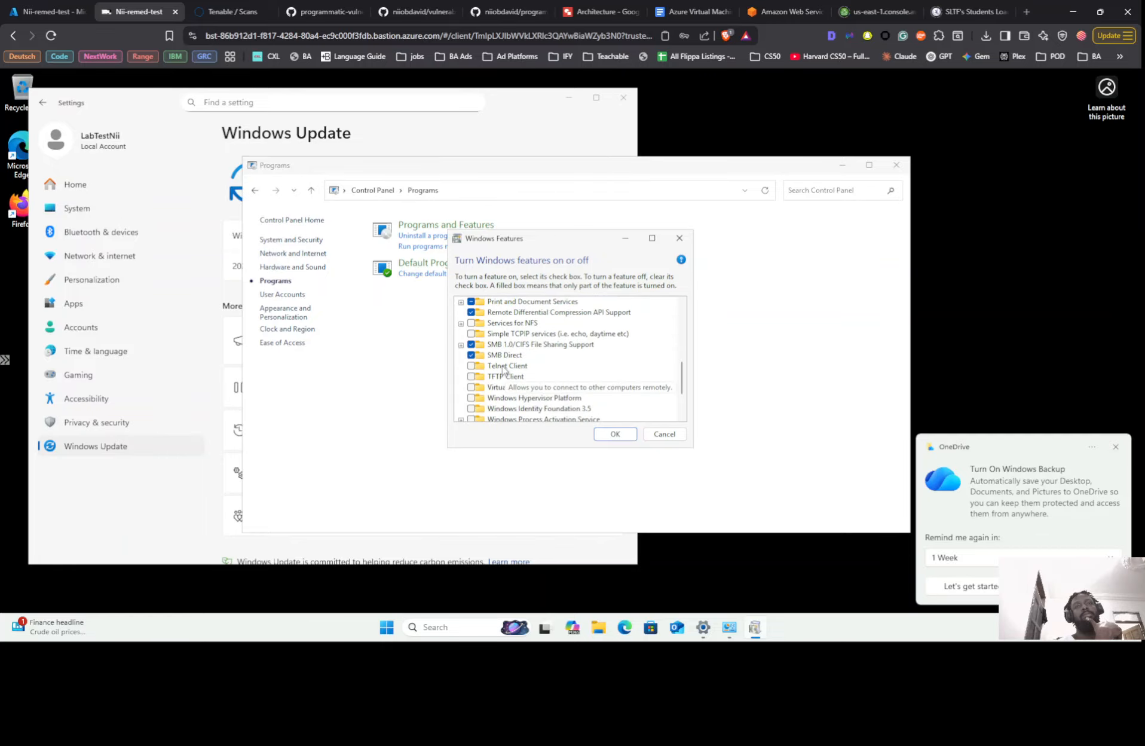
scroll(504, 370, down, 2)
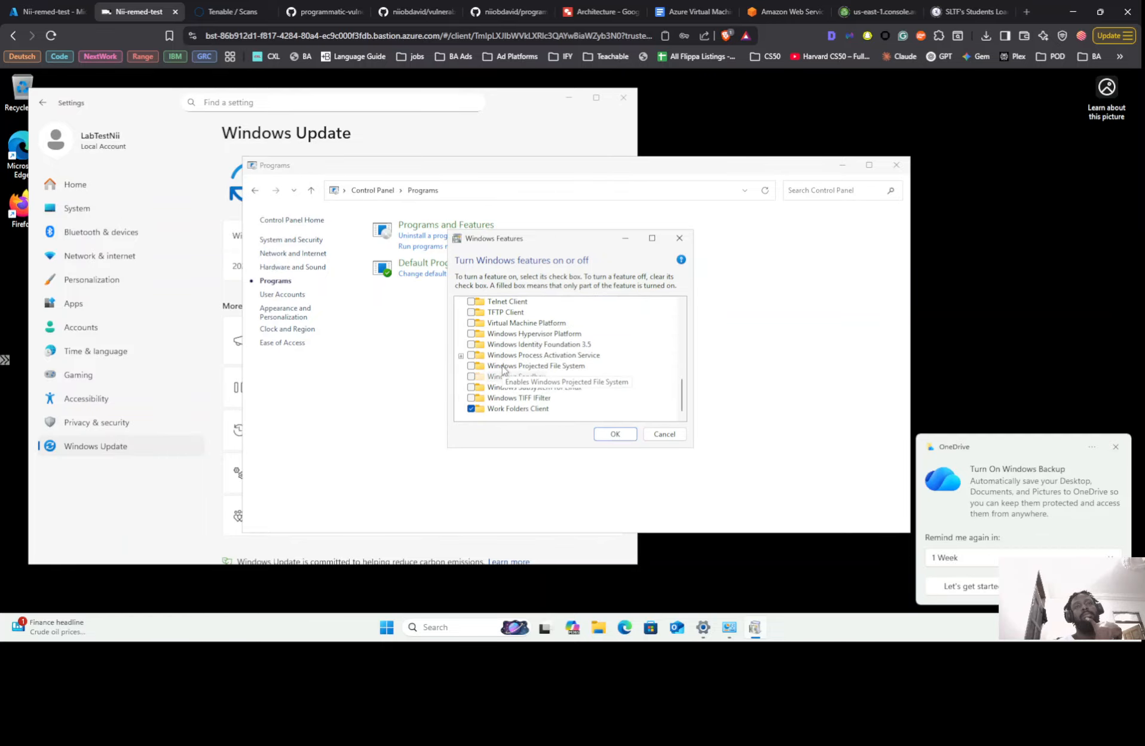
scroll(502, 370, up, 1)
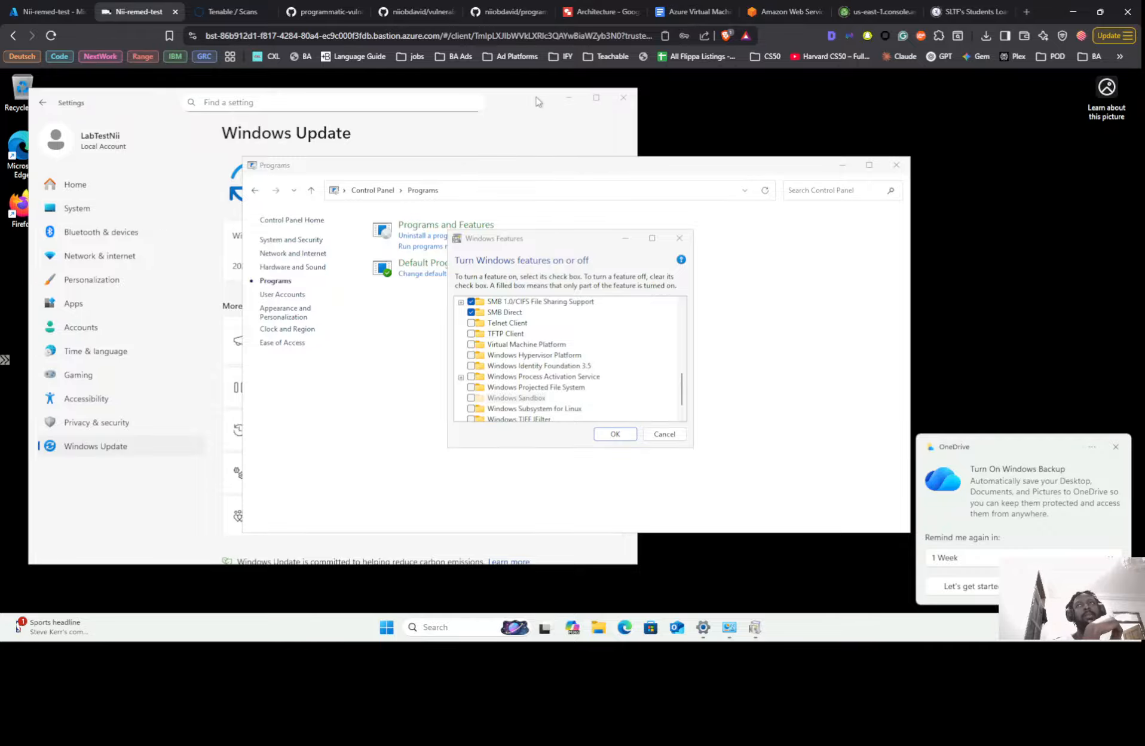
Move the Windows Update settings window aside and close the Firefox window.
drag(536, 97, 687, 102)
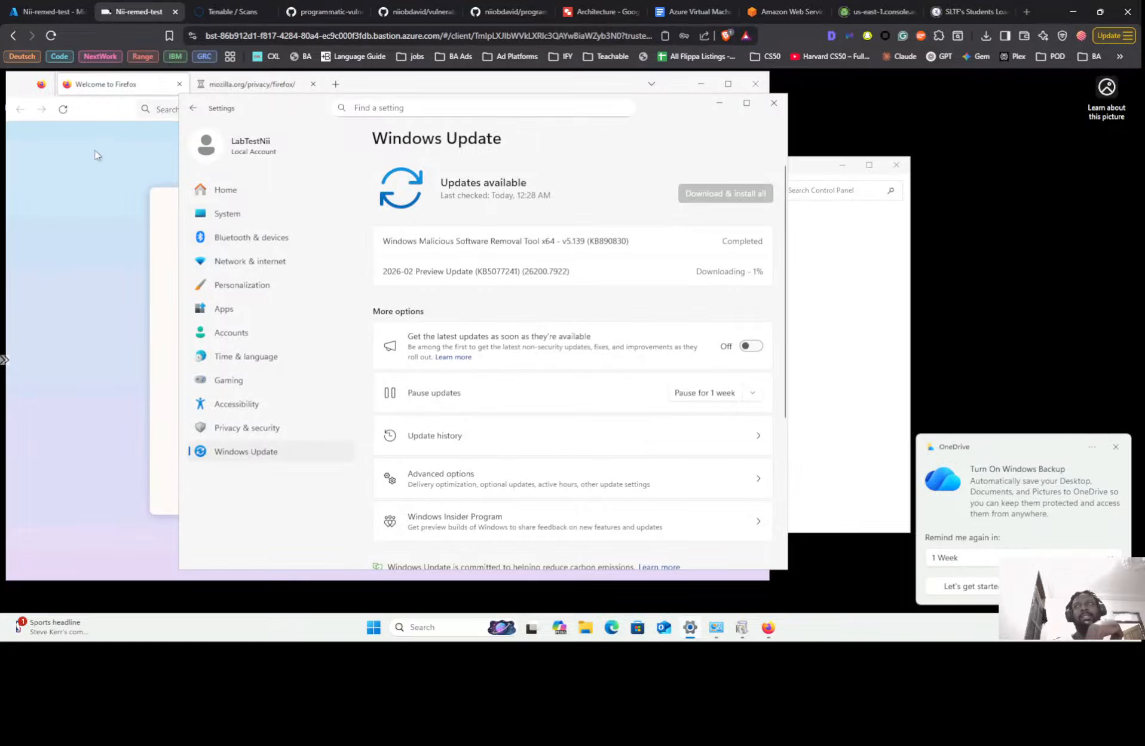
click(755, 85)
Switch to Tenable and export the Win-11-STIG-test-Nii scan as a PDF executive summary, replacing Scan 2.pdf in the Manual Remediation Scan folder.
click(230, 11)
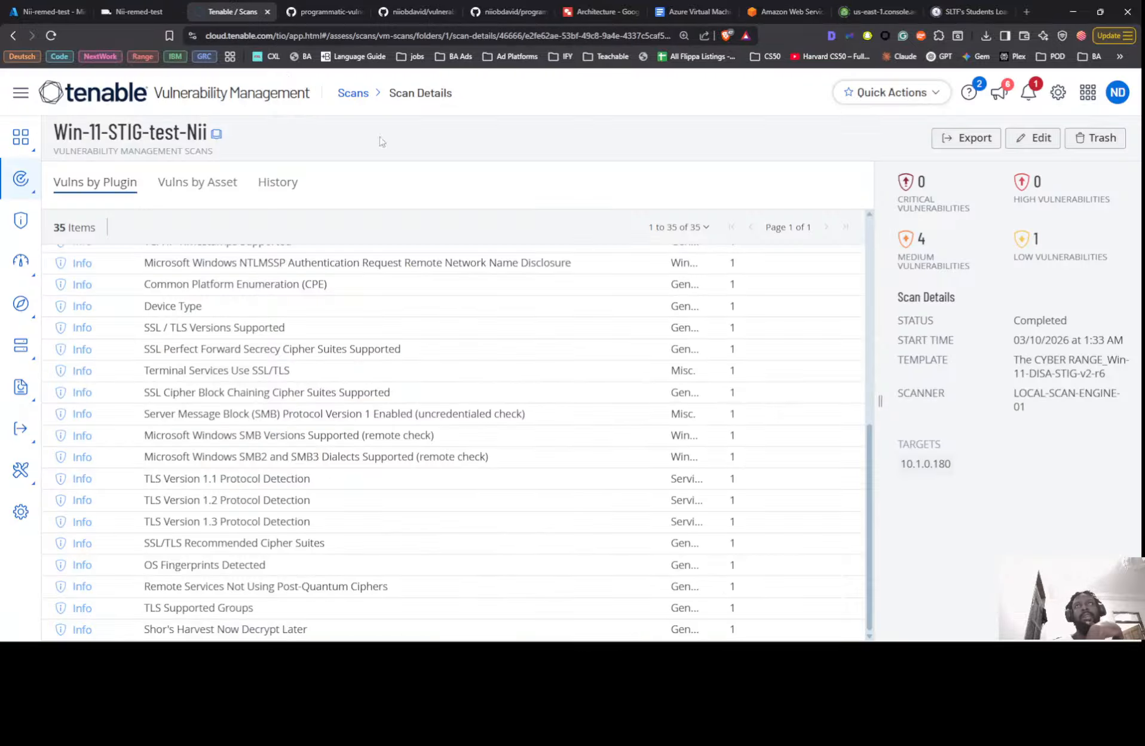
click(960, 139)
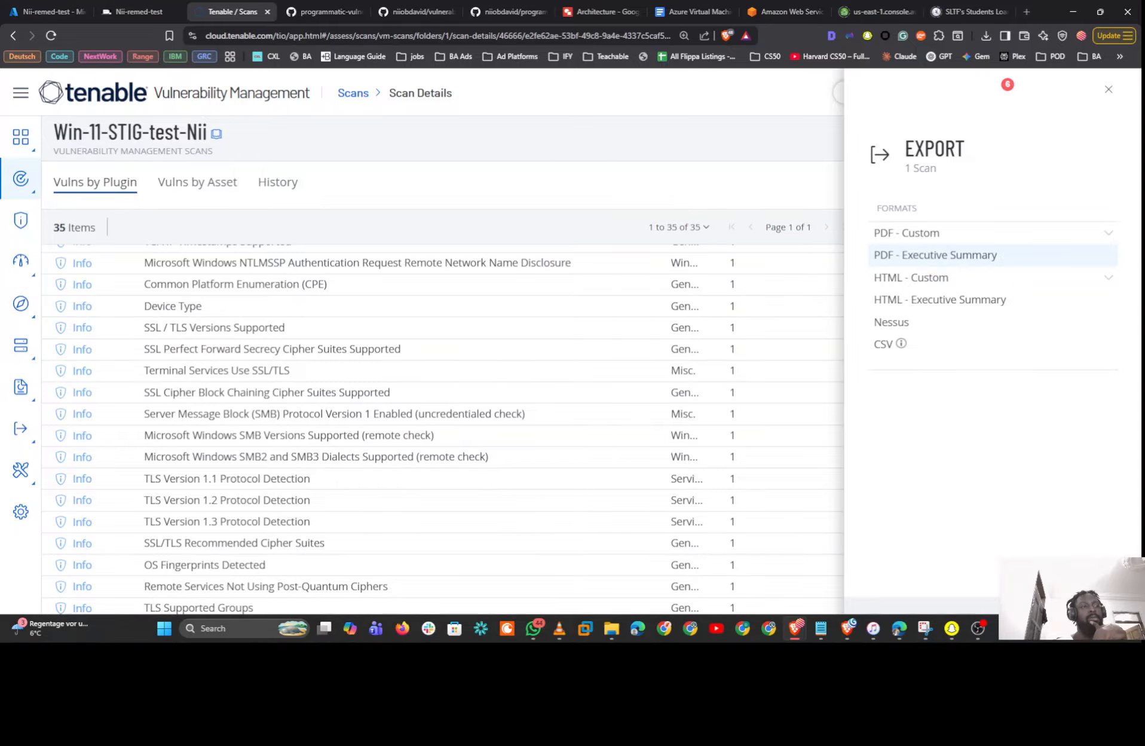
click(1093, 619)
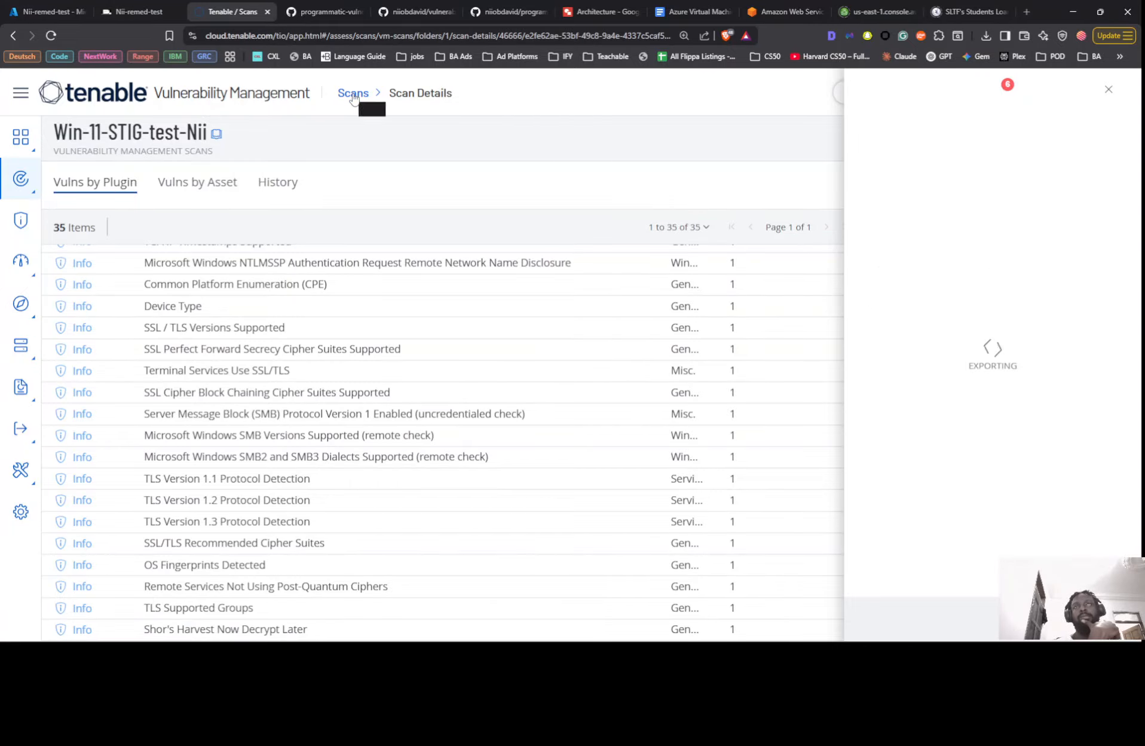
click(354, 94)
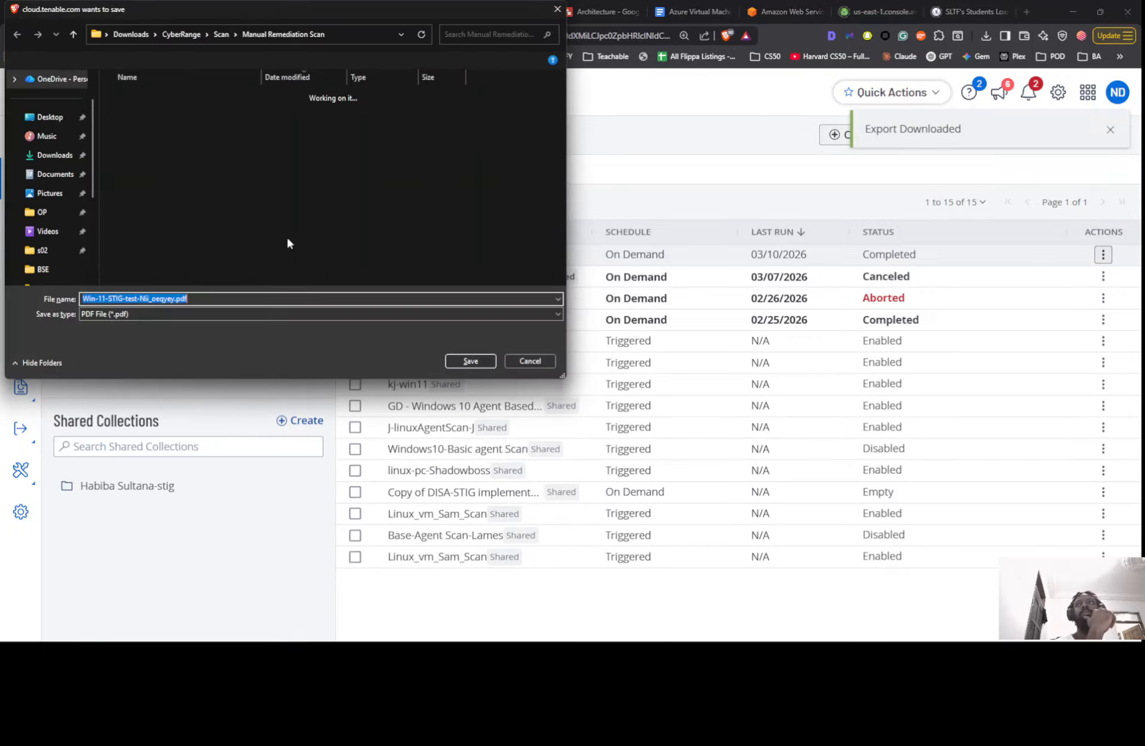
click(137, 145)
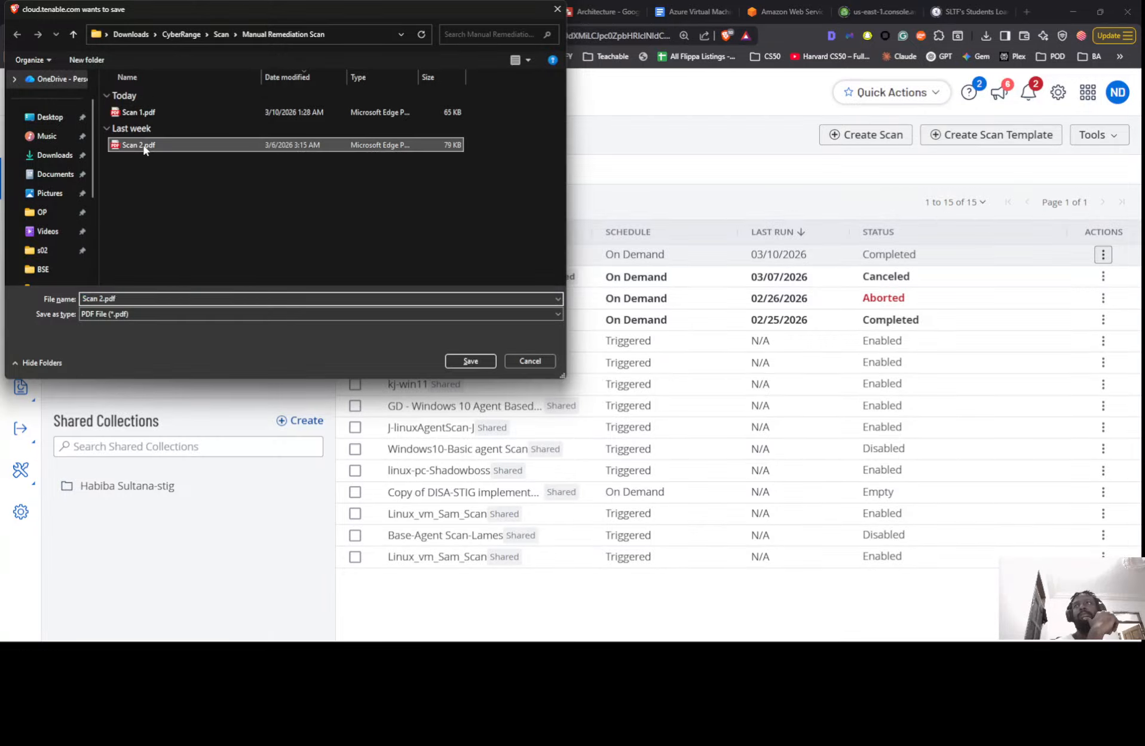
click(487, 359)
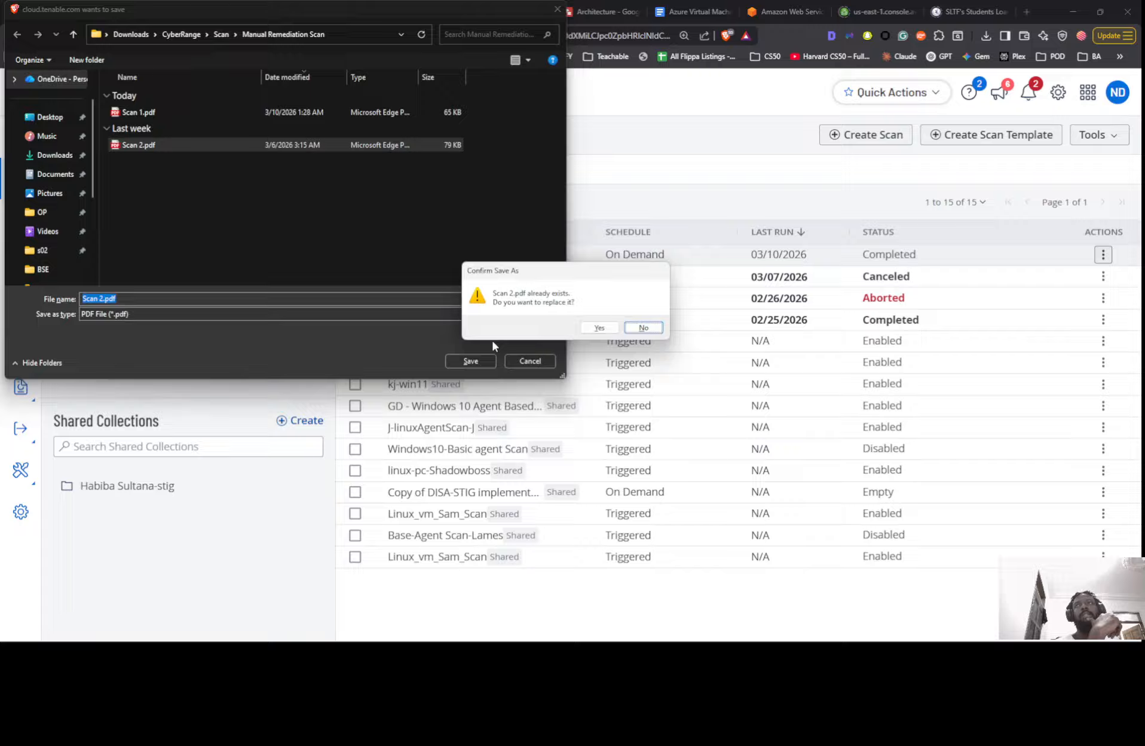
click(591, 328)
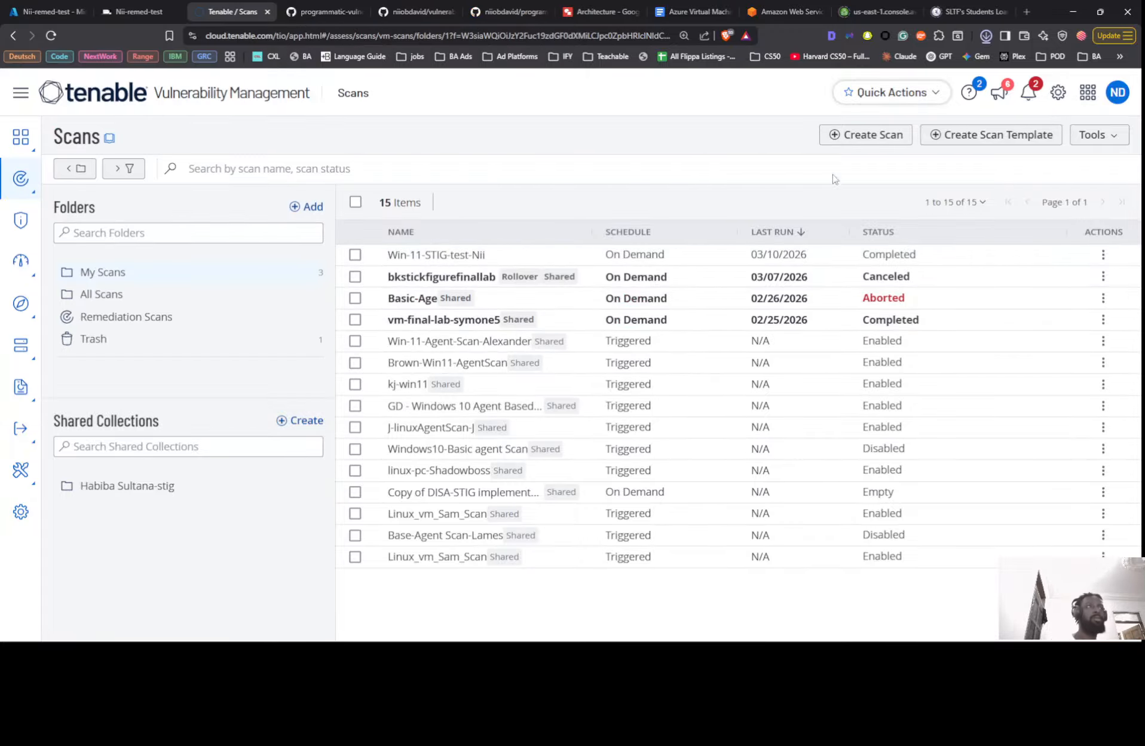
Check the remote VM desktop and launch the Win-11-STIG-test-Nii scan again in Tenable.
click(143, 12)
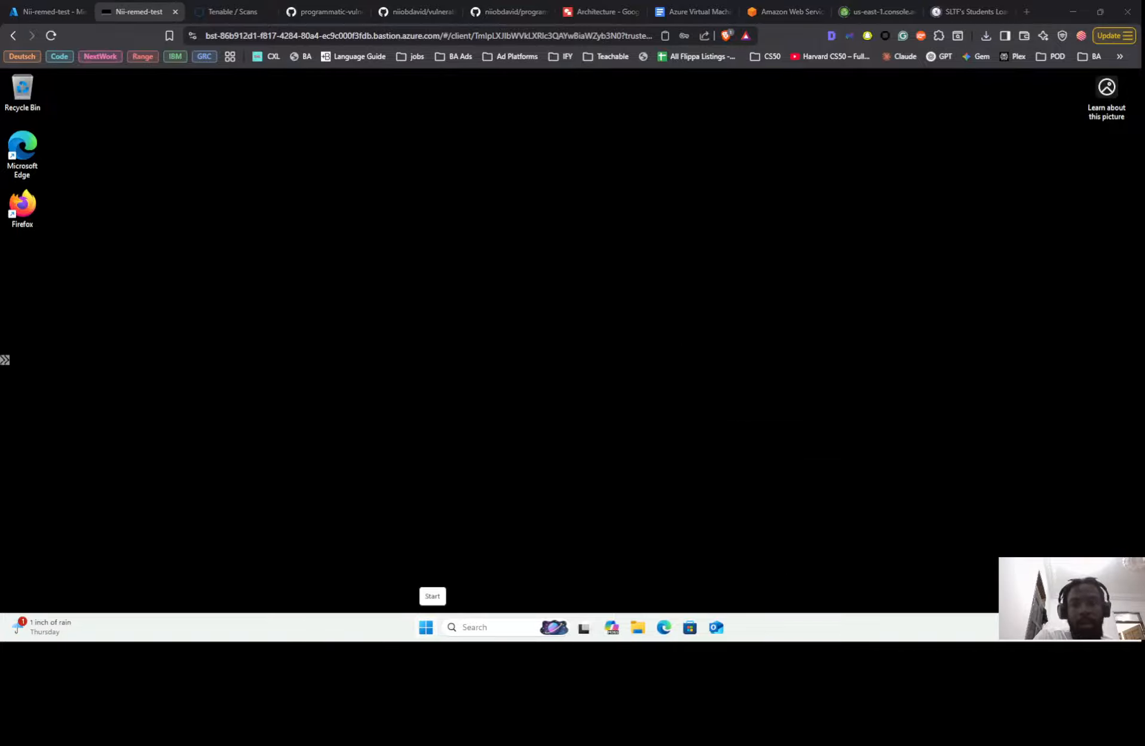
click(246, 12)
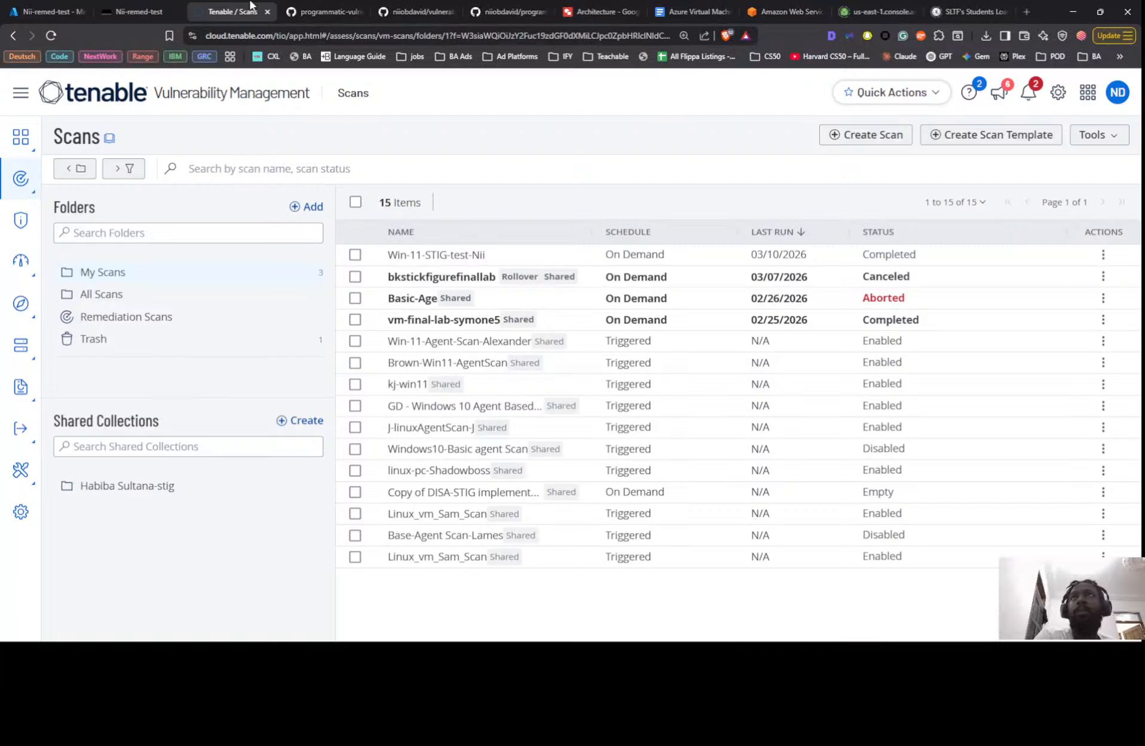
click(1104, 255)
click(960, 168)
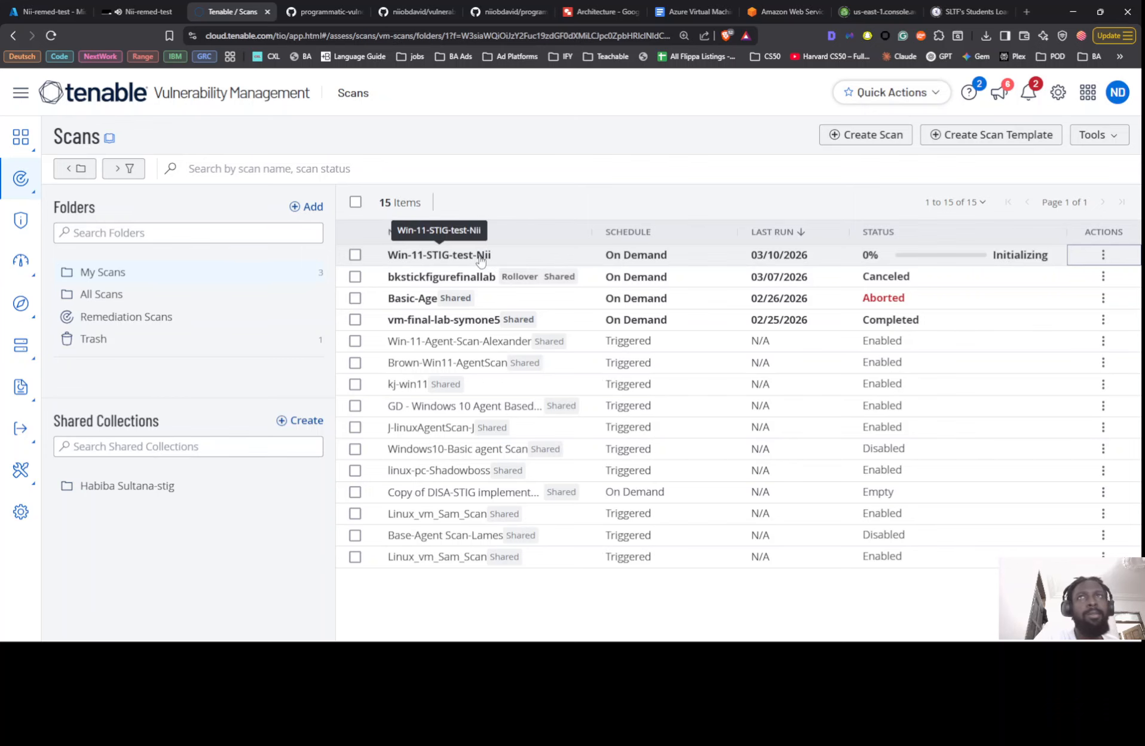
Switch to the Azure portal and check the networking properties on the Nii-remed-test virtual machine's overview.
click(16, 9)
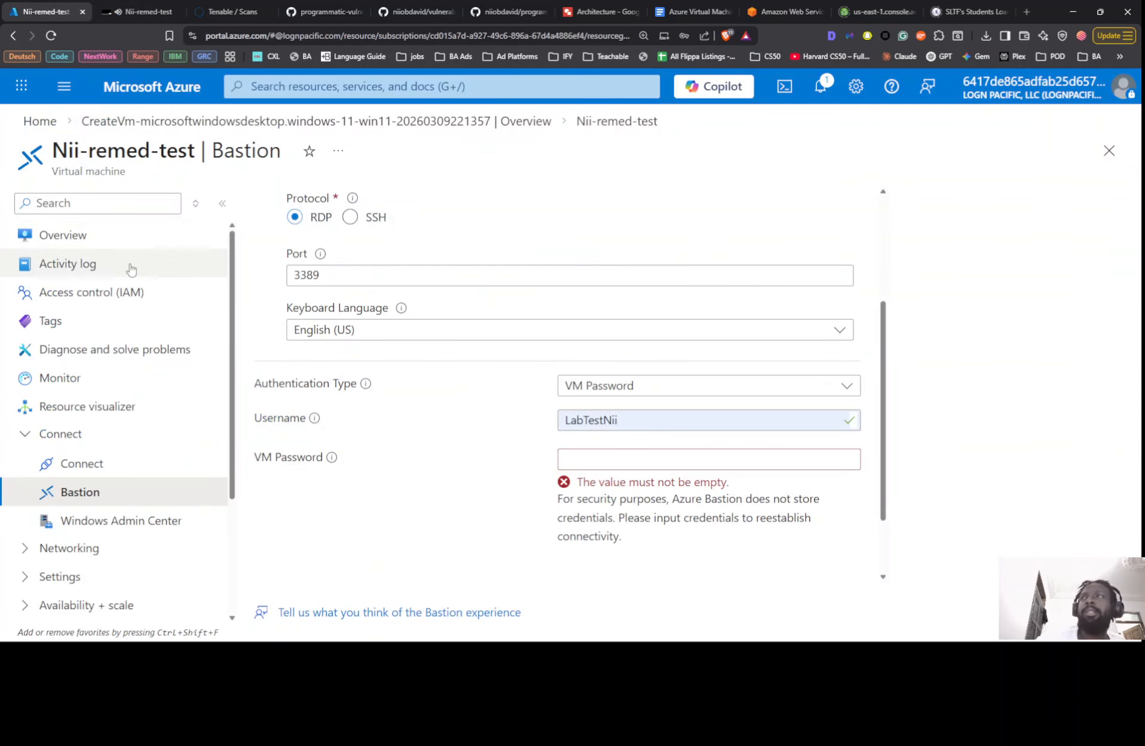
click(106, 239)
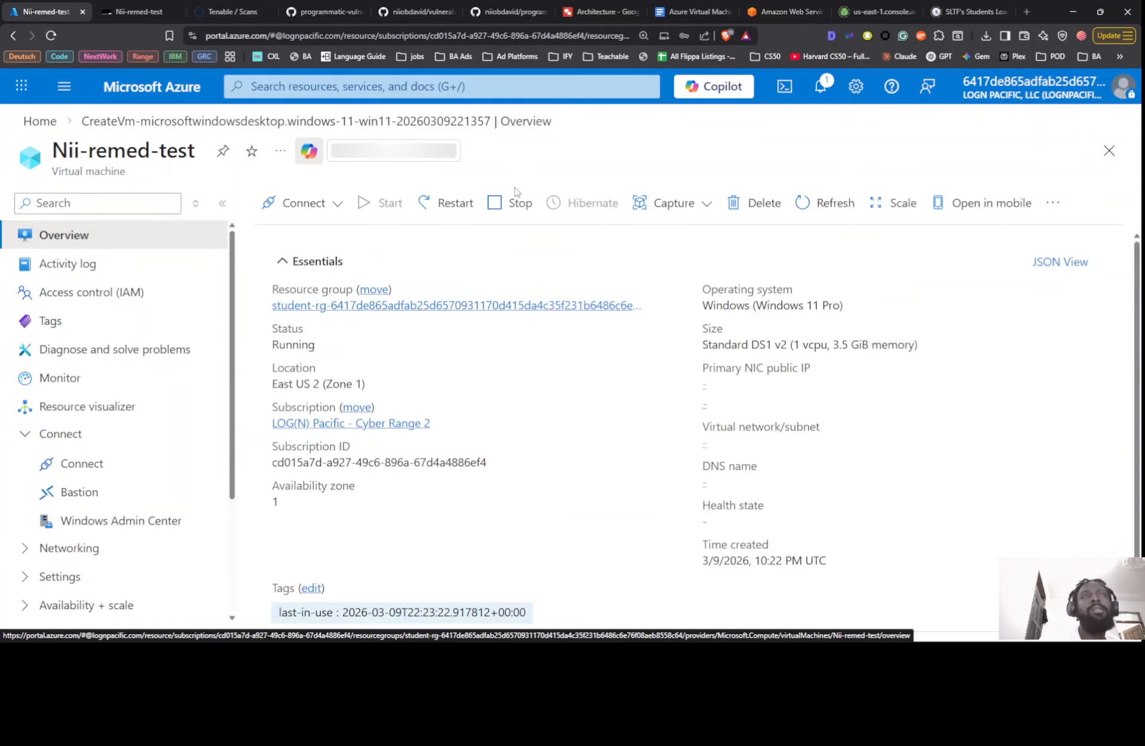
scroll(814, 405, down, 5)
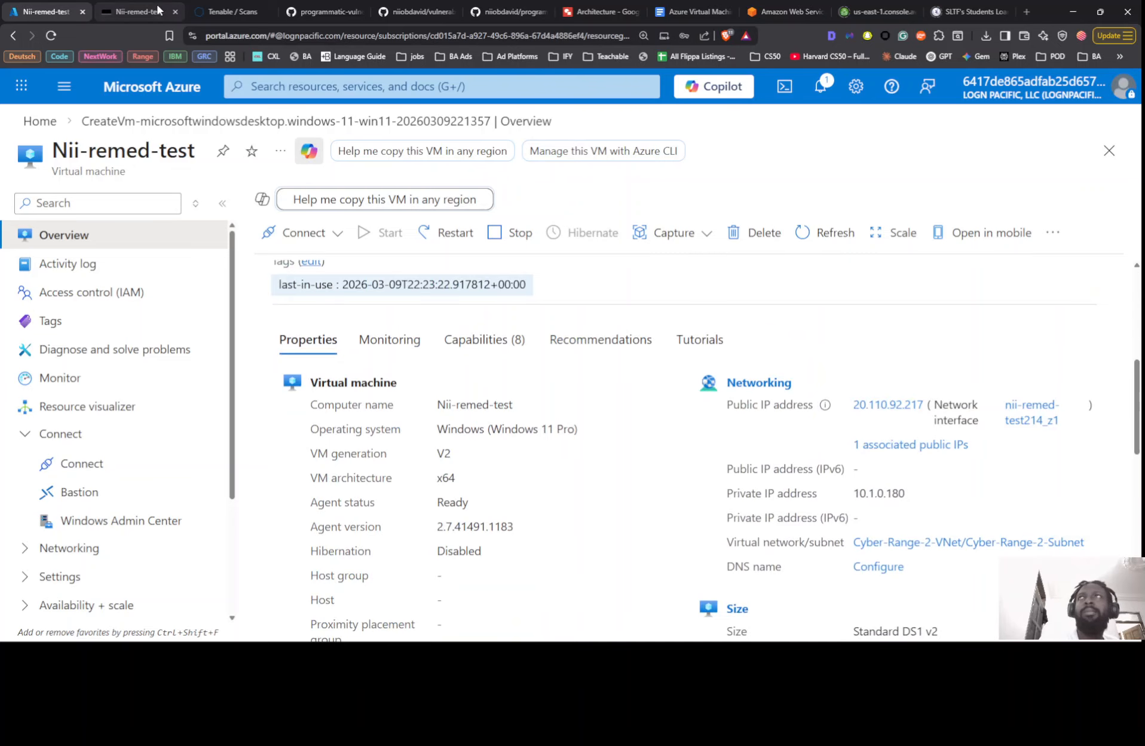
click(140, 12)
Review the target and Windows credentials in the Win-11-STIG-test-Nii scan configuration in Tenable, and return to the scan list.
click(235, 11)
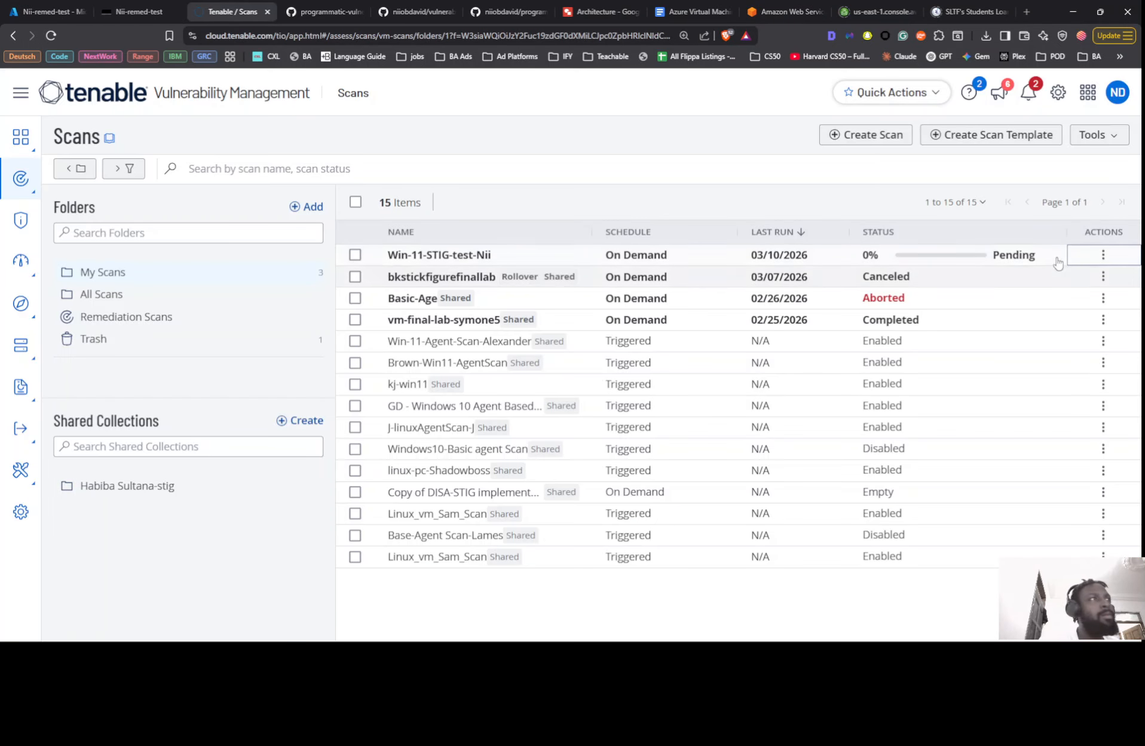
click(1103, 256)
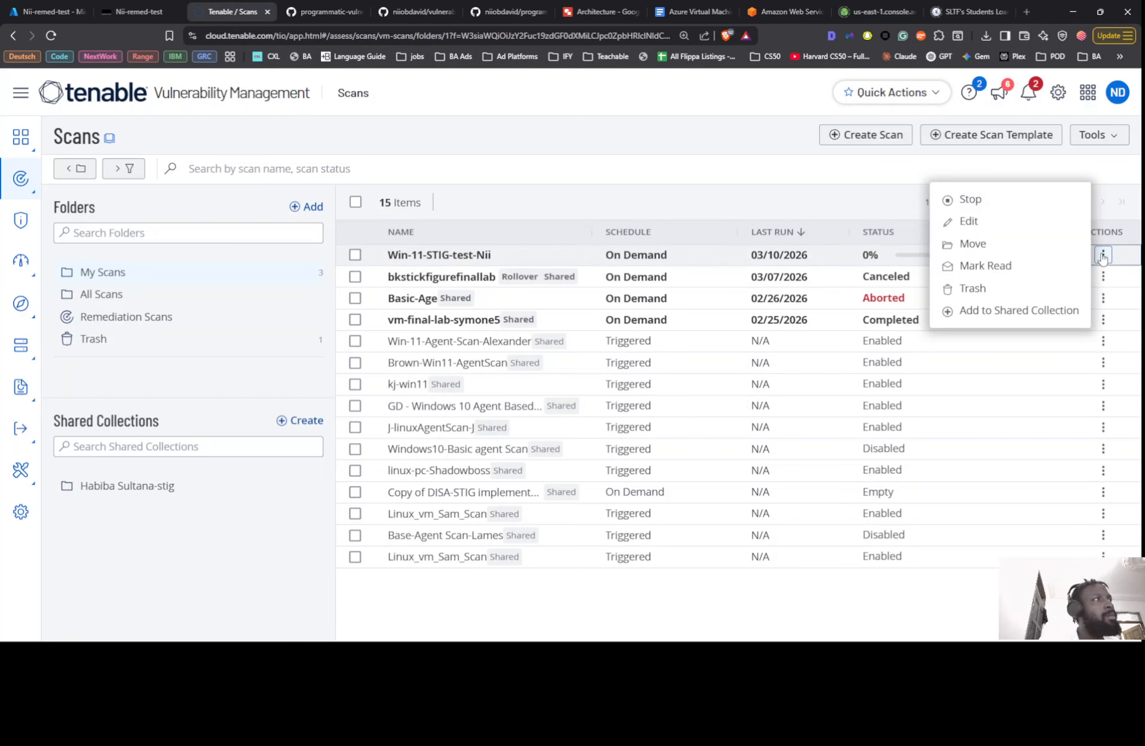
click(992, 223)
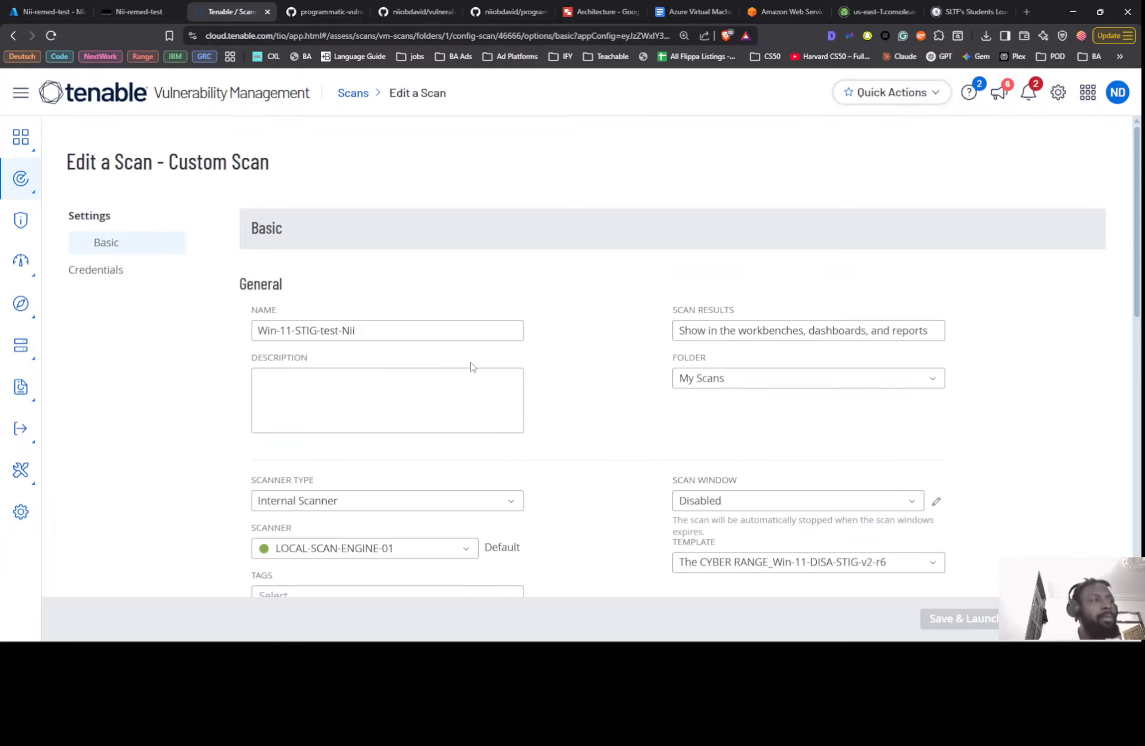
scroll(497, 331, down, 7)
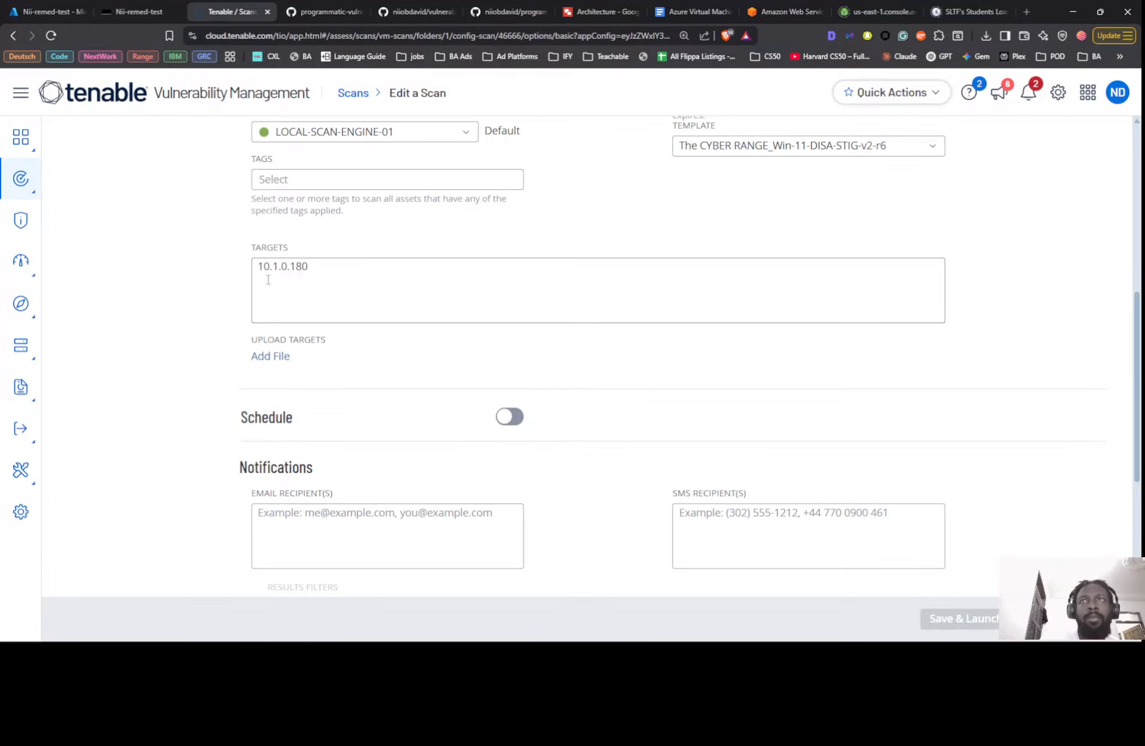
scroll(77, 299, up, 7)
click(96, 271)
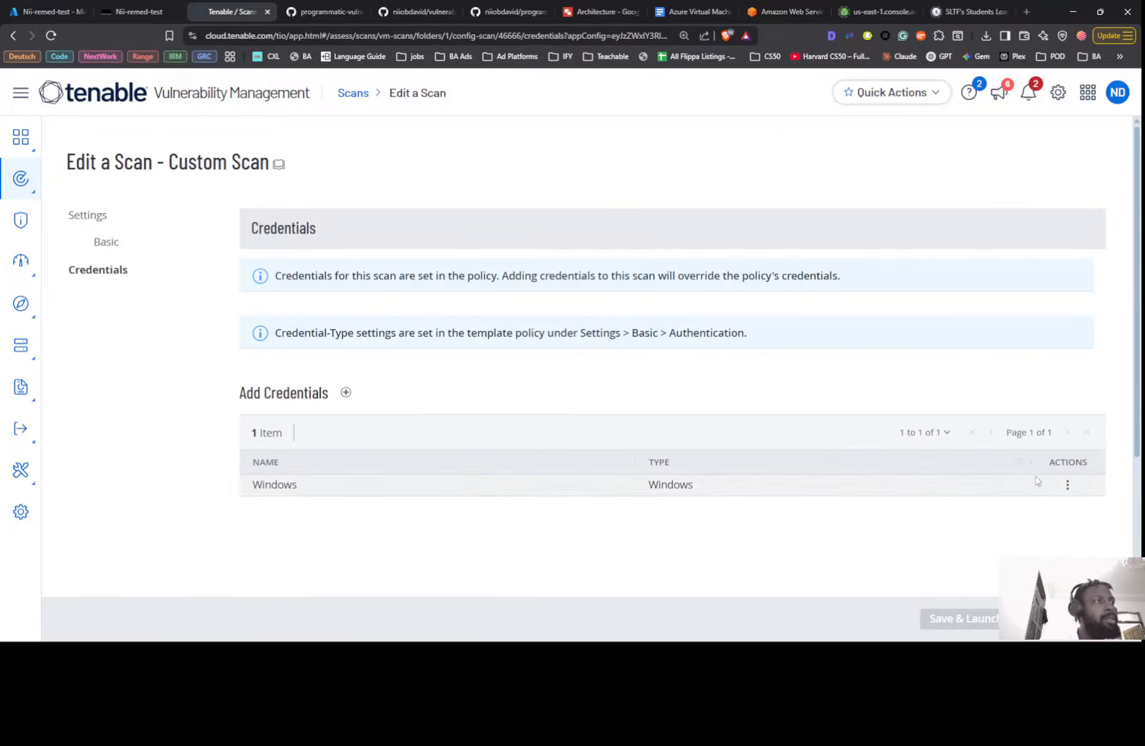
click(1067, 486)
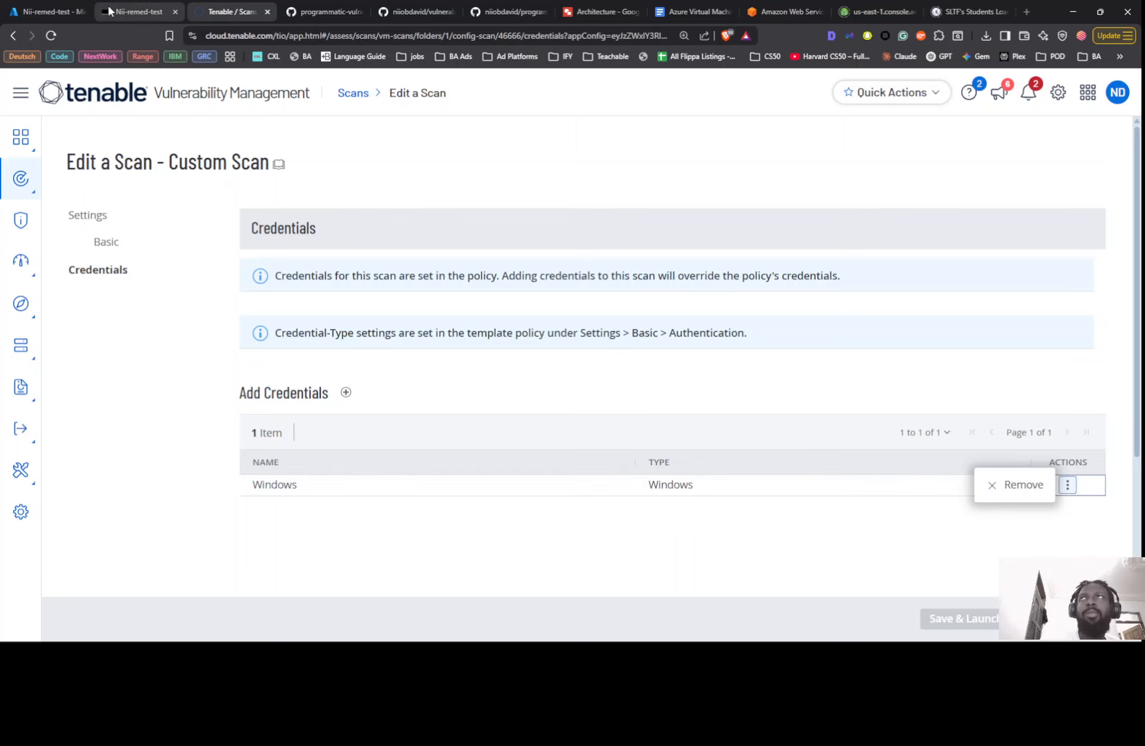
click(128, 9)
click(218, 10)
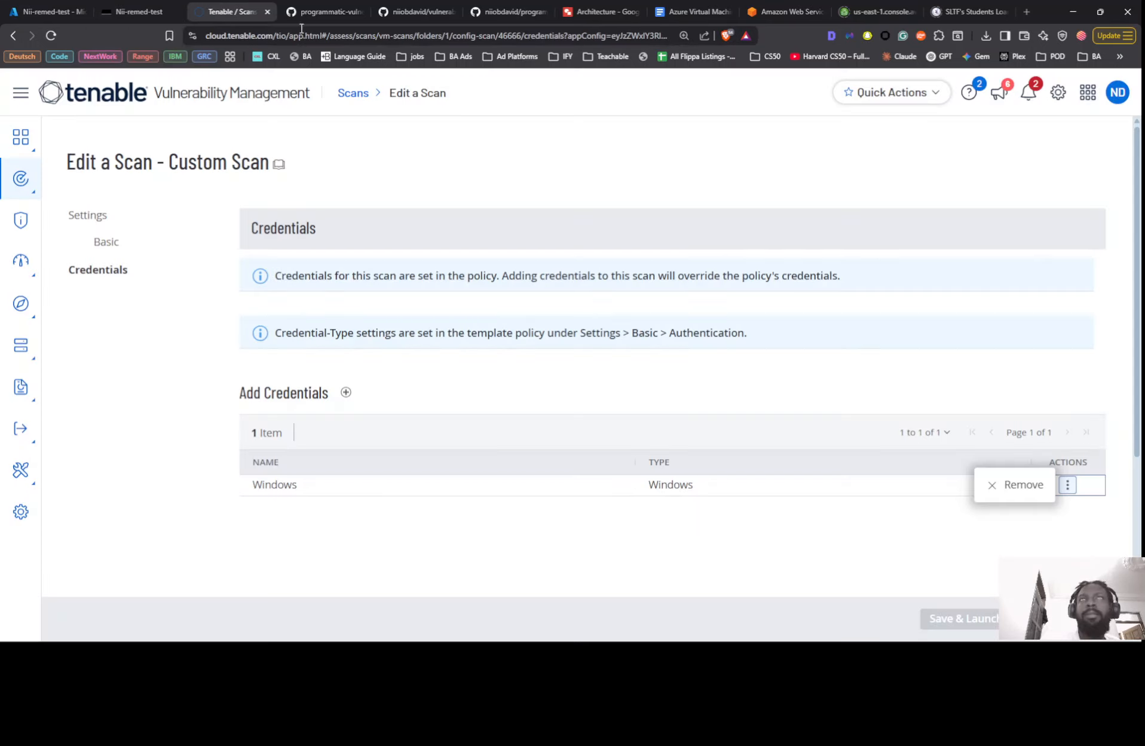
click(353, 92)
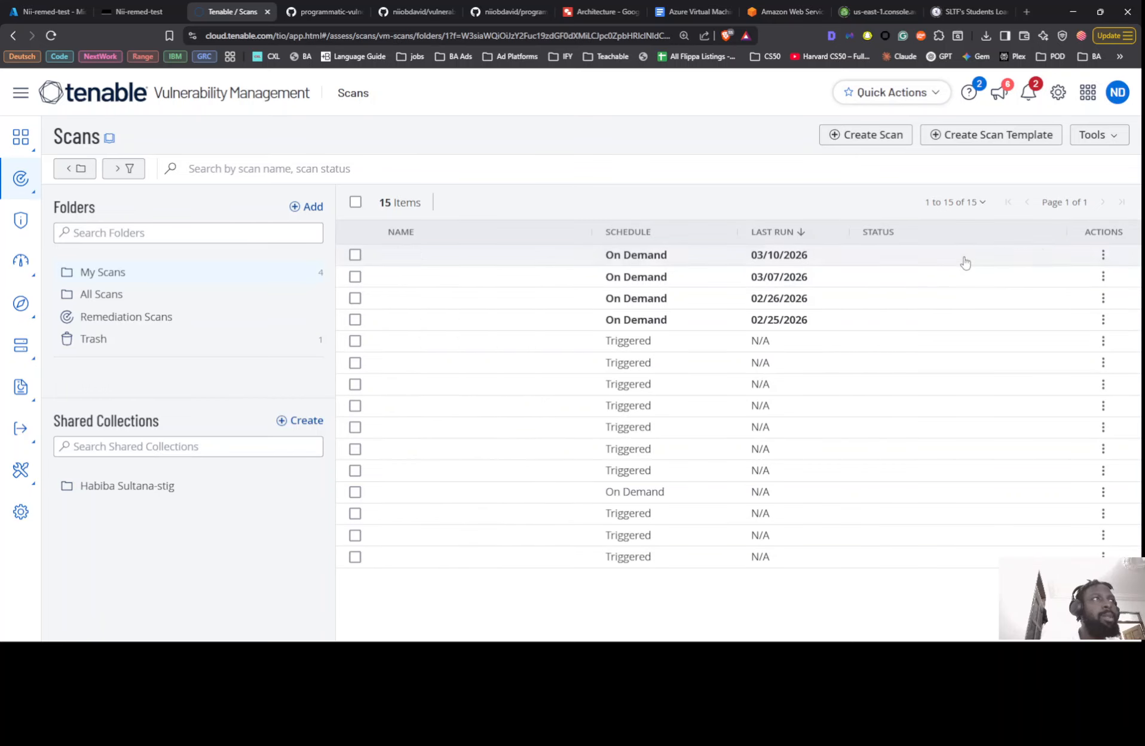
Show the summary details of the bkstickfigurefinallab scan.
mouse_move(949, 256)
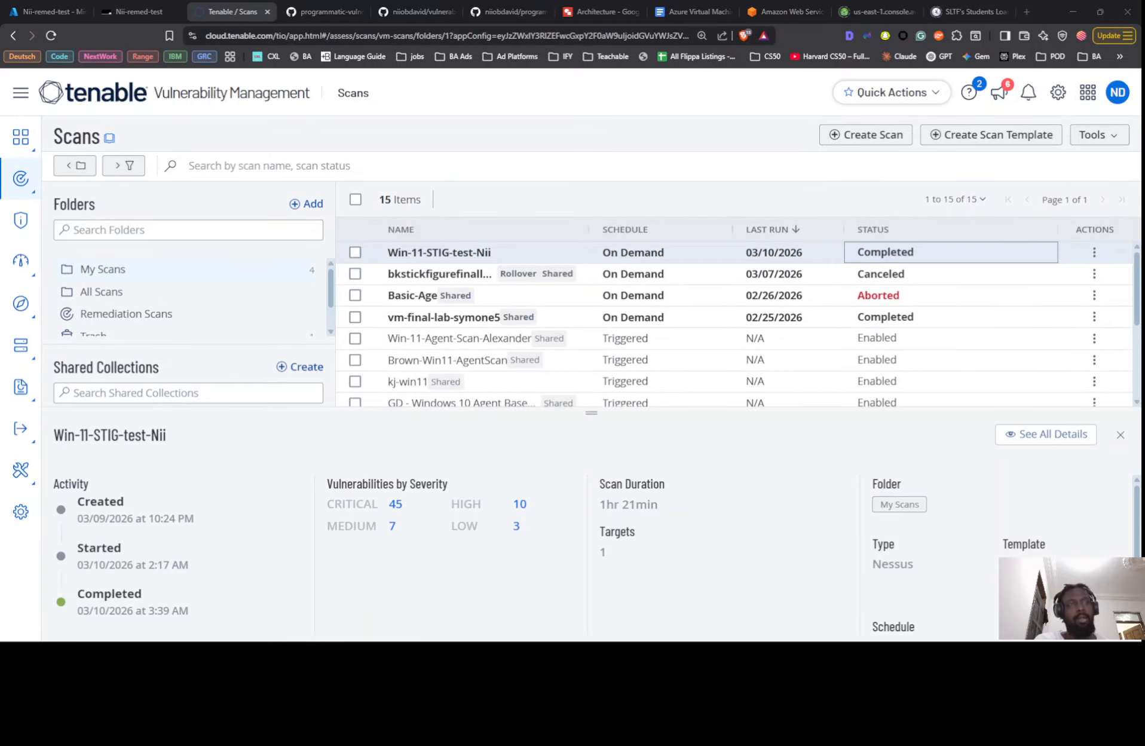
click(777, 274)
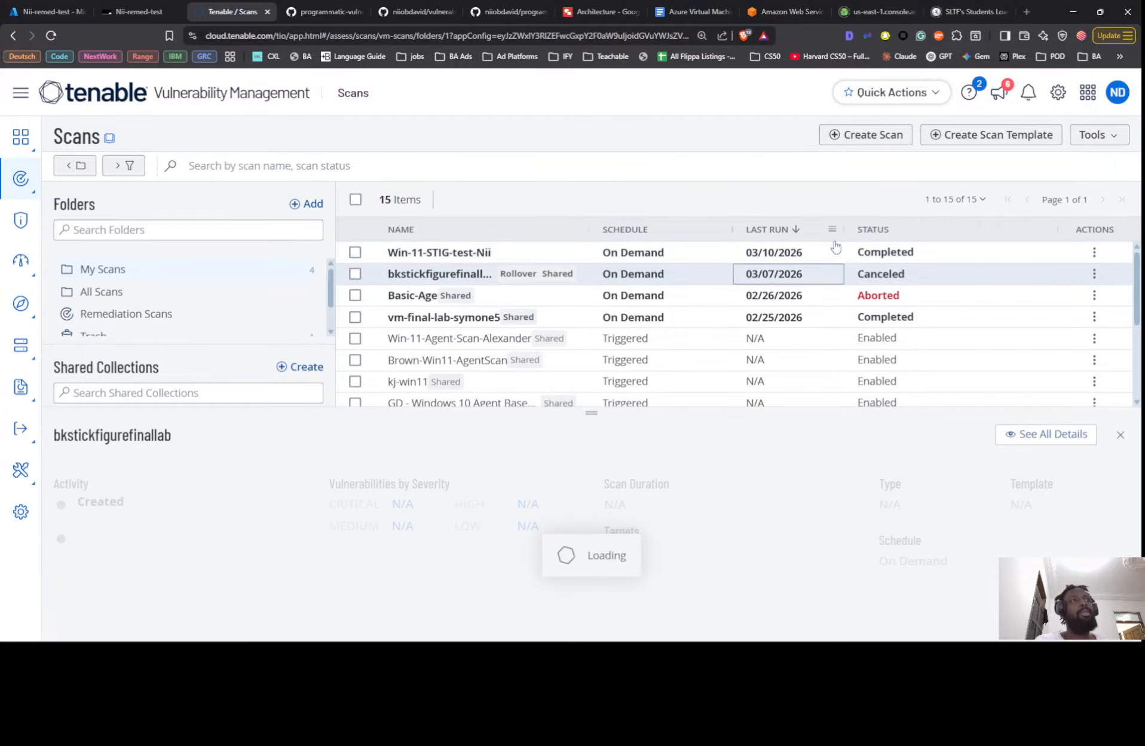
Open the full details of the Win-11-STIG-test-Nii scan and examine its vulnerabilities by plugin across all severities.
click(854, 251)
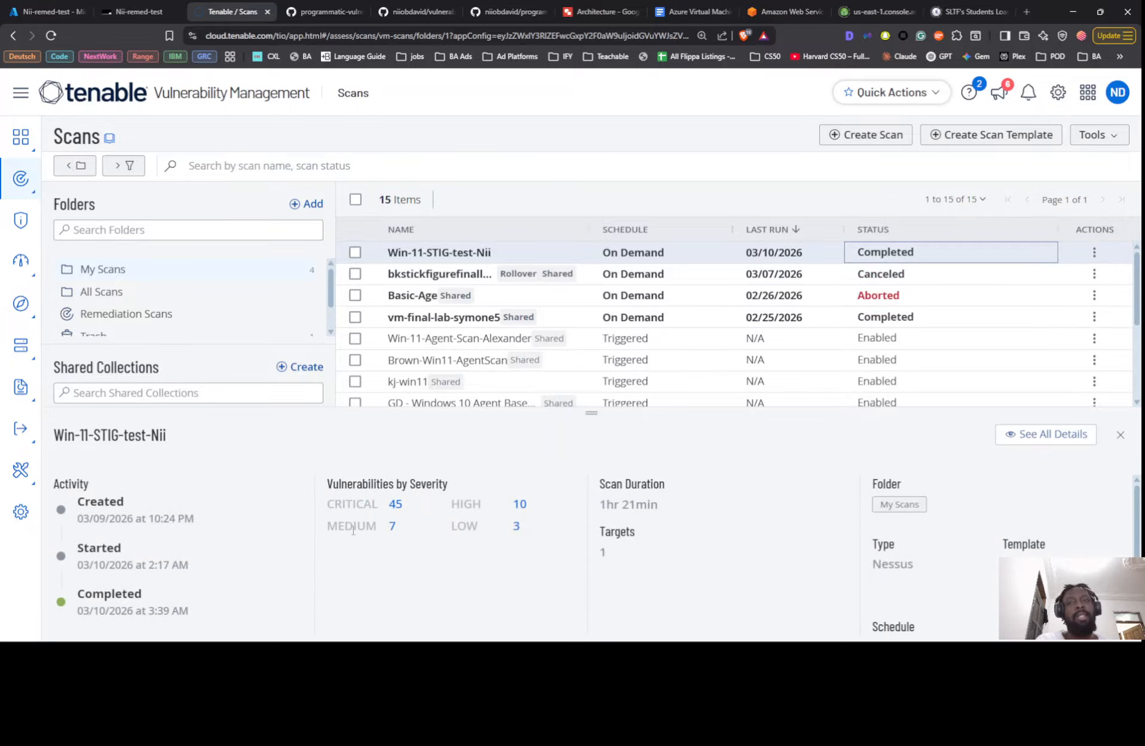
click(1043, 434)
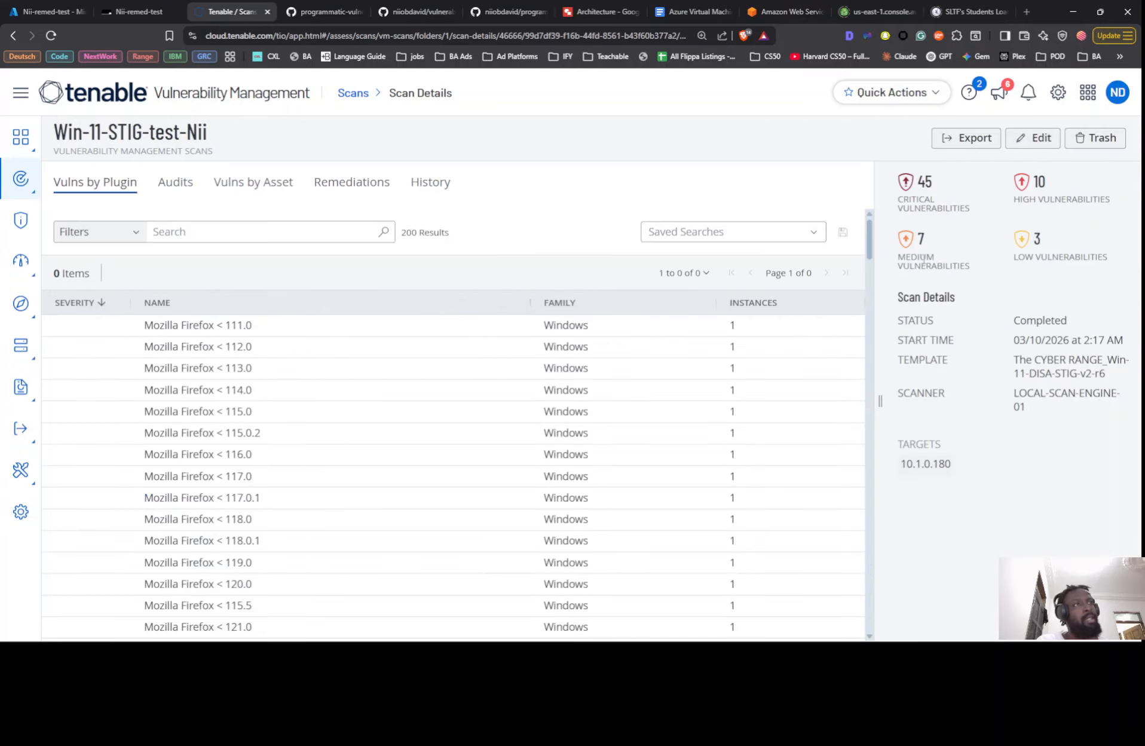
scroll(207, 368, down, 5)
scroll(207, 373, down, 15)
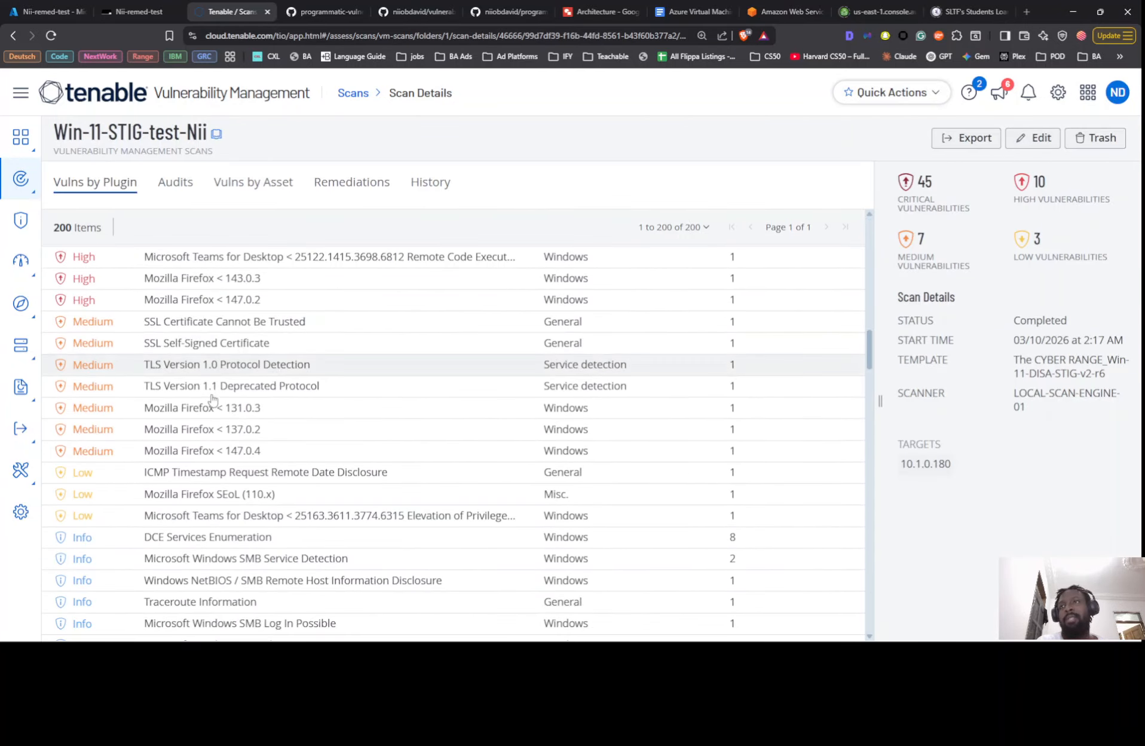
scroll(212, 389, up, 5)
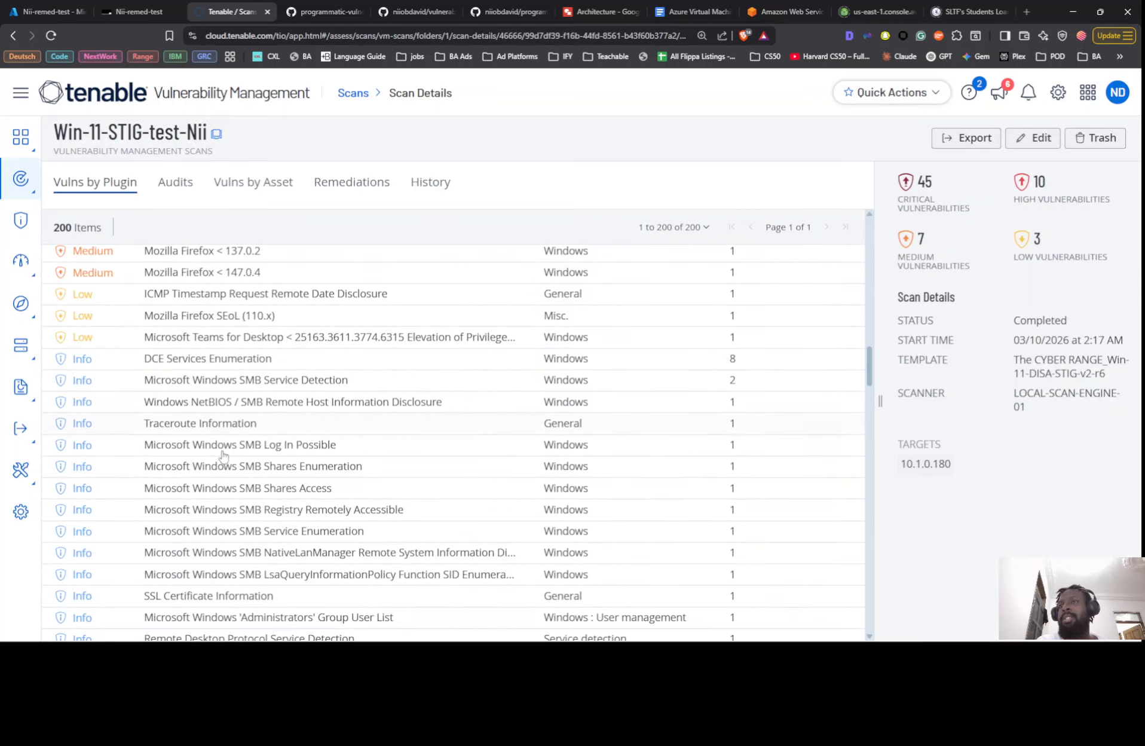
scroll(335, 462, down, 3)
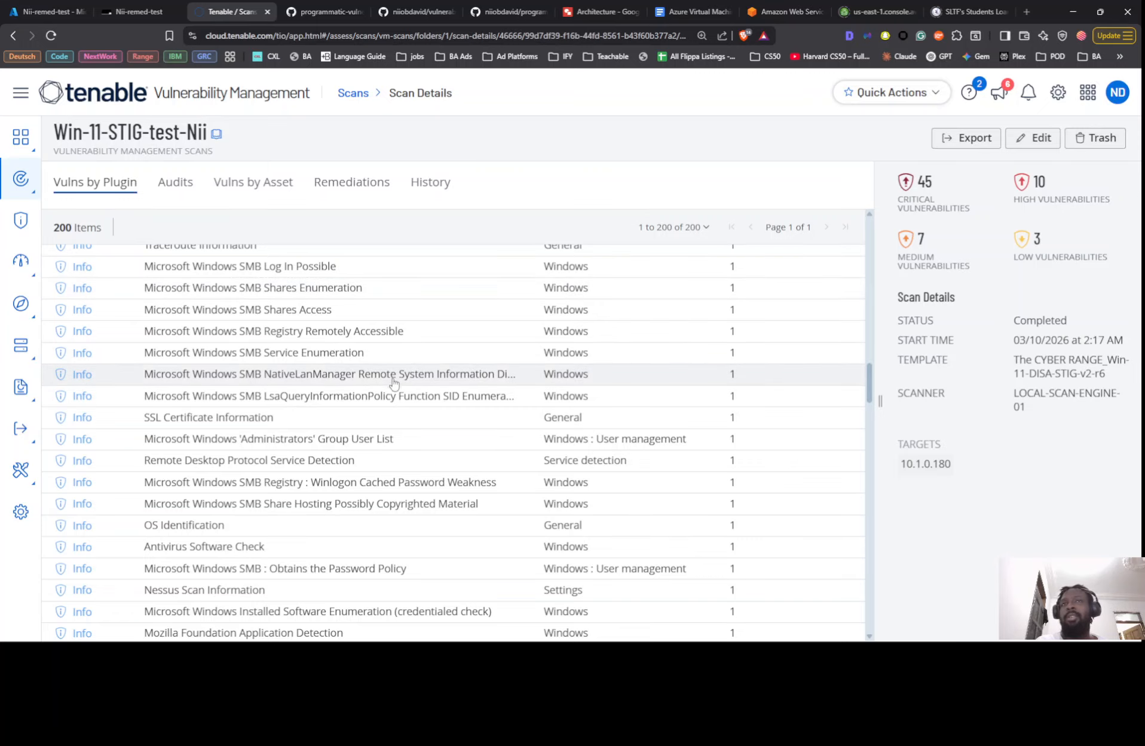
scroll(376, 412, down, 12)
scroll(359, 427, down, 10)
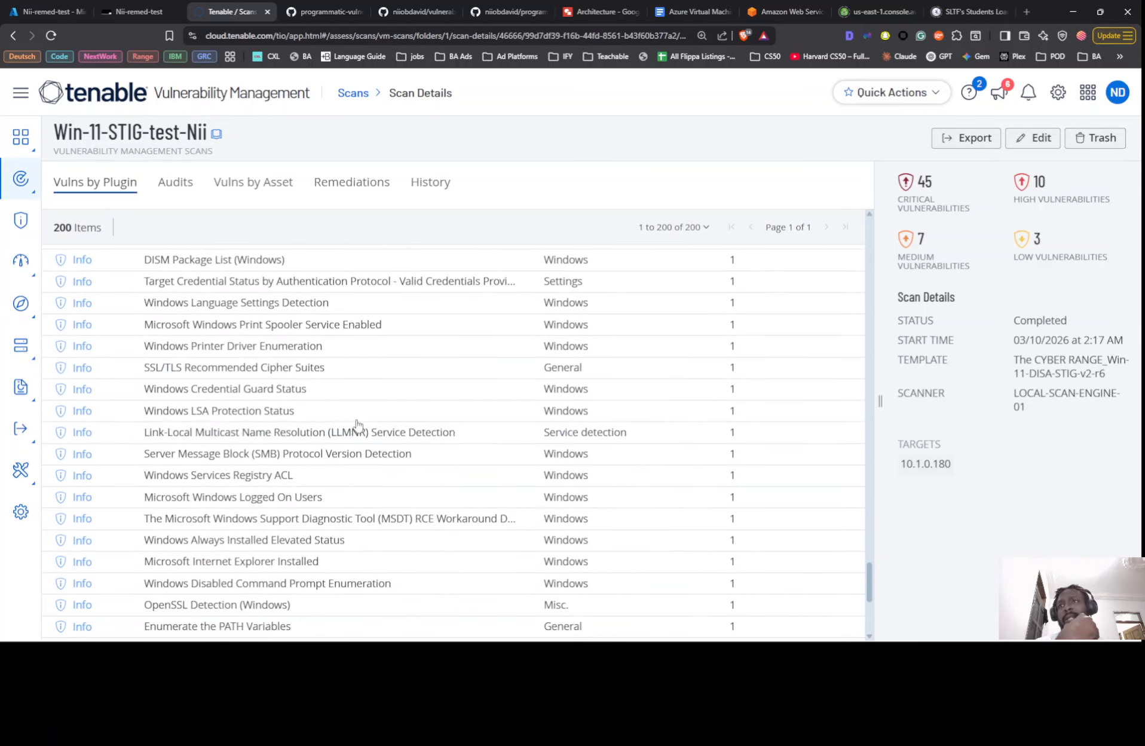
scroll(286, 478, down, 5)
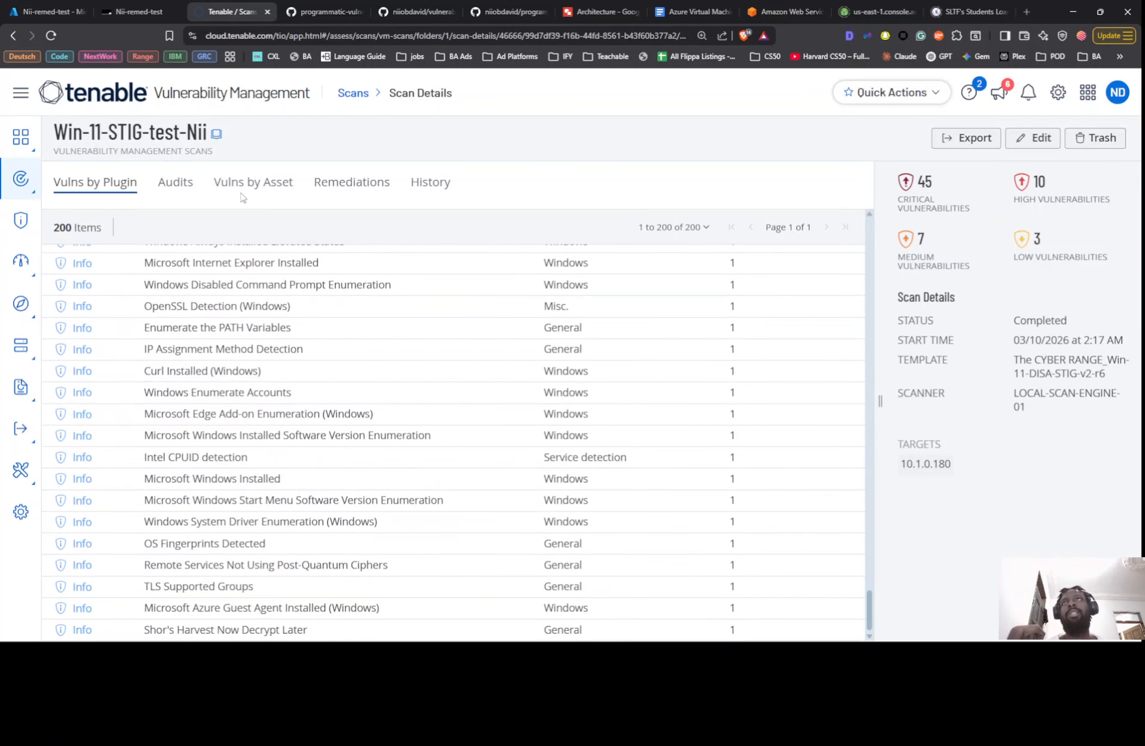
scroll(278, 382, up, 1)
scroll(281, 396, up, 10)
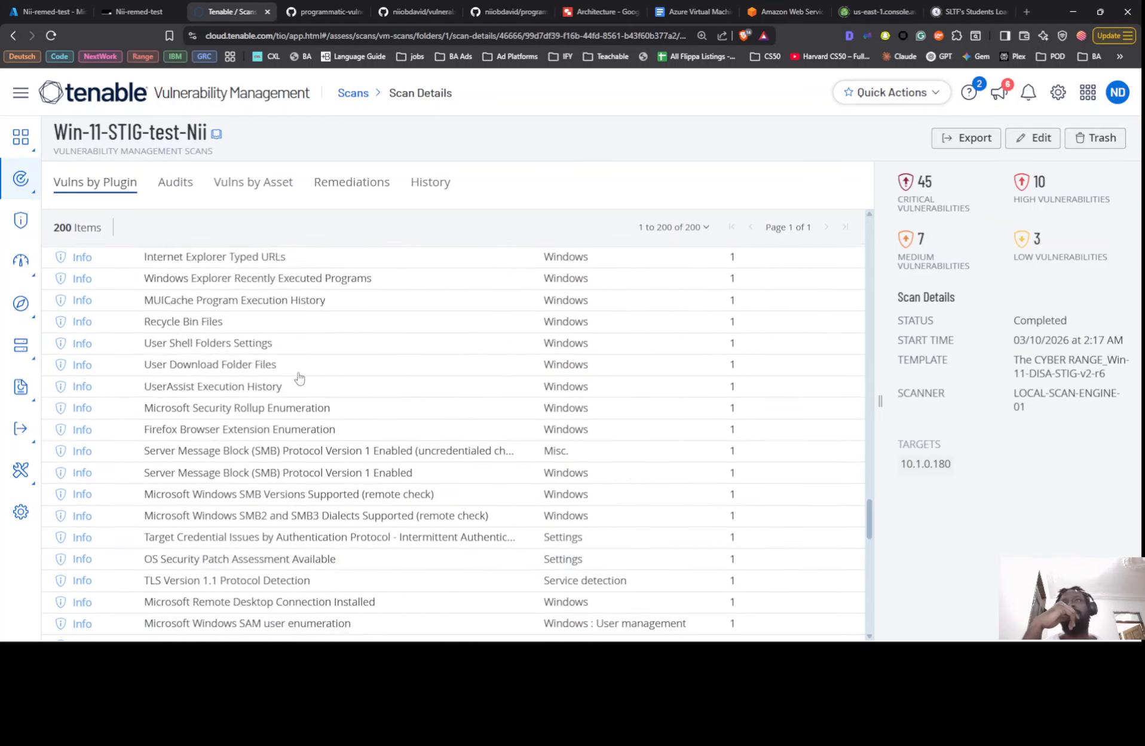
Check the scan's run history and re-examine the plugin findings from critical down to informational severity.
click(419, 181)
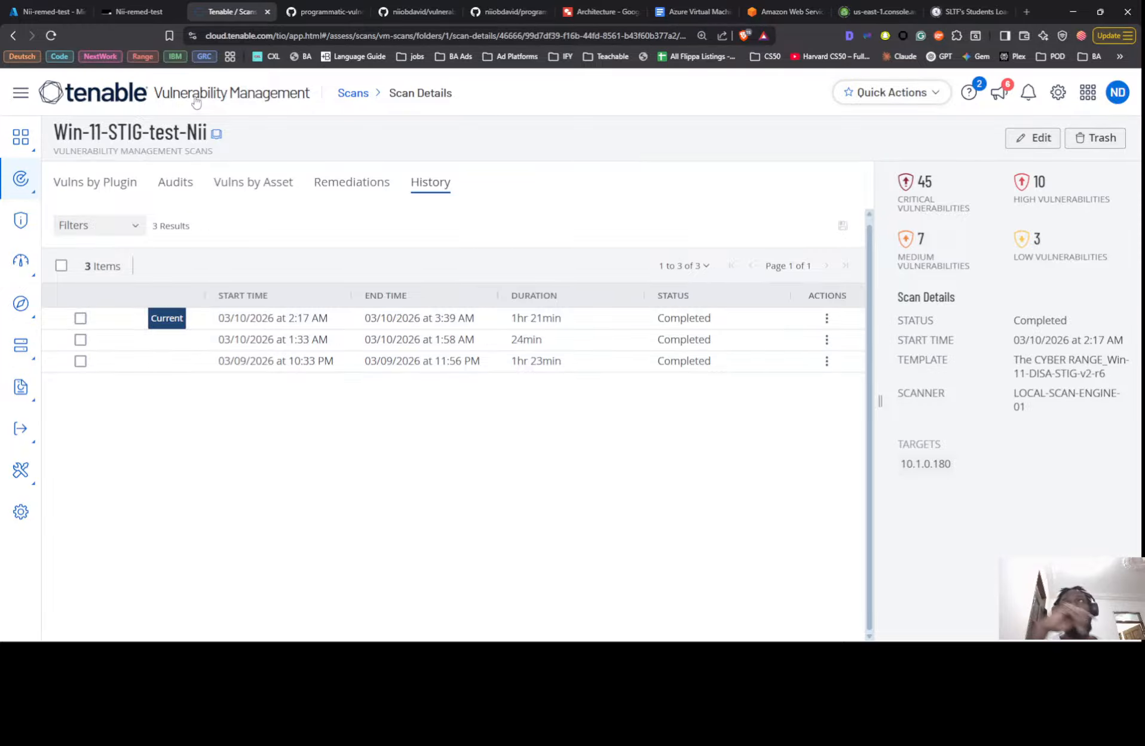
click(113, 192)
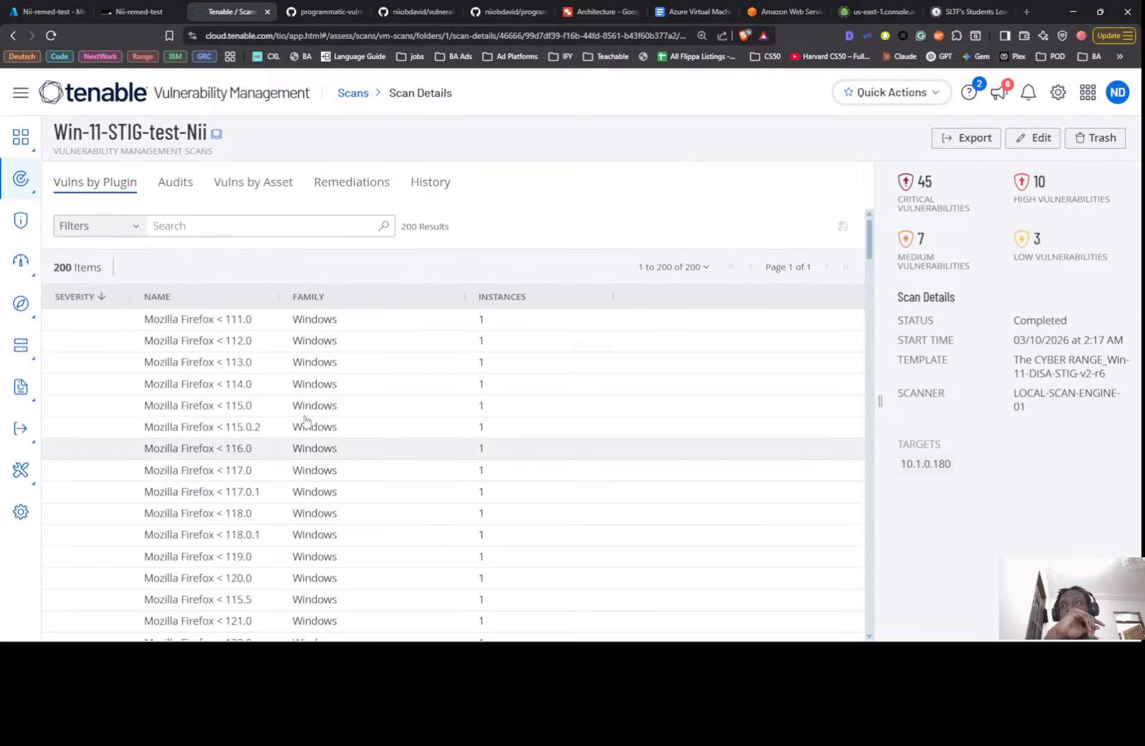
scroll(302, 422, down, 10)
scroll(302, 420, down, 5)
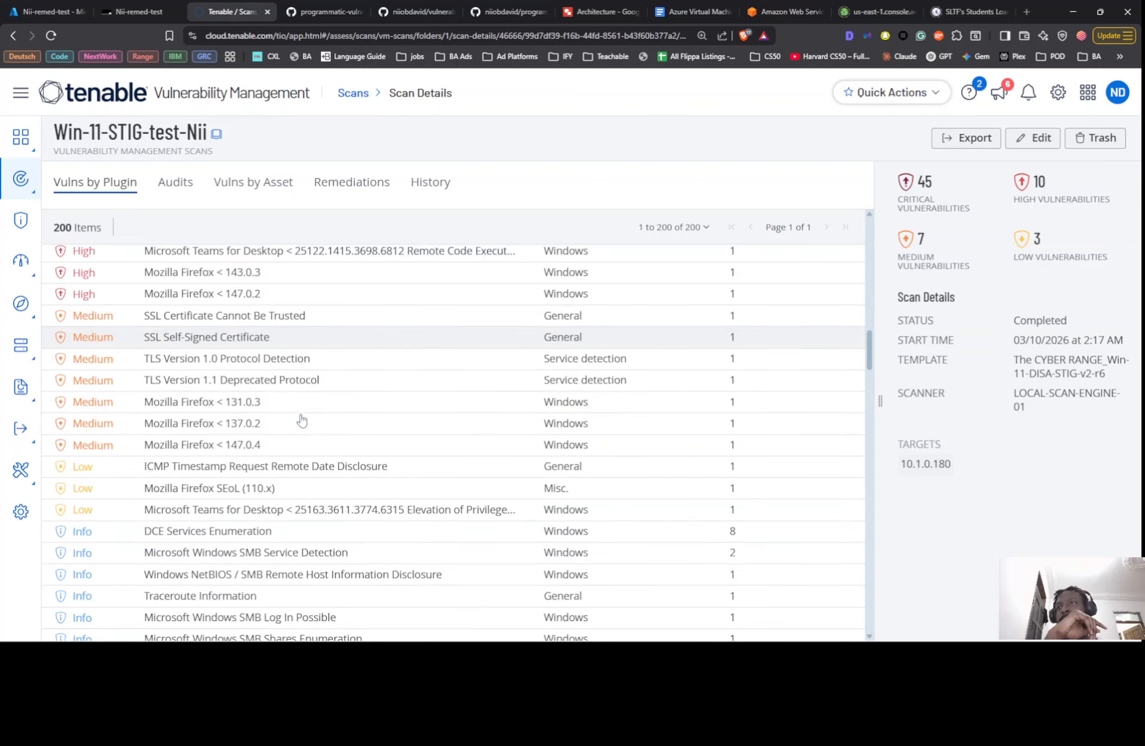
scroll(299, 419, up, 3)
scroll(297, 414, down, 4)
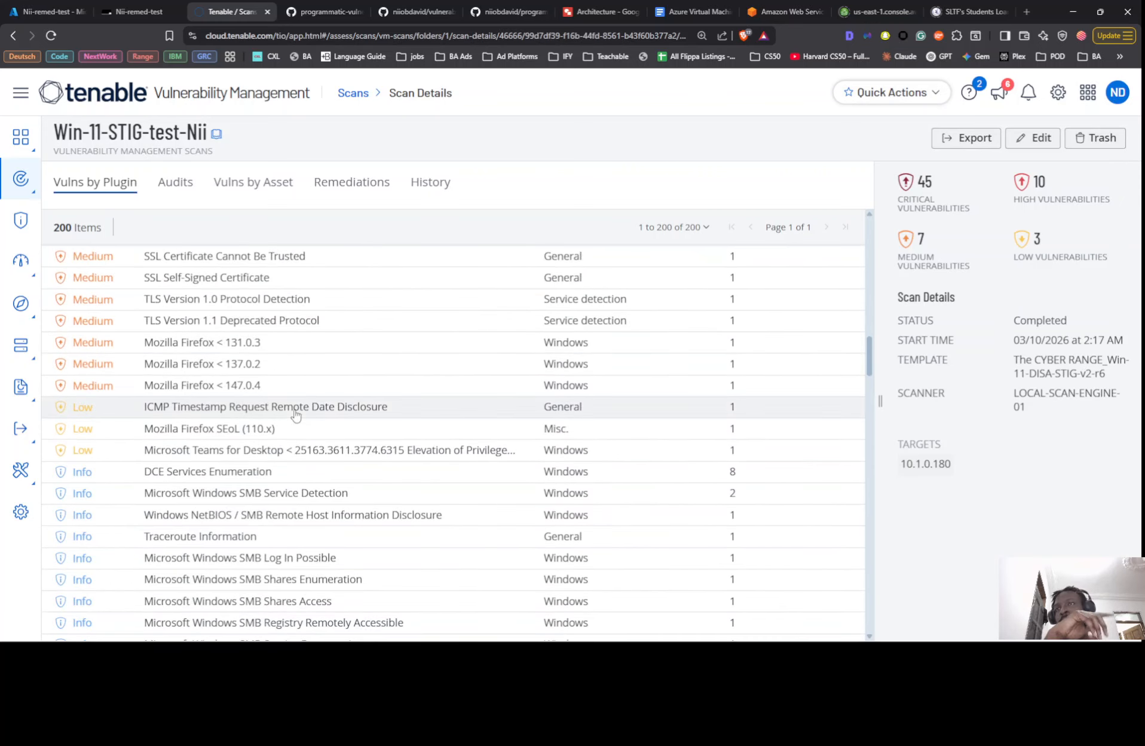
scroll(296, 410, down, 2)
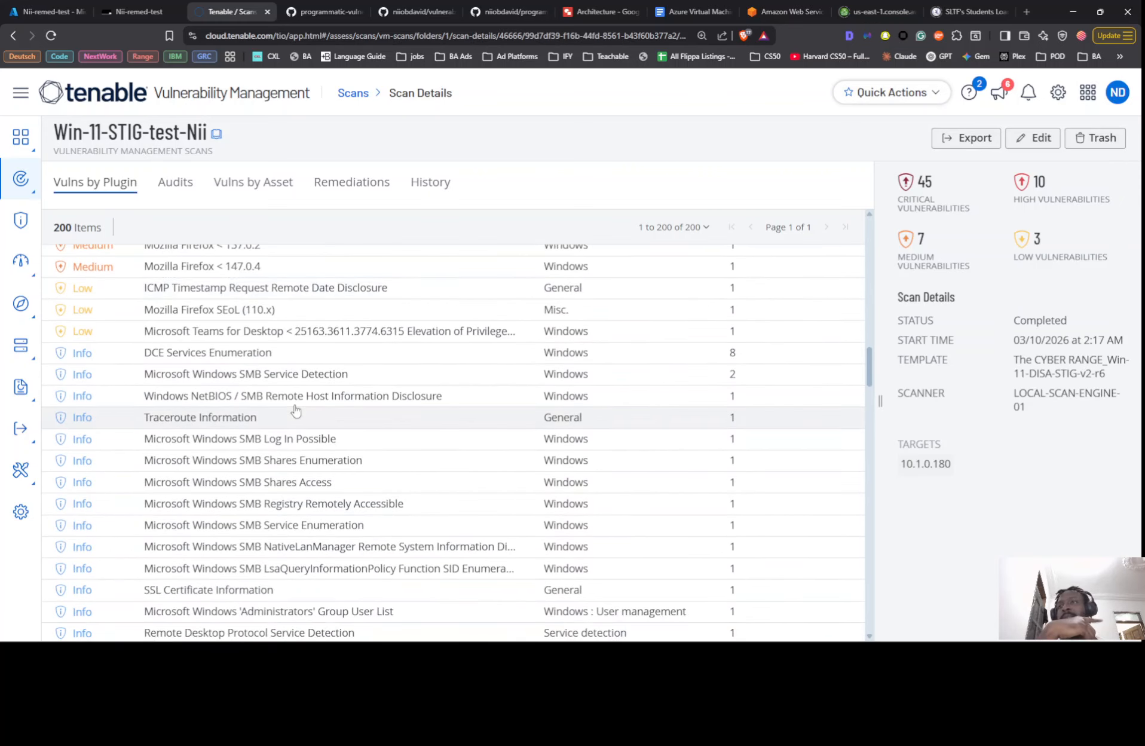
scroll(296, 410, up, 9)
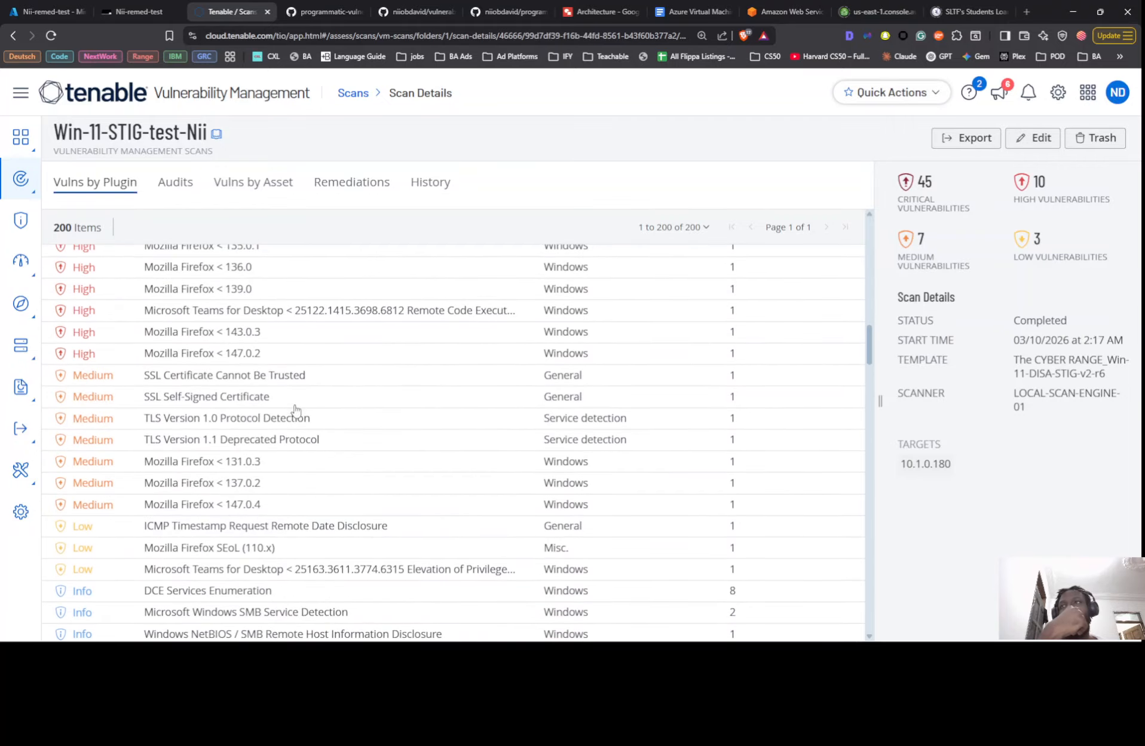
scroll(296, 410, up, 9)
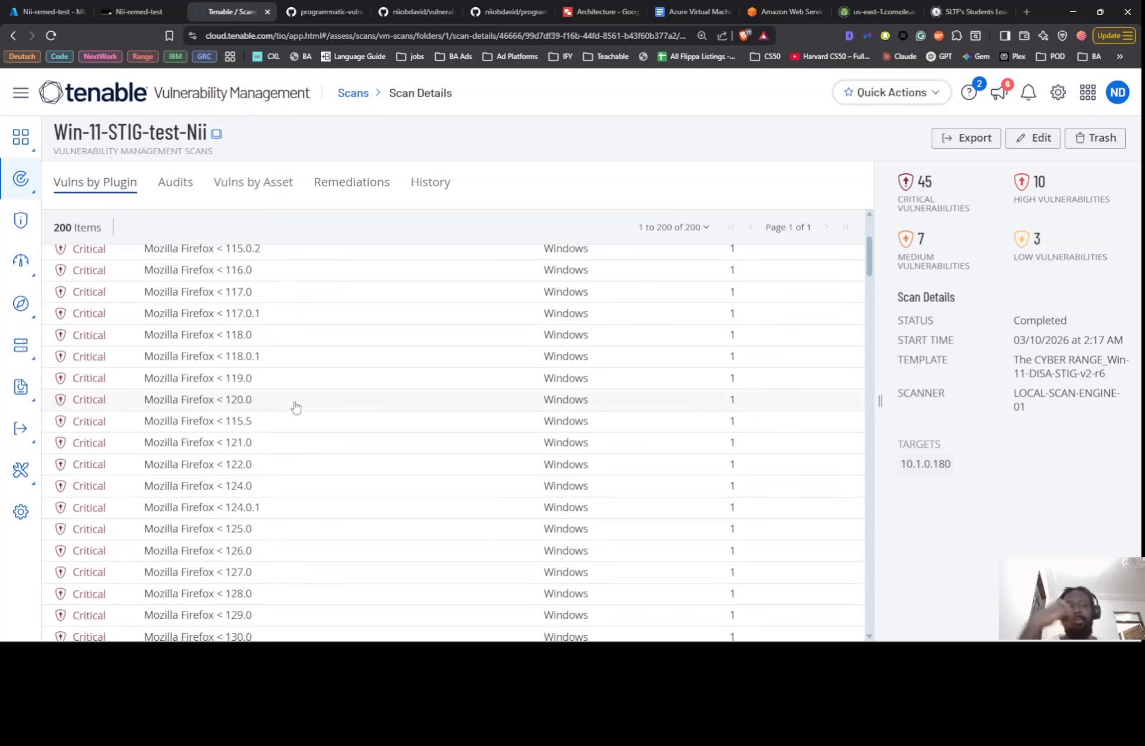
scroll(293, 377, up, 3)
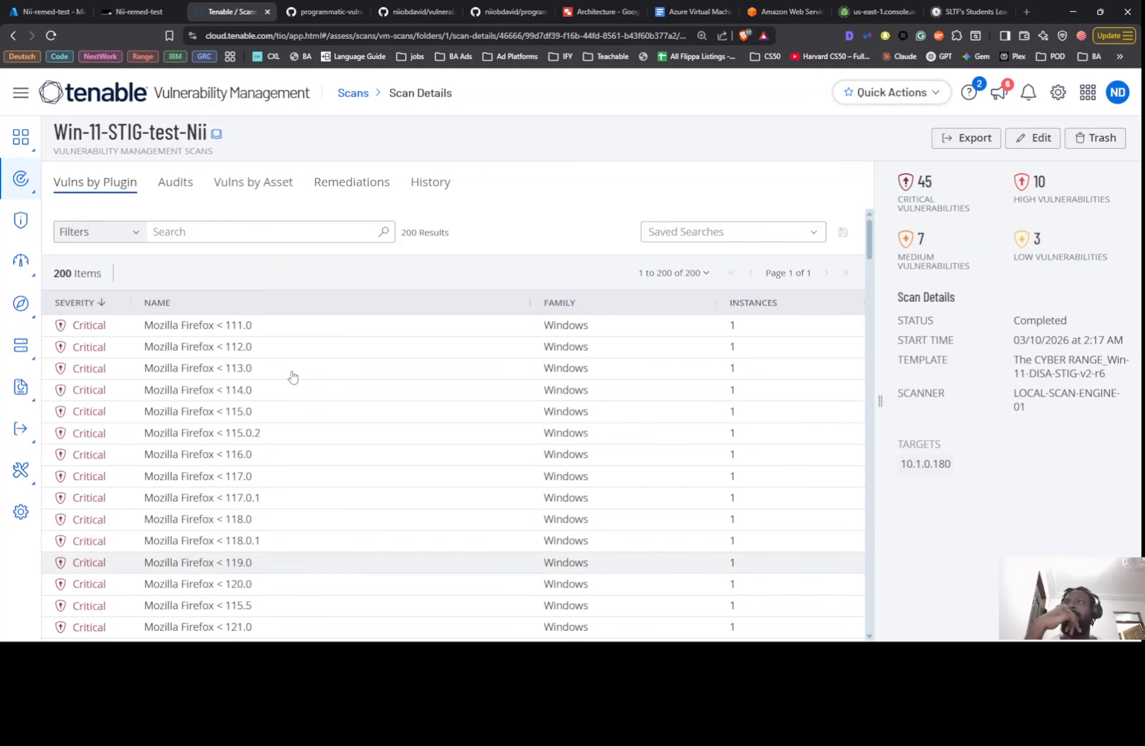
scroll(442, 339, down, 5)
scroll(442, 339, down, 20)
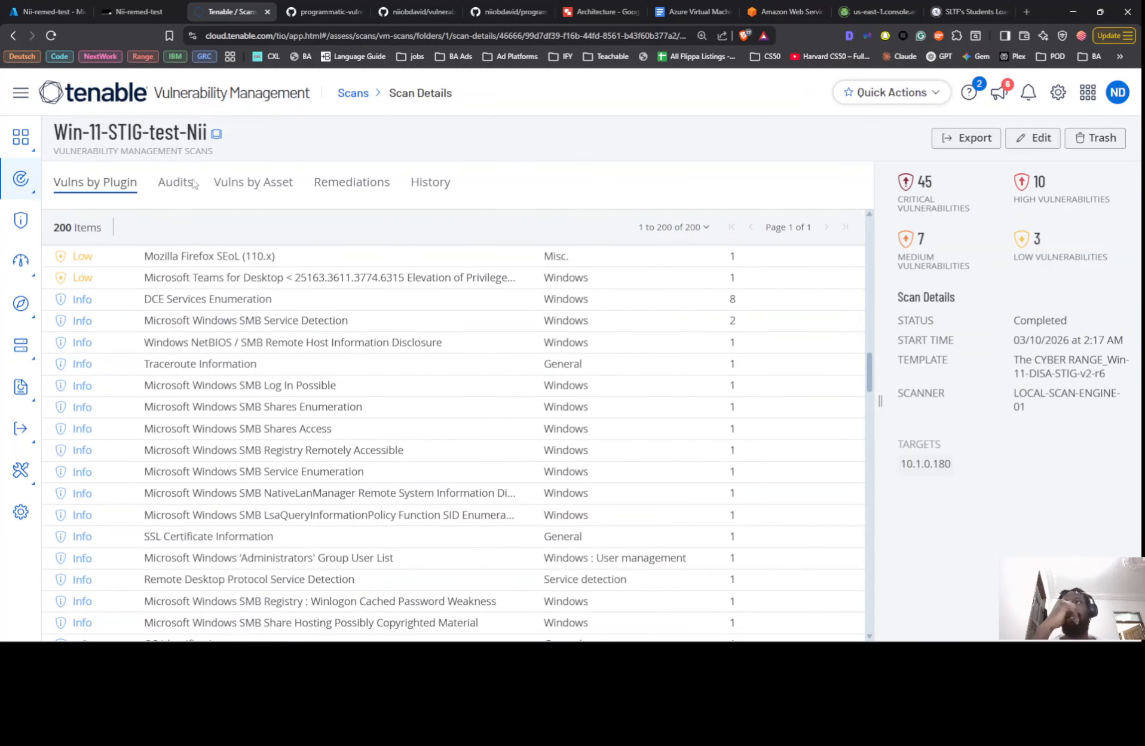
Search the scan's plugin findings for "smb" and examine the matching entries.
scroll(281, 263, up, 20)
click(220, 233)
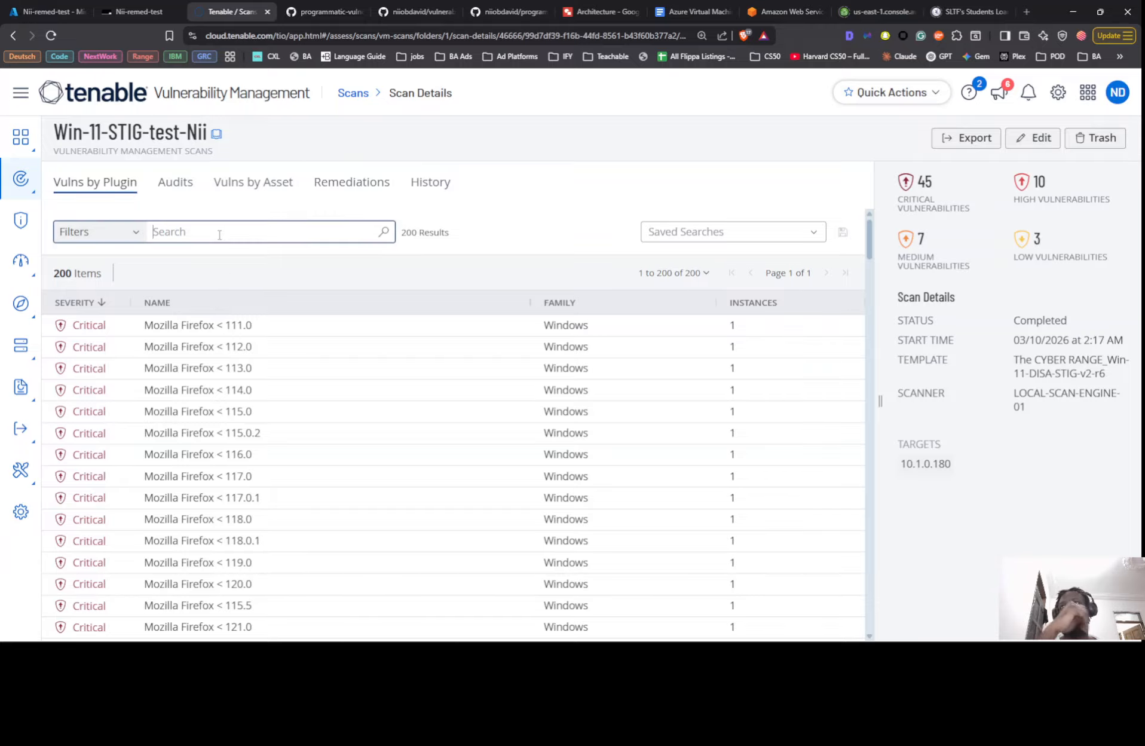
text(smb)
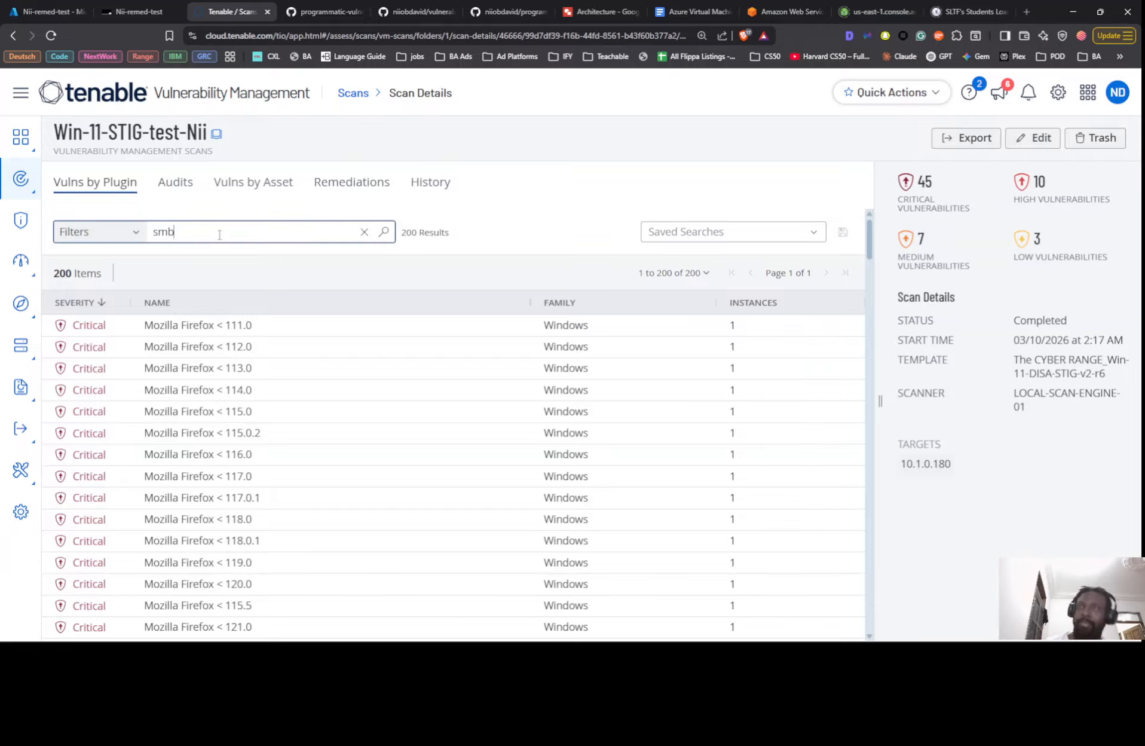
key(Return)
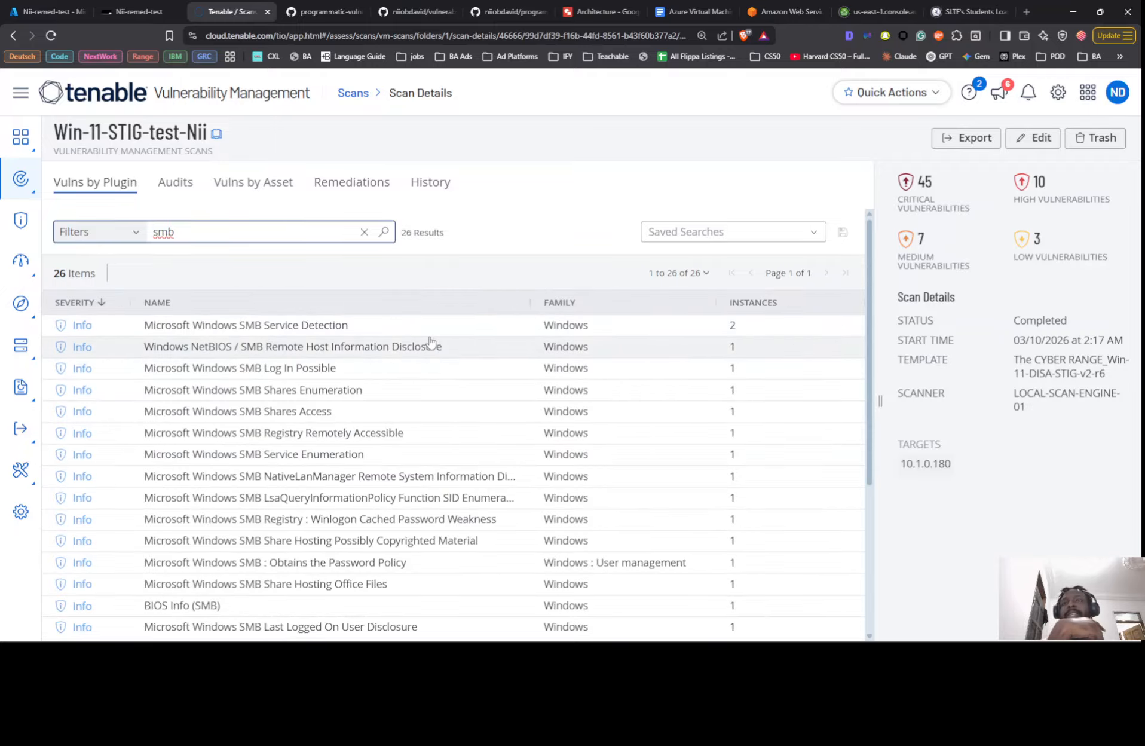
scroll(412, 381, down, 1)
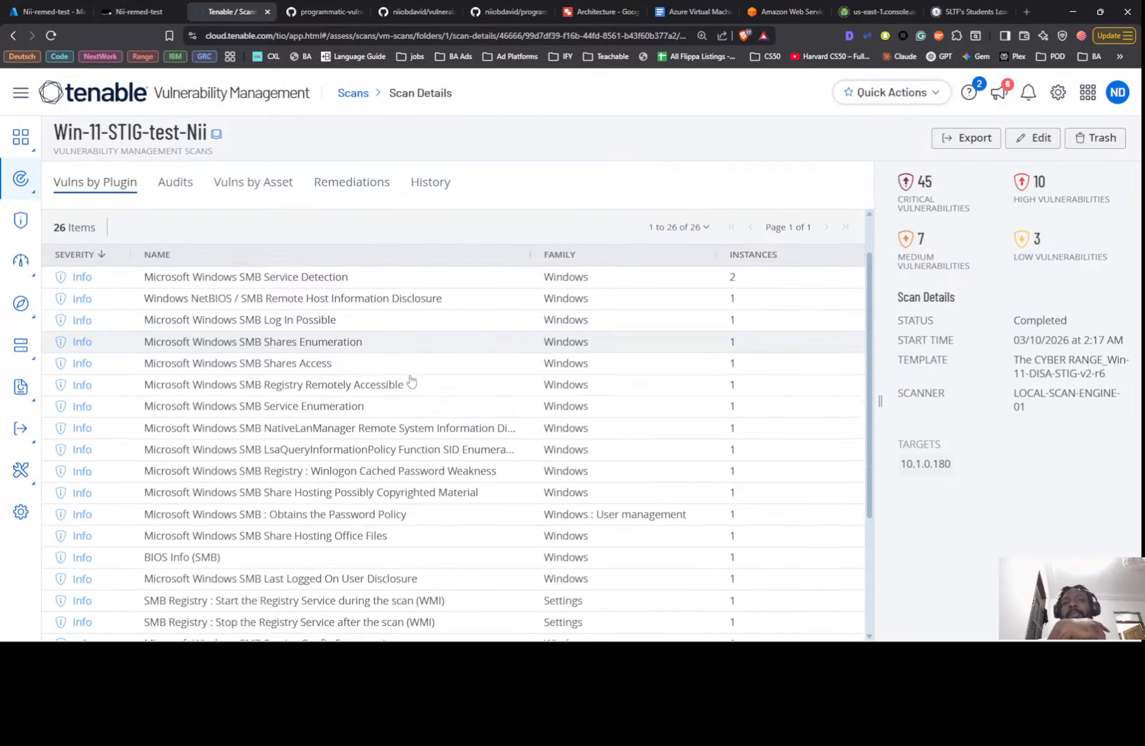
scroll(411, 380, down, 1)
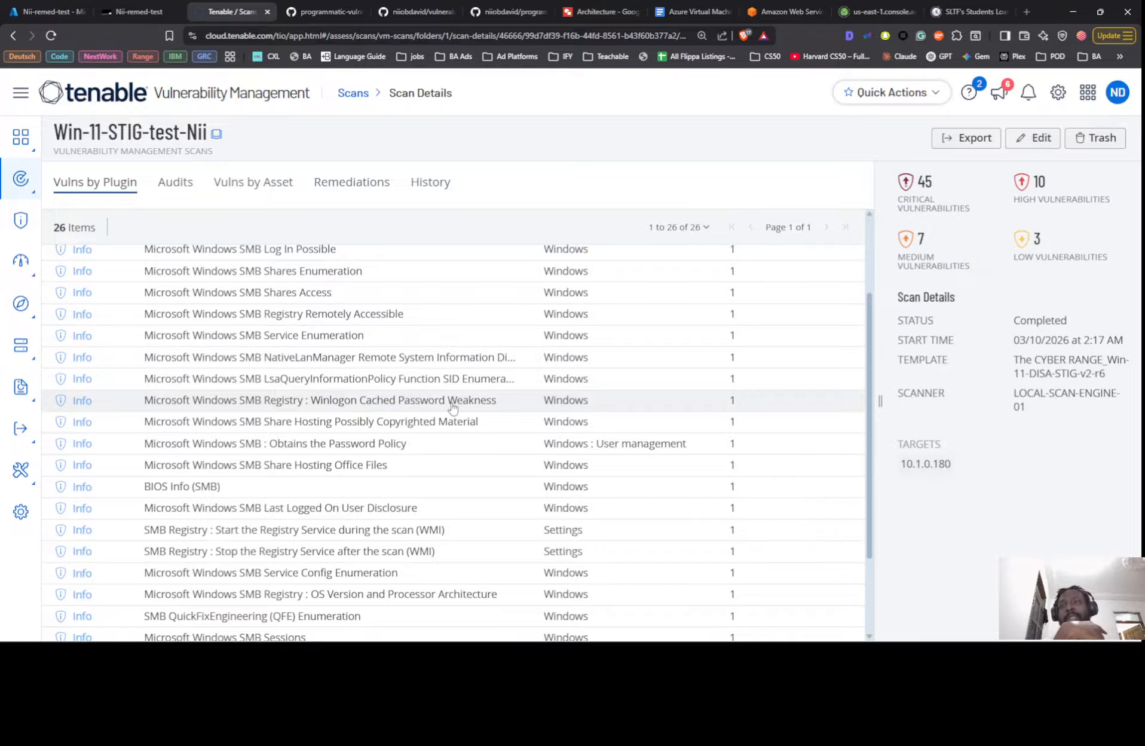
scroll(454, 416, down, 2)
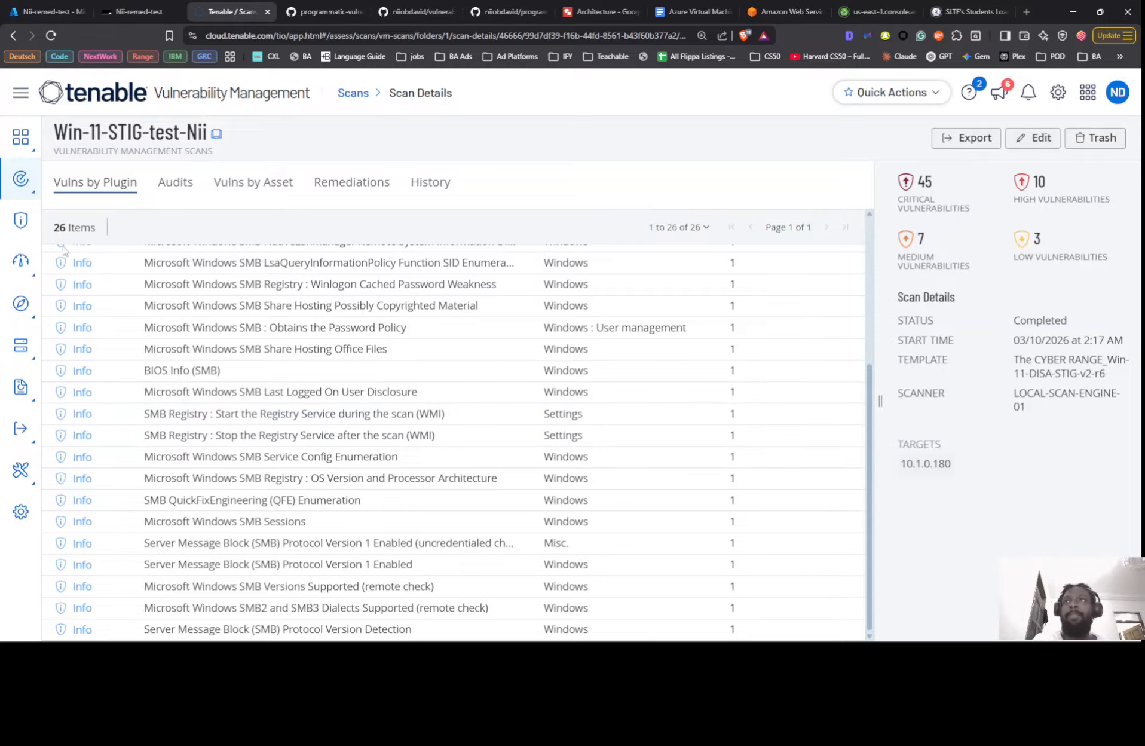
scroll(62, 250, up, 5)
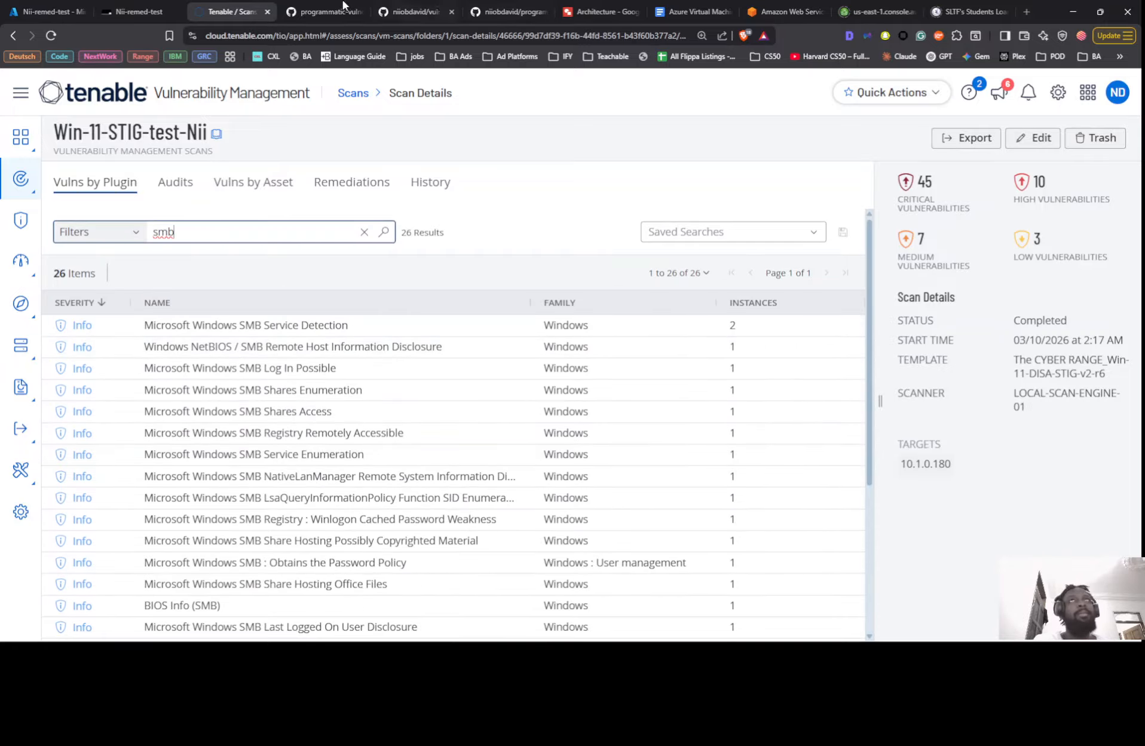
Switch to the Nii-remed-test remote desktop and open its Start menu.
click(136, 12)
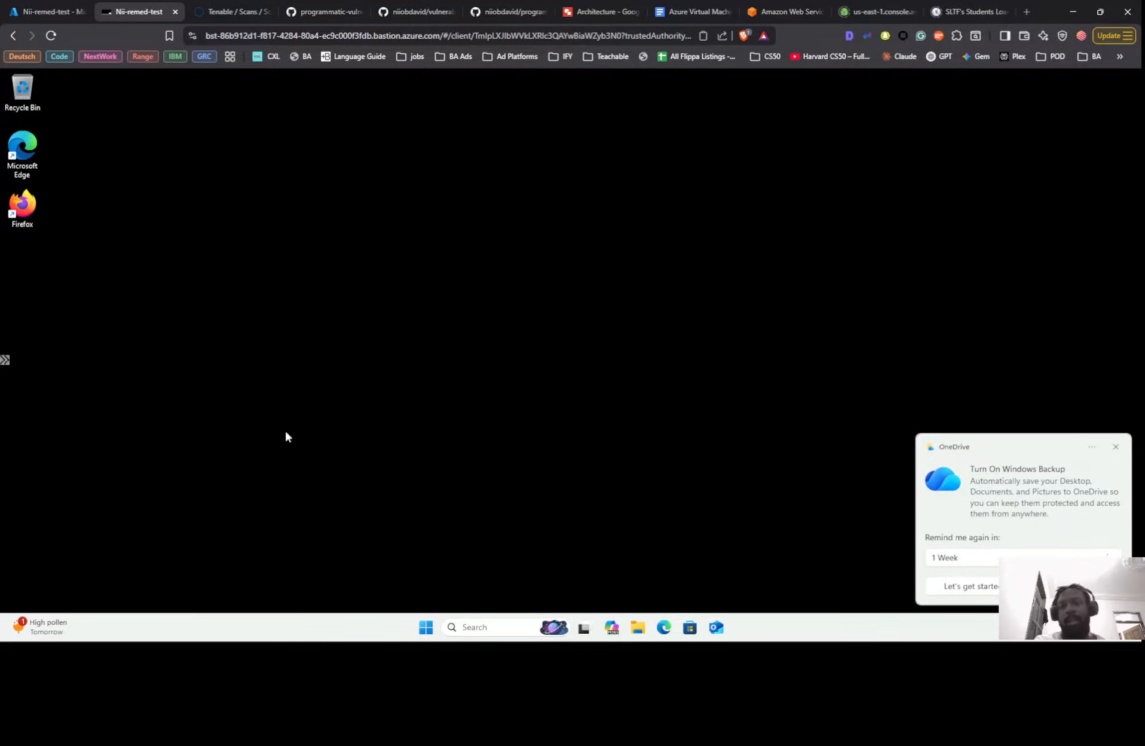
click(426, 627)
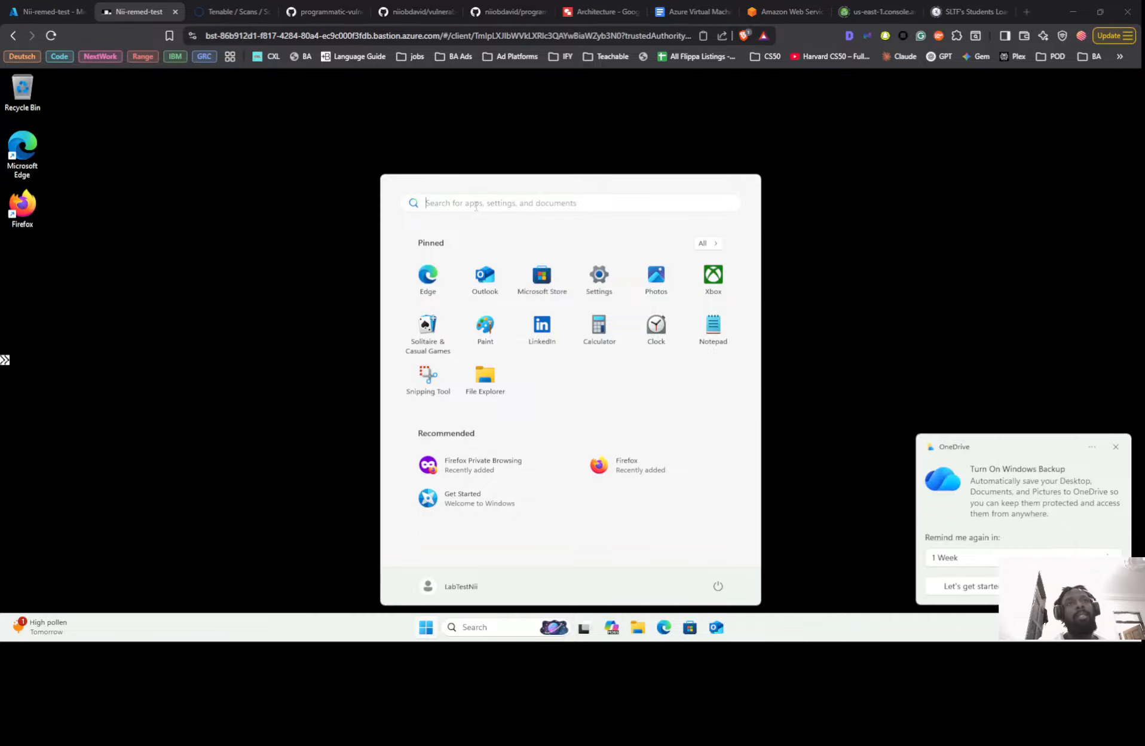
Return to the Tenable scan list and export the Win-11-STIG-test-Nii scan as a PDF Executive Summary.
click(230, 13)
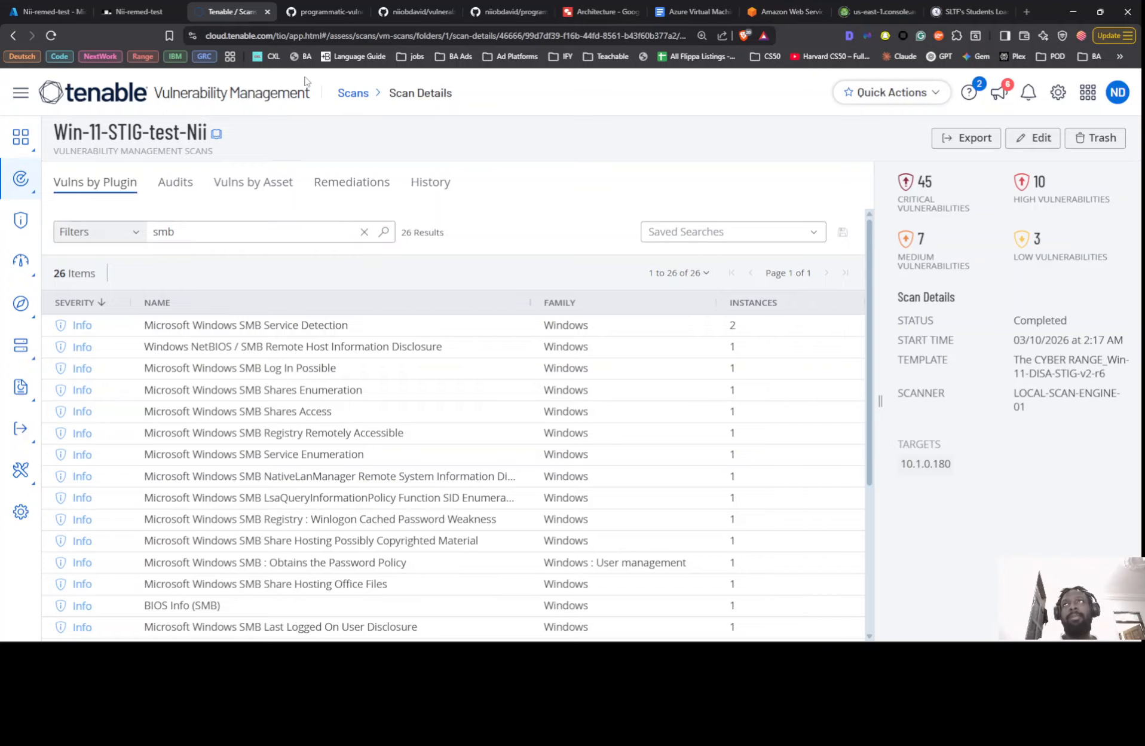
click(357, 94)
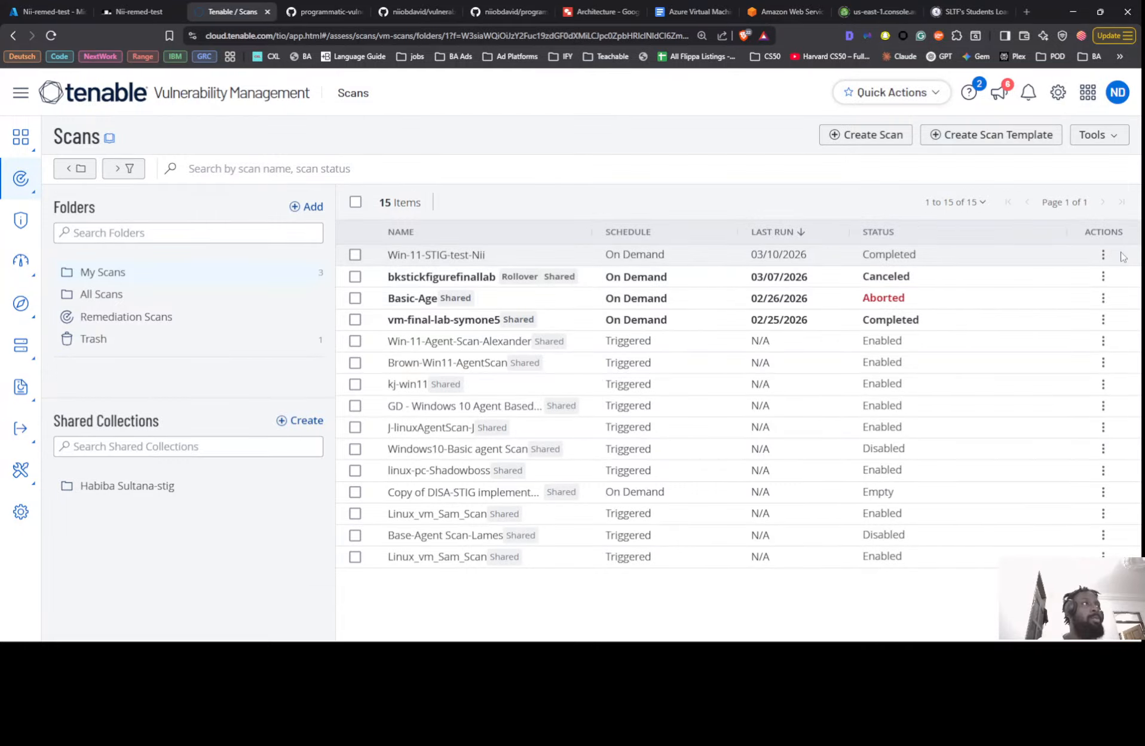
click(1105, 256)
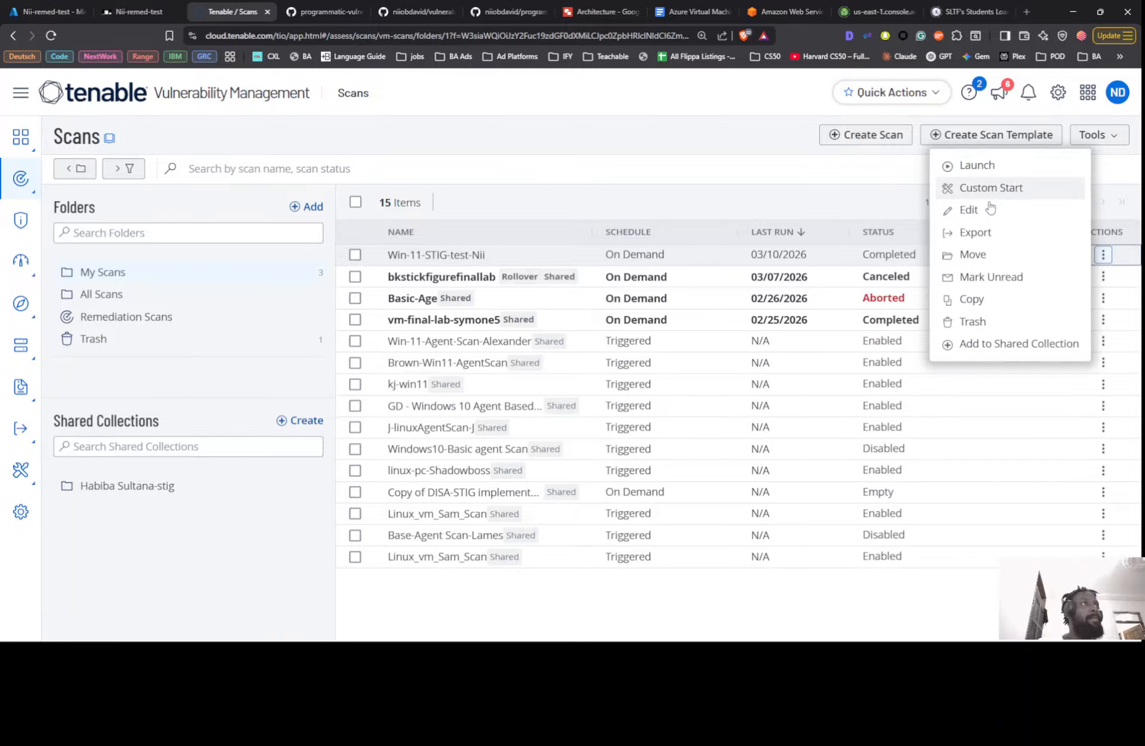
click(988, 233)
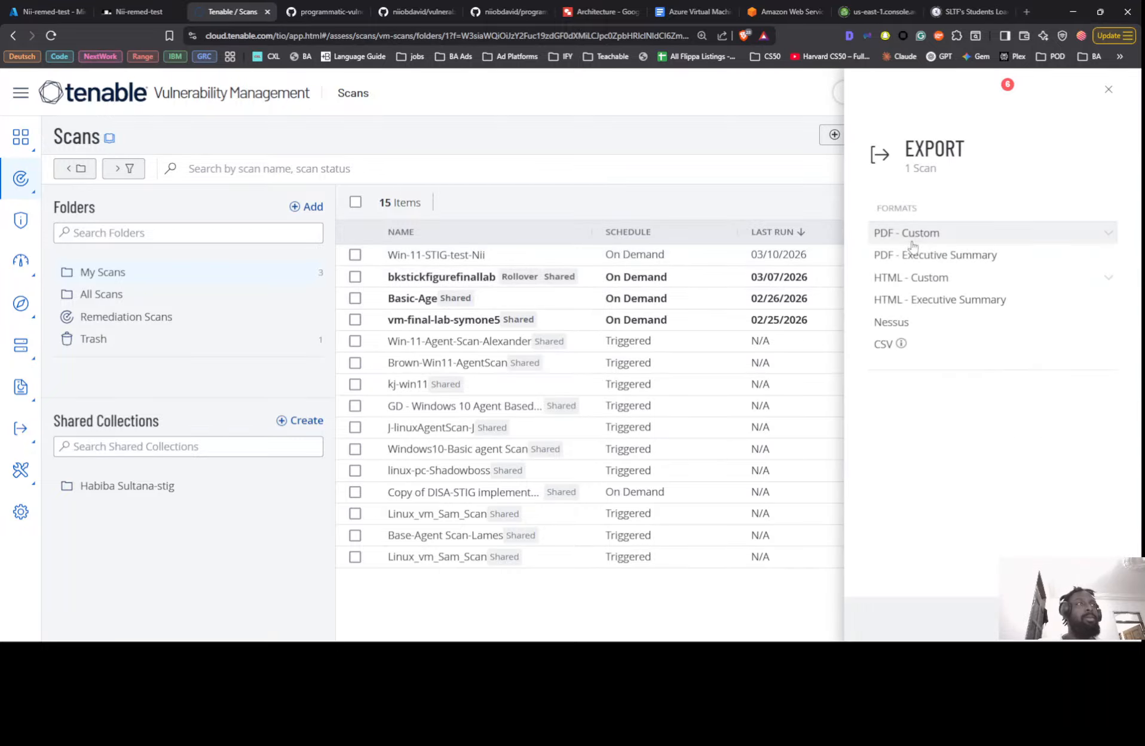
click(913, 257)
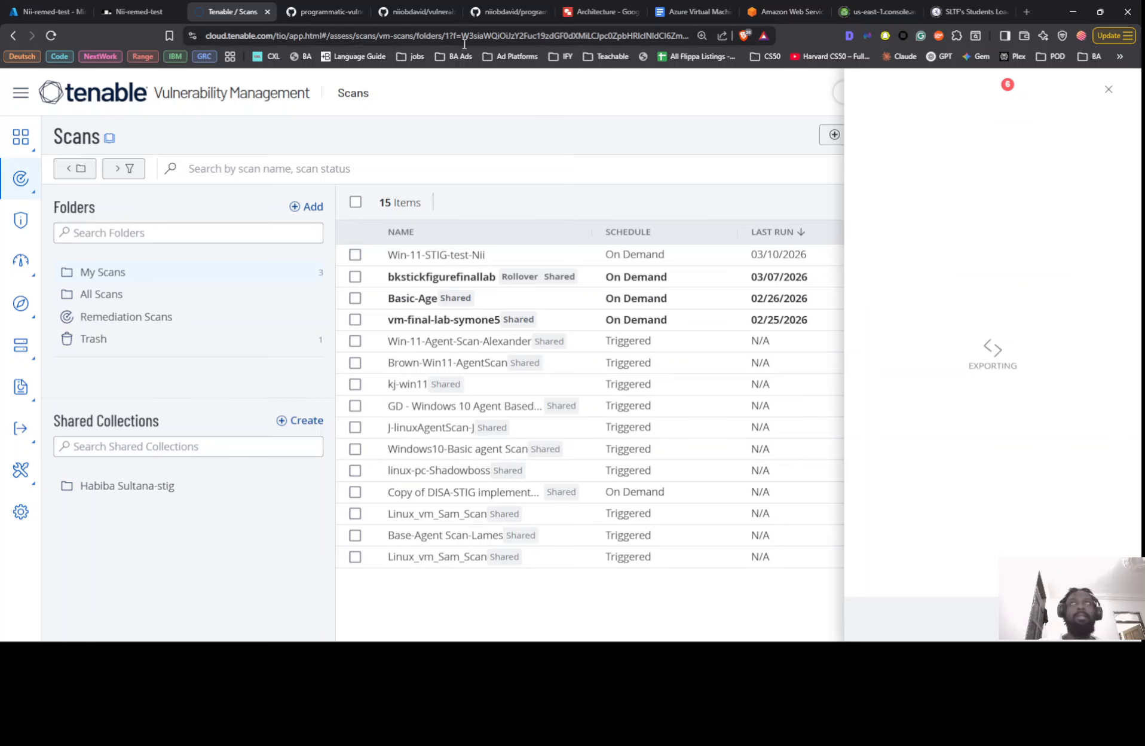
Switch back to the Nii-remed-test remote desktop and open the Windows search for apps and settings.
click(165, 4)
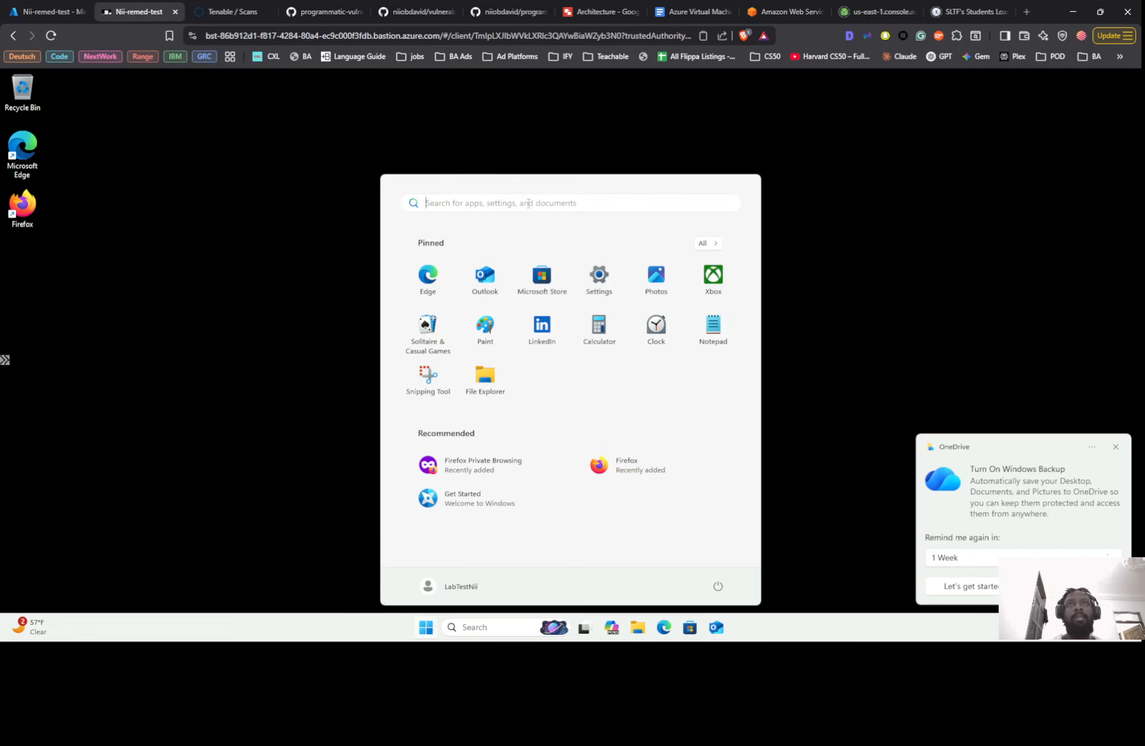
click(529, 203)
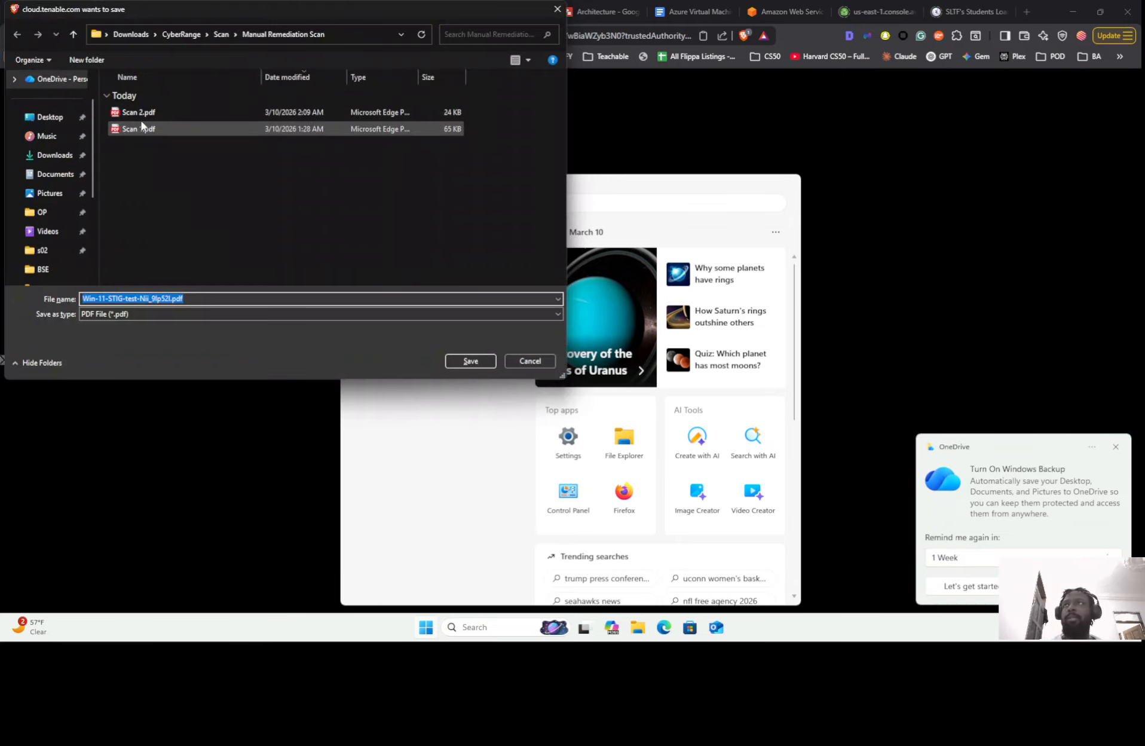
Save the exported scan report as Scan 3.pdf in the Manual Remediation Scan folder.
click(135, 111)
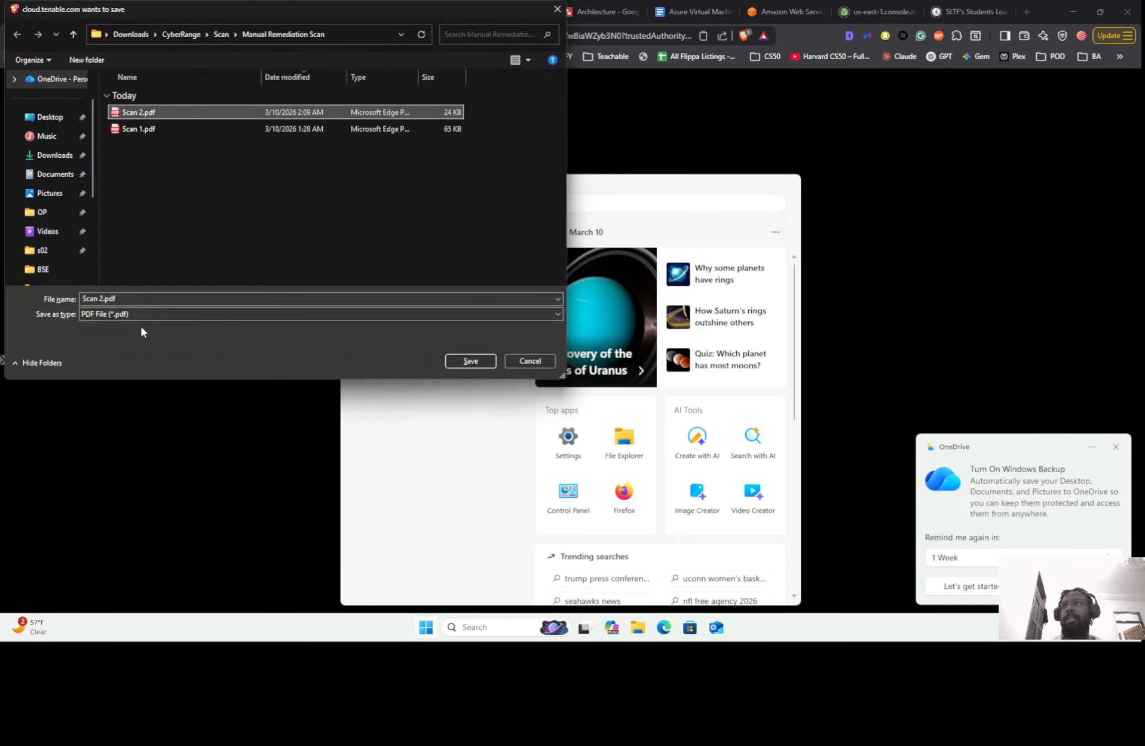
click(120, 299)
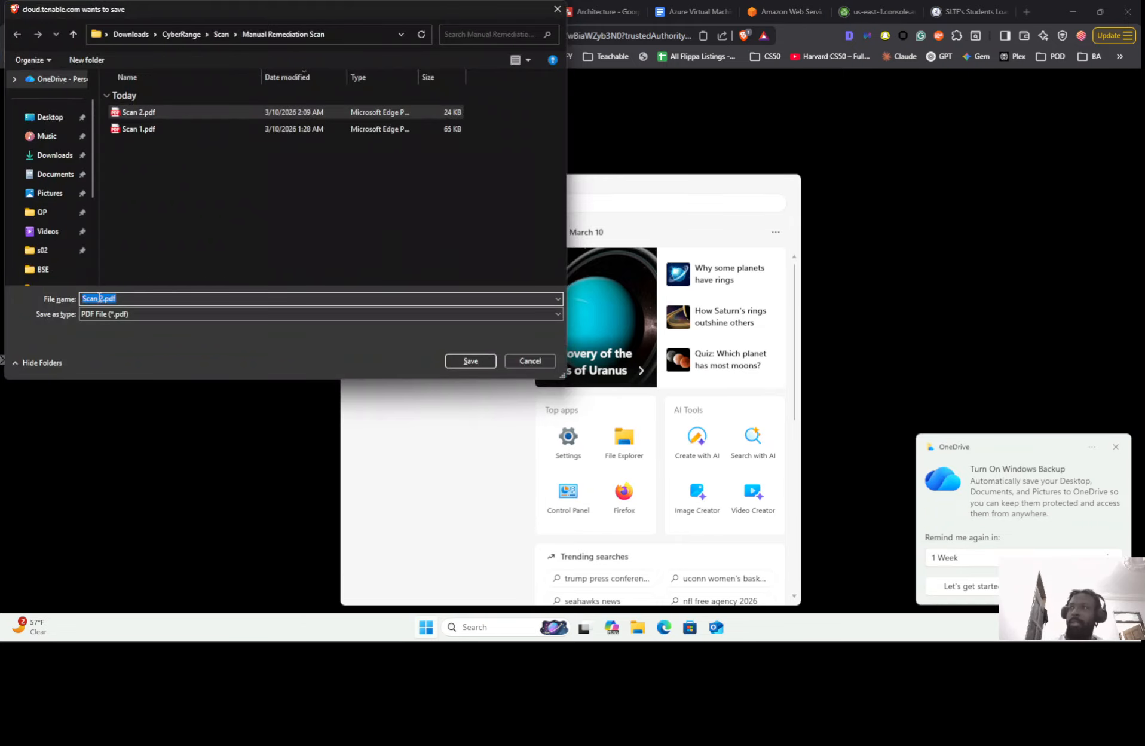
click(100, 299)
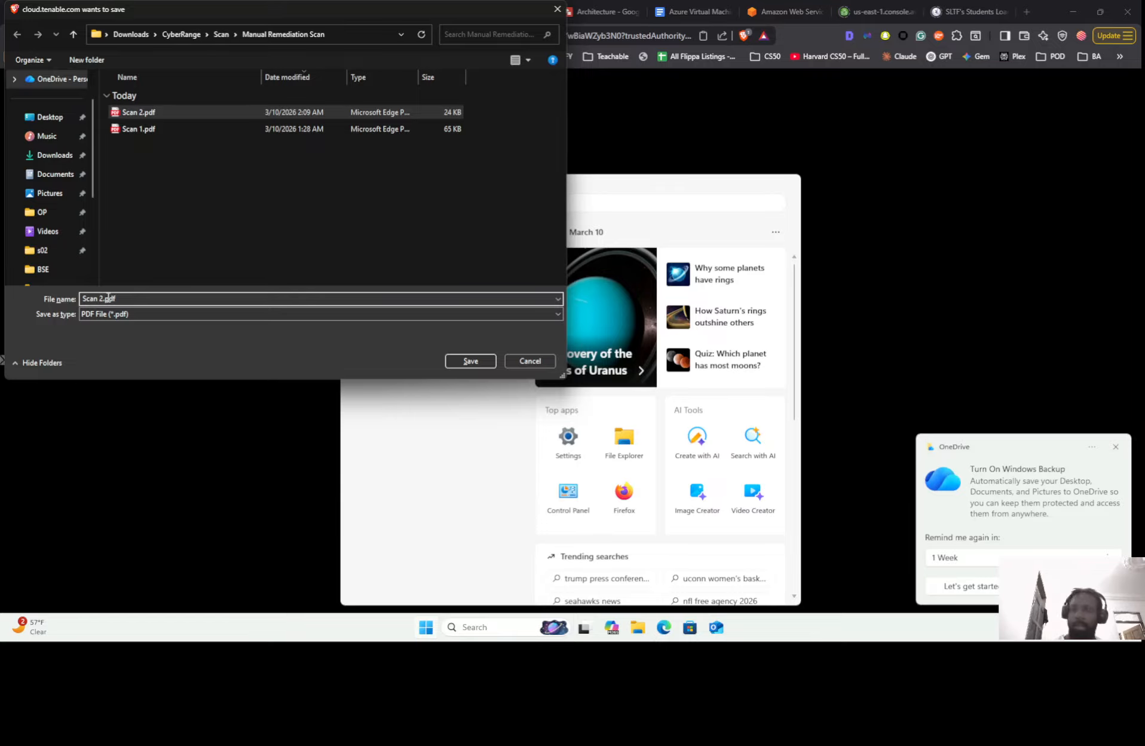
key(BackSpace)
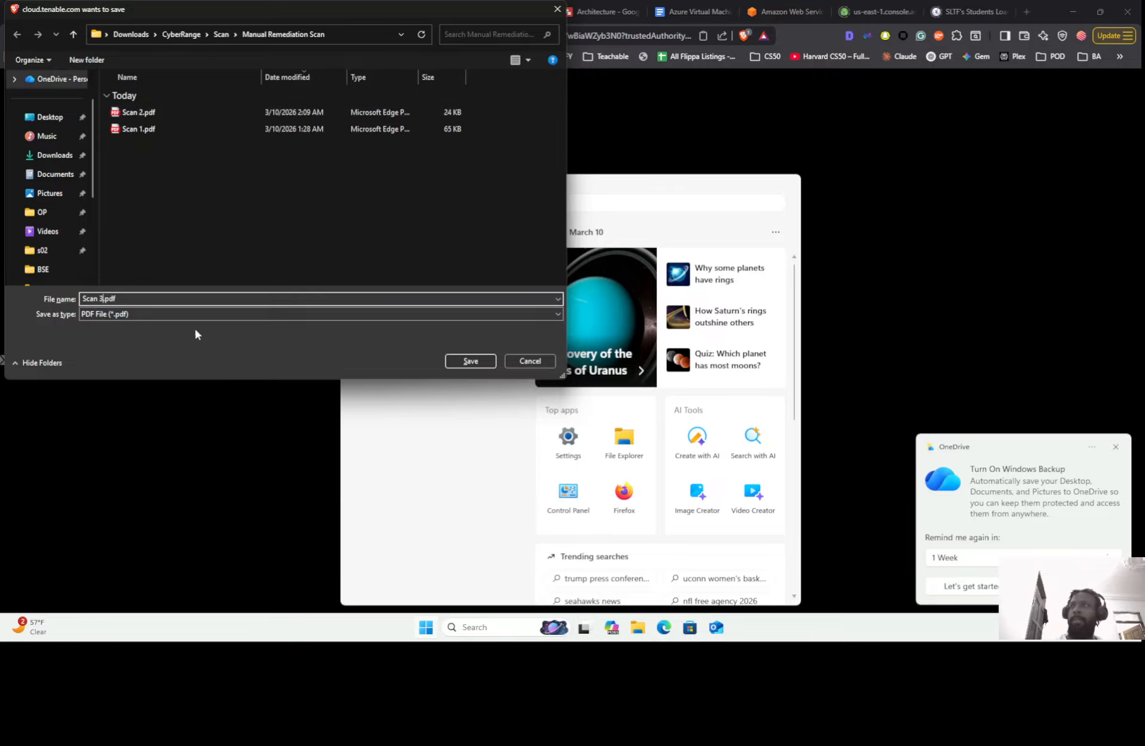
text(3)
click(470, 361)
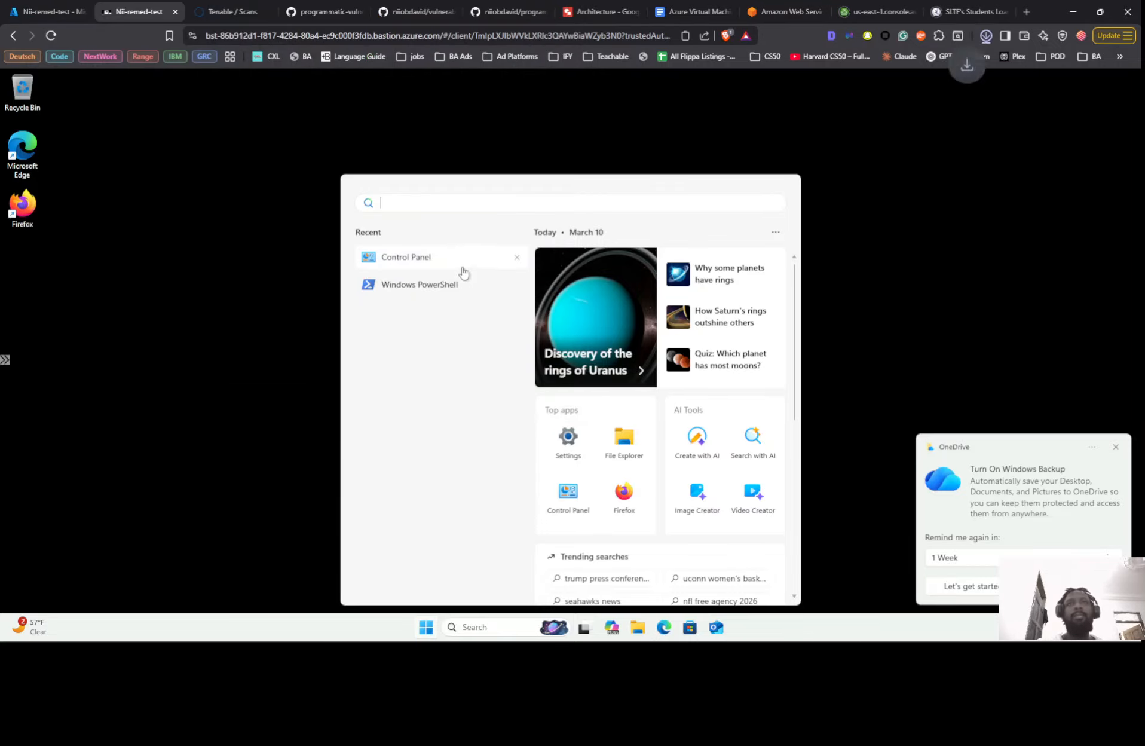
Turn off the SMB 1.0/CIFS File Sharing Support Windows feature on the remote machine.
click(419, 258)
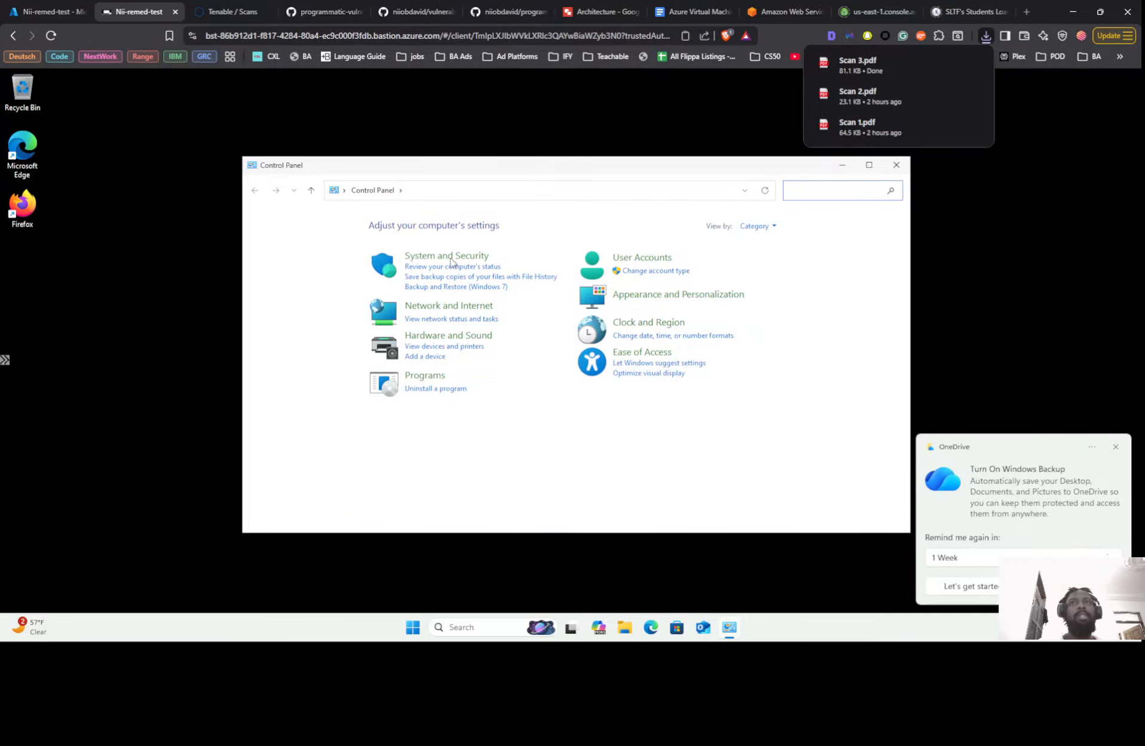
click(449, 371)
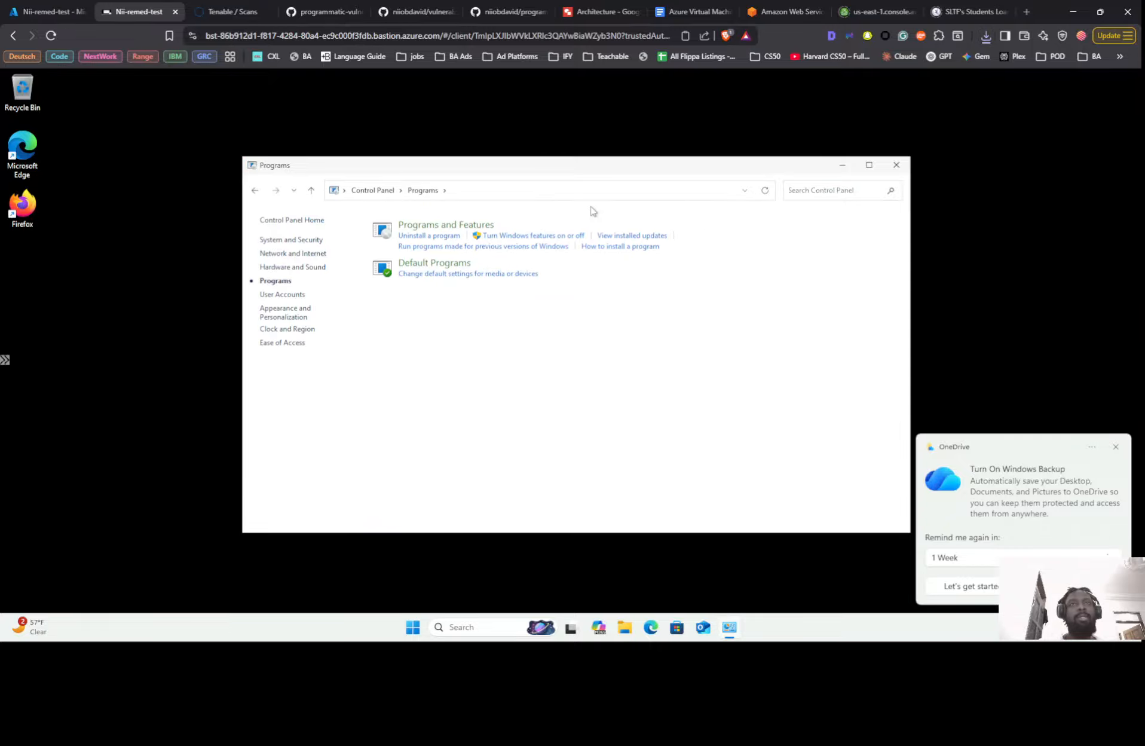
click(532, 236)
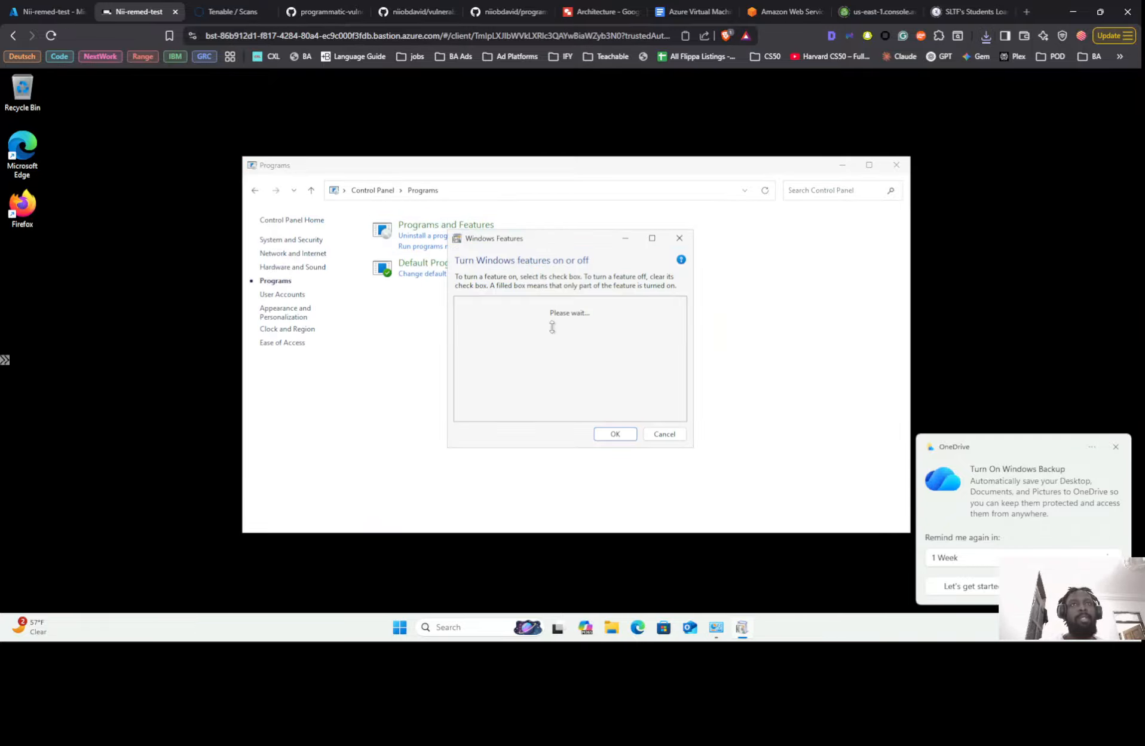
scroll(521, 362, down, 8)
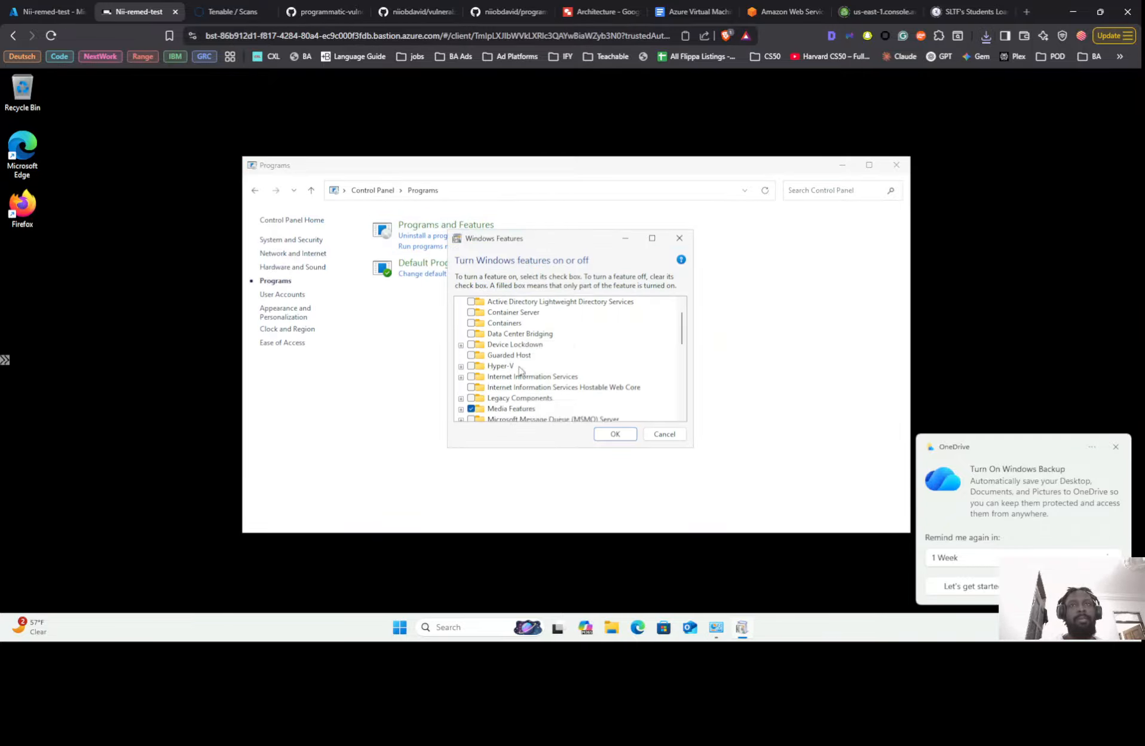
scroll(502, 365, up, 1)
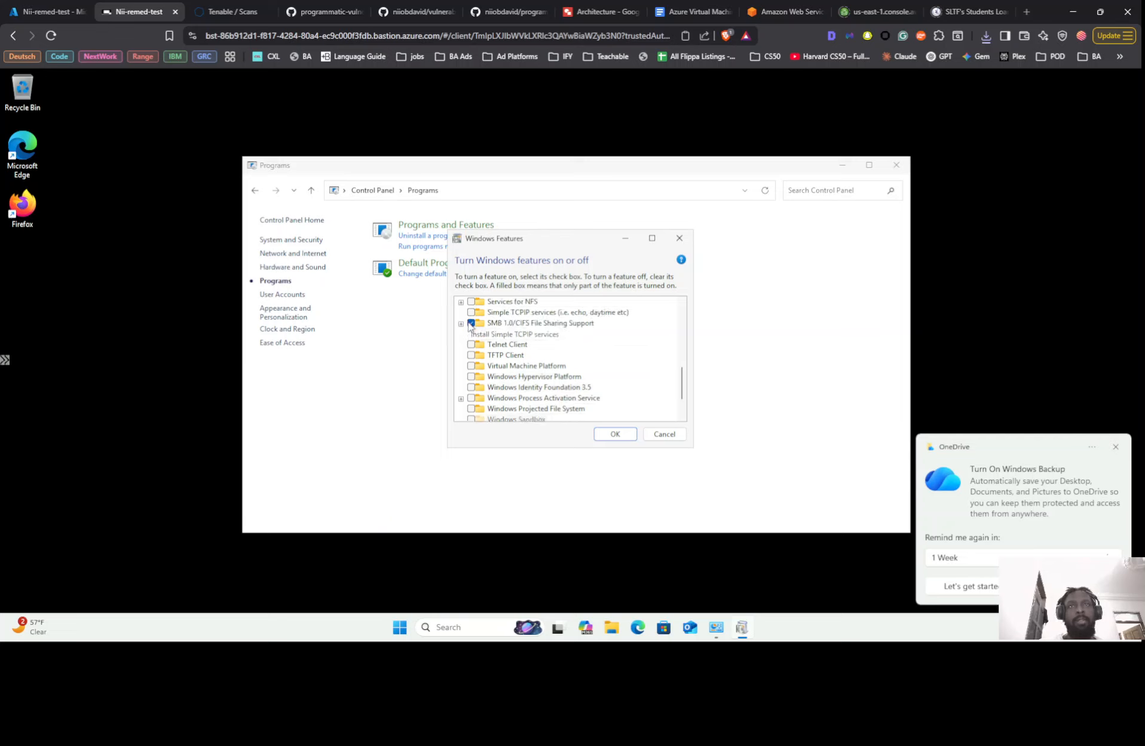
click(485, 323)
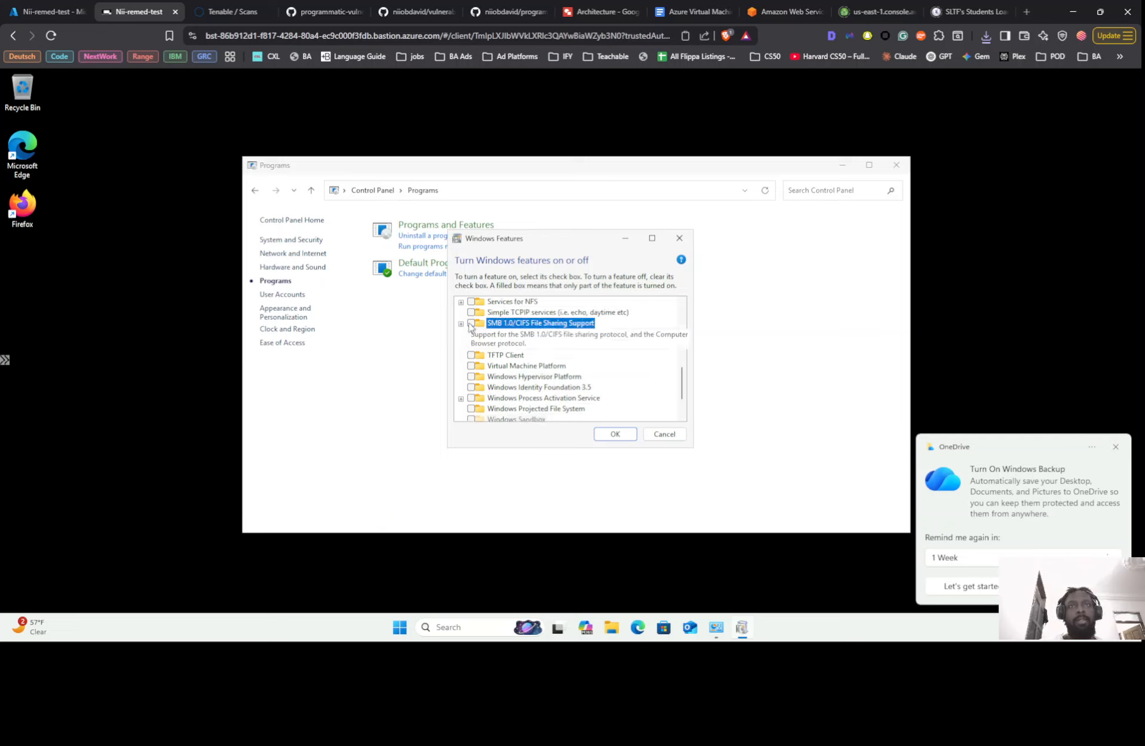
click(625, 436)
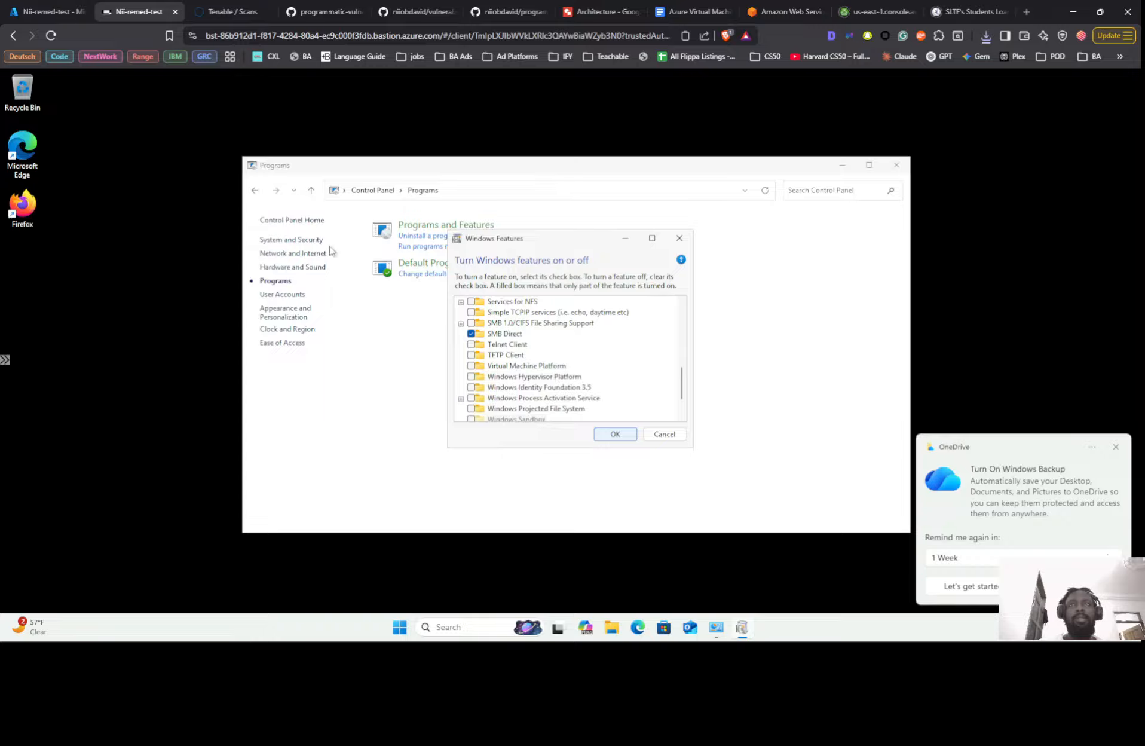
Open the remote machine's list of installed programs and start uninstalling Mozilla Firefox (x64 en-US).
click(690, 234)
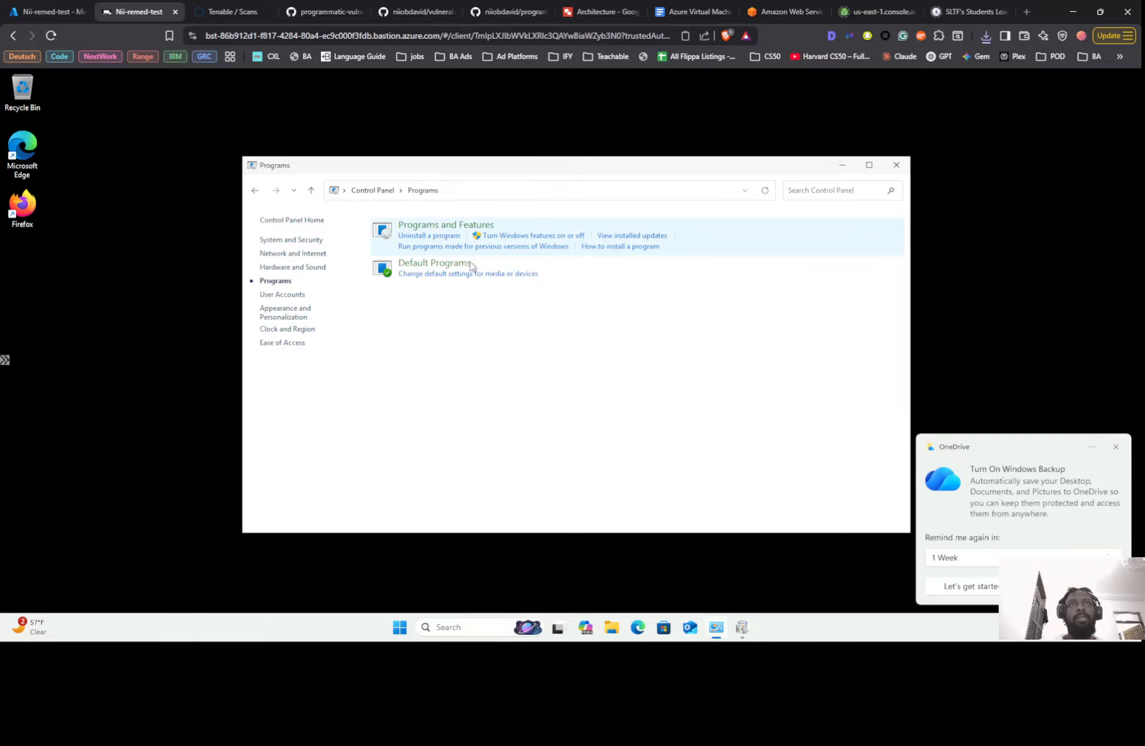
click(439, 239)
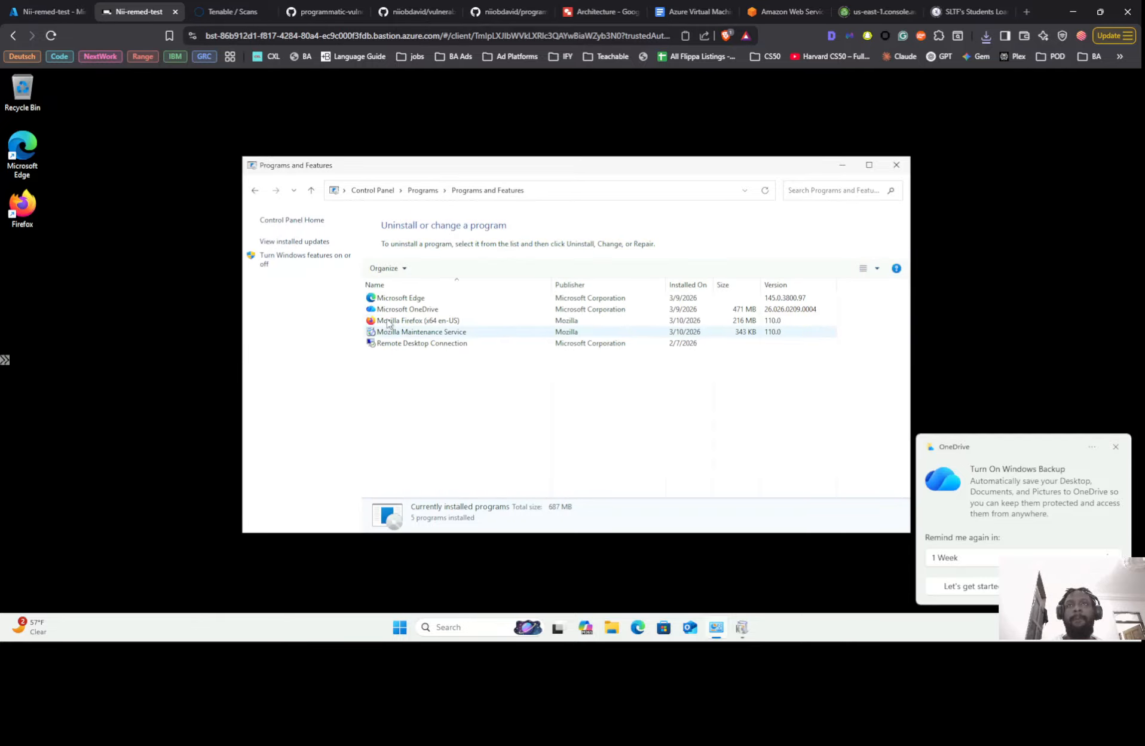
click(657, 322)
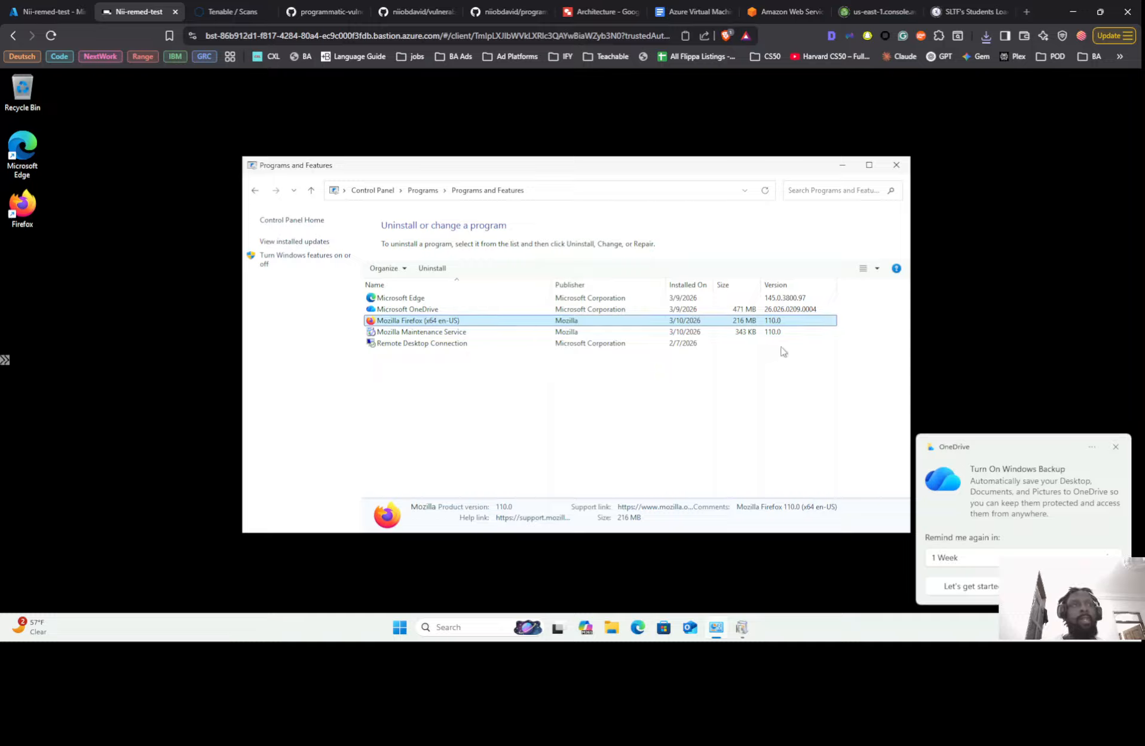
click(431, 269)
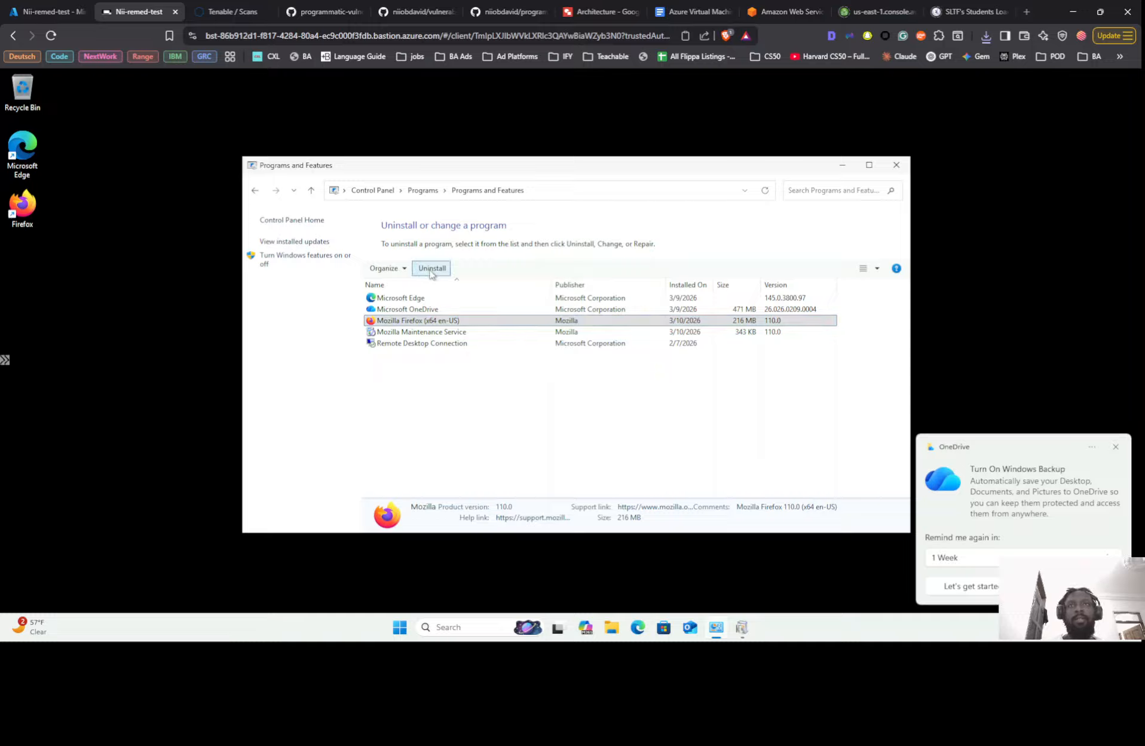
Try to uninstall the Mozilla Maintenance Service.
click(440, 334)
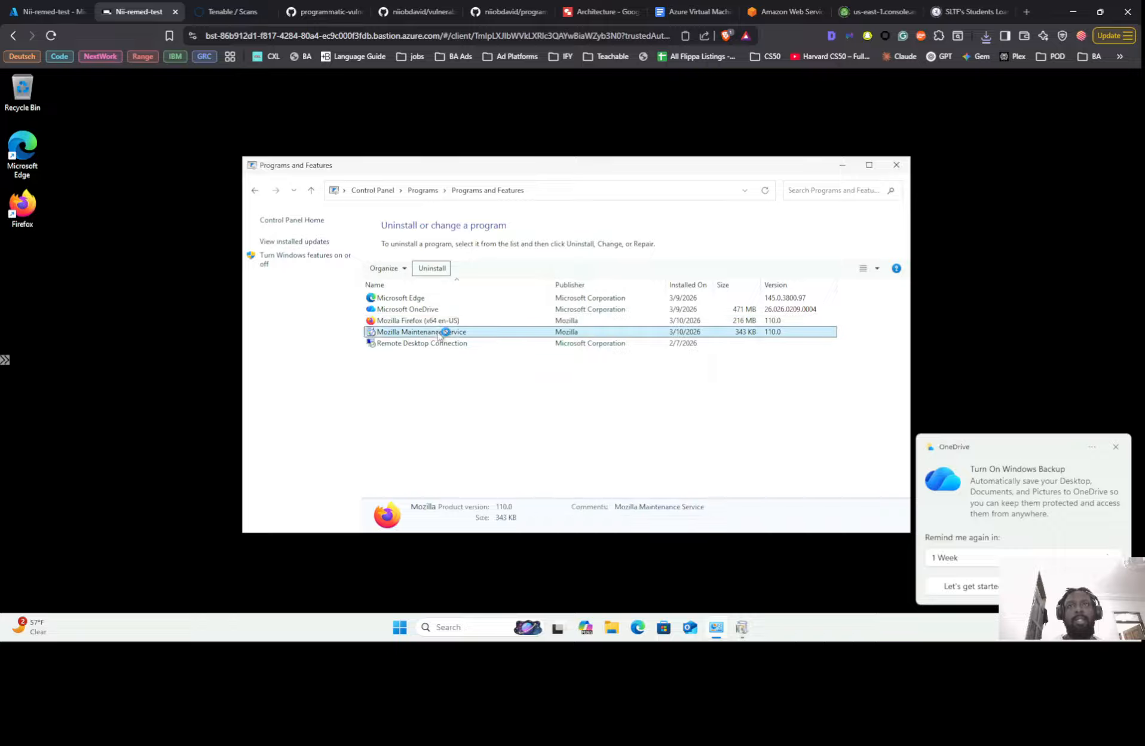
click(433, 269)
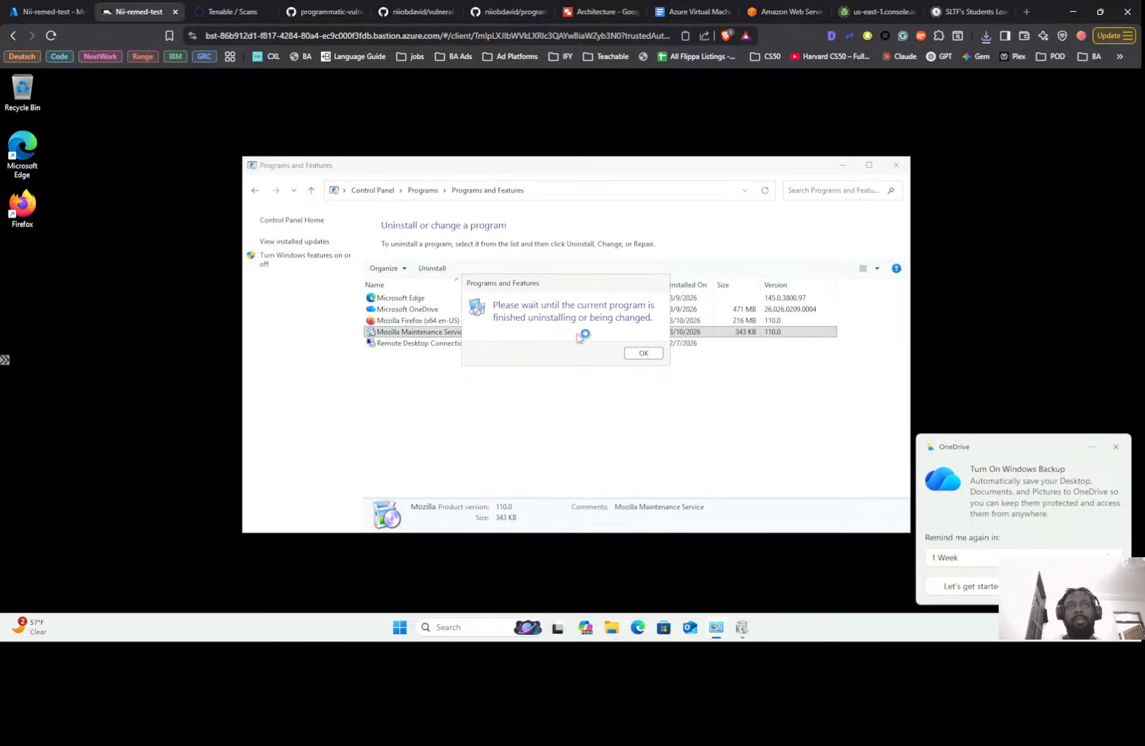
click(644, 353)
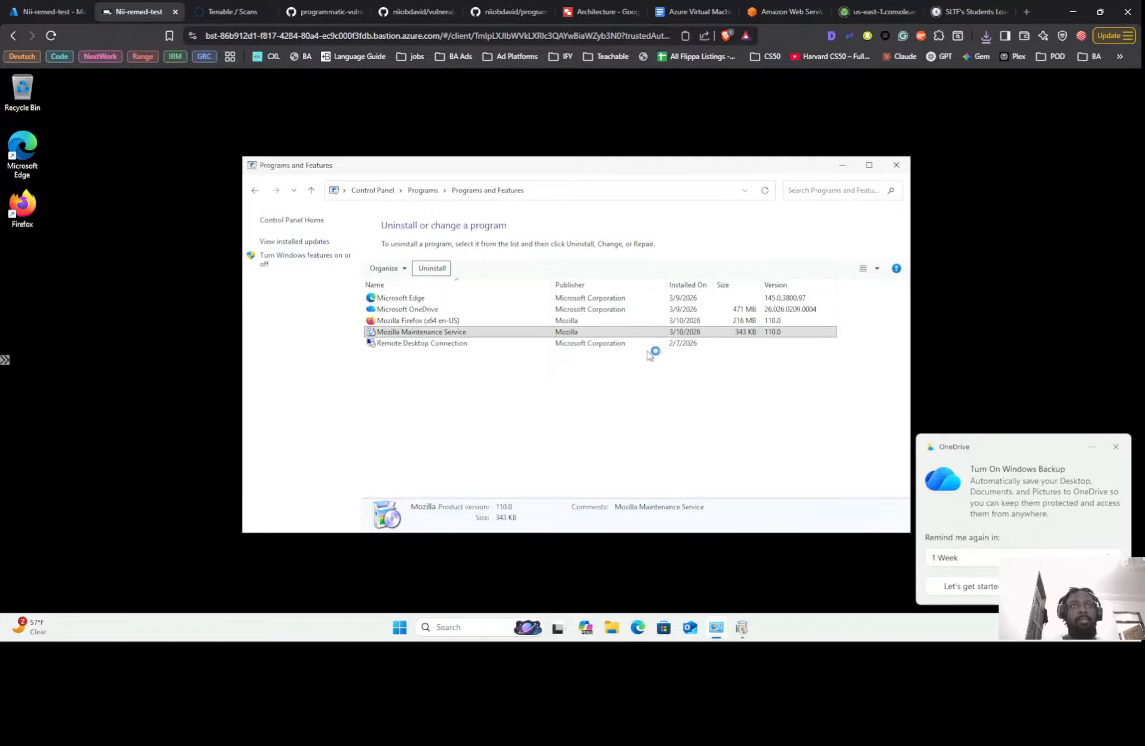
Check the Tenable scan list, and open the Windows Update settings on the Nii-remed-test remote desktop.
click(225, 7)
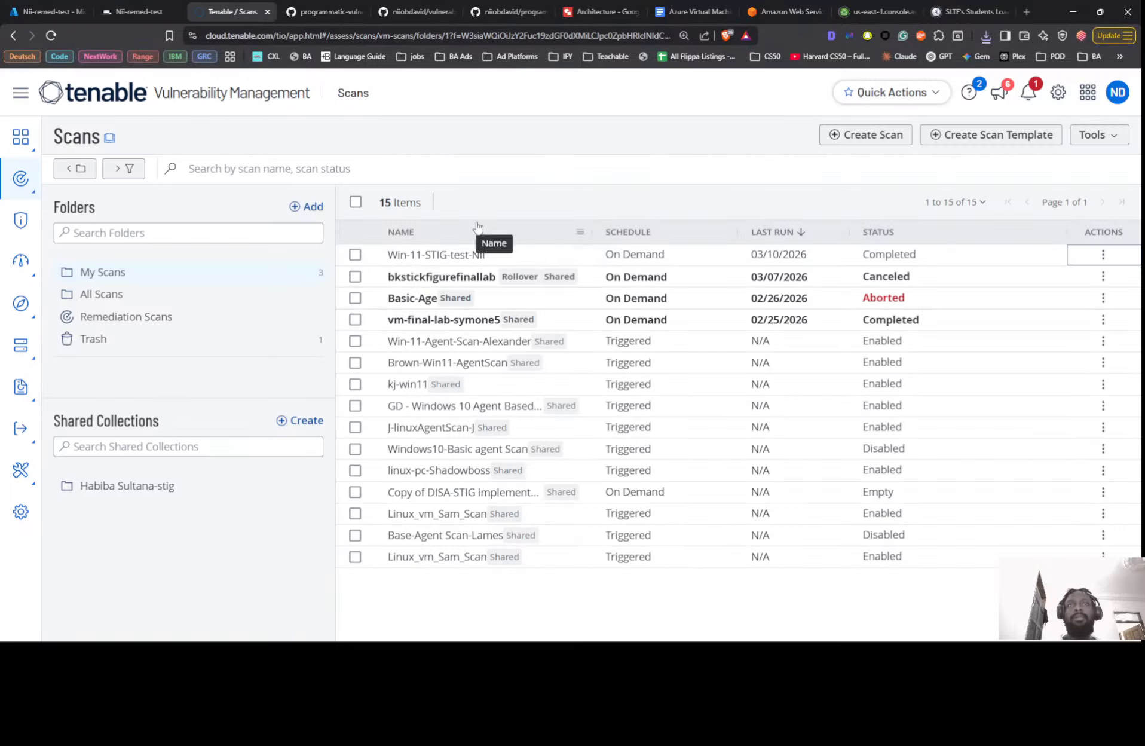
click(158, 7)
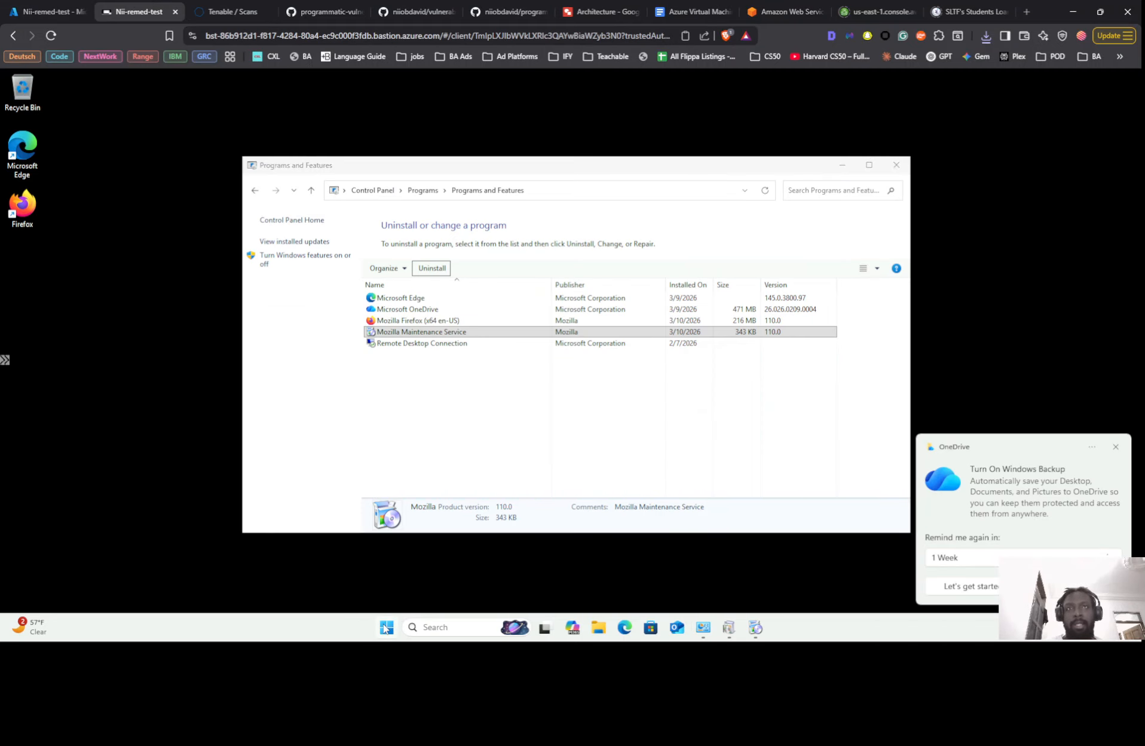
click(385, 628)
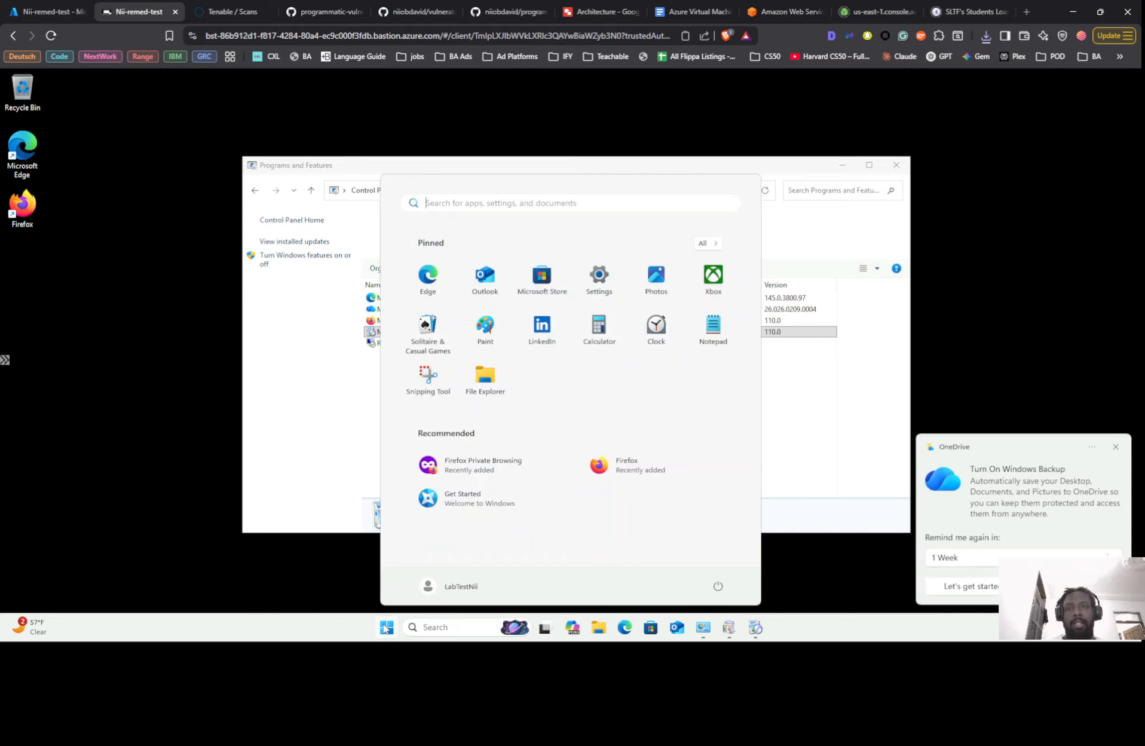
click(600, 276)
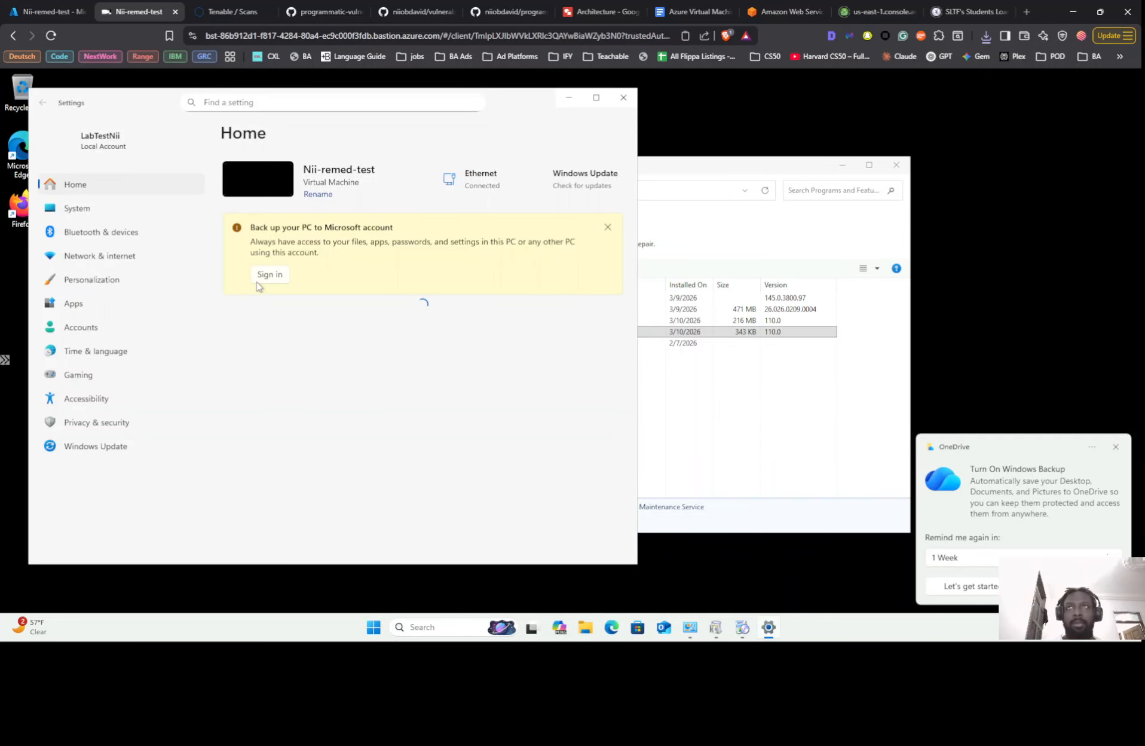
click(87, 449)
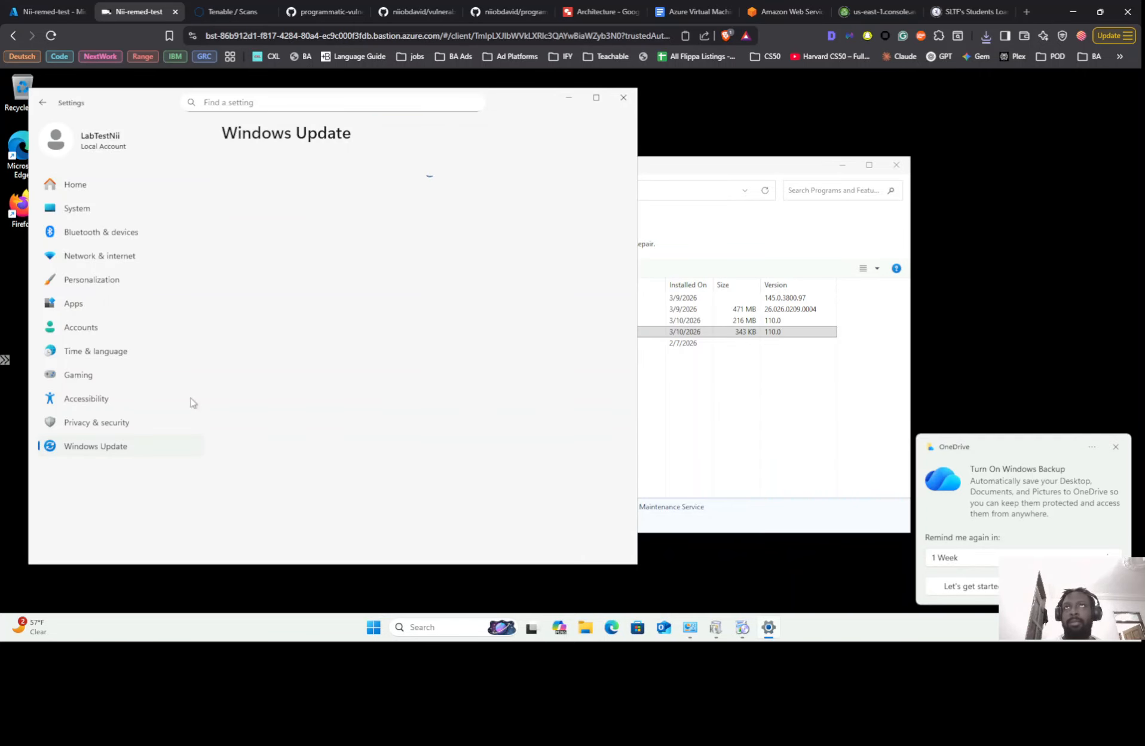
Bring the waiting Mozilla Firefox uninstall wizard to the front and cancel it.
click(717, 171)
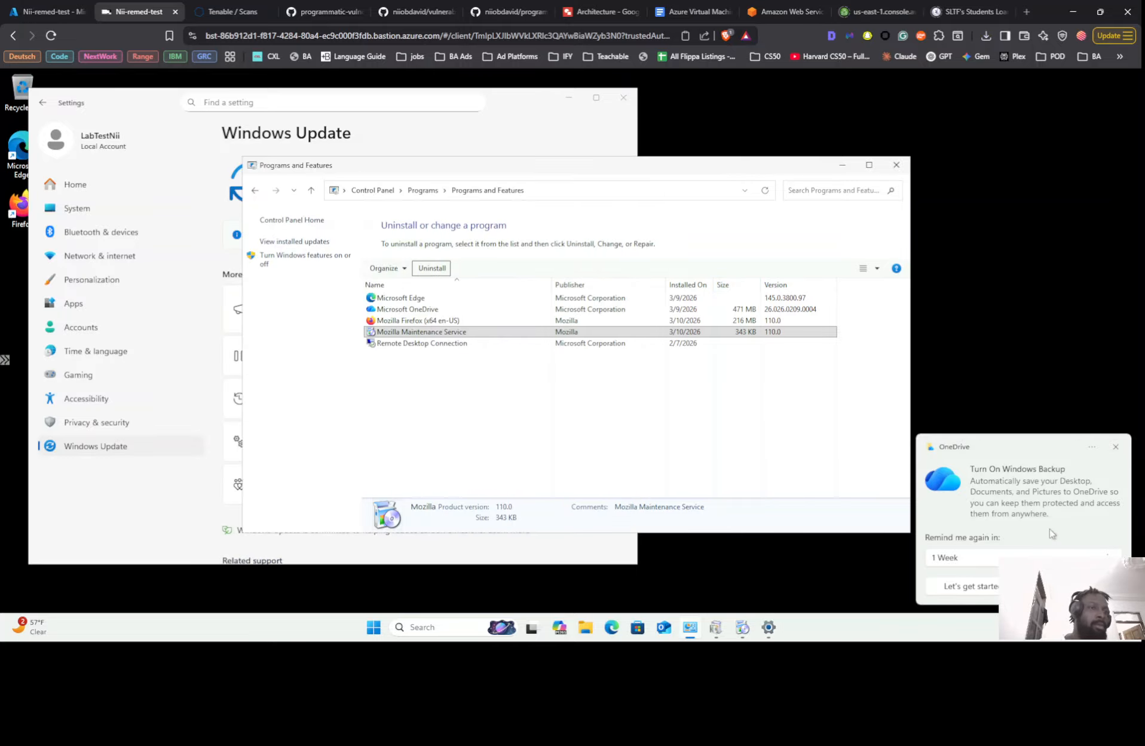
click(744, 627)
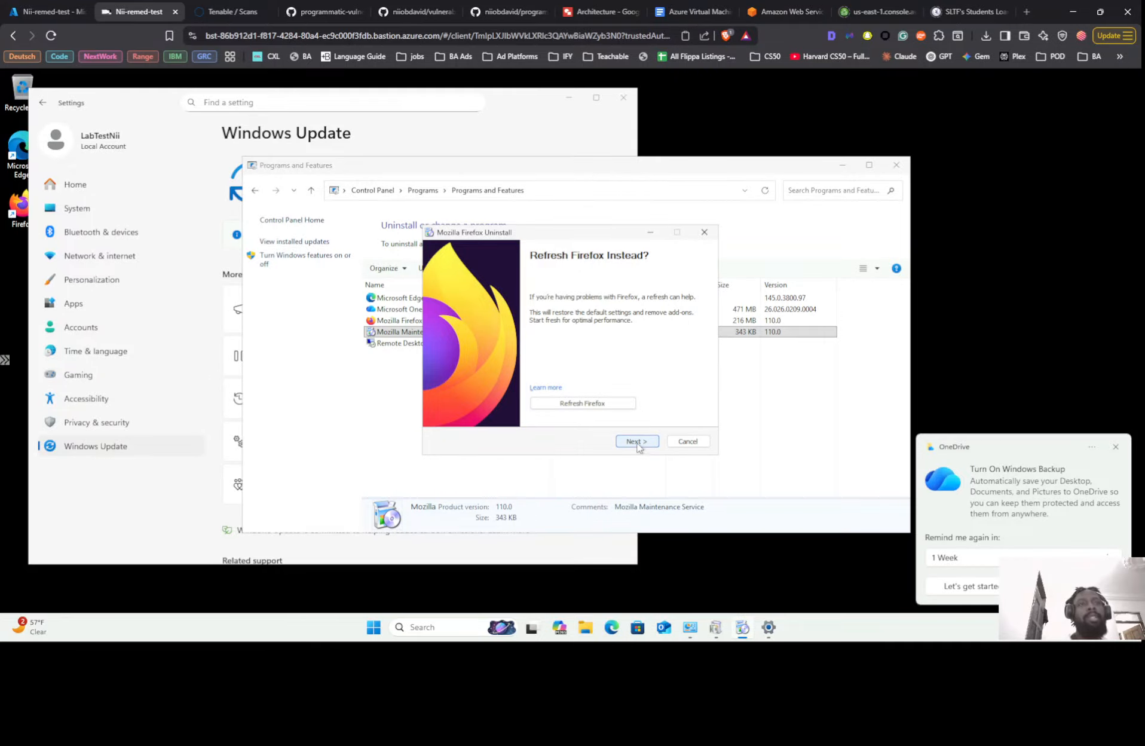
click(690, 440)
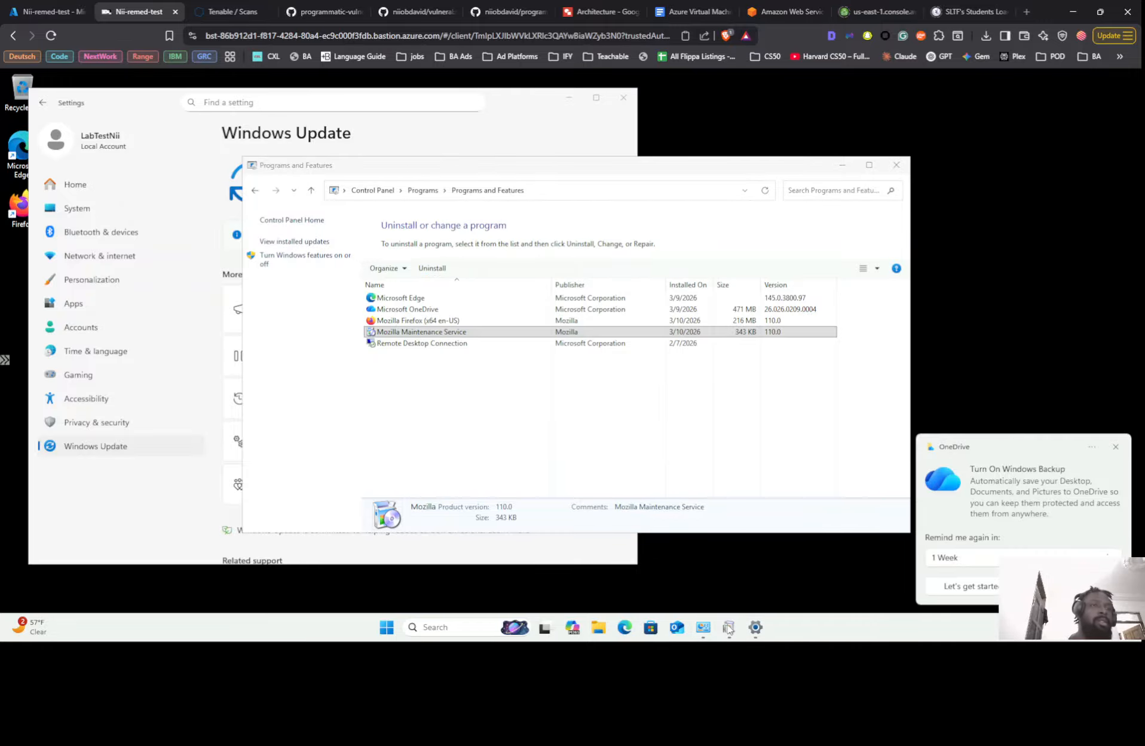
Uninstall Mozilla Firefox (x64 en-US) and finish the wizard without telling Mozilla why it was removed.
click(421, 321)
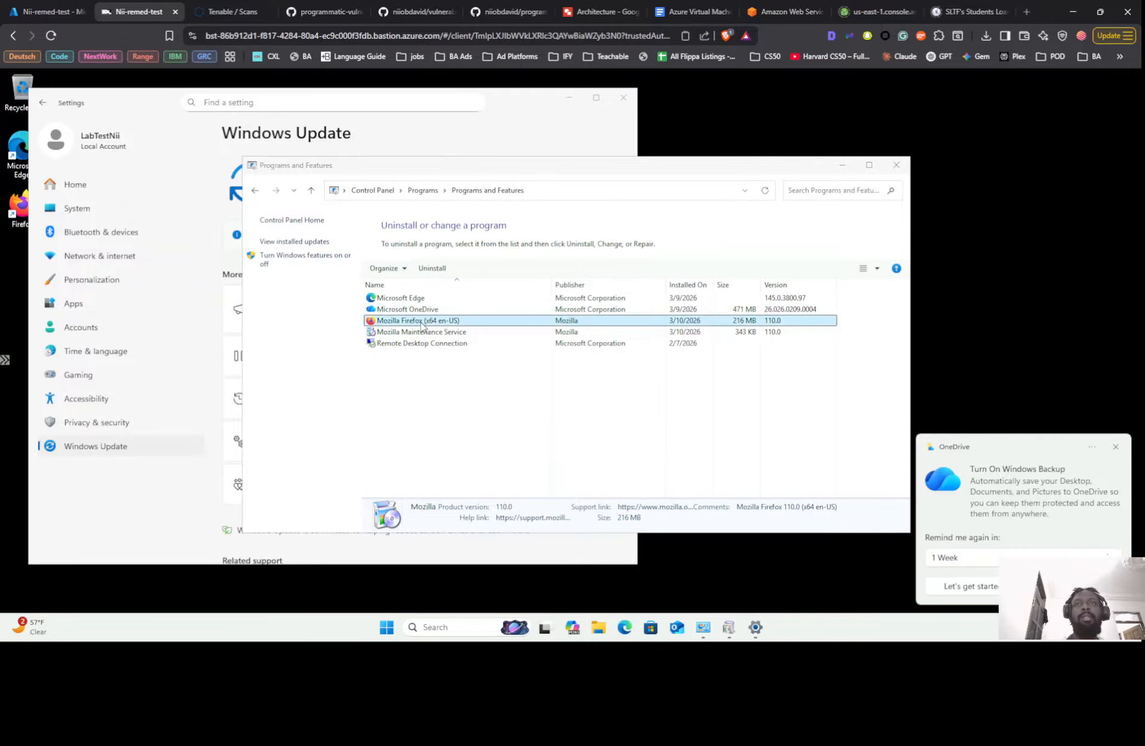
click(433, 268)
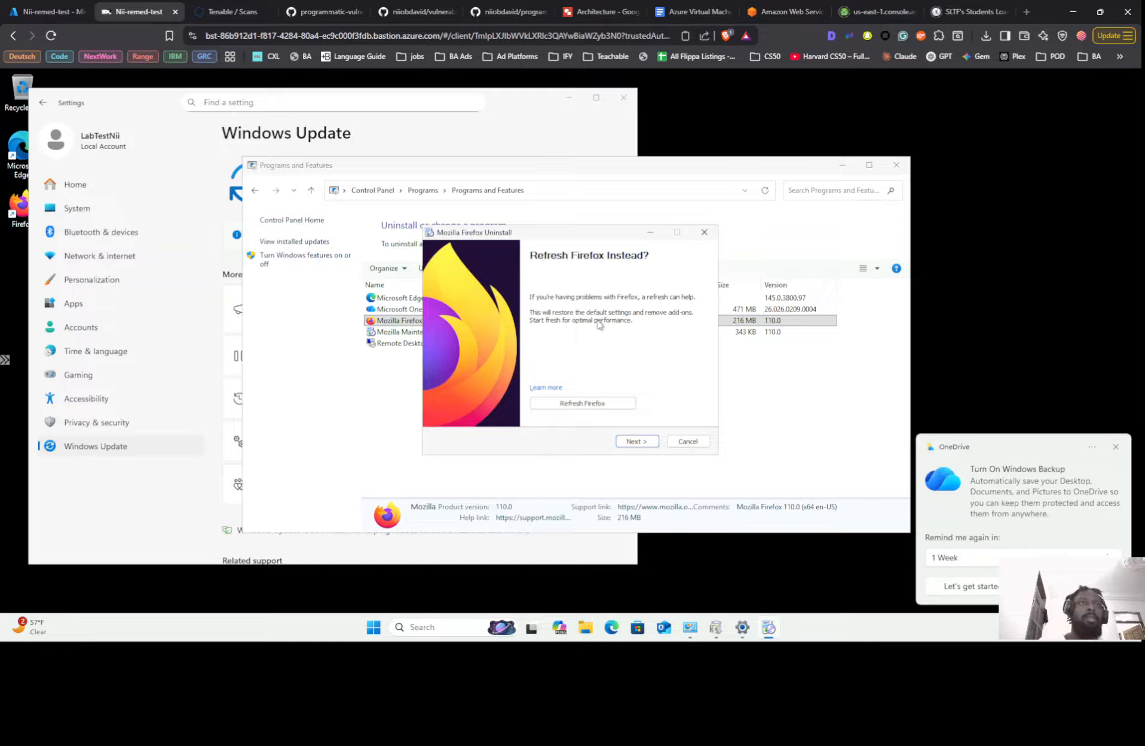
click(640, 446)
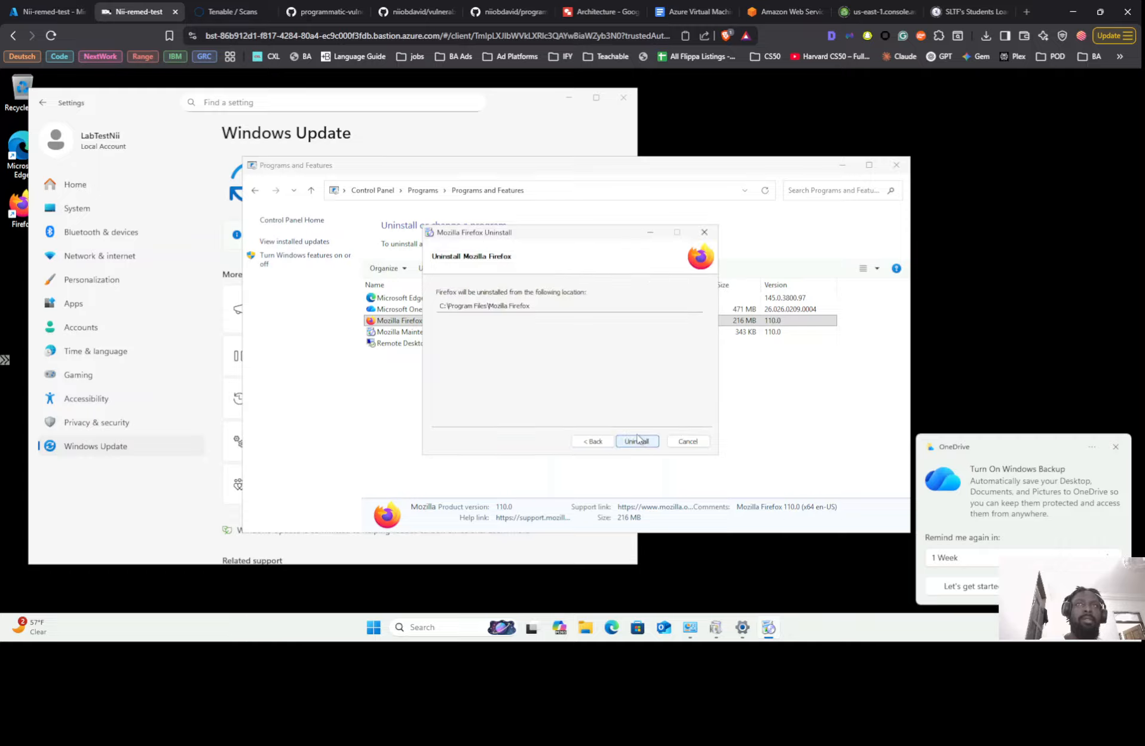
click(638, 442)
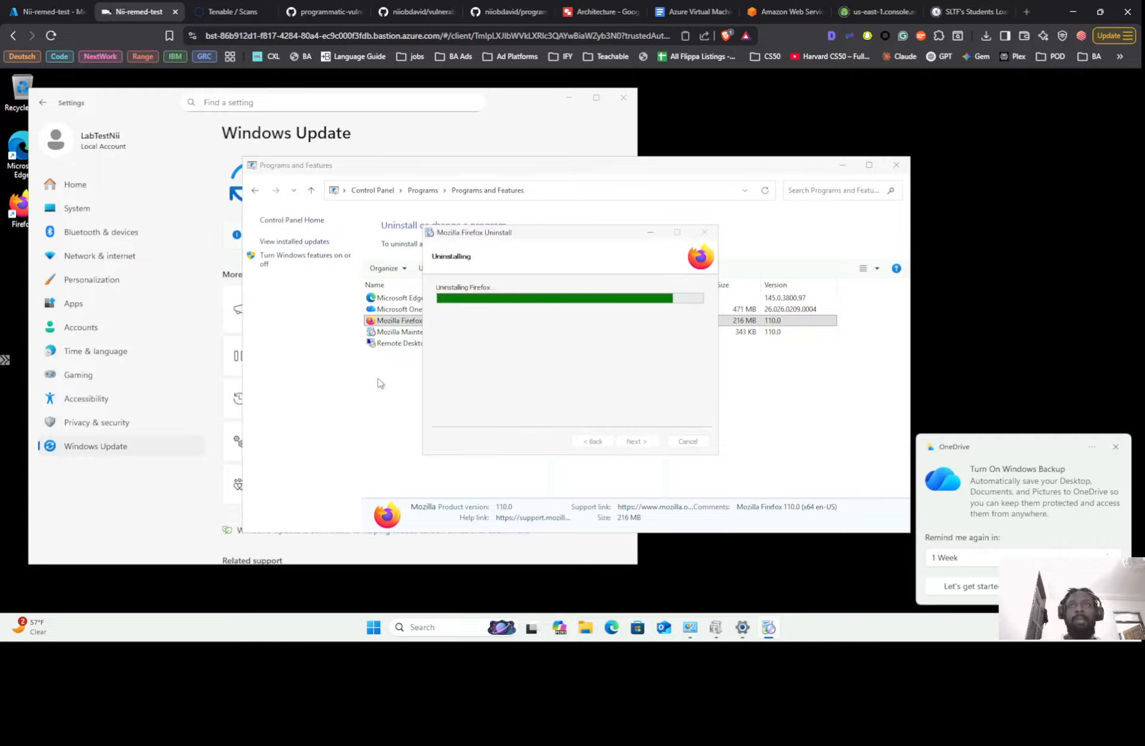
click(307, 137)
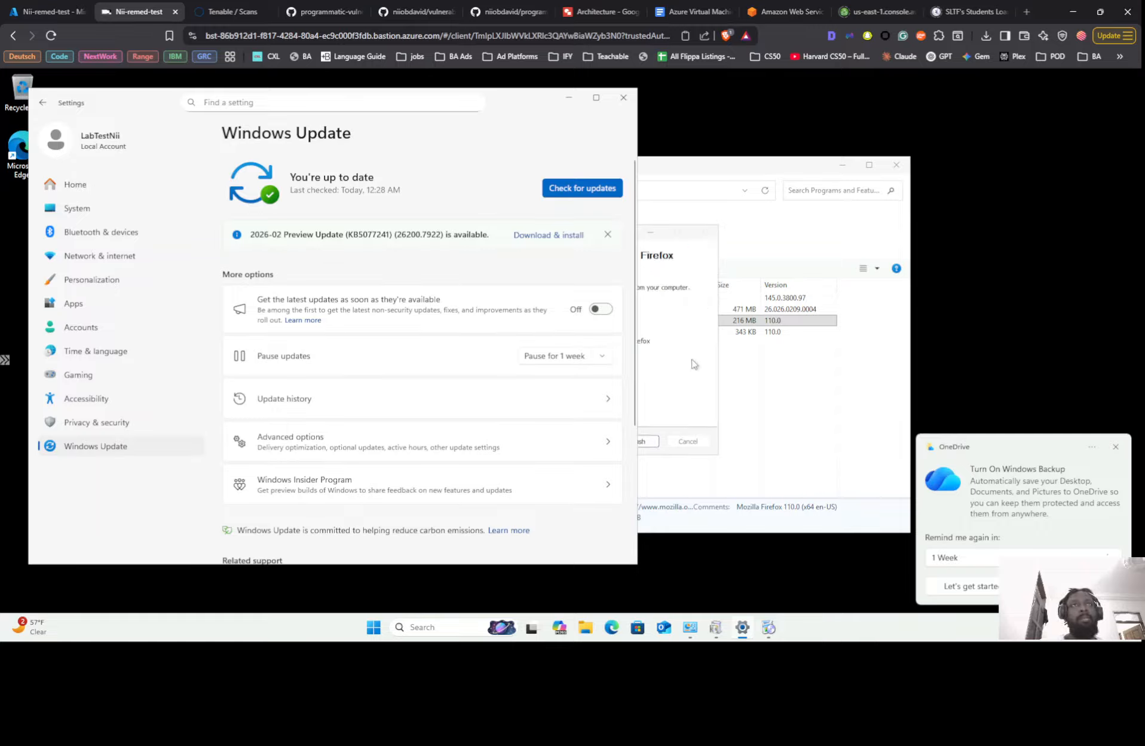
click(697, 329)
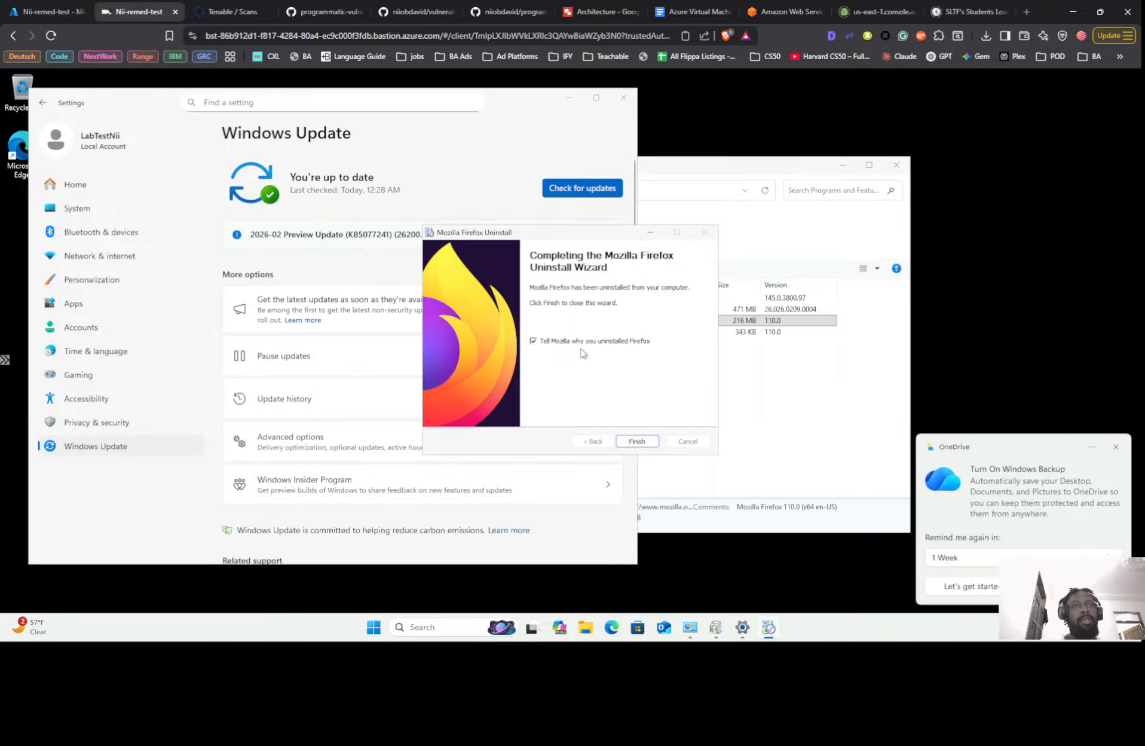
click(535, 341)
click(637, 443)
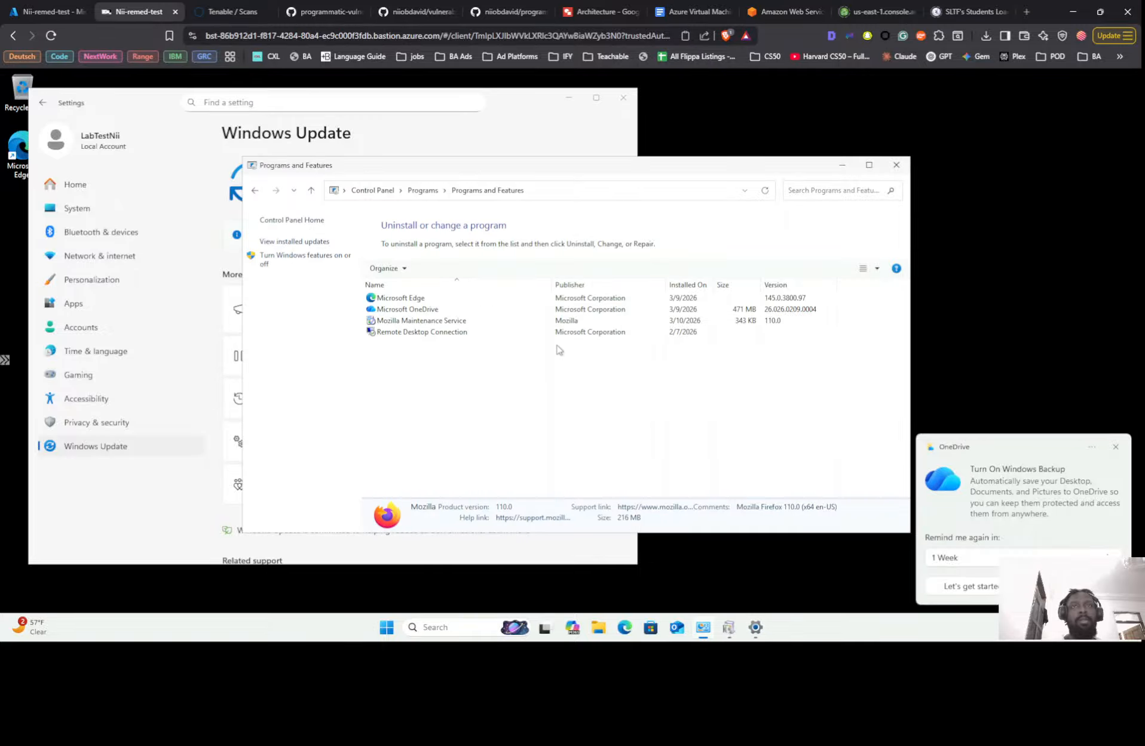
Uninstall the Mozilla Maintenance Service and refresh the list of installed programs.
click(419, 320)
click(432, 269)
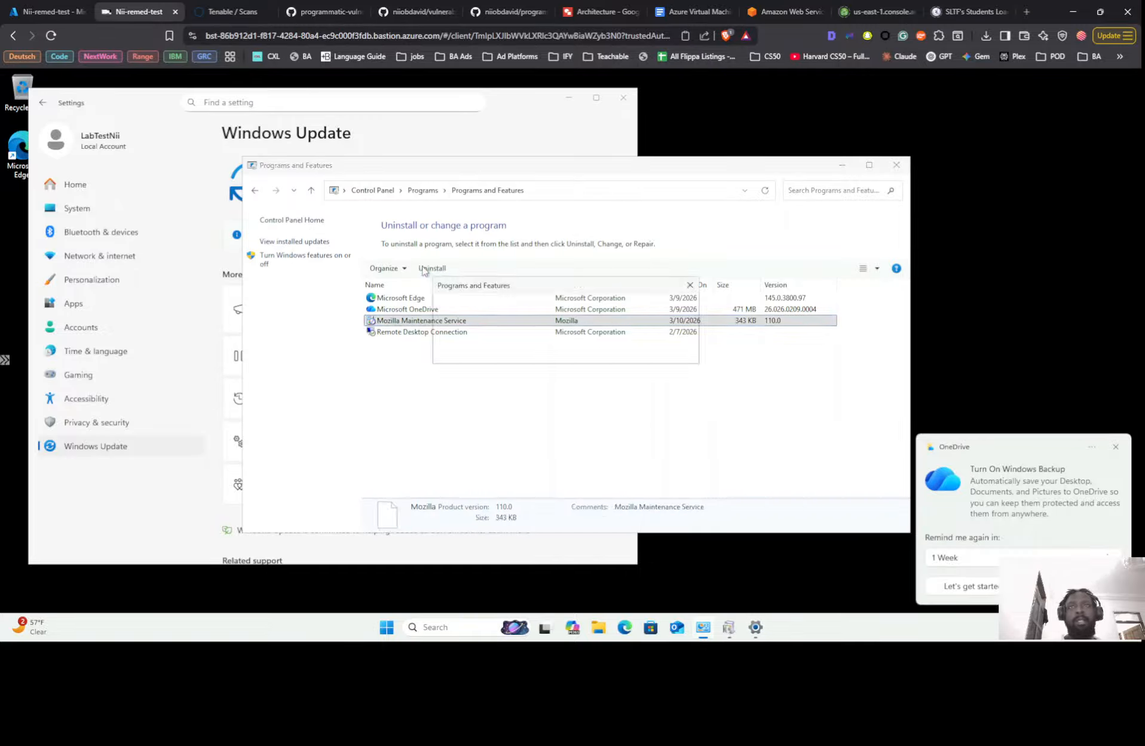
click(674, 352)
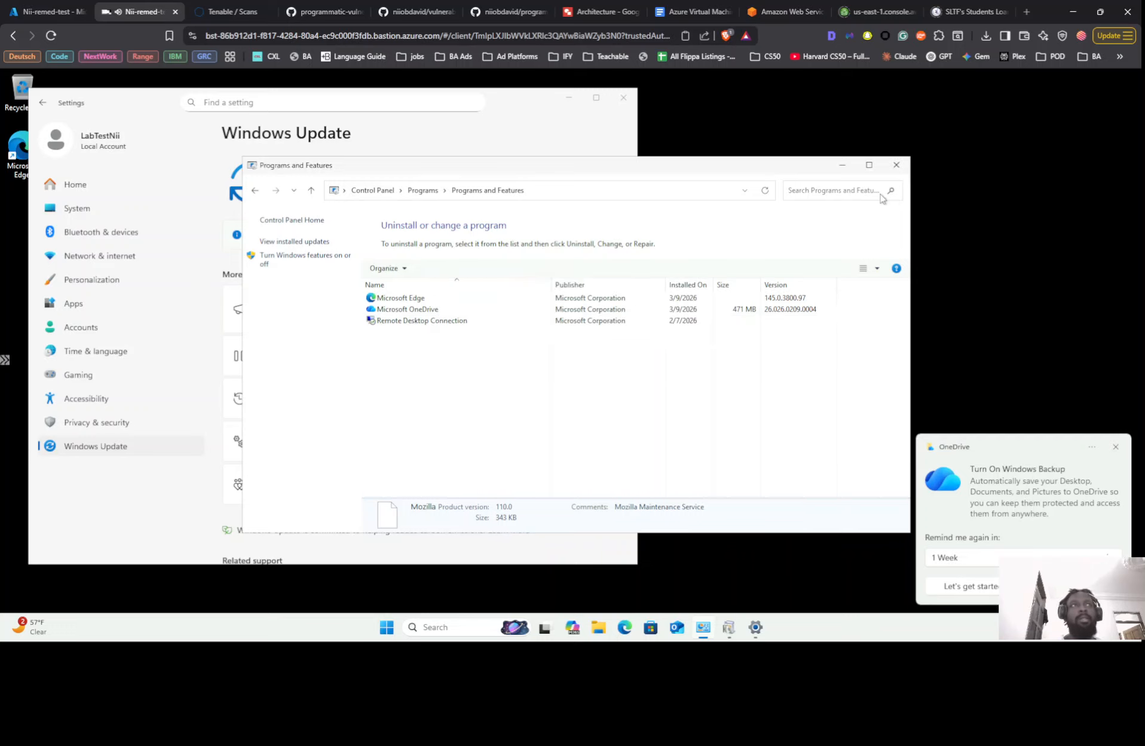
click(765, 193)
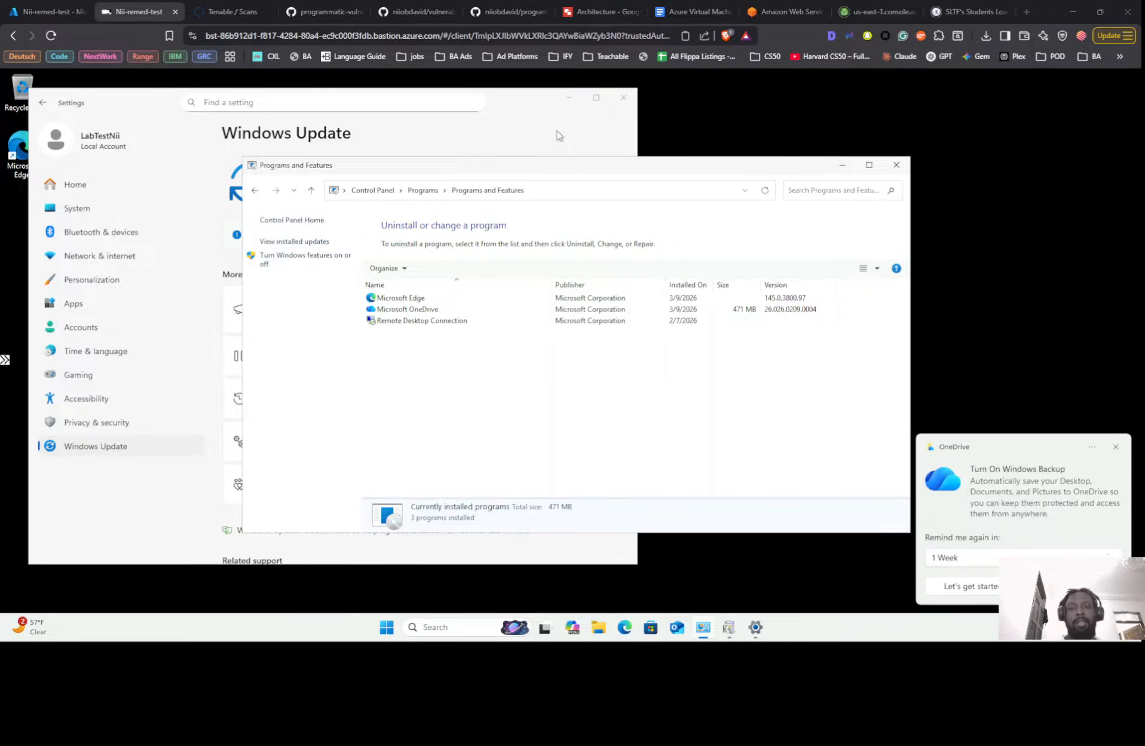
Check the remaining remediation steps in the lab document and the available actions for the Win-11-STIG-test-Nii scan in Tenable.
key(alt+Tab)
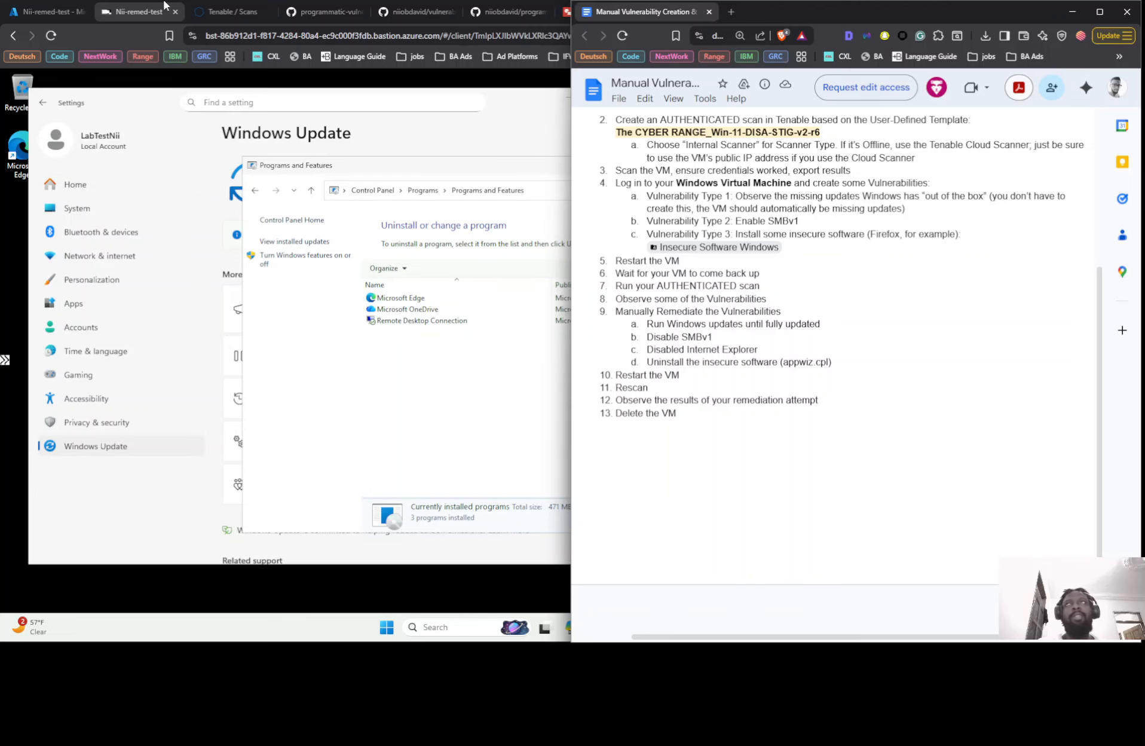
click(235, 14)
click(235, 13)
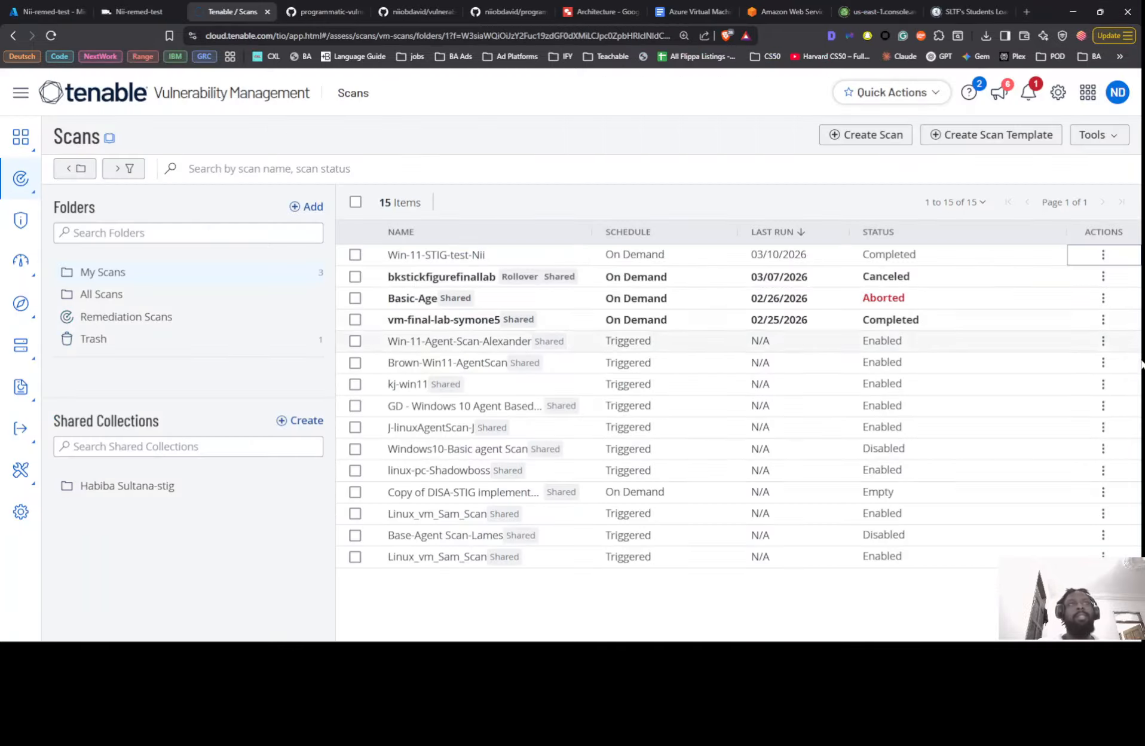
click(1100, 256)
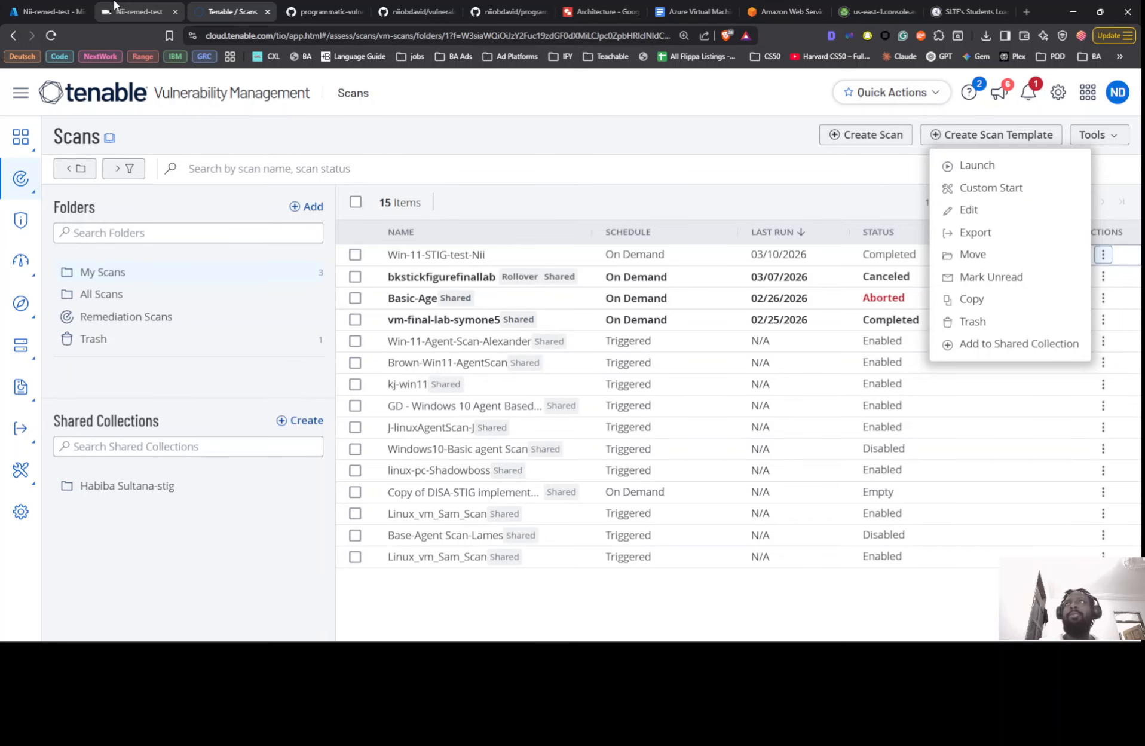
key(alt+Tab)
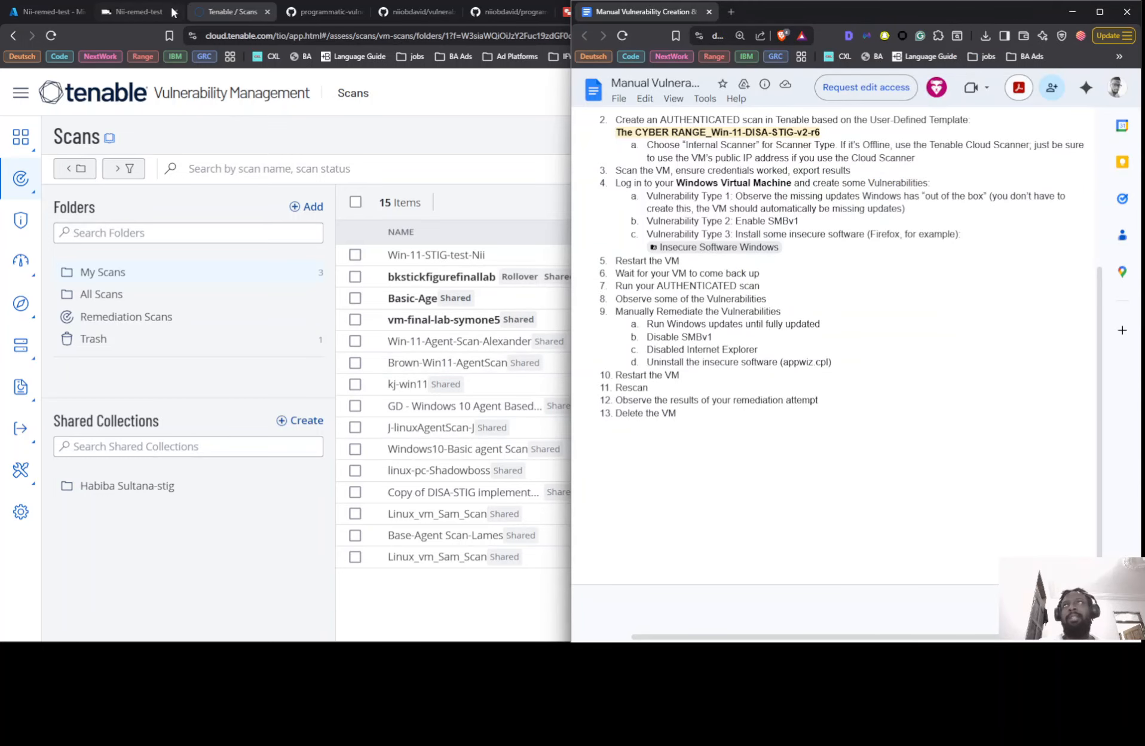
Return to the Nii-remed-test remote desktop and close Programs and Features, Settings and the Windows Features restart prompt without restarting.
click(147, 7)
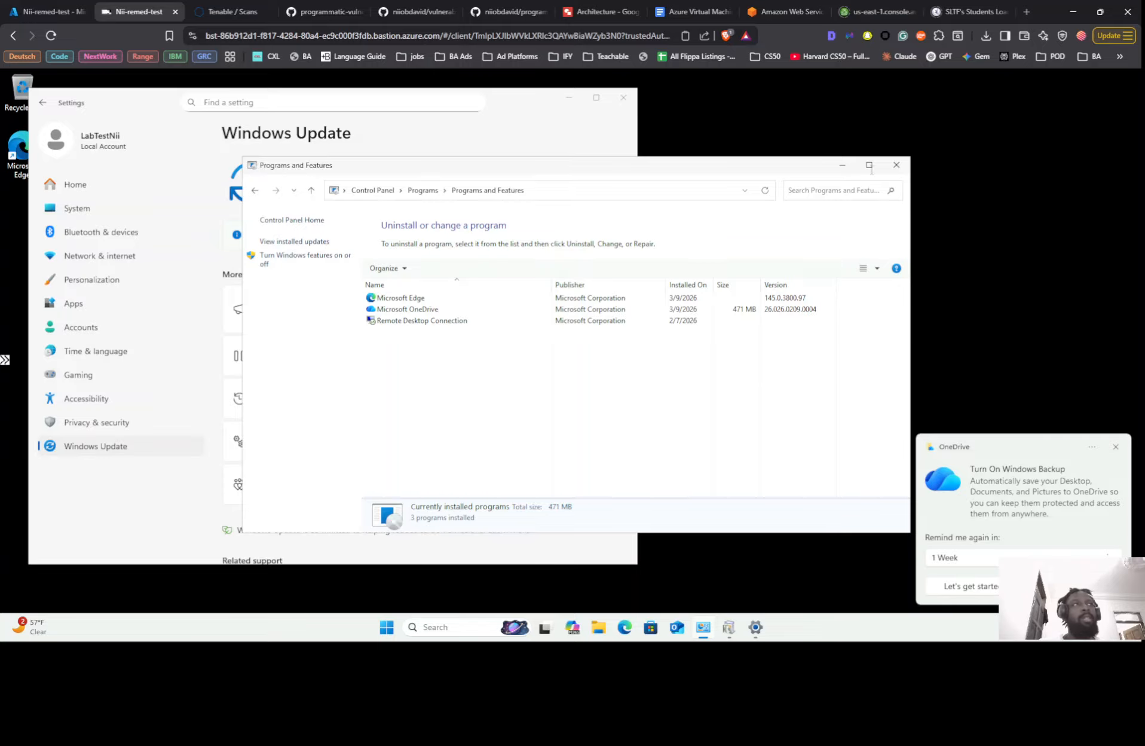
click(897, 165)
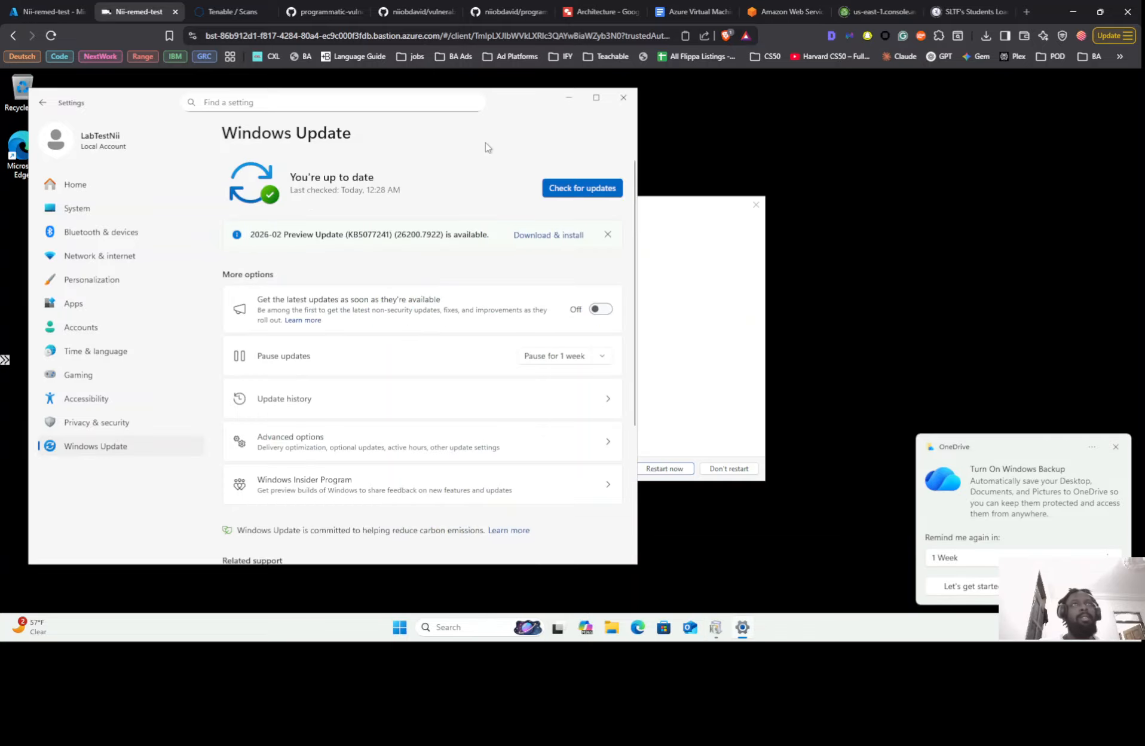
click(622, 98)
click(755, 204)
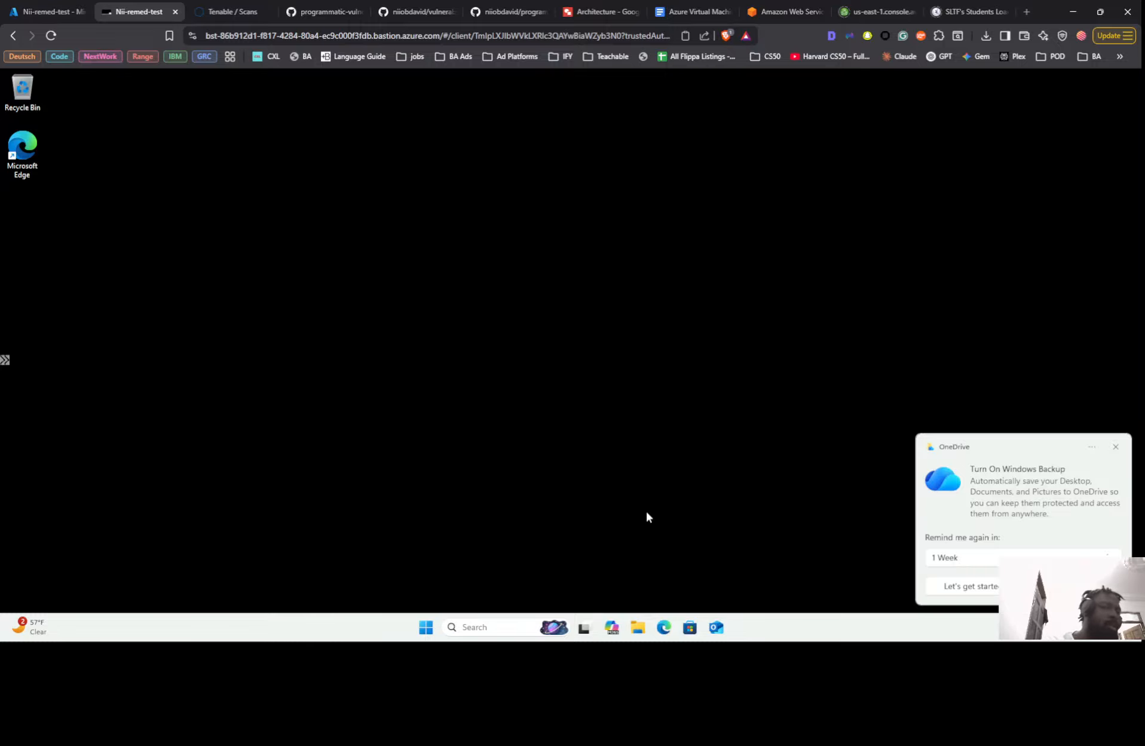
Check the SMB 1.0/CIFS File Sharing Support entry in the VM's Windows Features through Control Panel, and close the feature list.
key(super)
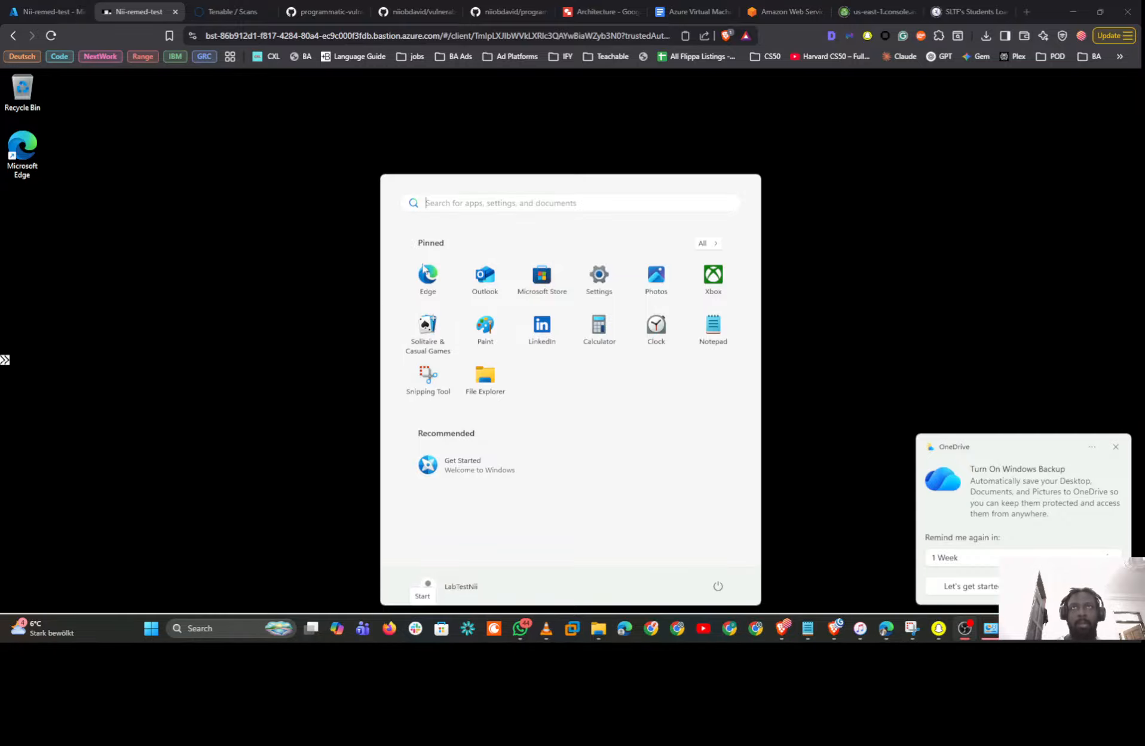
click(477, 202)
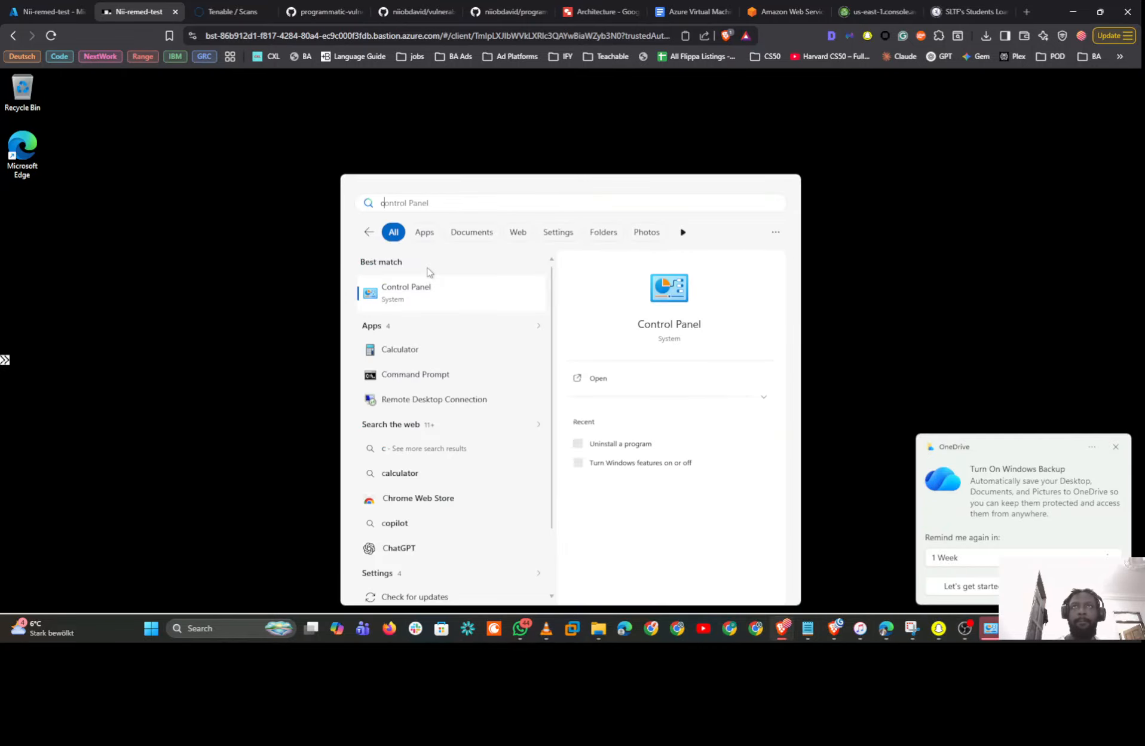
click(426, 285)
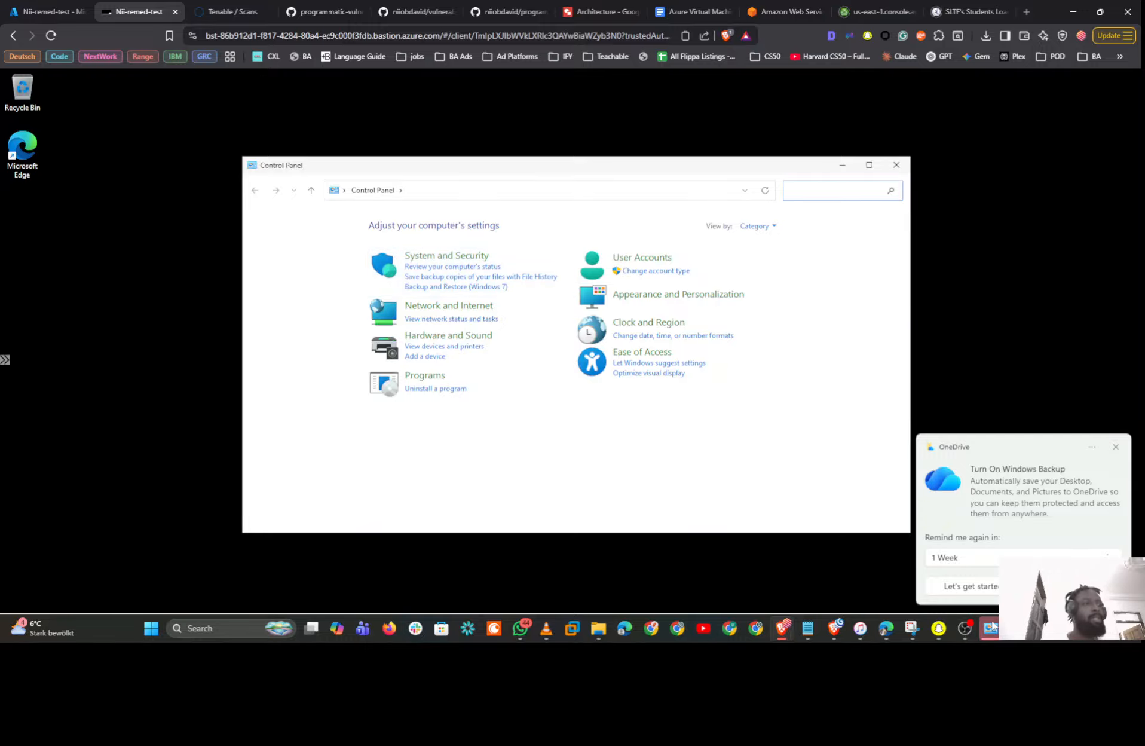
mouse_move(992, 629)
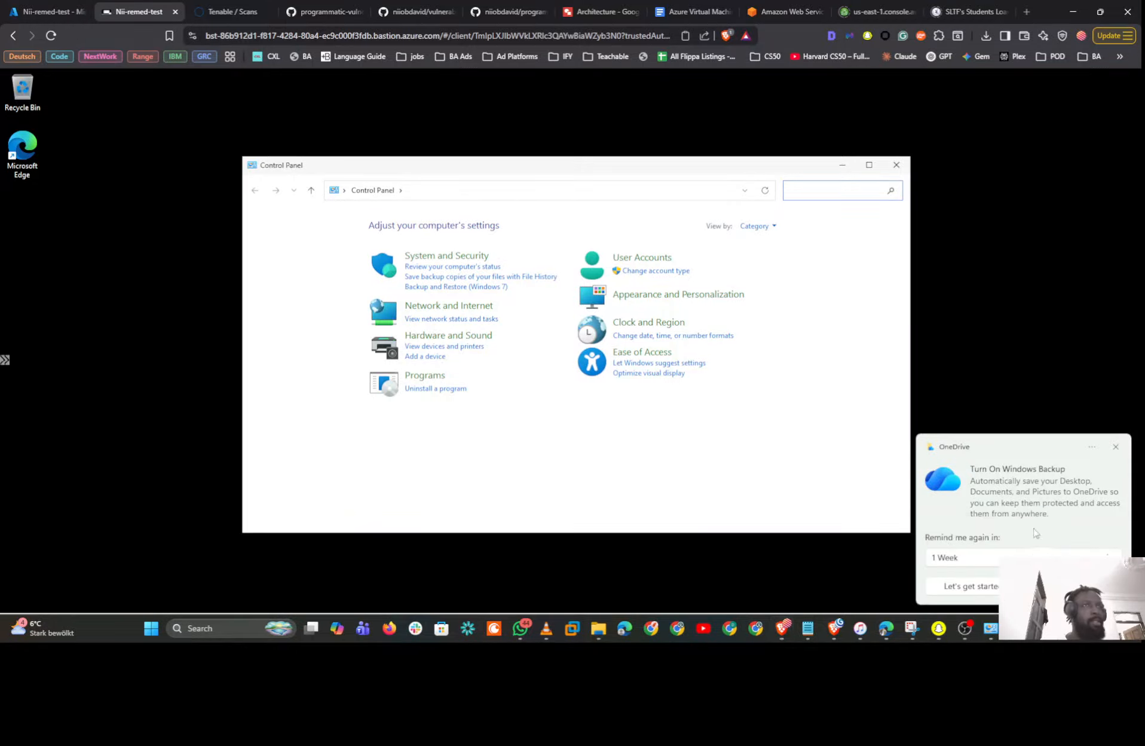
click(432, 377)
click(524, 237)
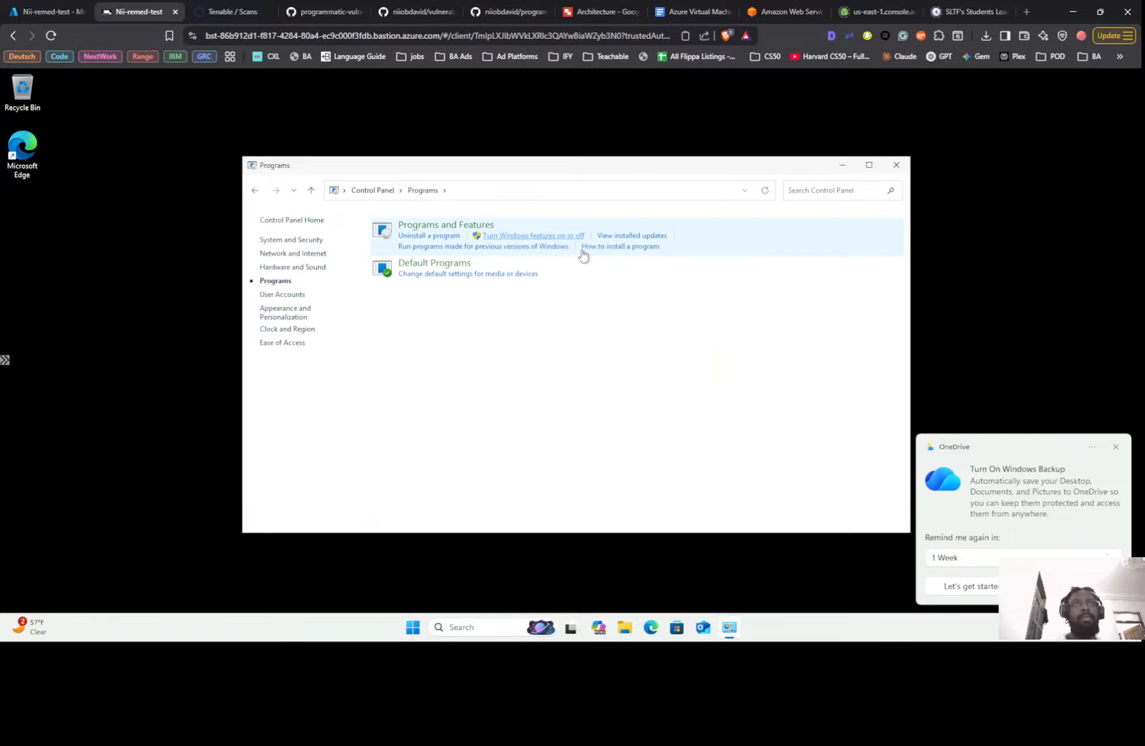
scroll(514, 347, down, 6)
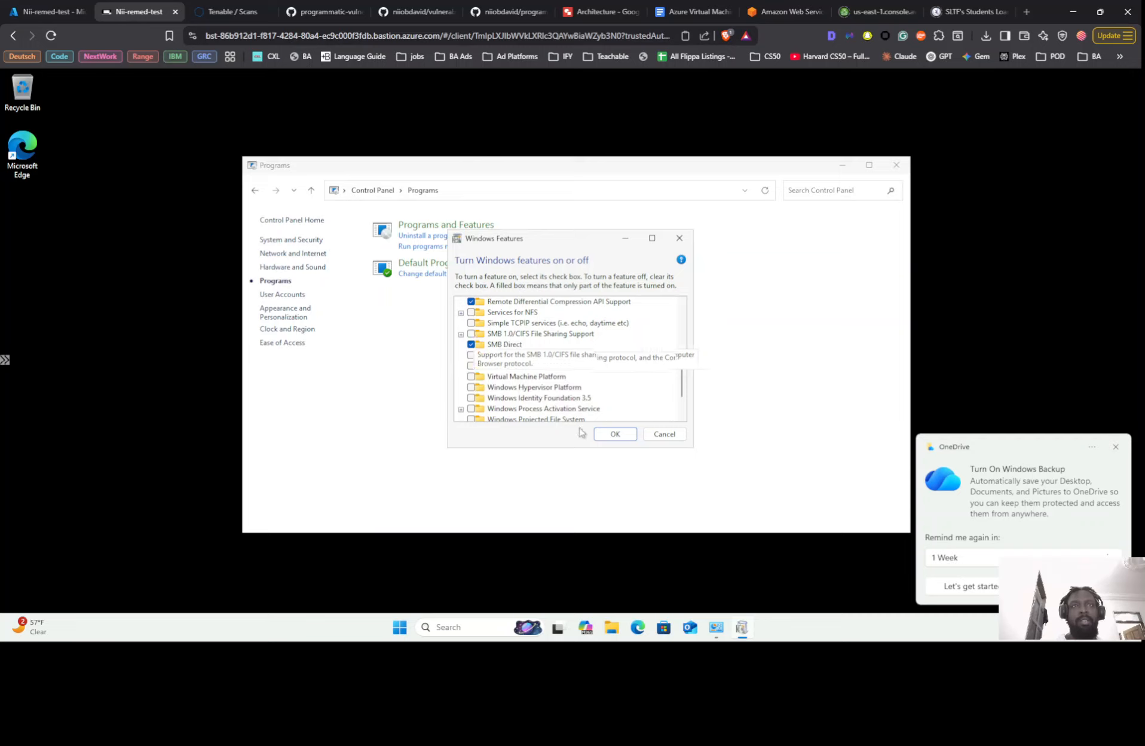
click(615, 434)
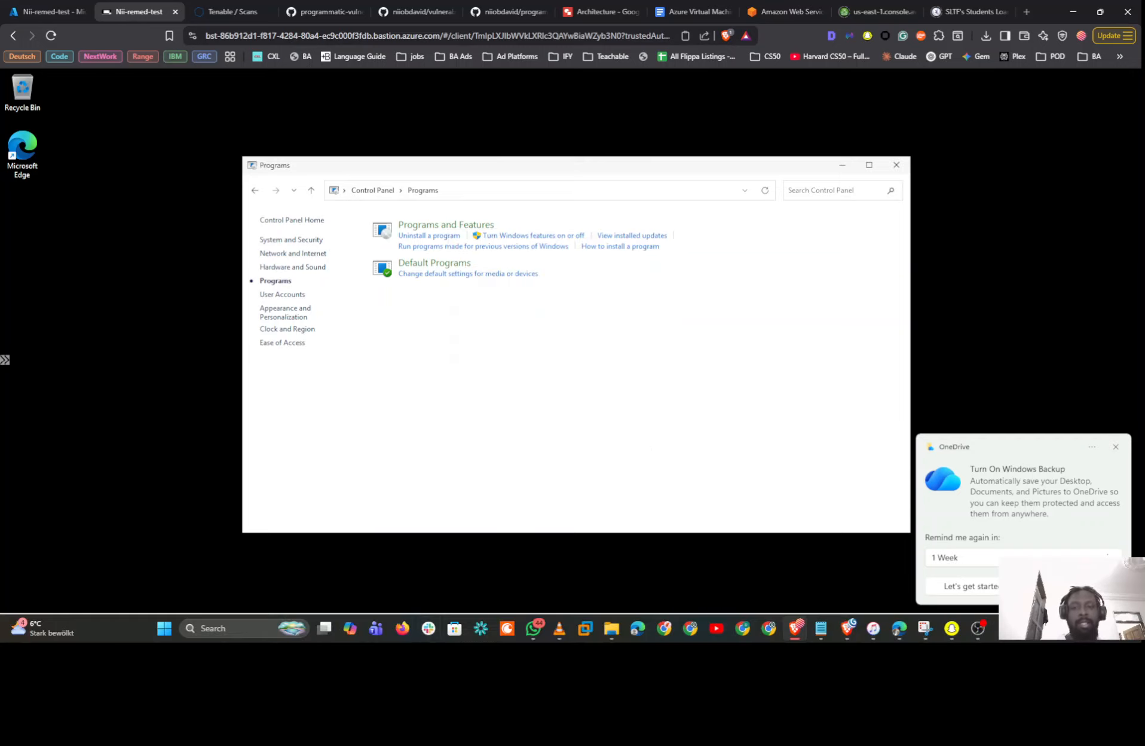
Restart the Nii-remed-test VM from within Windows.
click(412, 627)
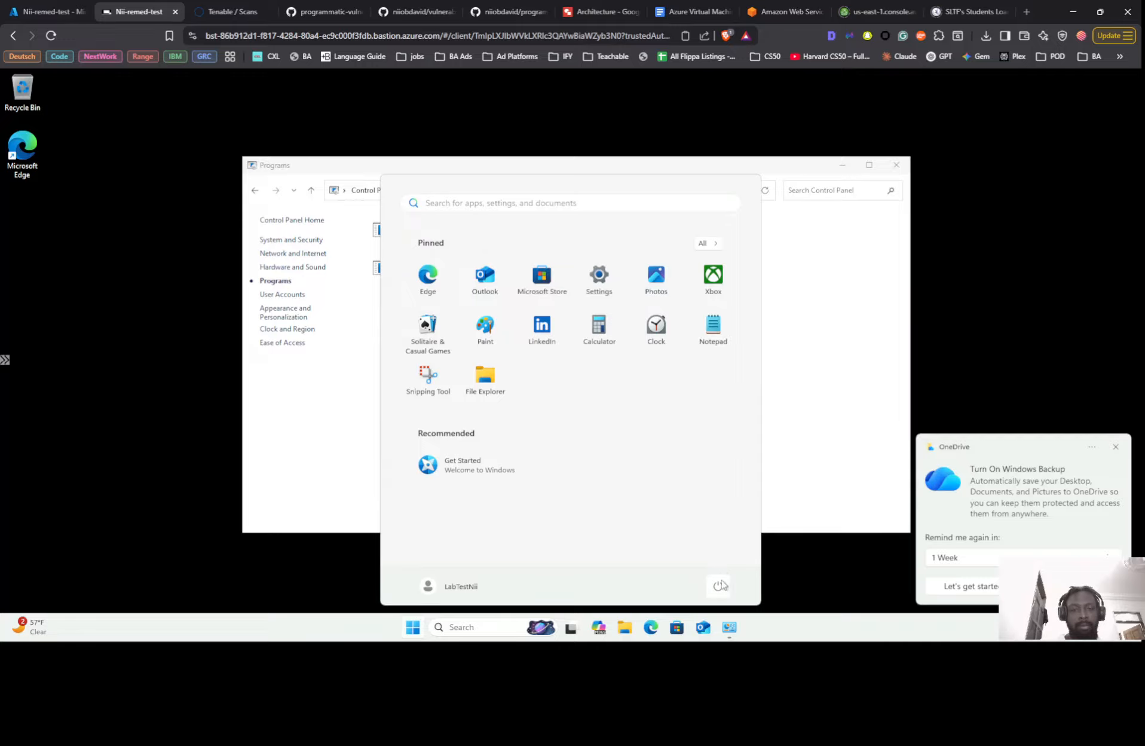
click(719, 588)
click(727, 560)
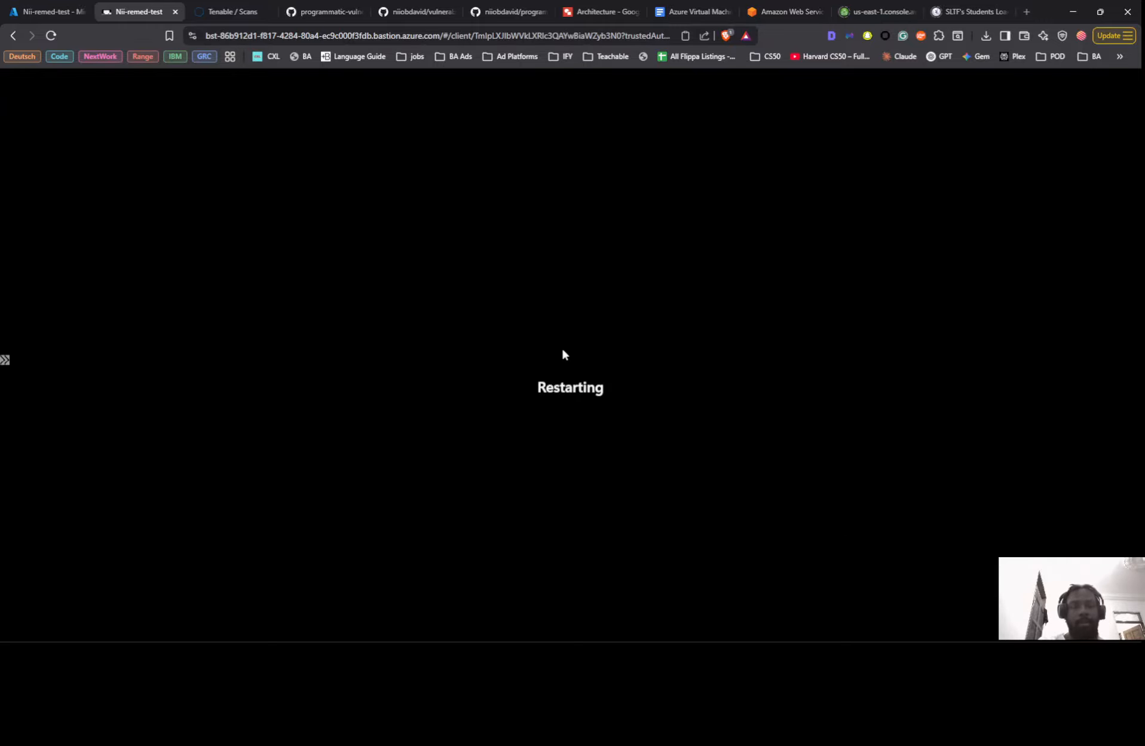
Return to the restarted Nii-remed-test remote desktop and open Windows Settings.
click(221, 8)
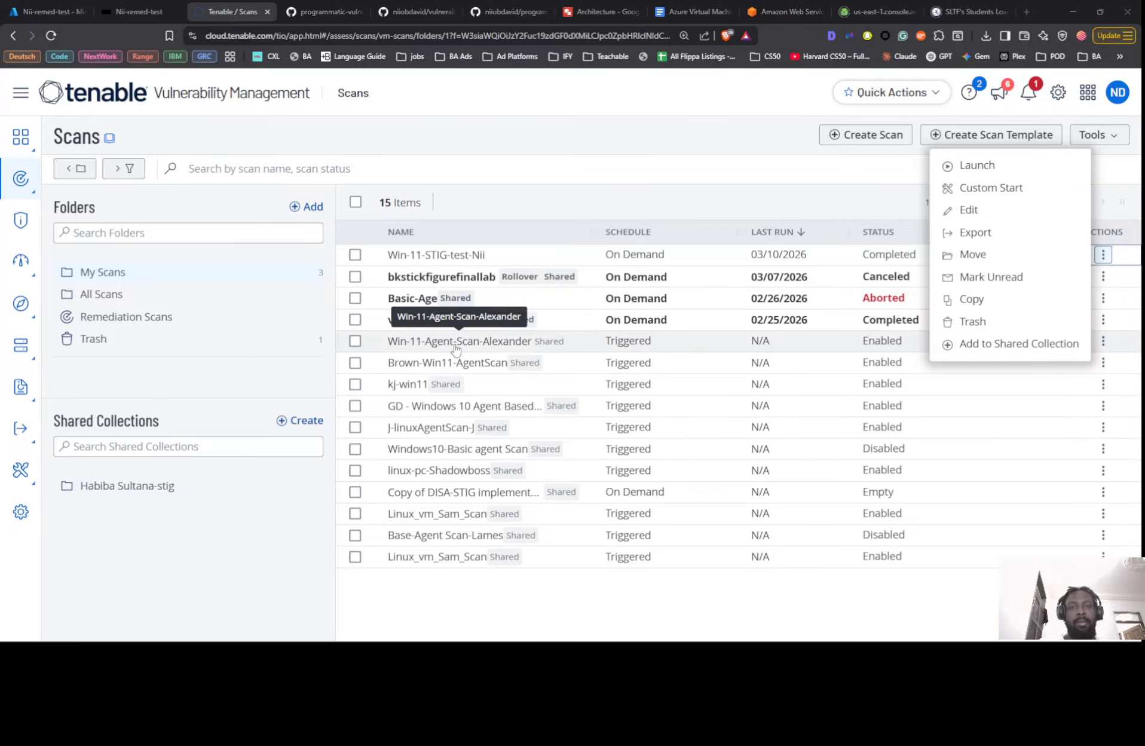
key(alt+Tab)
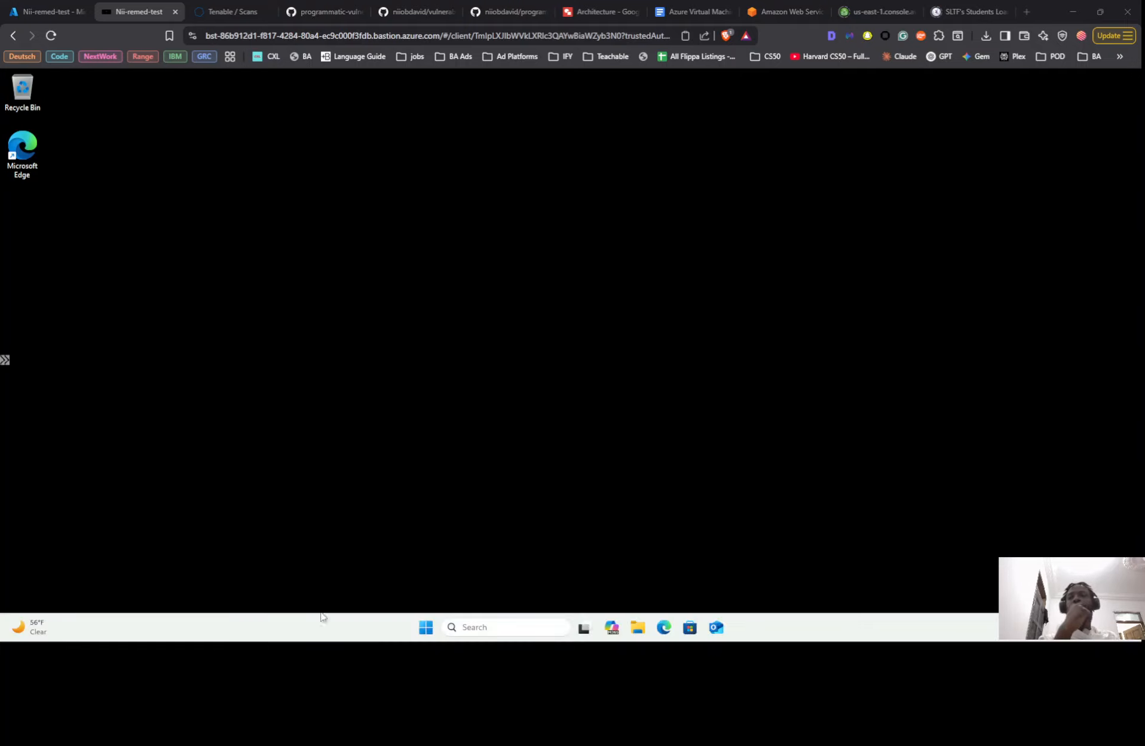
click(423, 628)
click(425, 628)
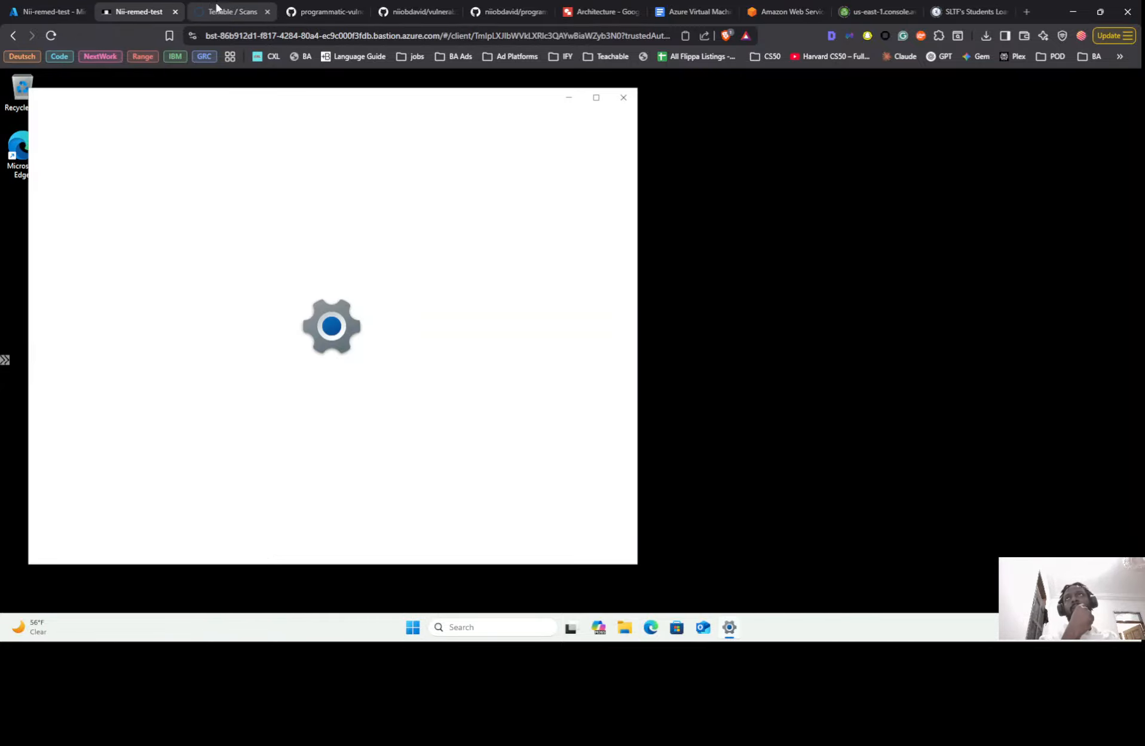
Launch the Win-11-STIG-test-Nii scan again in Tenable.
click(221, 12)
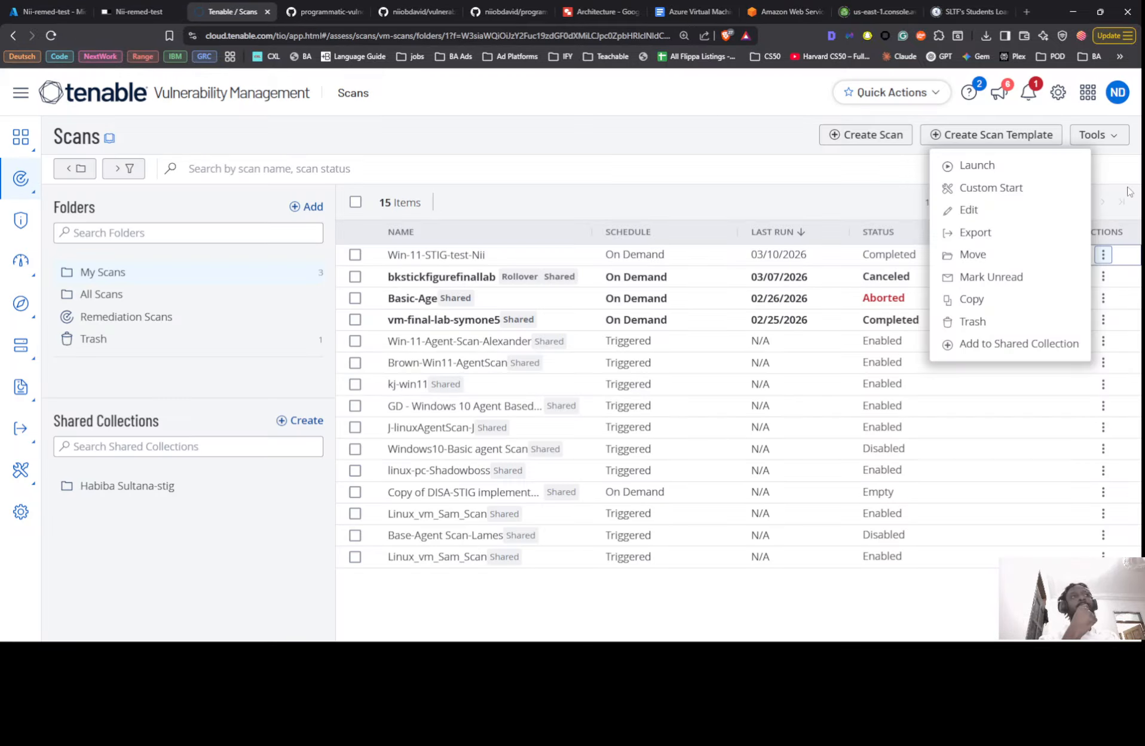
click(796, 156)
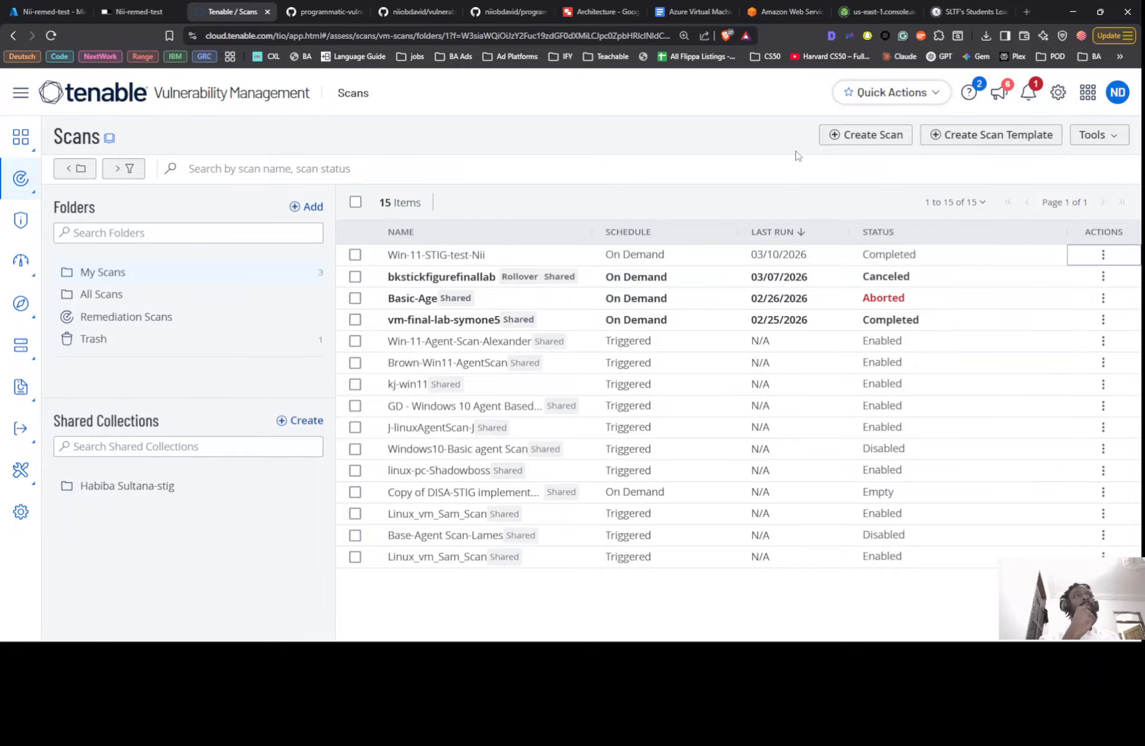
click(1104, 255)
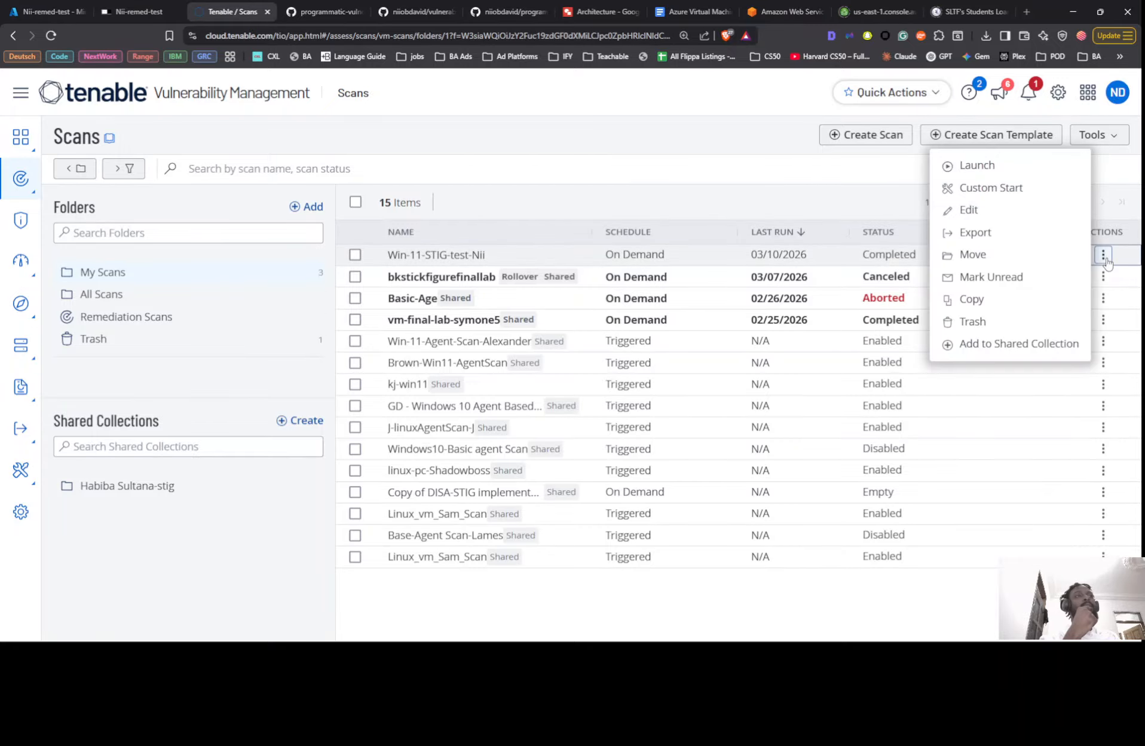
click(1031, 170)
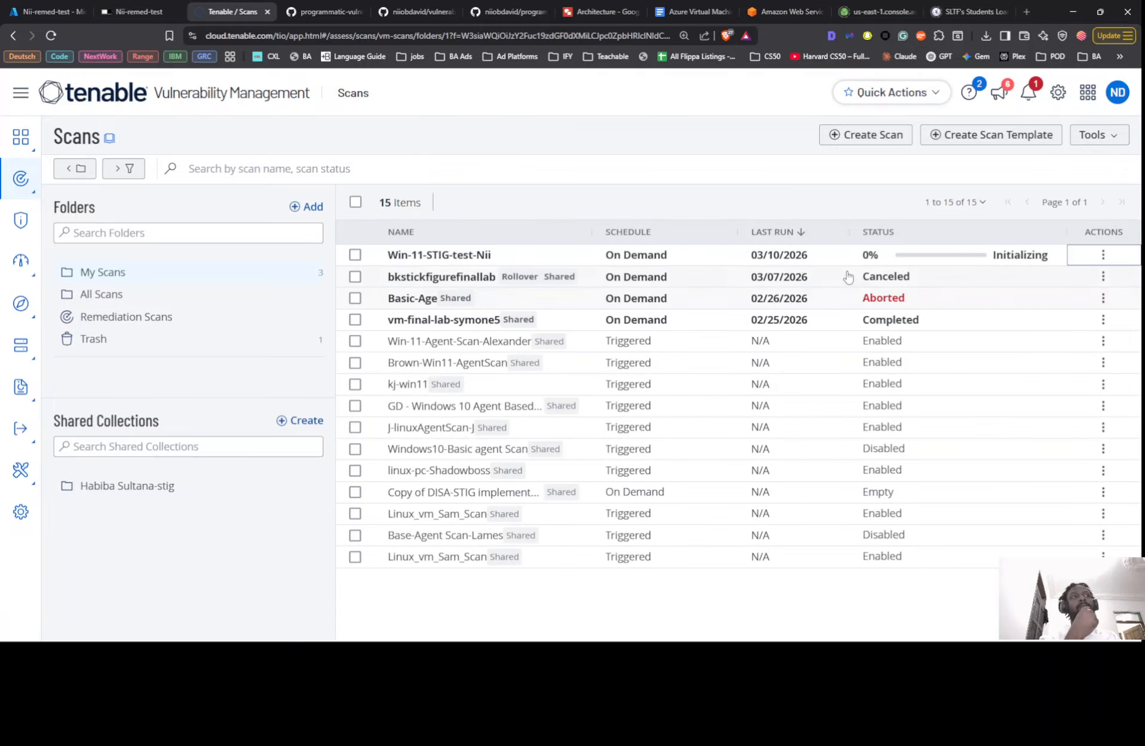
Examine the Windows Update status and the full list of installed apps on the Nii-remed-test remote desktop.
click(137, 11)
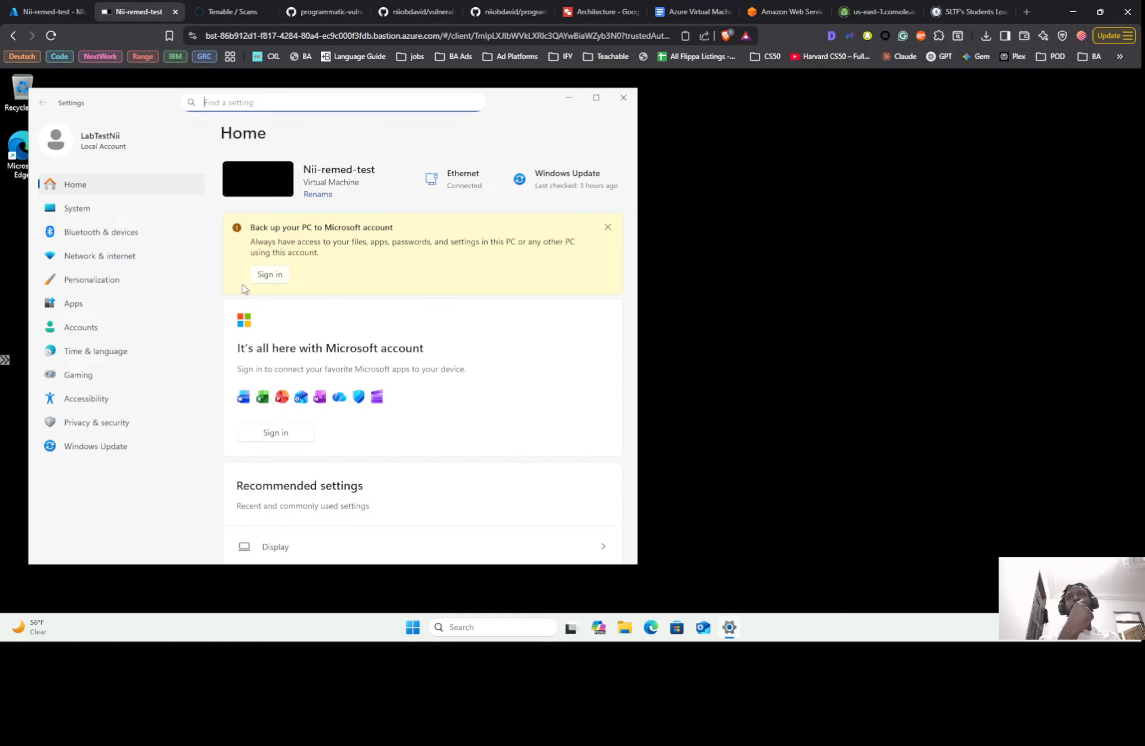
click(84, 452)
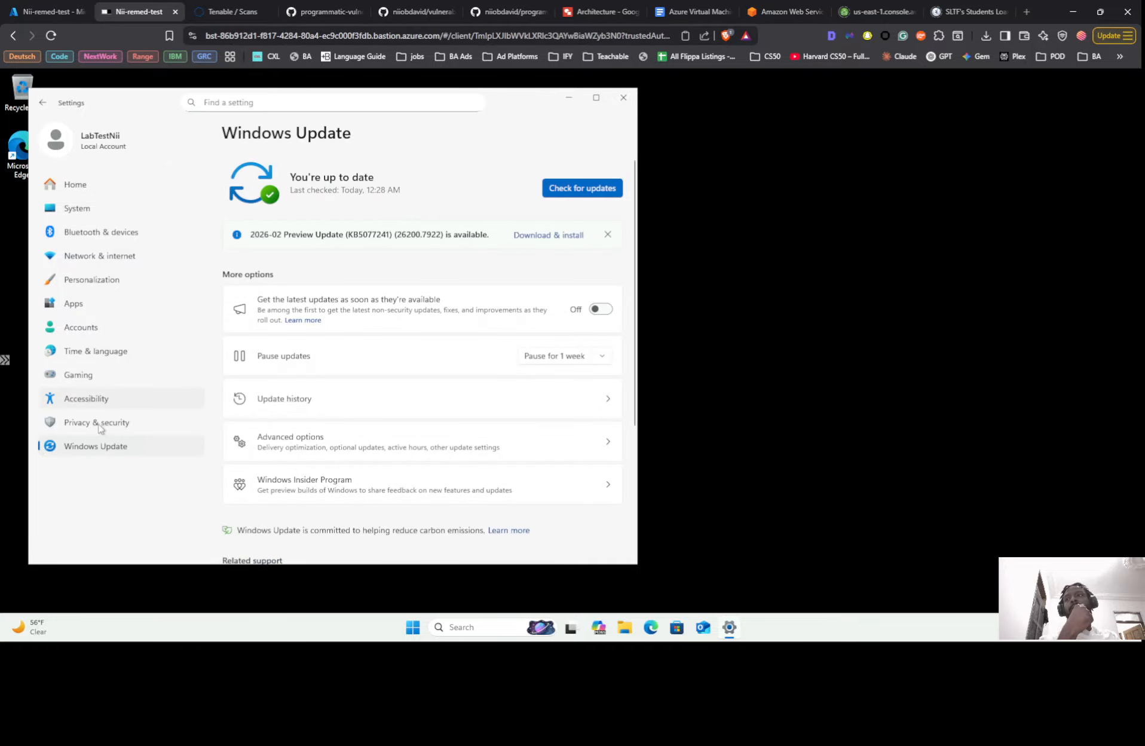
click(64, 305)
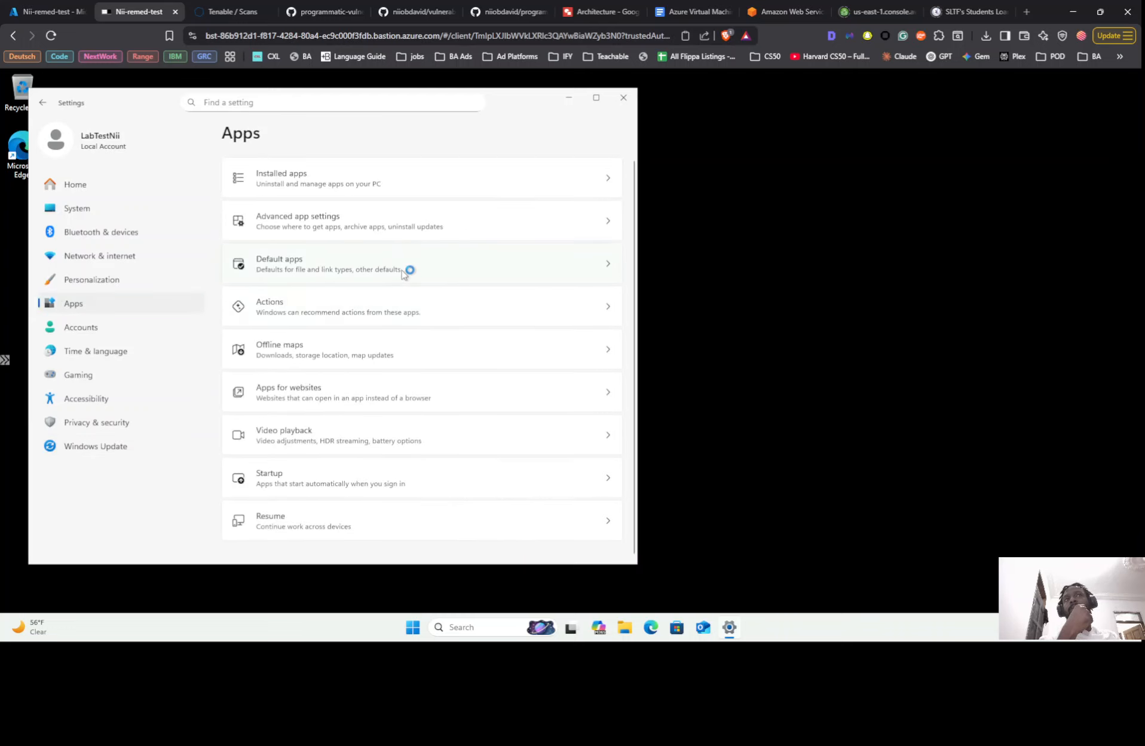
click(388, 178)
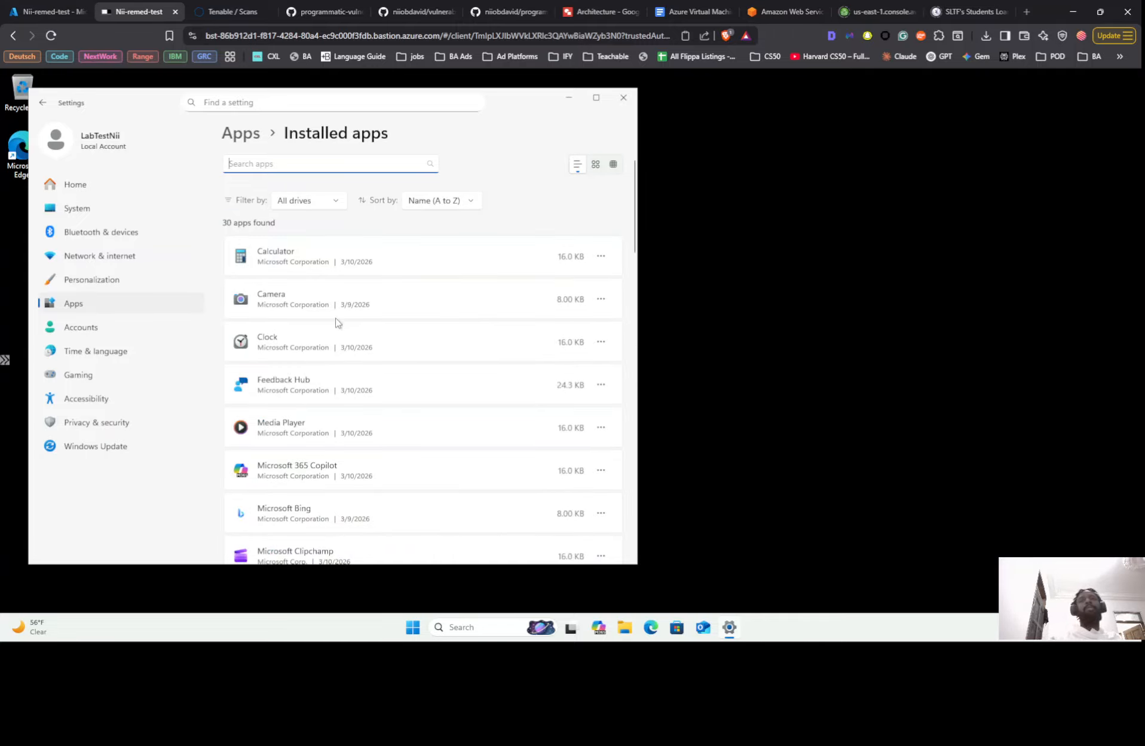
scroll(371, 356, down, 4)
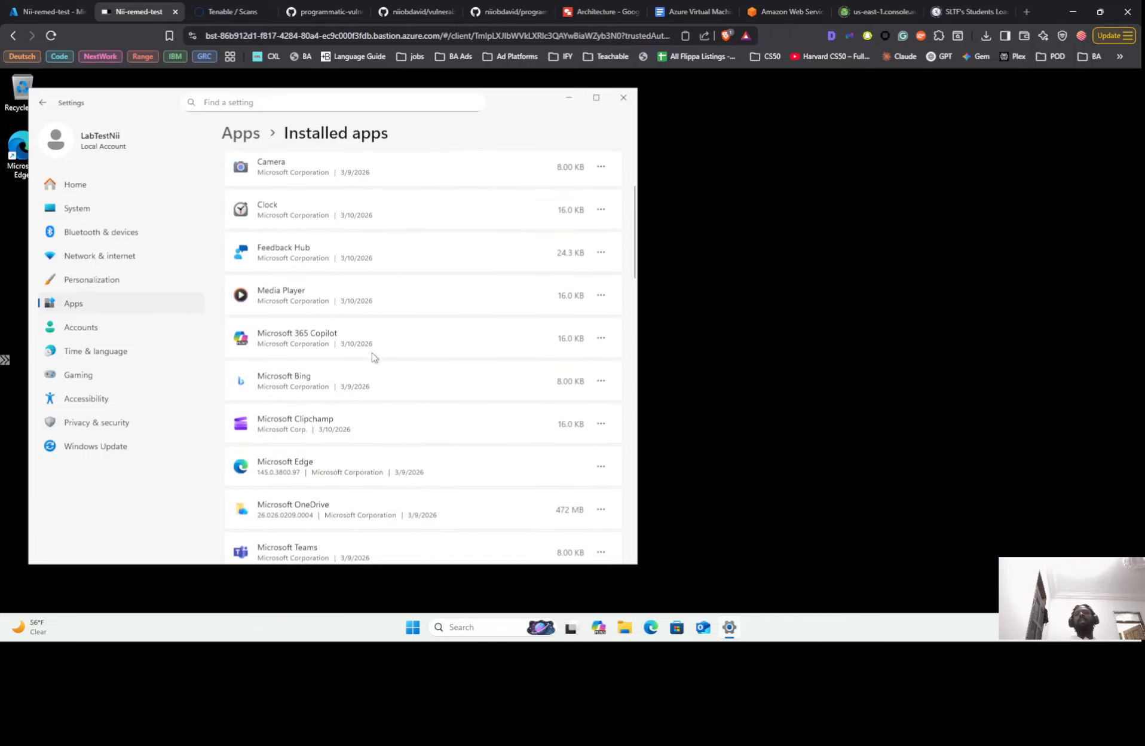
scroll(372, 357, down, 8)
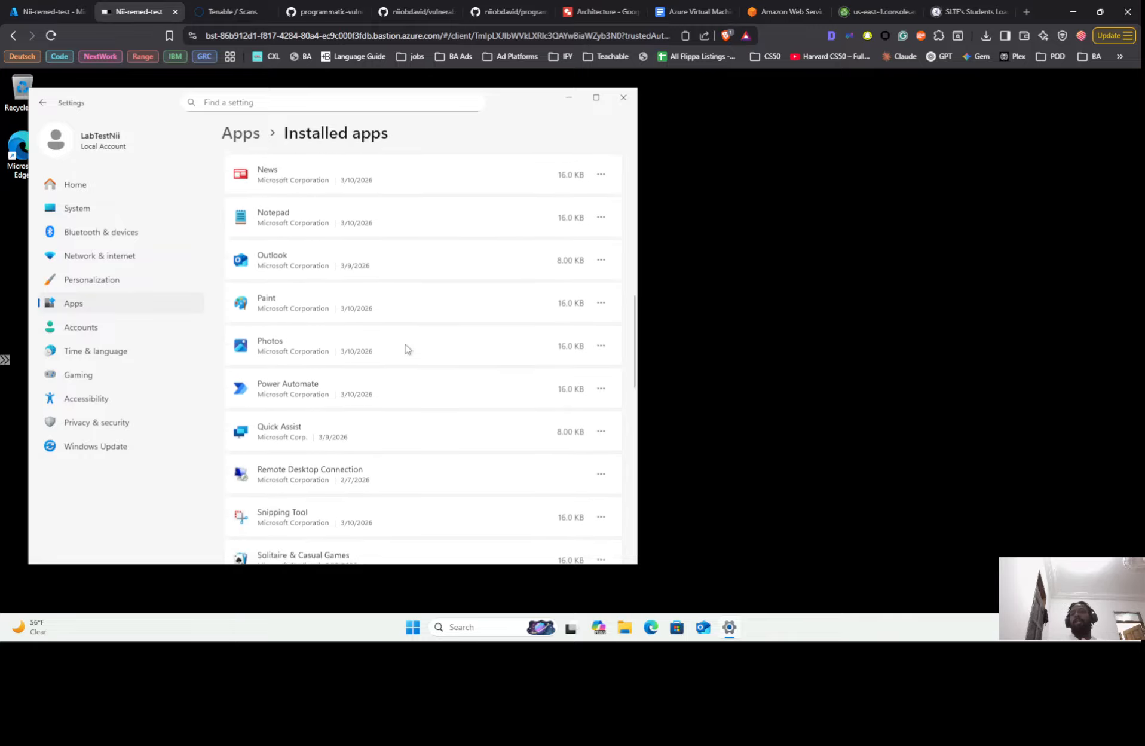
scroll(413, 312, down, 6)
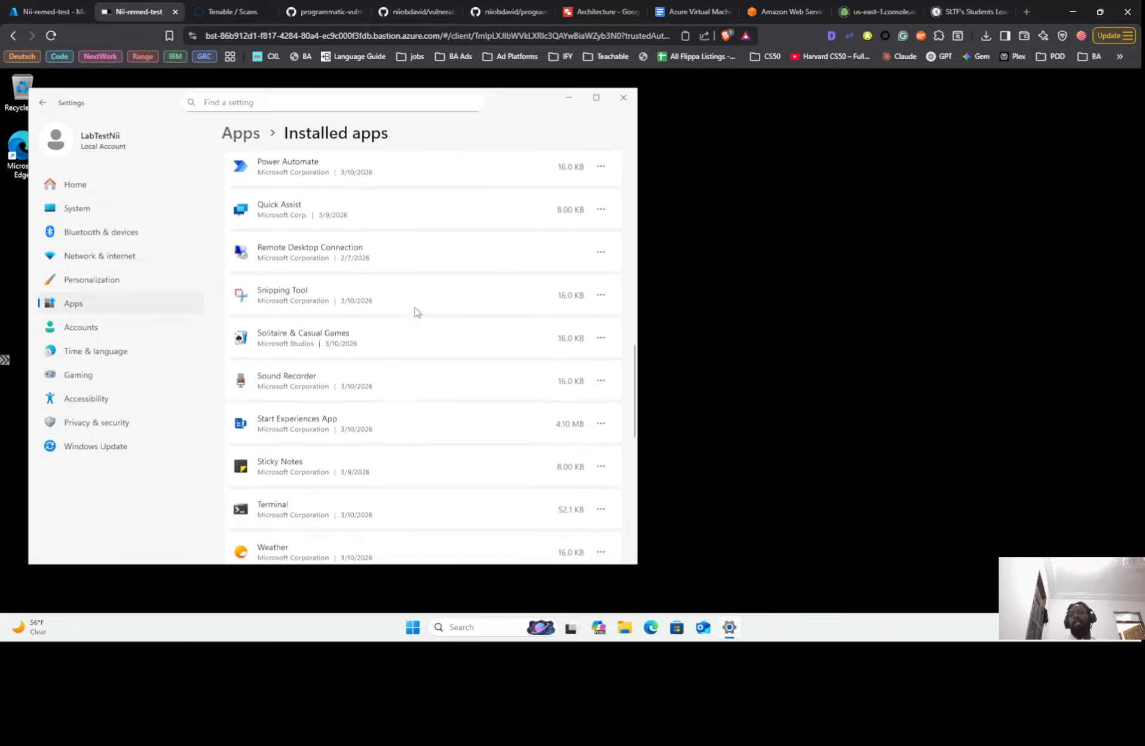
scroll(417, 312, down, 4)
scroll(418, 315, up, 2)
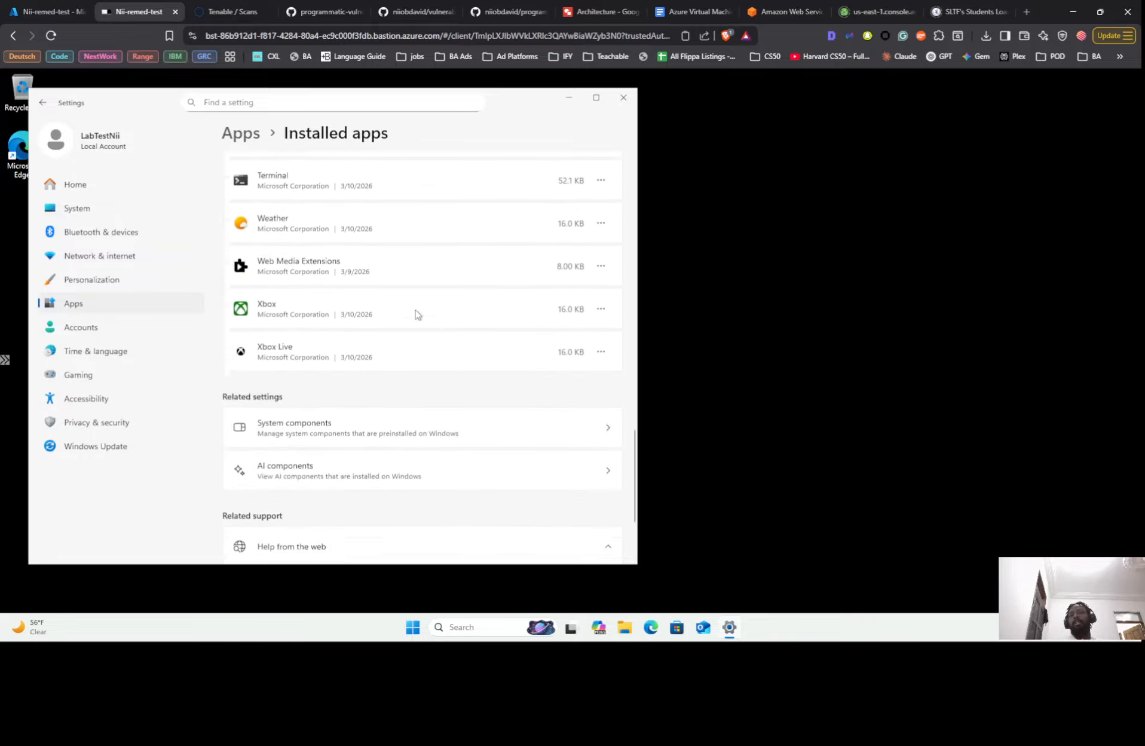
scroll(418, 315, up, 6)
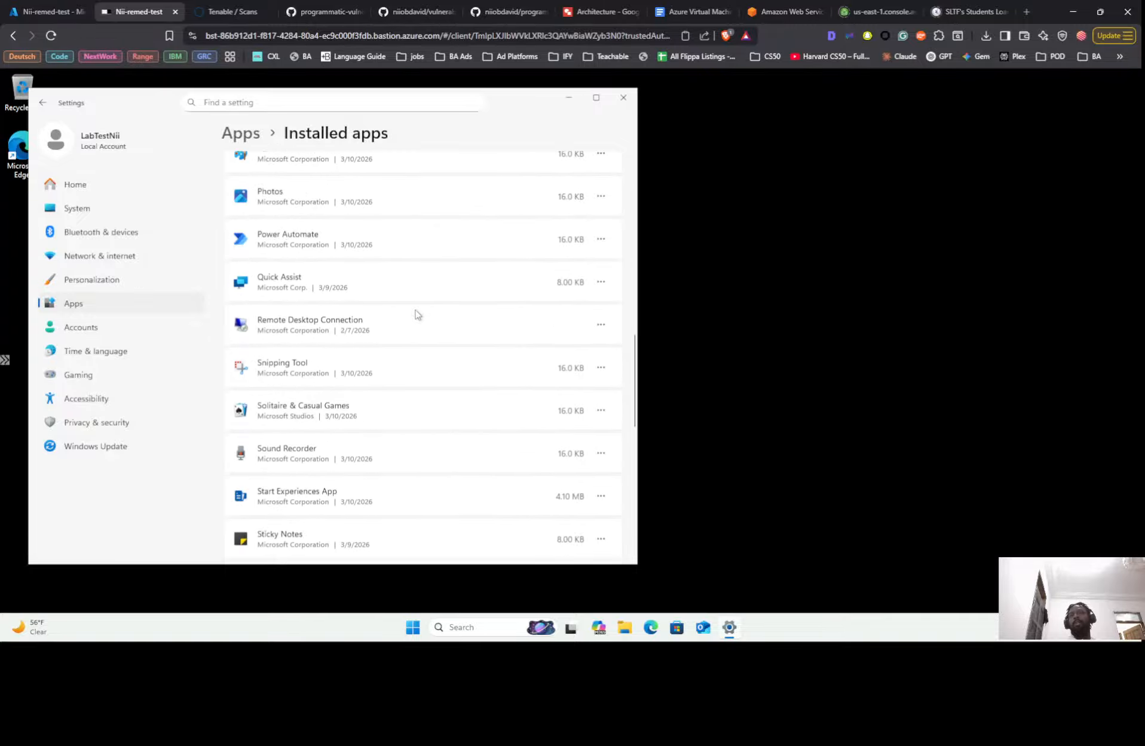
Find Microsoft Edge in the VM's installed apps list and check which actions are available for it.
scroll(417, 314, up, 3)
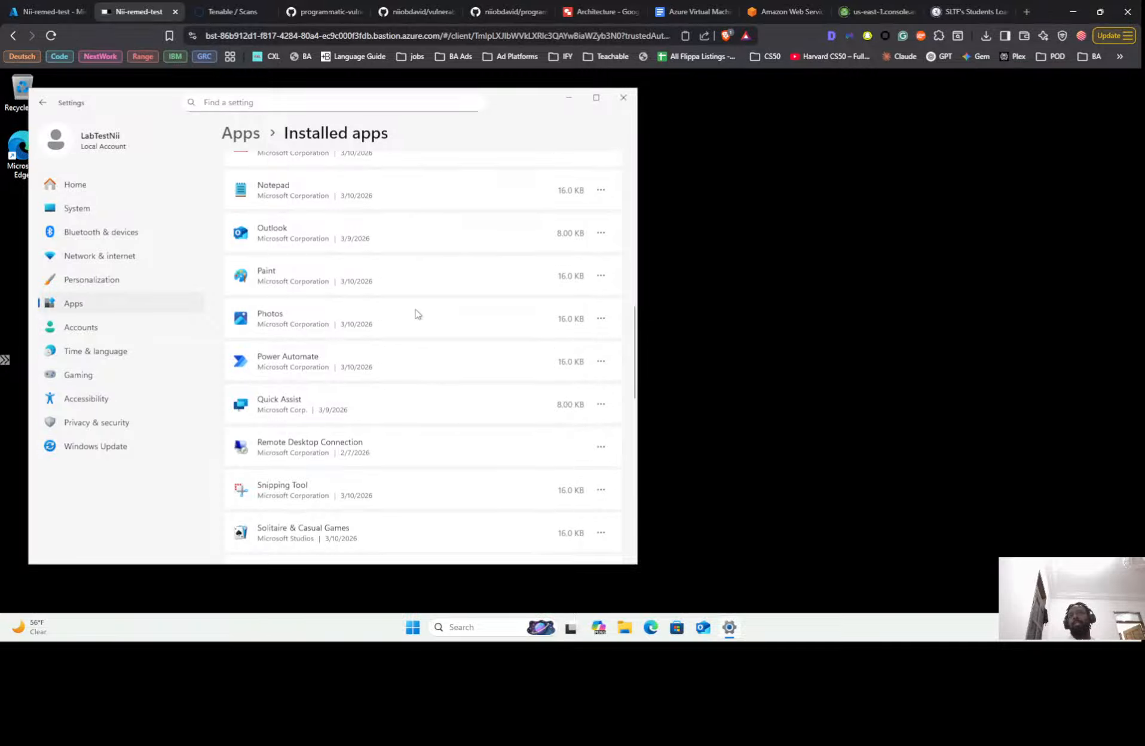
scroll(417, 314, up, 1)
scroll(359, 323, up, 4)
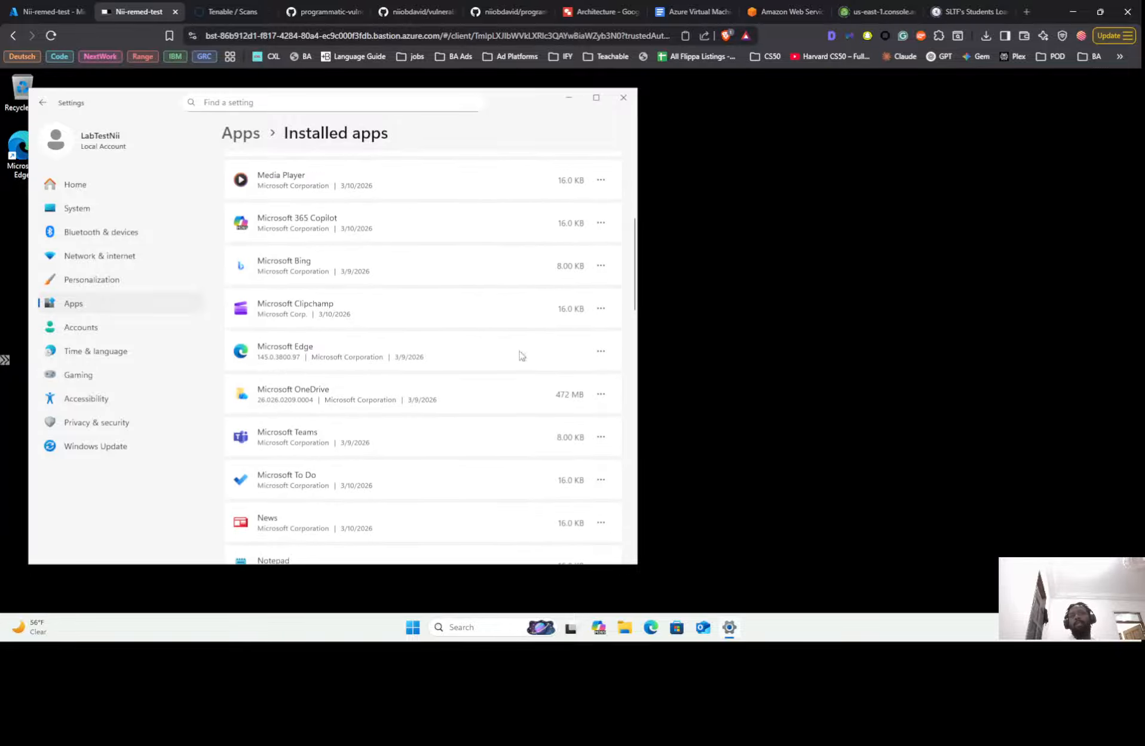
click(601, 353)
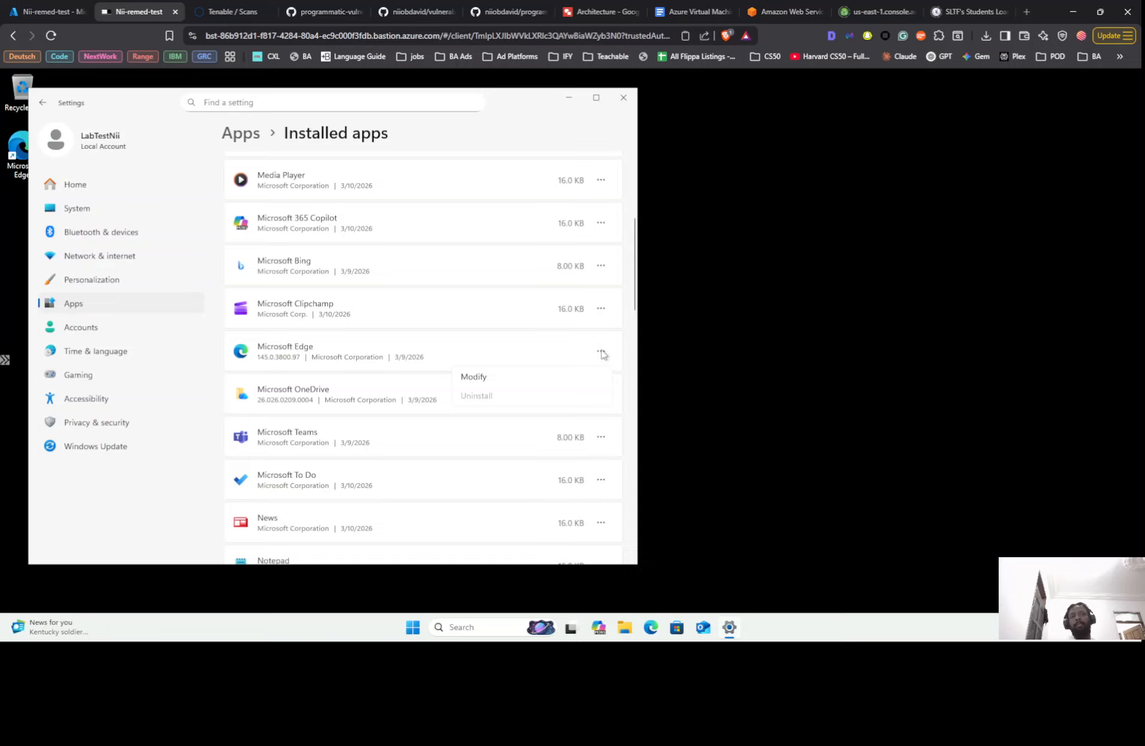
click(183, 249)
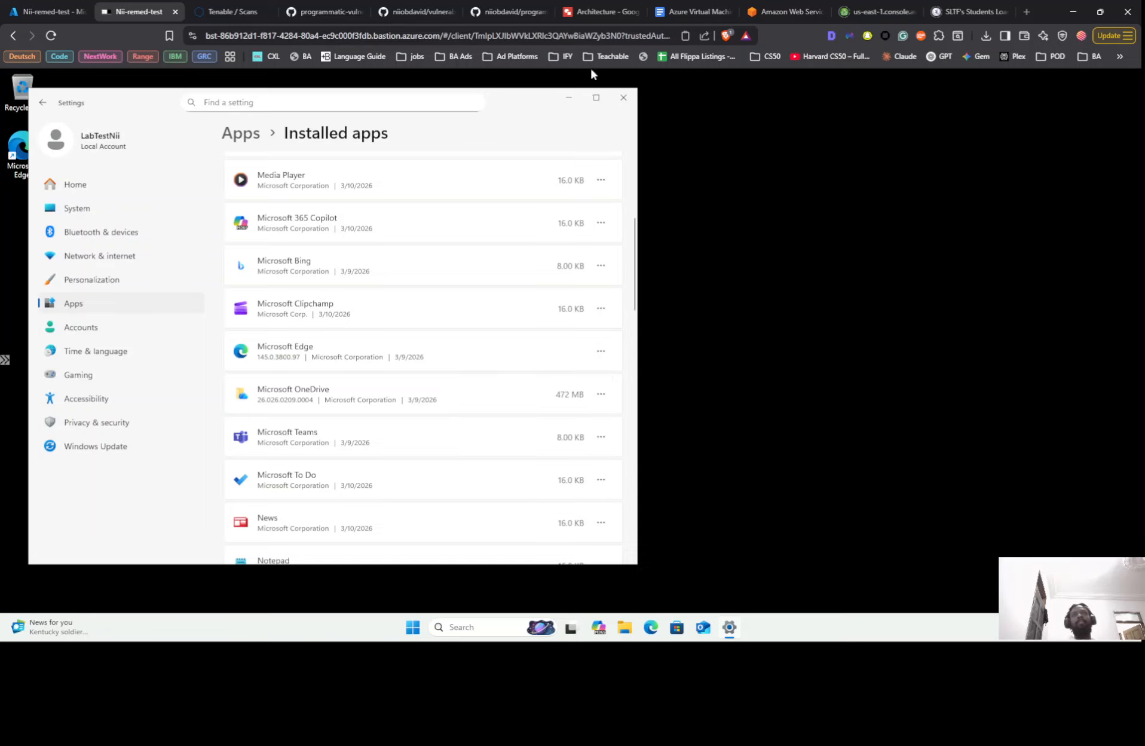
Check the progress details of the running Win-11-STIG-test-Nii scan in Tenable.
click(237, 13)
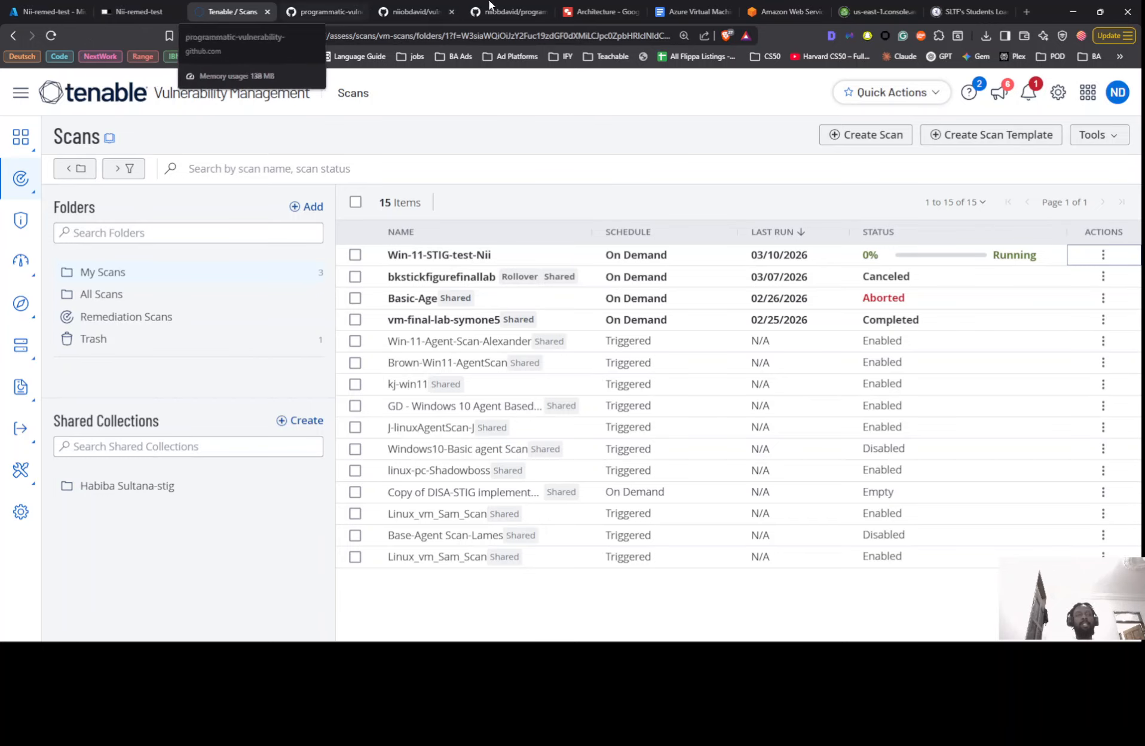
mouse_move(942, 254)
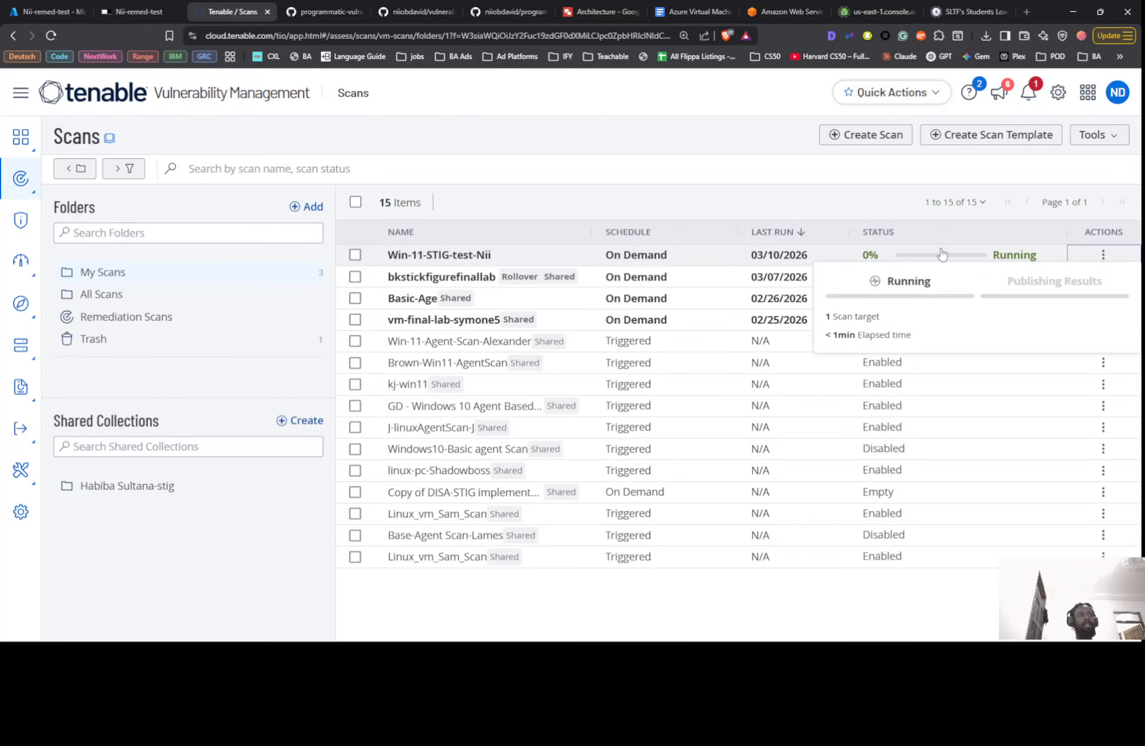
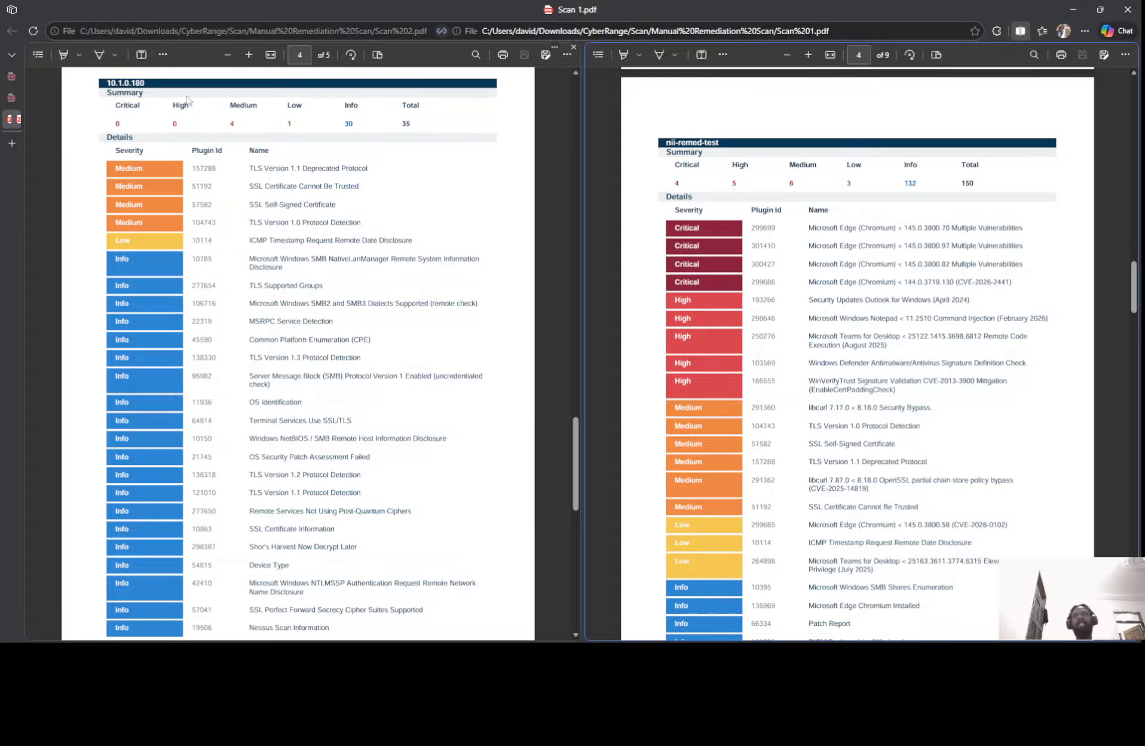
Examine the severity summary and the critical, high, medium and low findings in the Scan 3.pdf report.
mouse_move(18, 101)
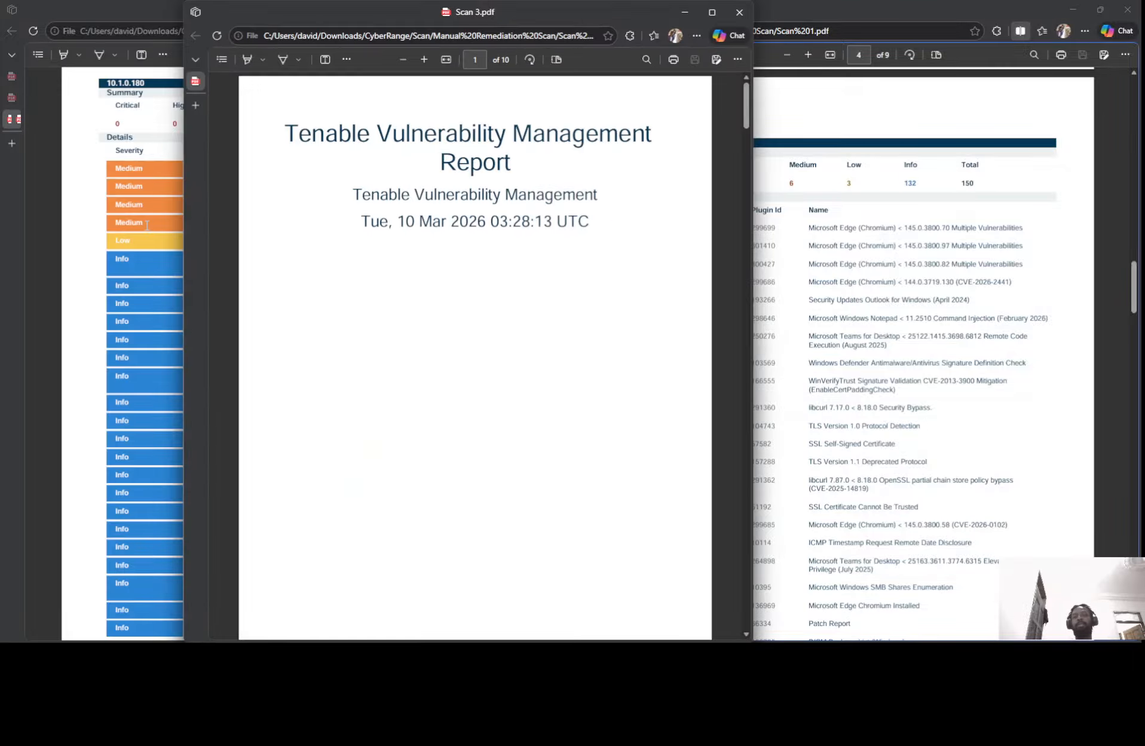
scroll(440, 276, down, 10)
scroll(440, 277, down, 10)
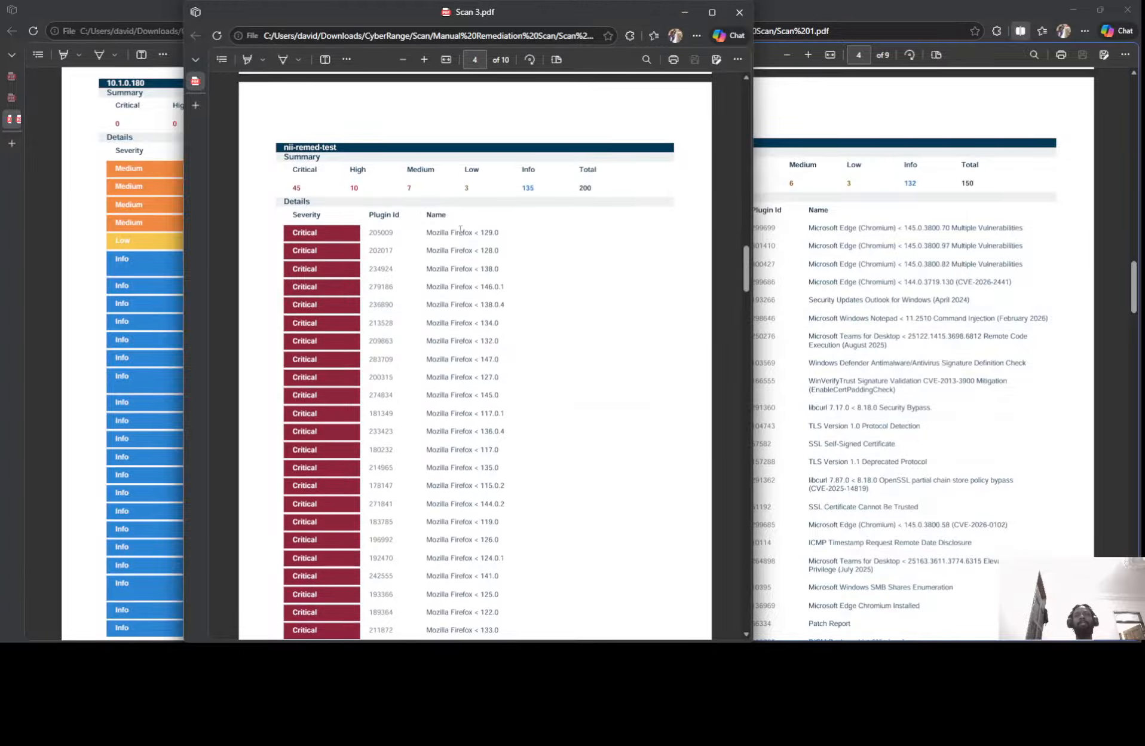
scroll(439, 239, down, 2)
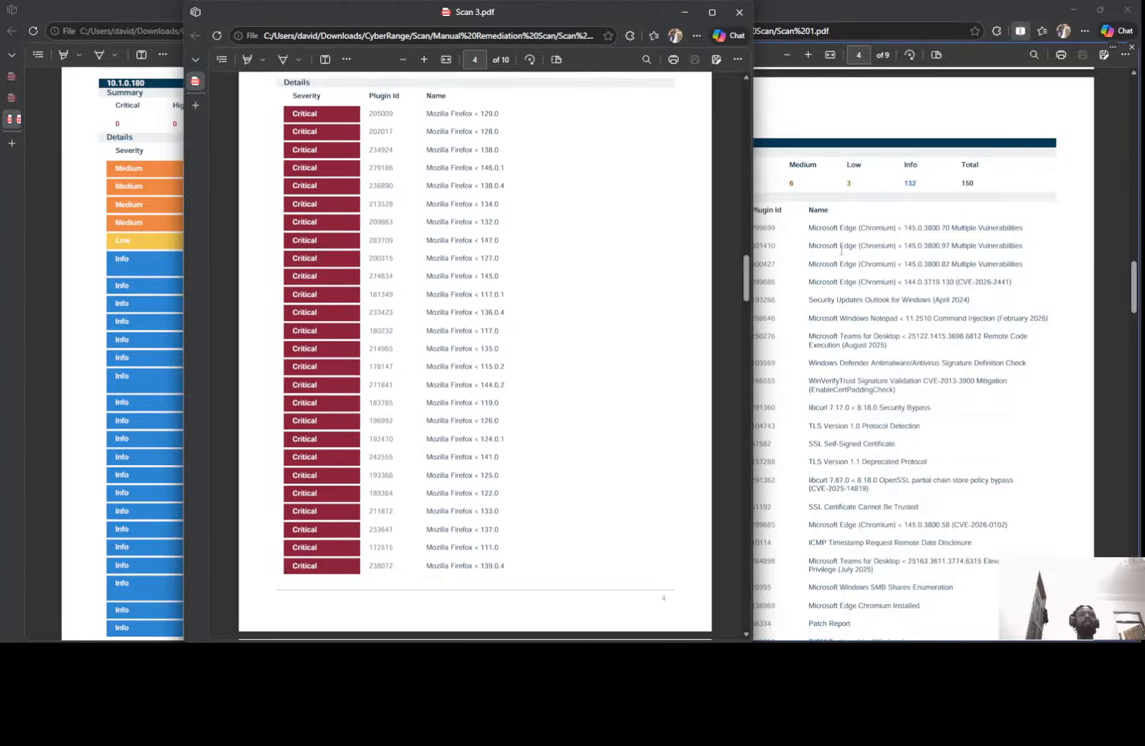
scroll(464, 230, down, 15)
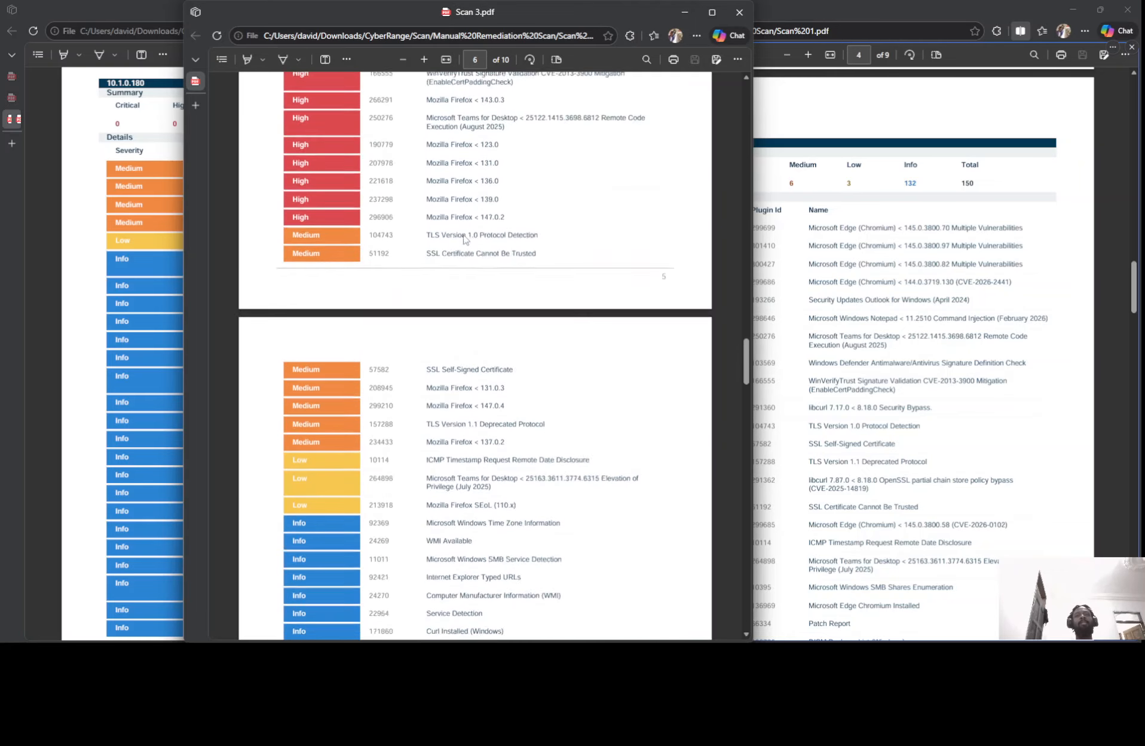
scroll(467, 240, up, 1)
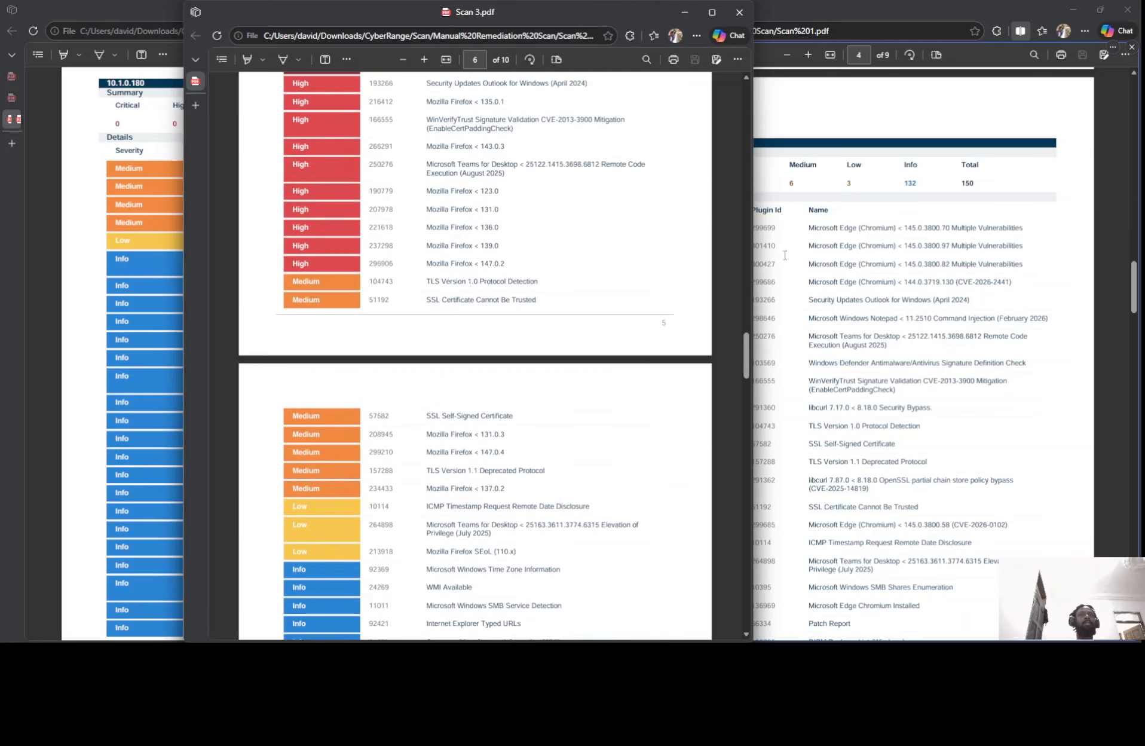
scroll(482, 226, up, 1)
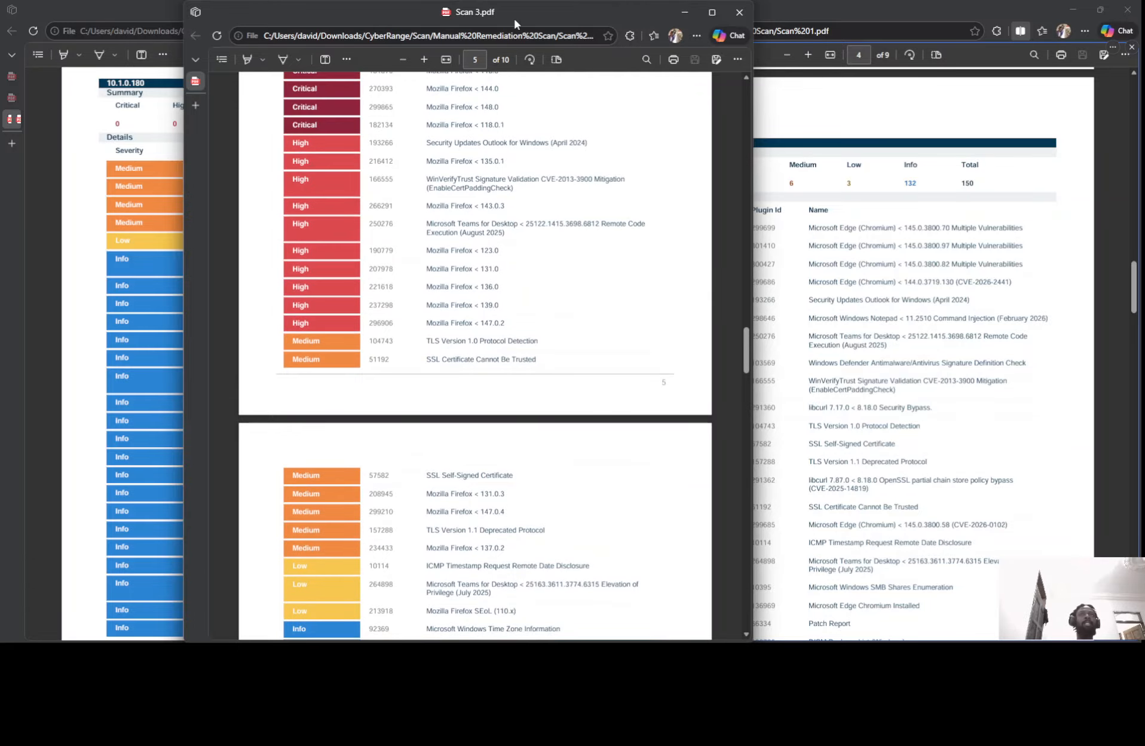
Snap the Scan 3.pdf window to half the screen so that it sits beside the Scan 1 report.
drag(515, 21, 367, 39)
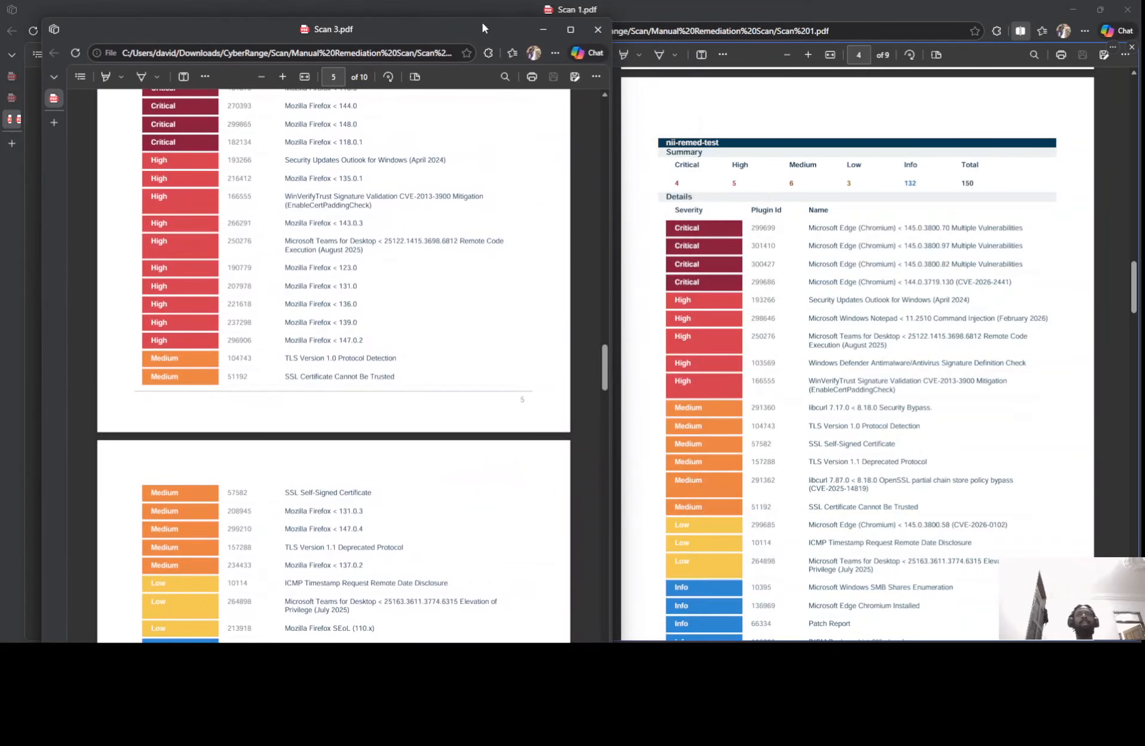
mouse_move(568, 30)
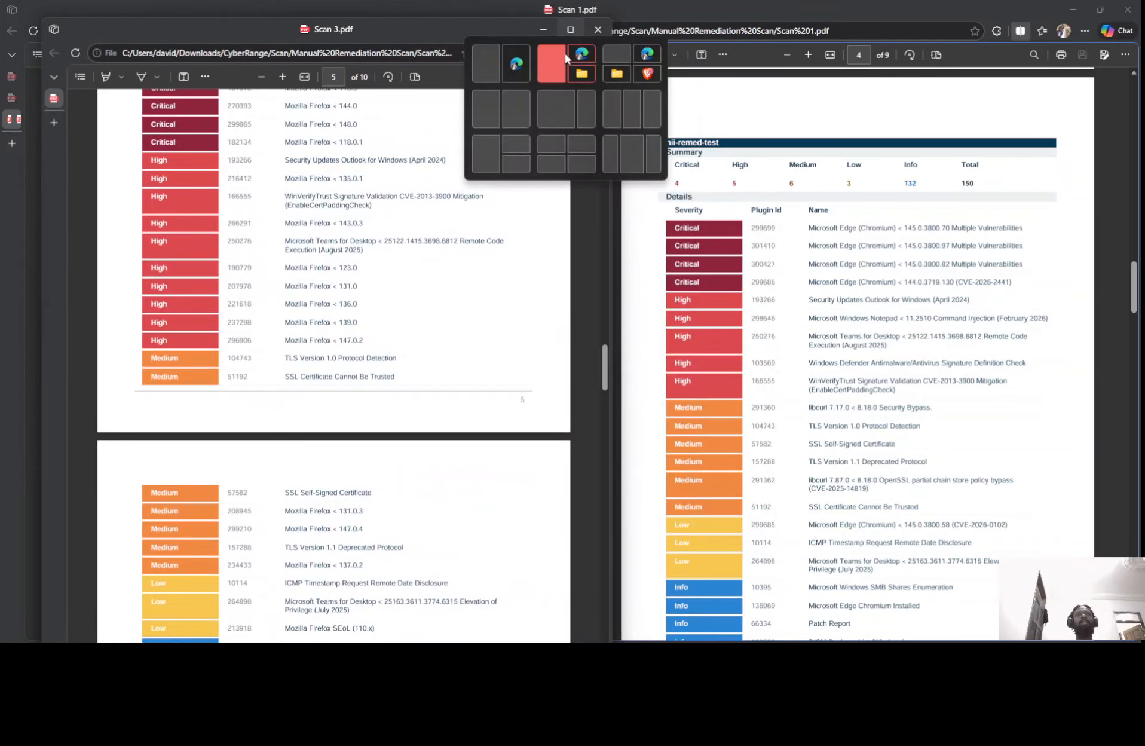
click(488, 127)
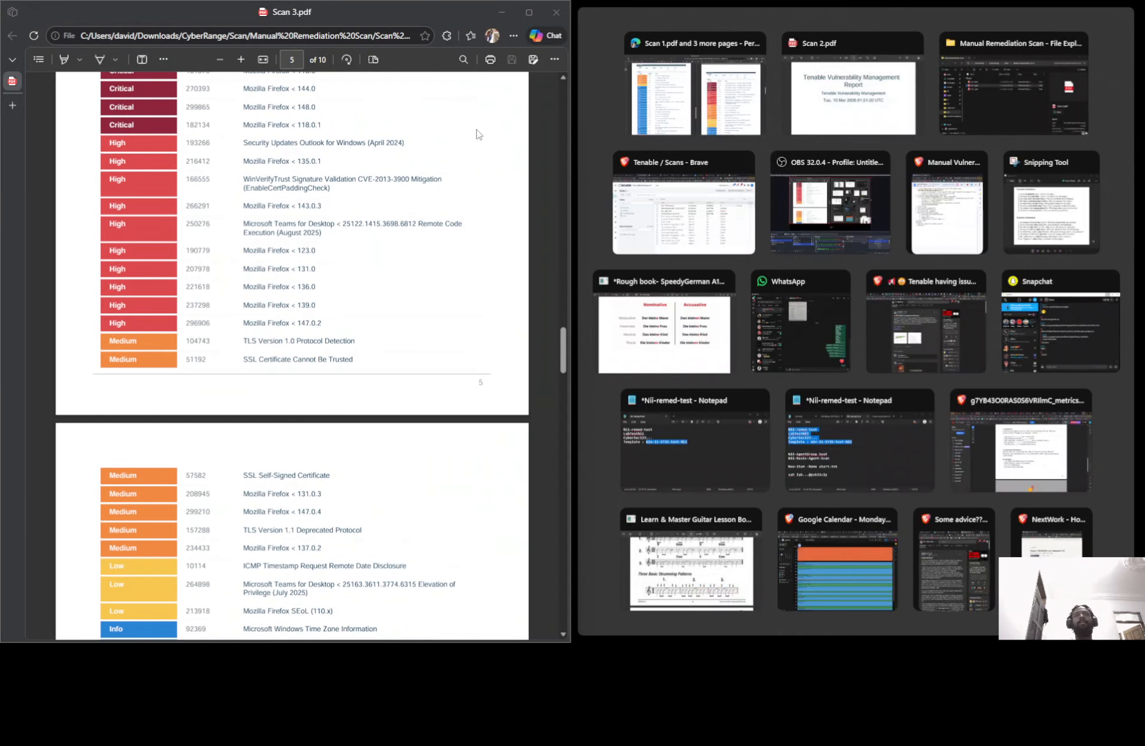
click(477, 132)
Compare the critical, high and medium findings of Scan 3.pdf with those of the Scan 1 report.
scroll(422, 186, up, 1)
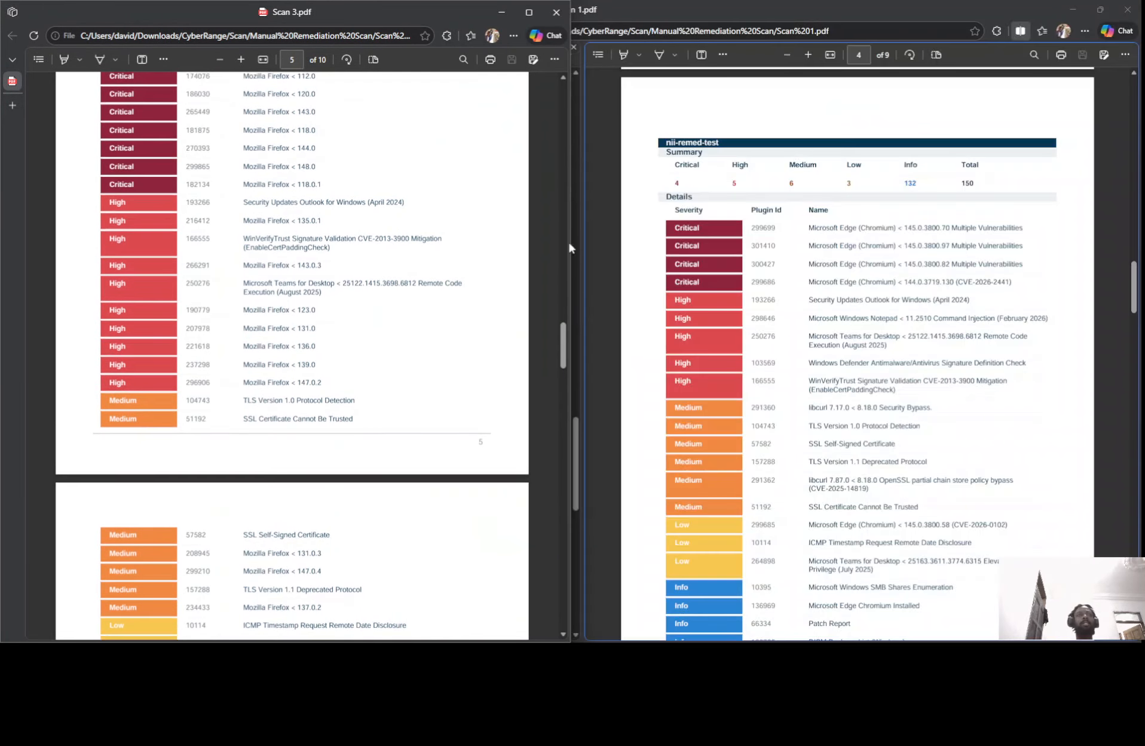
scroll(824, 251, down, 2)
scroll(328, 236, up, 1)
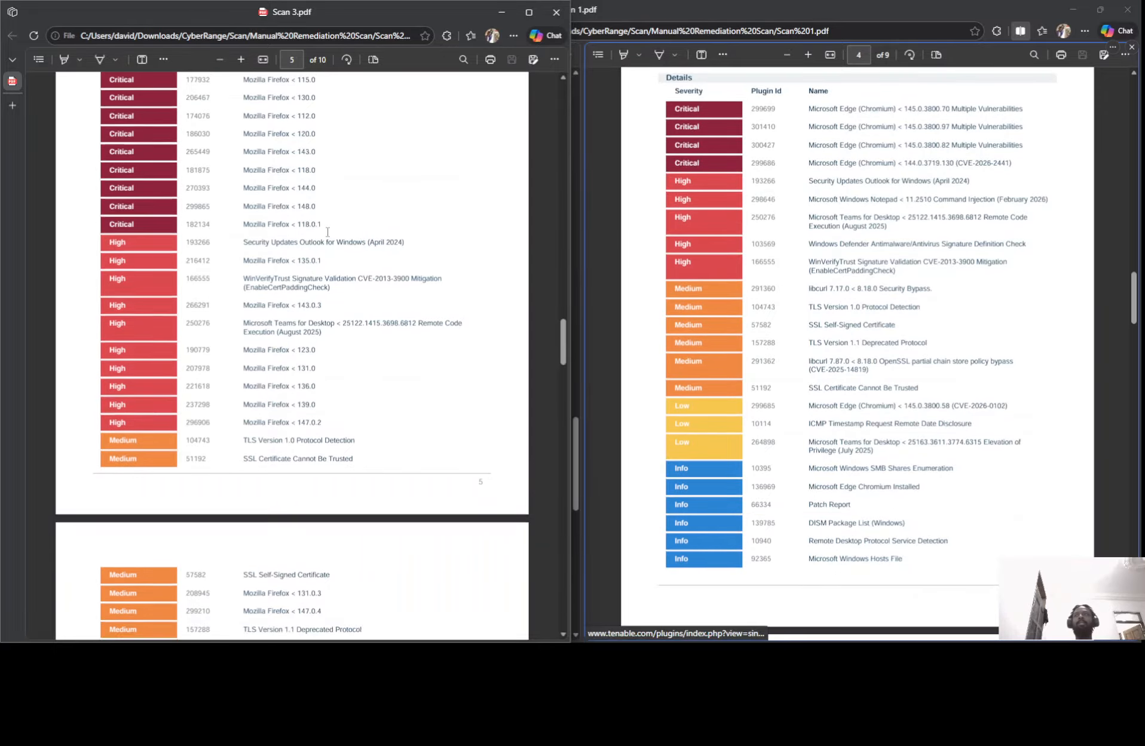
scroll(328, 236, down, 2)
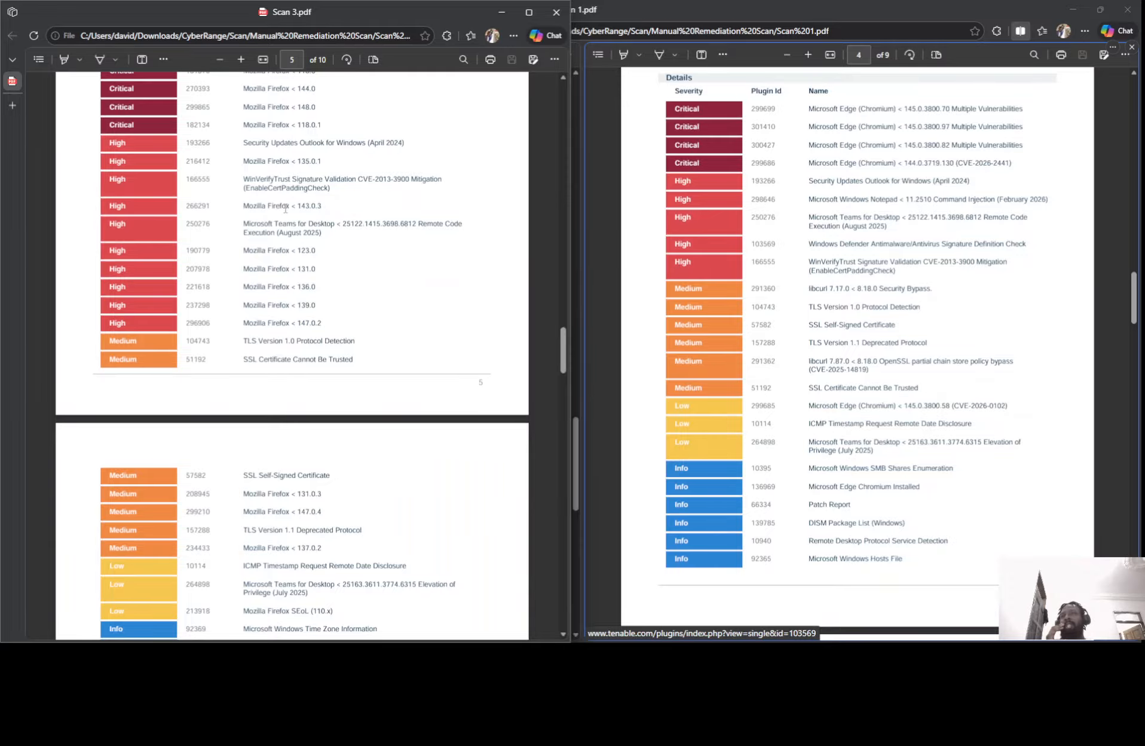
scroll(285, 315, down, 1)
scroll(284, 315, up, 1)
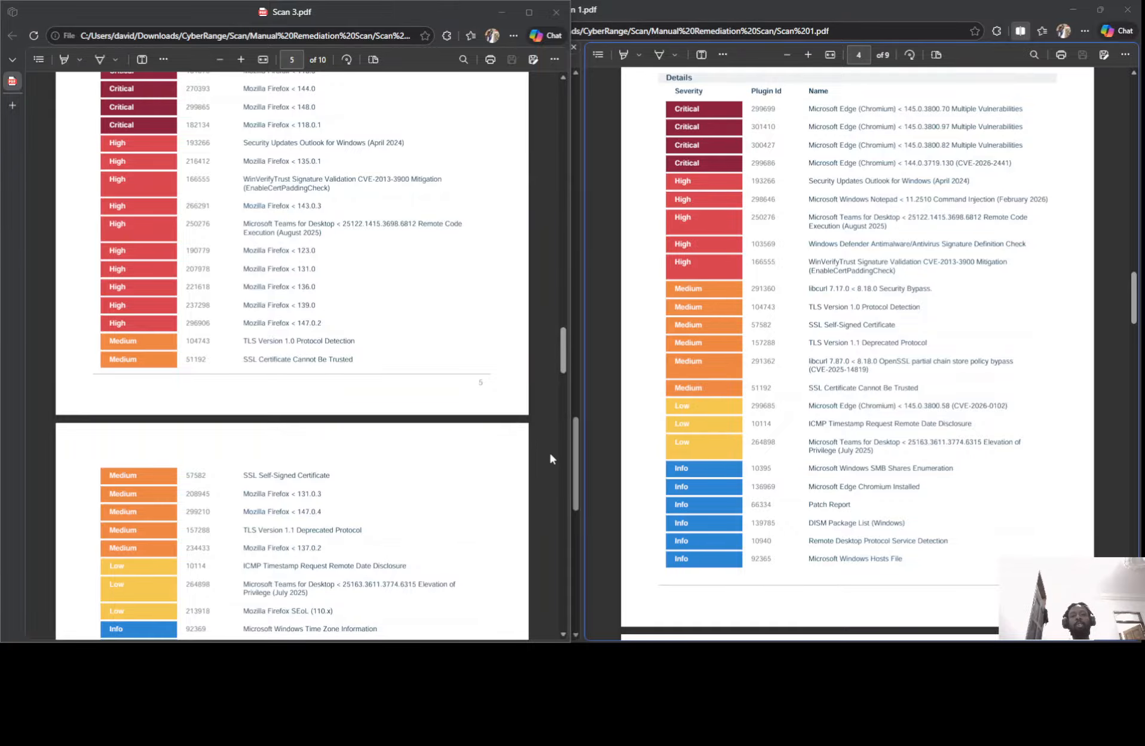
Check the Windows Update status on the Nii-remed-test remote desktop and the scan status in Tenable, then return to the PDF reports.
key(alt+Tab)
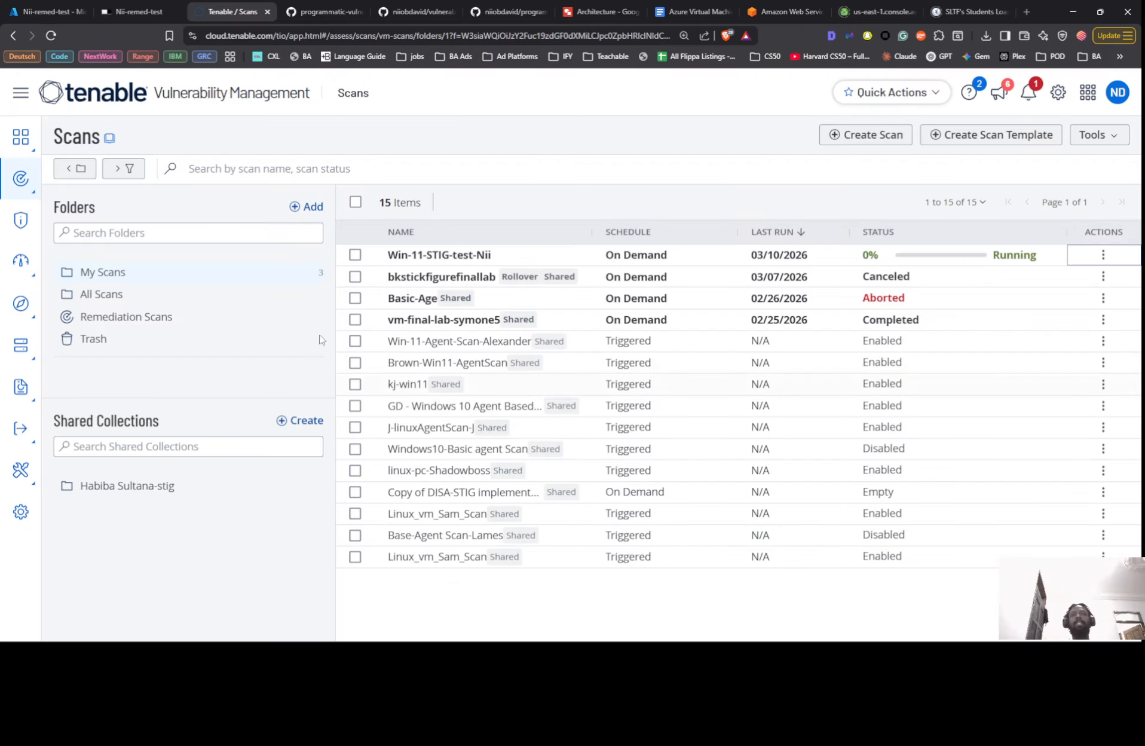
click(139, 11)
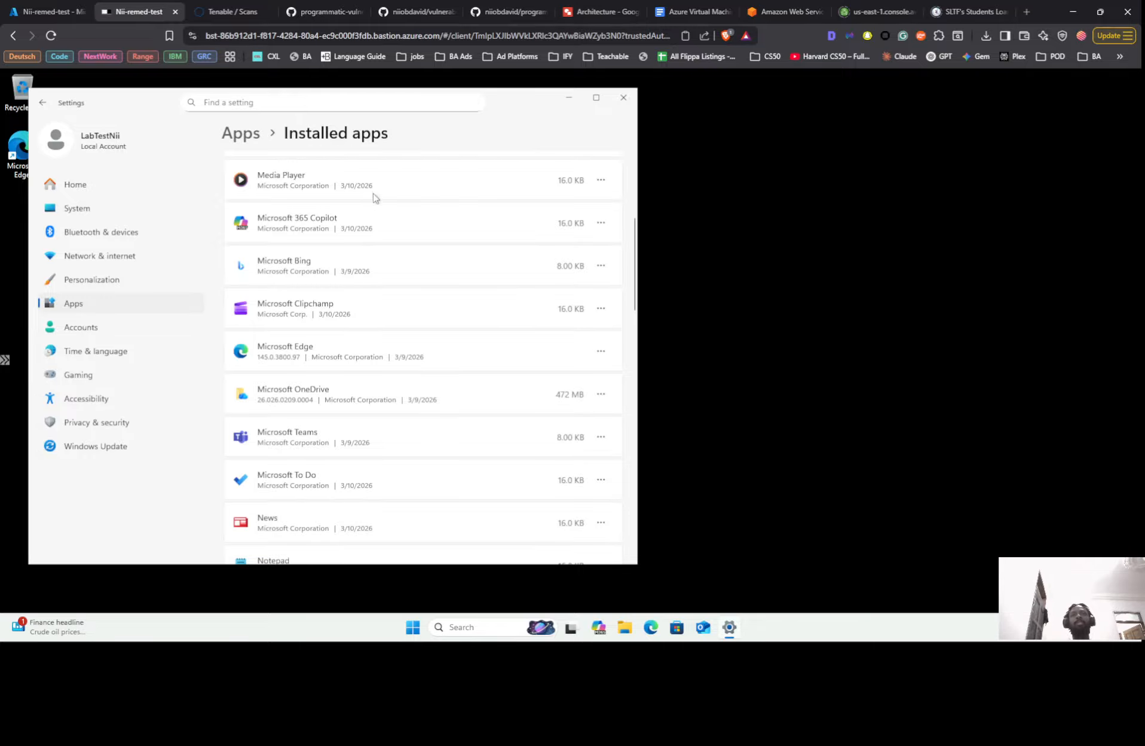
click(114, 449)
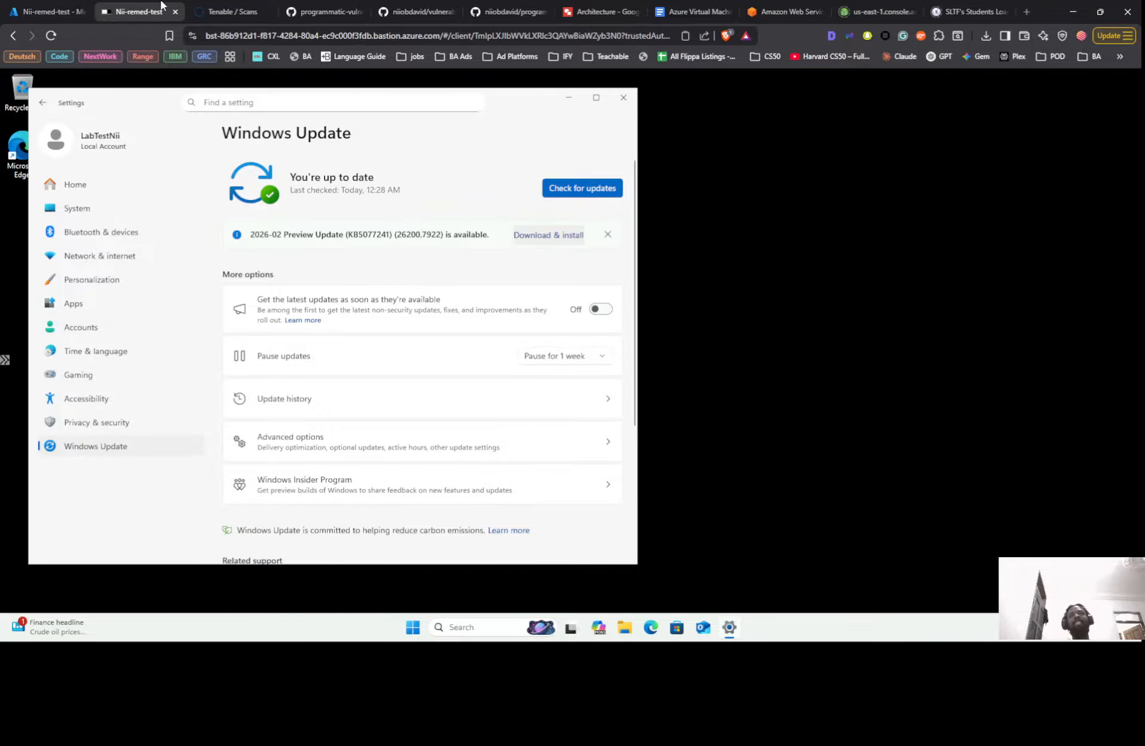
click(223, 8)
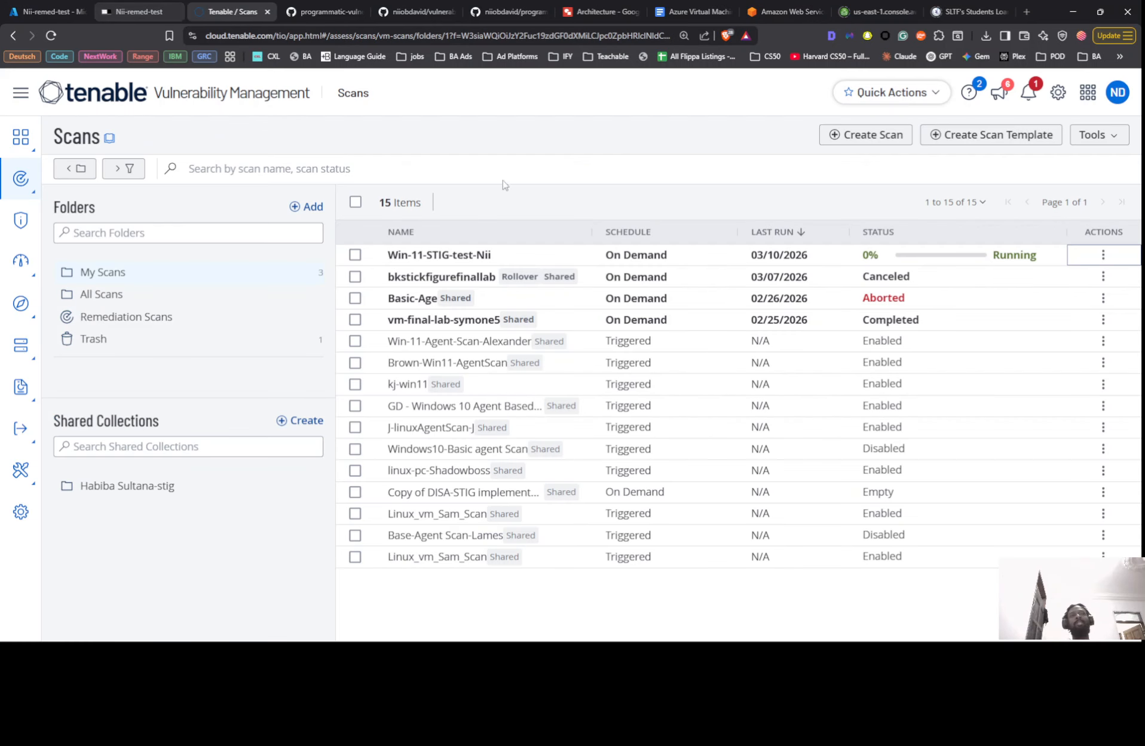
click(43, 12)
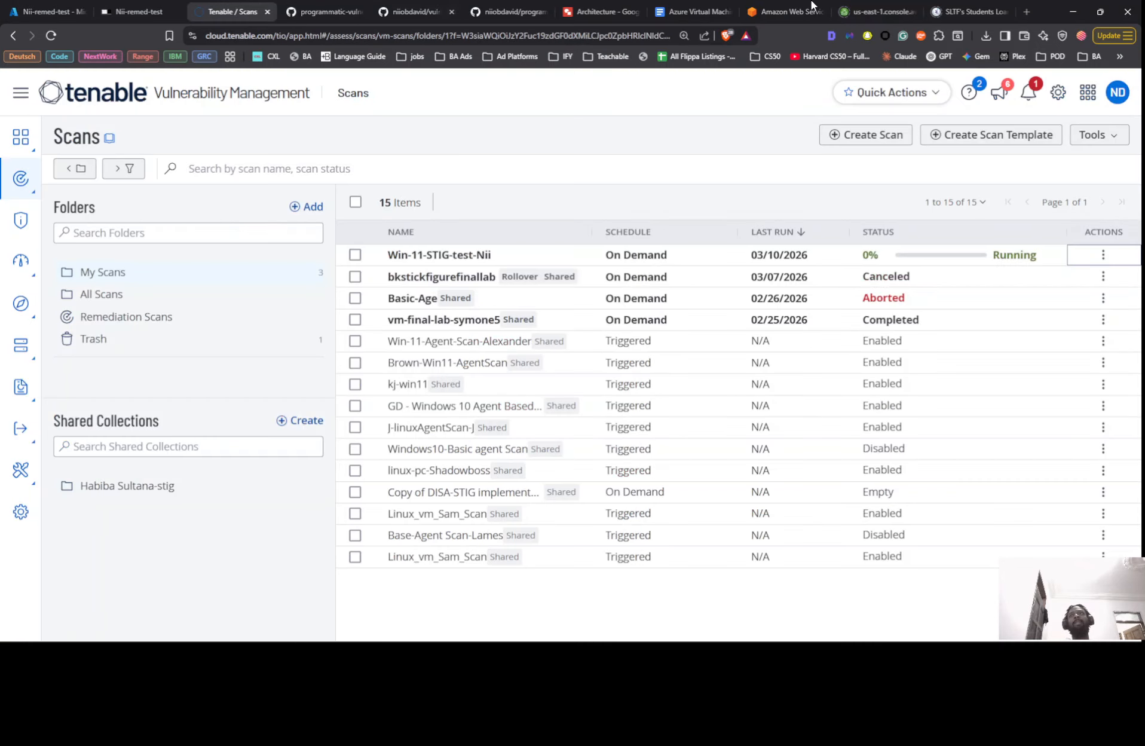
click(232, 11)
click(1073, 11)
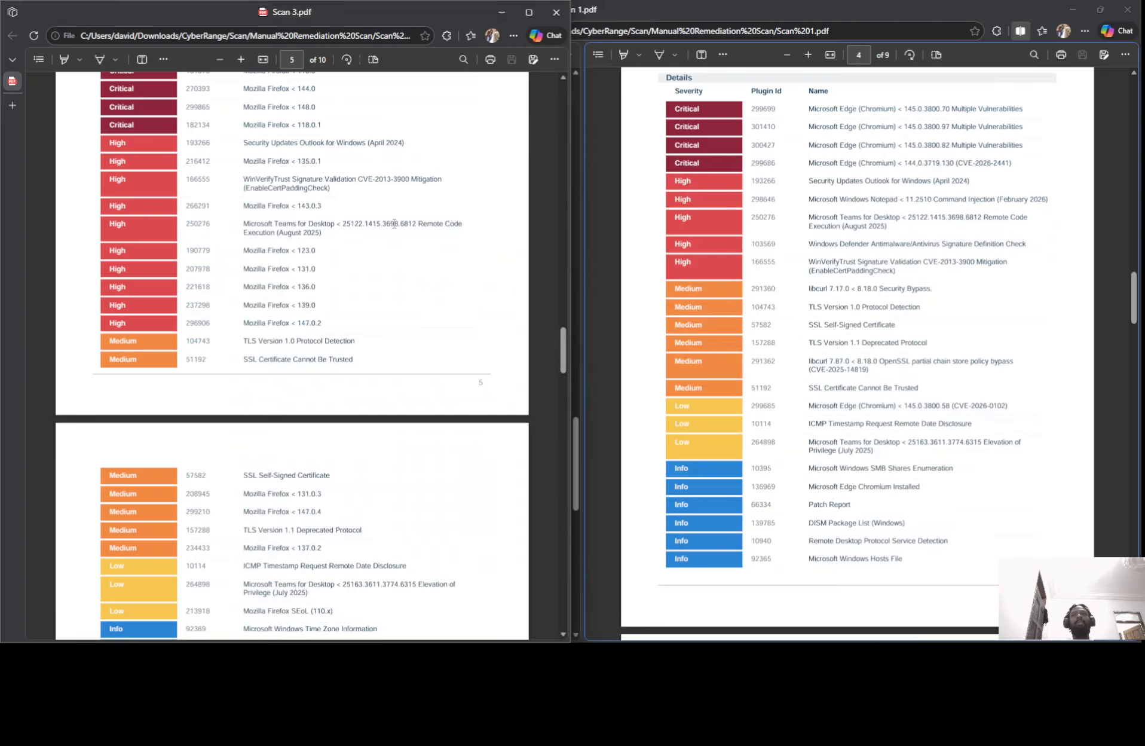
Review the remaining findings in the Scan 3 and Scan 1 reports, ending at Scan 3's severity summary and Firefox entries.
scroll(470, 320, up, 3)
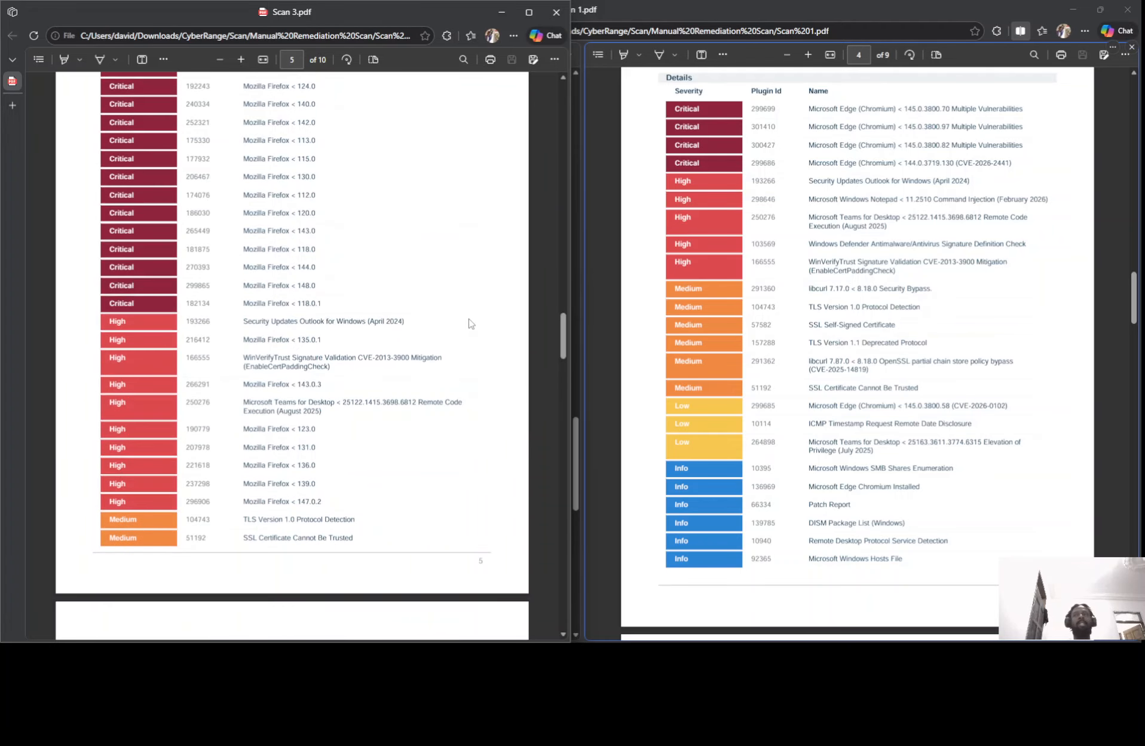
scroll(469, 321, down, 3)
scroll(762, 331, down, 3)
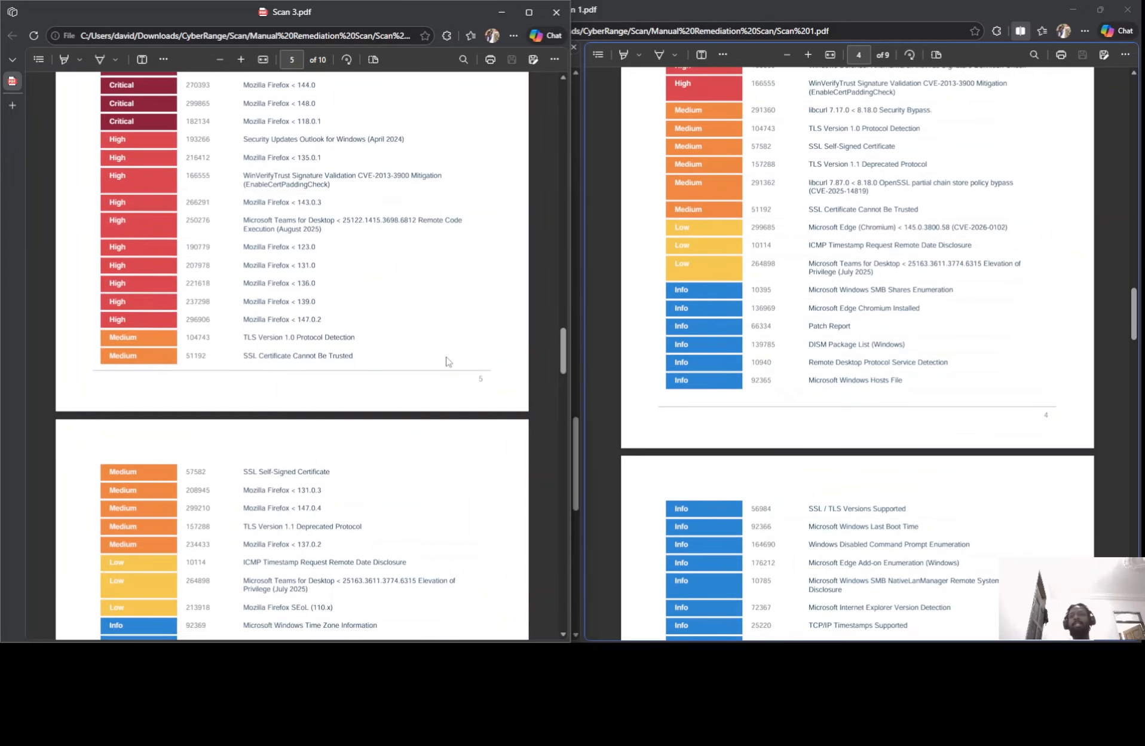
scroll(448, 362, down, 6)
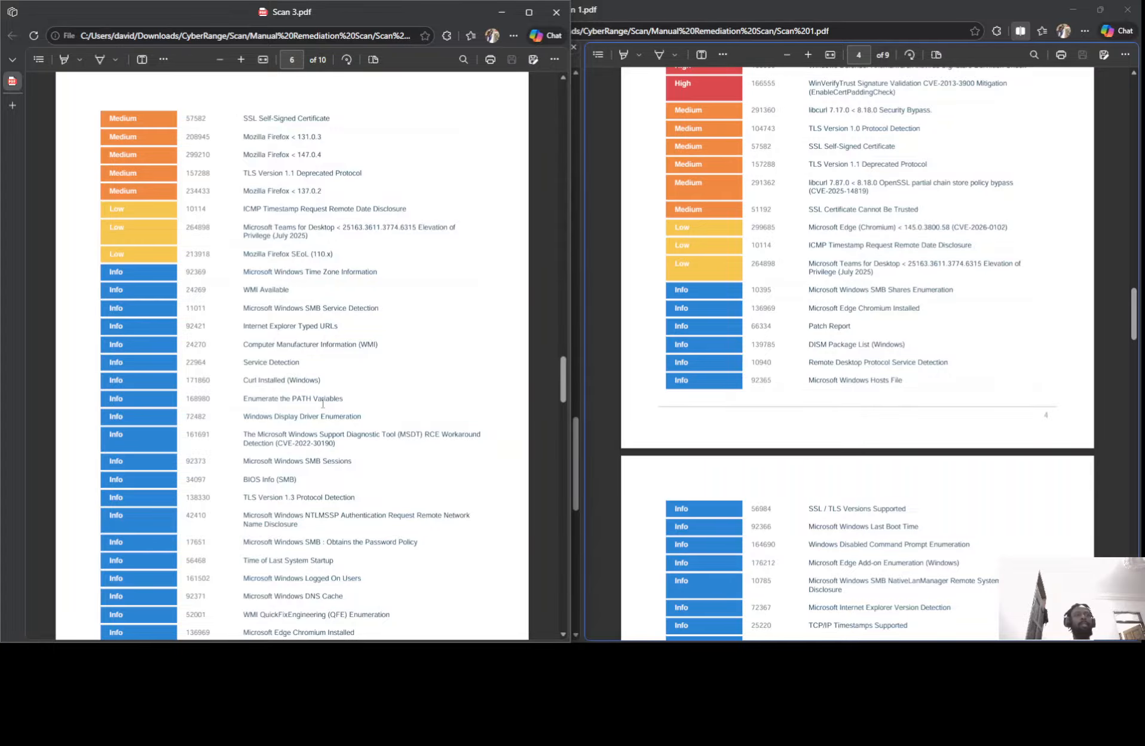
scroll(332, 377, up, 10)
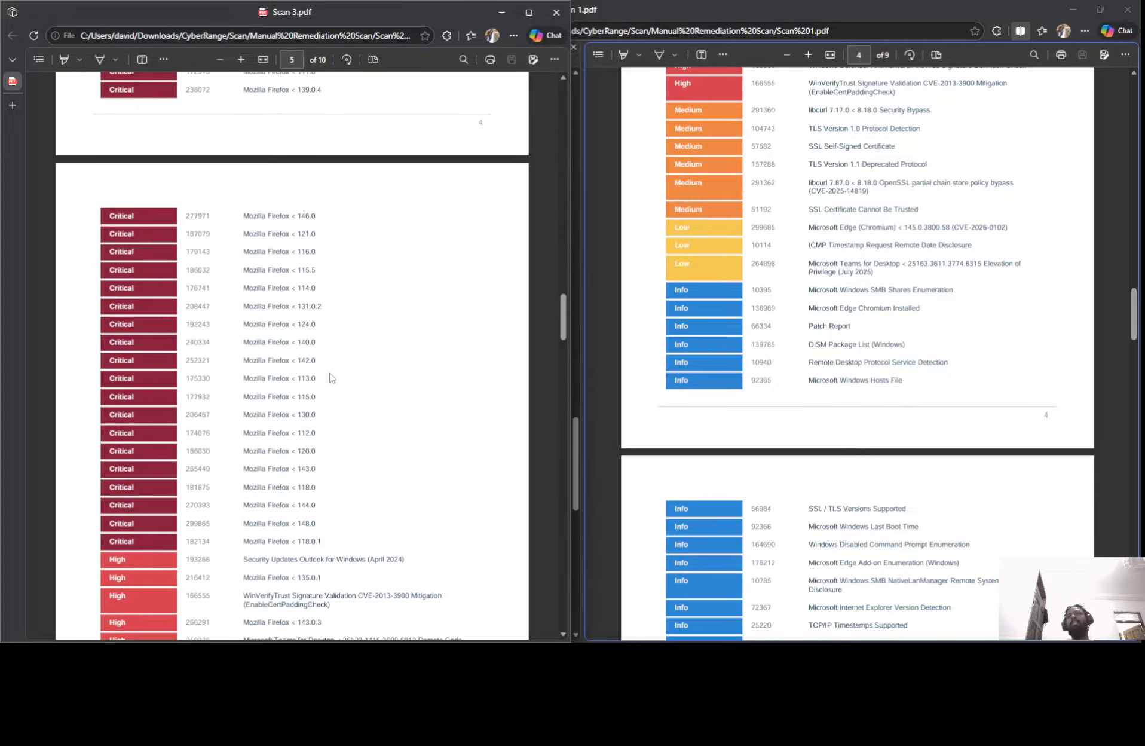
scroll(330, 377, up, 10)
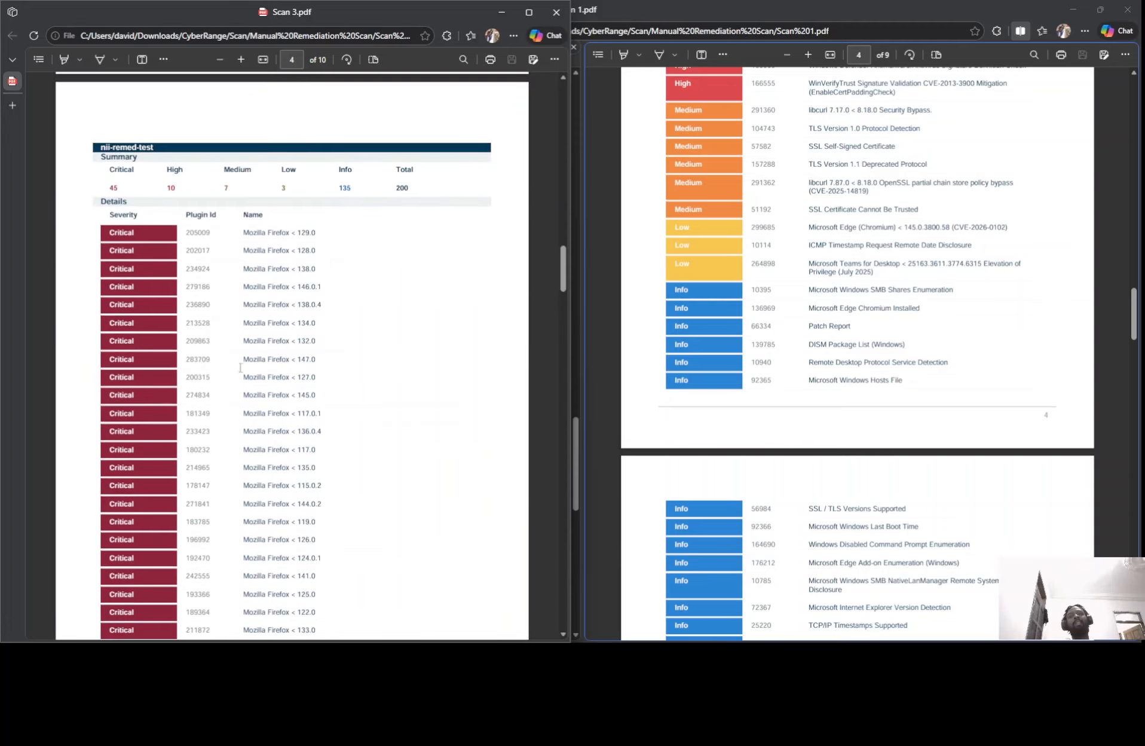
scroll(489, 285, down, 2)
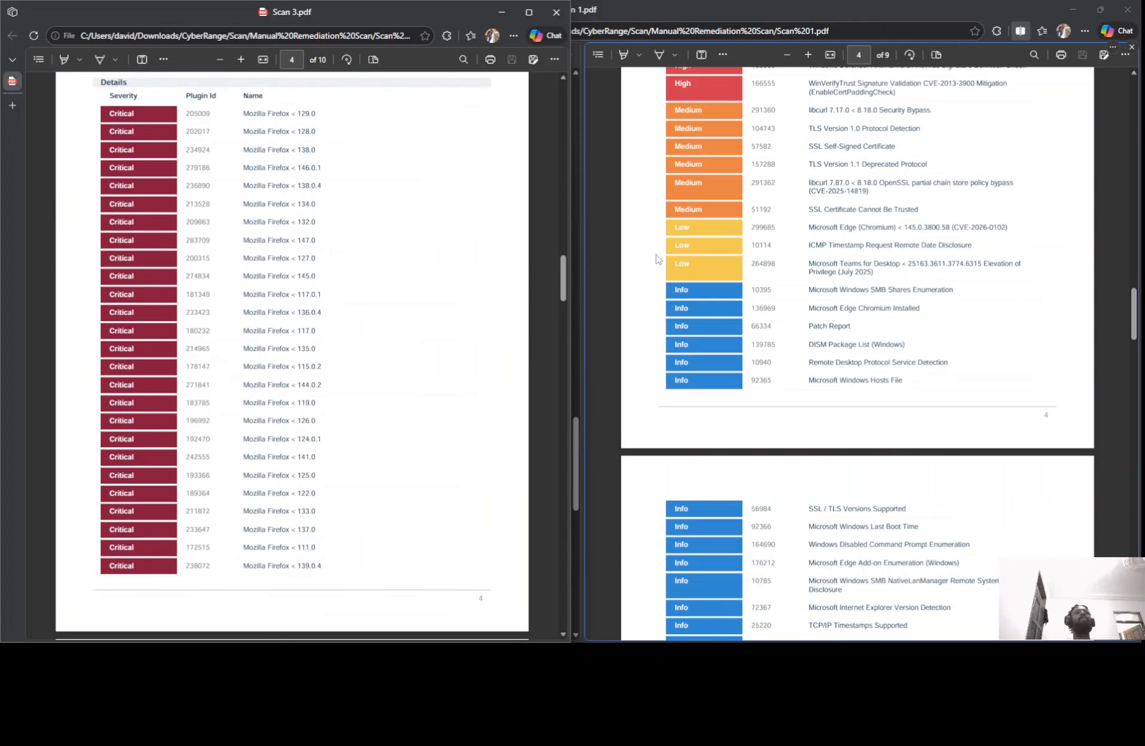
Minimize the PDF report windows and switch back to Tenable to check the Win-11-STIG-test-Nii scan status.
click(501, 12)
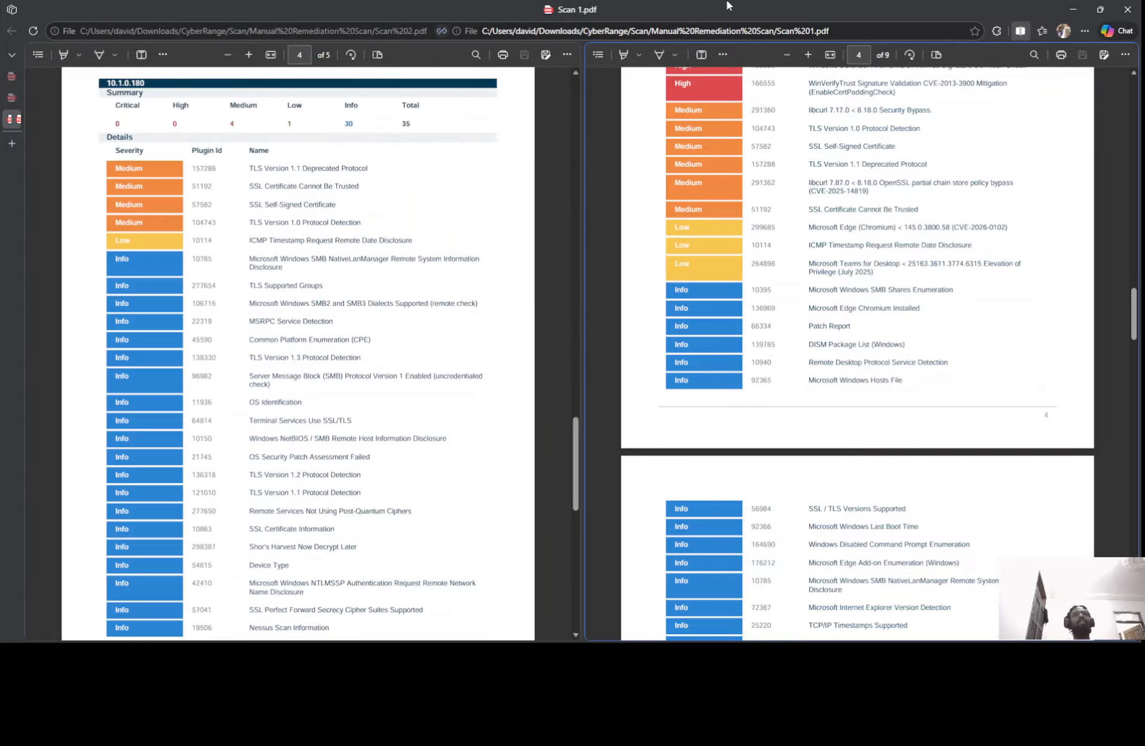
click(1073, 10)
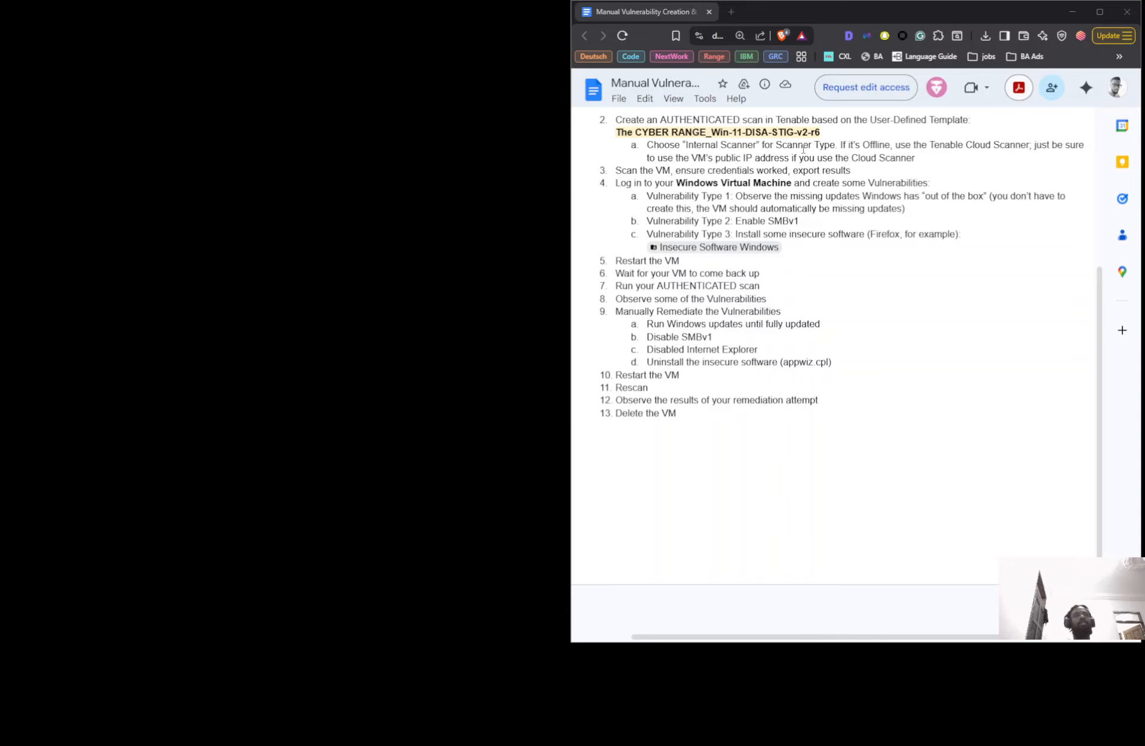
key(alt+Tab)
mouse_move(943, 250)
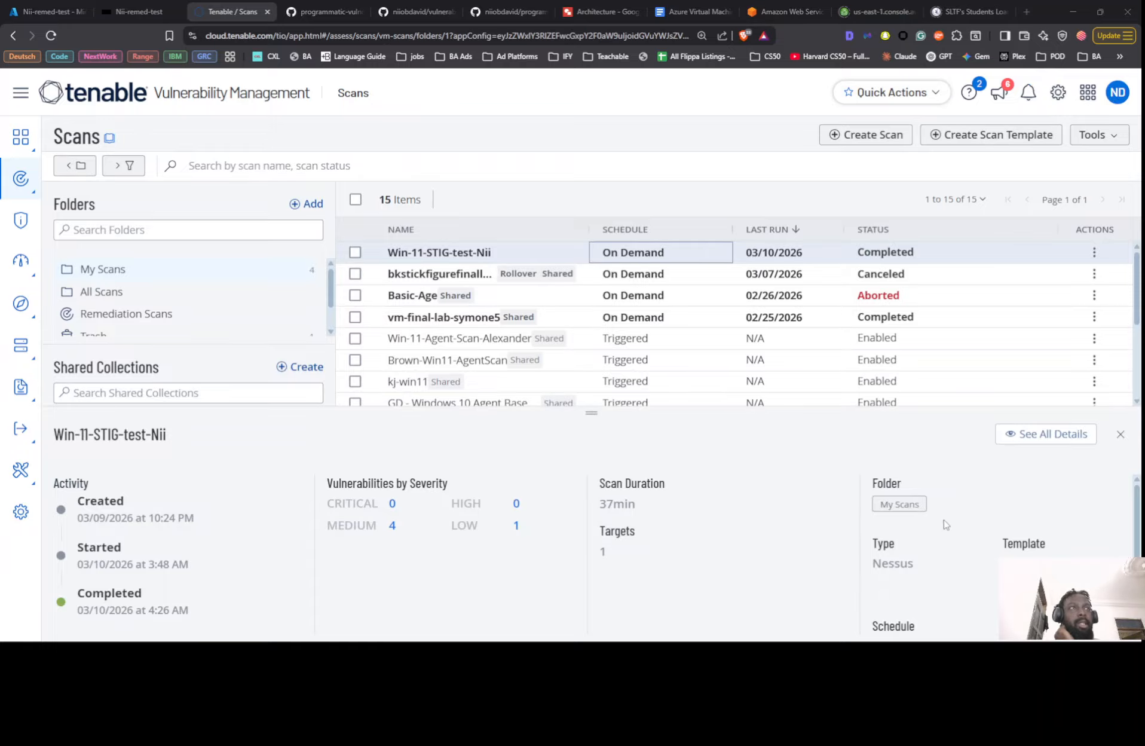
Open the full details of the Win-11-STIG-test-Nii scan and export it as a PDF executive summary.
click(801, 273)
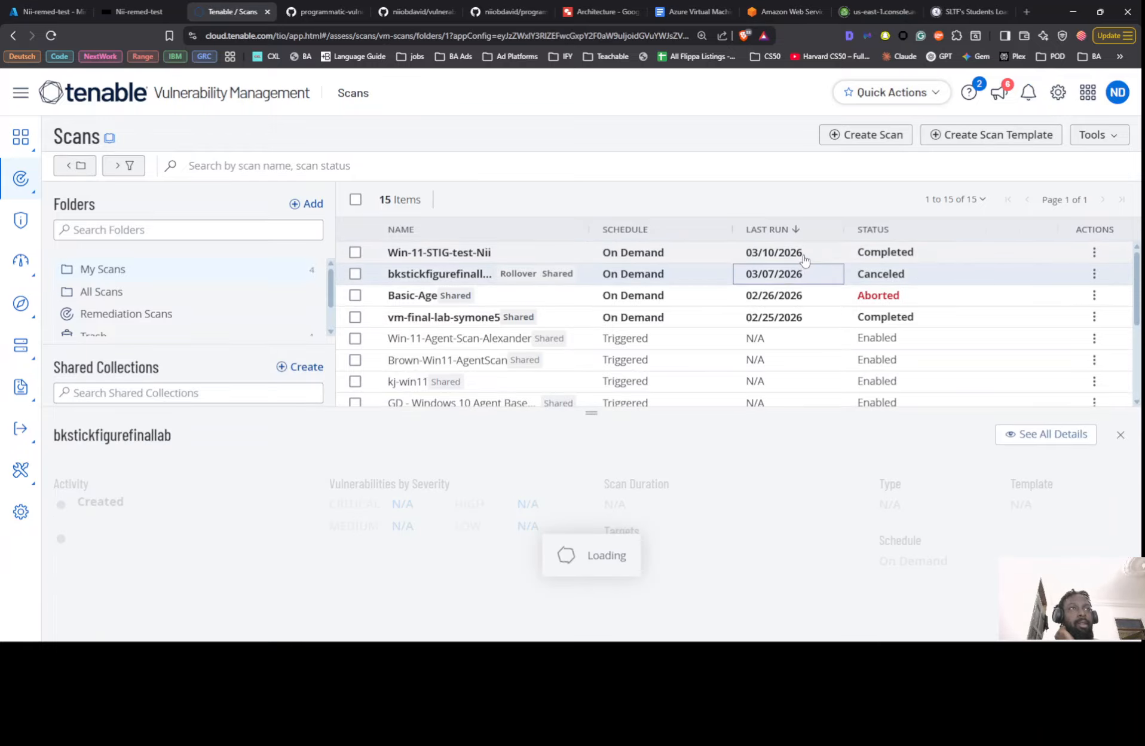
click(804, 257)
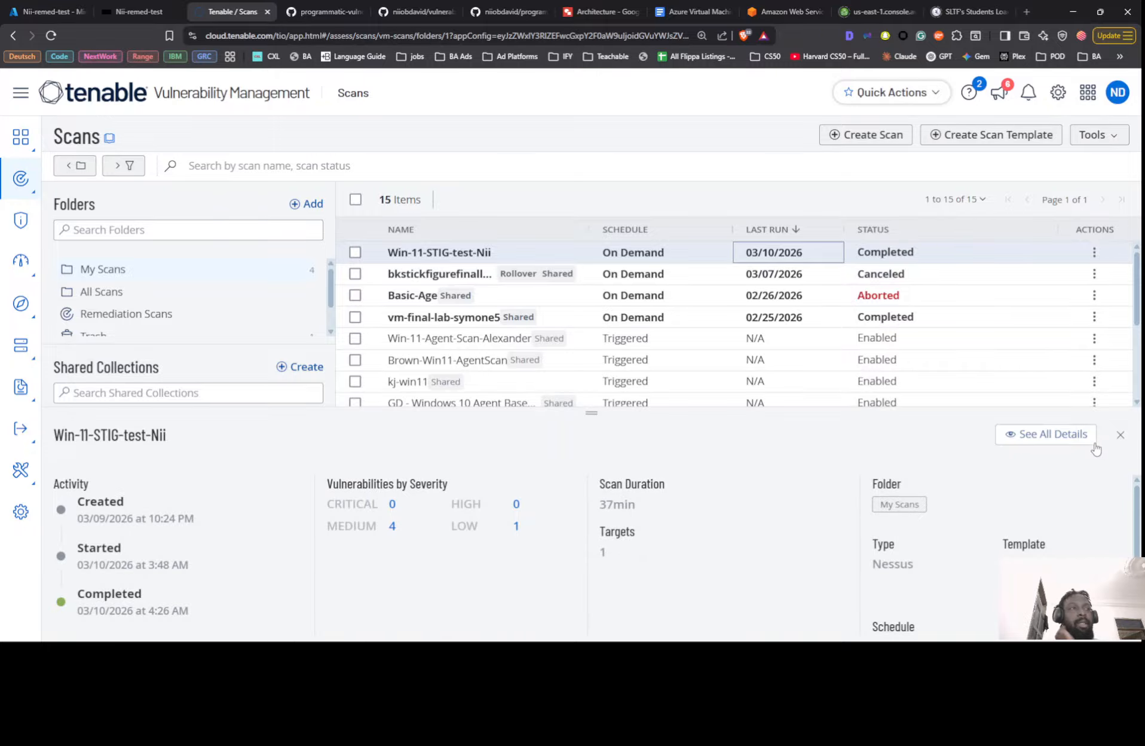
click(1061, 438)
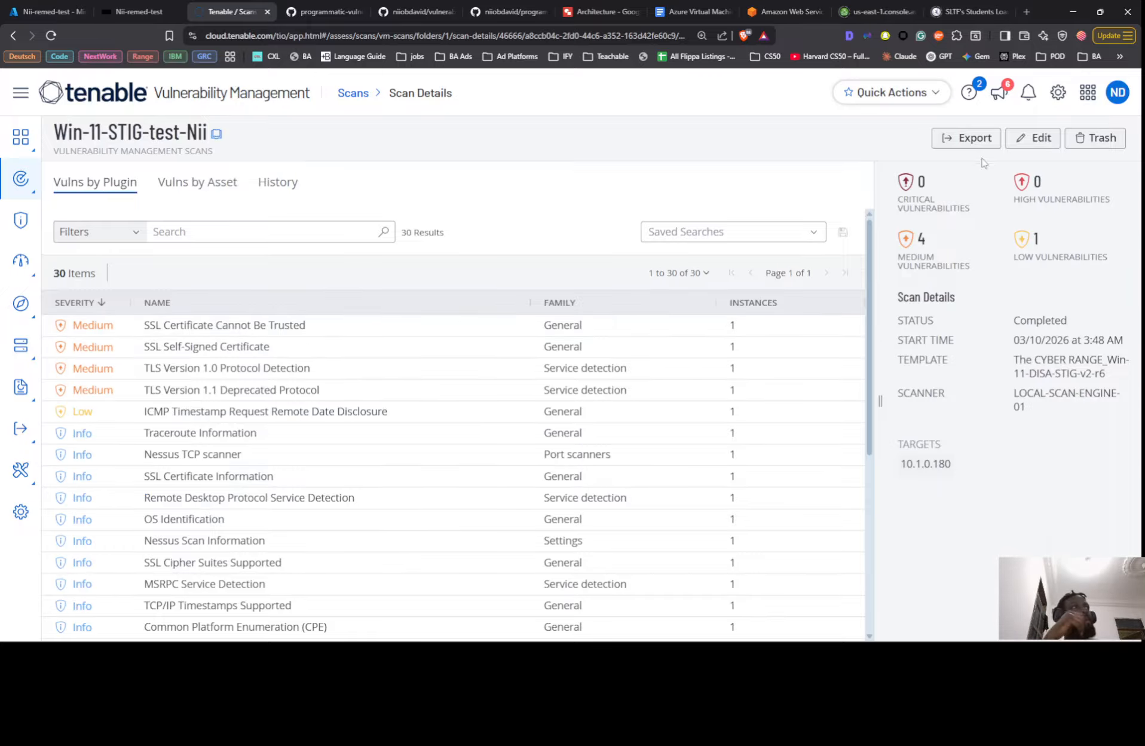
click(970, 138)
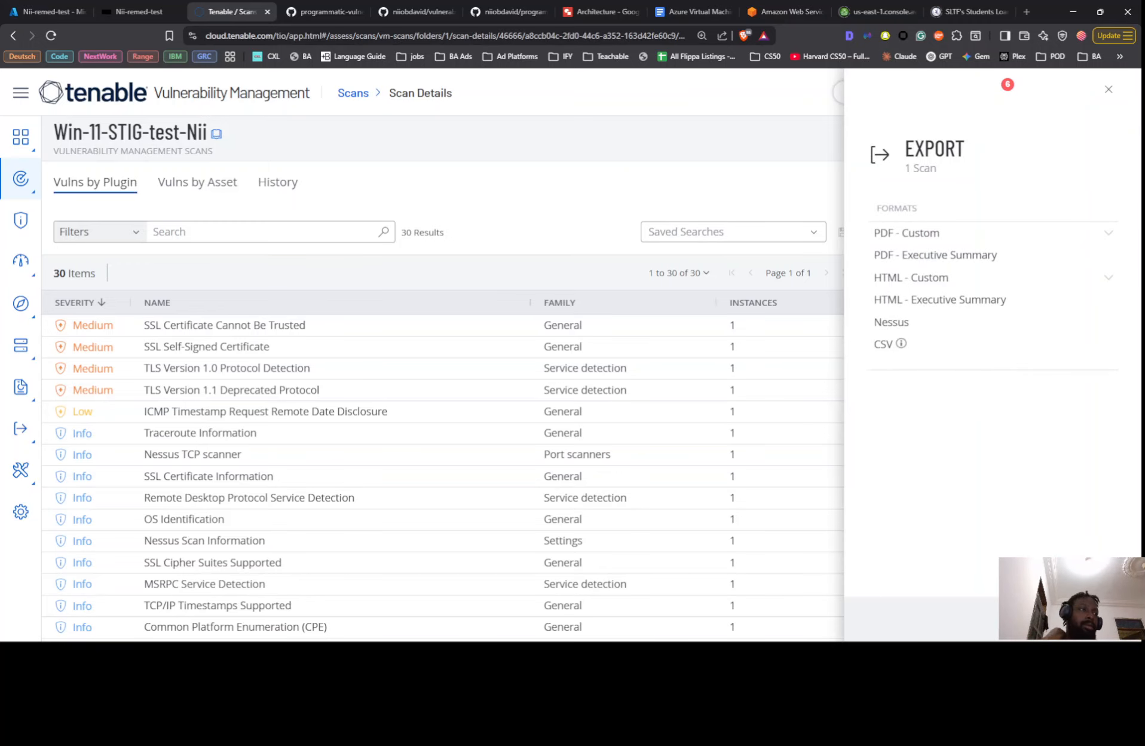
click(951, 257)
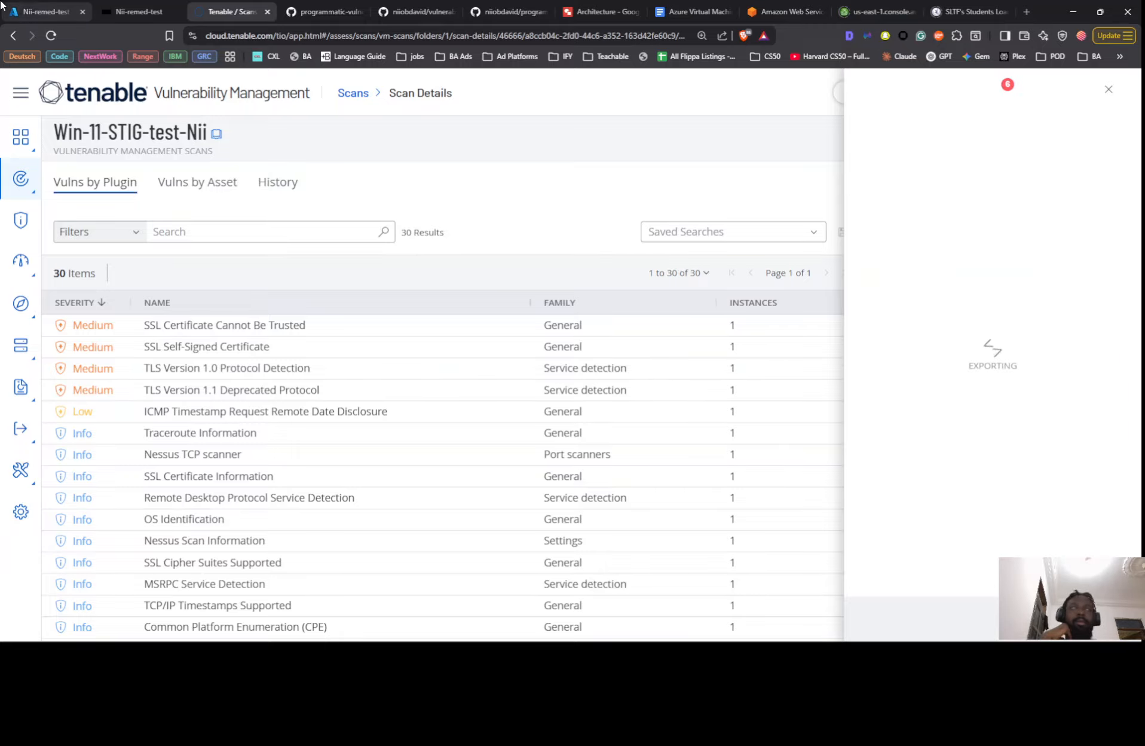
Check the Azure Bastion page and the Nii-remed-test remote desktop connection during the export, then return to Tenable.
click(58, 9)
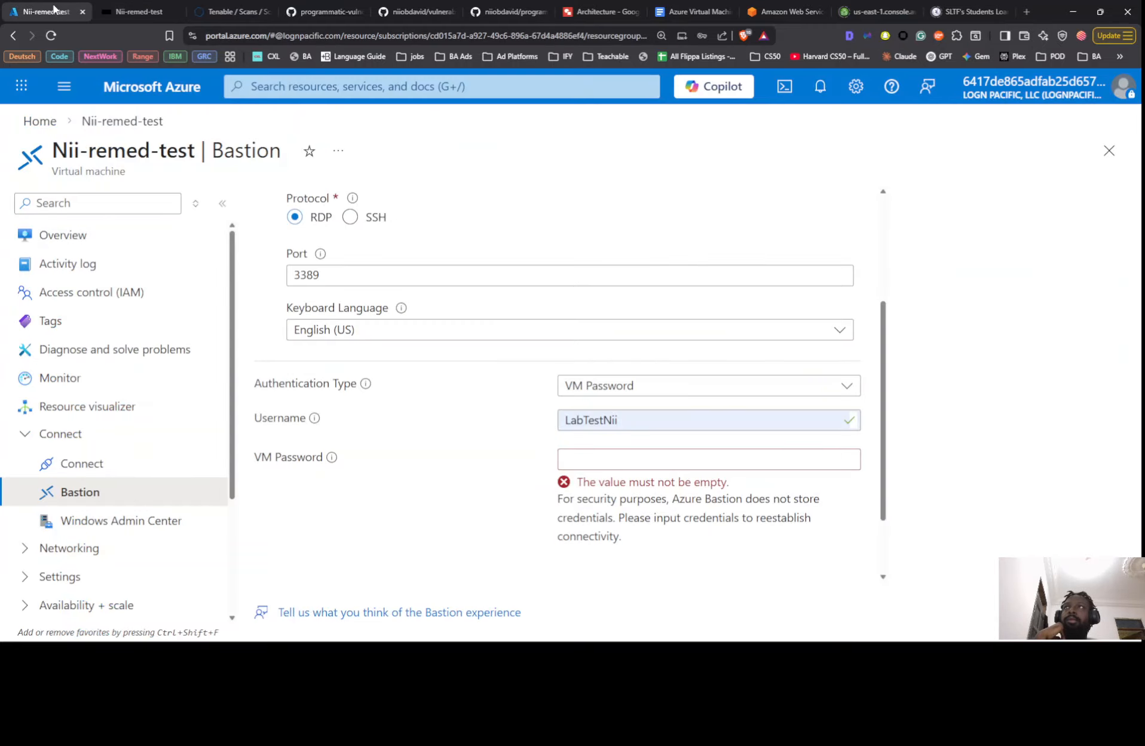
click(125, 6)
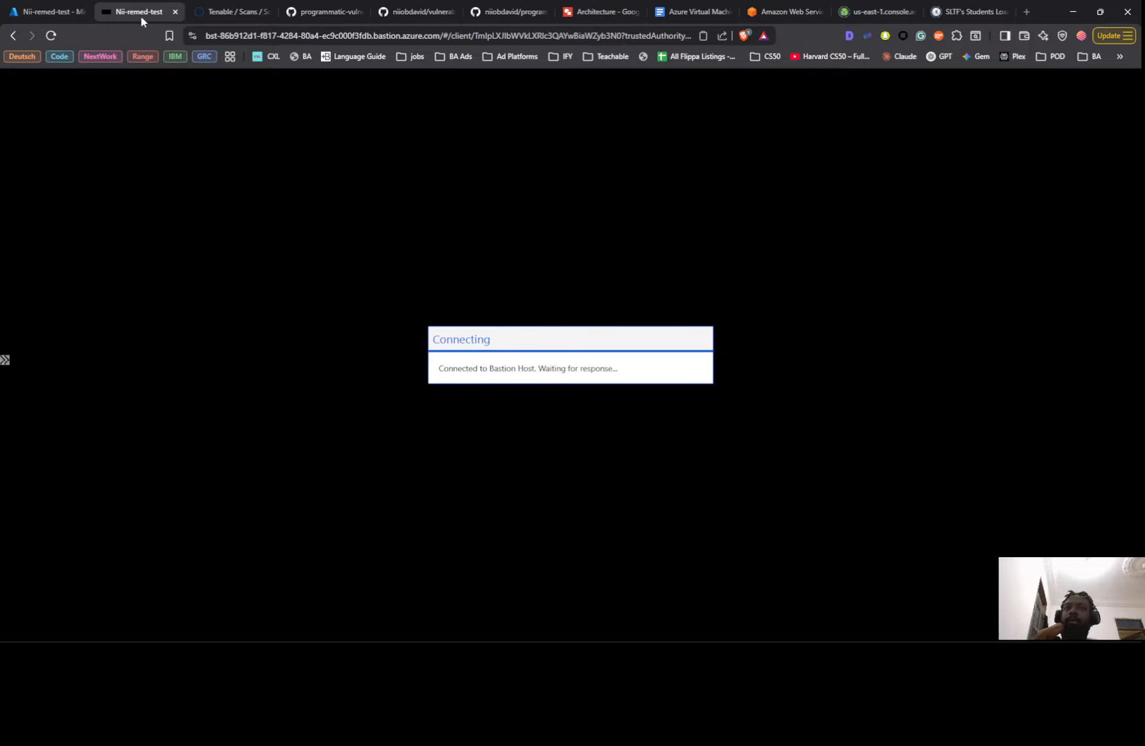
click(211, 11)
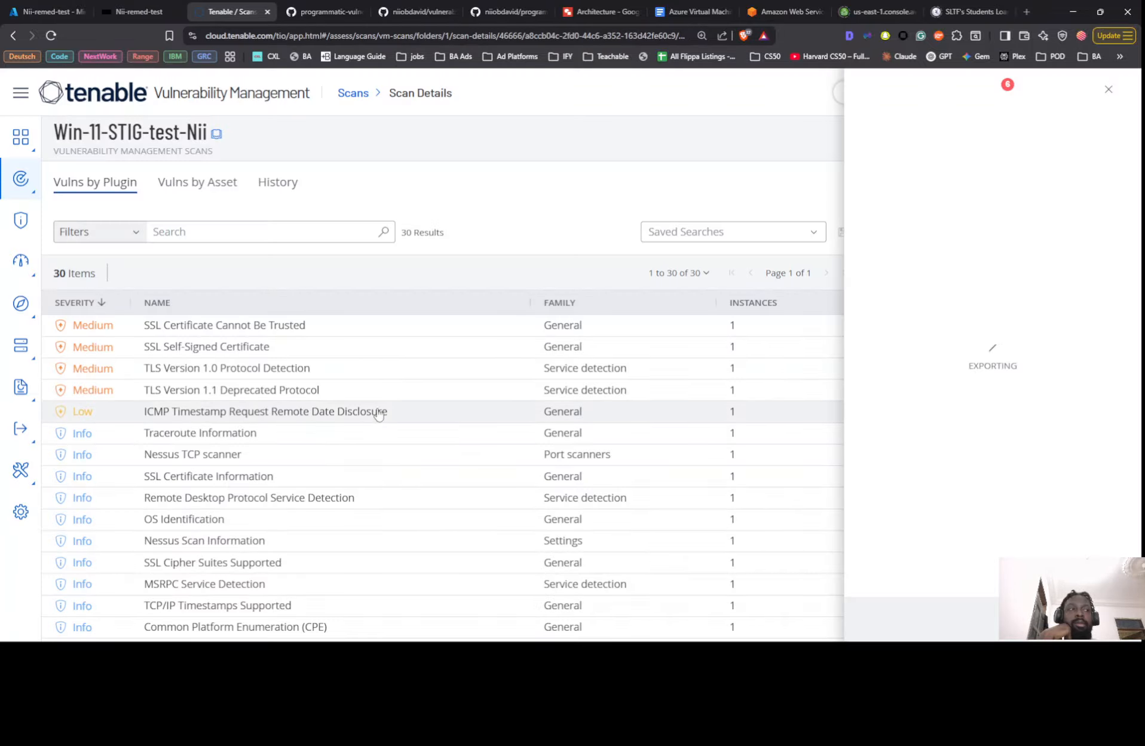
click(140, 11)
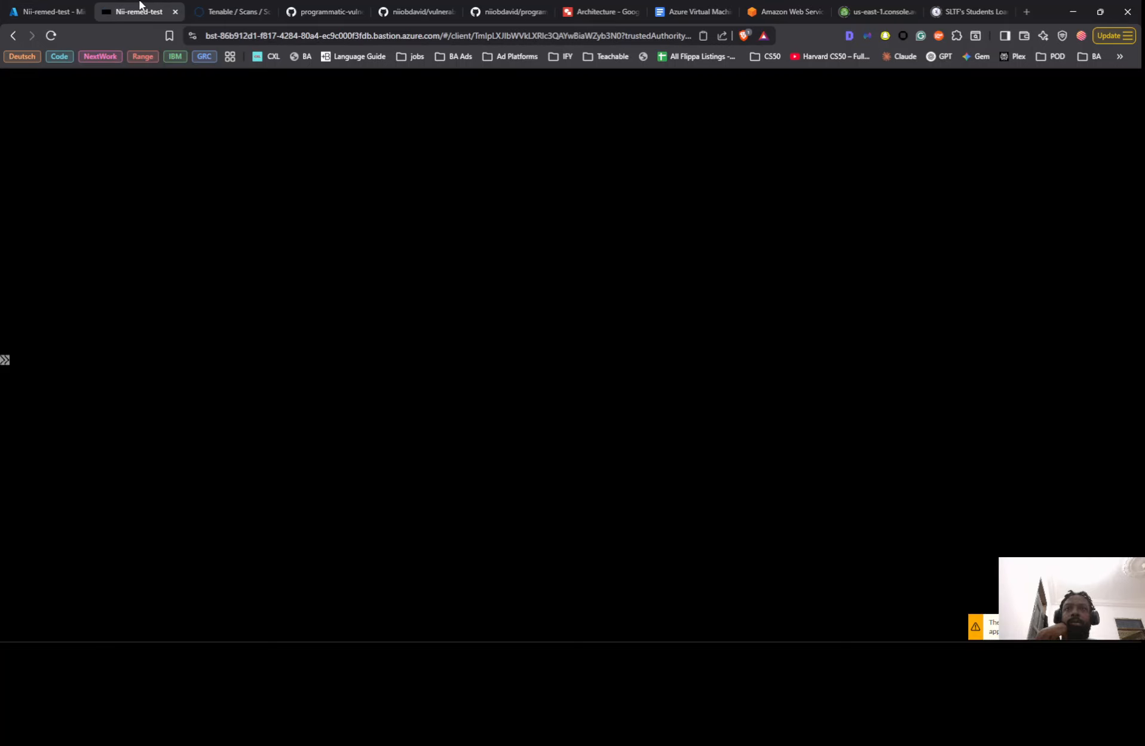
click(222, 7)
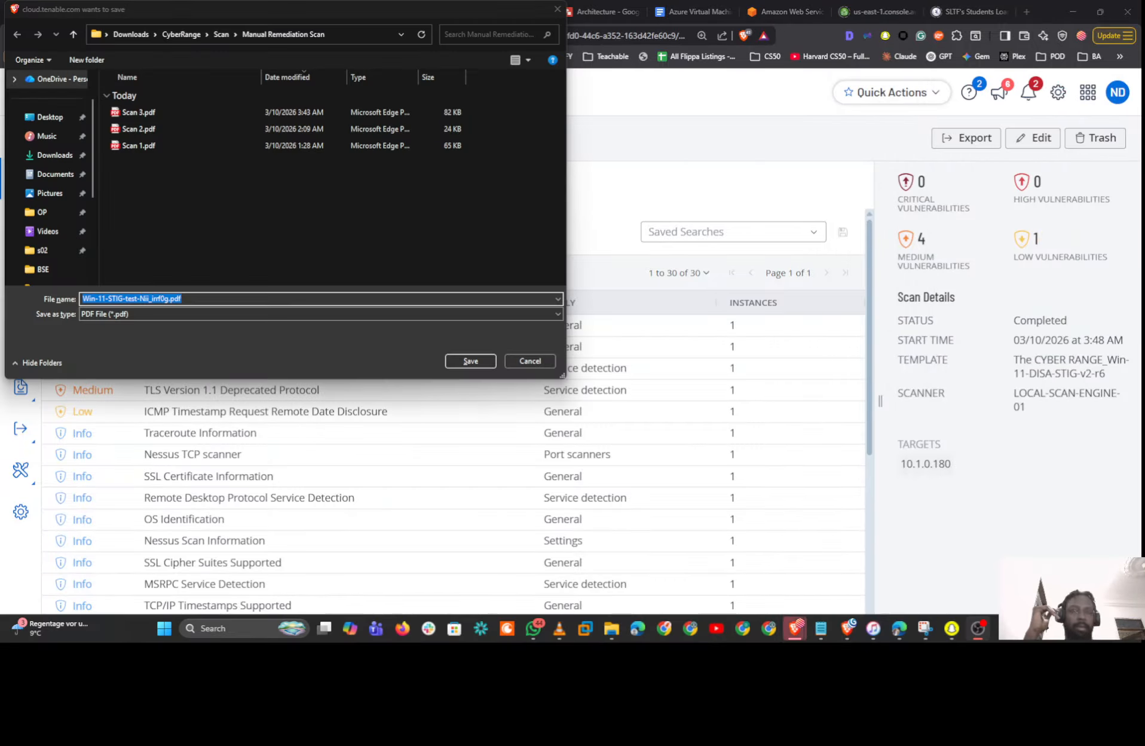
Save the exported report as Scan 4.pdf in the Manual Remediation Scan folder.
click(161, 113)
click(108, 302)
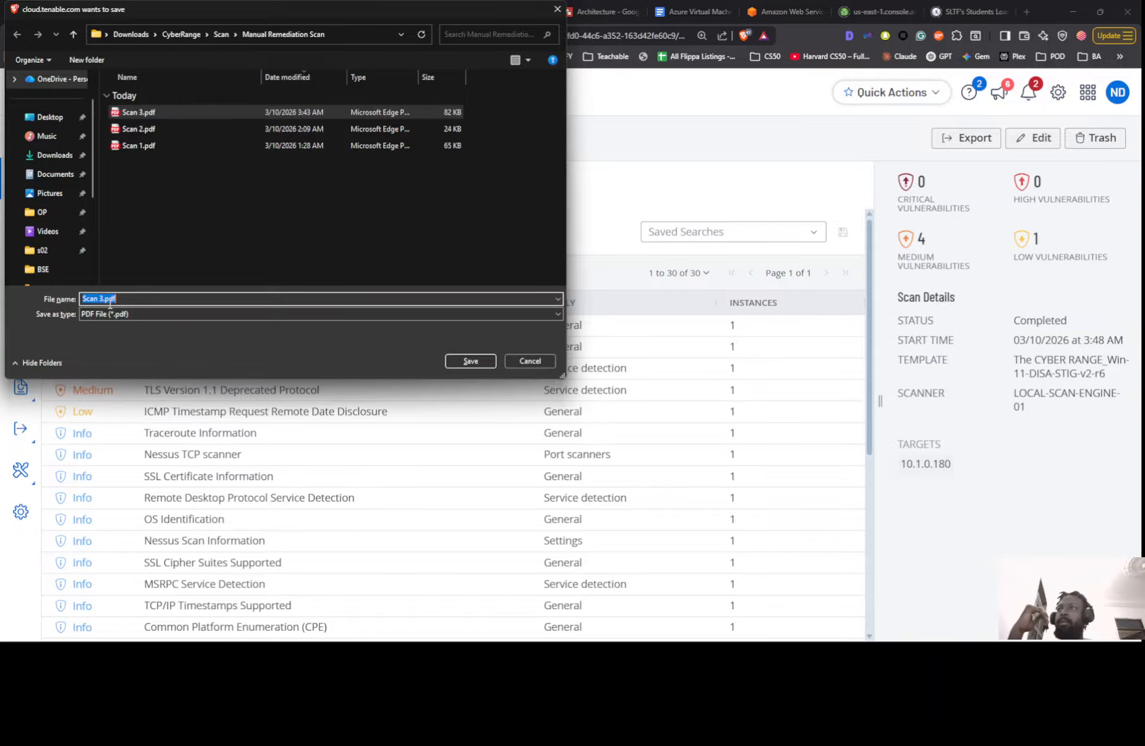
click(110, 304)
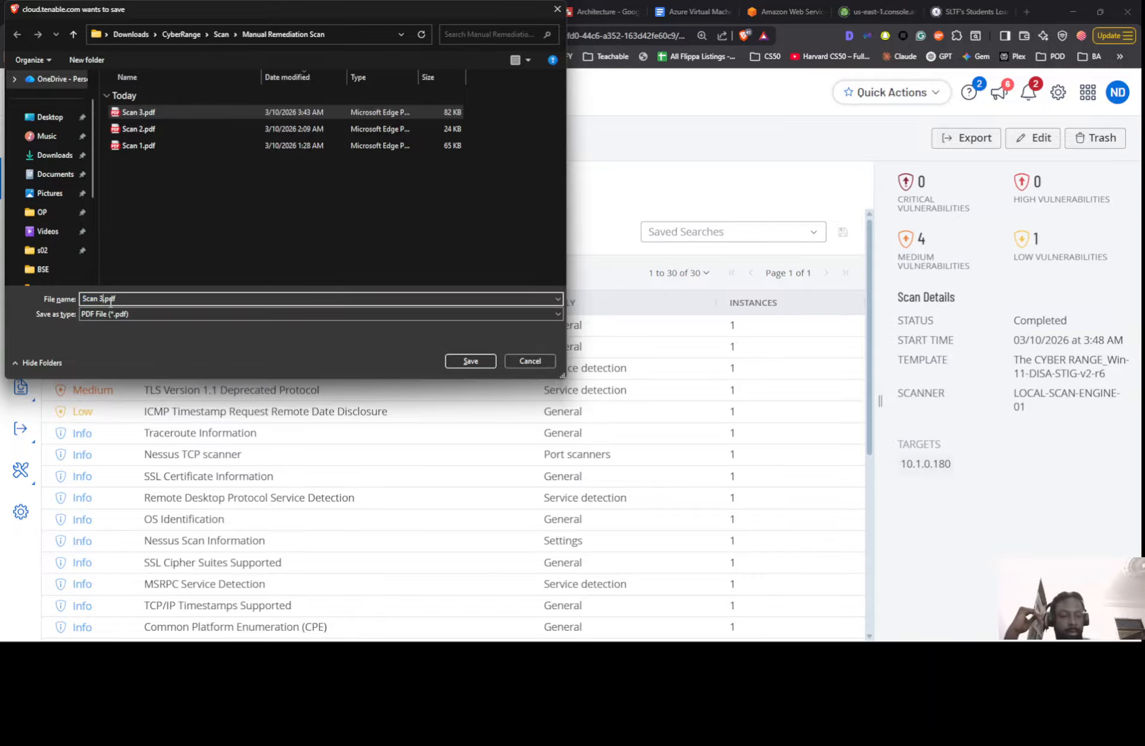
key(BackSpace)
text(4)
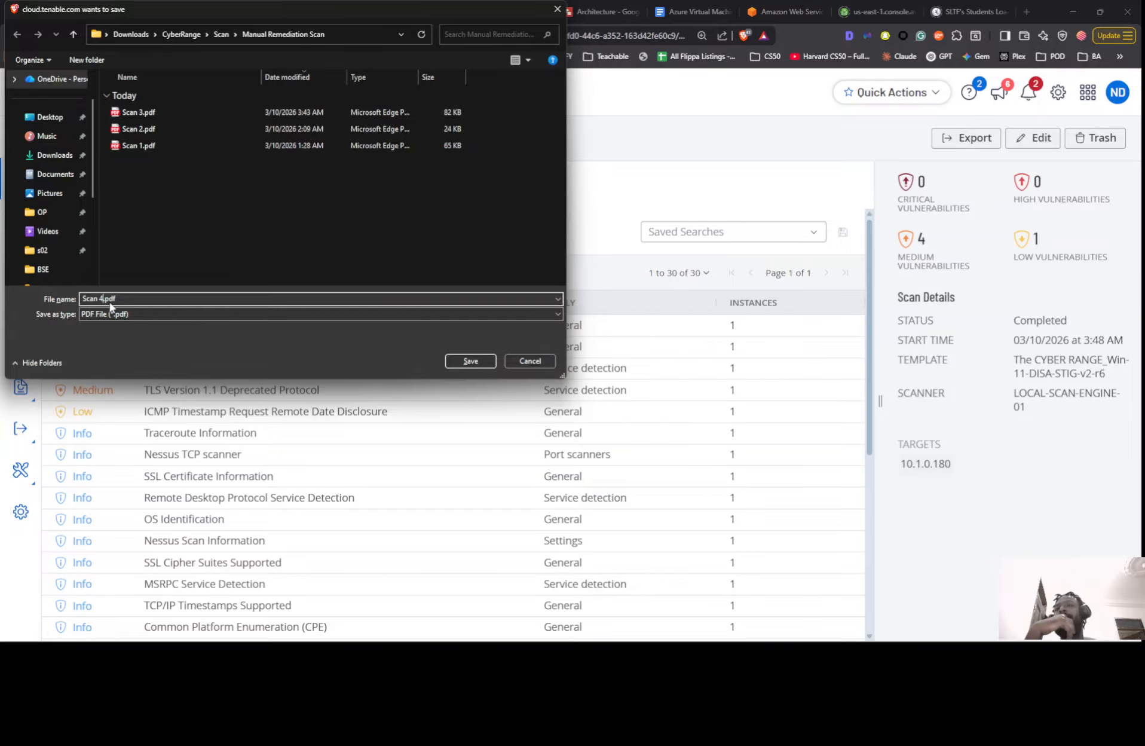
click(478, 361)
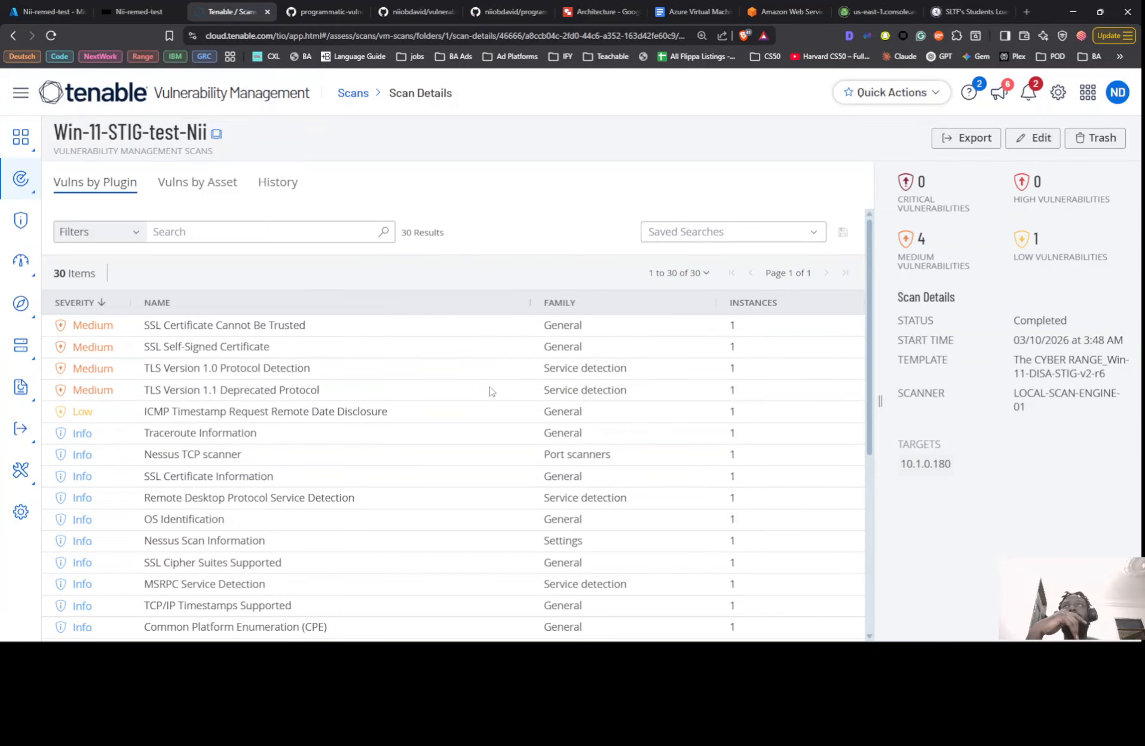
Try to reconnect the Nii-remed-test remote desktop session and open the VM's Bastion connection page from its overview in Azure.
click(122, 13)
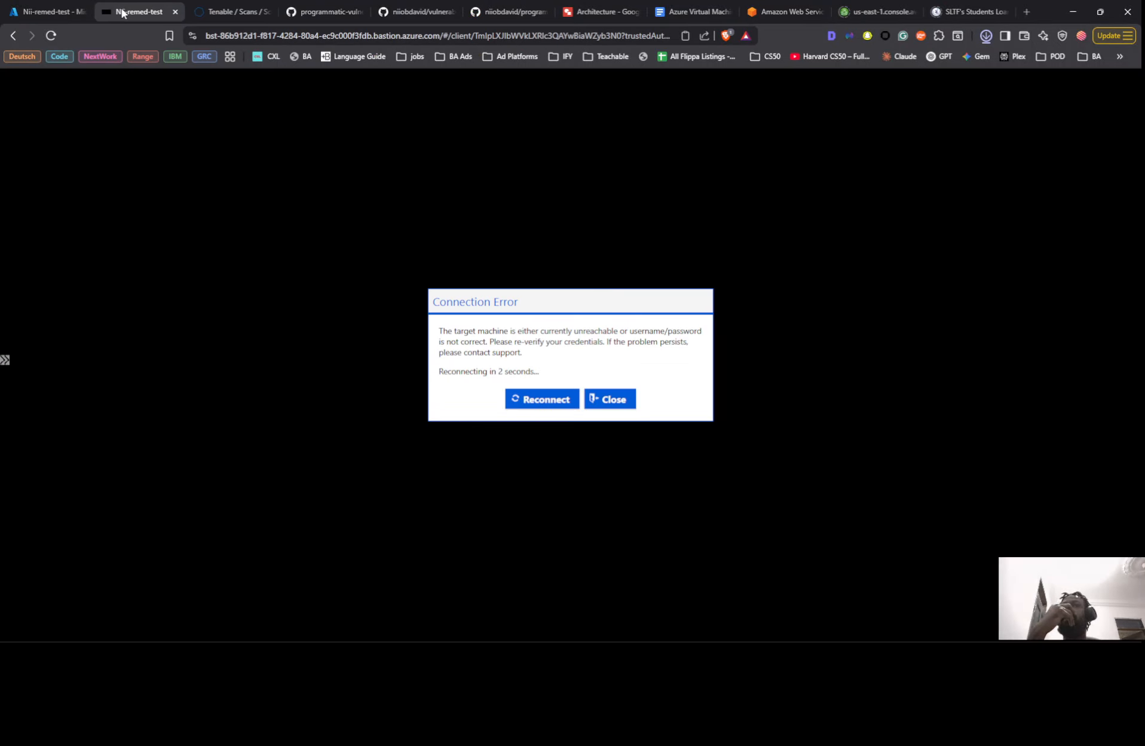
click(531, 400)
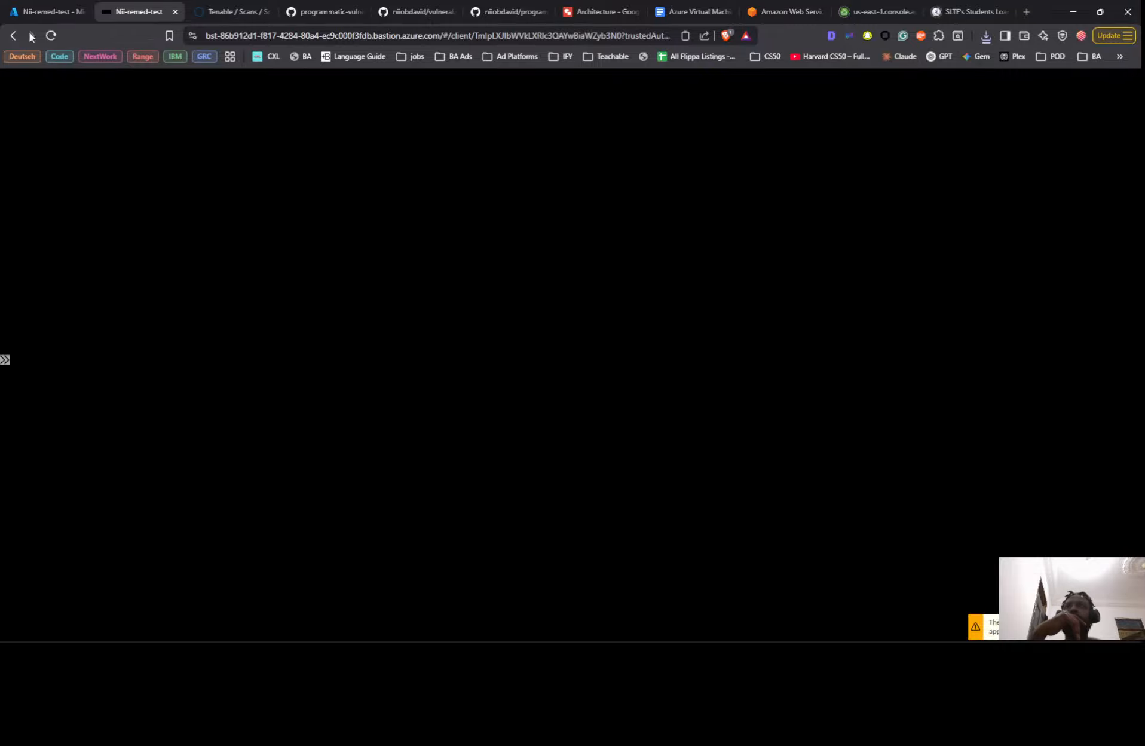
click(42, 7)
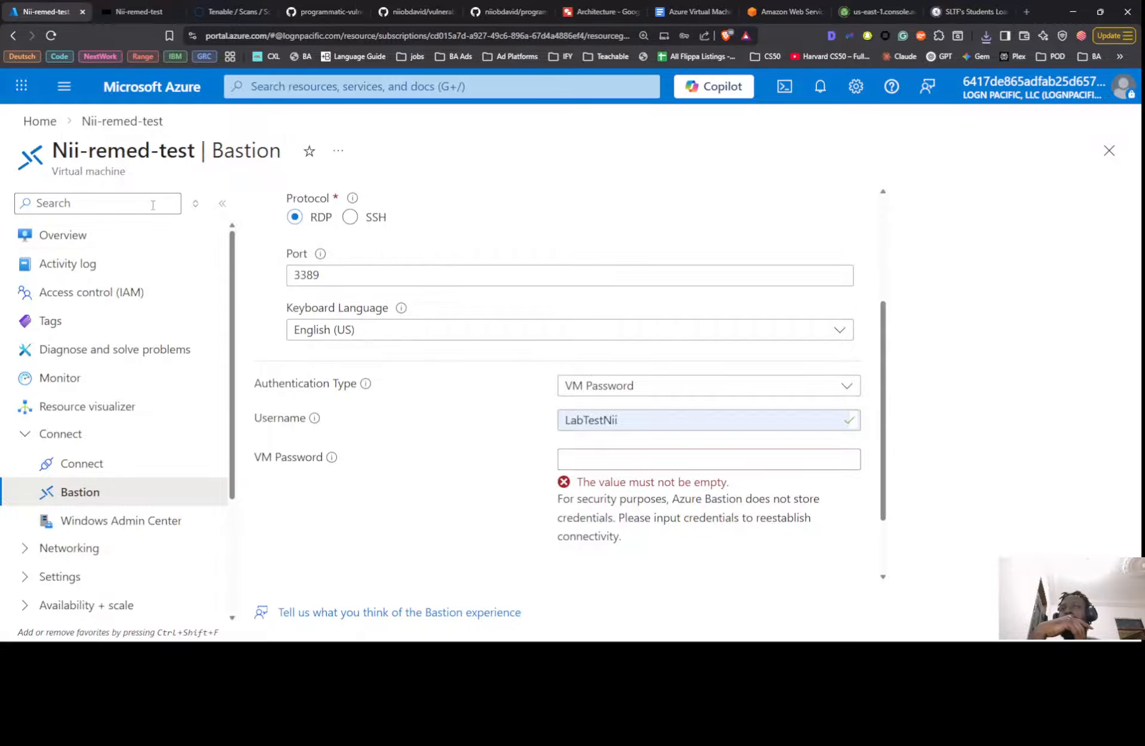
click(128, 234)
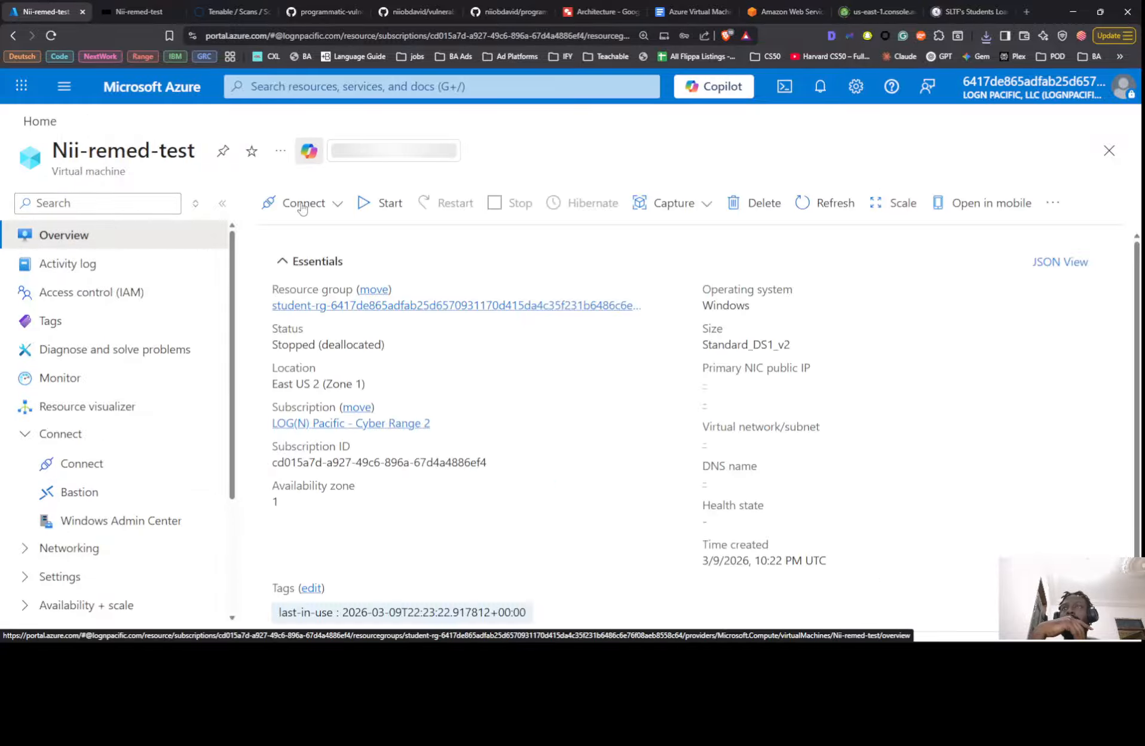
click(307, 199)
click(312, 260)
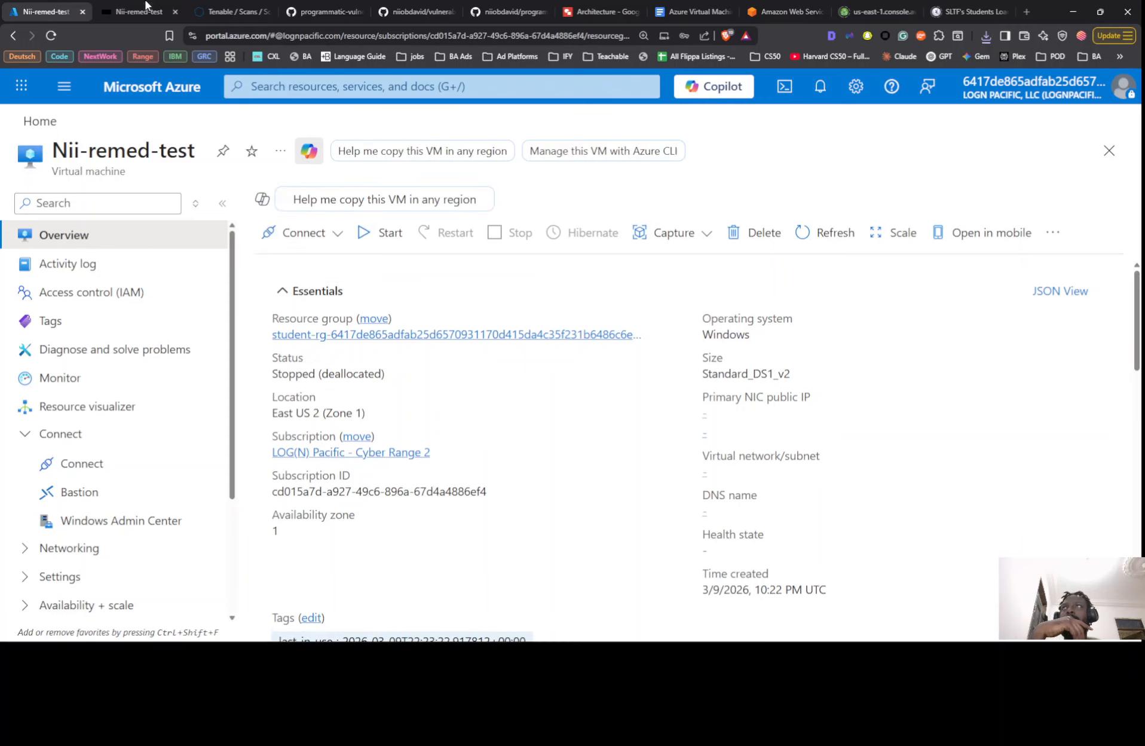
click(134, 5)
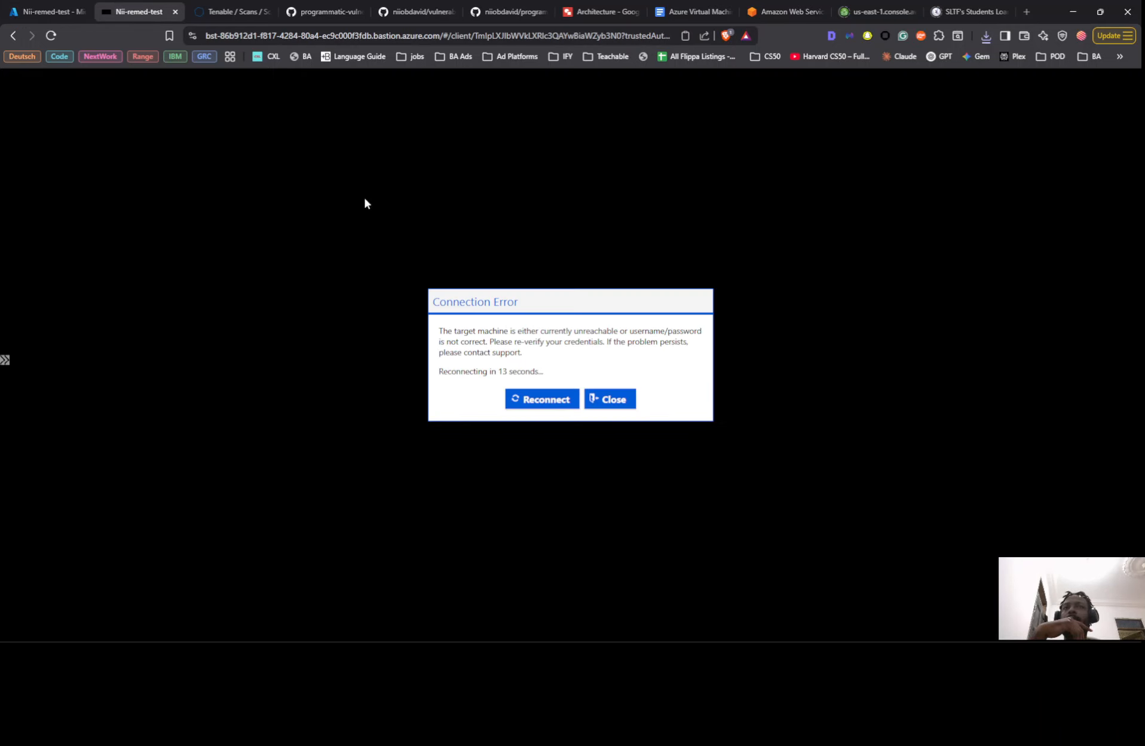
click(540, 399)
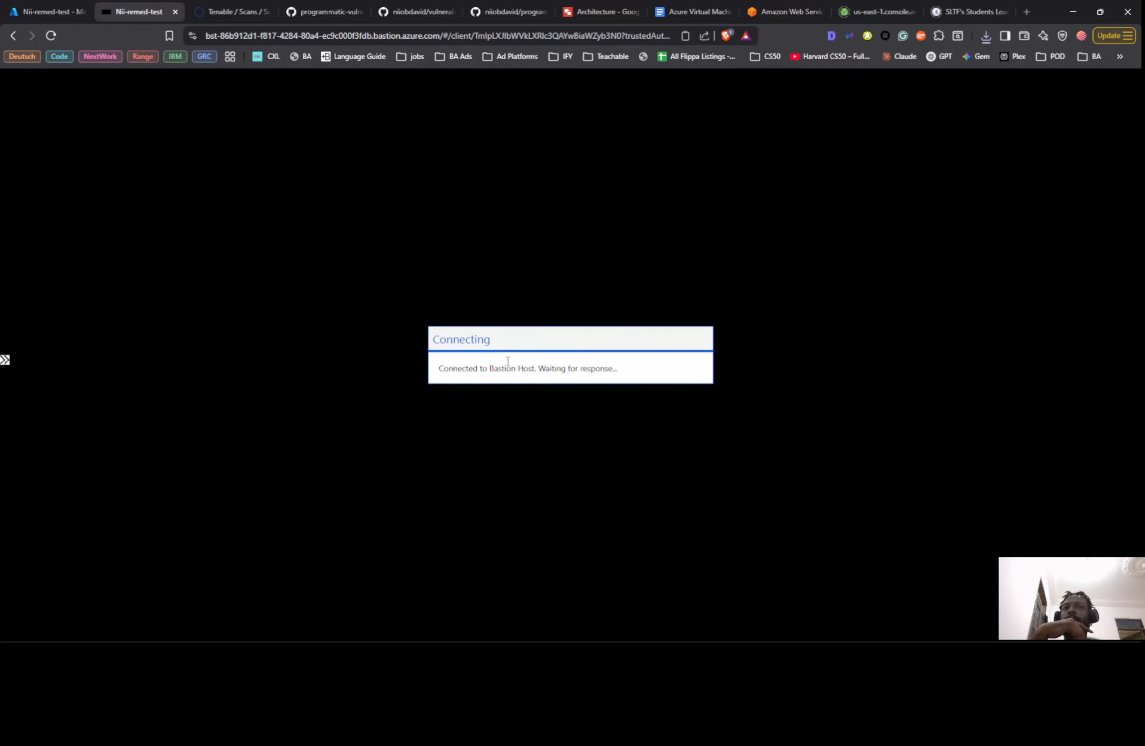
Enter the VM password in Bastion to connect to Nii-remed-test in a new browser tab, and close the old remote session.
click(63, 15)
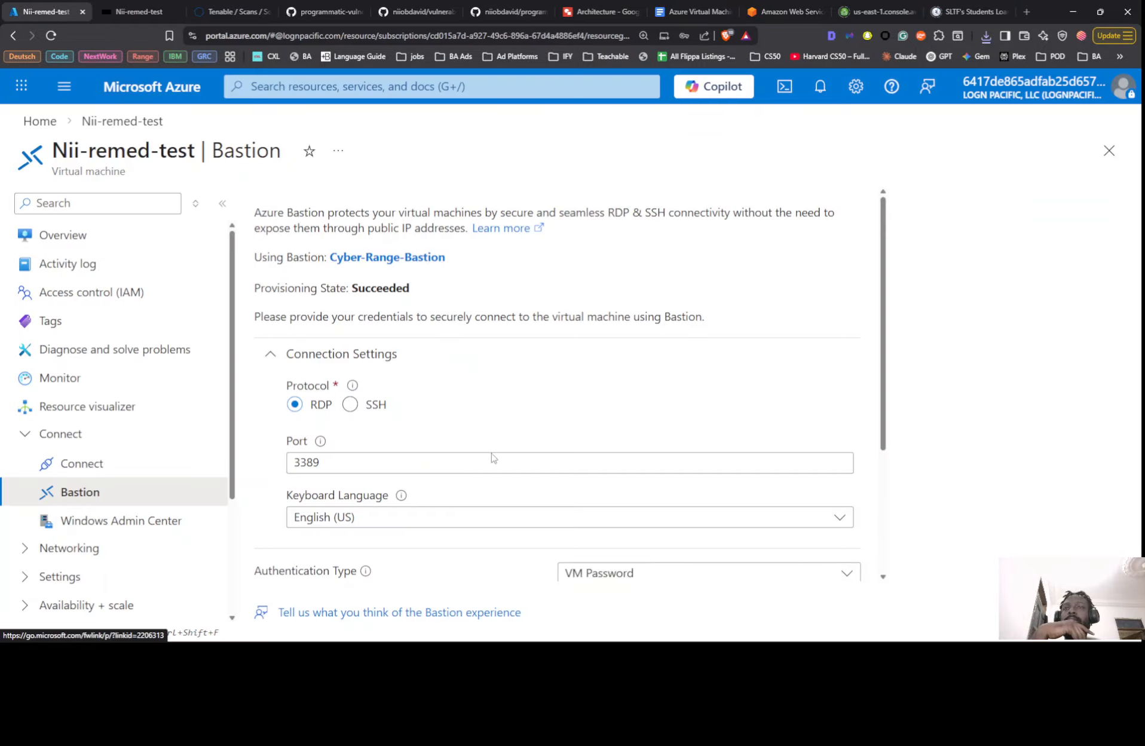
scroll(493, 459, down, 3)
click(622, 459)
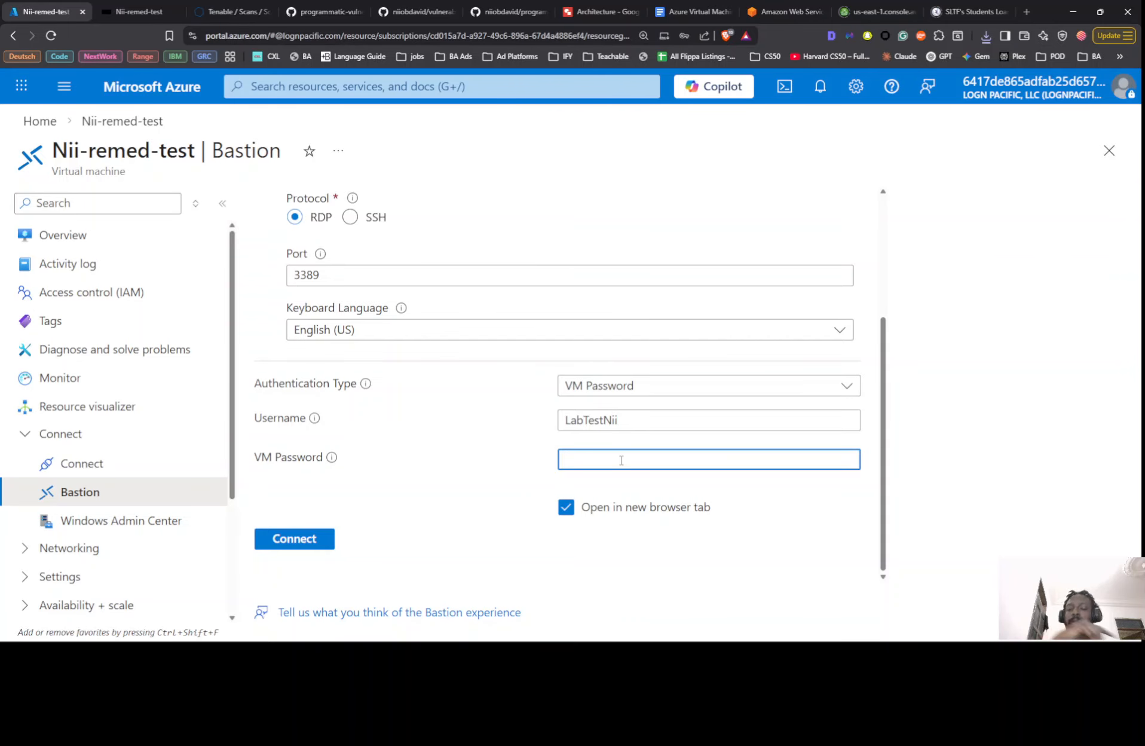
key(super+v)
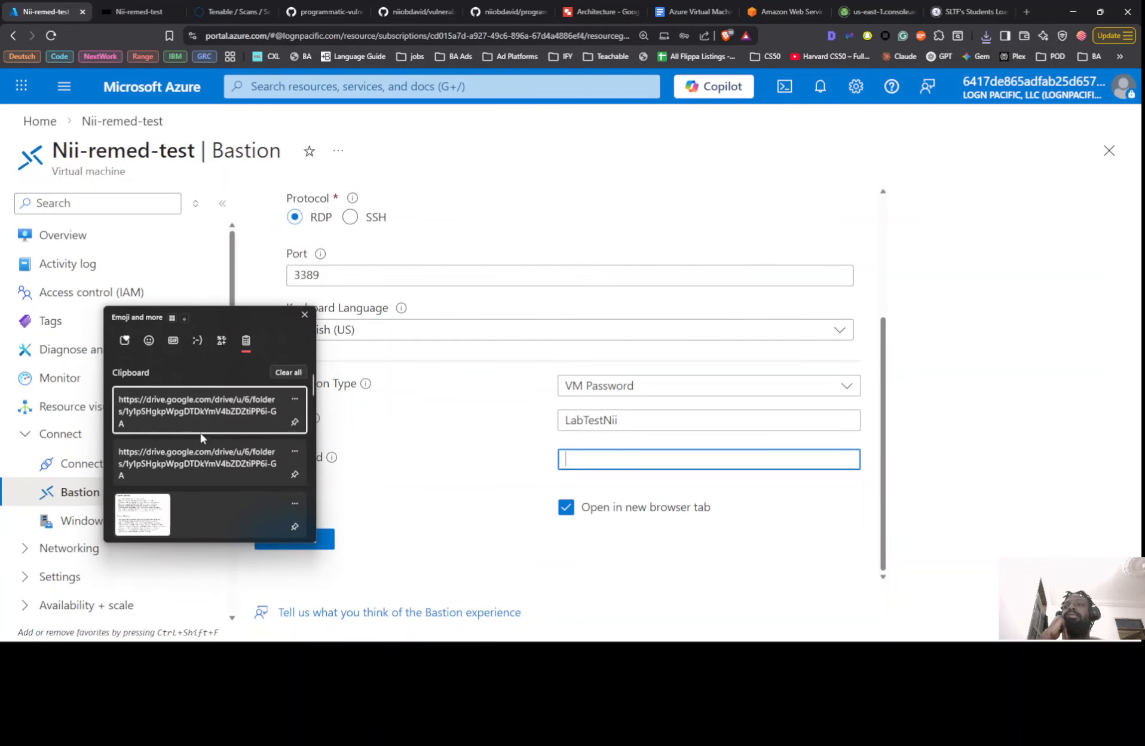
scroll(191, 495, down, 10)
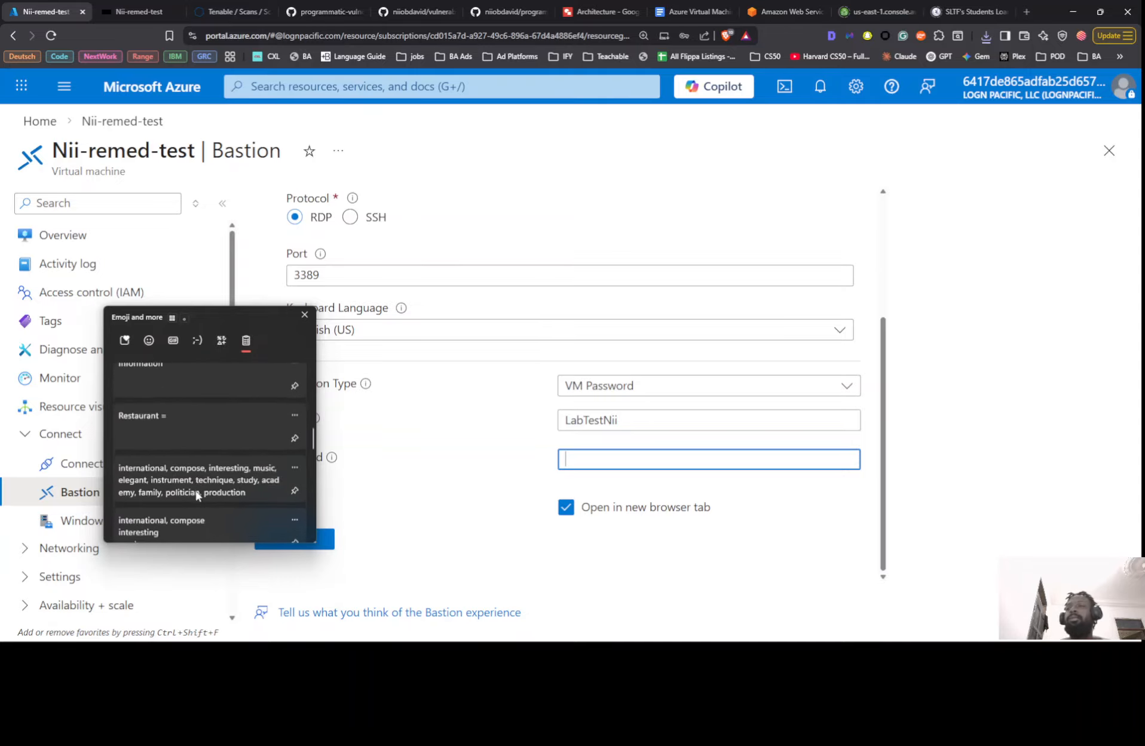
scroll(191, 505, down, 5)
click(188, 477)
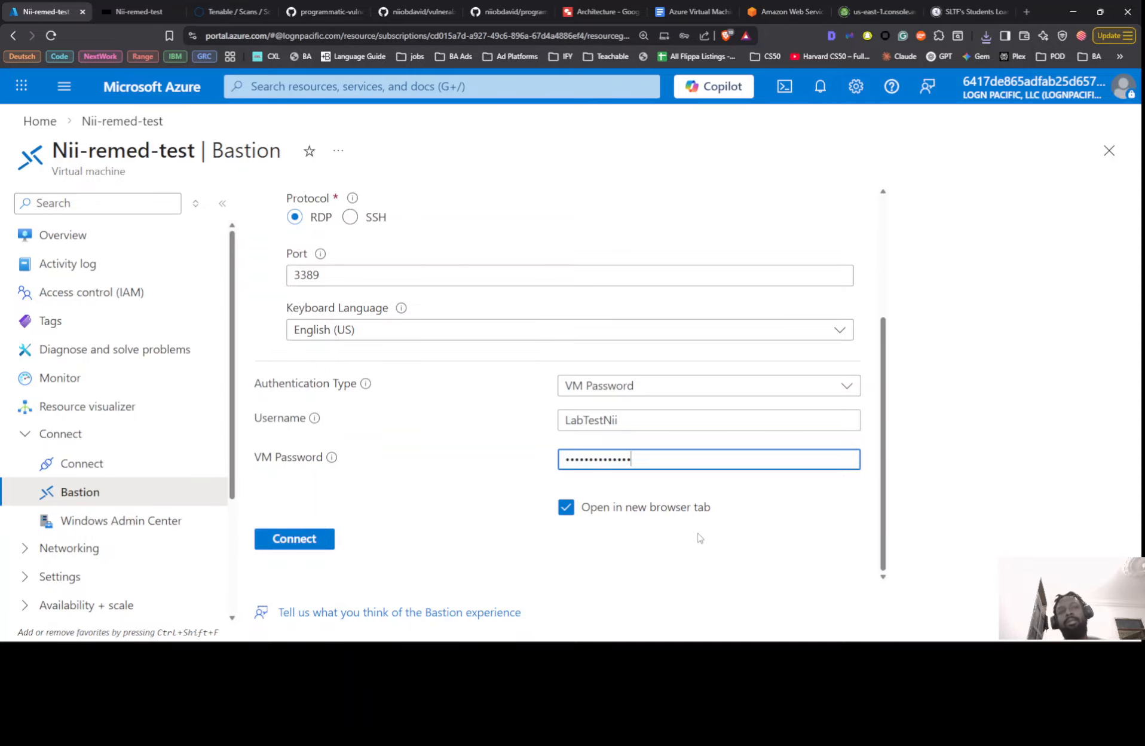
click(306, 538)
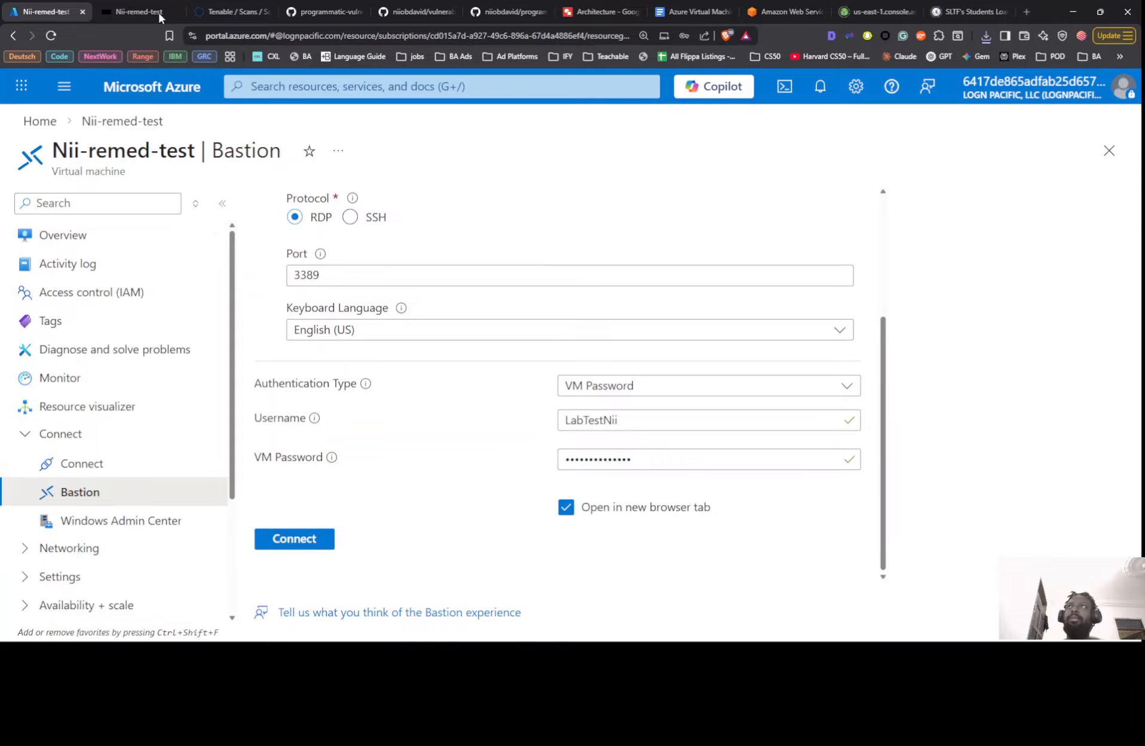
click(208, 9)
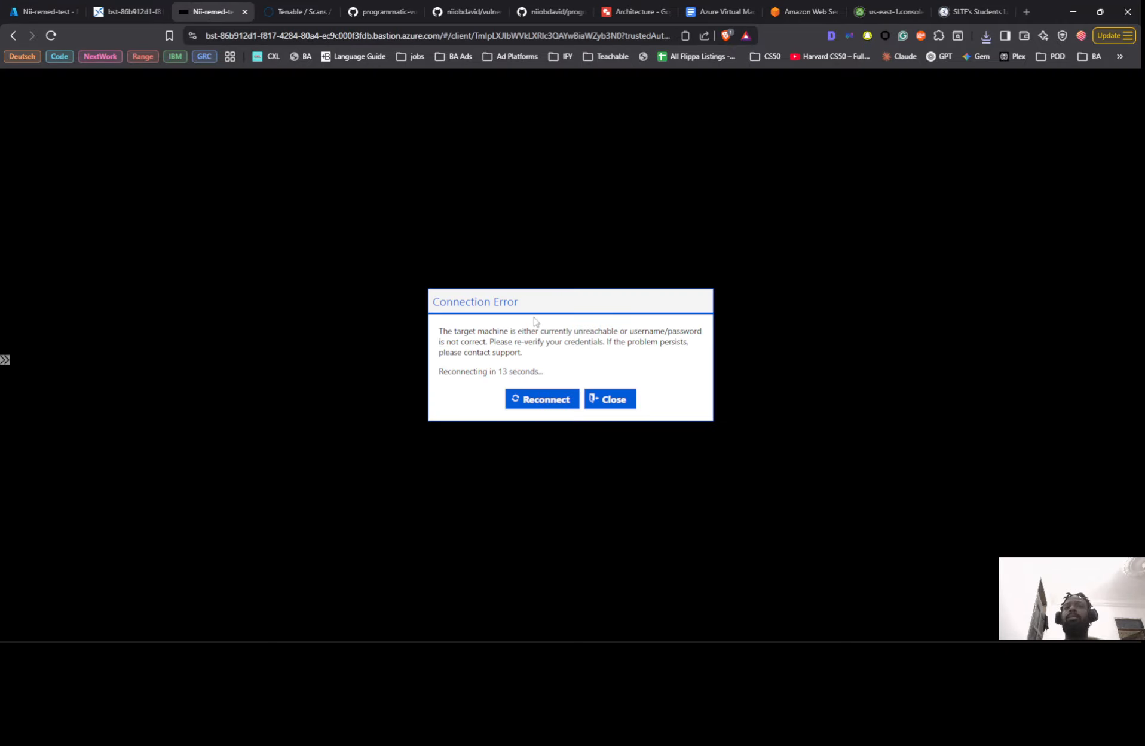
click(611, 397)
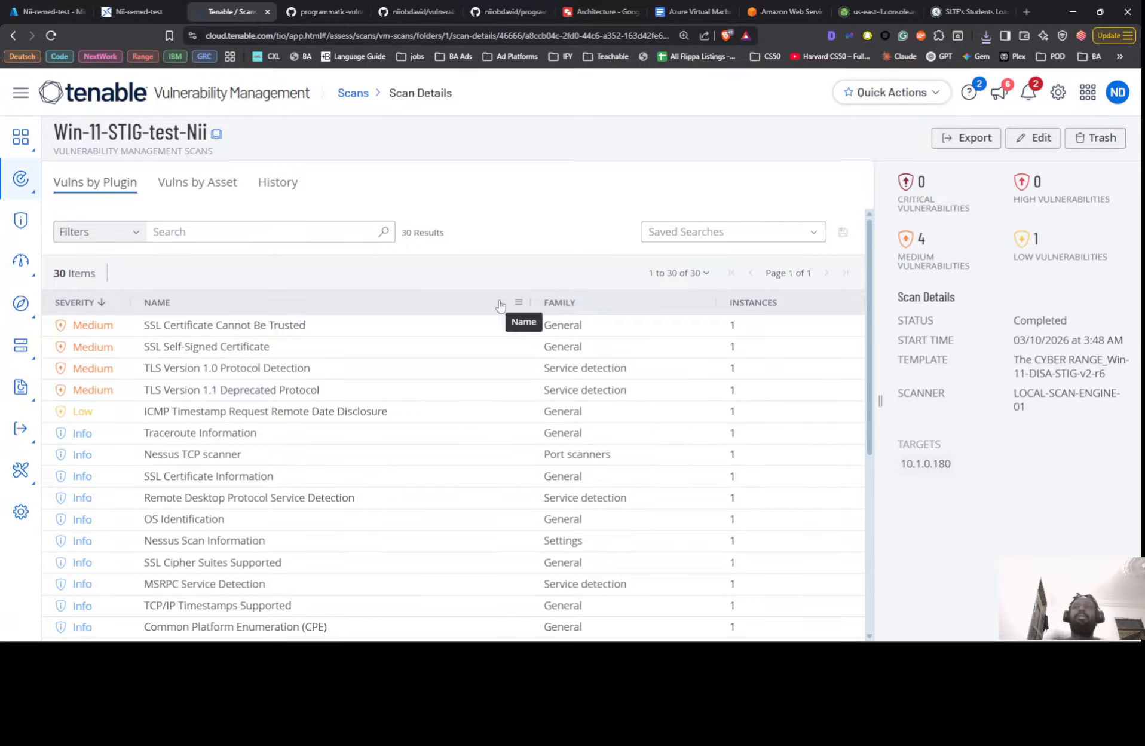
Check the run history of the Win-11-STIG-test-Nii scan in Tenable, then the new Nii-remed-test remote desktop session.
click(287, 183)
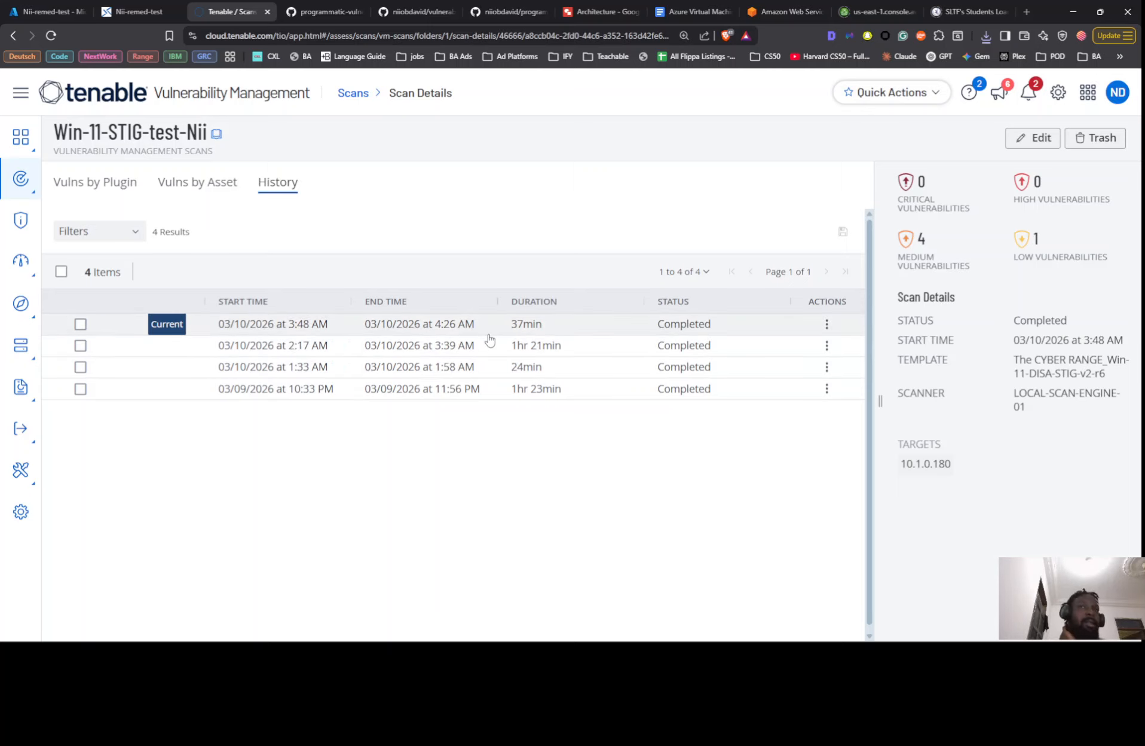
click(48, 5)
click(142, 11)
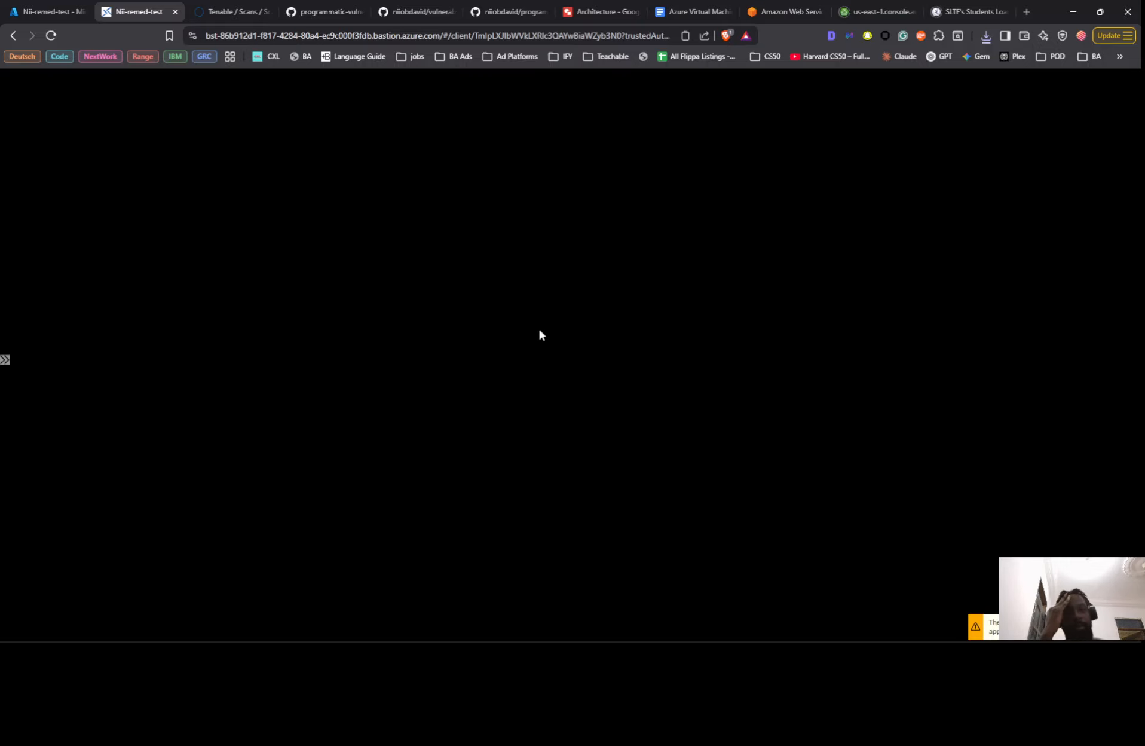
Start the Nii-remed-test virtual machine from its Azure overview, then return to its remote desktop session.
click(59, 9)
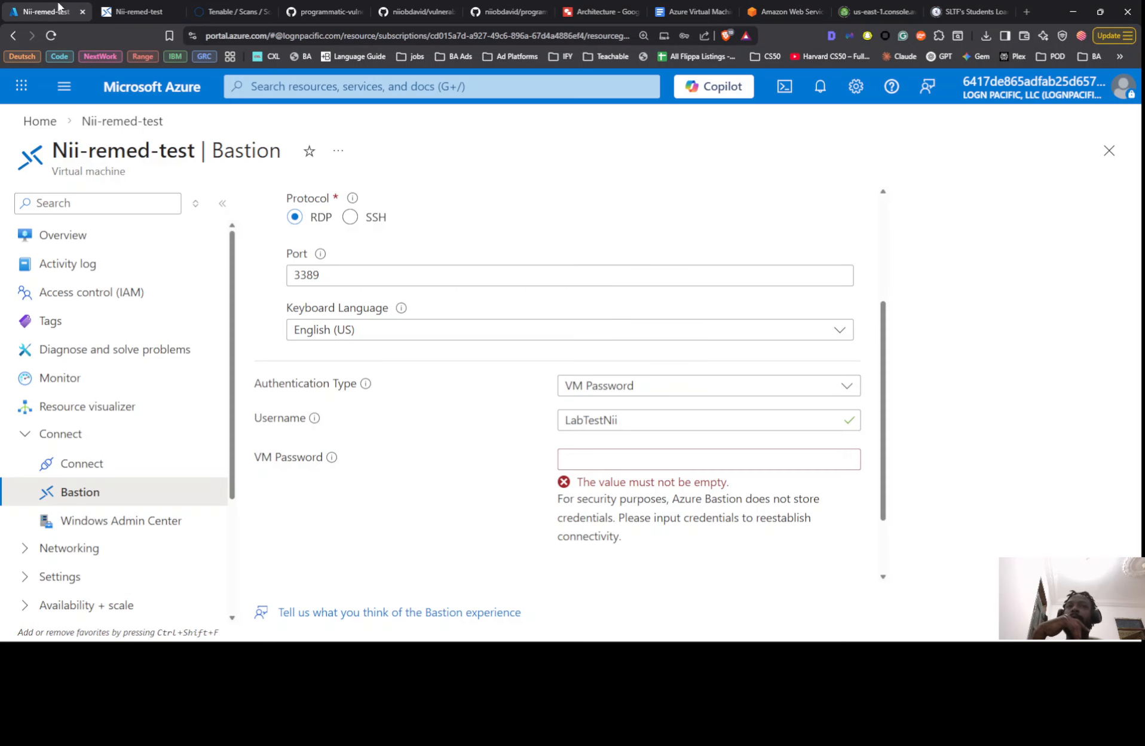
click(96, 236)
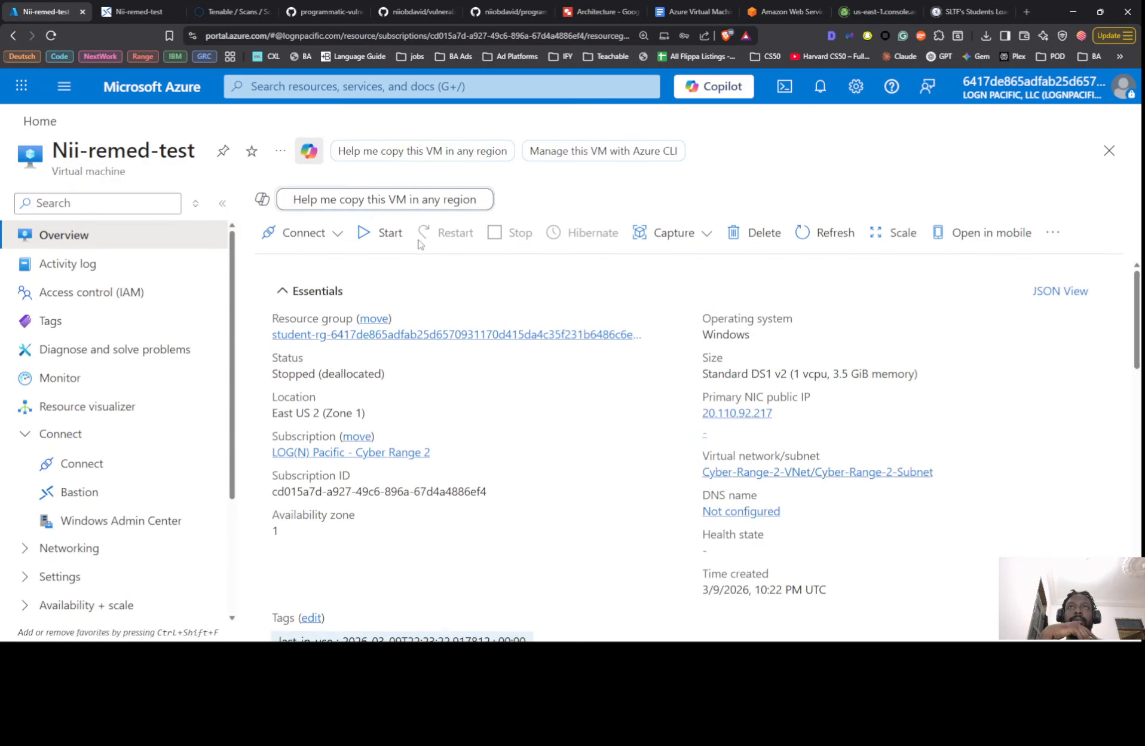
click(387, 234)
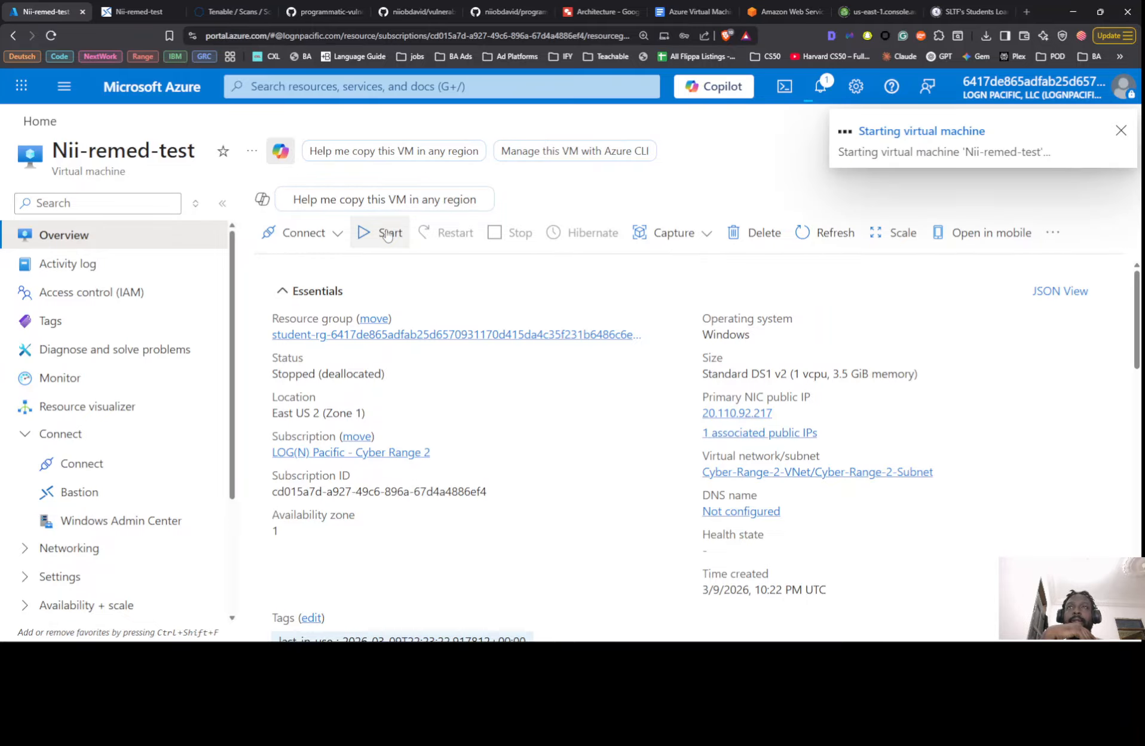
click(128, 13)
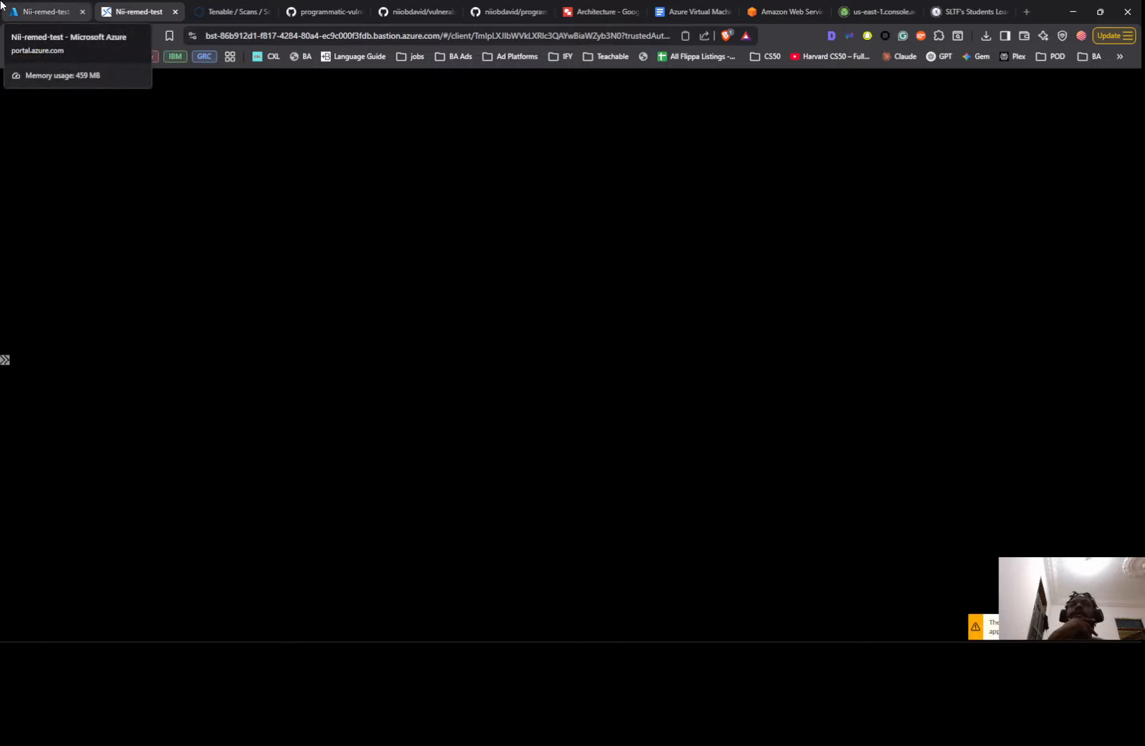
Arrange the Manual Vulnerability Creation & Remediation document side by side with the Nii-remed-test Azure overview, with its remediation steps in view.
click(2, 6)
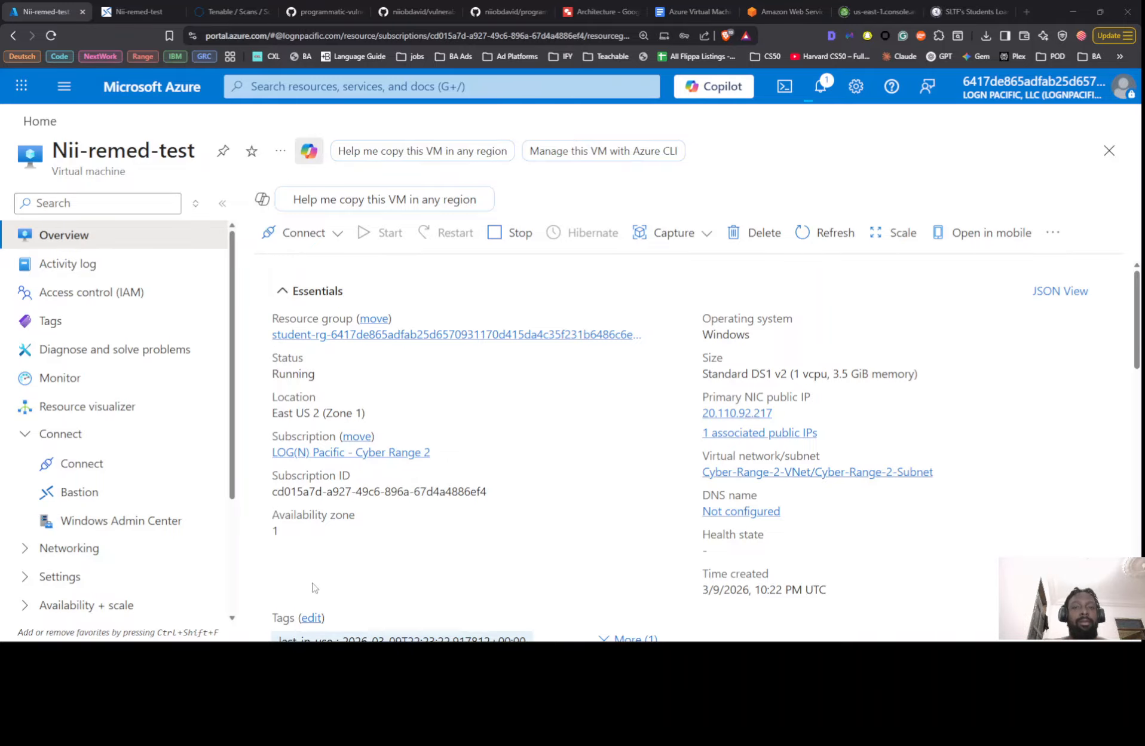
drag(831, 639, 612, 2)
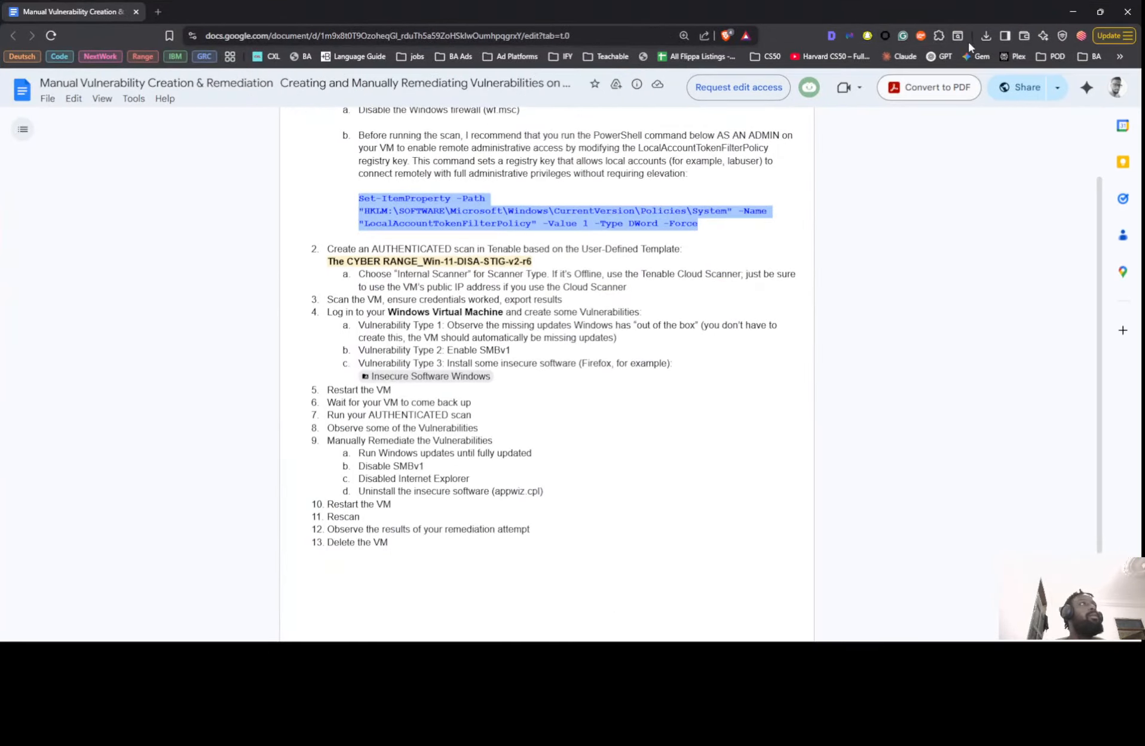
mouse_move(1092, 12)
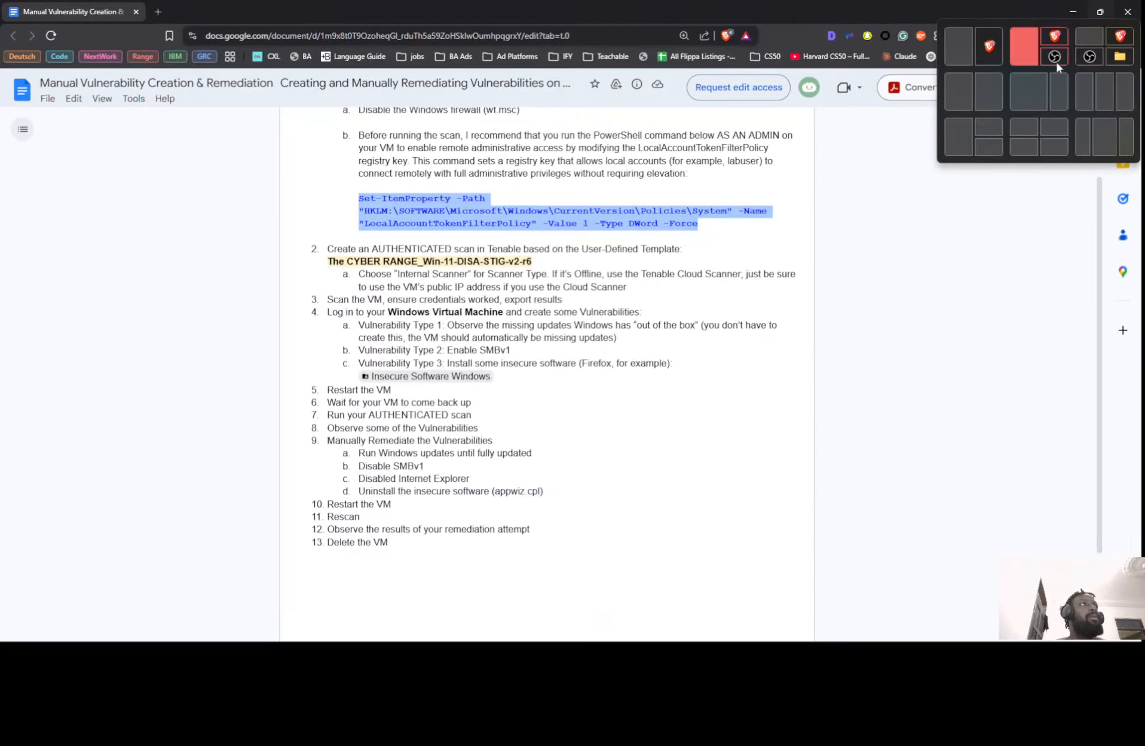
click(988, 93)
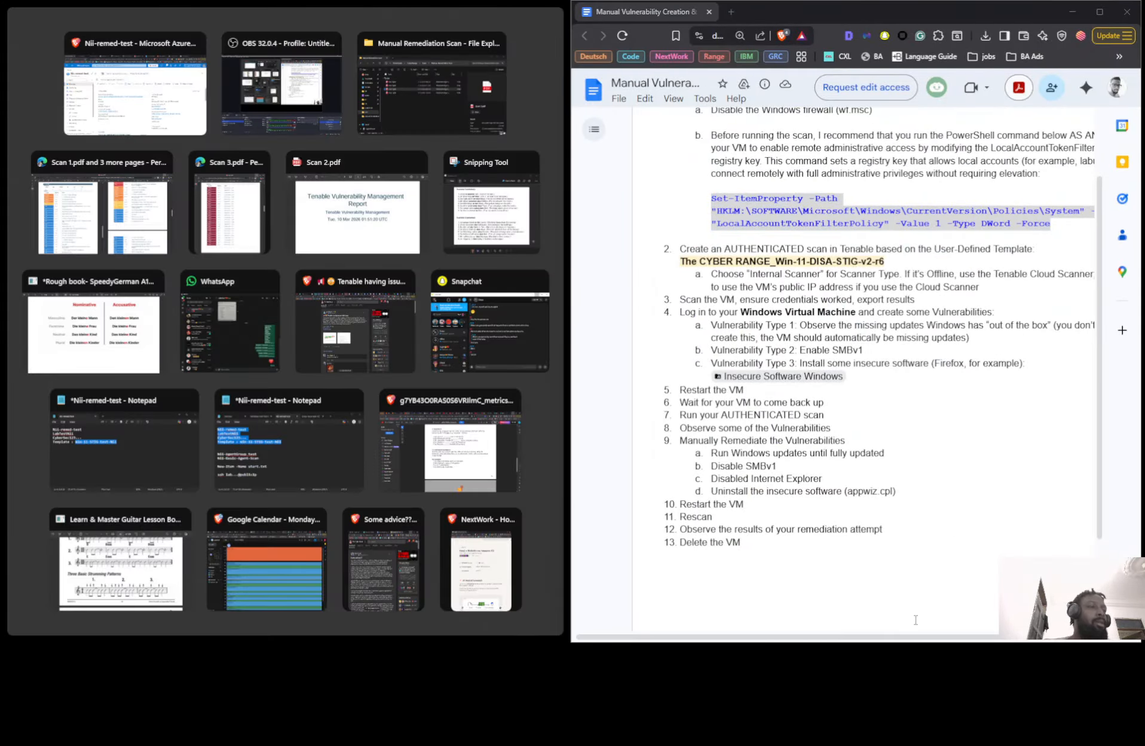
drag(913, 638, 970, 638)
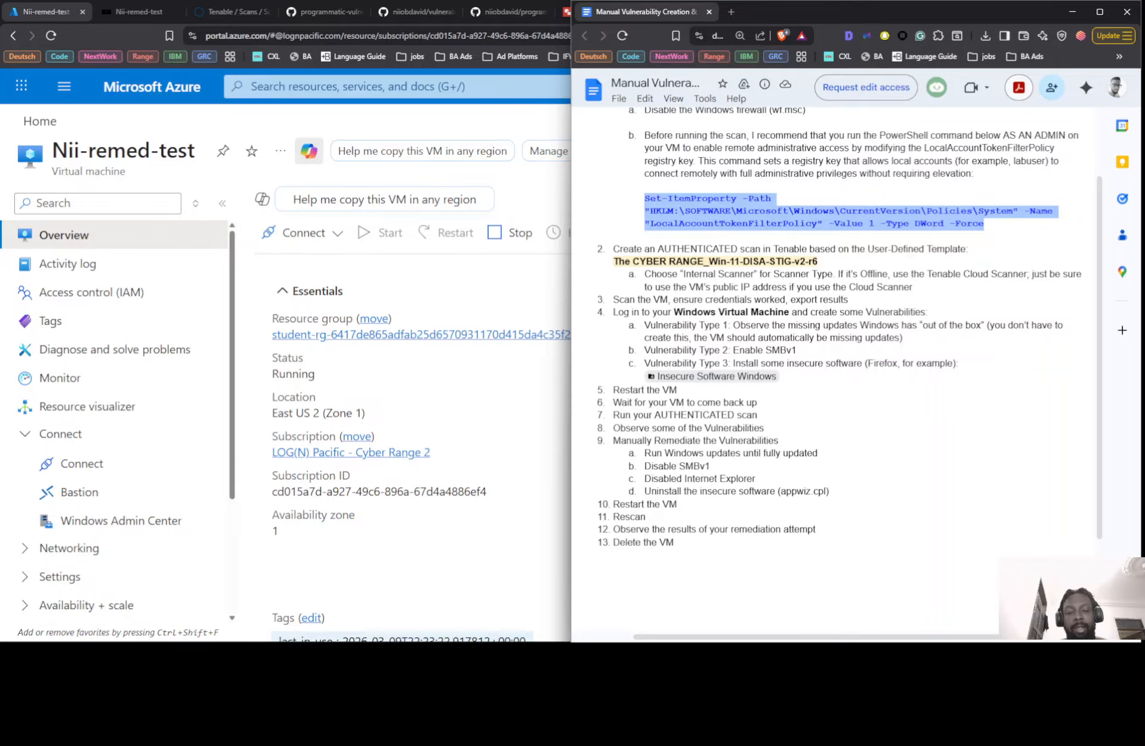
Switch to the scan report PDFs in Edge and move the Scan 4.pdf tab ahead of the Scan 2 and Scan 1 split pair.
key(alt+Tab)
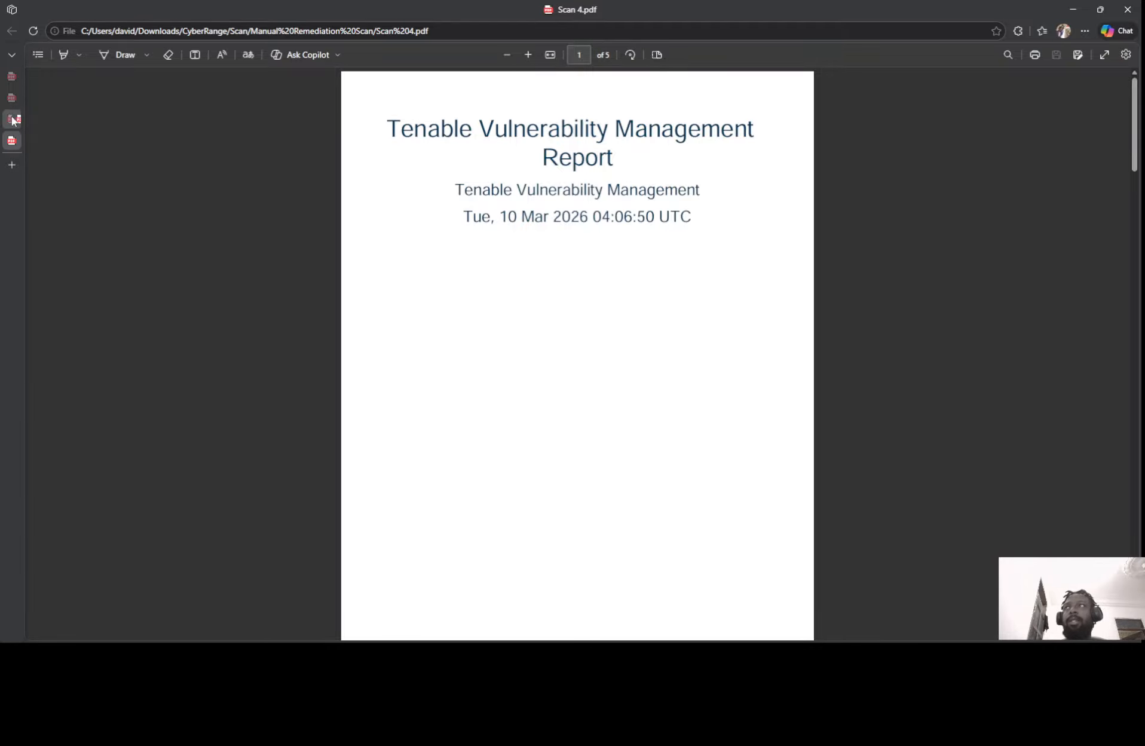
mouse_move(14, 100)
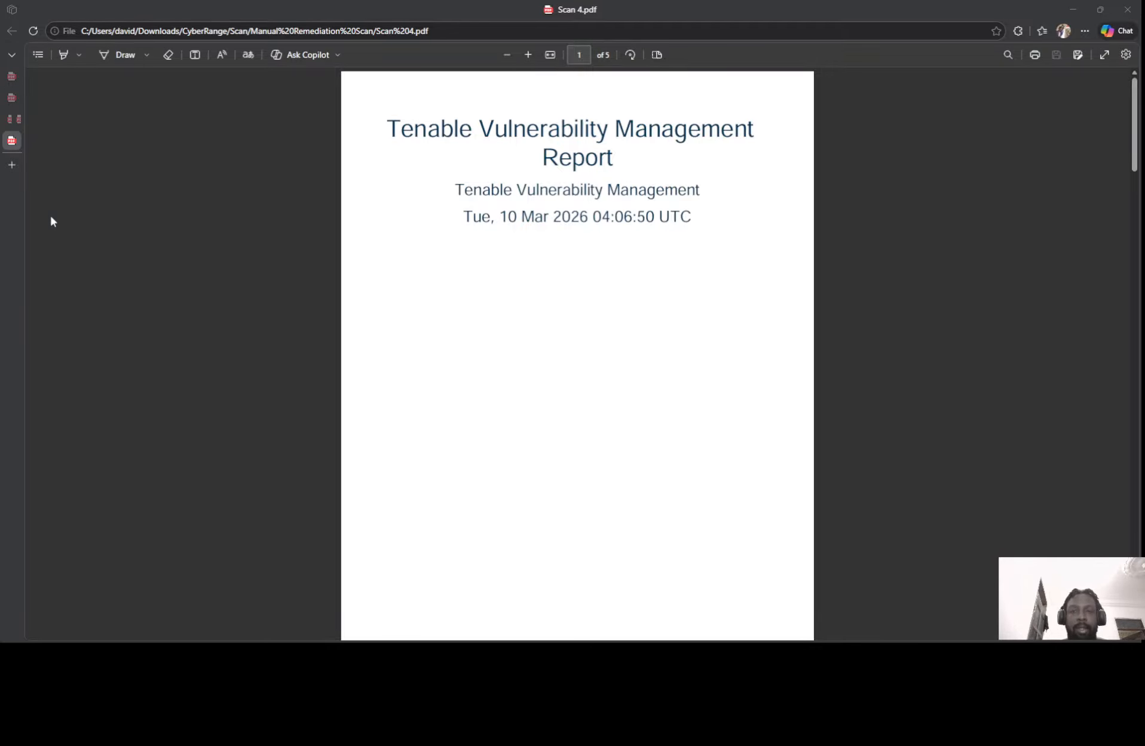
key(ctrl+shift+Tab)
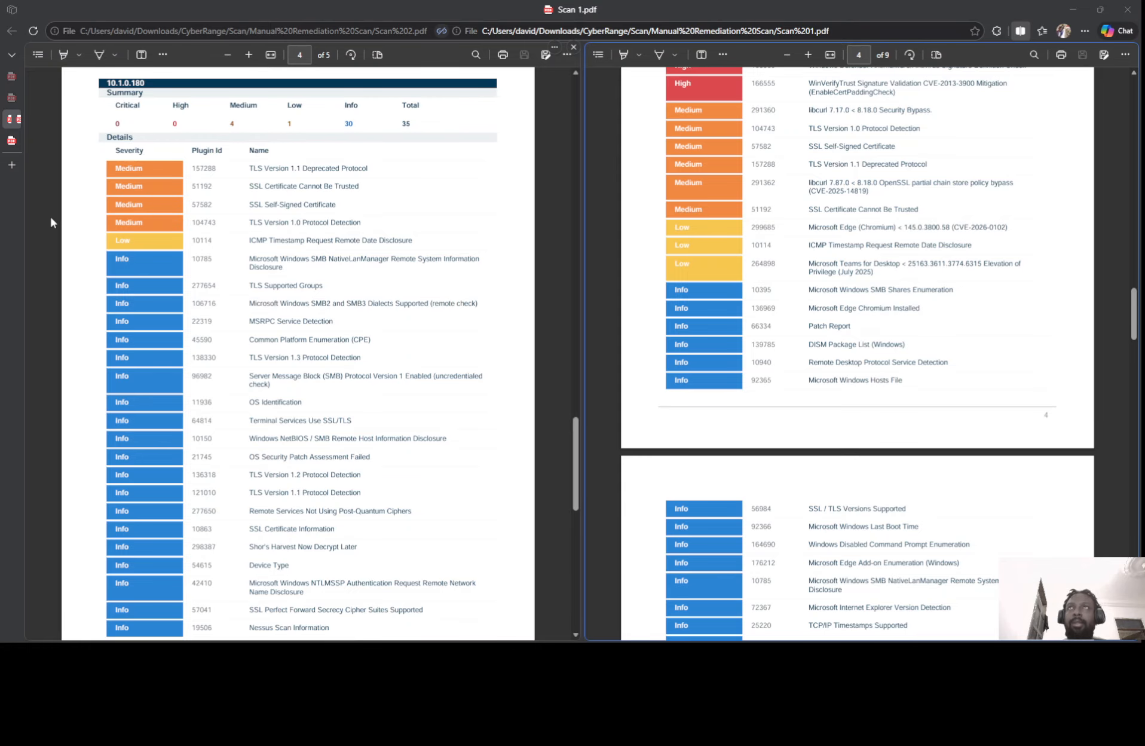
key(alt+Tab)
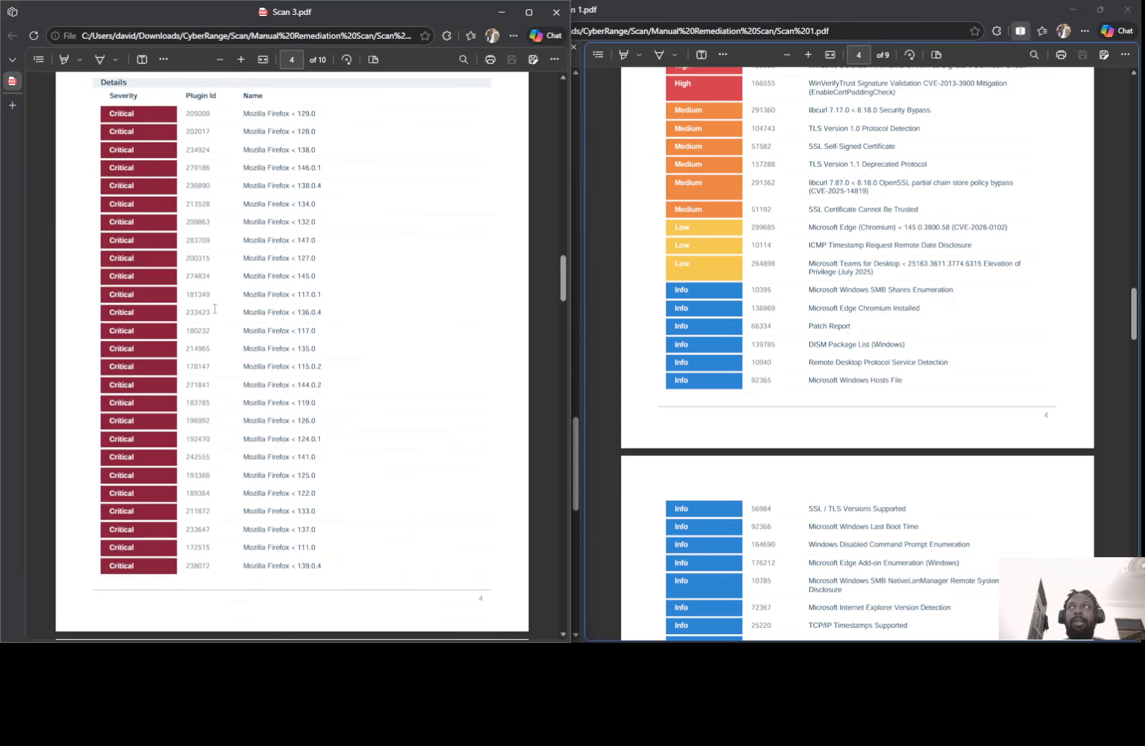
click(641, 148)
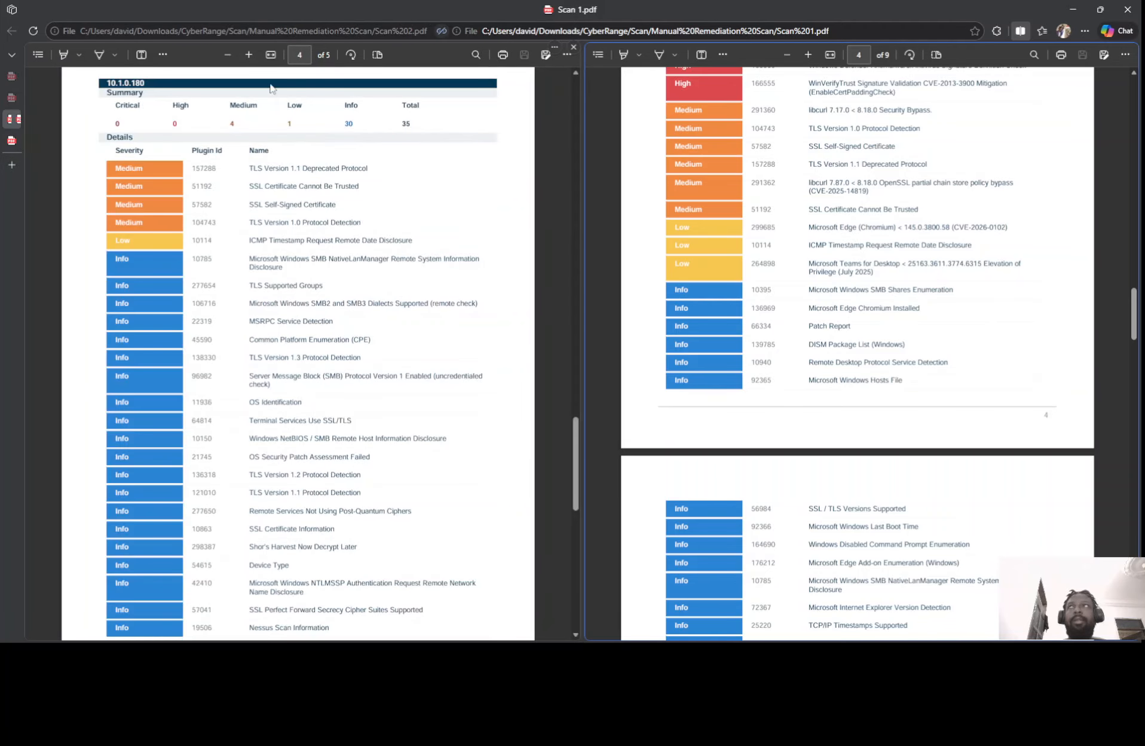
mouse_move(9, 136)
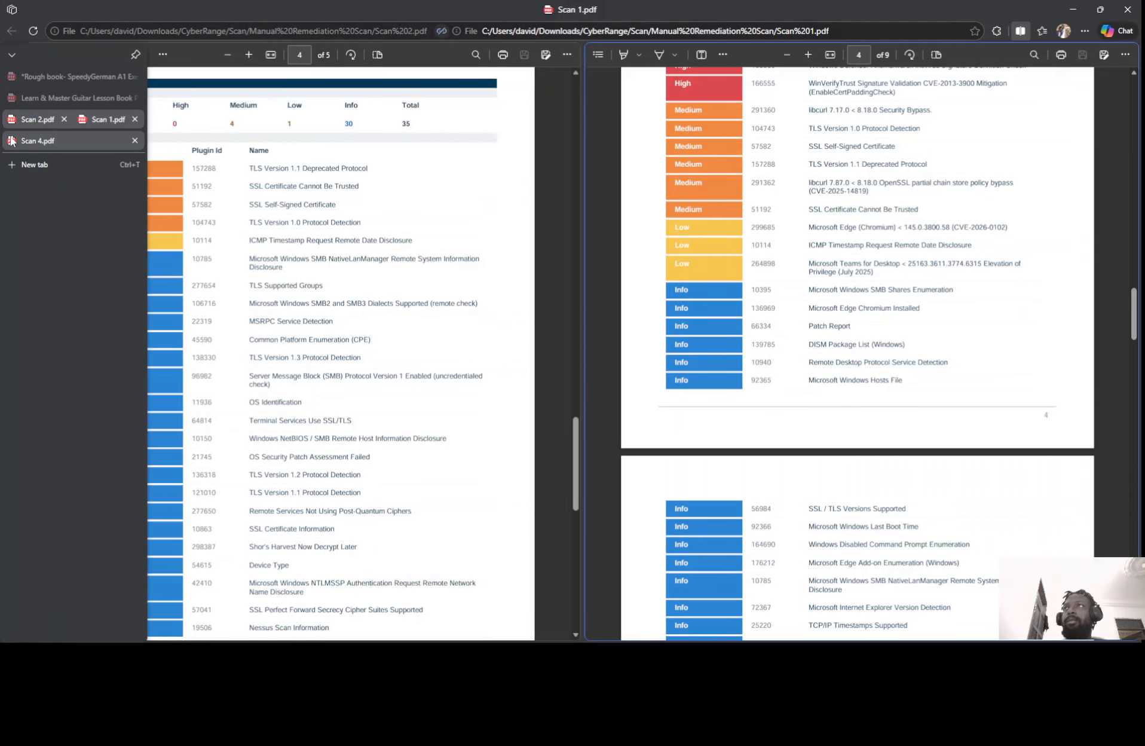
mouse_move(11, 140)
mouse_down()
mouse_move(246, 118)
mouse_move(376, 189)
mouse_move(359, 202)
mouse_move(48, 159)
mouse_move(15, 120)
mouse_move(20, 102)
mouse_move(27, 122)
mouse_move(159, 149)
mouse_move(18, 125)
mouse_up()
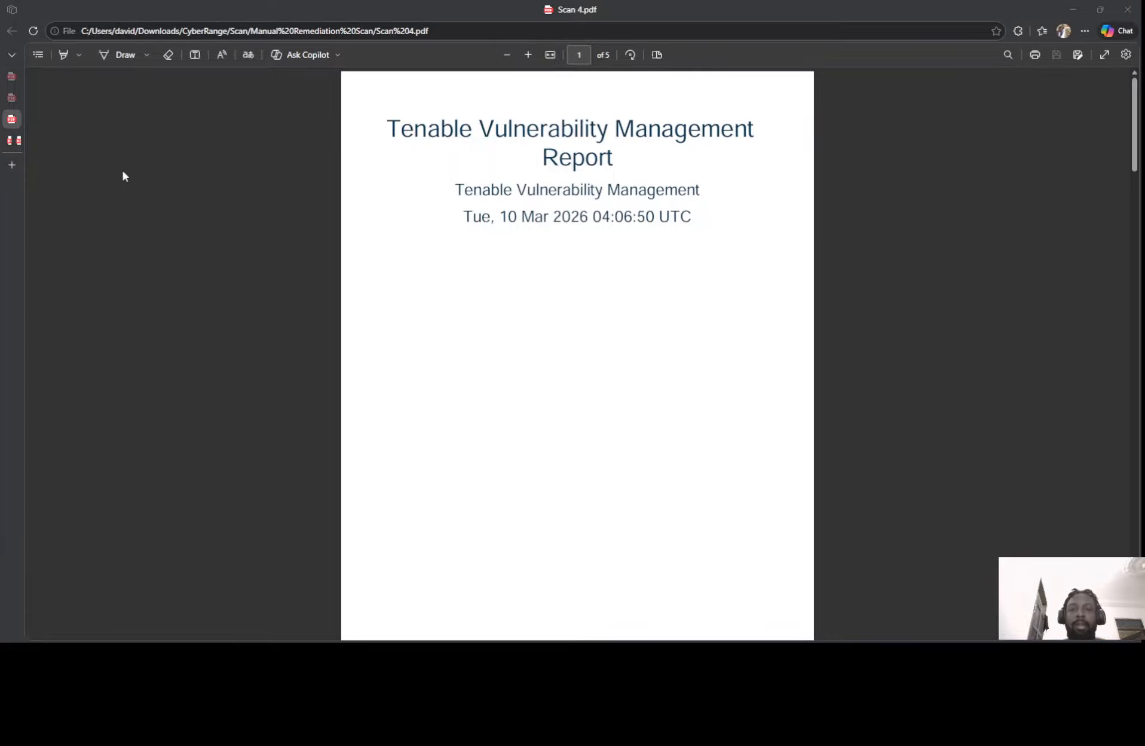
Move Scan 3.pdf out of its separate window and into a split view beside Scan 4.pdf.
key(alt+Tab)
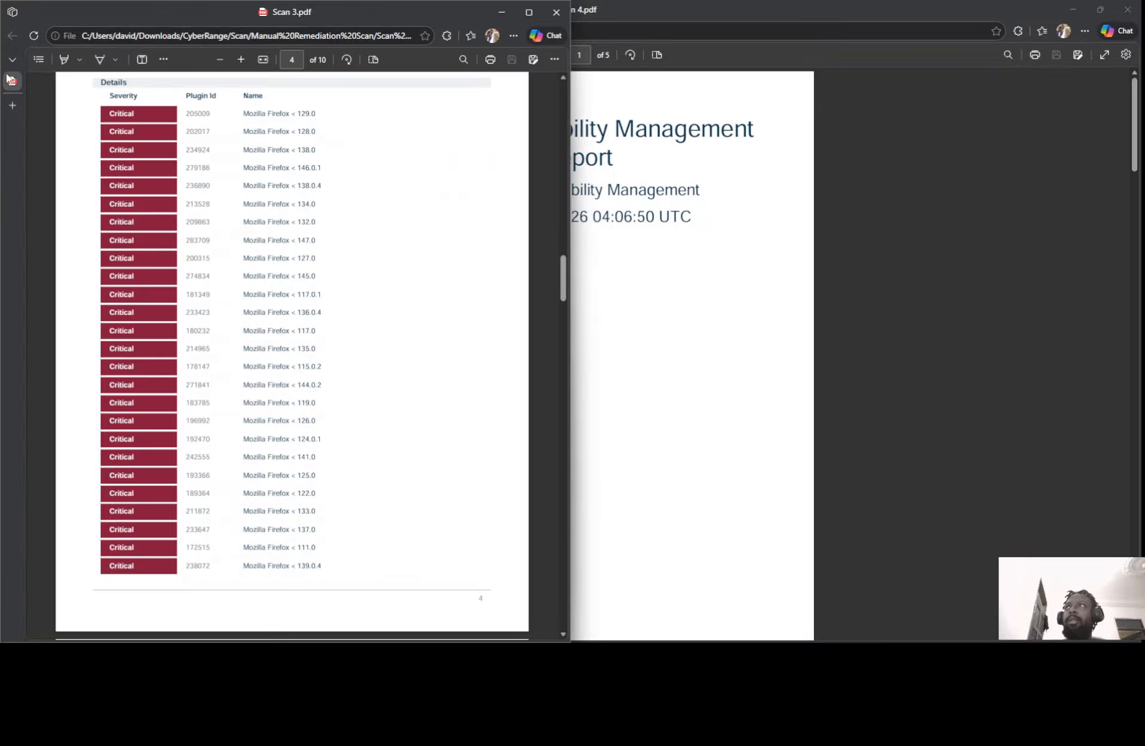
mouse_move(17, 81)
drag(17, 80, 169, 164)
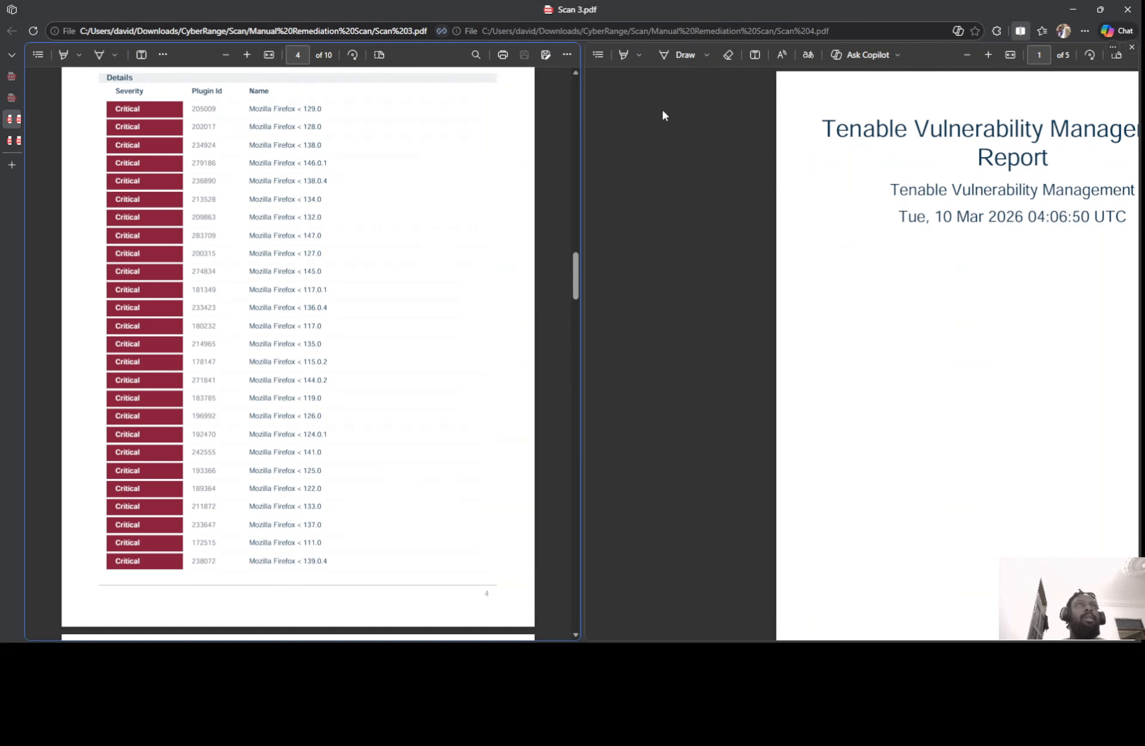
click(652, 132)
click(440, 153)
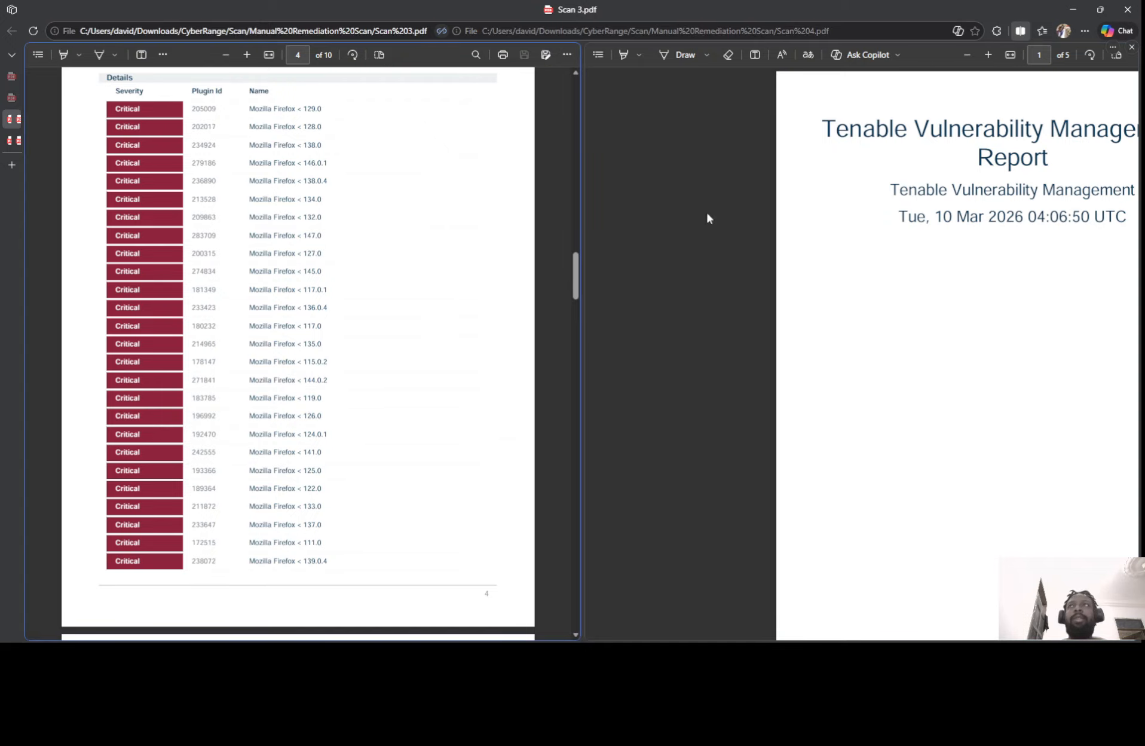
Compare the severity summaries and top findings on page 4 of Scan 3.pdf and Scan 4.pdf.
scroll(780, 223, down, 5)
scroll(779, 222, down, 10)
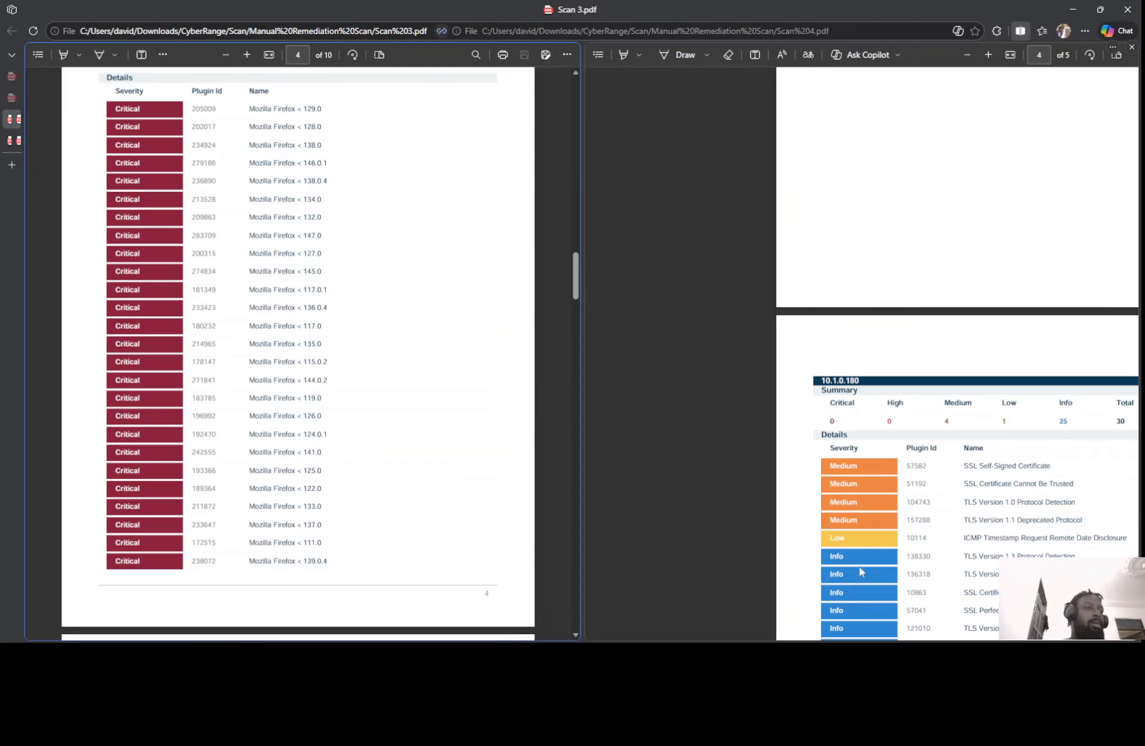
click(854, 267)
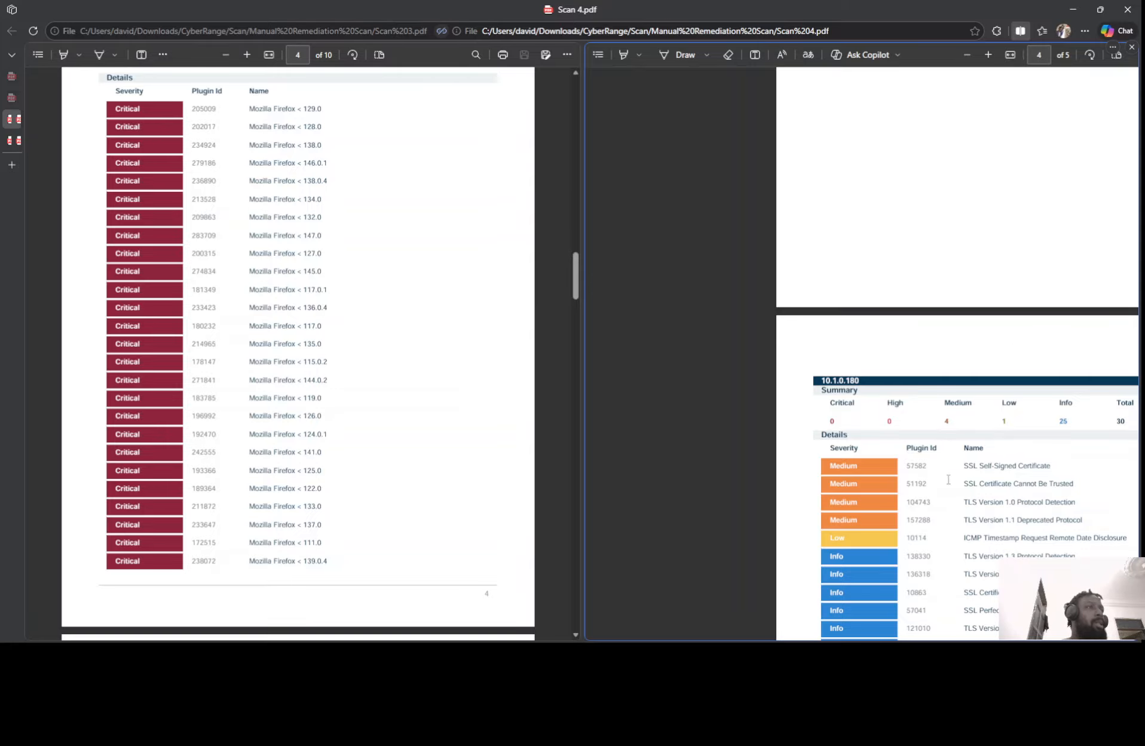
scroll(949, 479, down, 5)
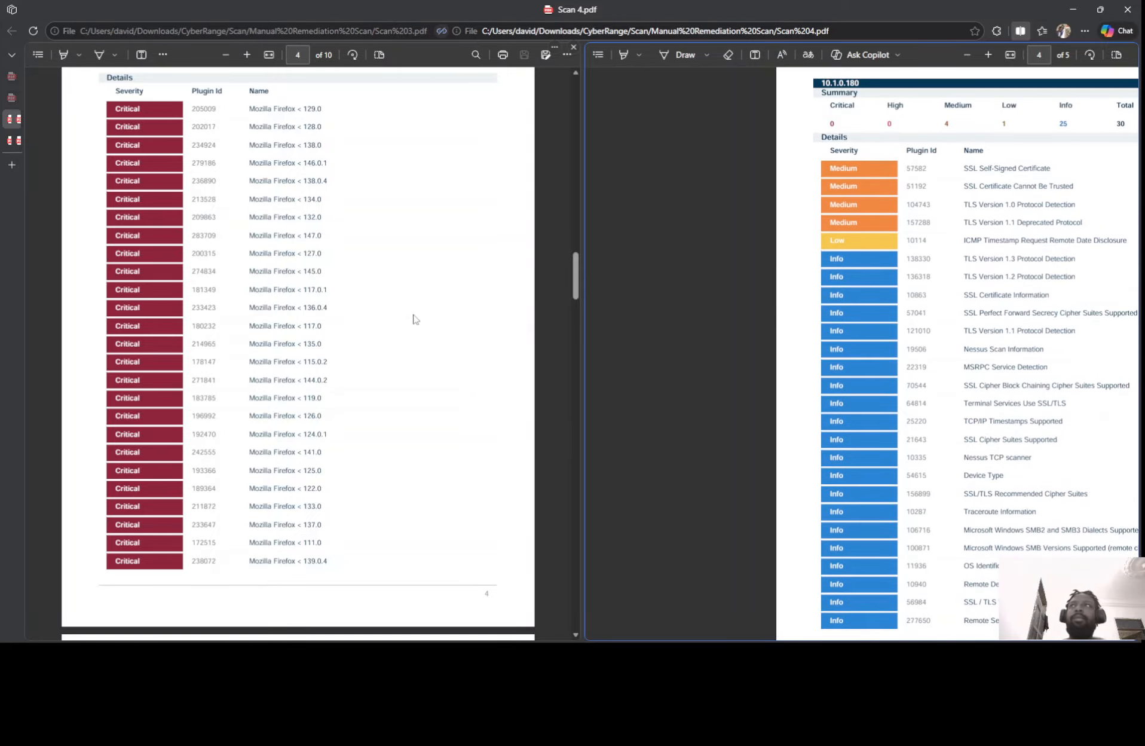
scroll(408, 329, up, 7)
scroll(405, 347, down, 2)
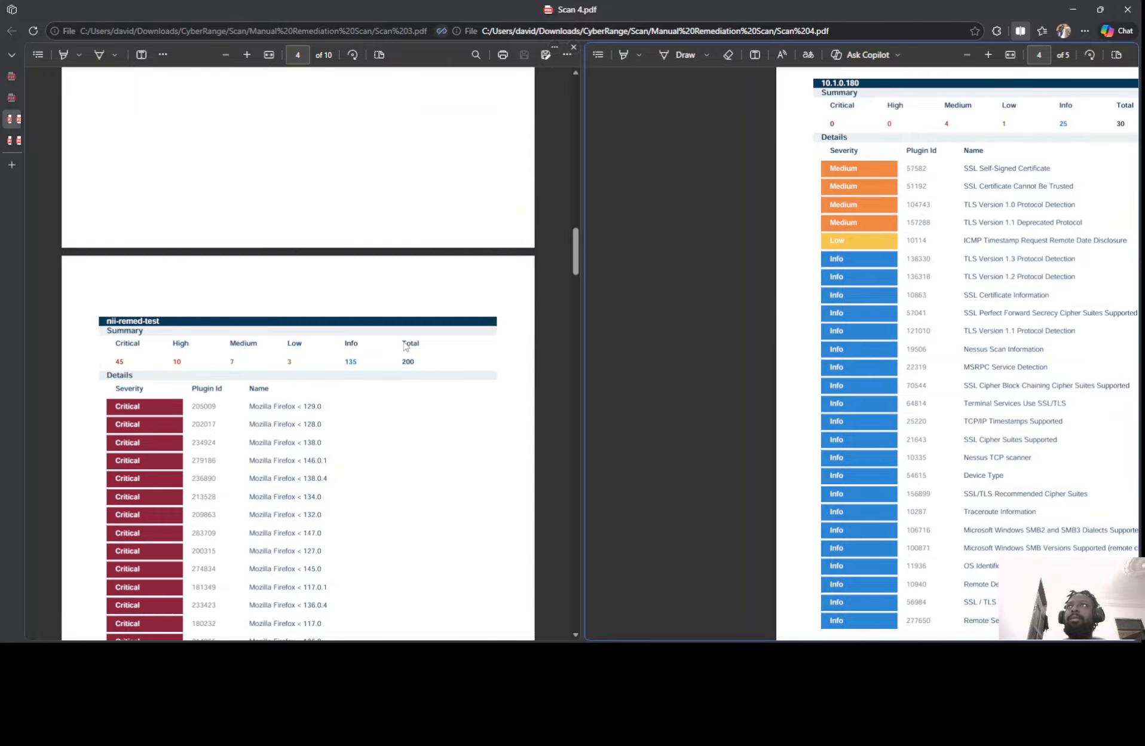
click(393, 248)
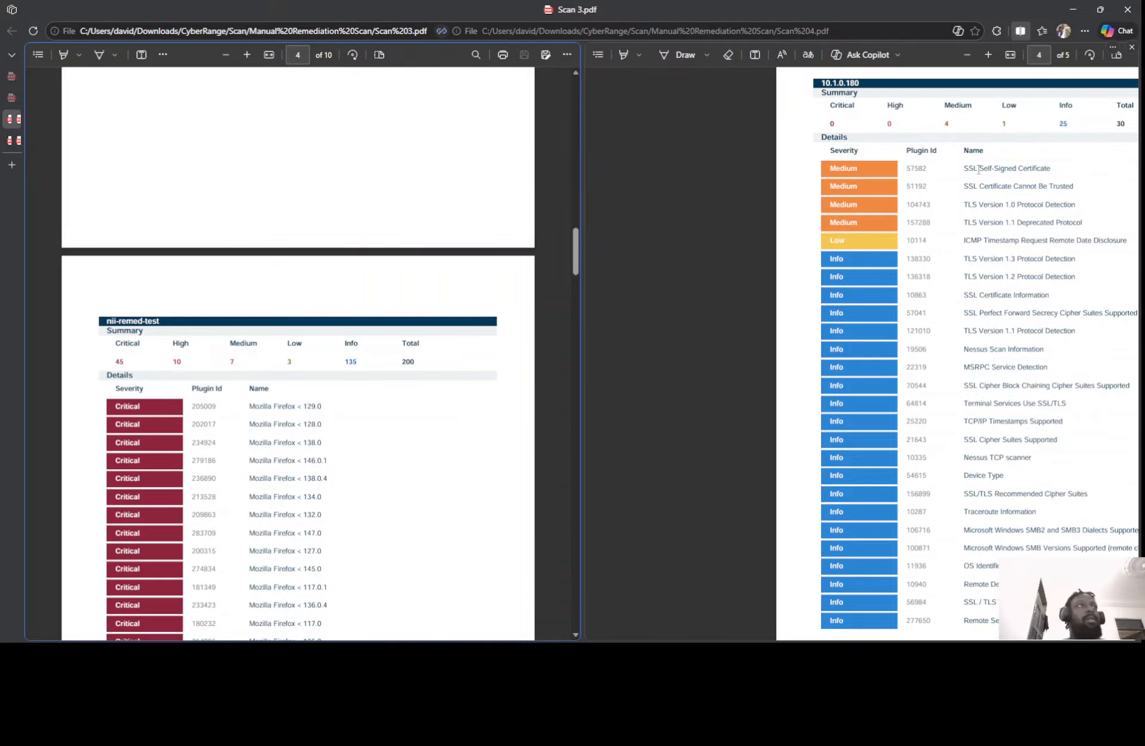
scroll(792, 200, up, 1)
scroll(378, 438, down, 2)
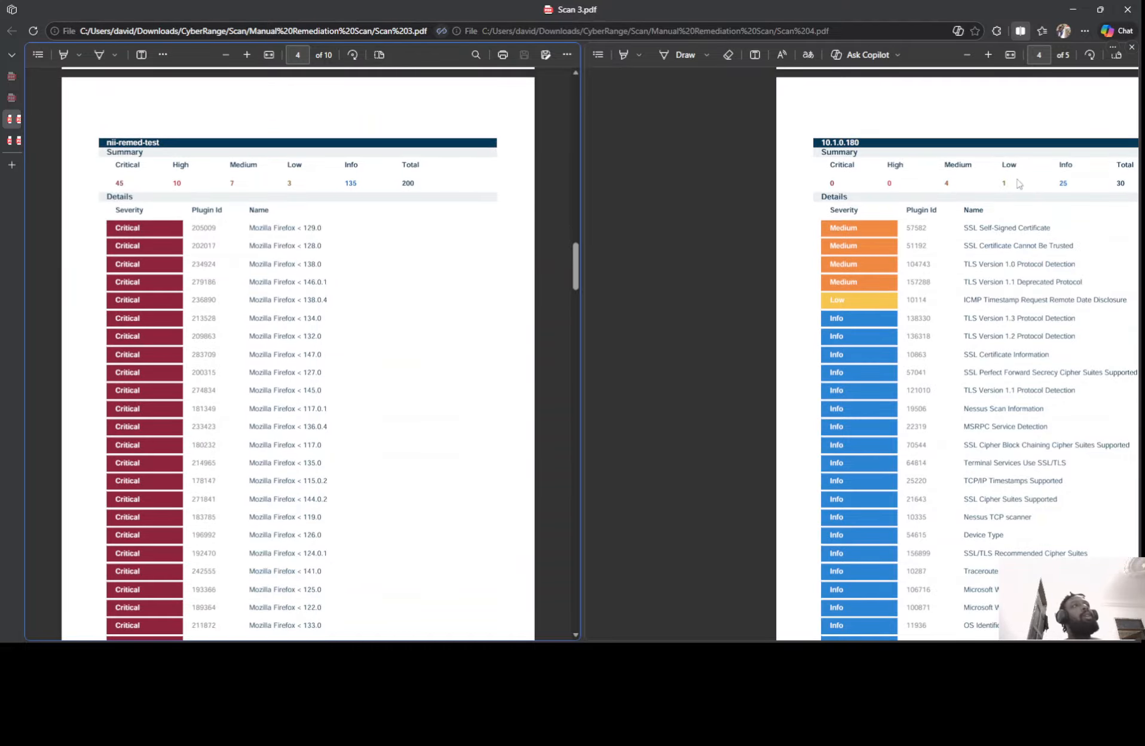
Compare the severity summaries and vulnerability details of Scan 1.pdf and Scan 2.pdf in their split view.
mouse_move(15, 144)
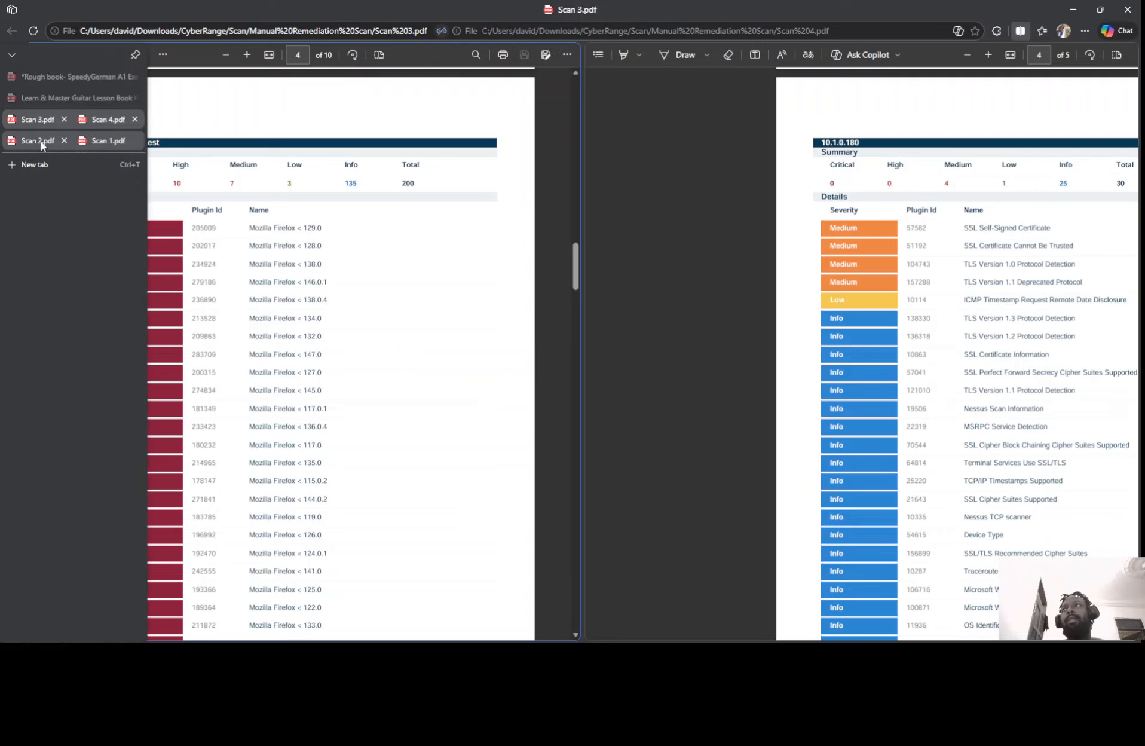
click(86, 142)
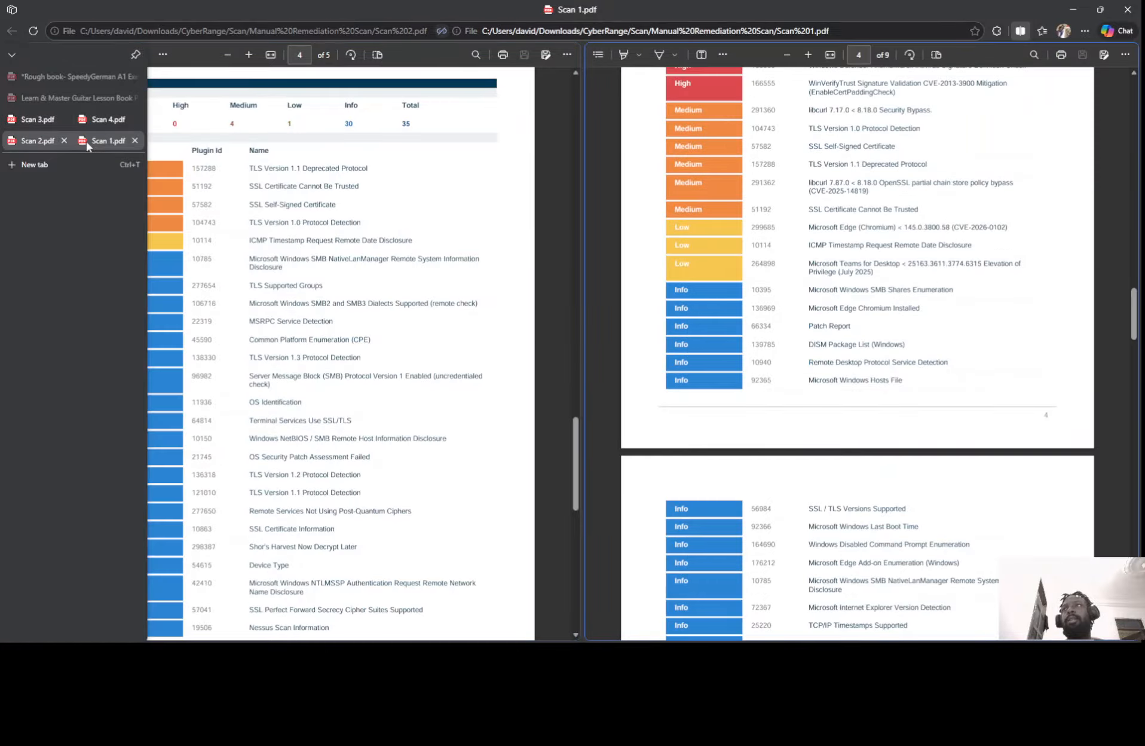
scroll(836, 206, up, 1)
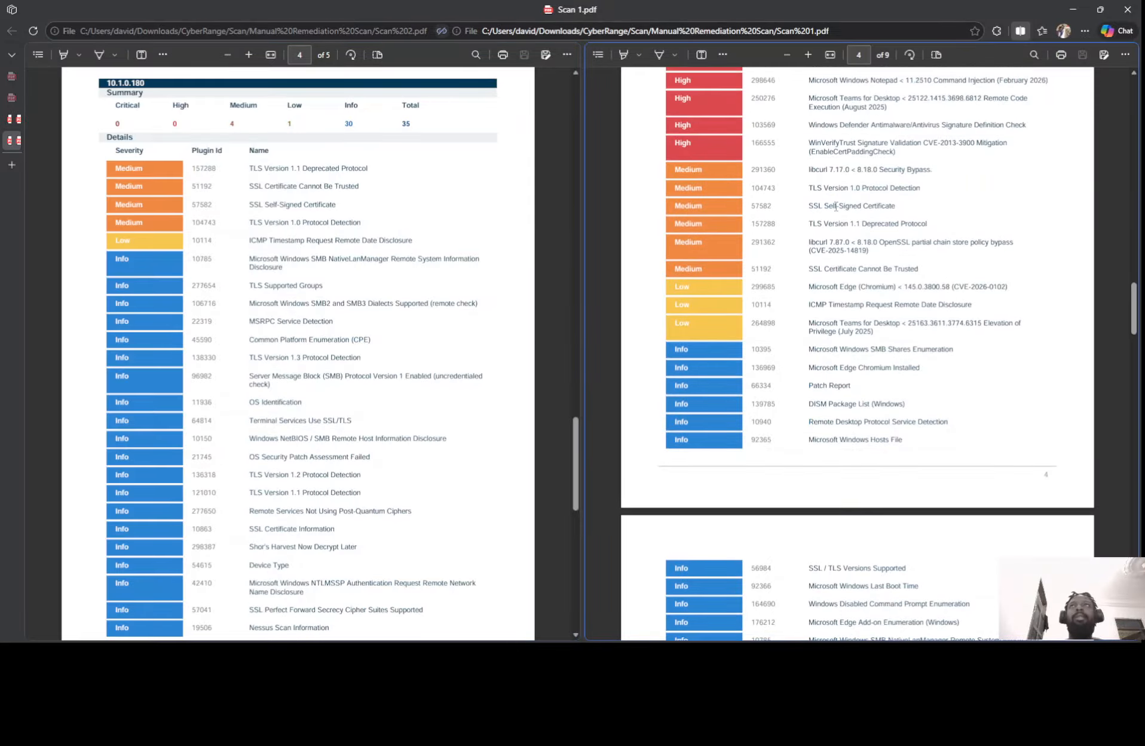
scroll(835, 206, up, 5)
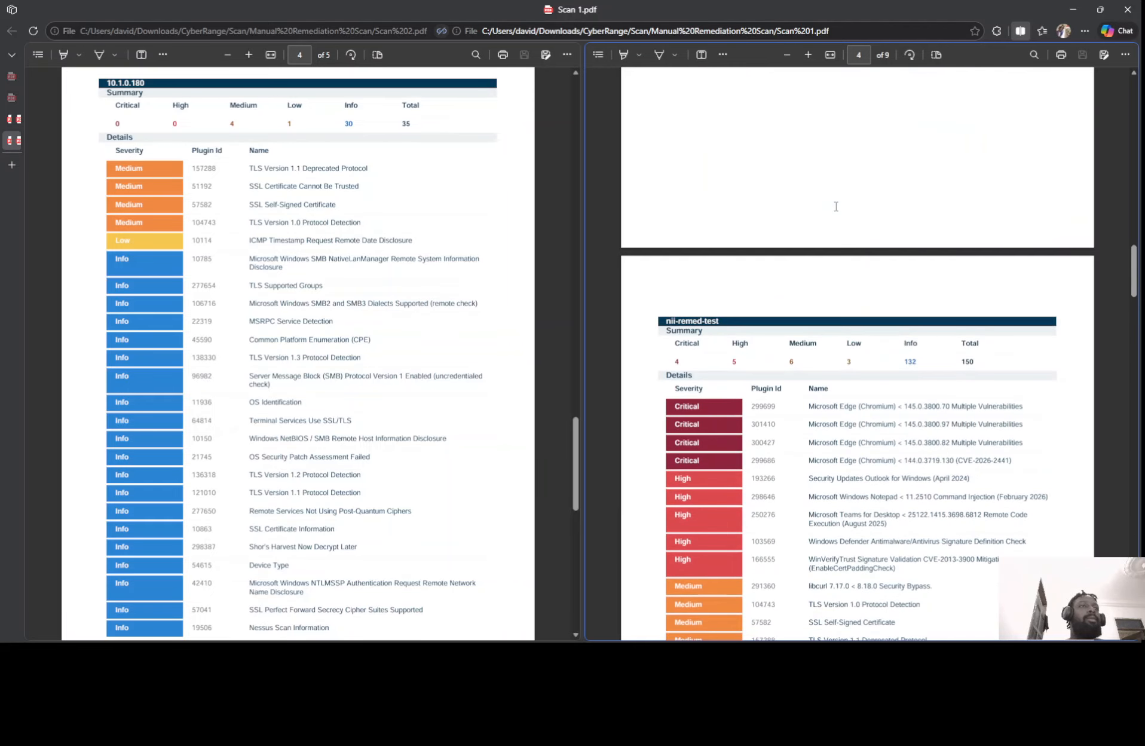
scroll(835, 206, up, 10)
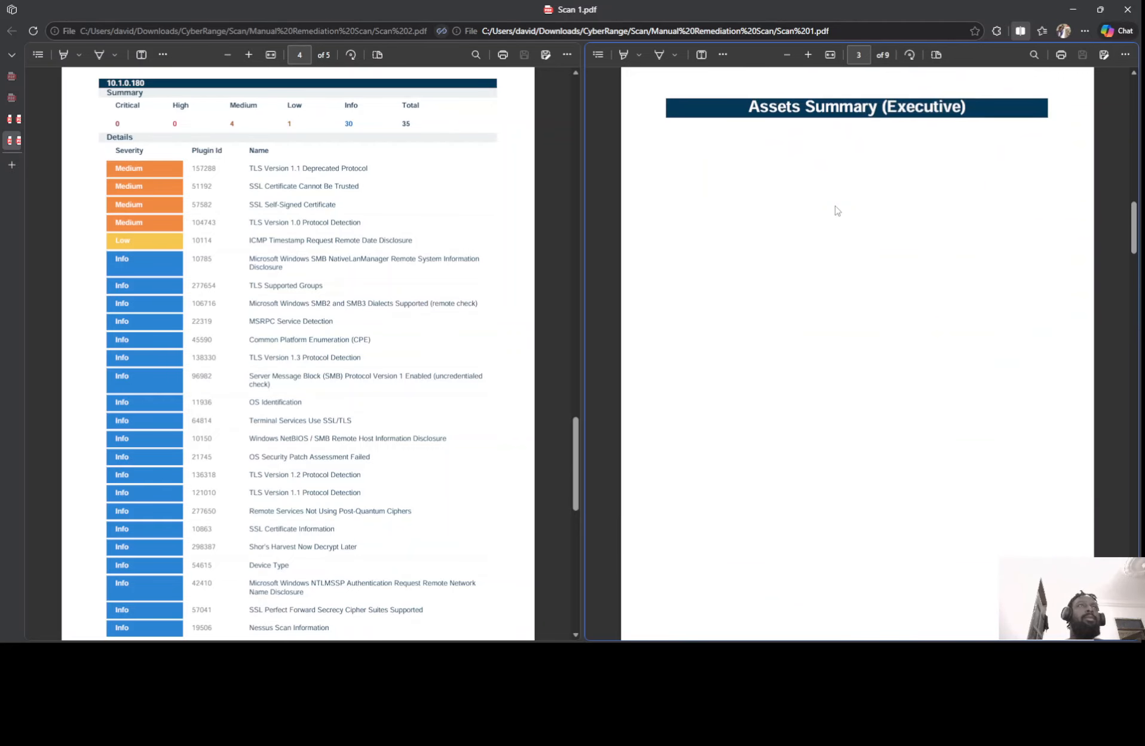
scroll(840, 201, down, 5)
click(446, 242)
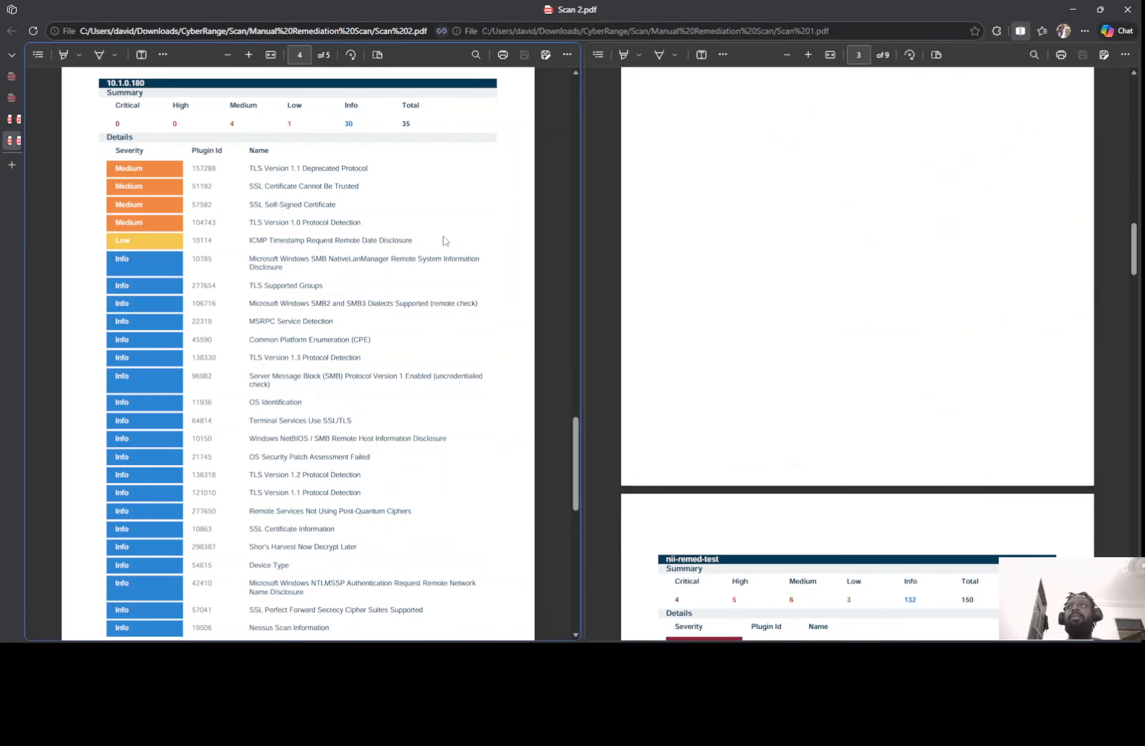
click(669, 239)
scroll(797, 270, down, 5)
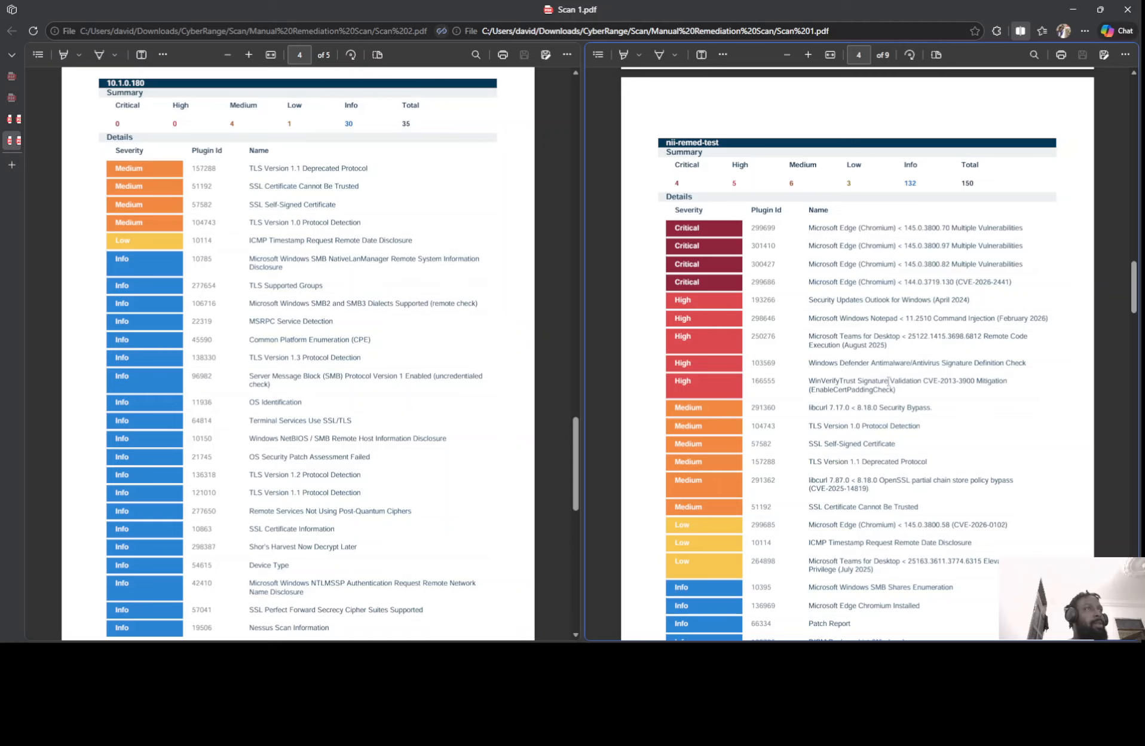
scroll(296, 265, up, 3)
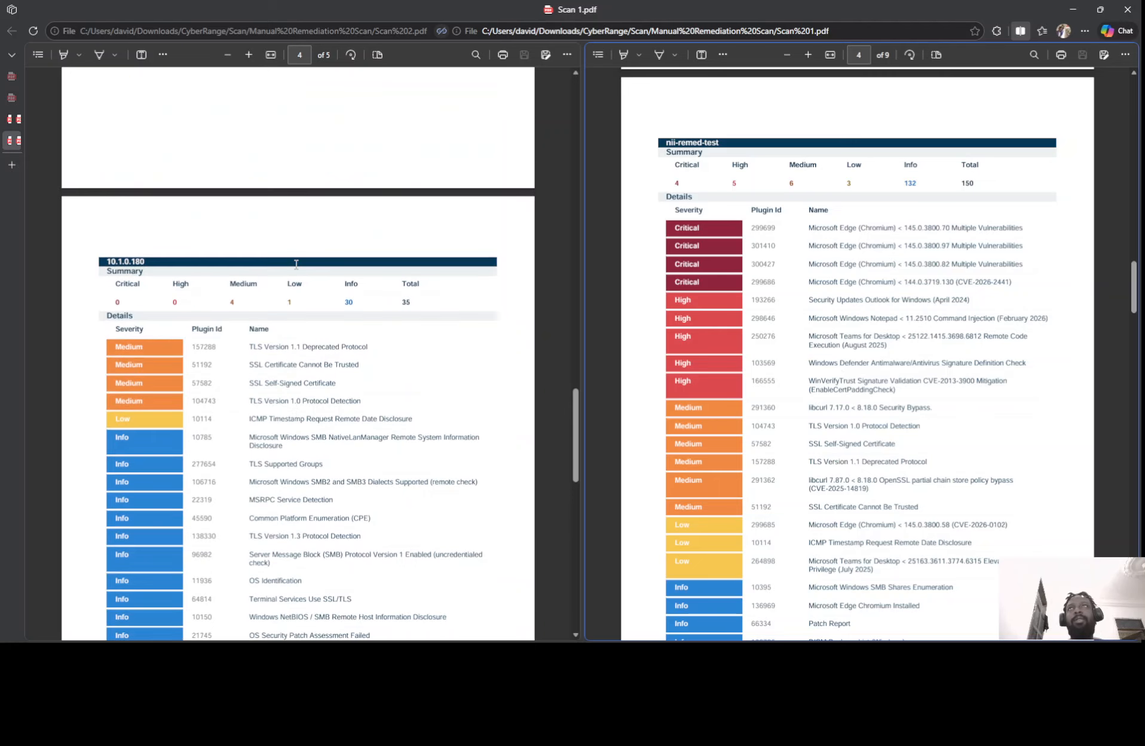
click(296, 264)
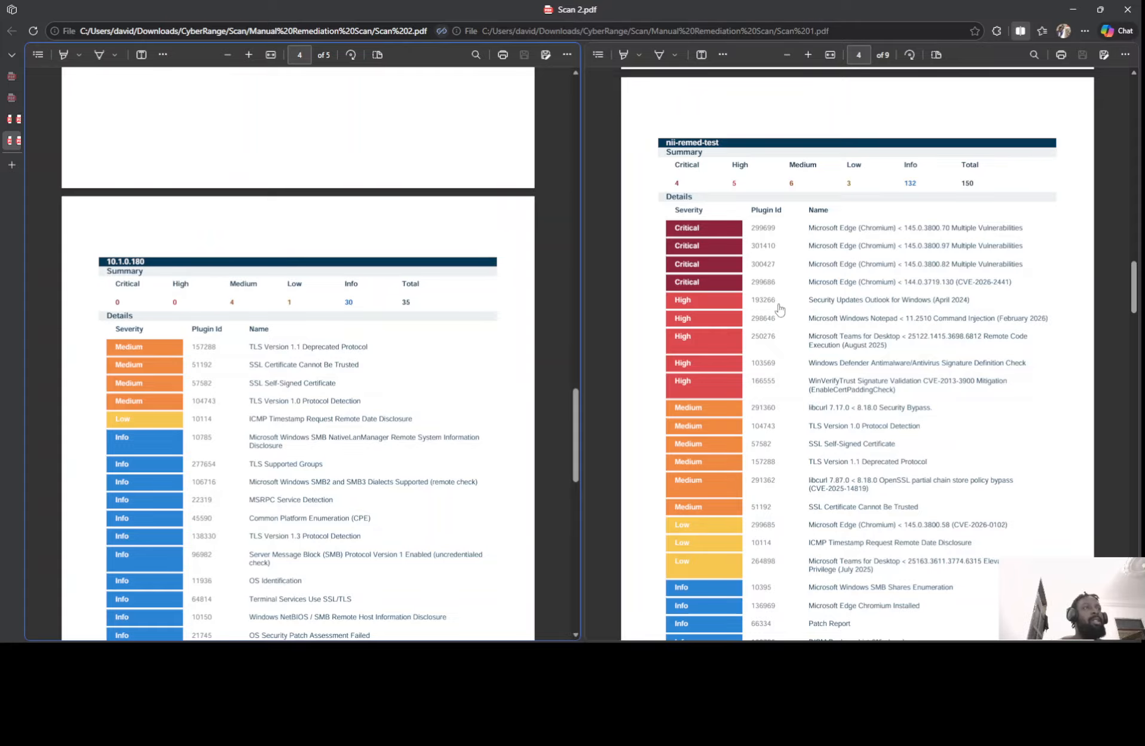
Return to the Scan 3 and Scan 4 pair and review Scan 3's findings from critical through info severity.
click(11, 119)
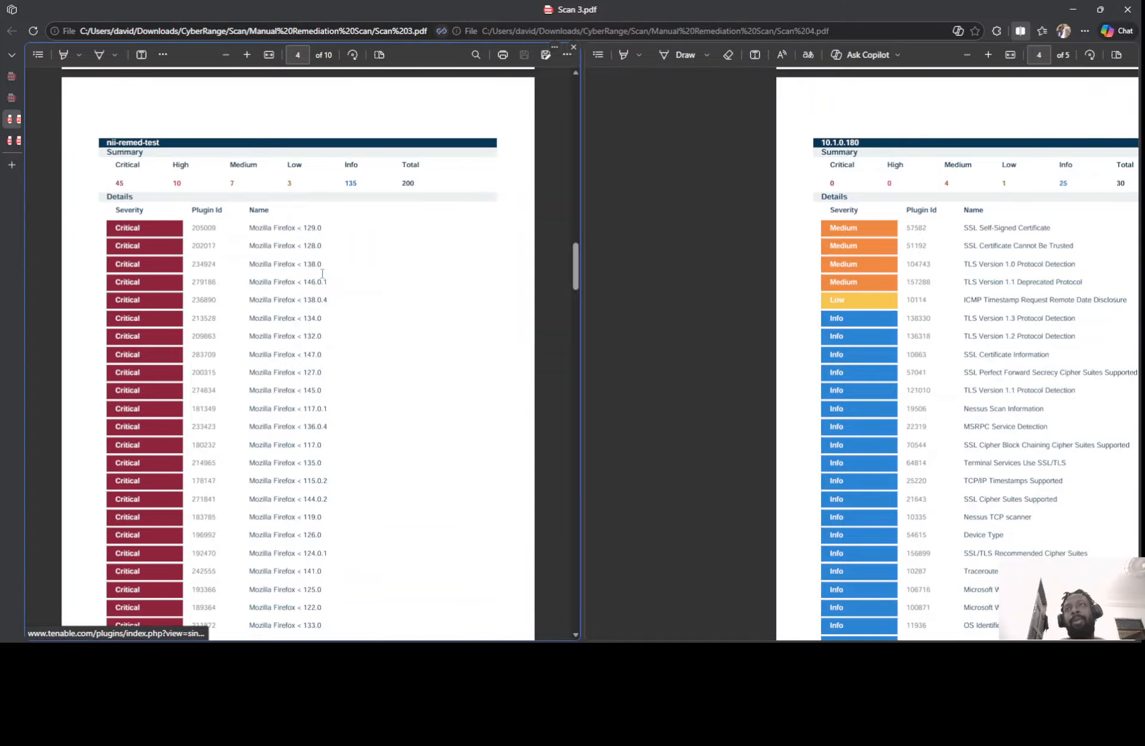
scroll(258, 226, down, 15)
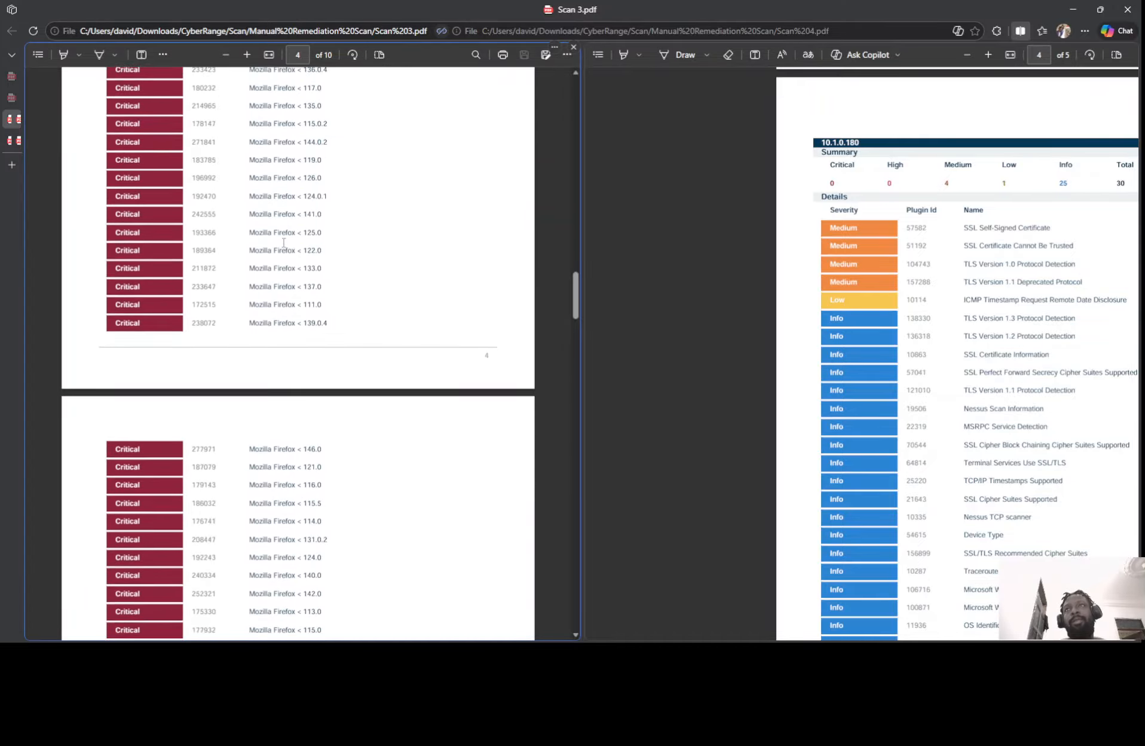
scroll(283, 250, down, 10)
scroll(239, 227, up, 6)
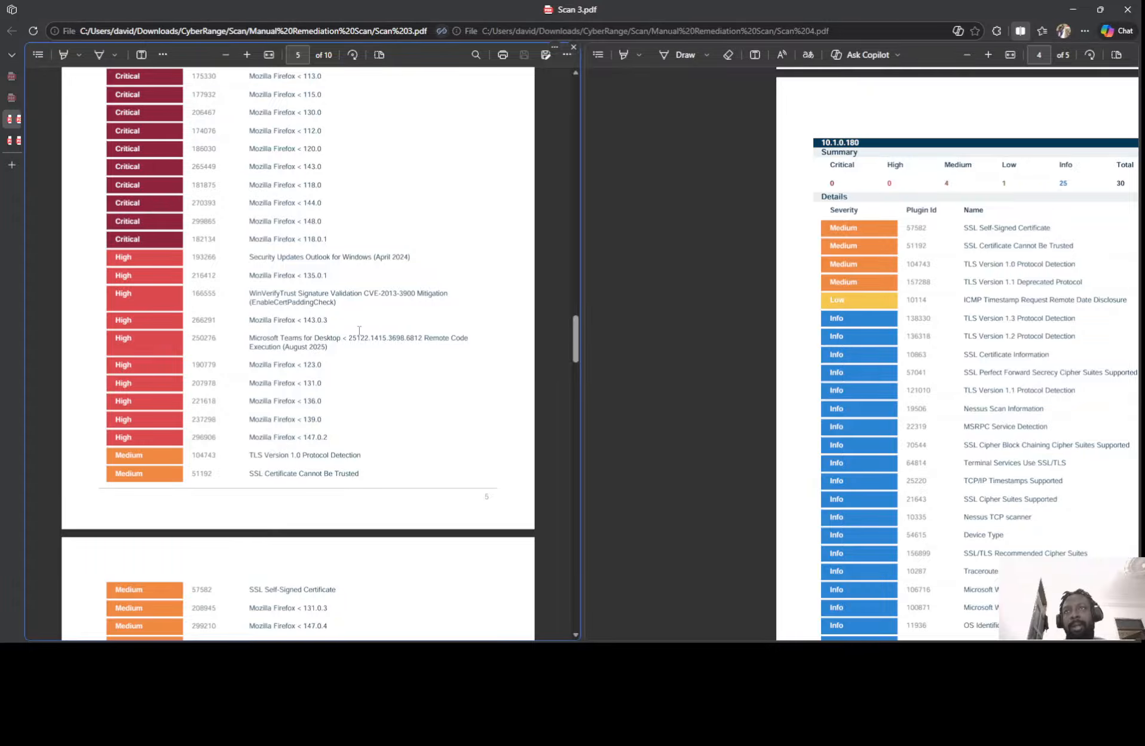
scroll(359, 329, down, 9)
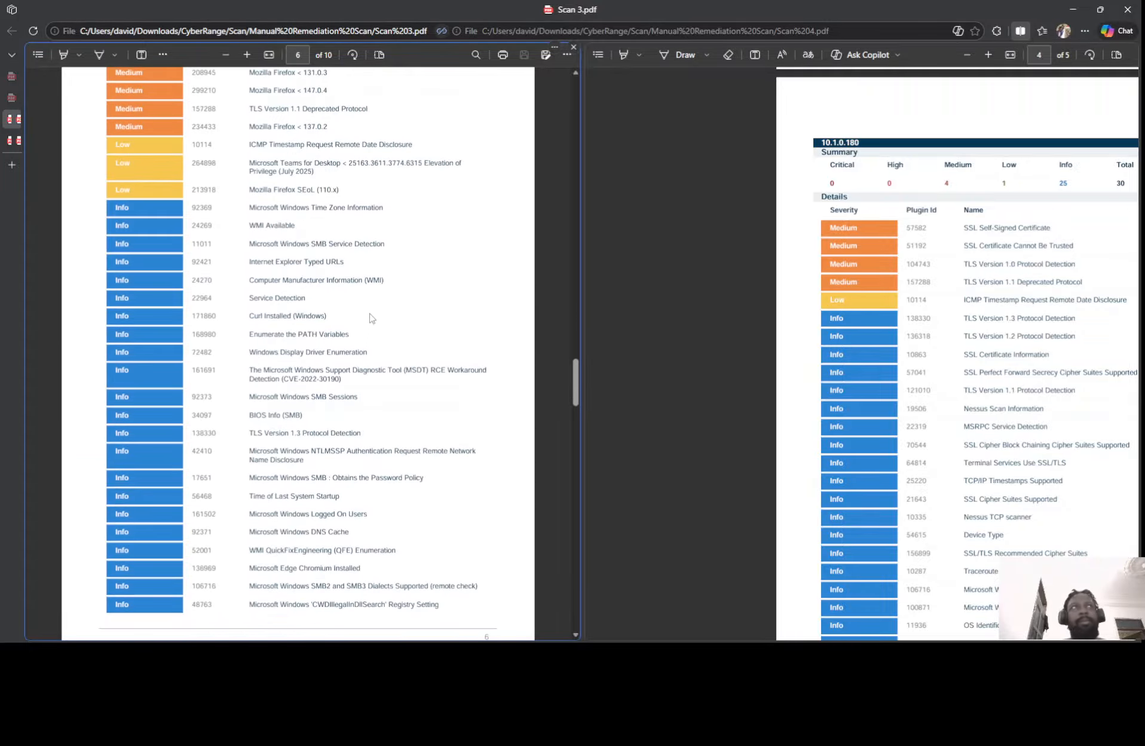
scroll(361, 302, down, 1)
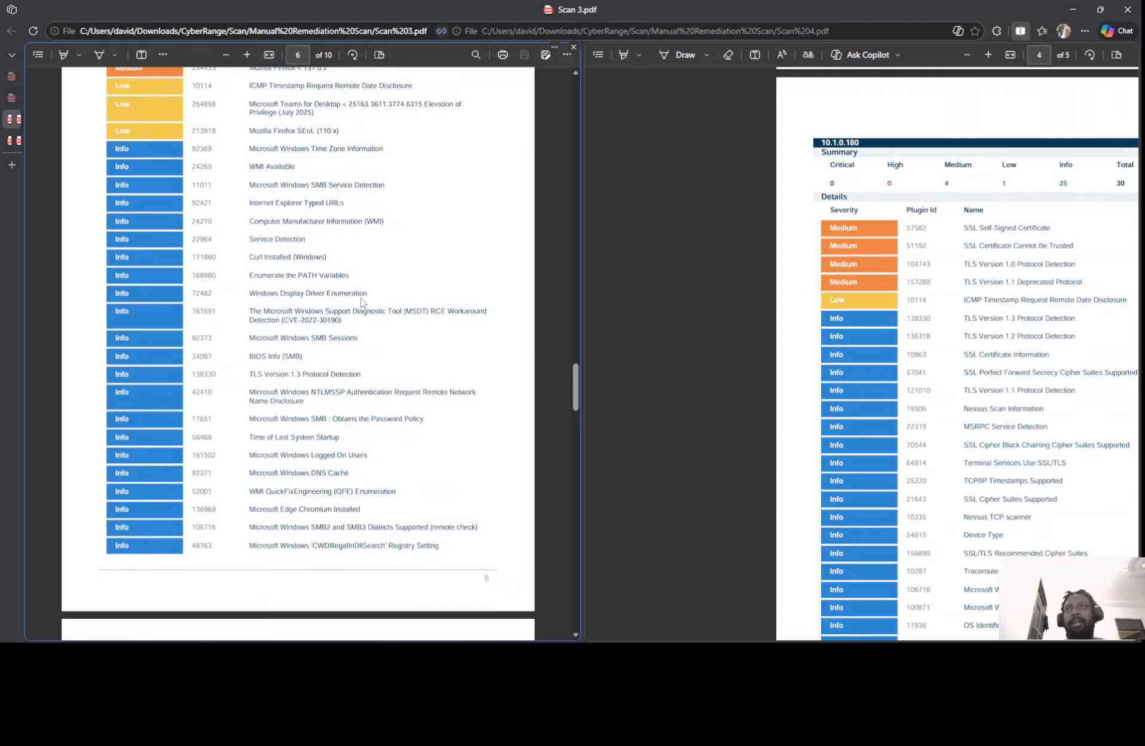
Put the Scan 3 and Scan 4 reports away and return to the Nii-remed-test virtual machine overview in the Azure portal.
click(820, 251)
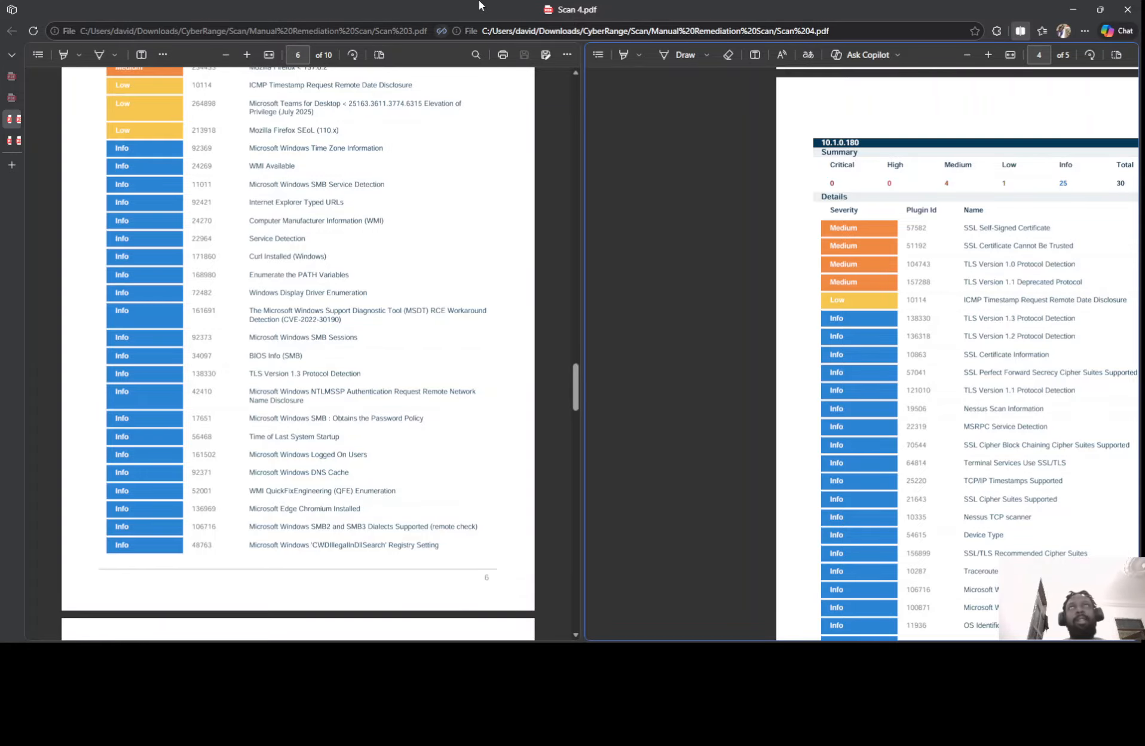
click(1072, 12)
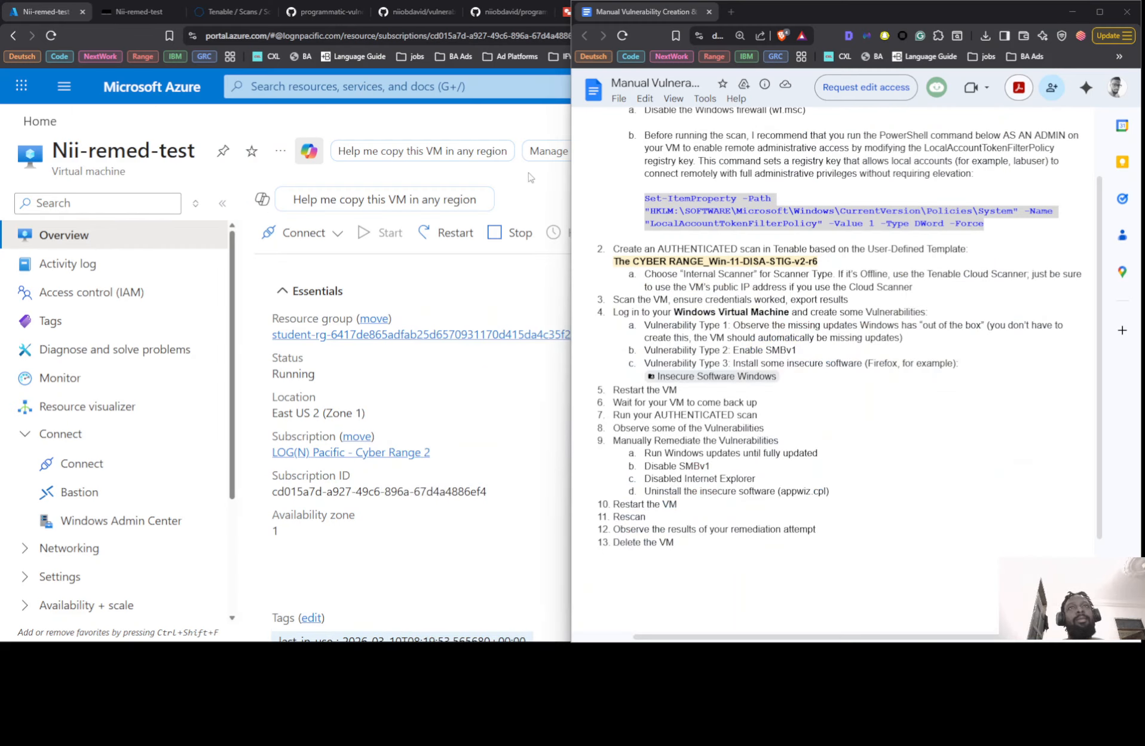
click(135, 43)
click(135, 12)
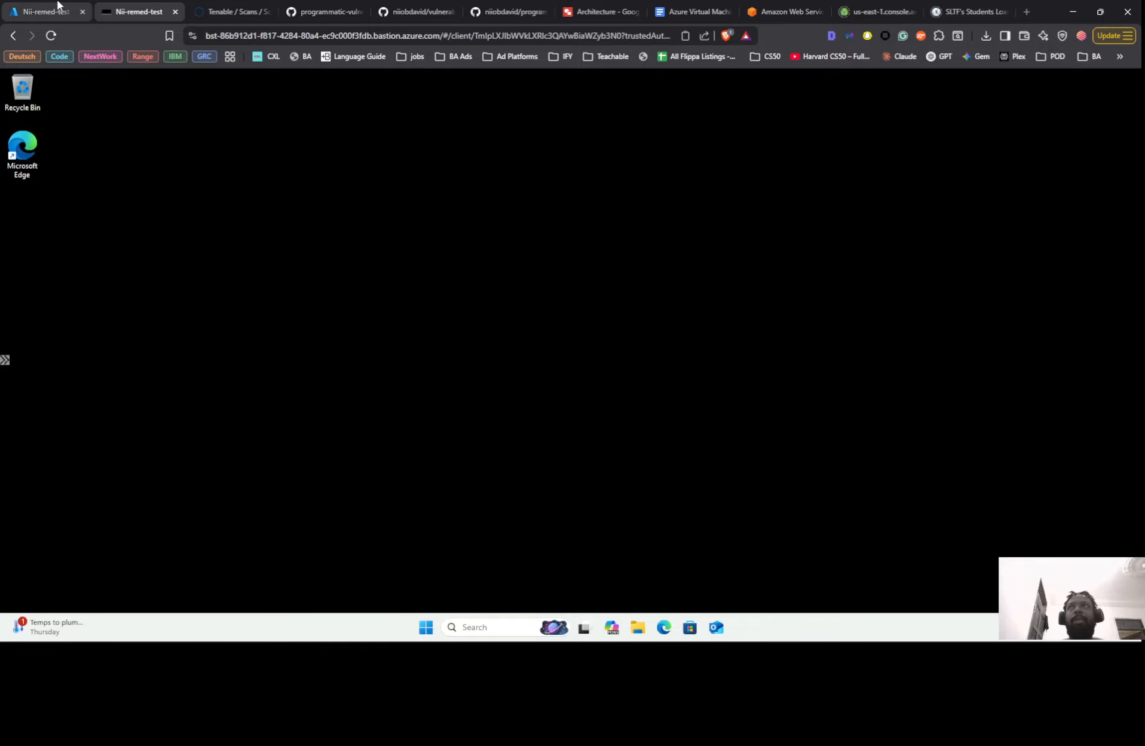
click(59, 12)
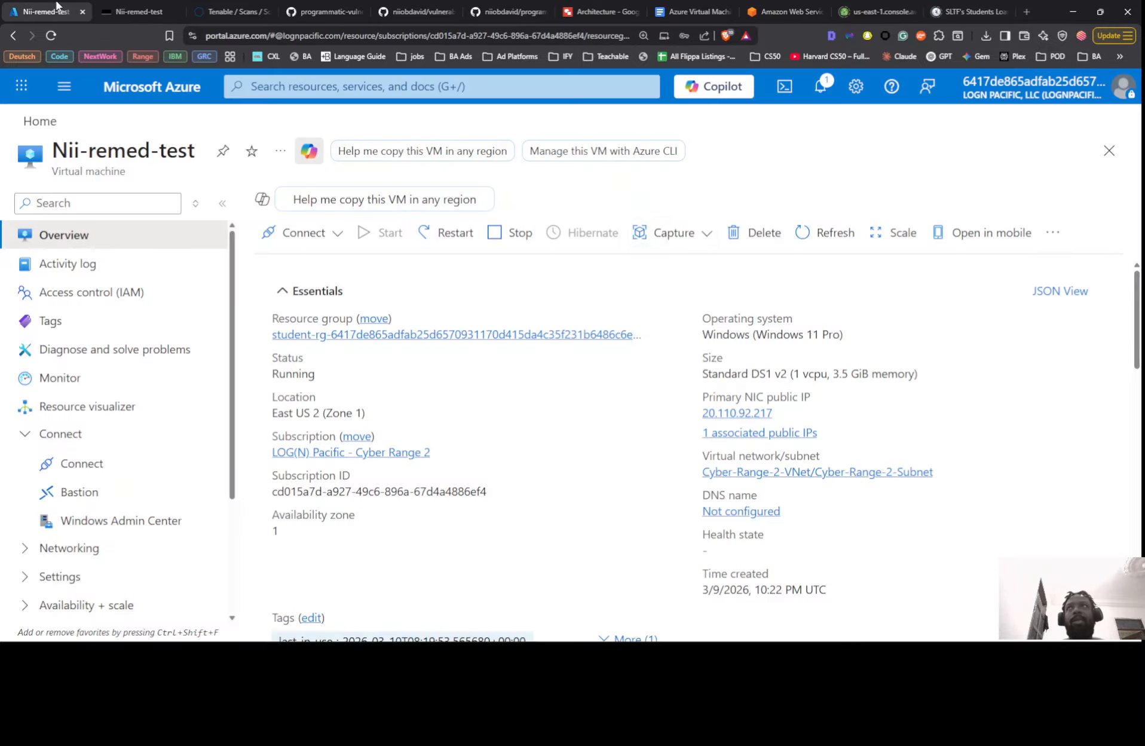
Force delete the Nii-remed-test virtual machine with its OS disk, network interface and public IP address, acknowledging the permanent removal.
click(743, 233)
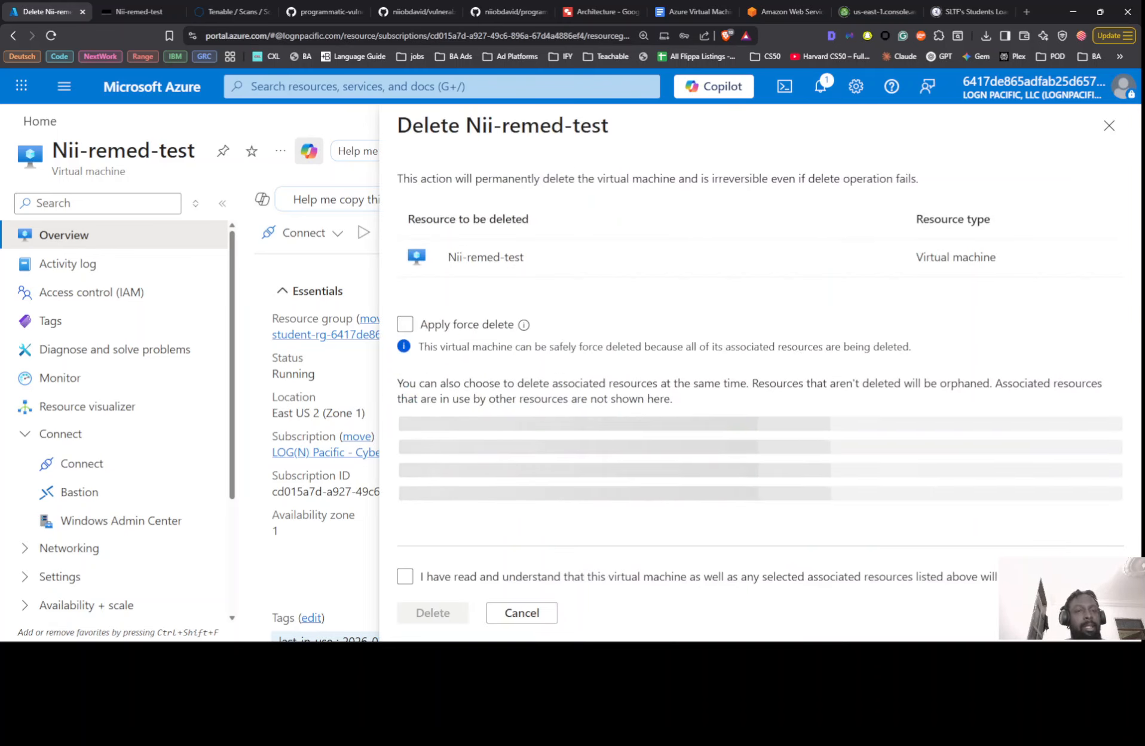
click(405, 577)
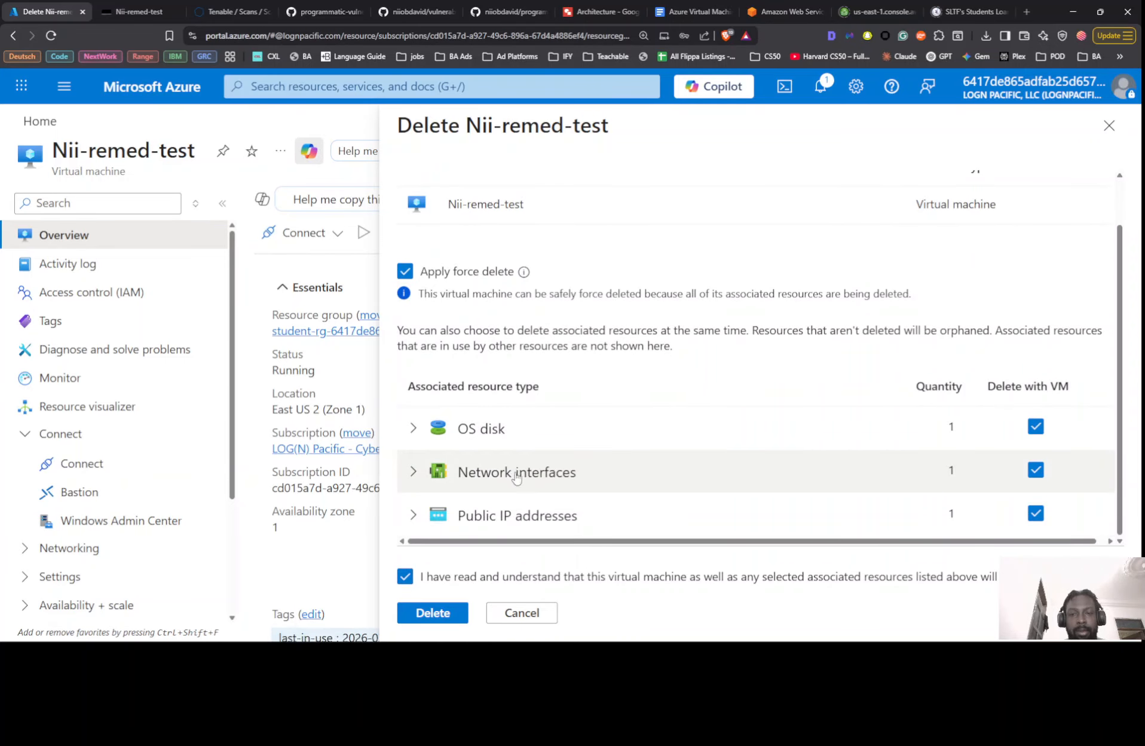
click(436, 611)
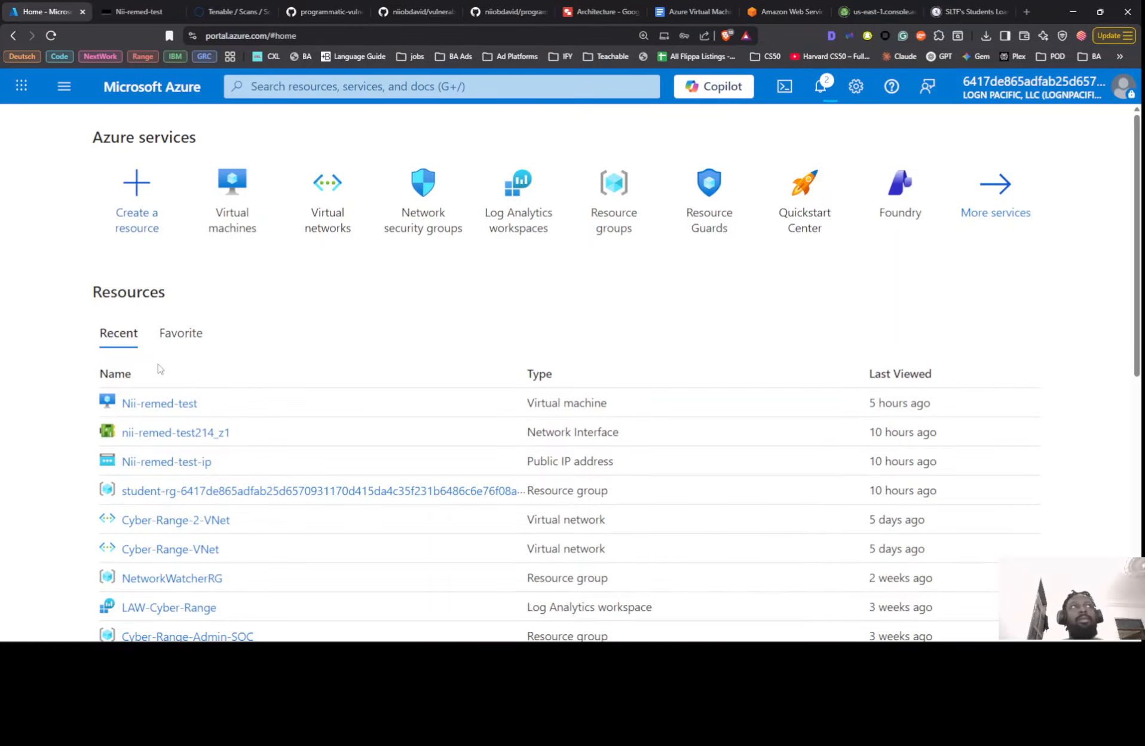
Verify the VM deletion in the Azure notifications and refreshed resource list, and close the Nii-remed-test Bastion session.
click(812, 92)
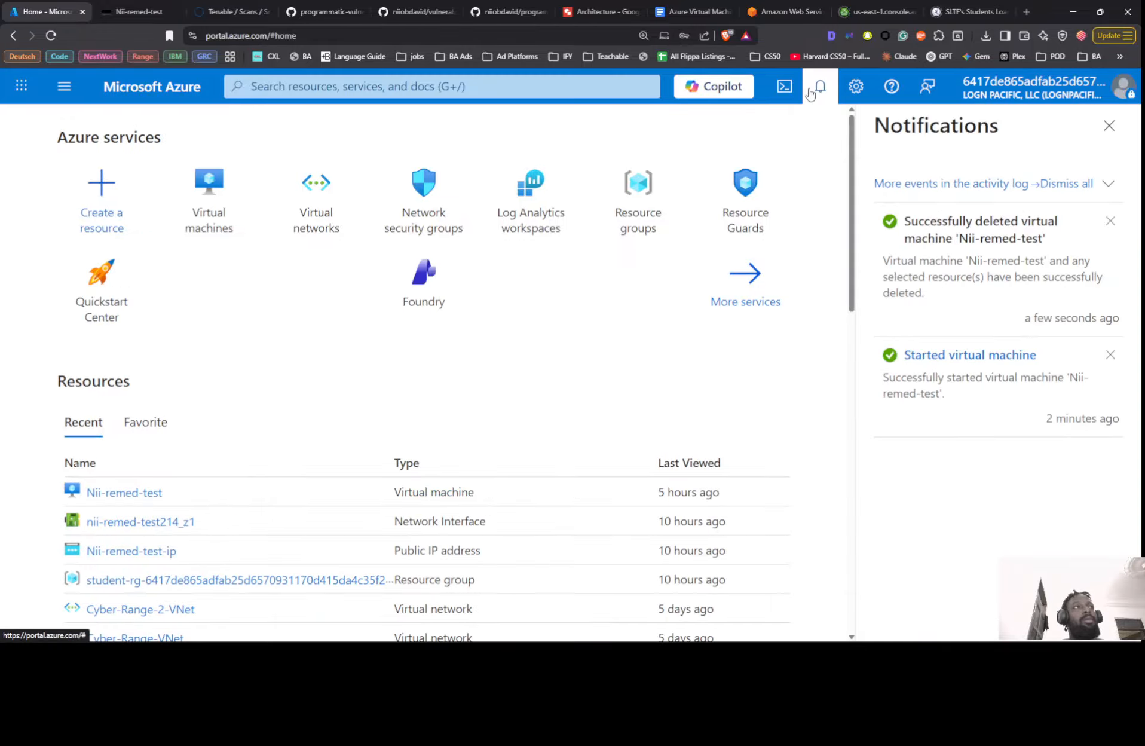
click(54, 36)
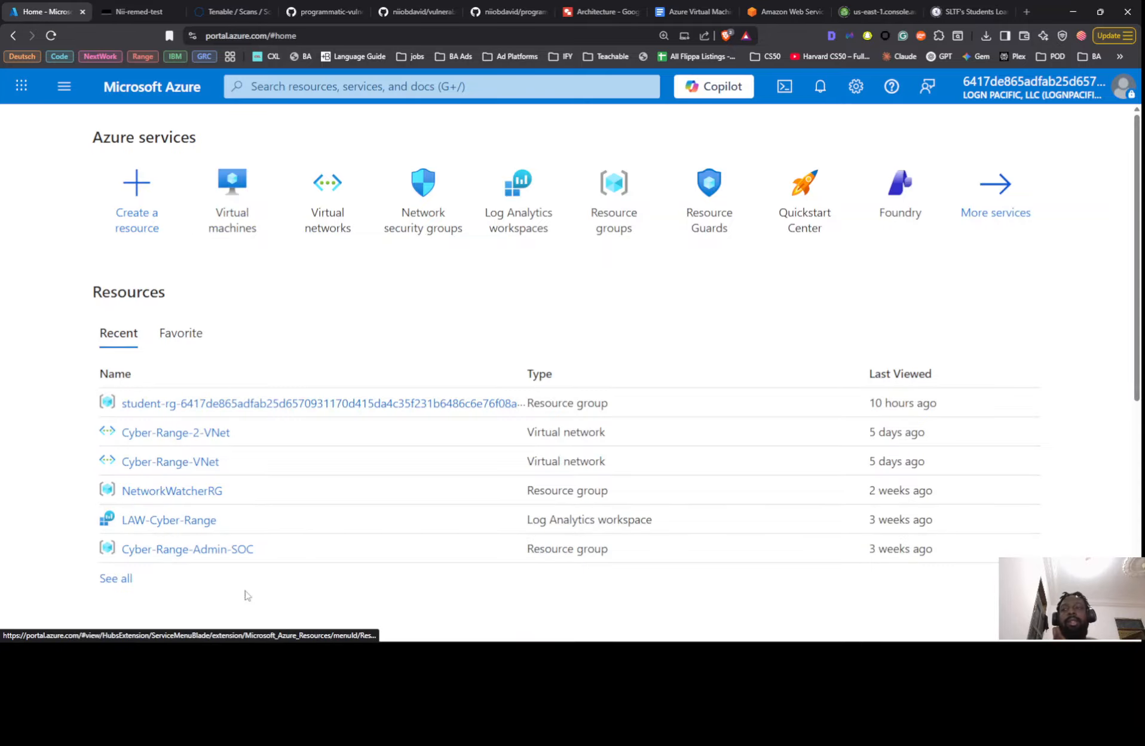
click(170, 12)
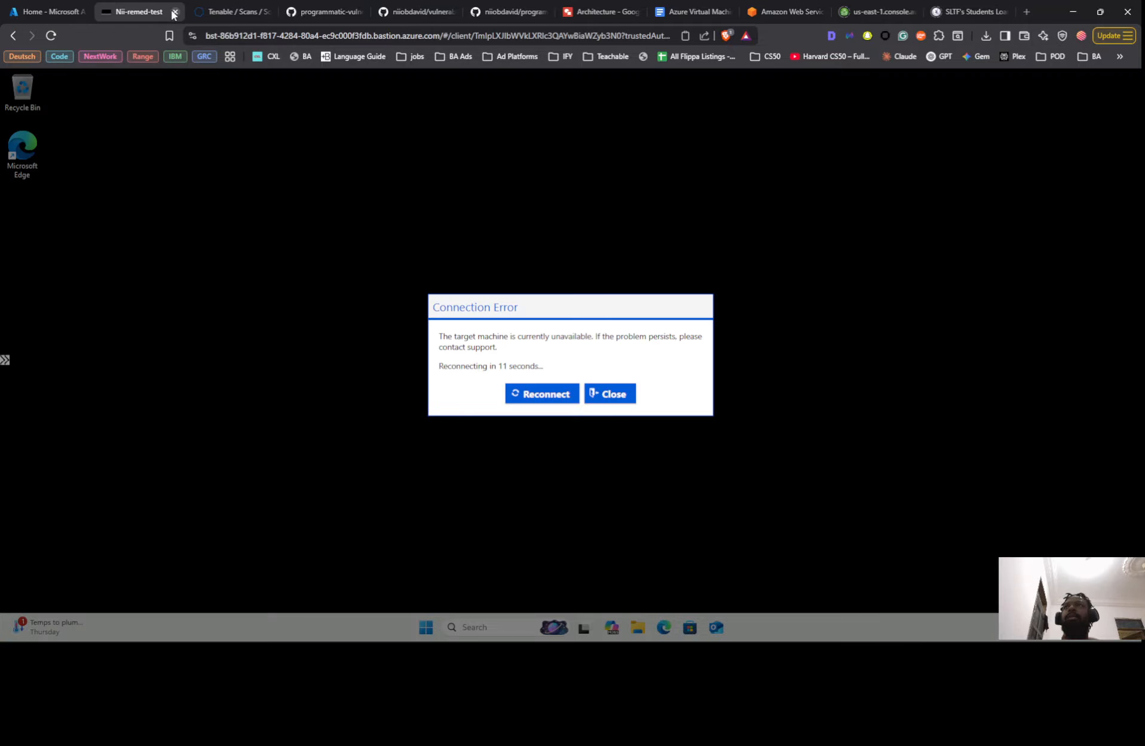
click(172, 12)
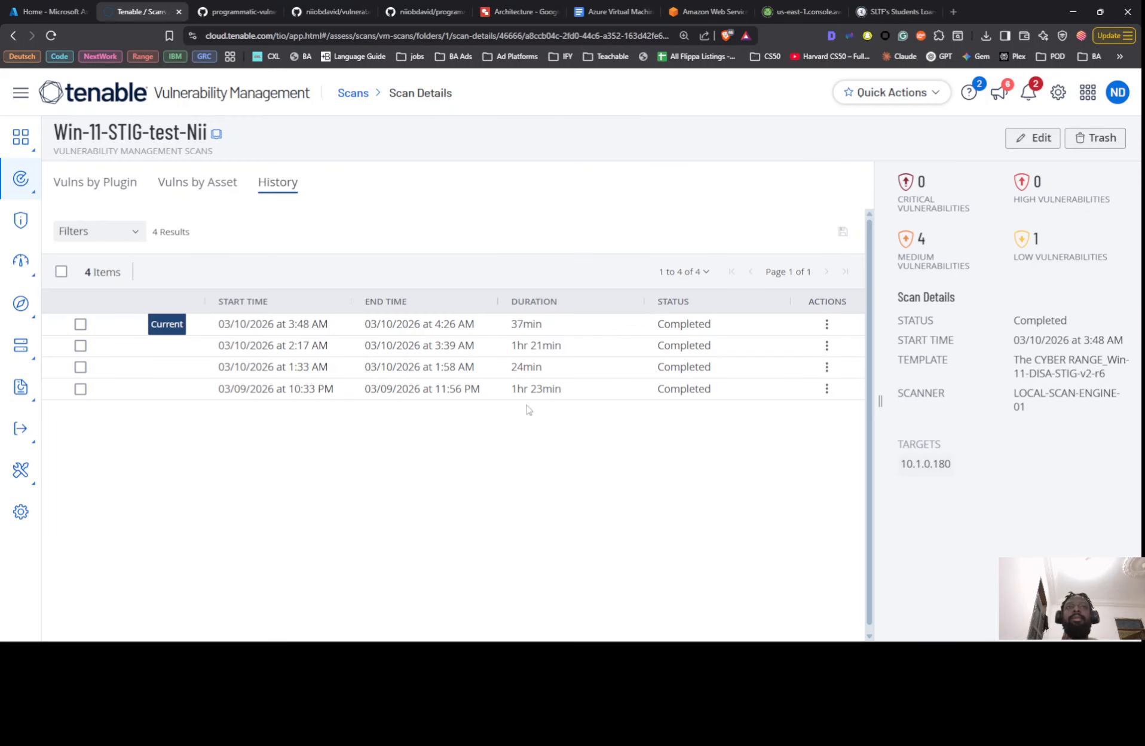